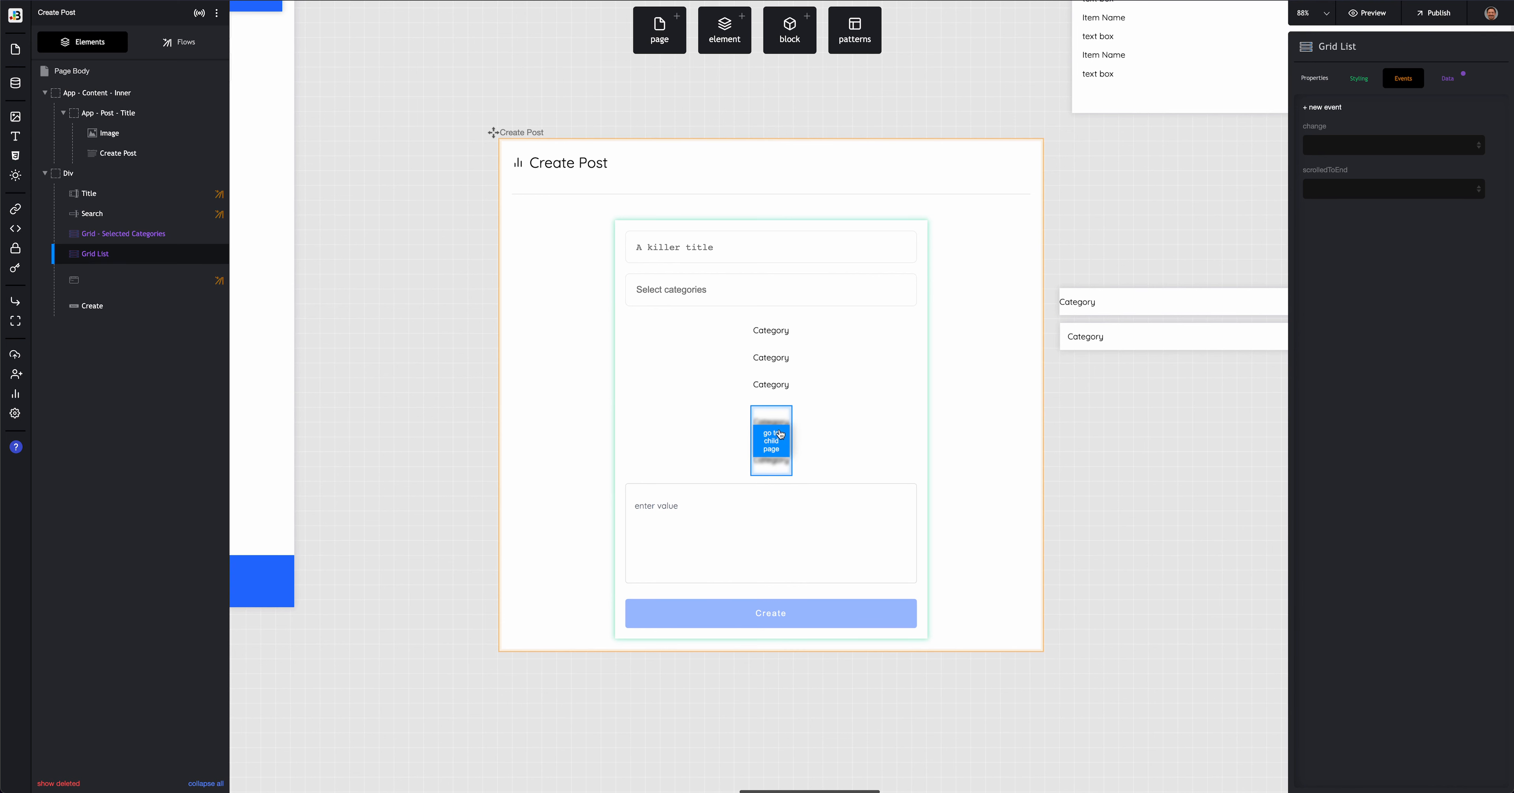
Step: Move the Categories Search Grid page slightly higher on the canvas and select the Grid - Selected Categories element
drag(1051, 279, 1054, 244)
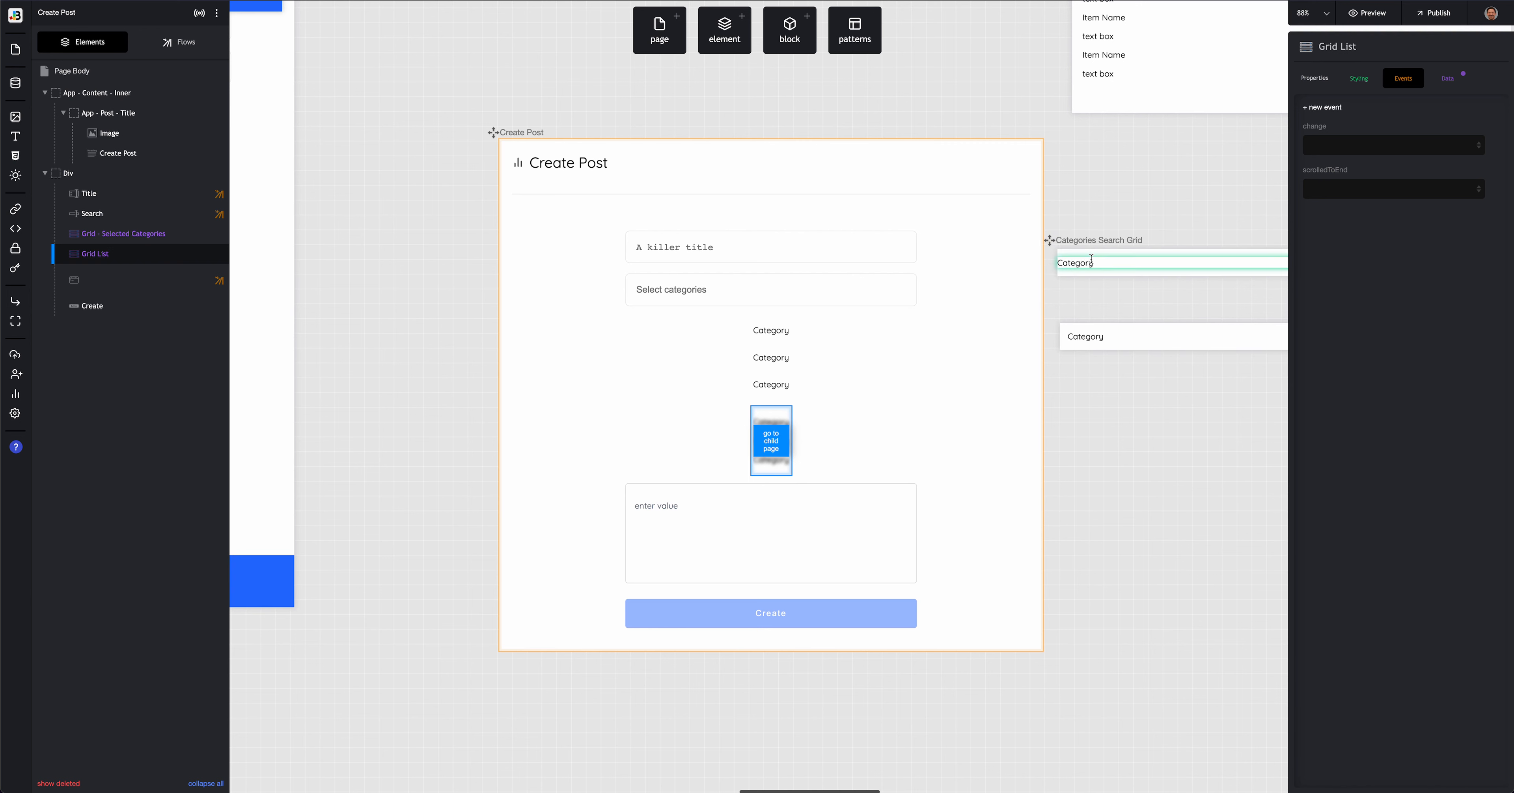
drag(1091, 258, 769, 379)
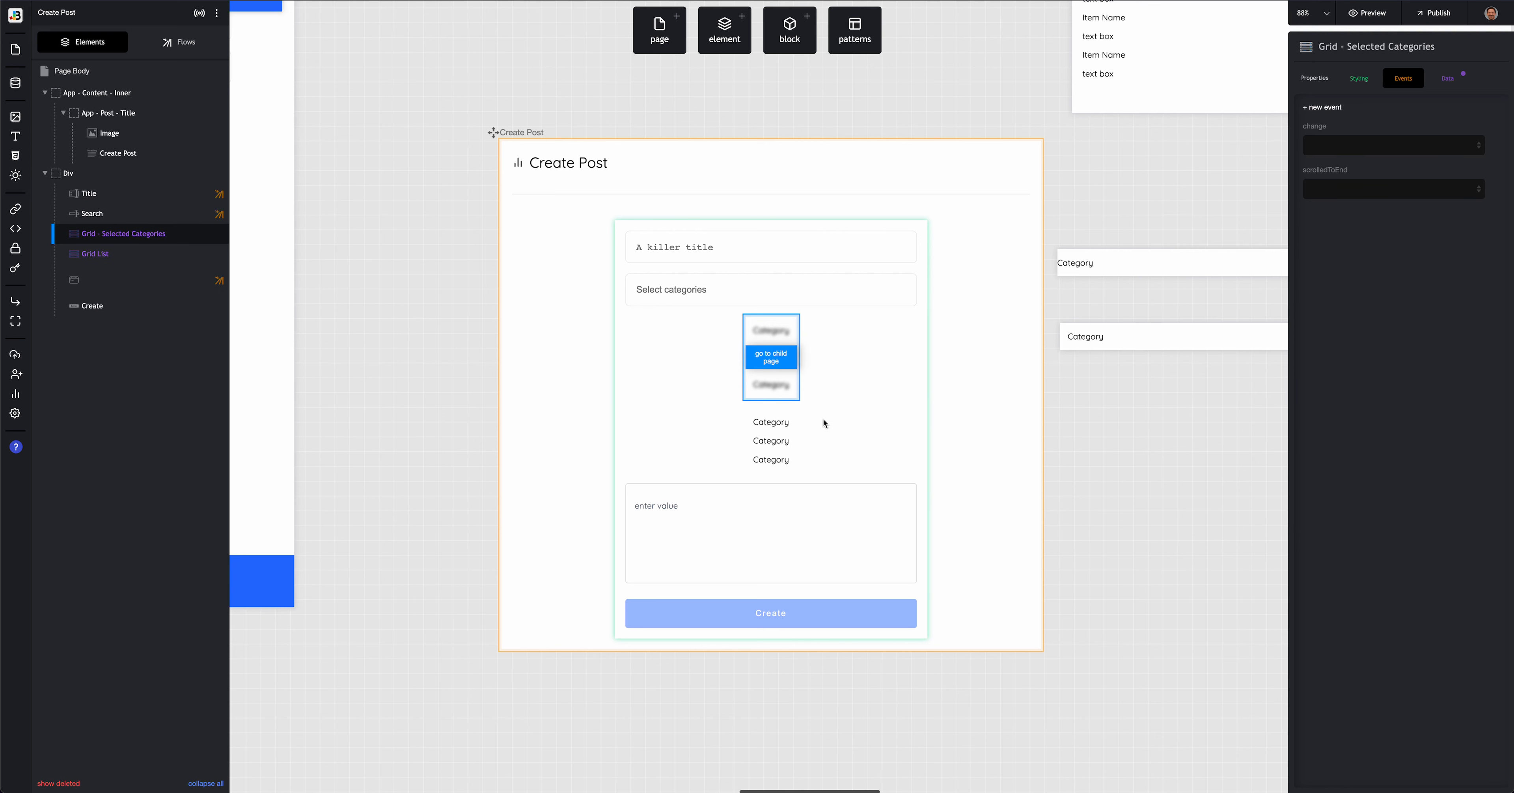
Step: Open the click flow of the Category text in Categories Search Grid and review its two Set variable actions
click(1091, 271)
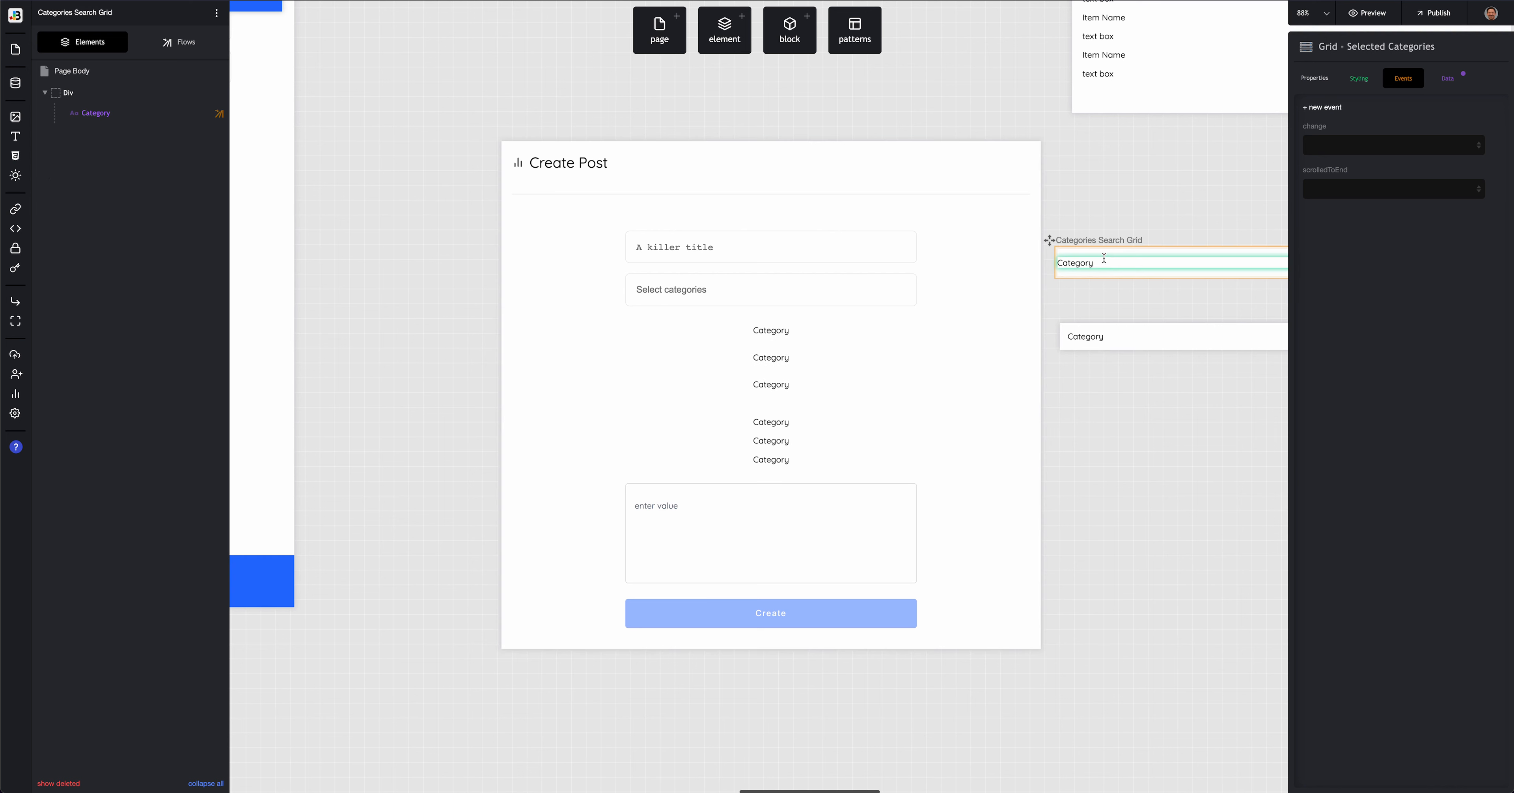
click(1104, 258)
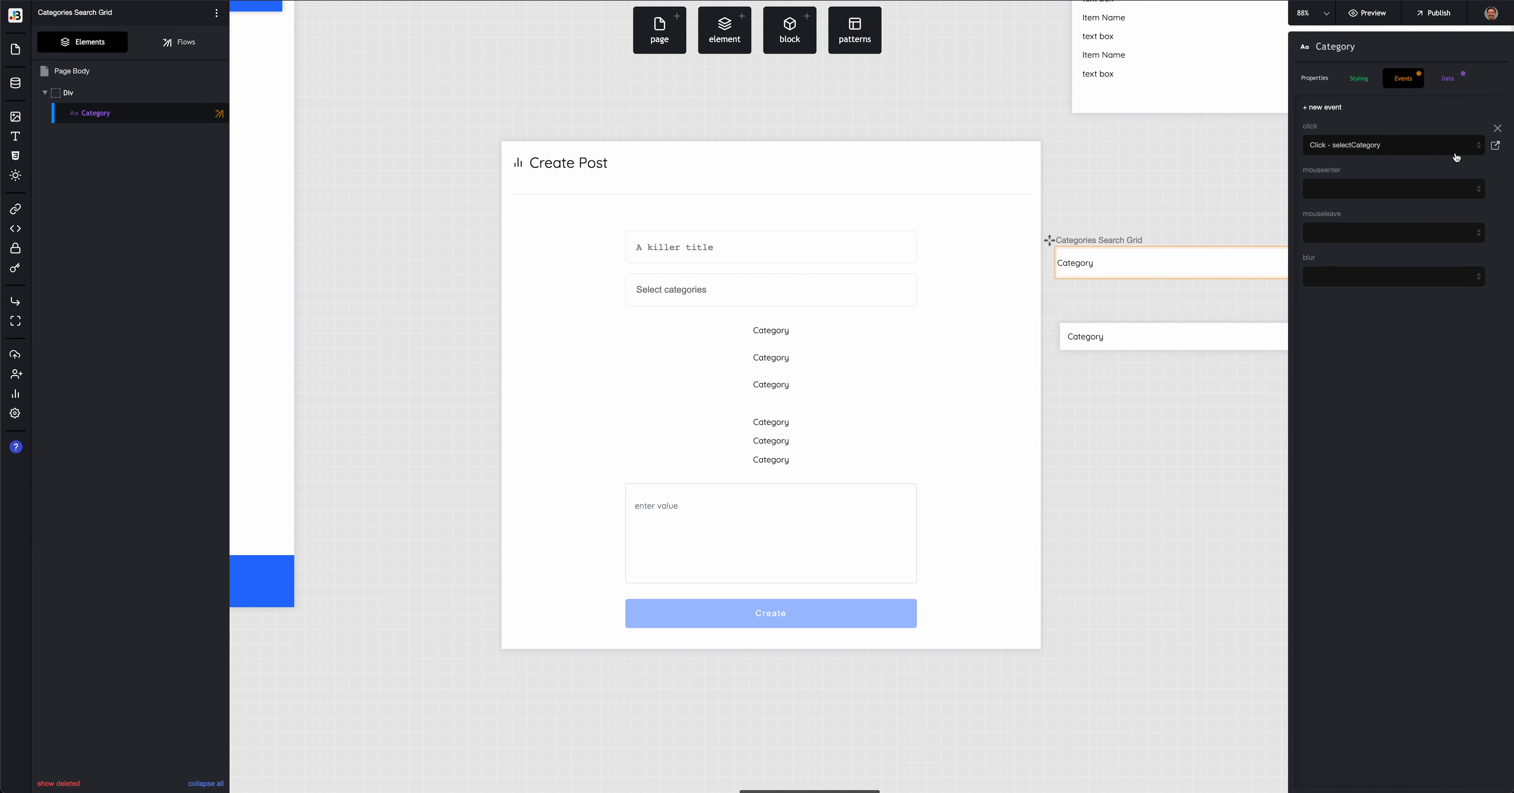
click(1495, 147)
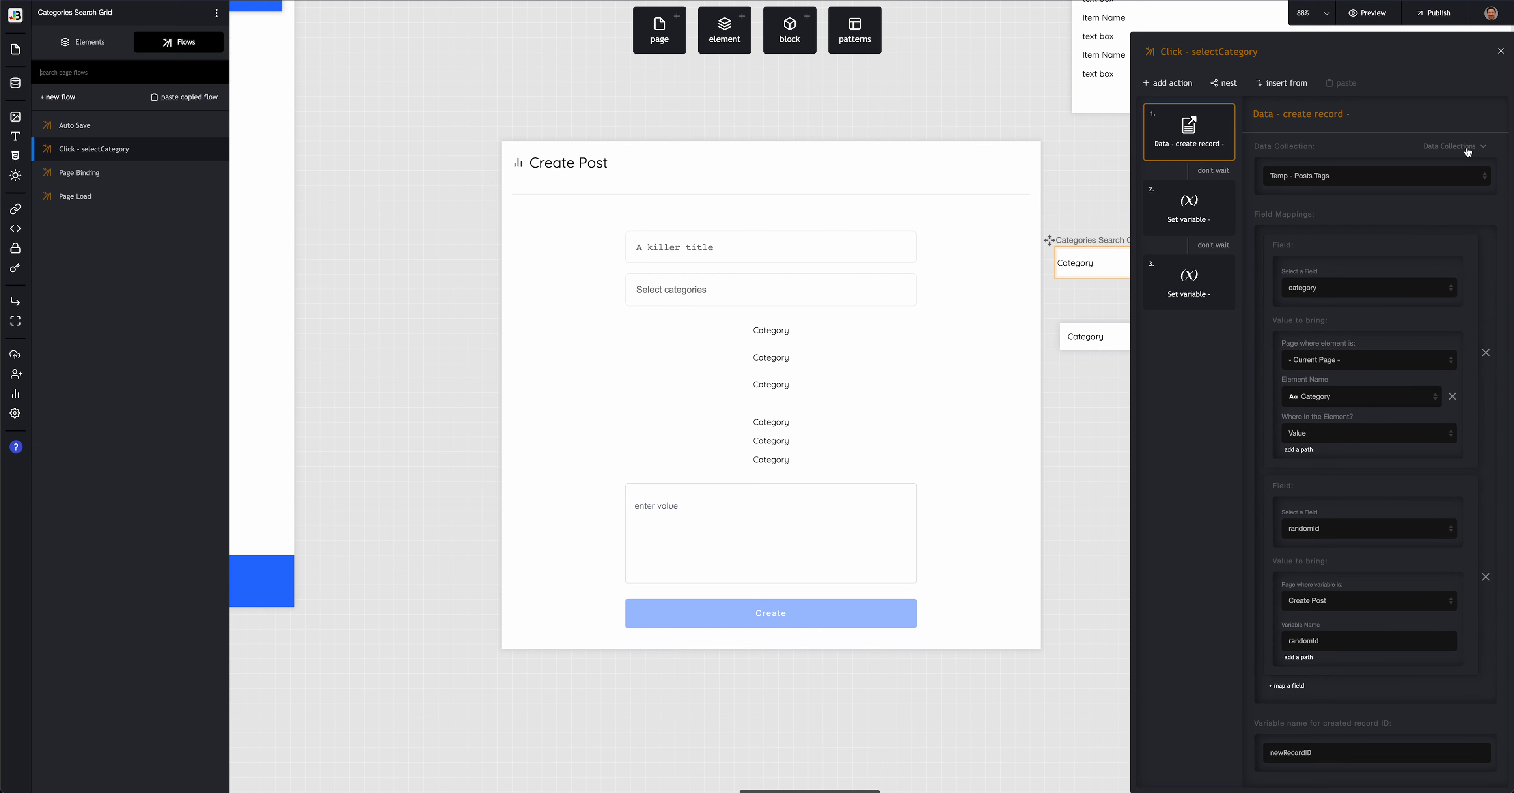
click(1183, 215)
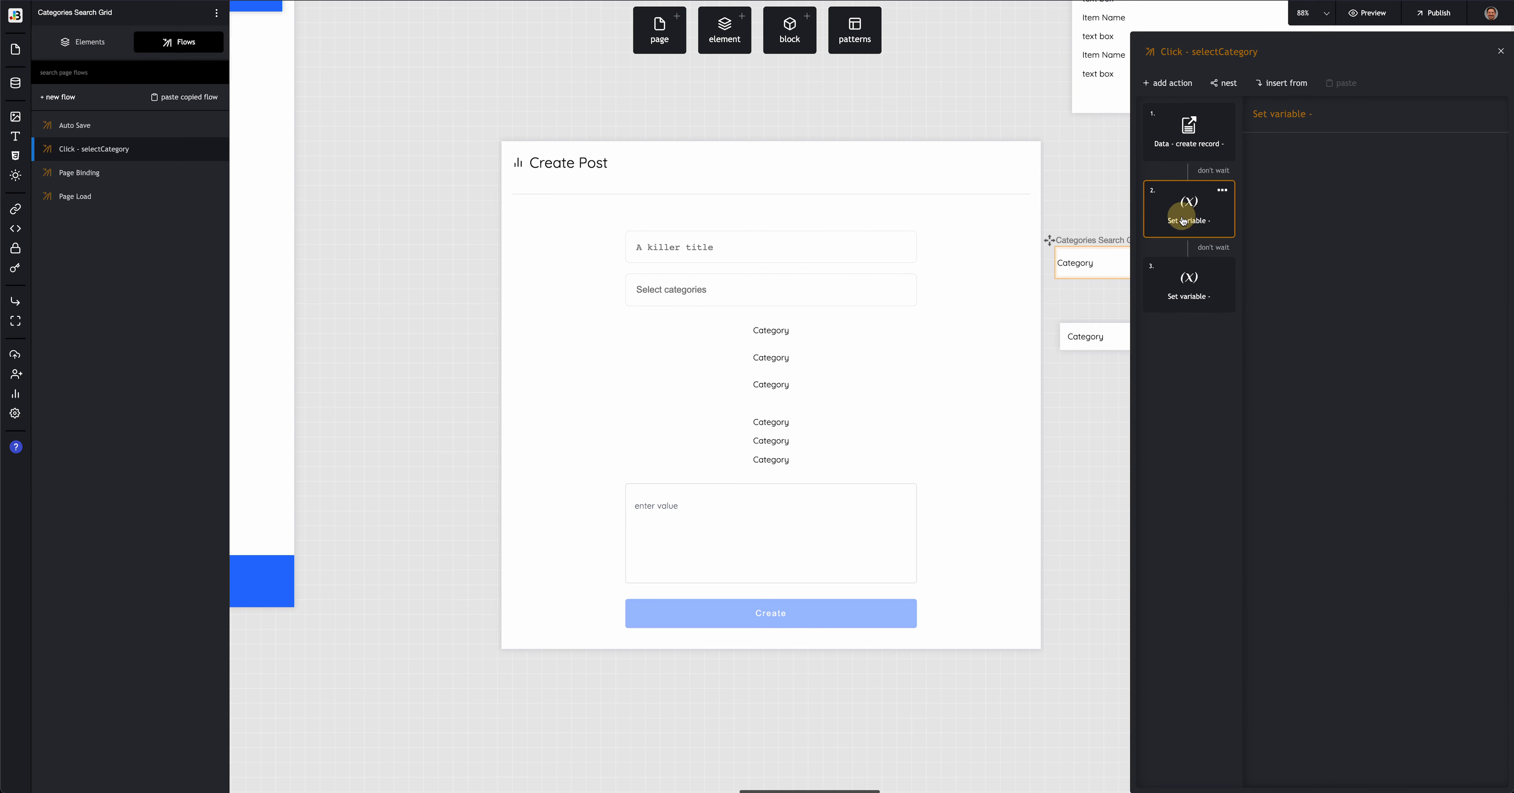
click(1187, 290)
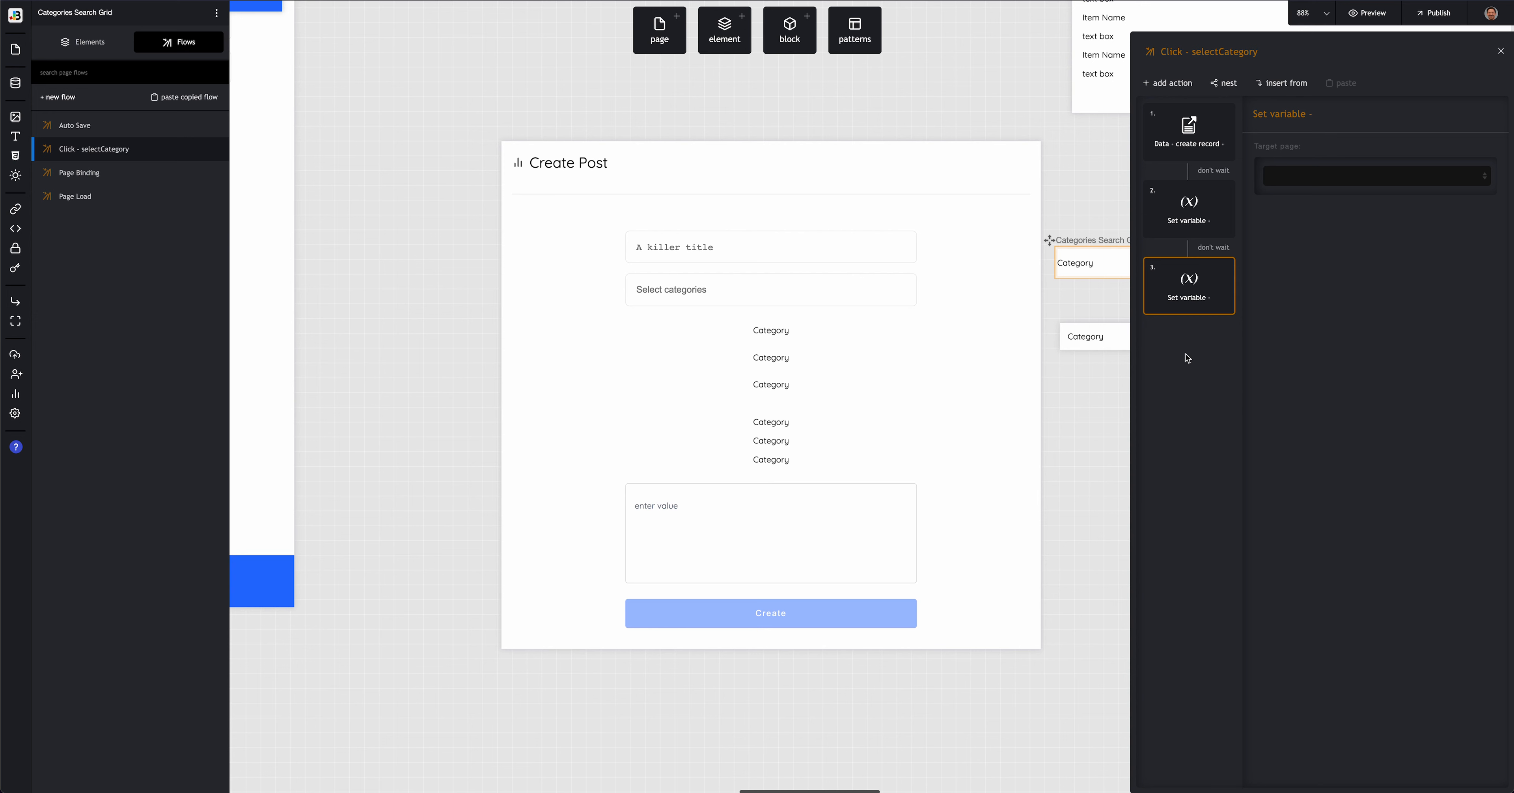
Step: Delete the third action, an empty Set variable, from the flow and rename the flow "Click - selectCategory (old)"
scroll(950, 324, right, 5)
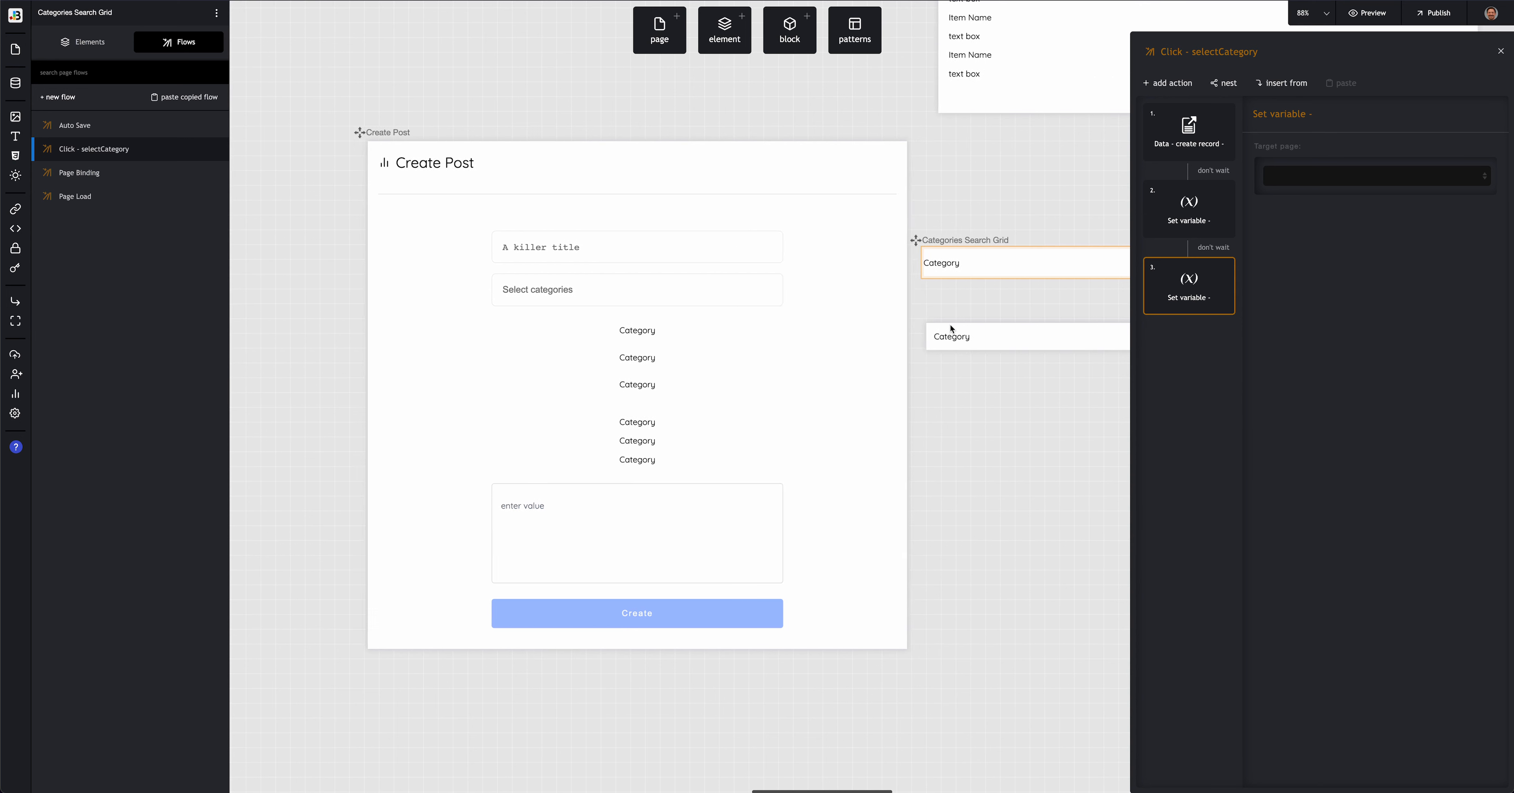
scroll(953, 326, right, 2)
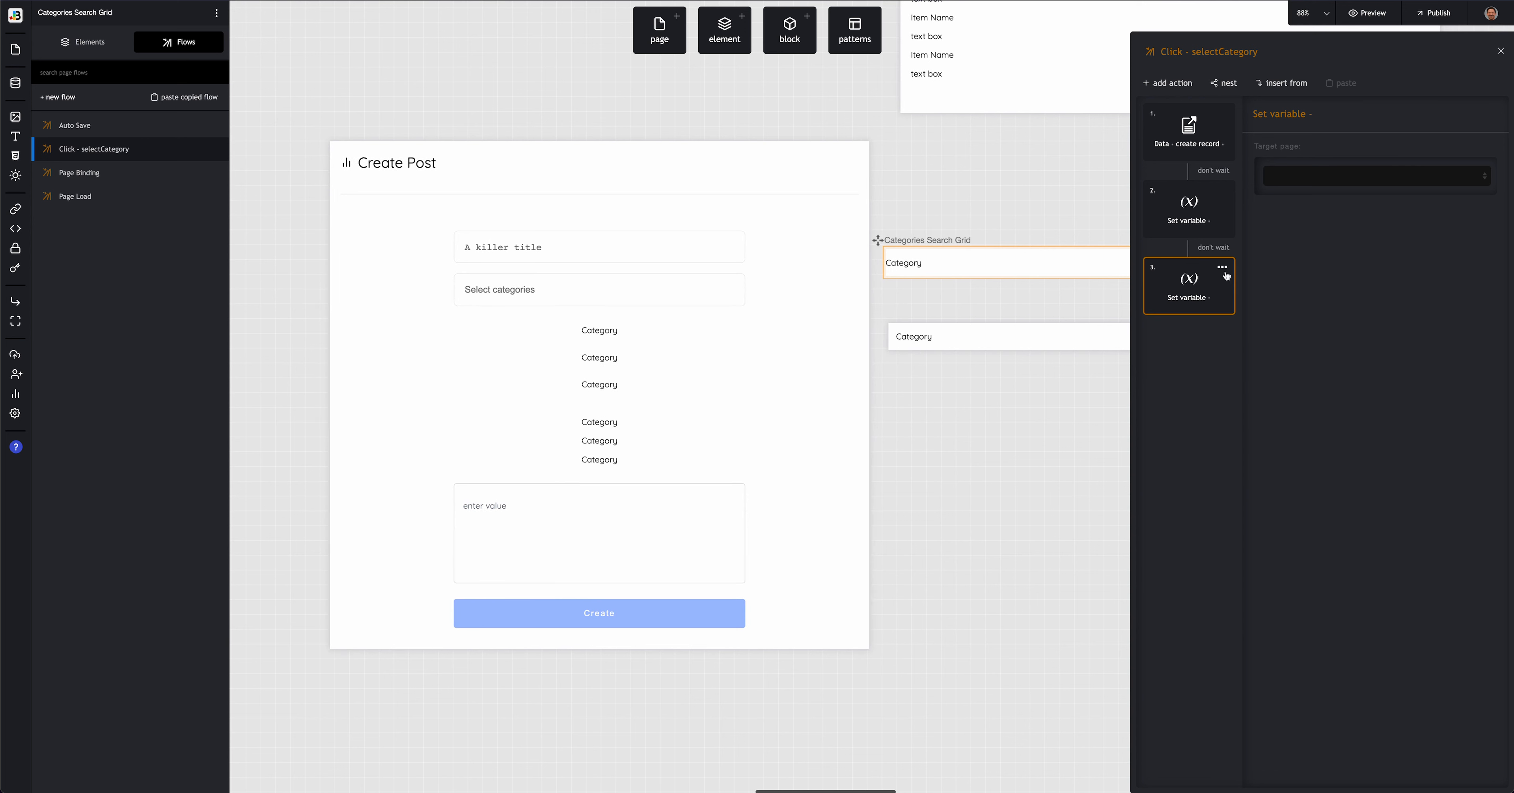
click(1223, 269)
click(1218, 340)
click(1298, 53)
text((old))
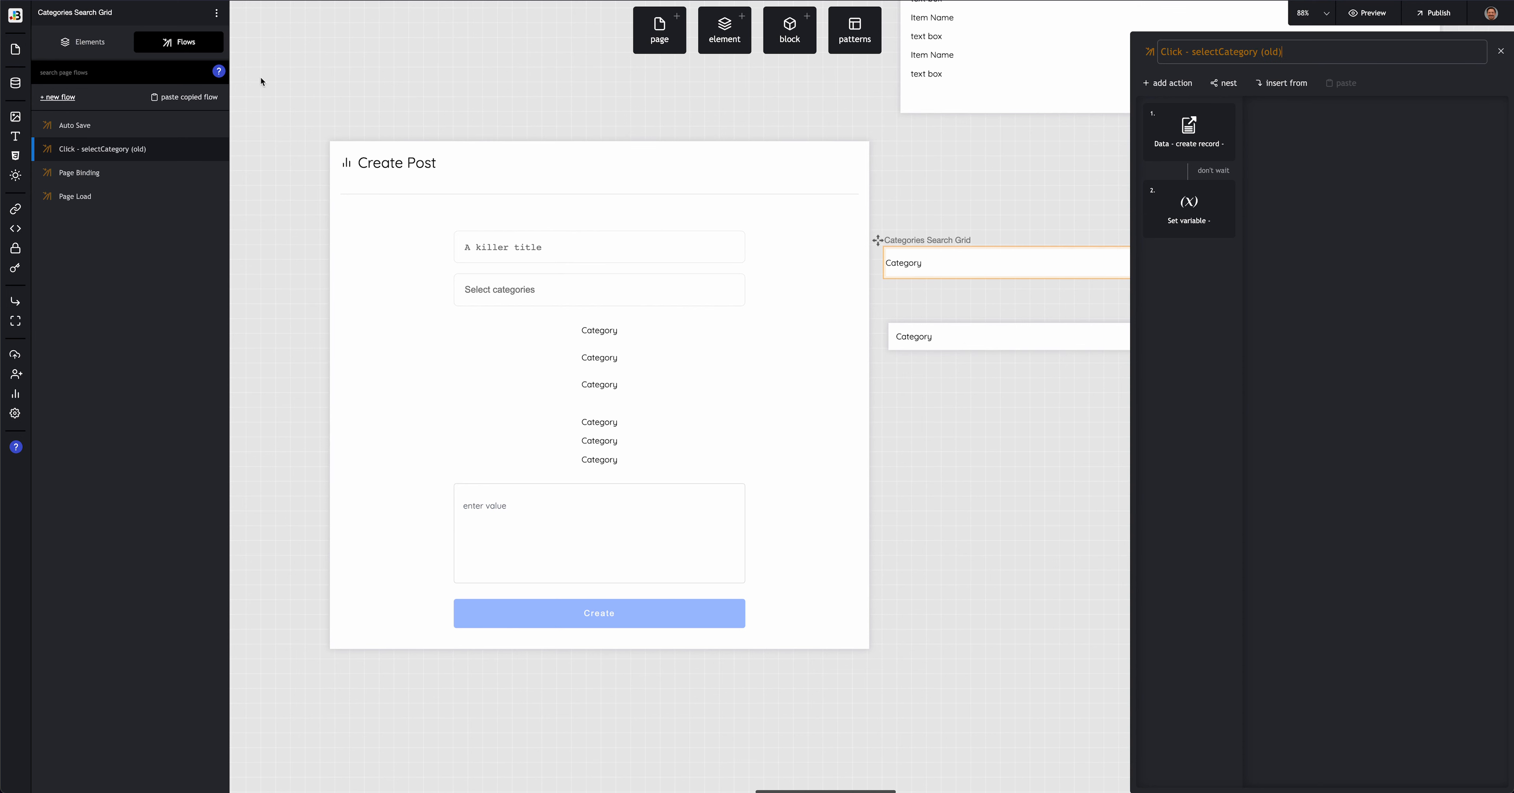
Step: Create a new flow named "Click - selectCategory" from the Category text's click event
click(1501, 51)
click(1370, 145)
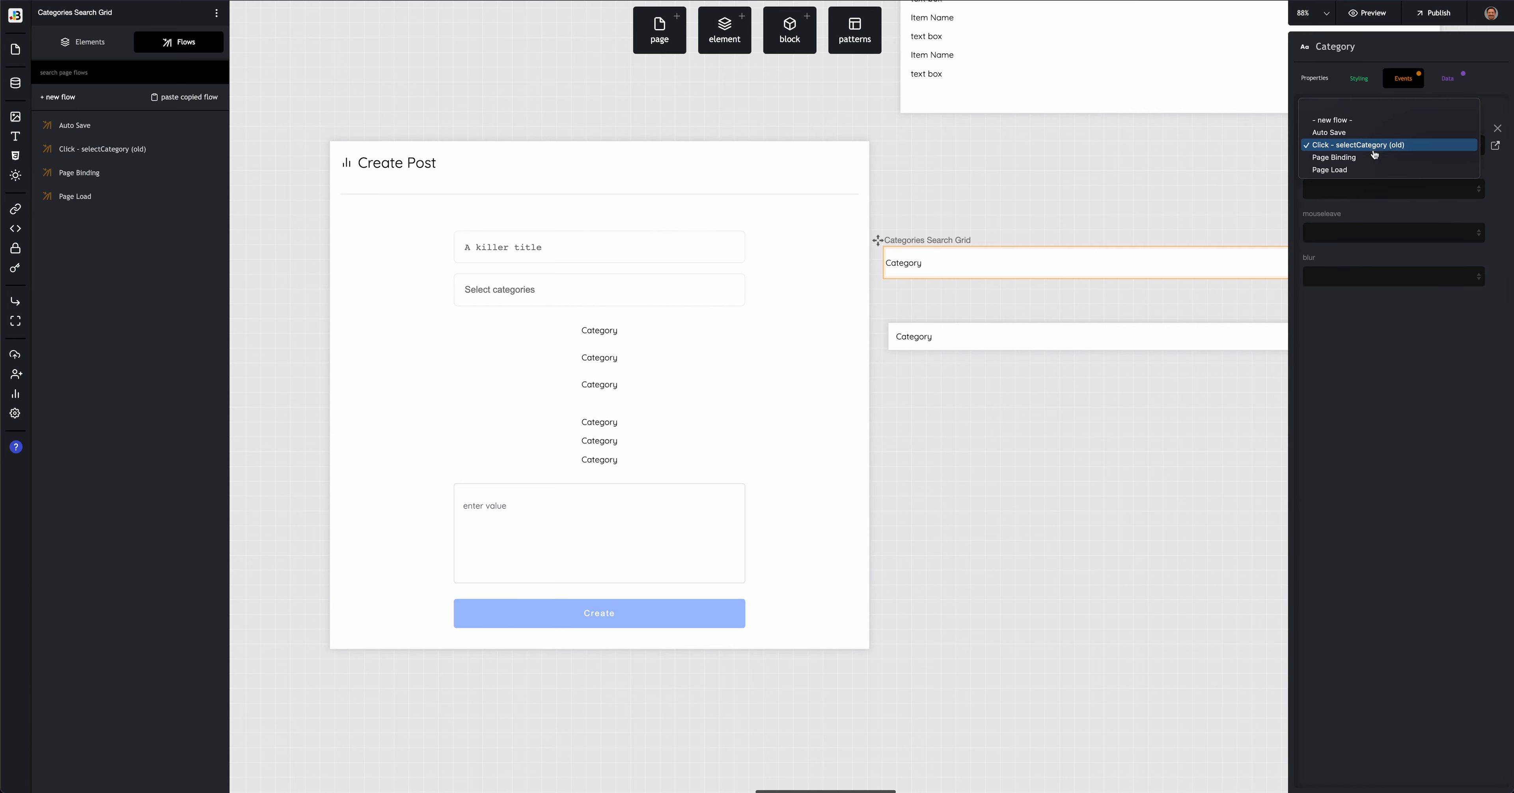
click(1370, 121)
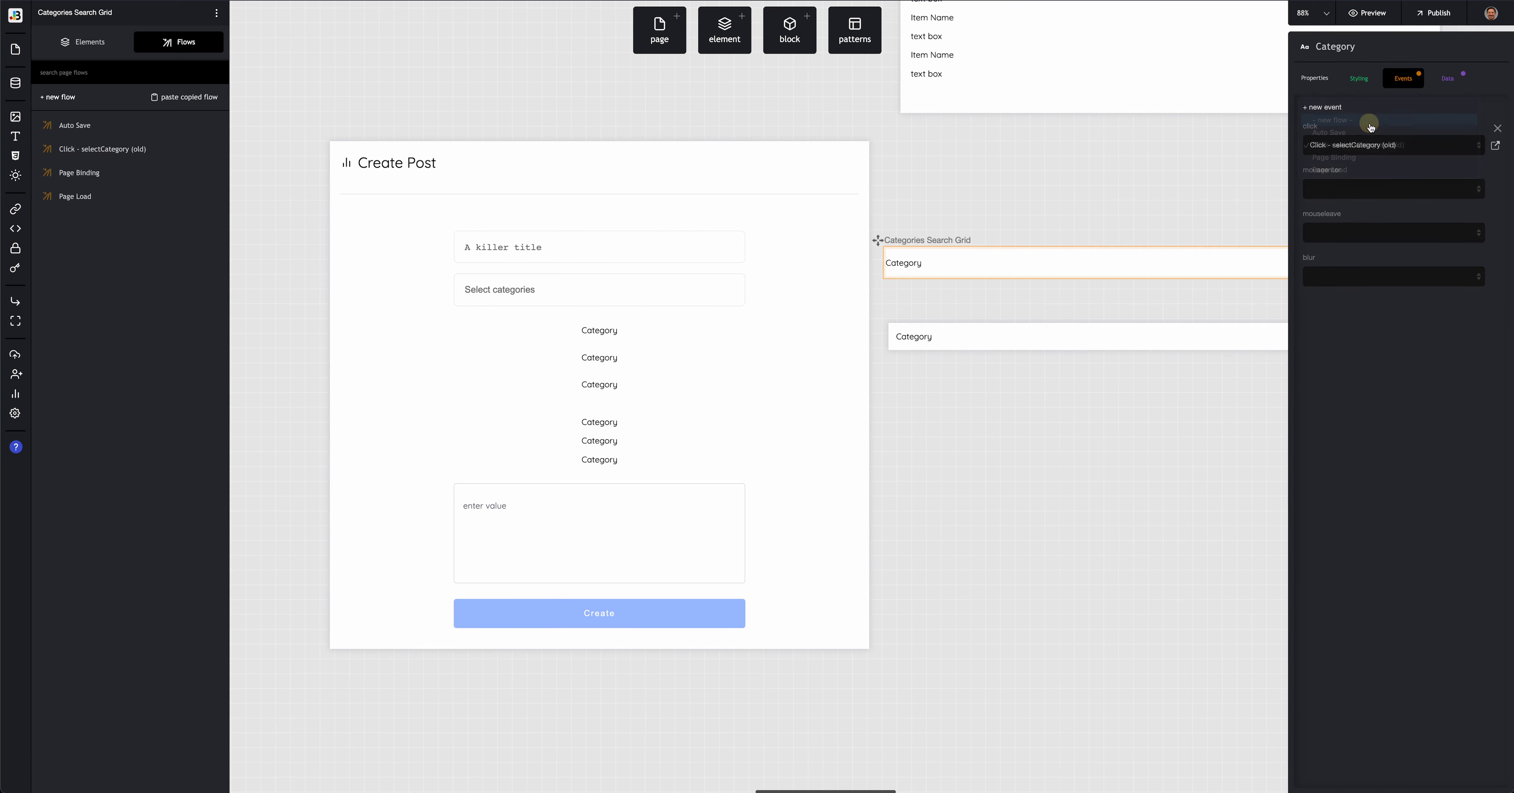
text(Cli)
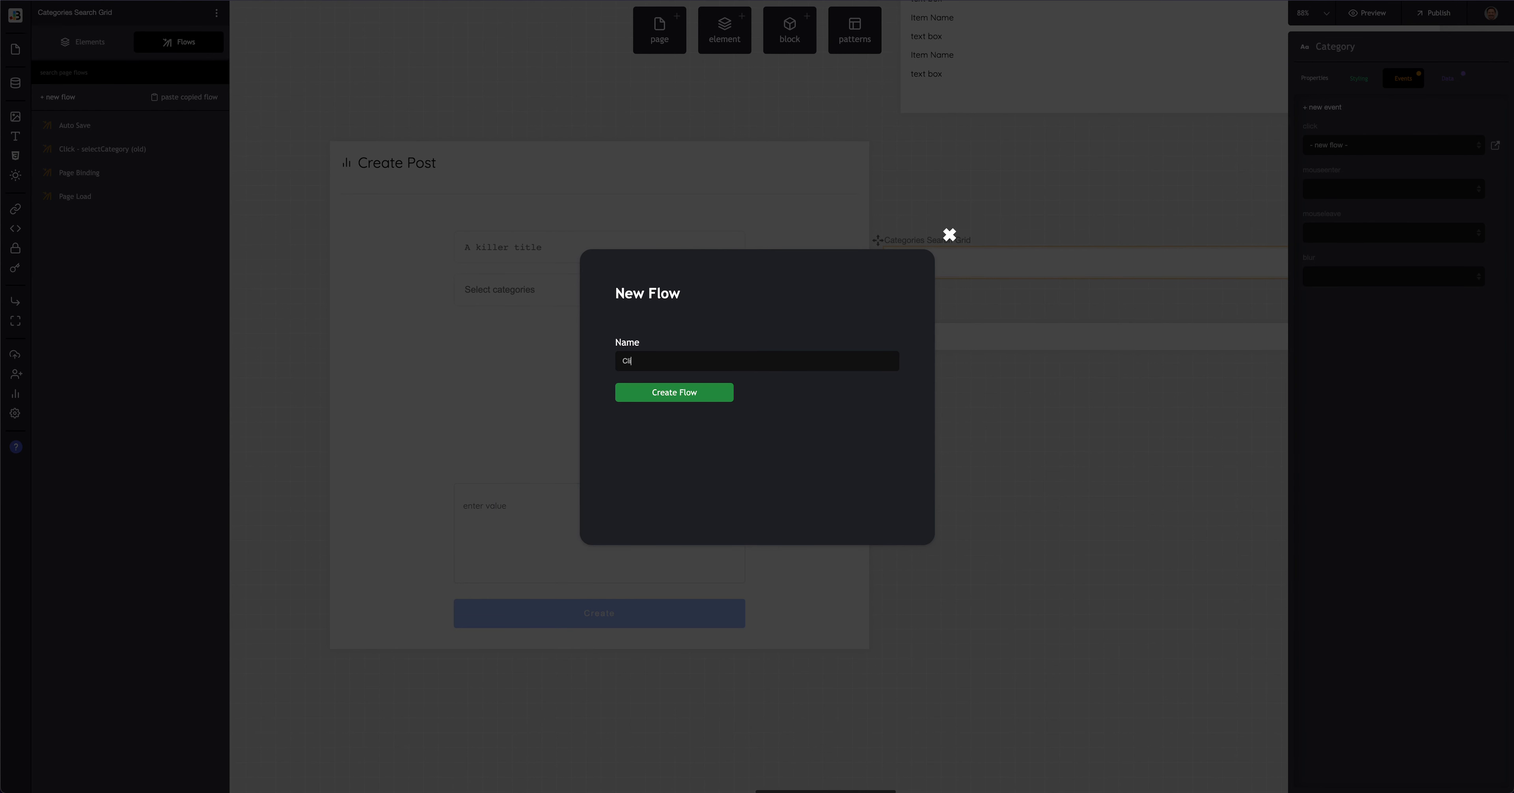
text(ck - selectCategory)
key(Return)
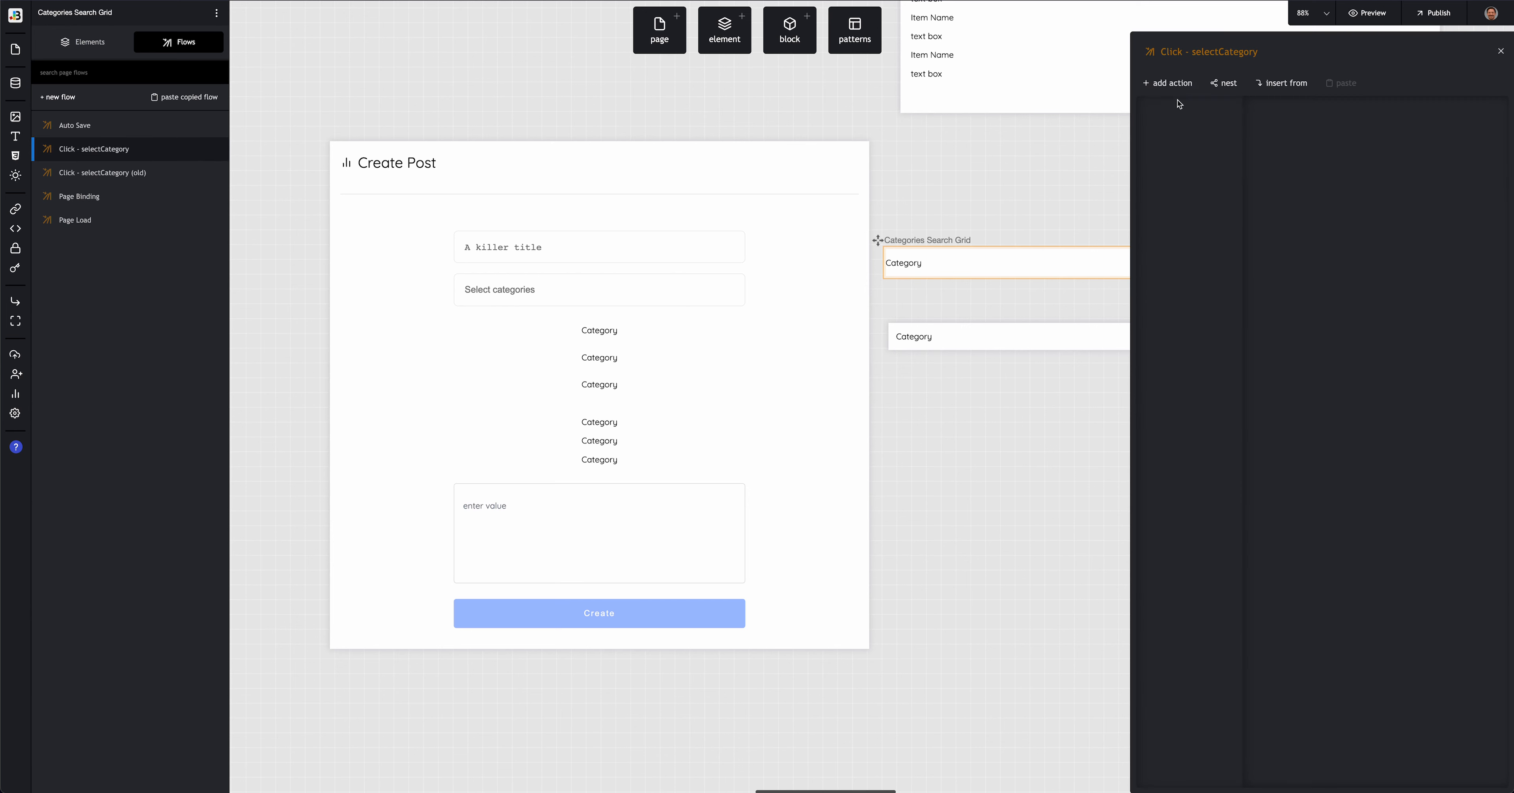
Step: Add a Set variable action with the parent page as target and selectedCategories as the variable name
click(1169, 89)
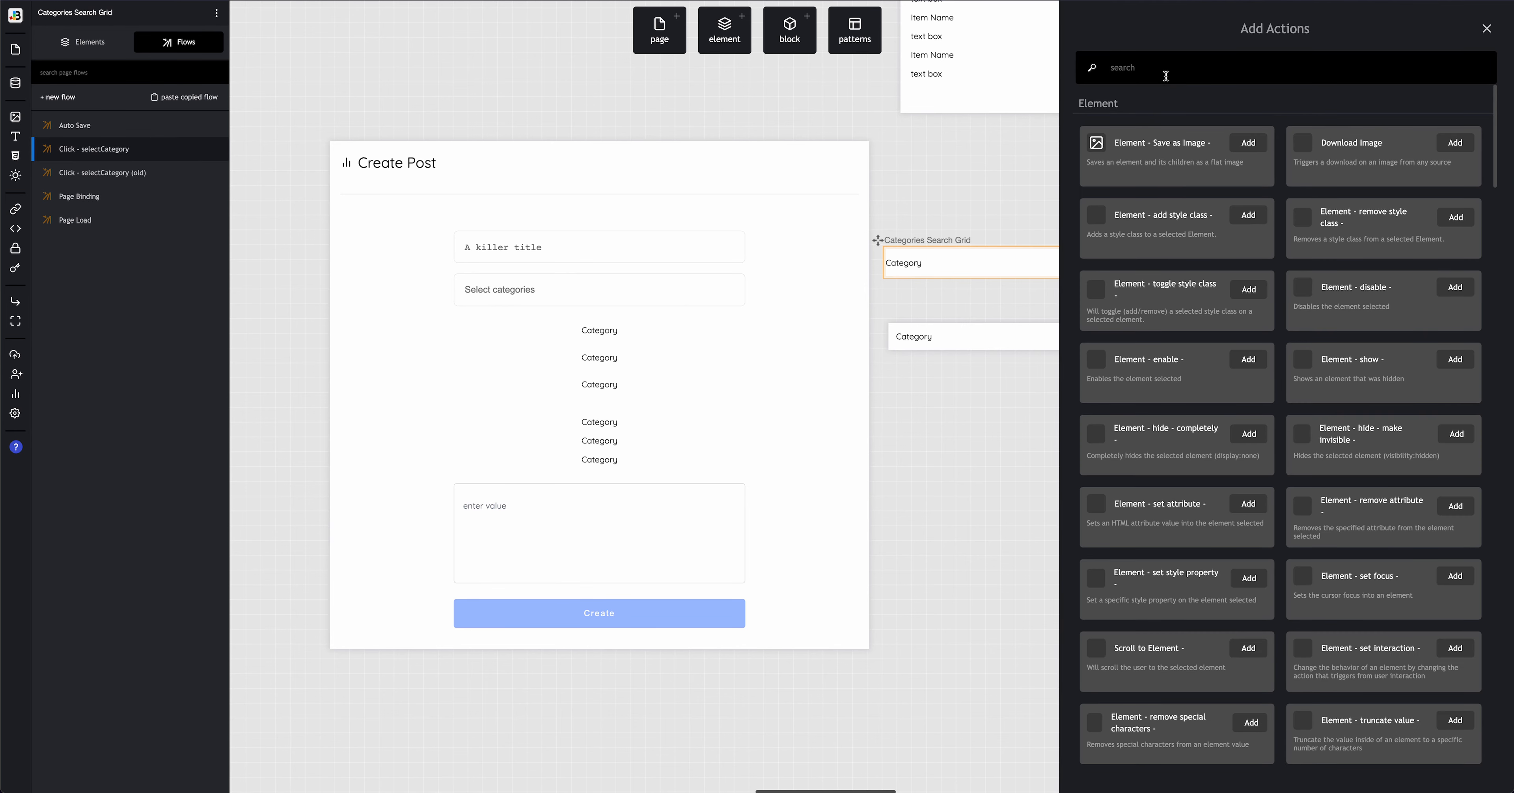
text(set variable)
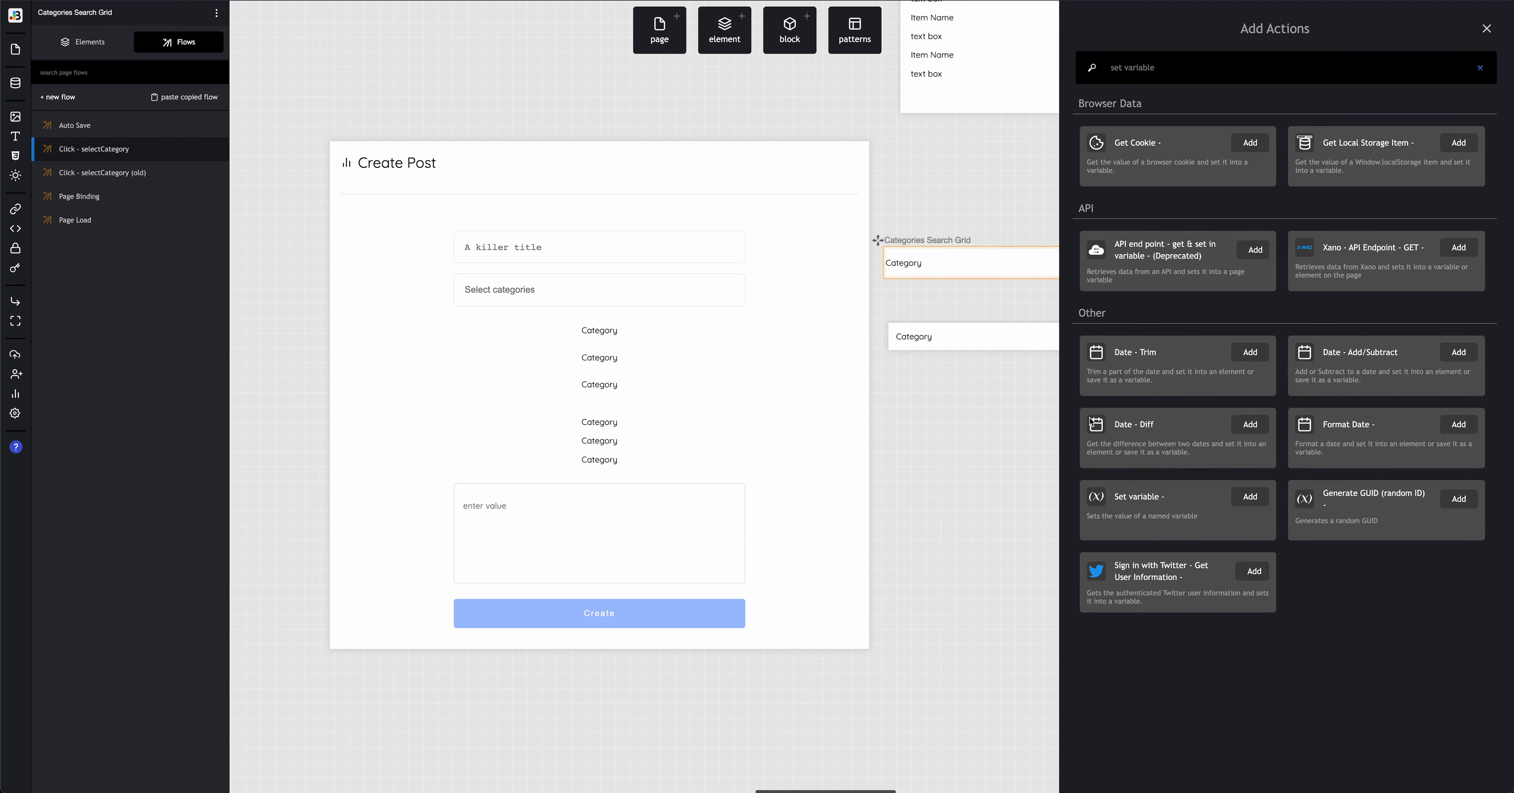
click(1209, 496)
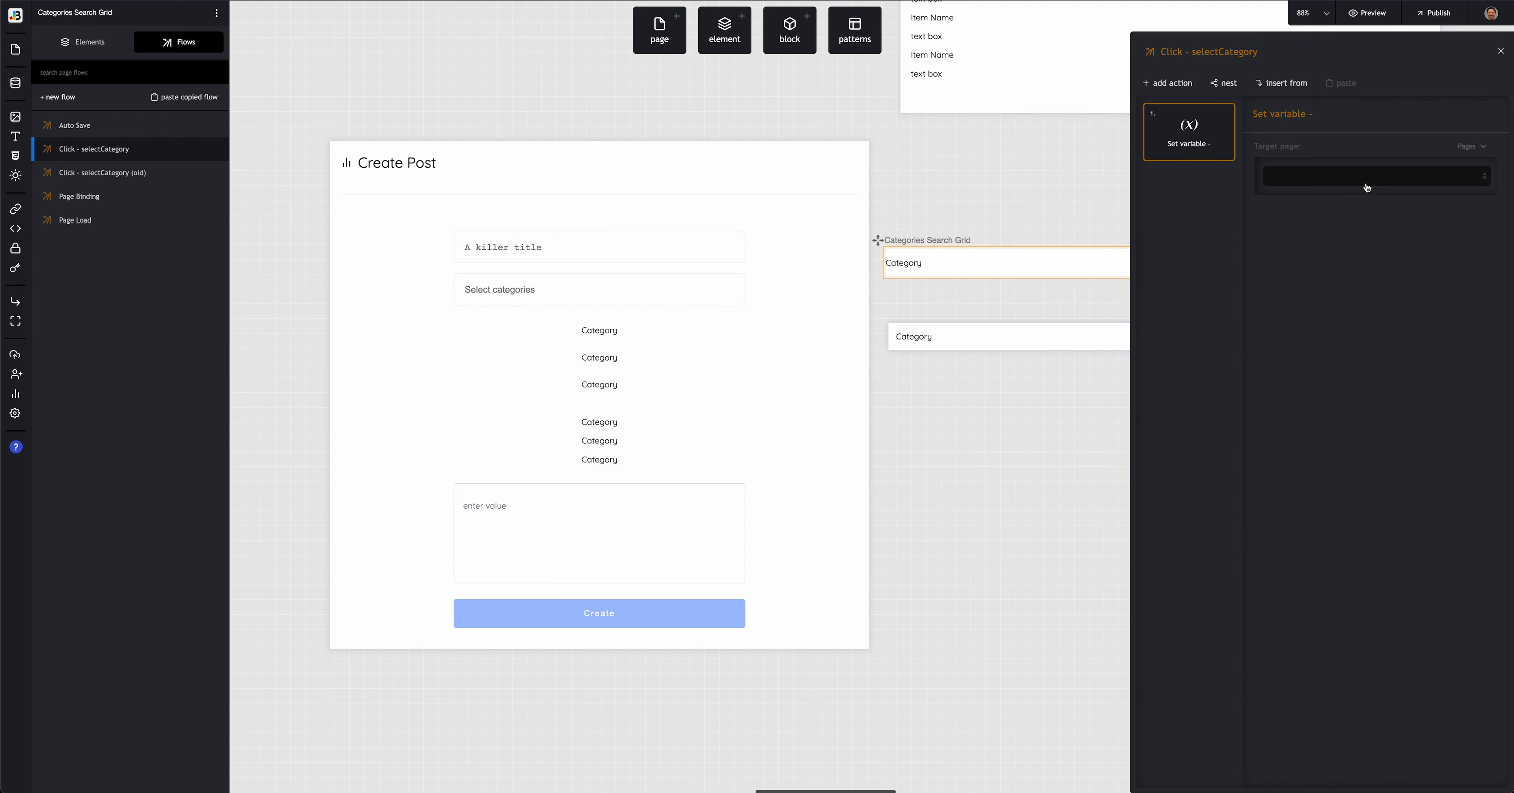
click(1367, 187)
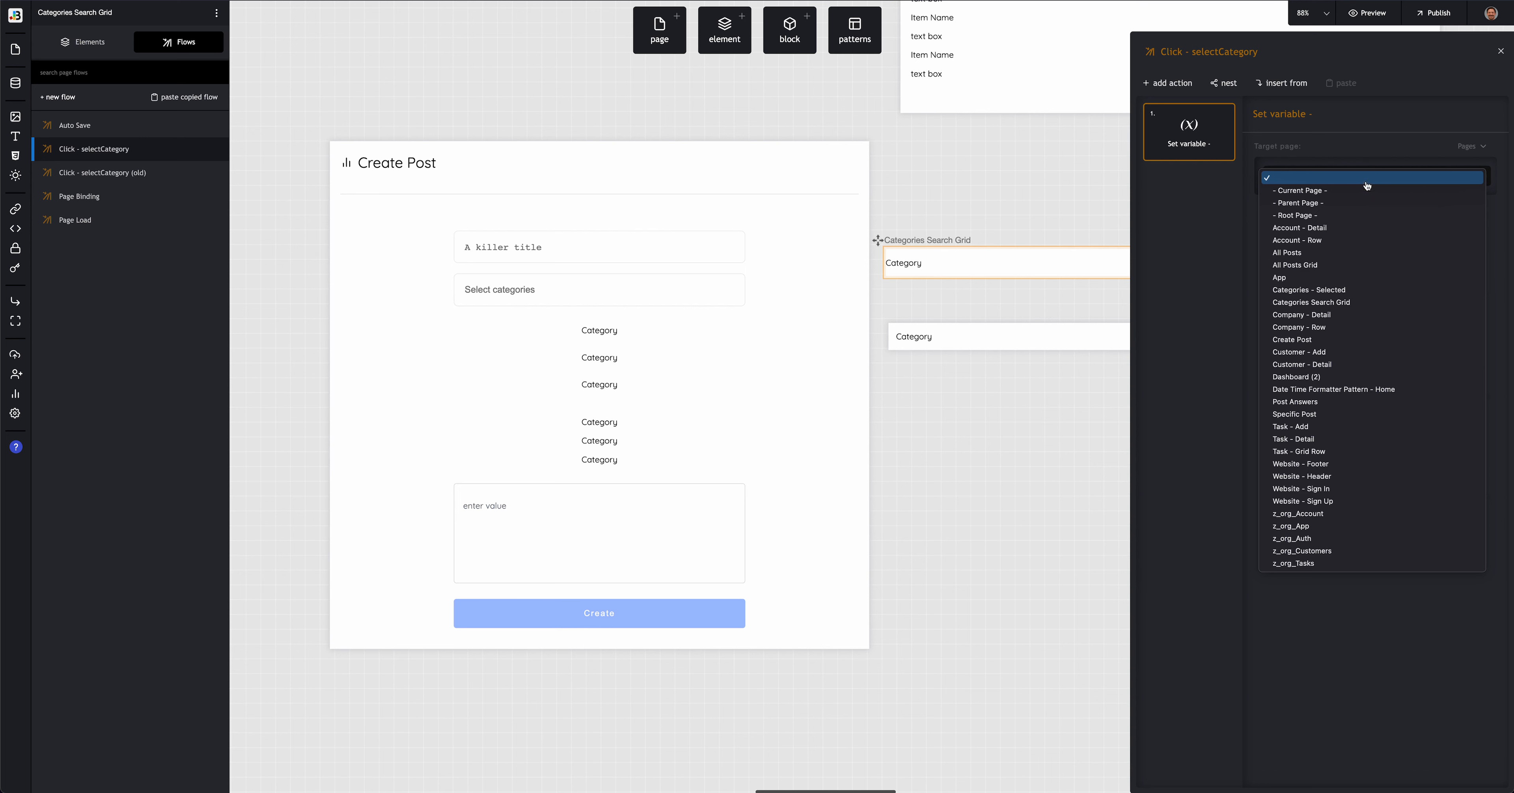
click(1359, 202)
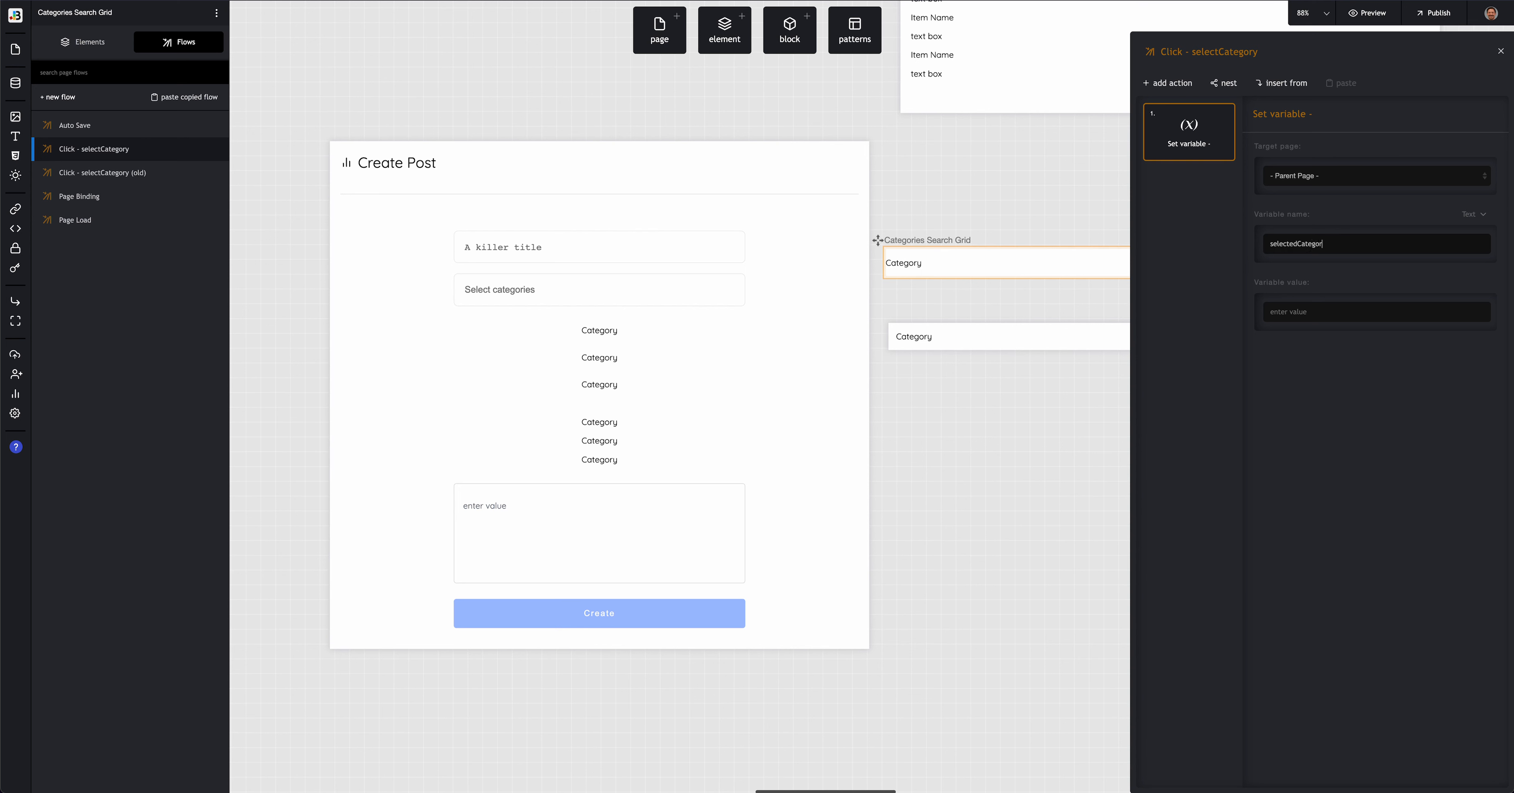
double_click(1298, 244)
Step: Change the input type of the selectedCategories variable value to Merge
click(1475, 282)
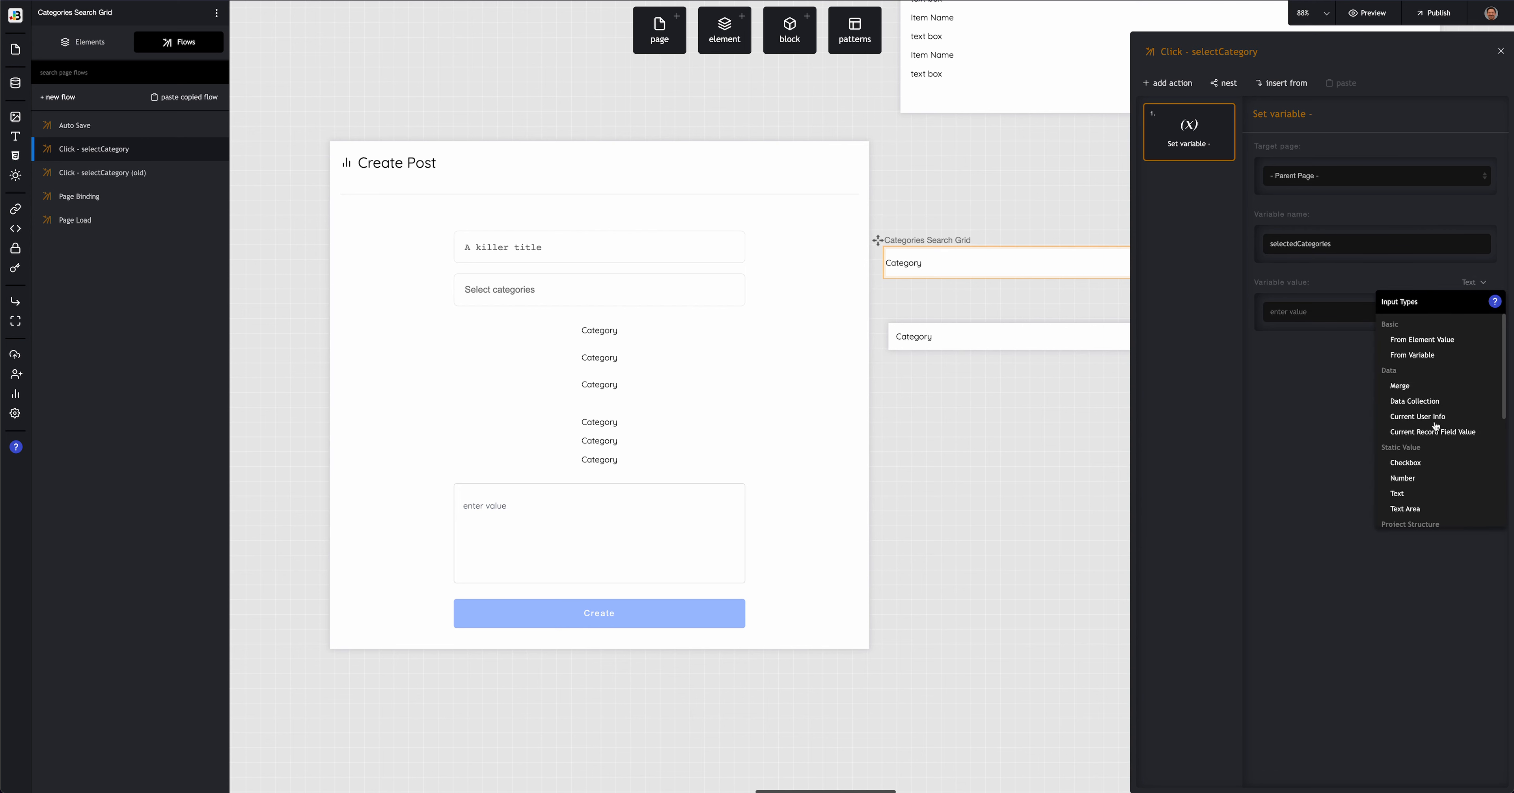
scroll(1434, 426, down, 5)
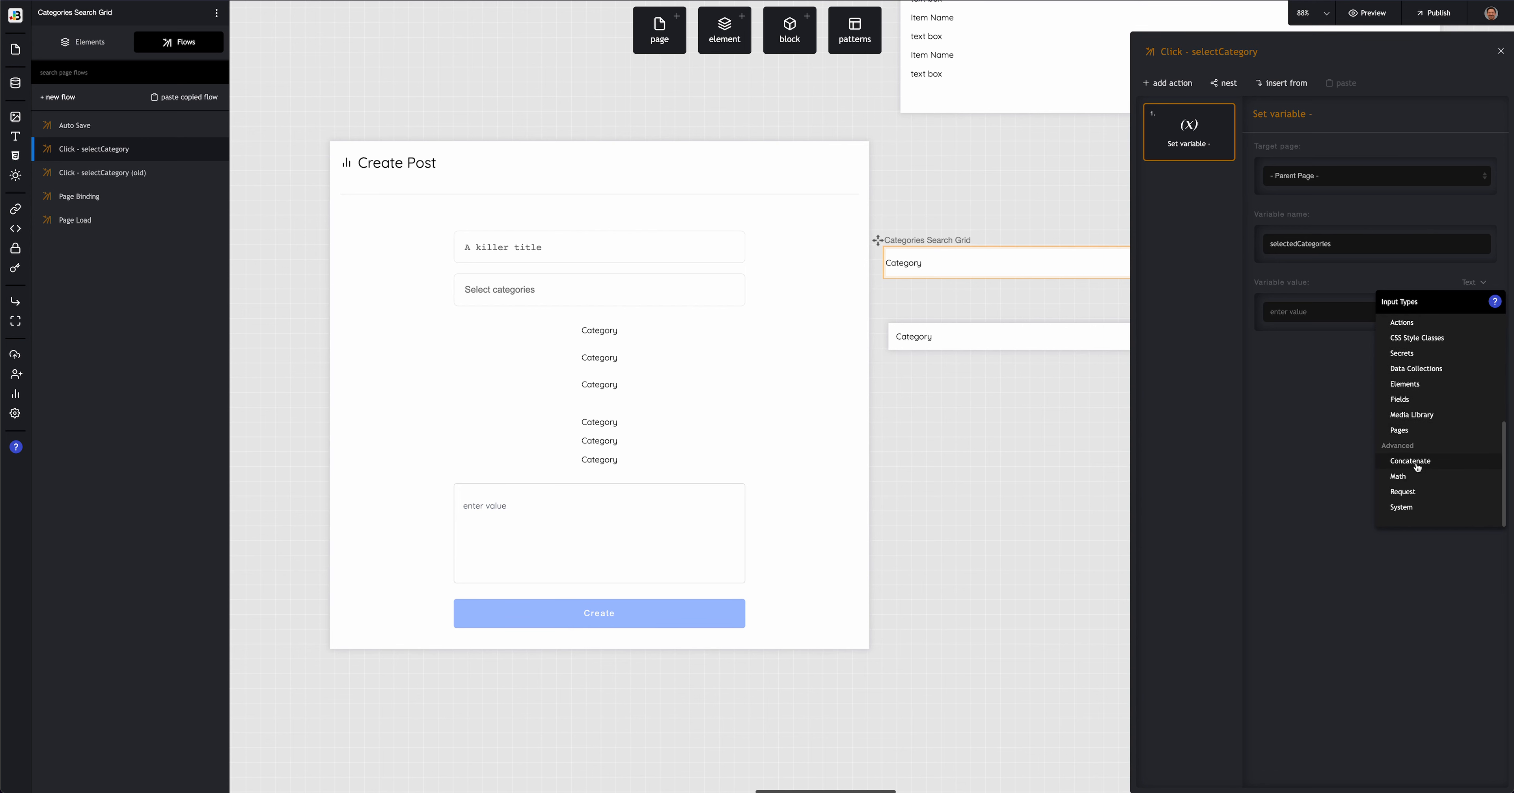
scroll(1417, 466, up, 5)
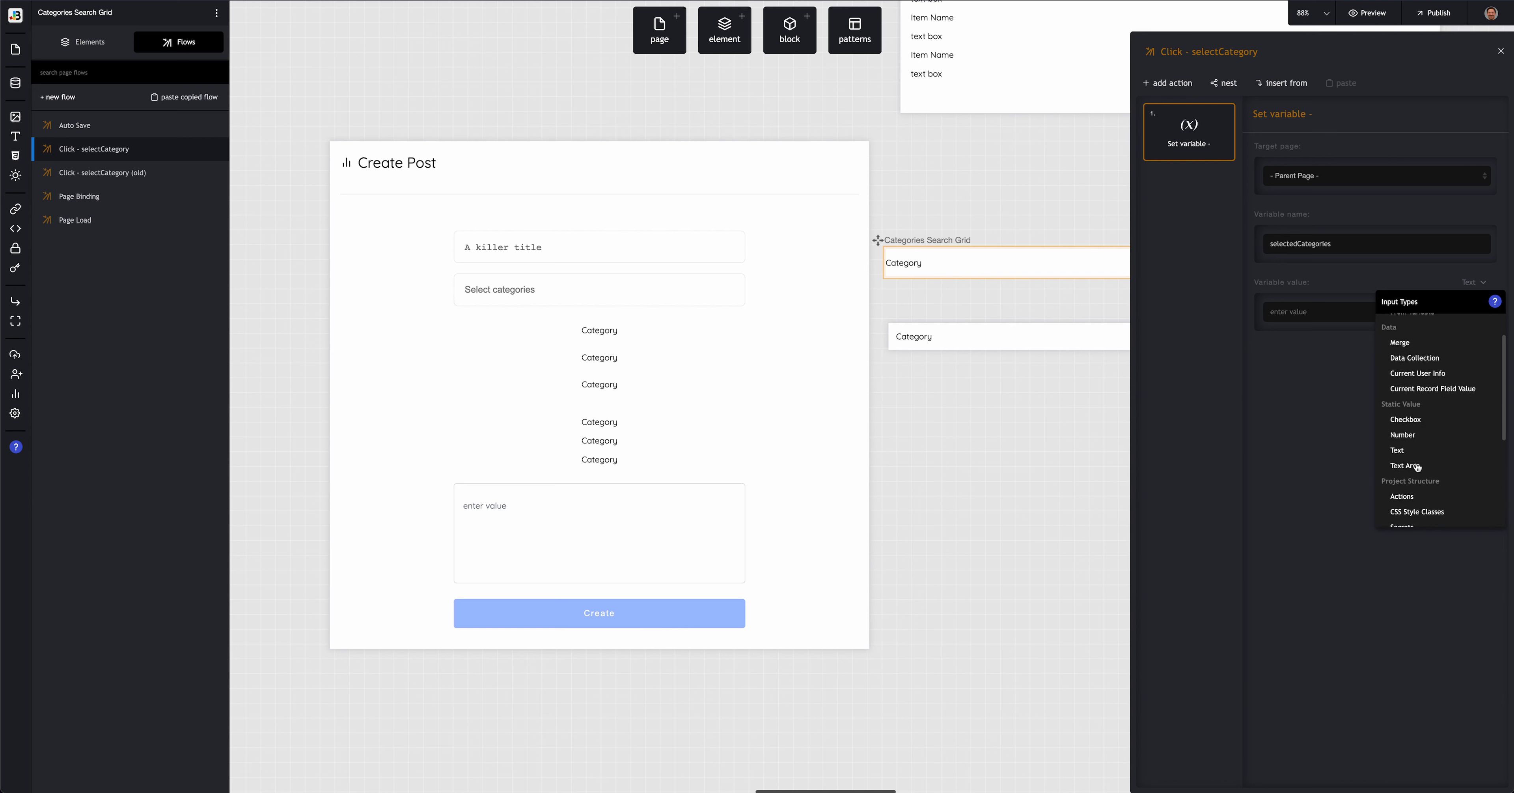
click(1414, 371)
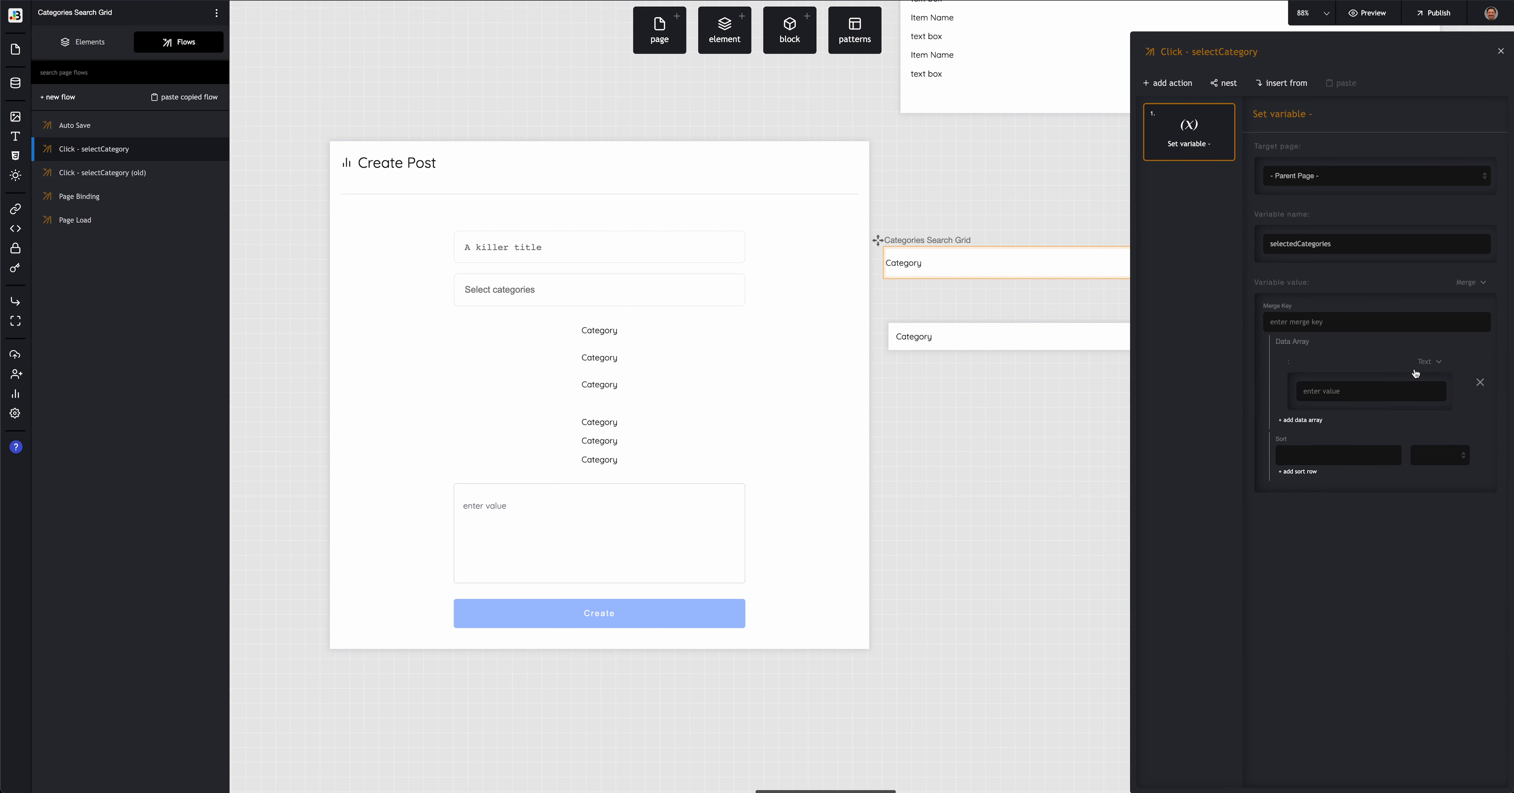
click(1308, 323)
Step: Check which data collection and field the Category text in Categories Search Grid is bound to
click(909, 262)
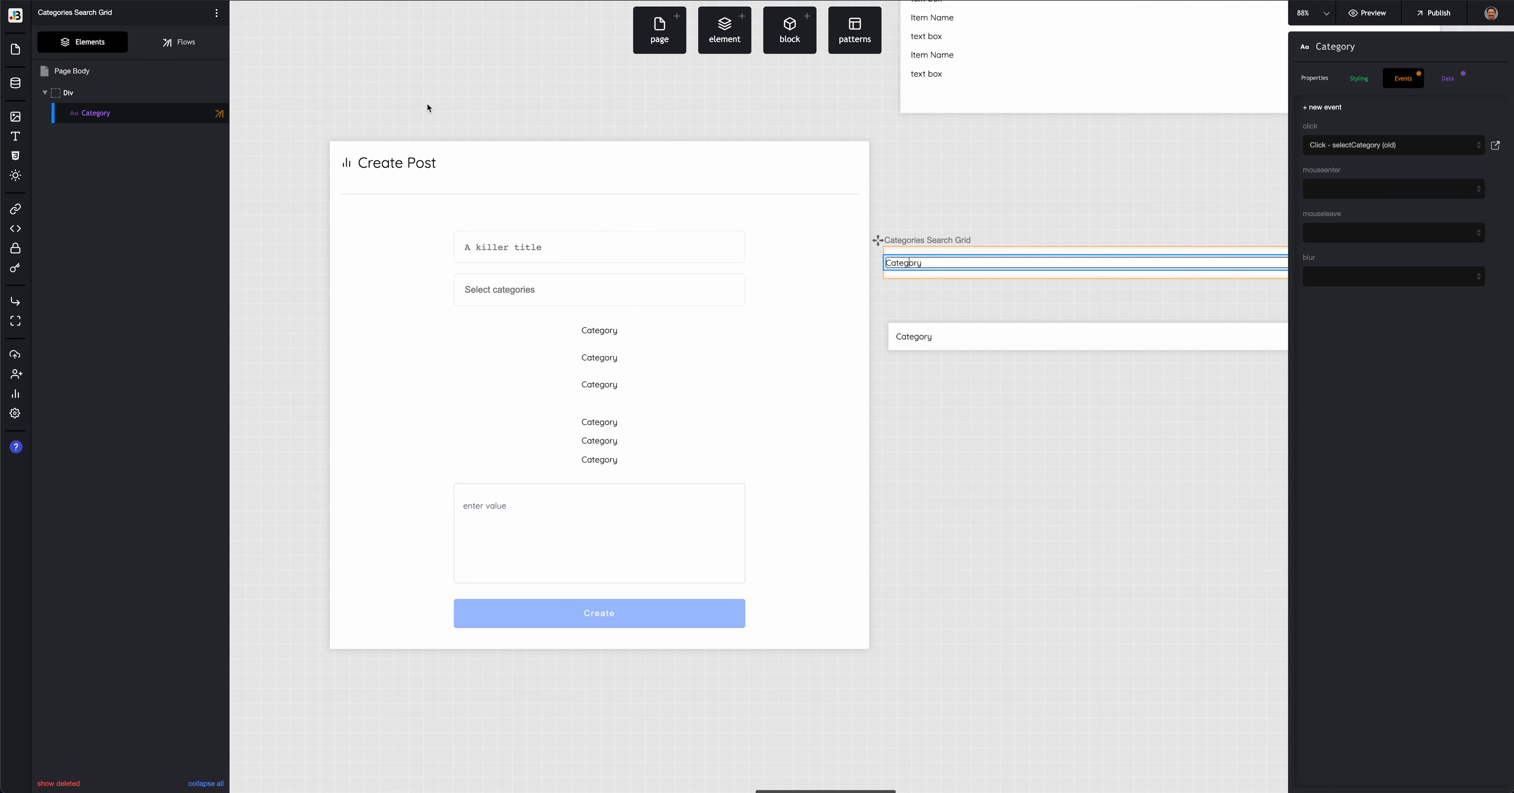
click(1440, 78)
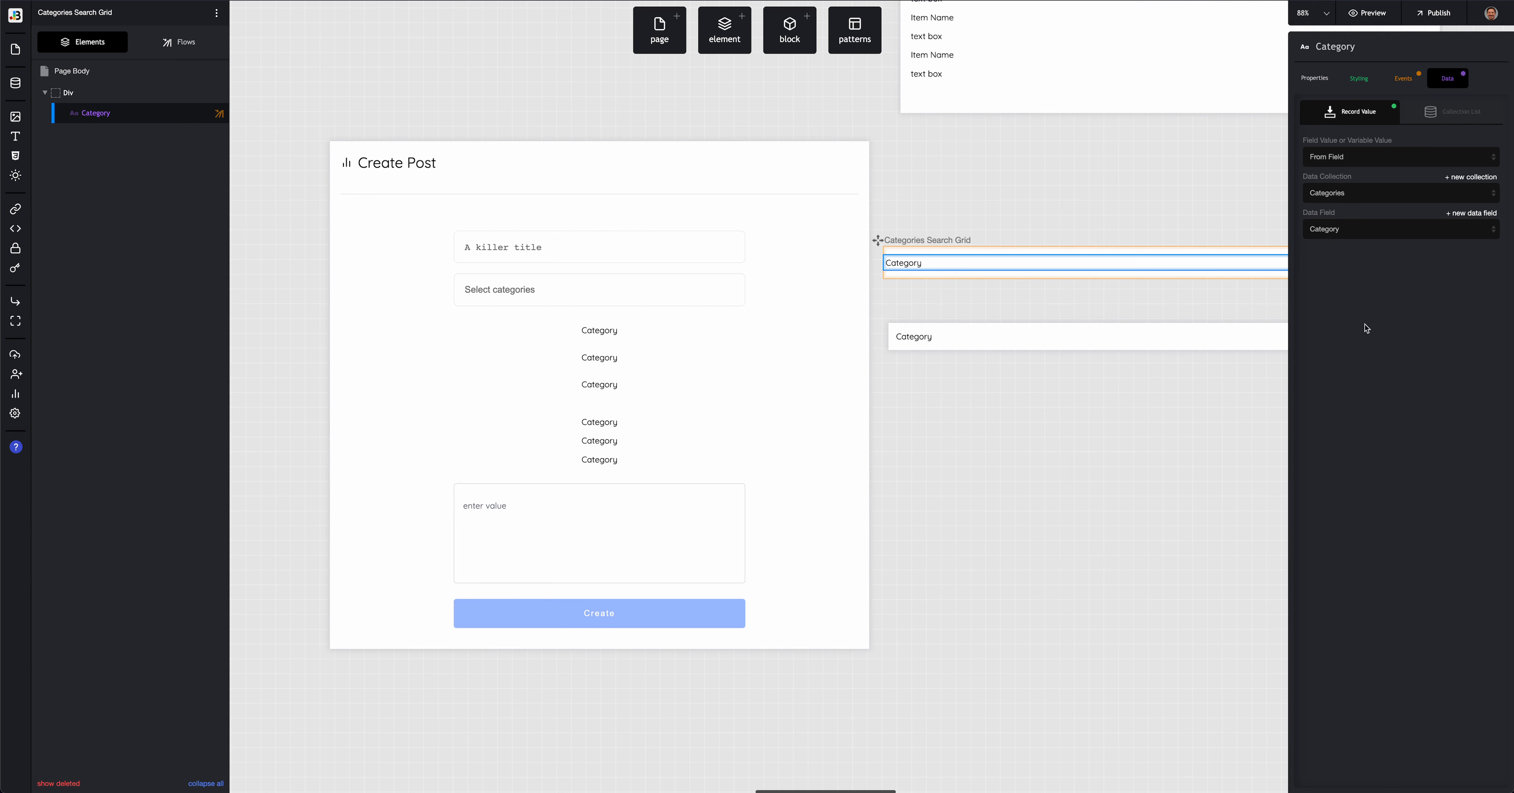
click(1403, 78)
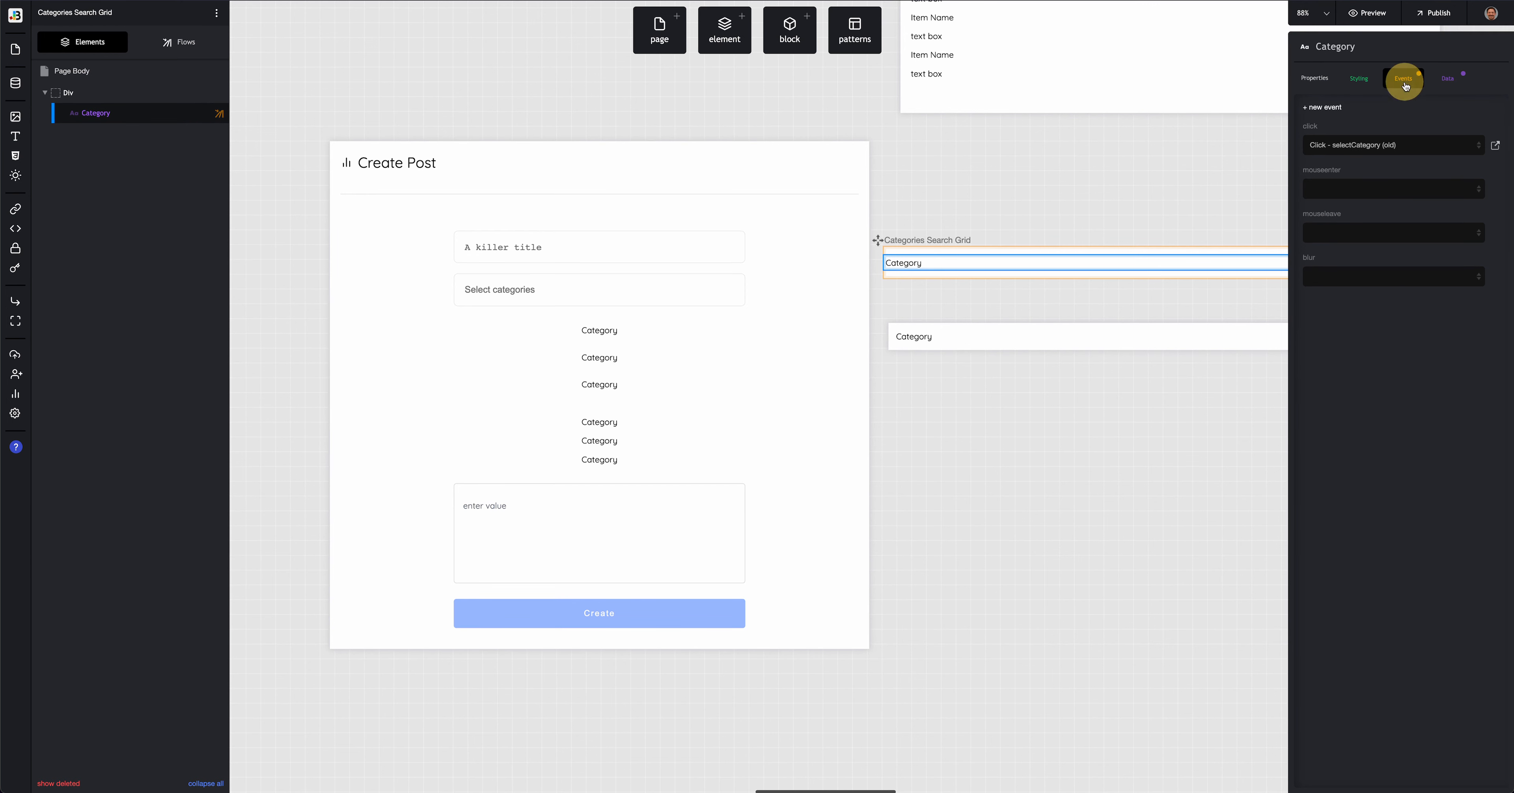
click(1493, 146)
click(1116, 202)
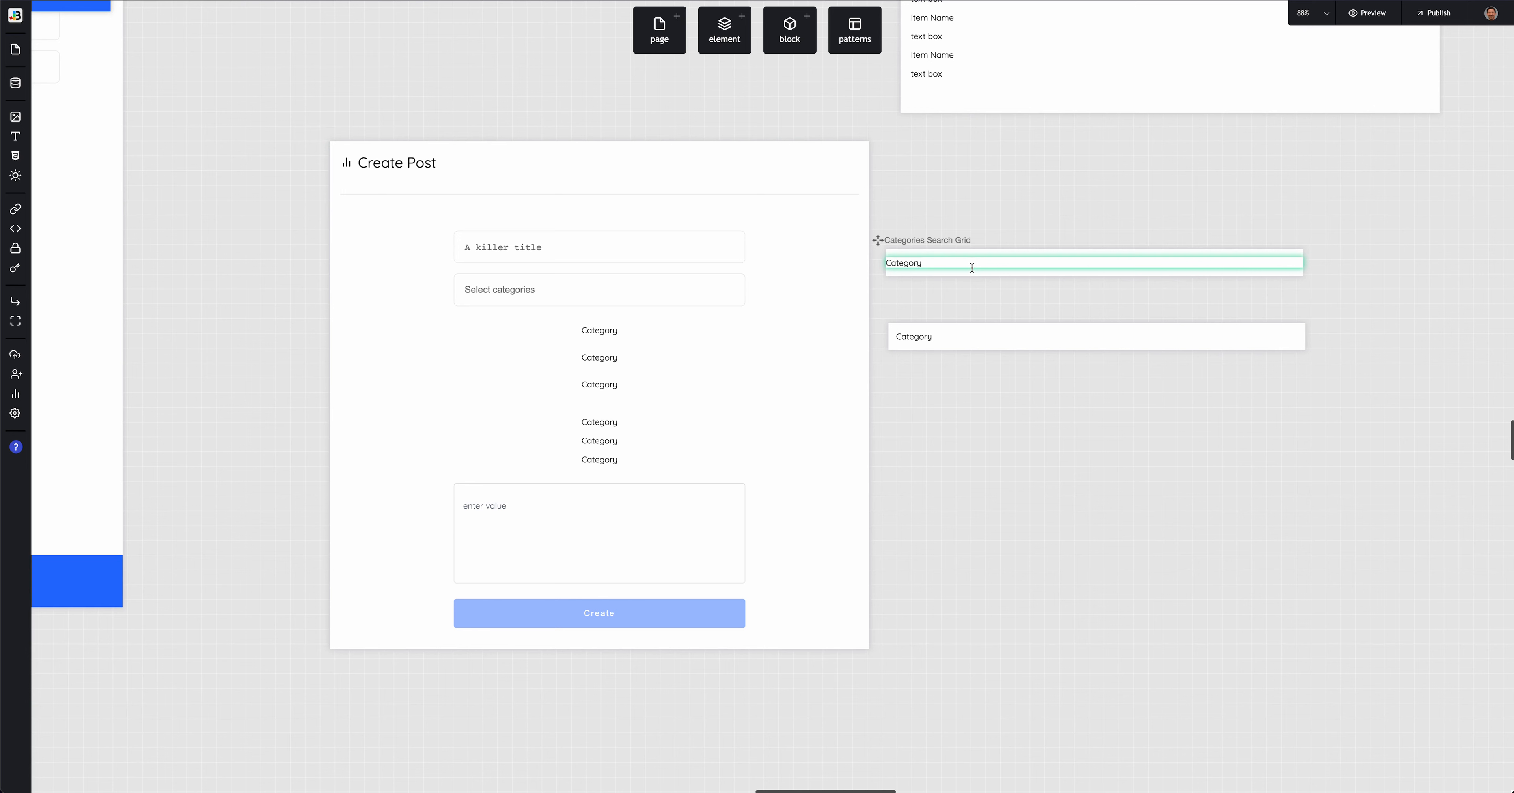
Step: Assign the Click - selectCategory flow to the Category text's click event and open that flow
click(972, 268)
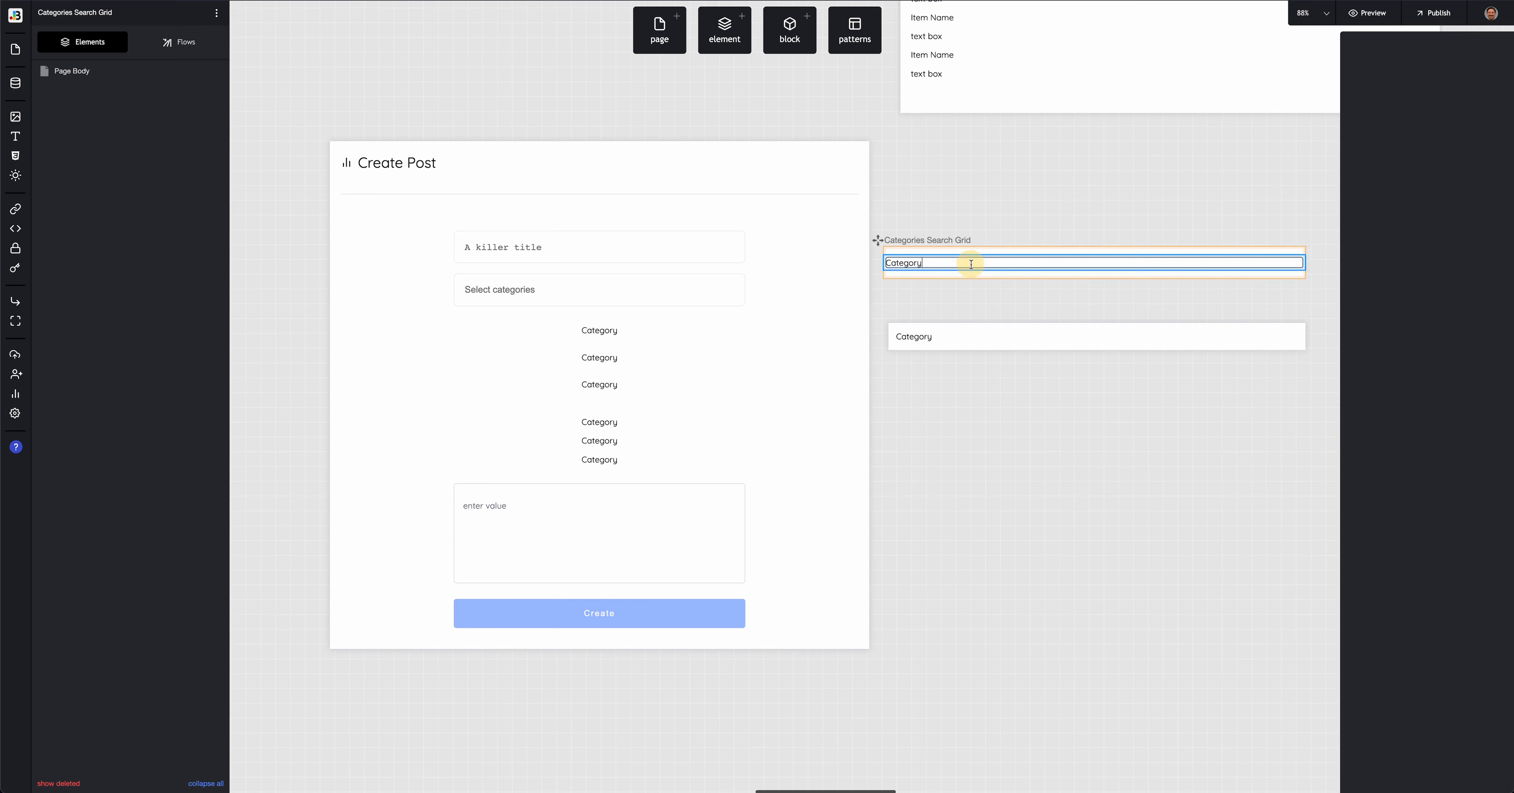
click(1393, 147)
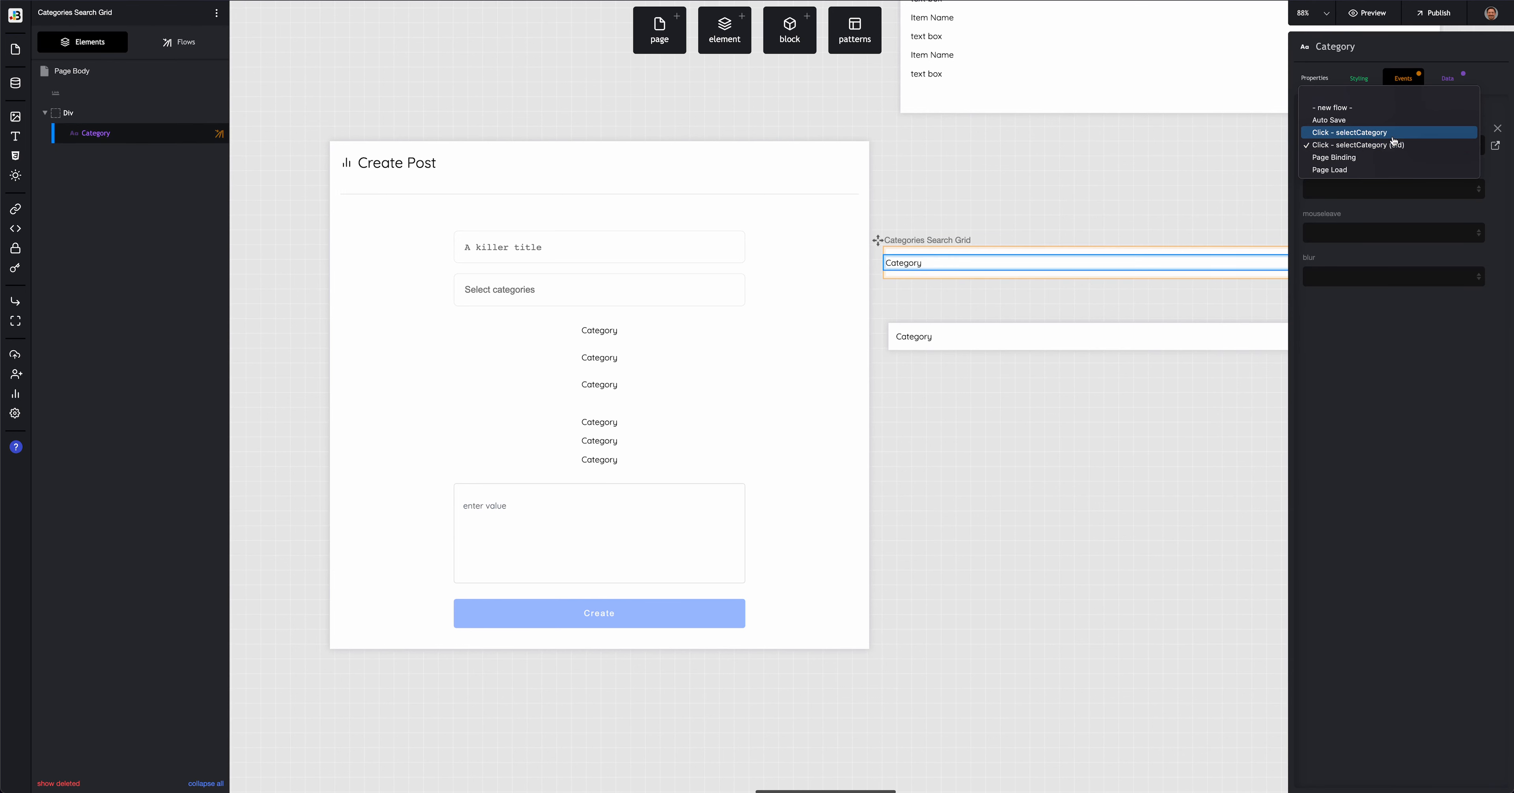
click(1393, 133)
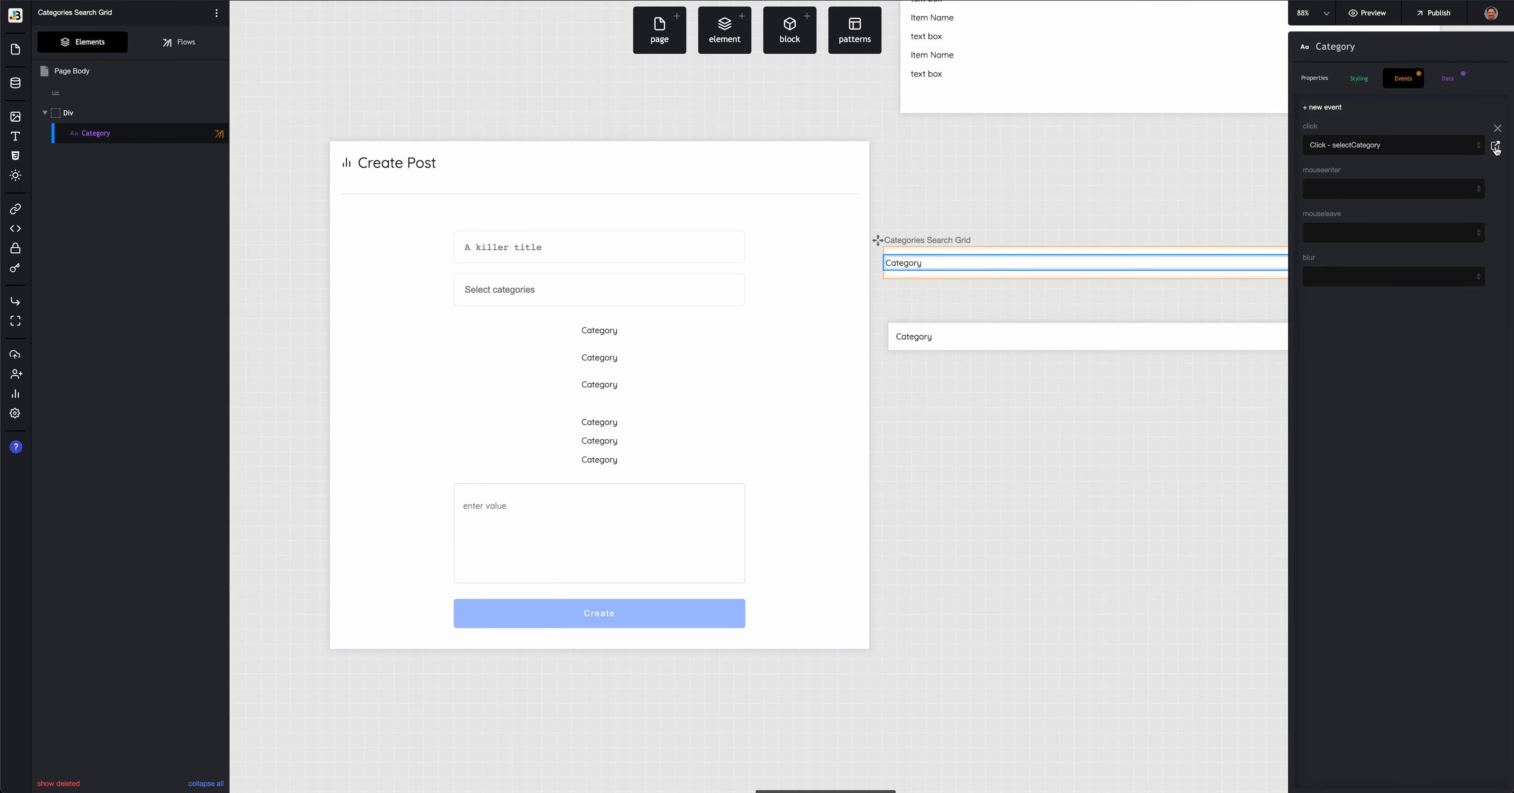
click(1496, 146)
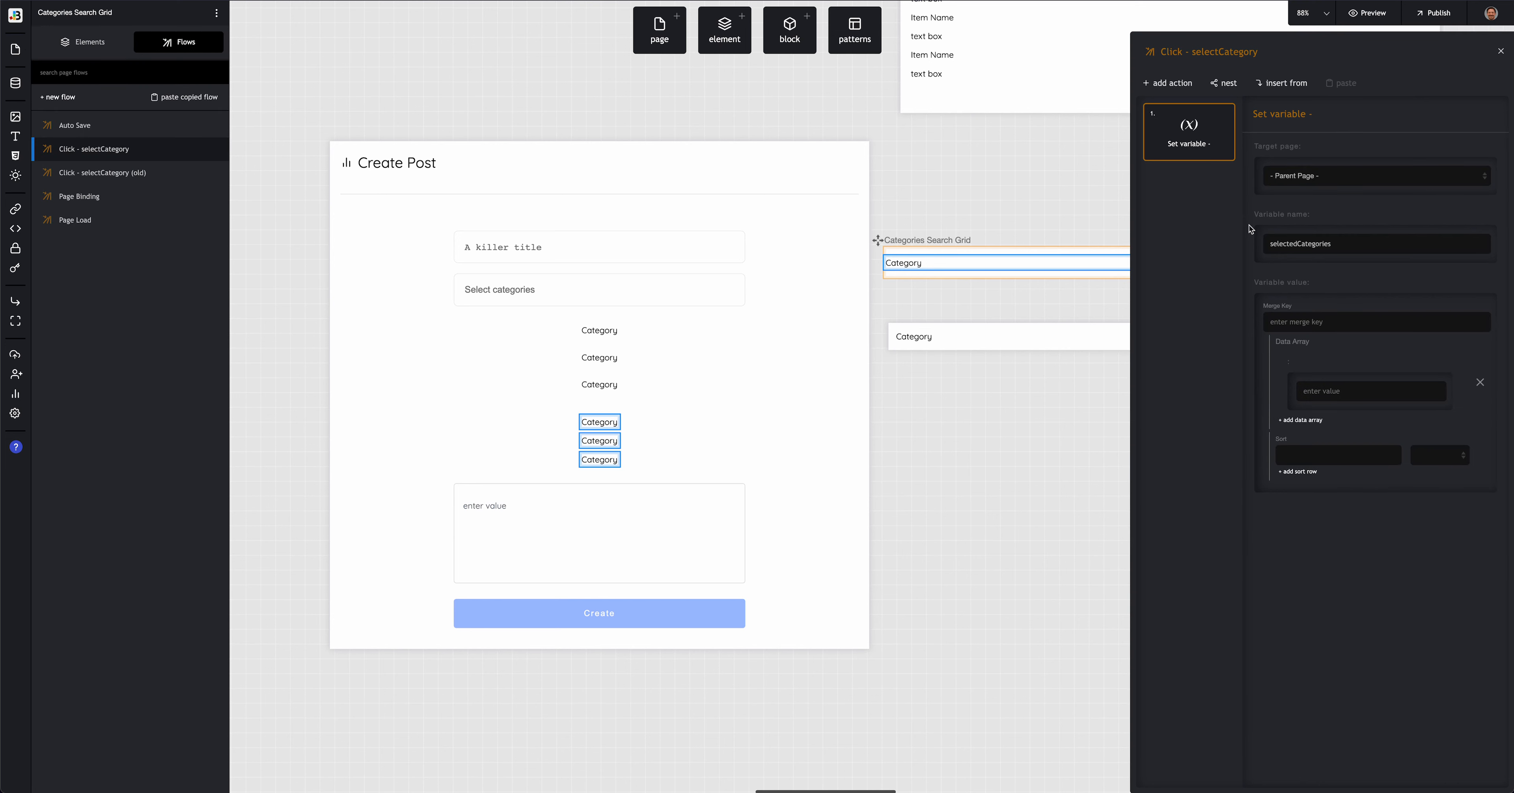
Step: Set the merge key to category and change the first data array entry's input type to Concatenate
click(1307, 323)
text(category)
mouse_move(1351, 399)
click(1325, 393)
click(1430, 363)
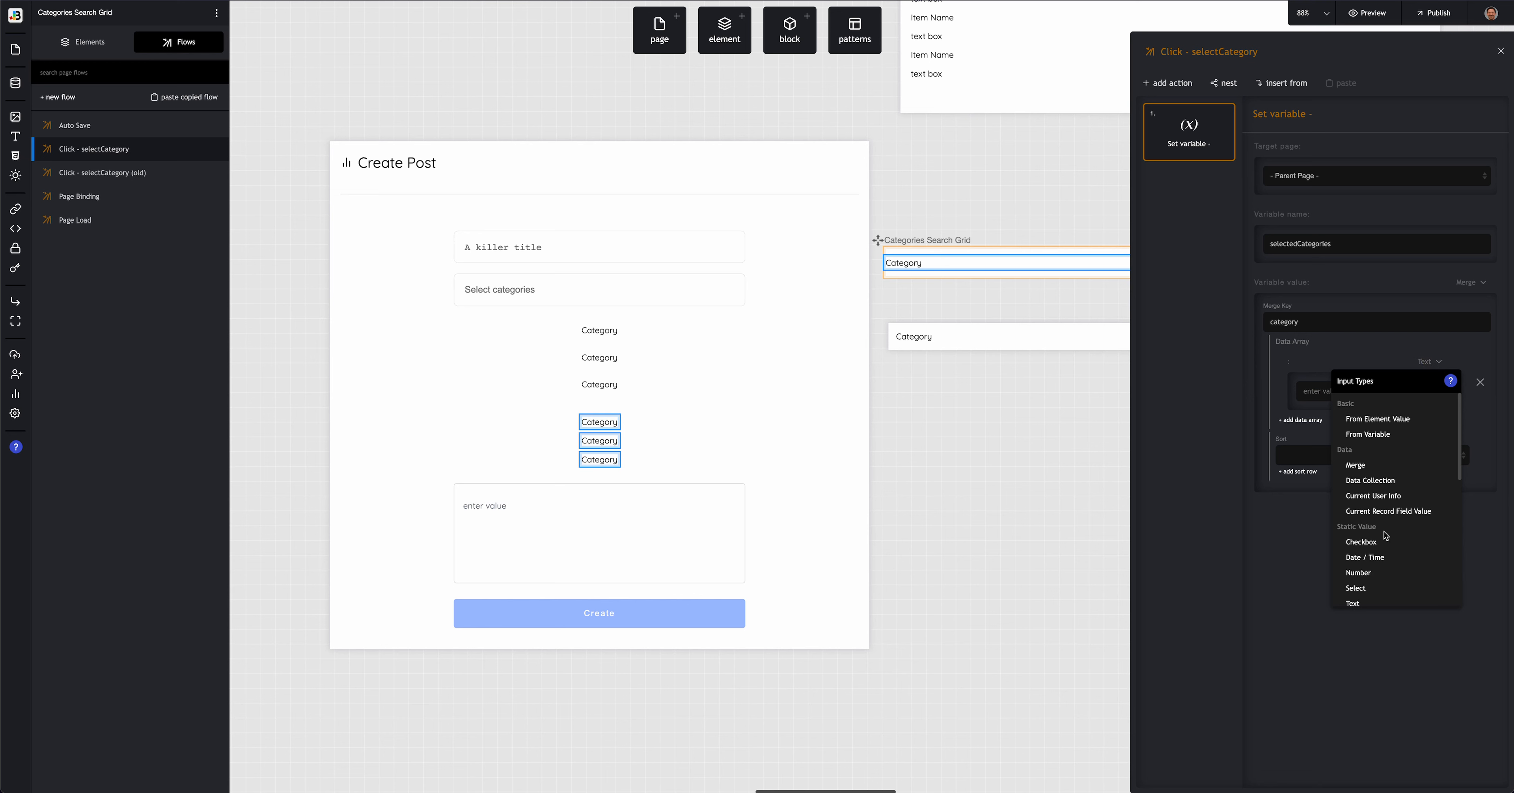
scroll(1387, 536, down, 5)
click(1382, 509)
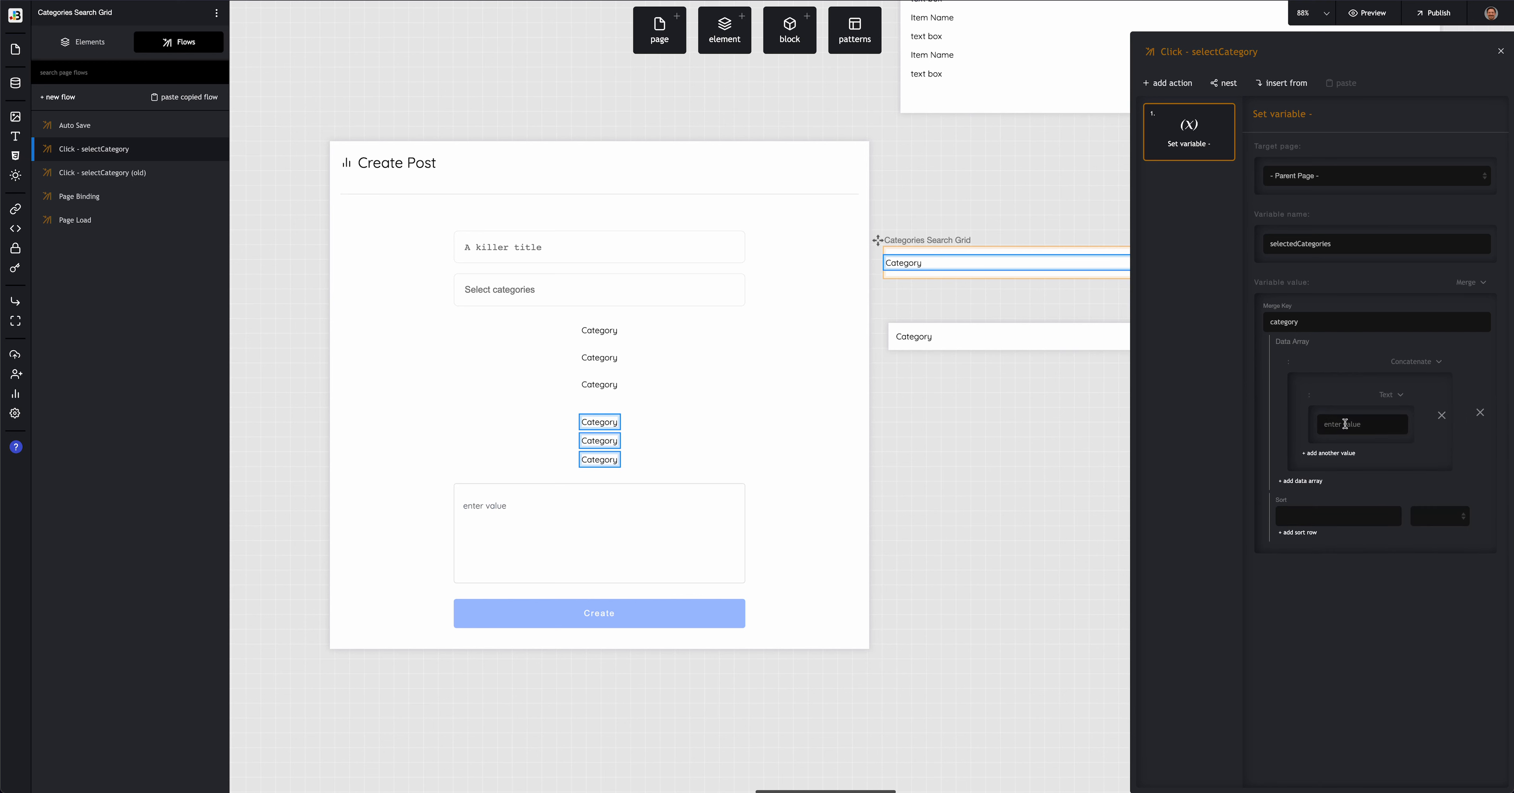
Step: Enter [{"category":" as the first concatenated text value and add a second value to the concatenation
click(1326, 424)
text([{"ce)
click(1316, 456)
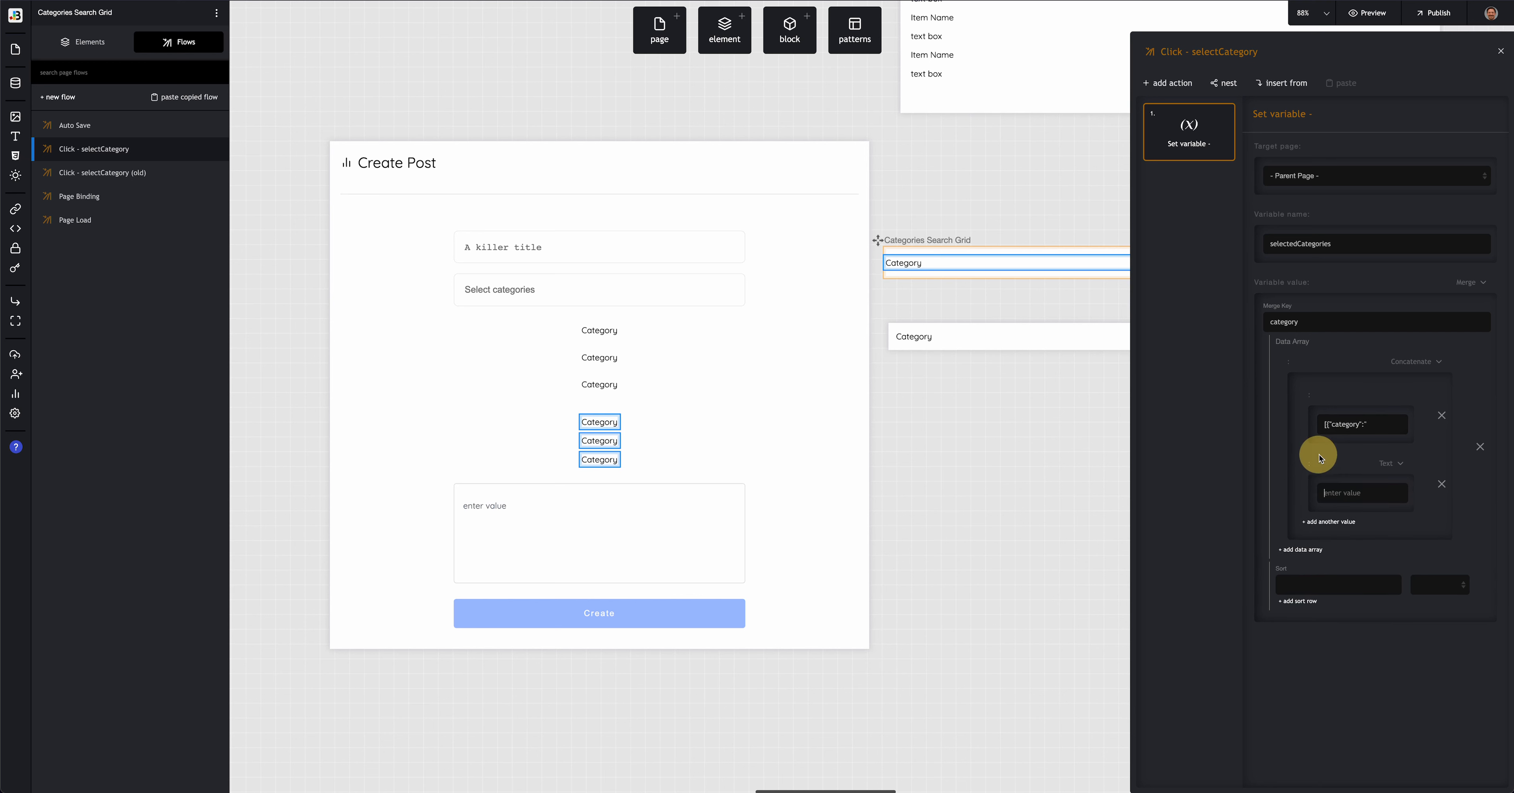
Step: Make the second concatenated value a Current Record Field Value from the Categories collection's Category field
click(1394, 463)
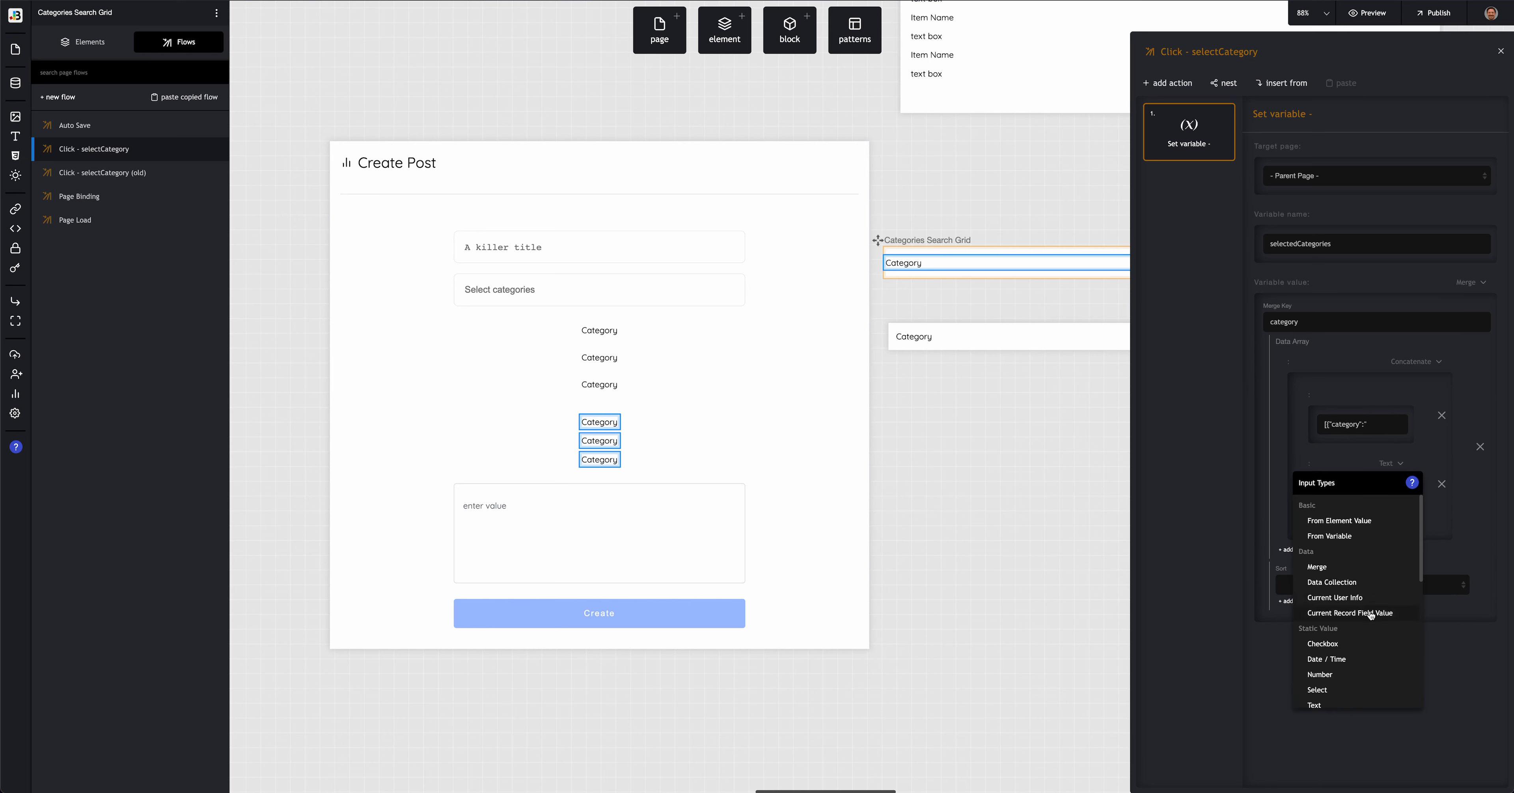
click(1372, 612)
click(1369, 510)
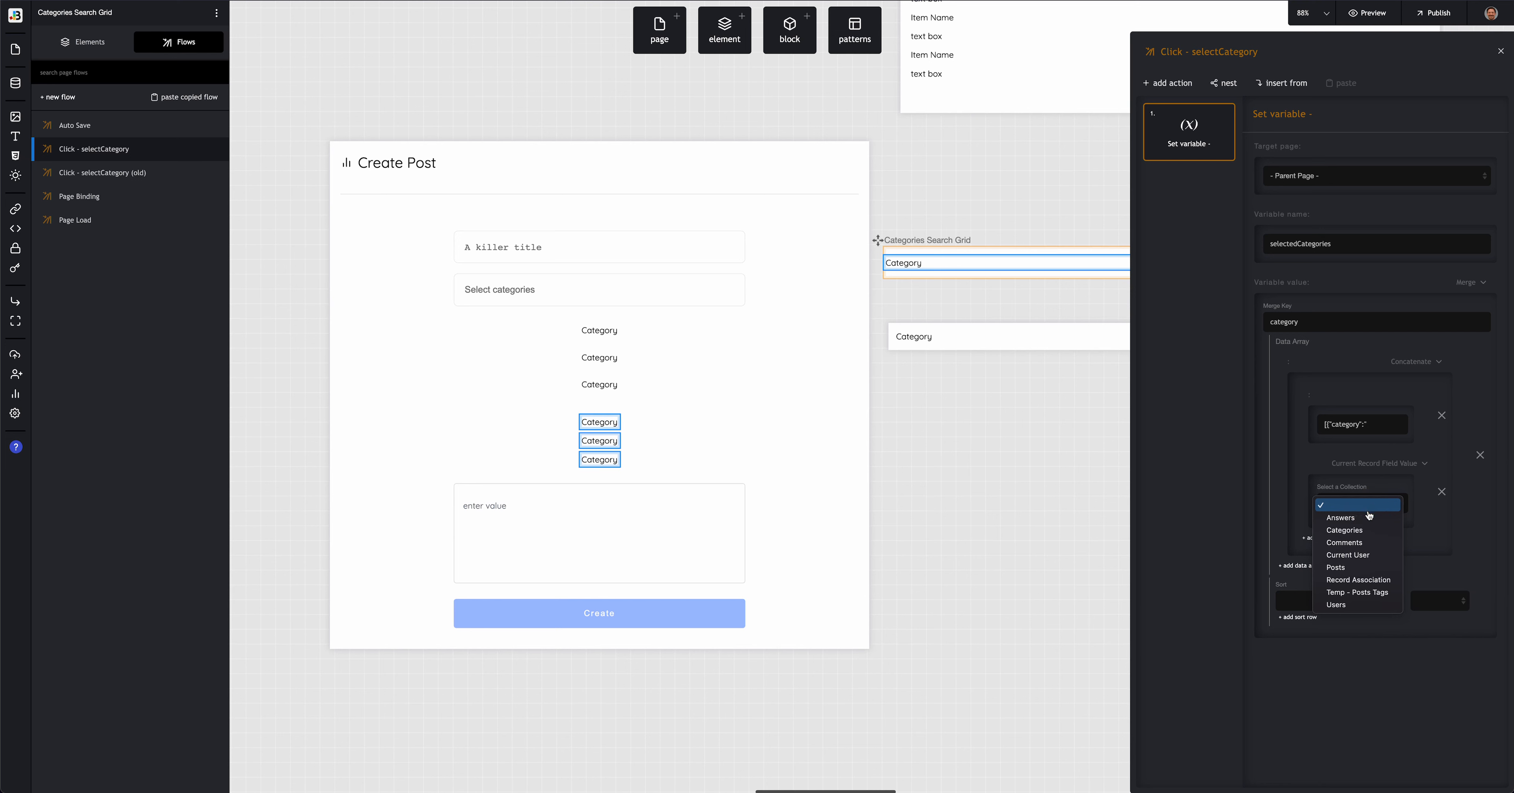
click(1367, 530)
click(1365, 539)
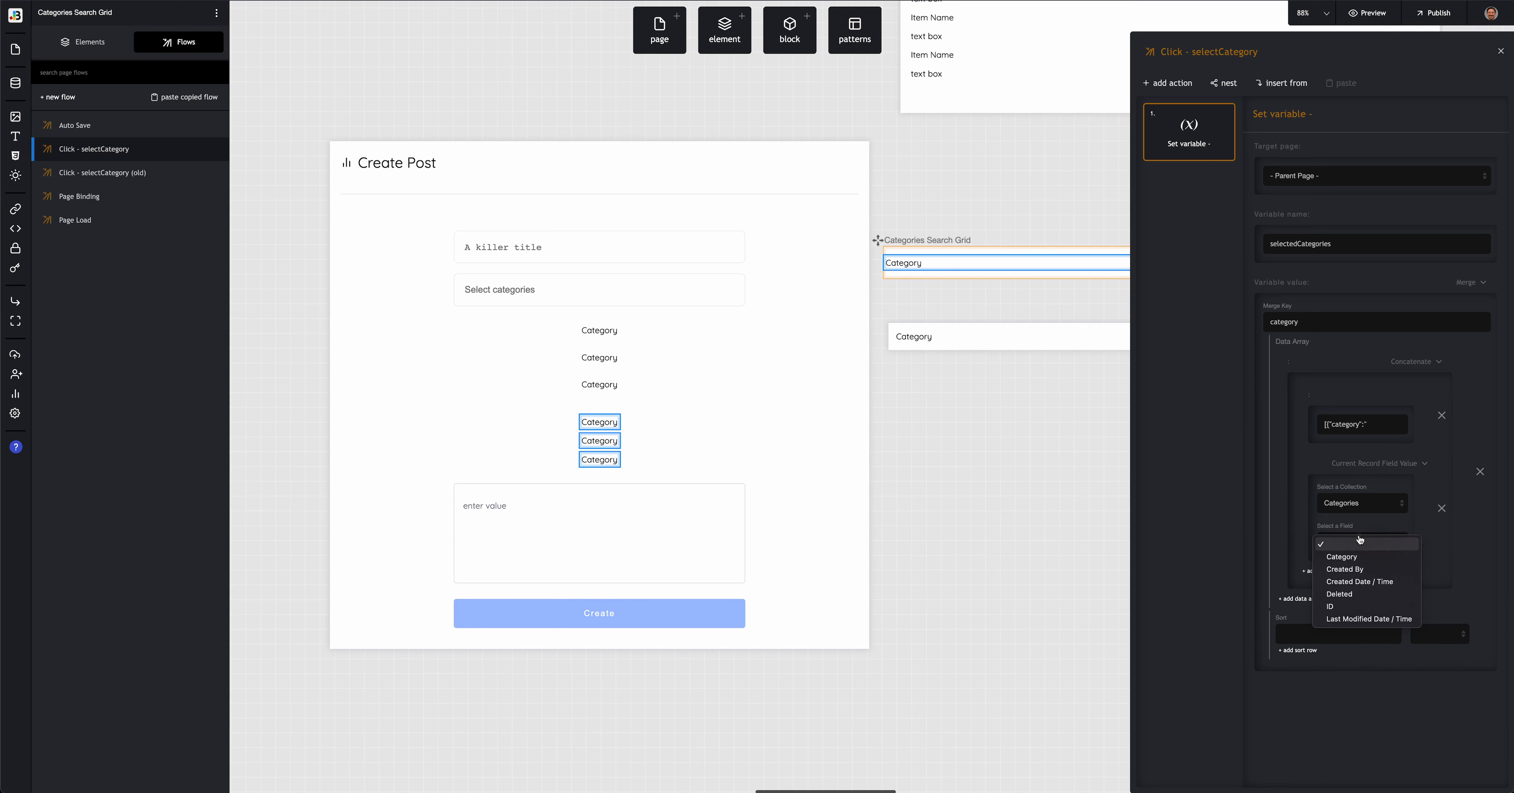
click(1358, 557)
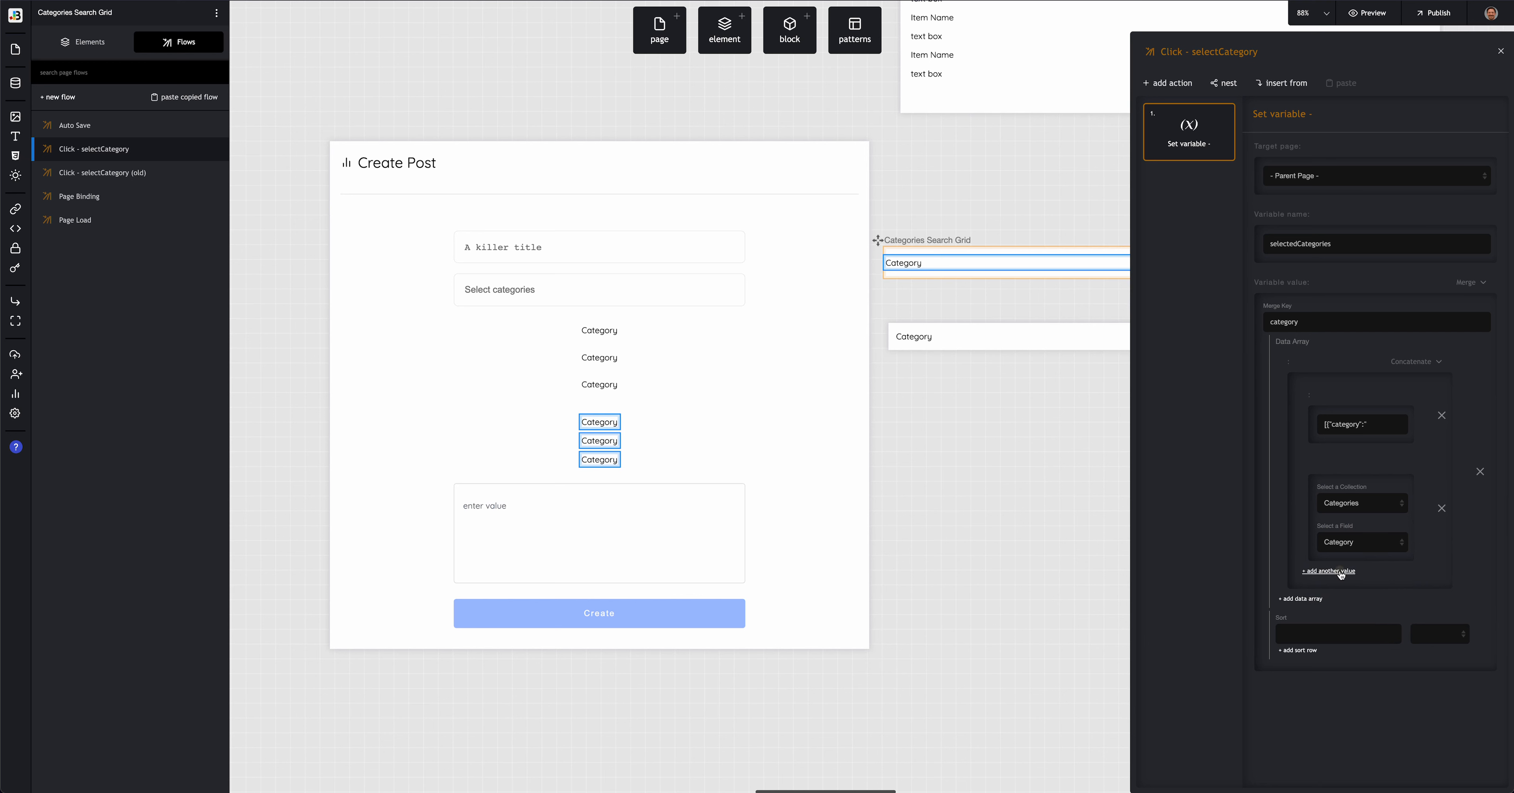
Step: Add a third concatenated text value containing "}] to complete the category object array
click(1343, 573)
text(")
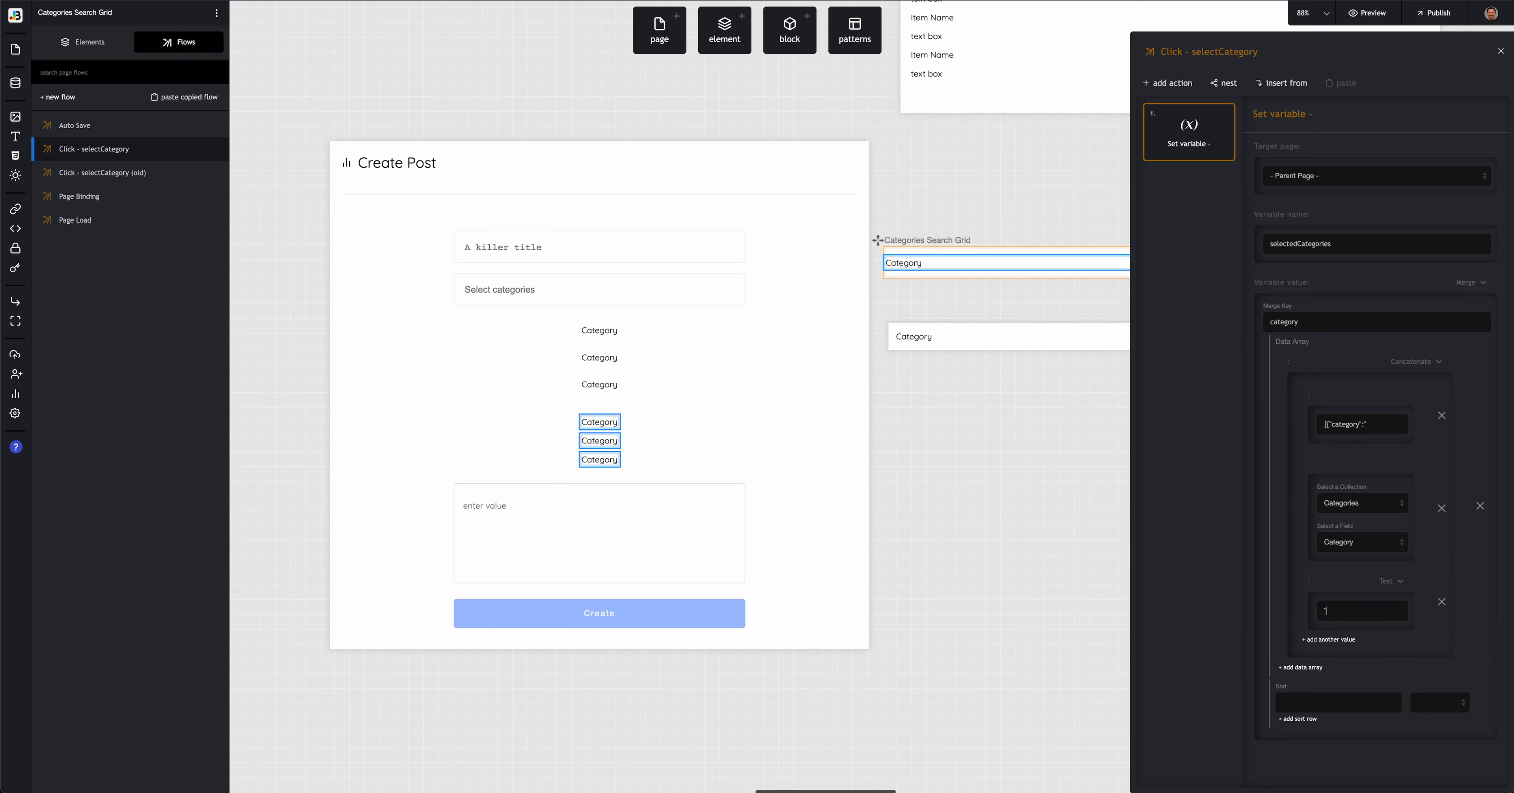
click(1200, 517)
drag(1328, 424, 1362, 426)
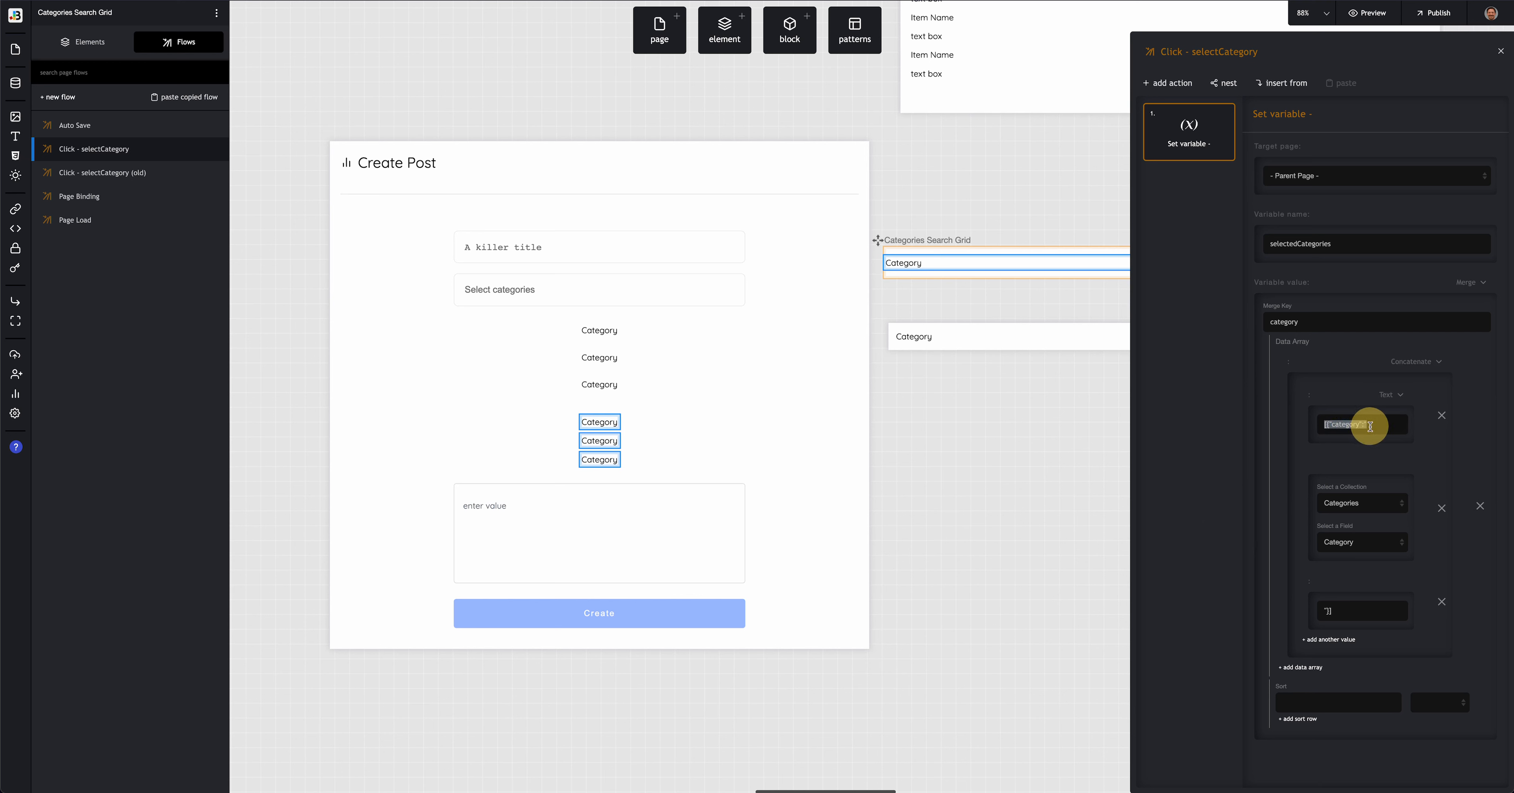
click(1327, 424)
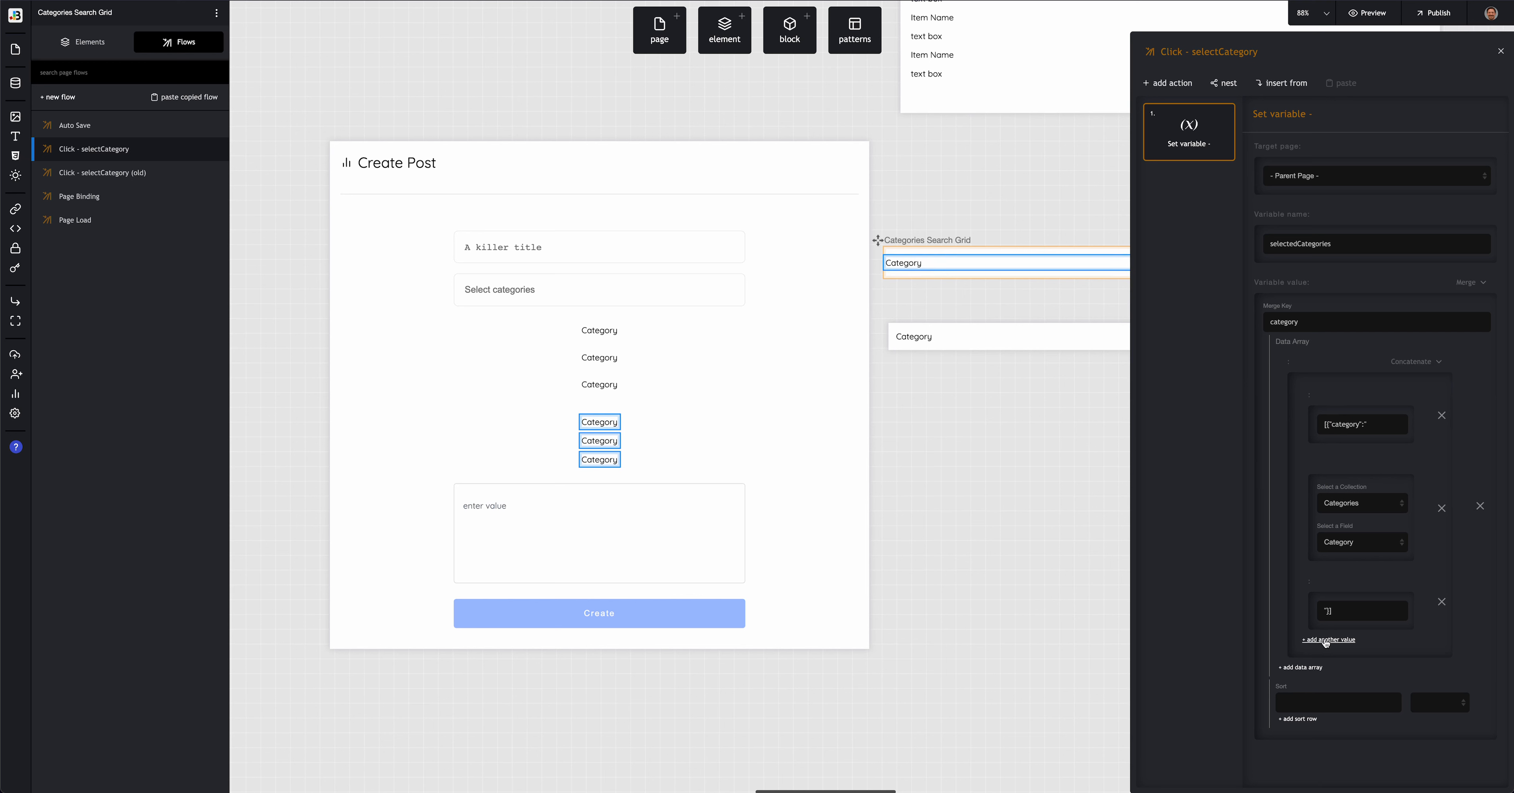
Step: Add a second data array entry to the merge, taken From Variable selectedCategories on the Parent Page
click(1303, 668)
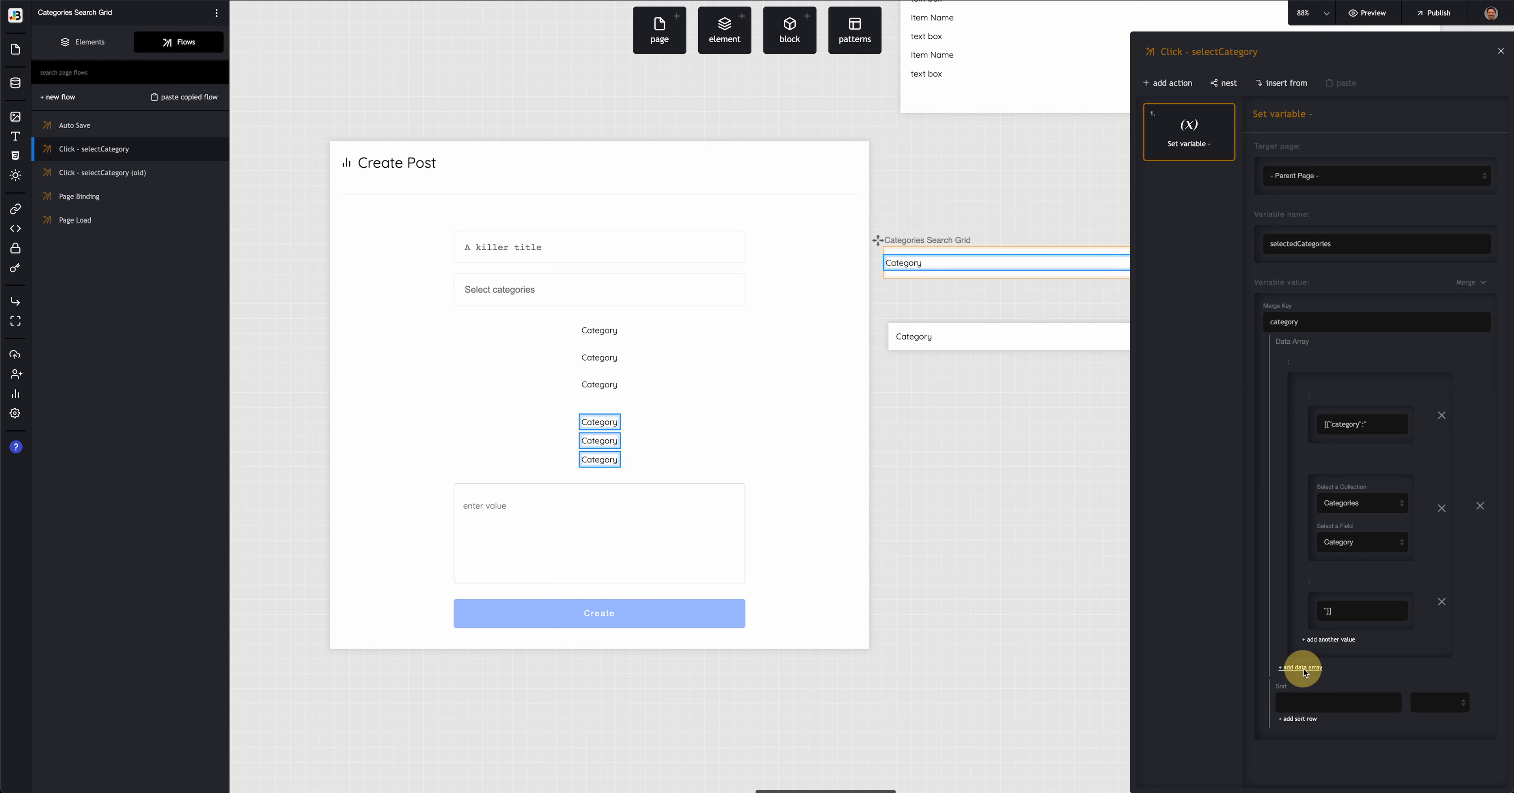
click(1427, 679)
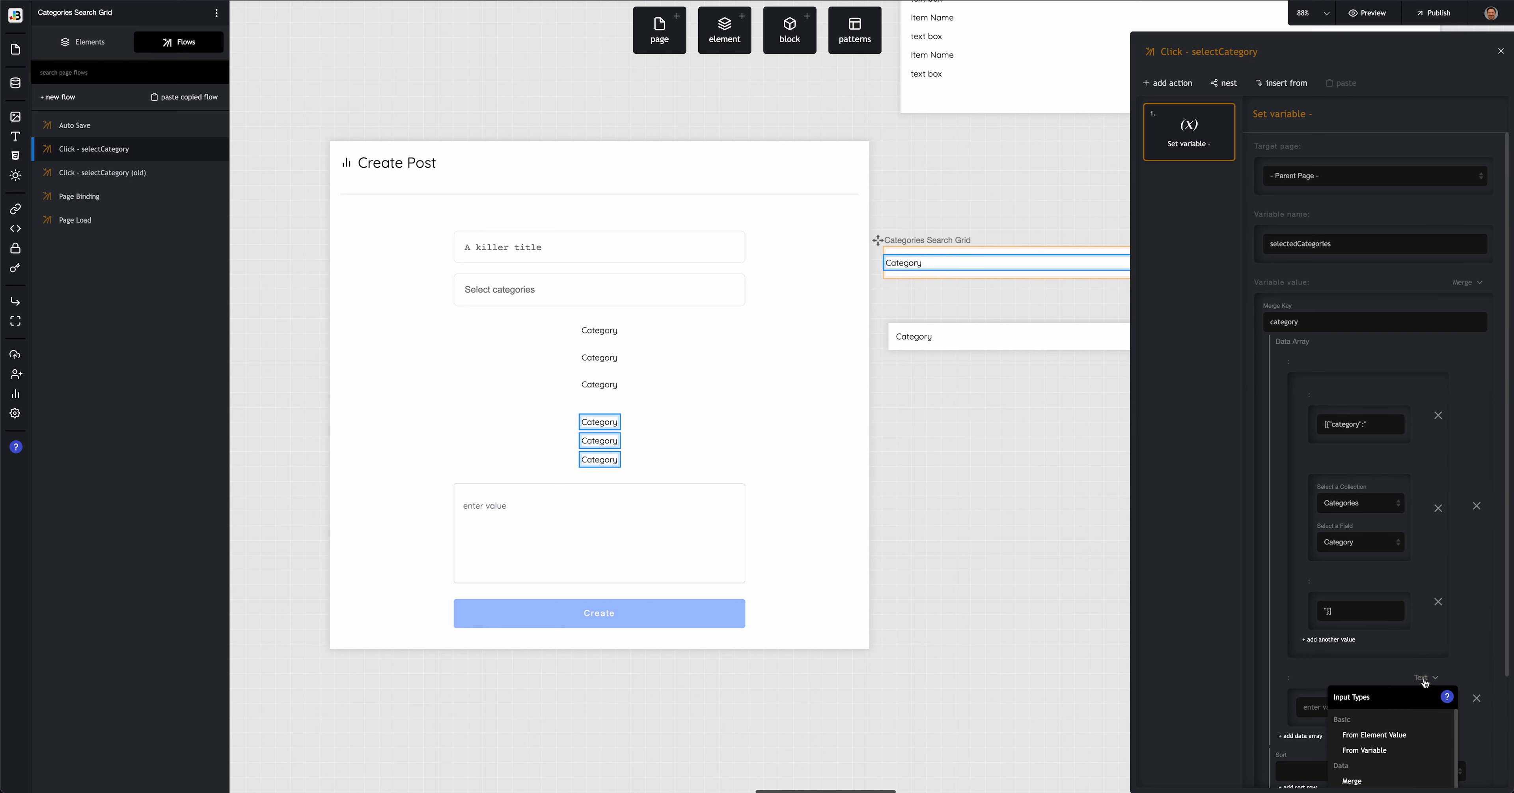
click(1396, 750)
scroll(1394, 748, down, 3)
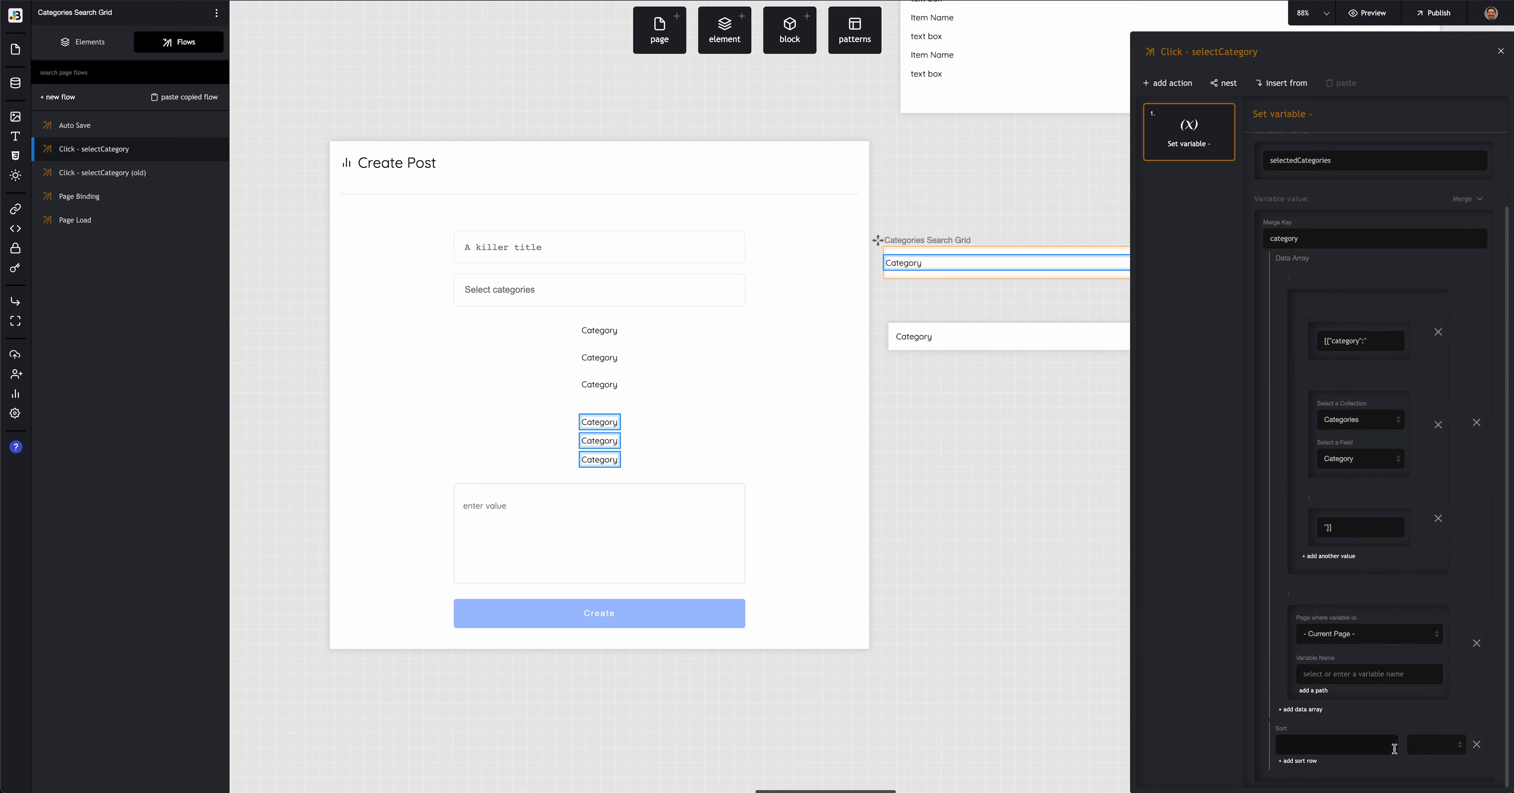
click(1367, 636)
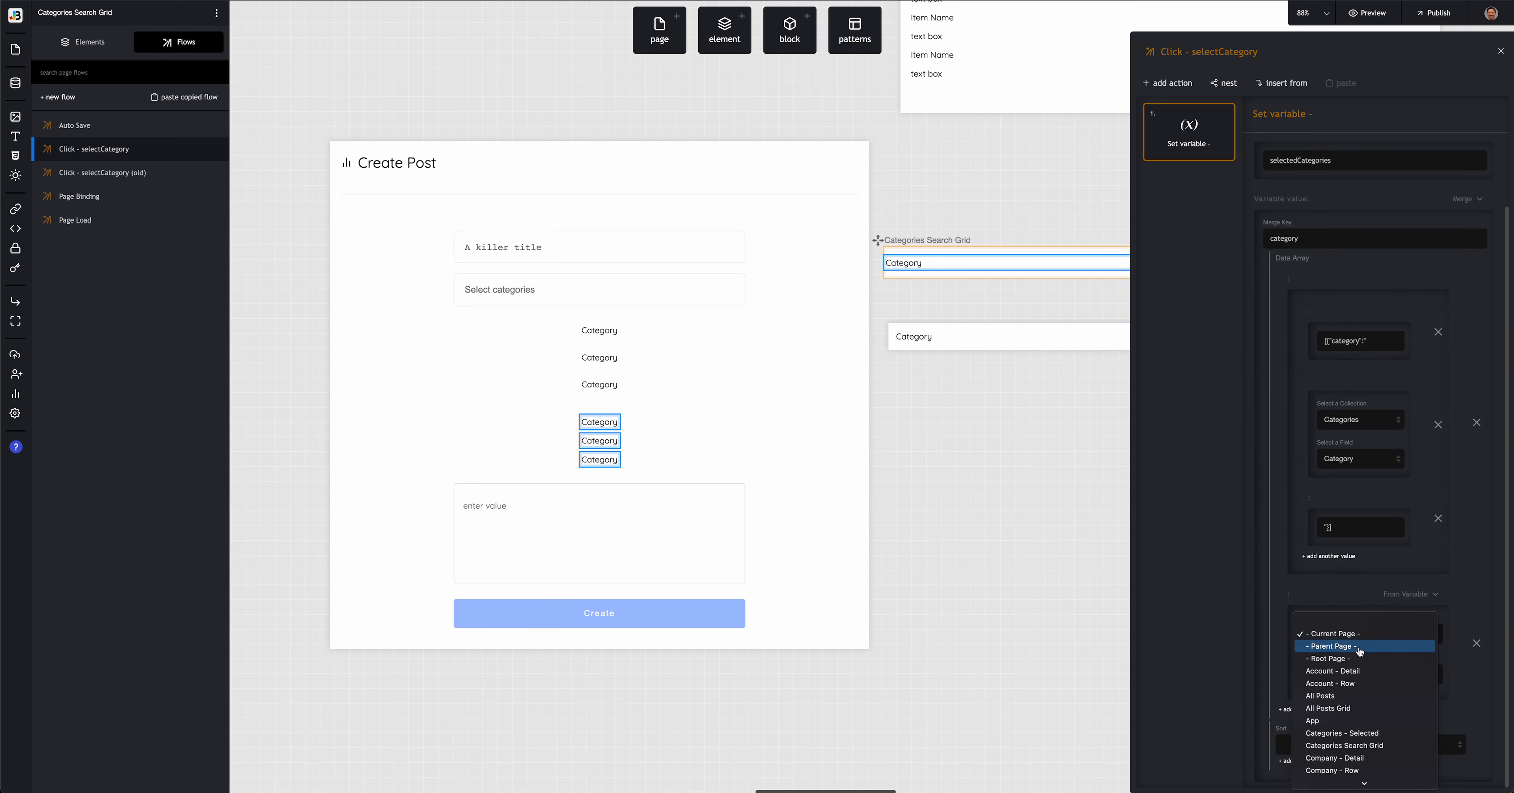
click(1362, 647)
click(1357, 673)
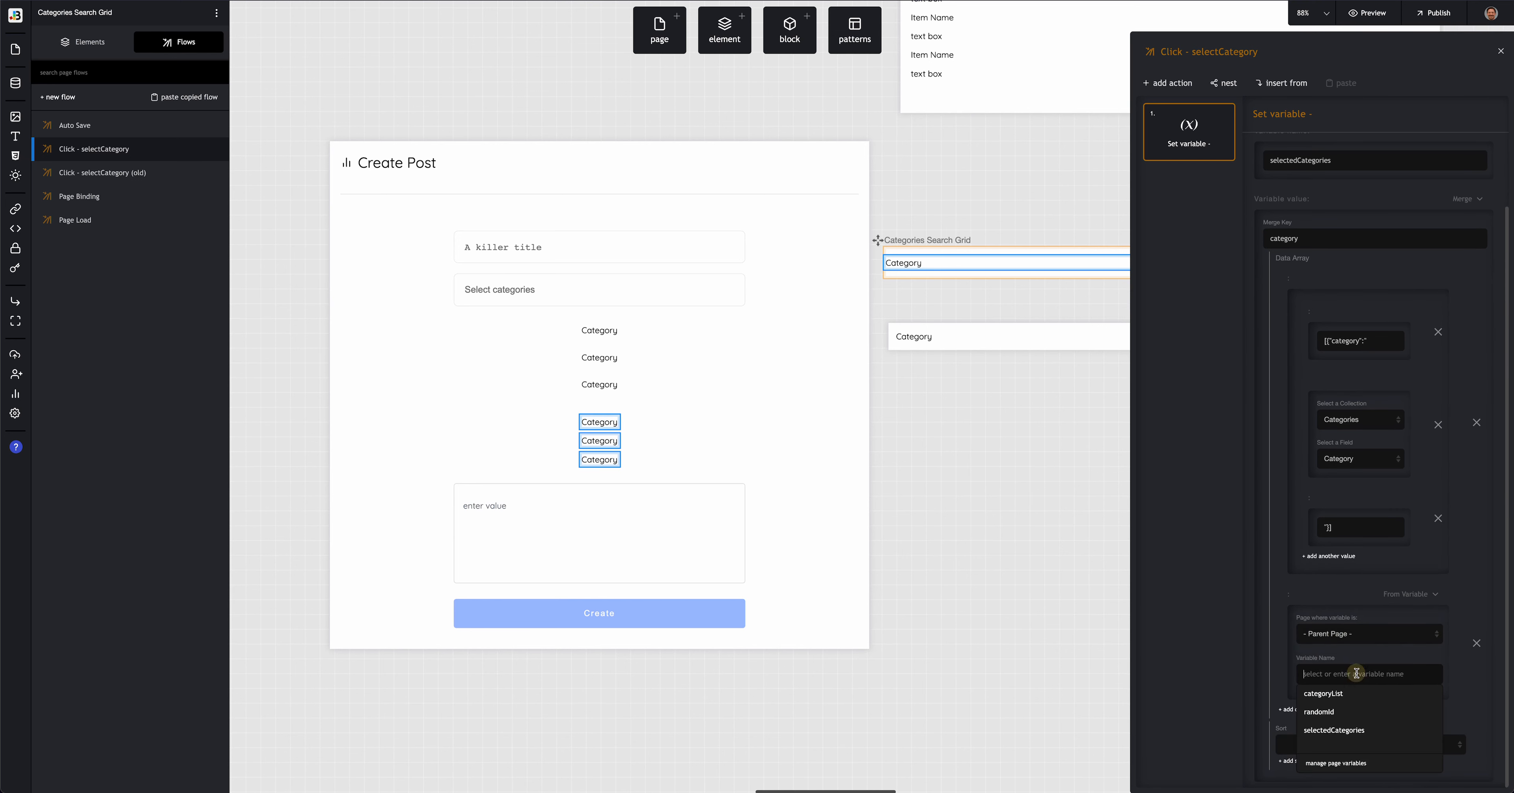
click(1249, 666)
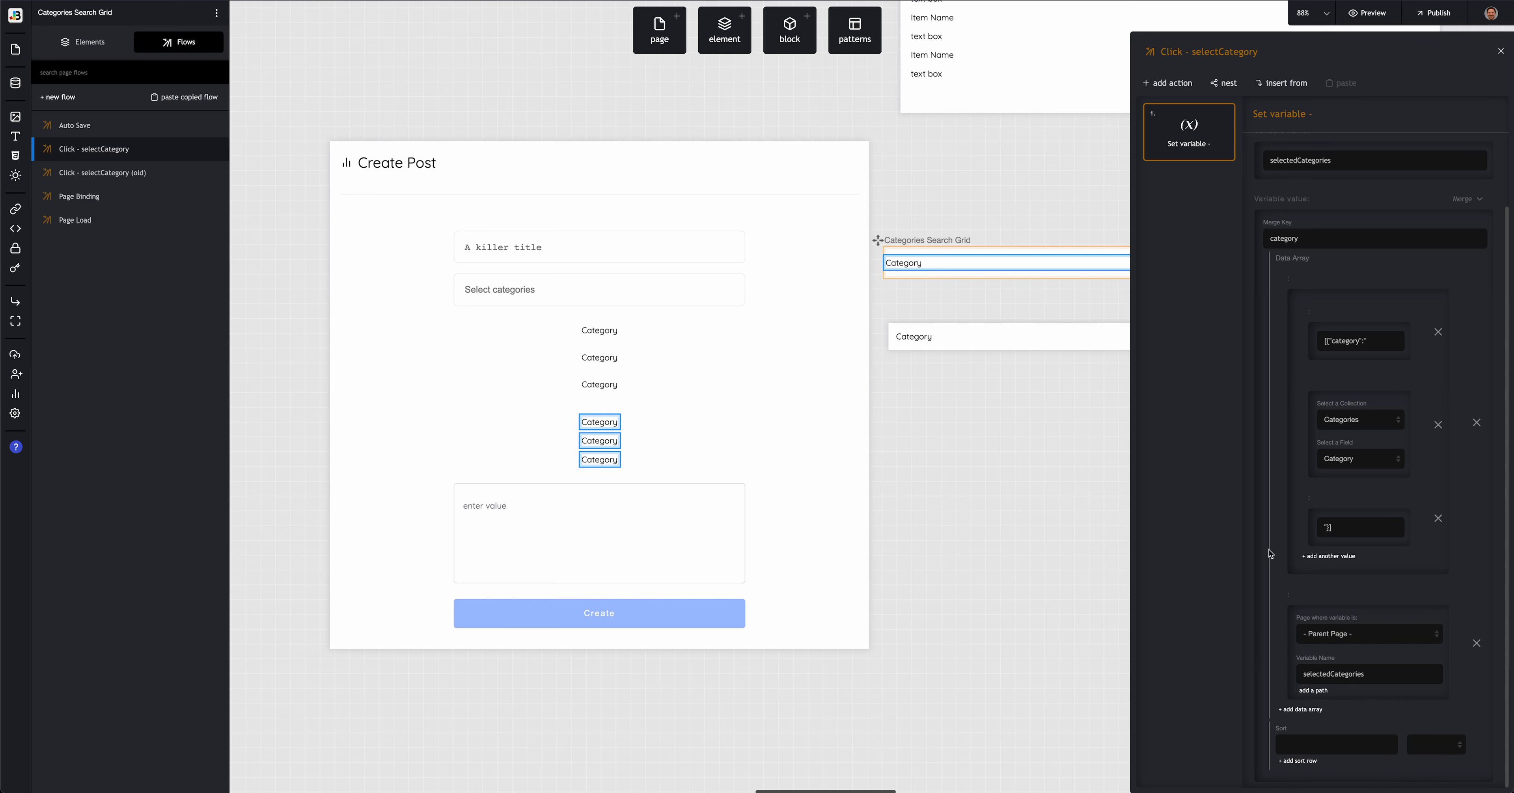
Step: Rename the Set variable action to "Set variable - selectedCategories - parent", copying the variable name into the title
scroll(1270, 470, up, 3)
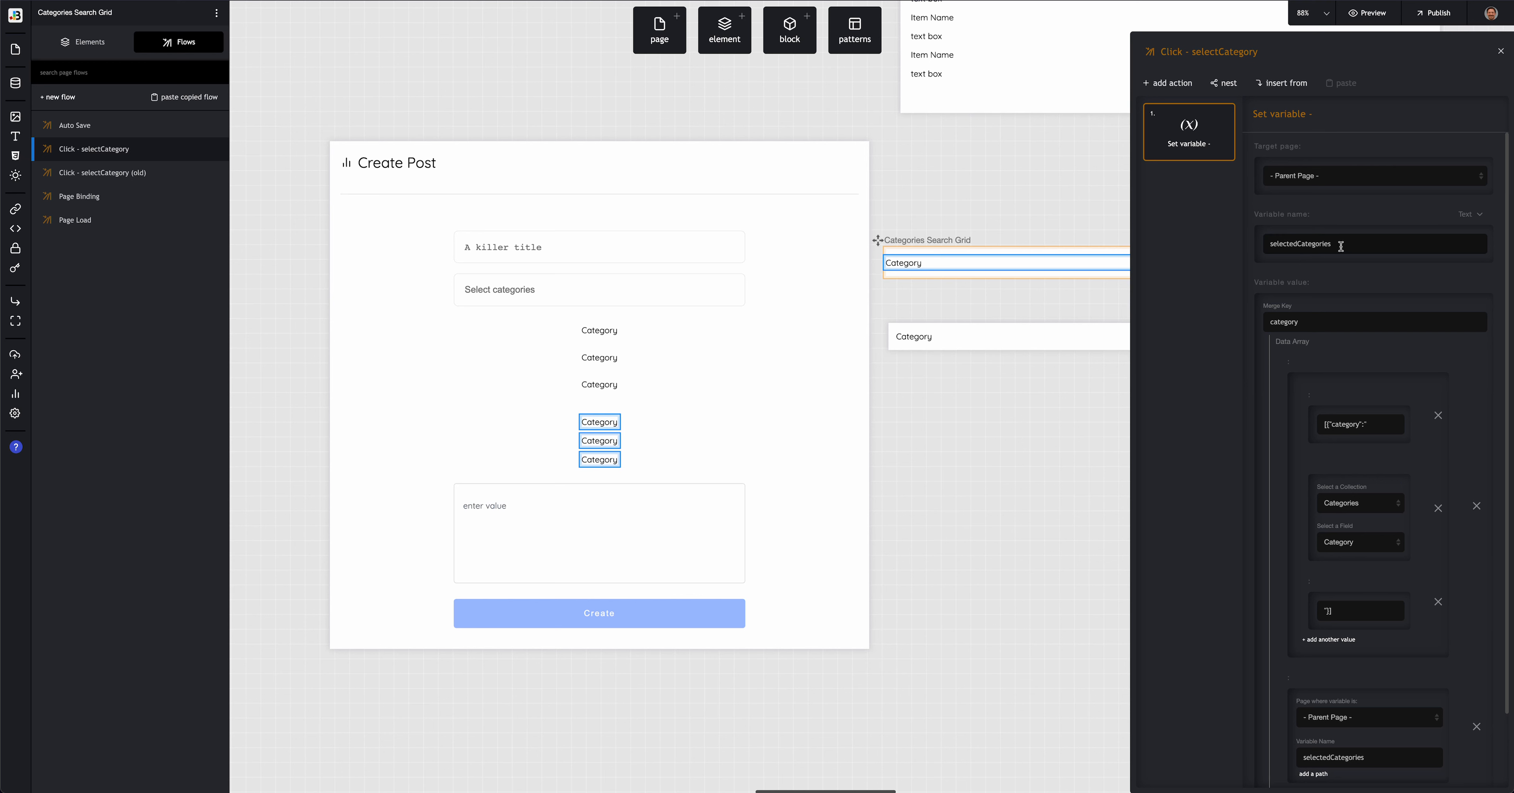
scroll(1340, 598, down, 3)
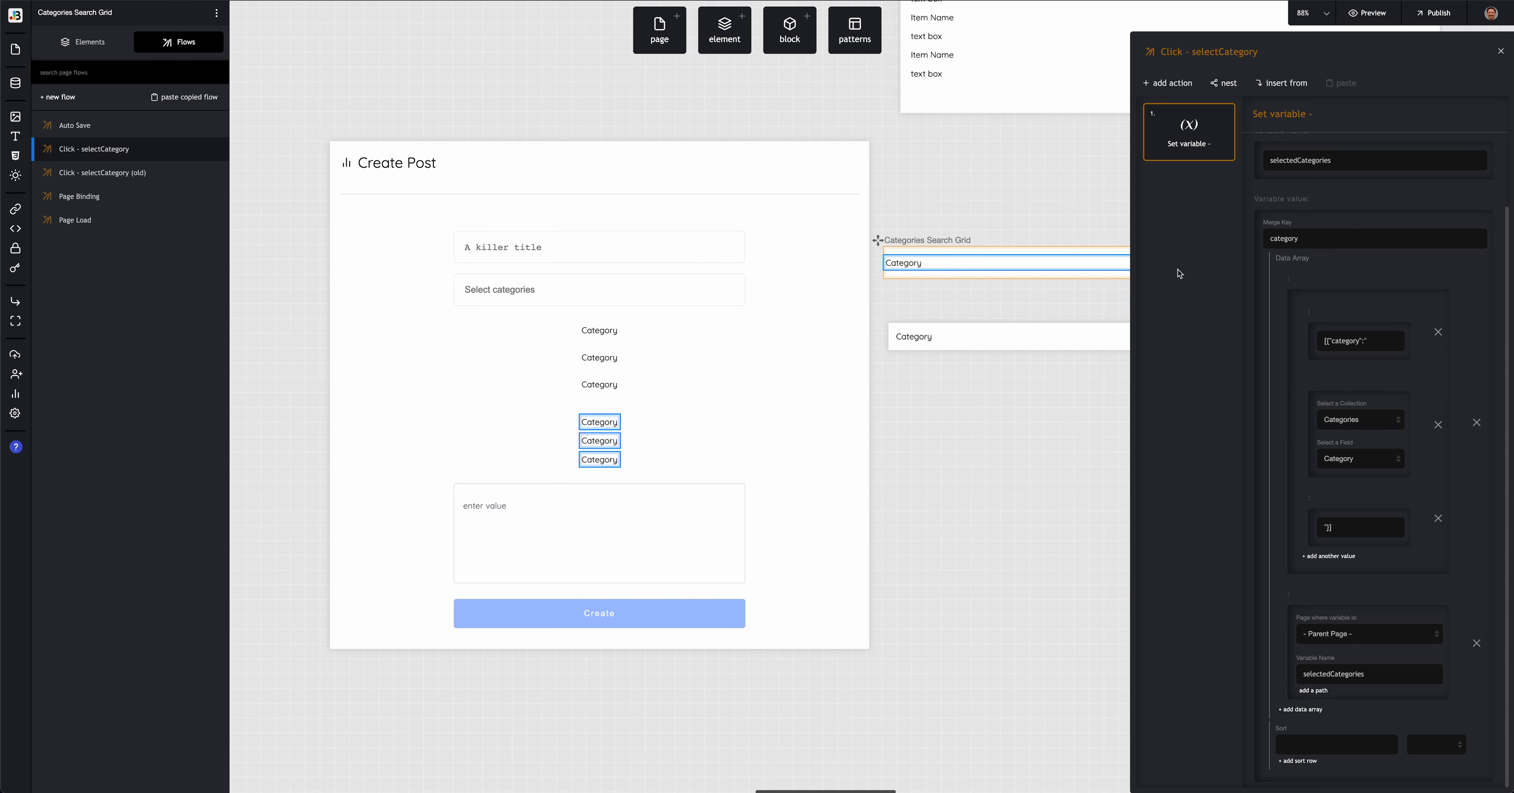
double_click(1335, 160)
key(ctrl+c)
click(1339, 115)
key(ctrl+v)
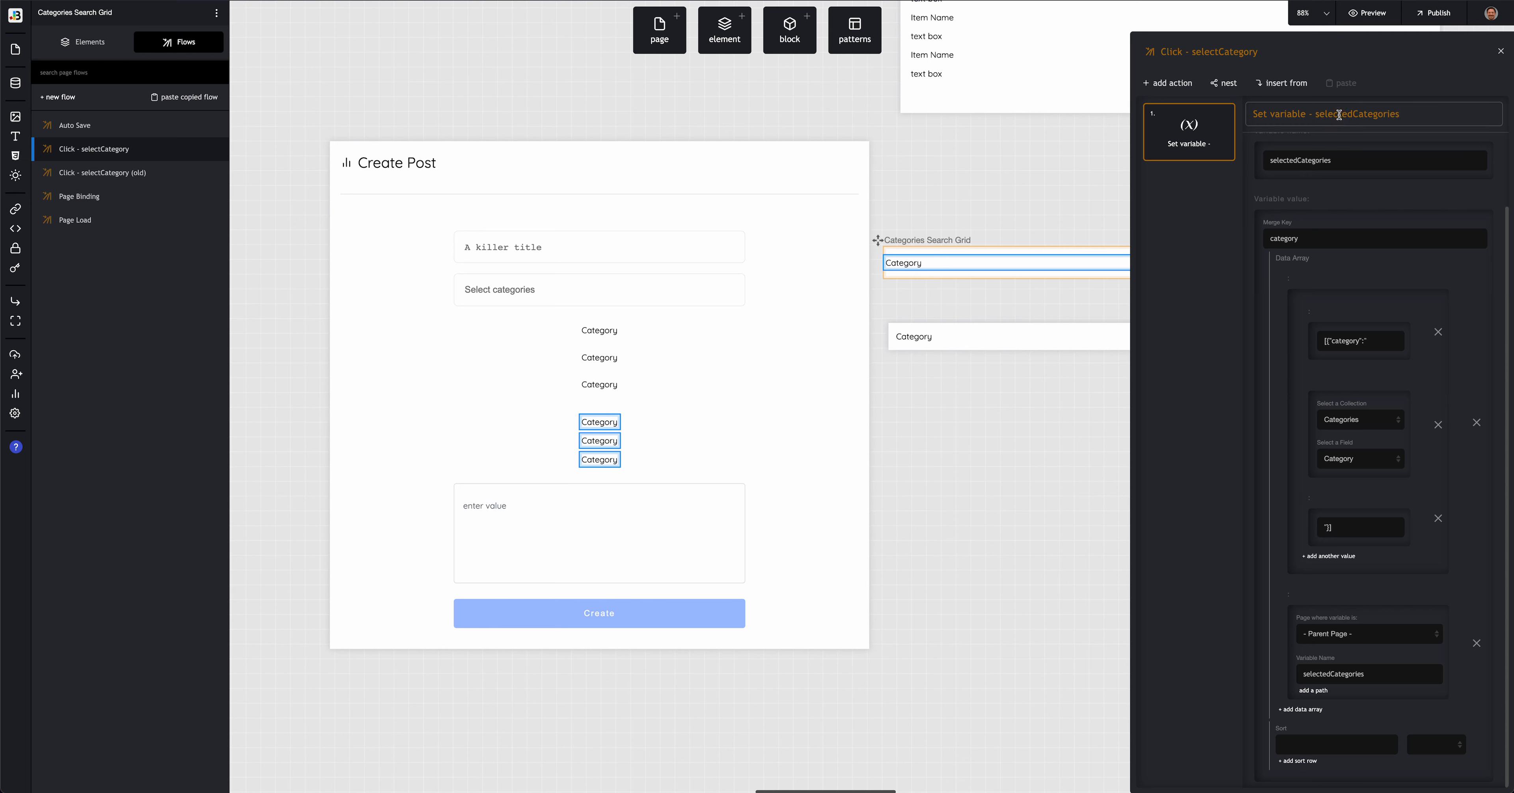
text(- parent)
click(1218, 221)
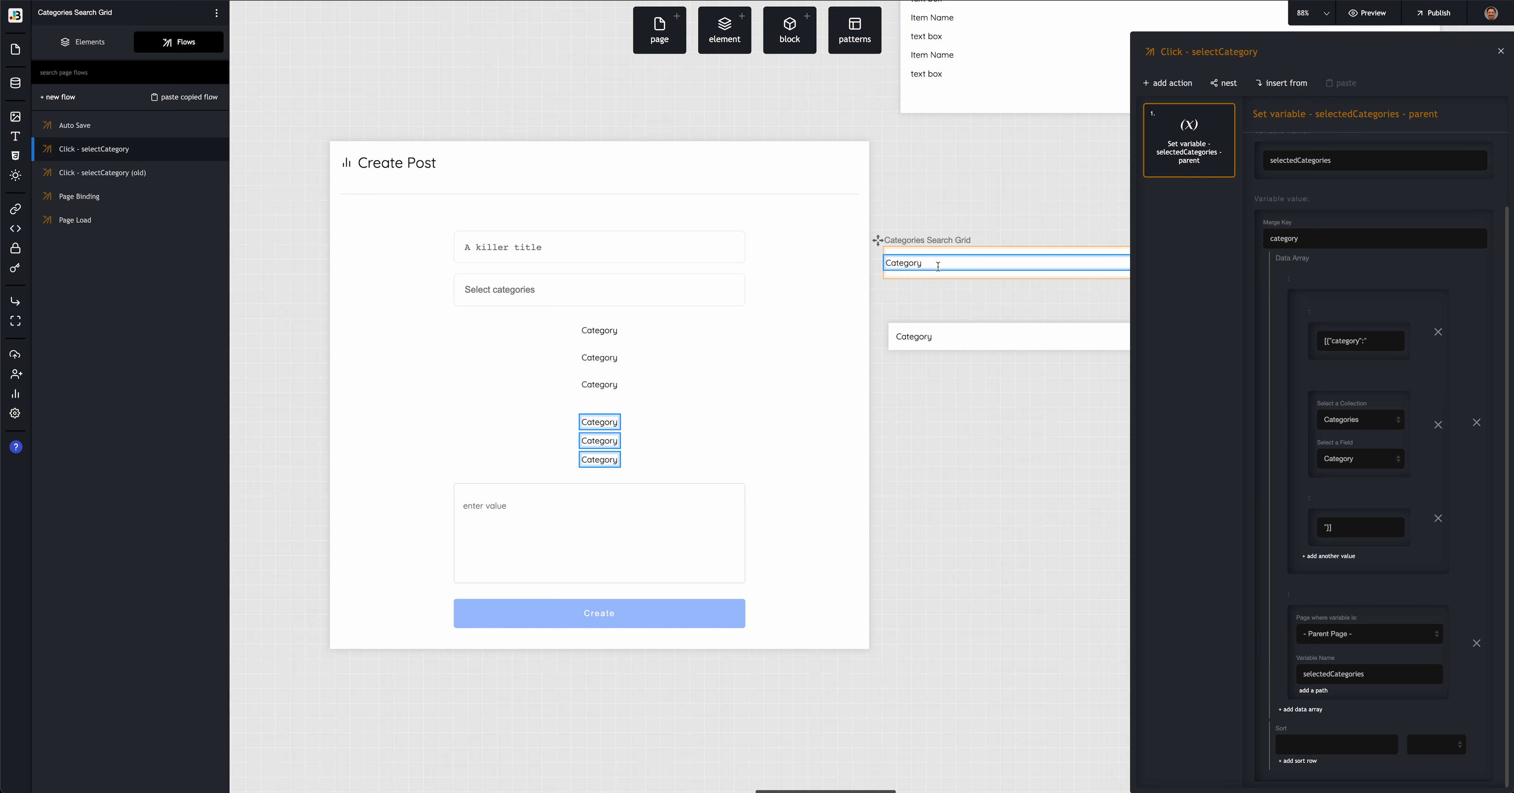
Step: Create a new flow named Add Selected Category on the Create Post page
click(784, 309)
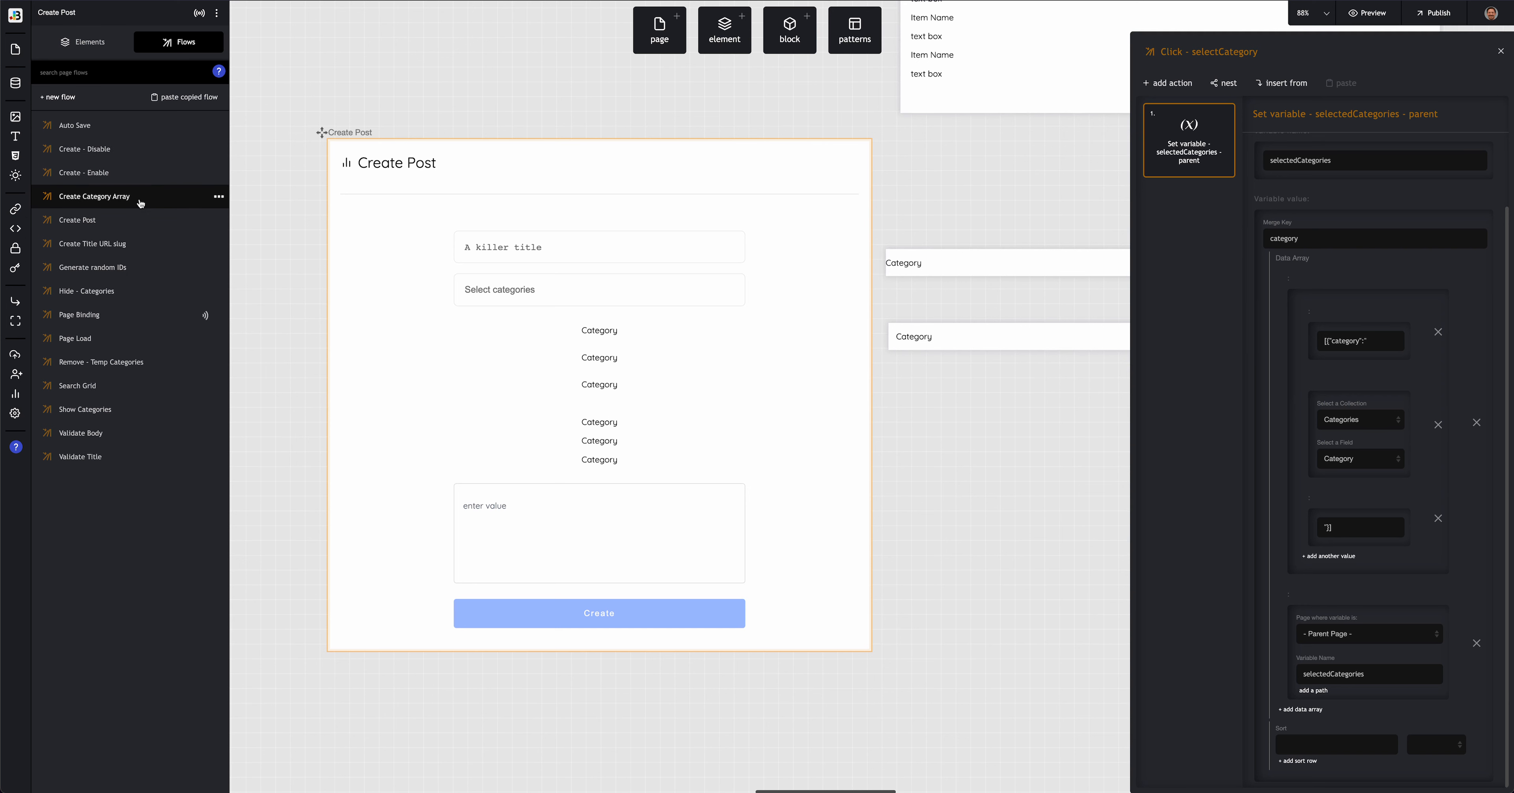
click(115, 200)
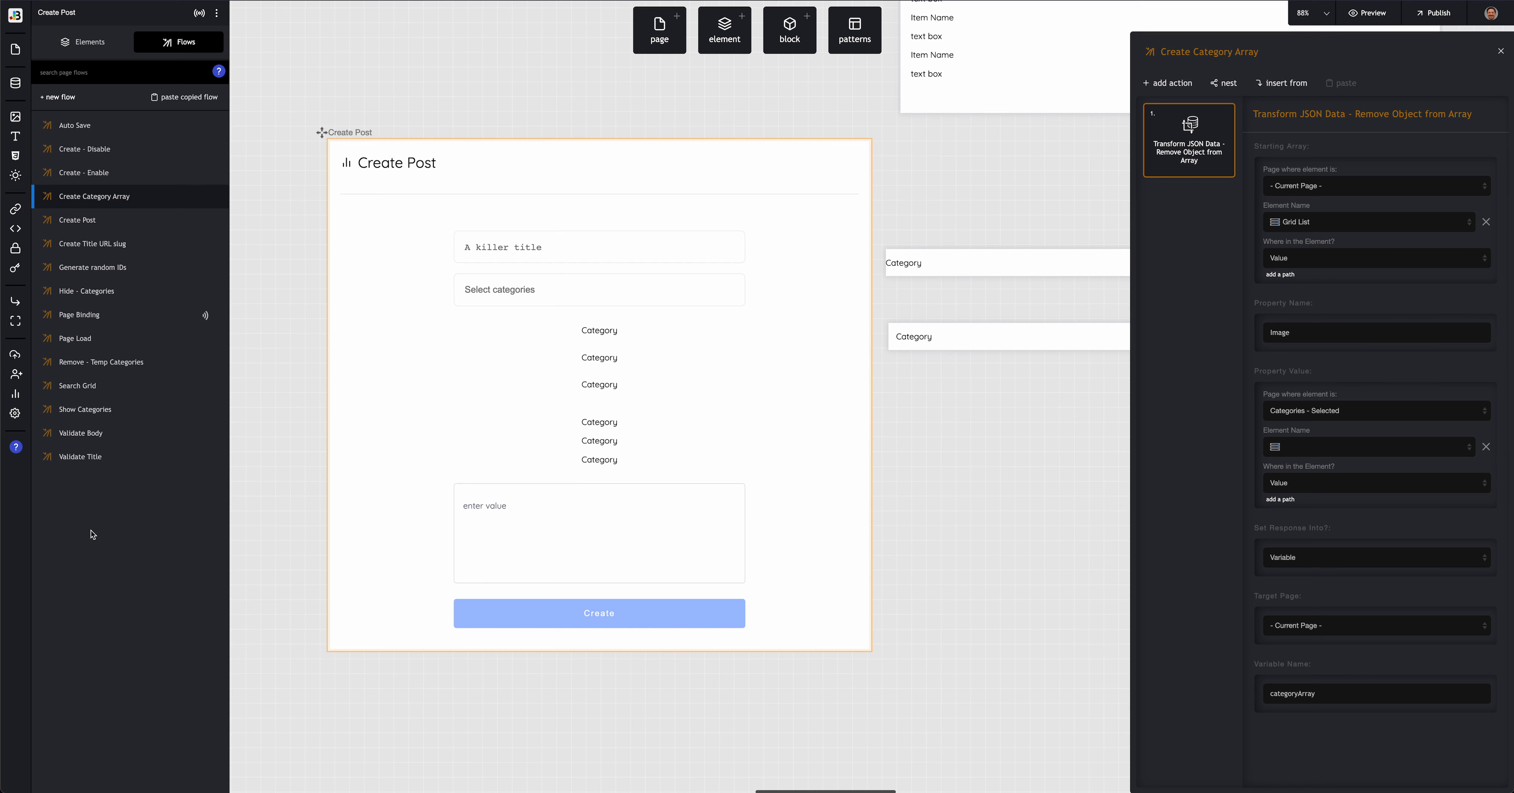
click(59, 96)
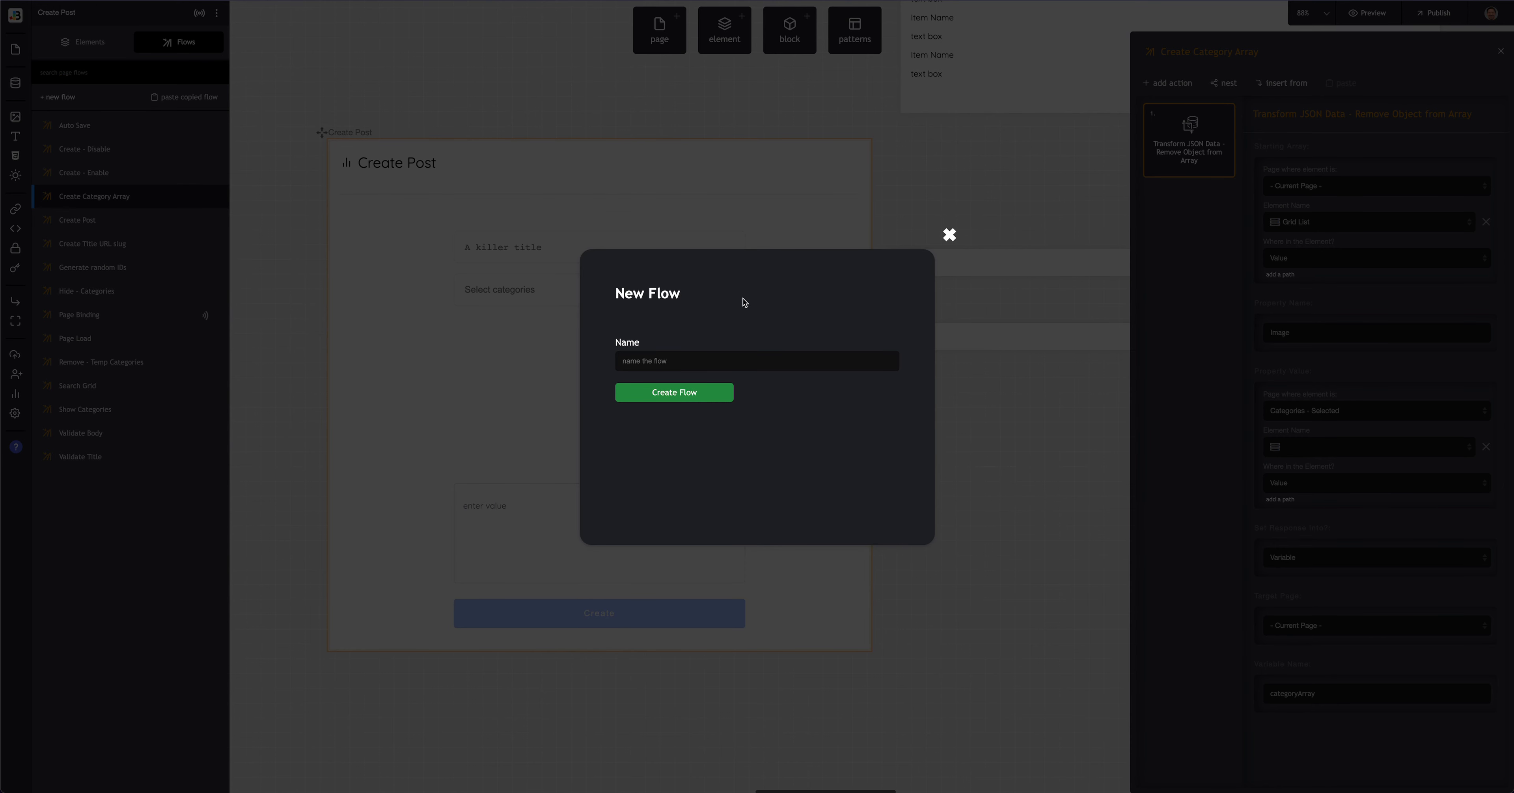
text(Add Selected Category)
click(679, 393)
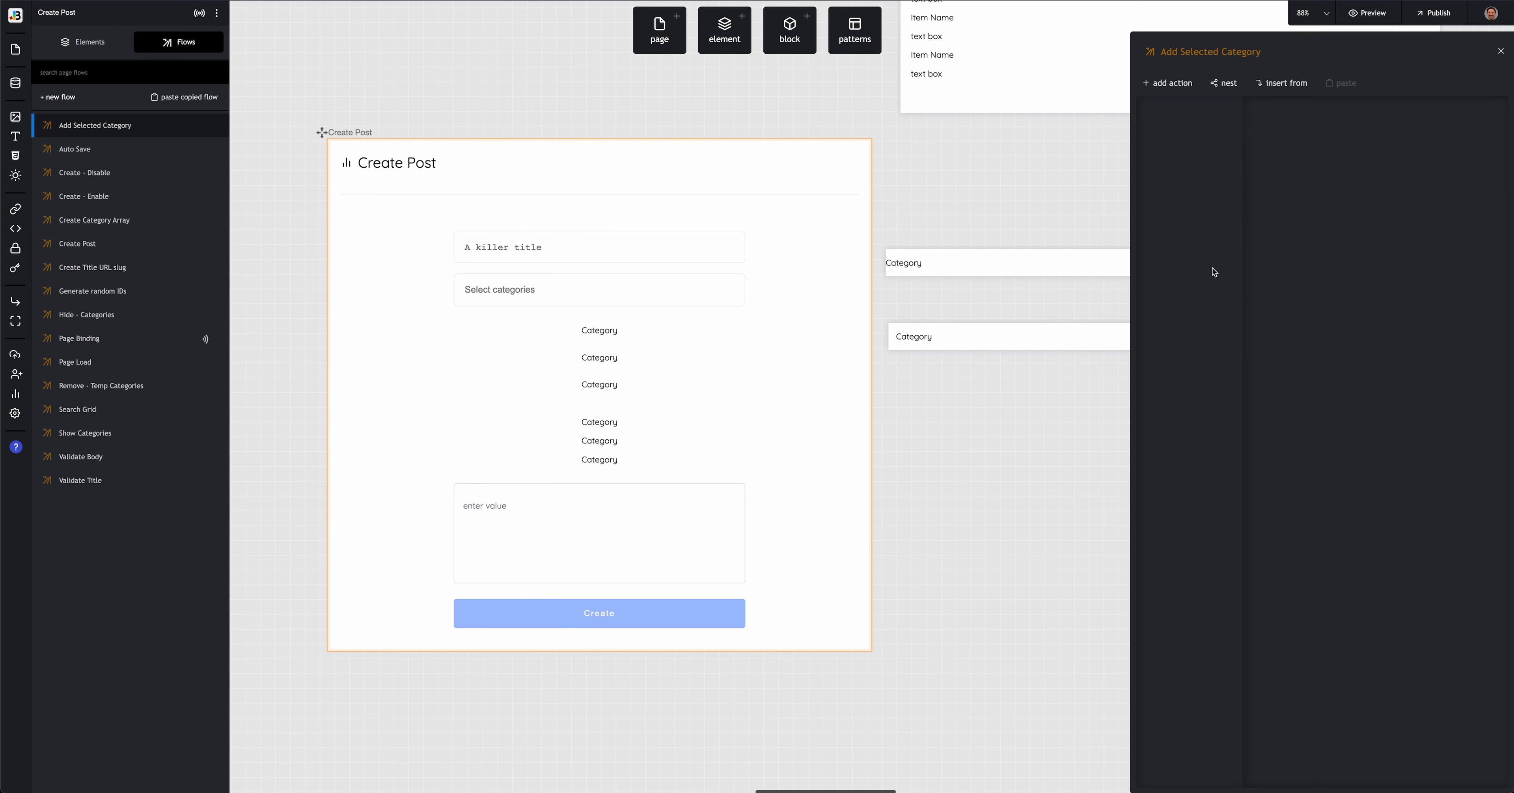
Step: Open the Click - selectCategory flow from the click event of the Category text in Categories Search Grid
click(952, 273)
click(935, 265)
click(936, 265)
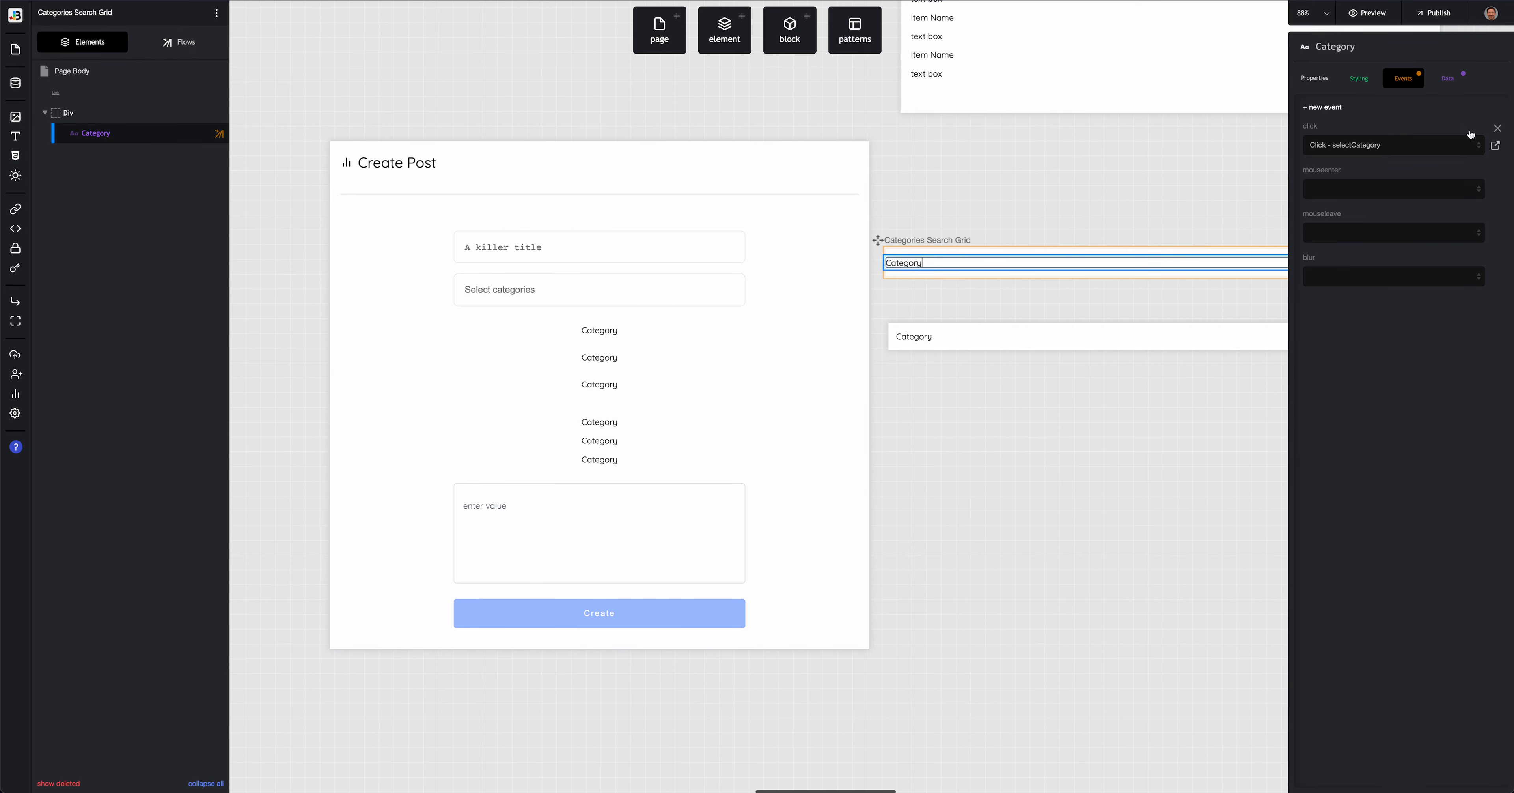
click(1495, 146)
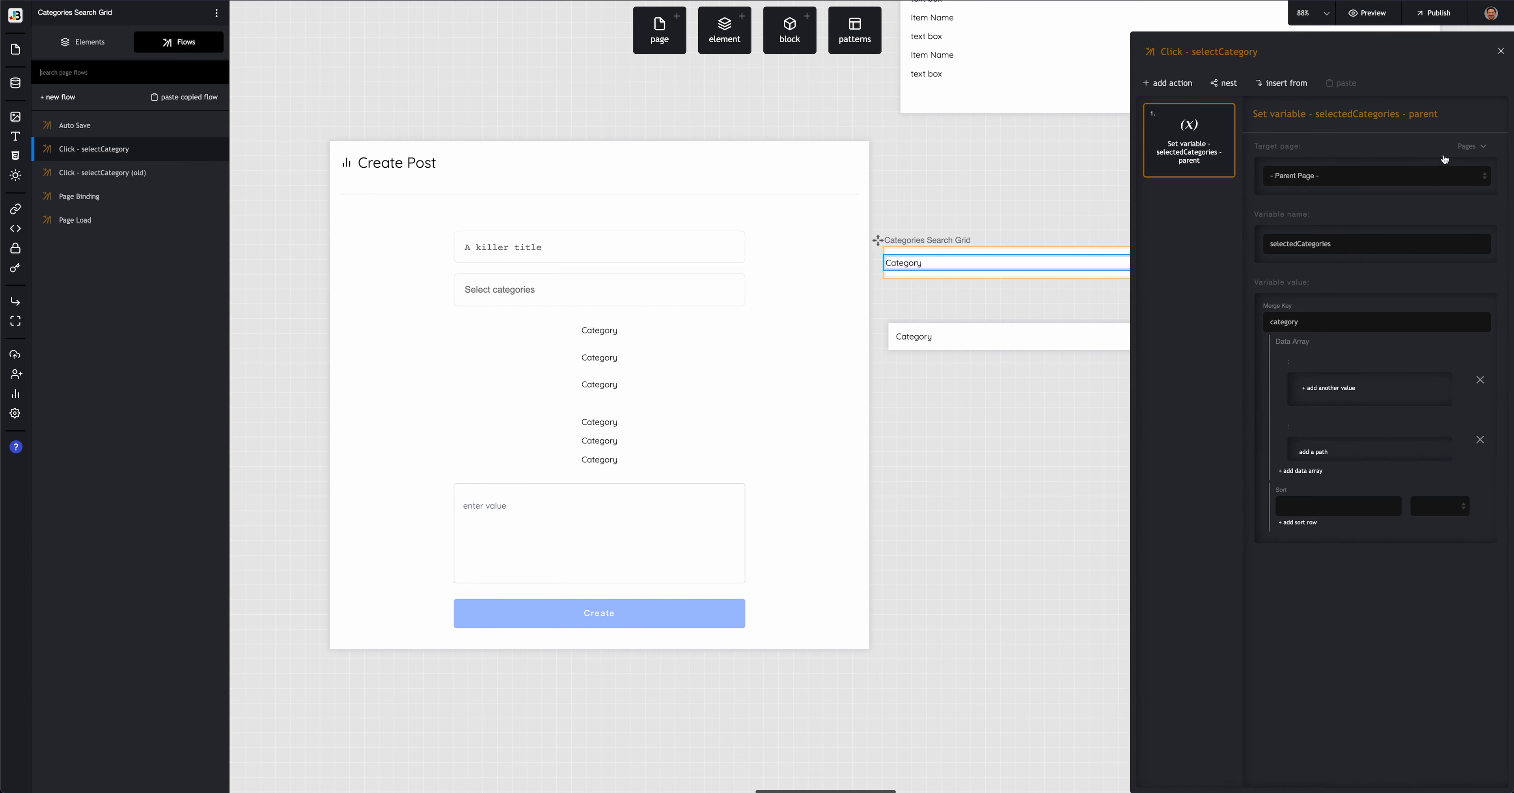
Step: Add a Run flow on page action to the flow, with a wait after the Set variable action
click(1169, 83)
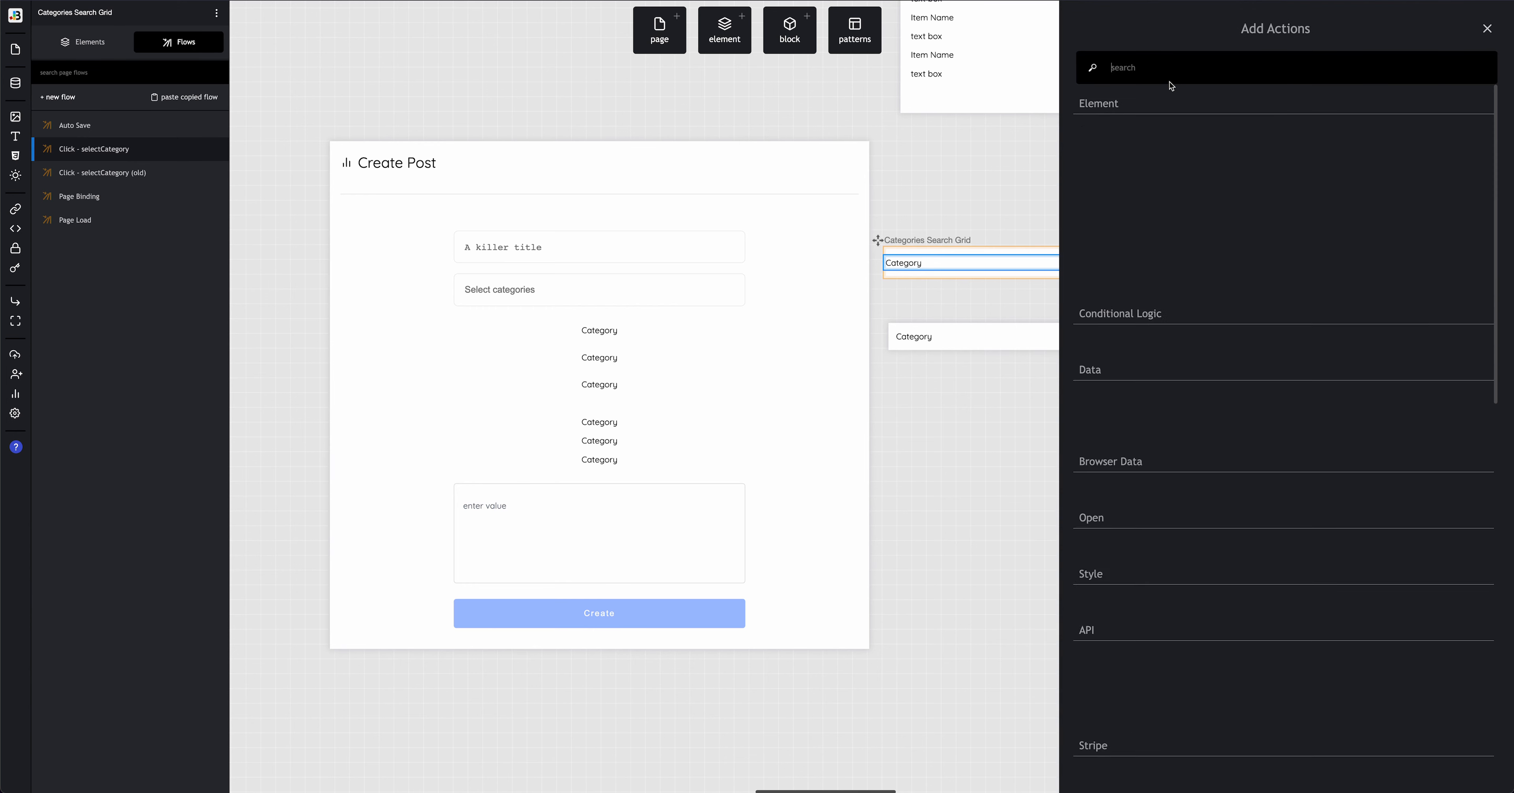
text(run flow)
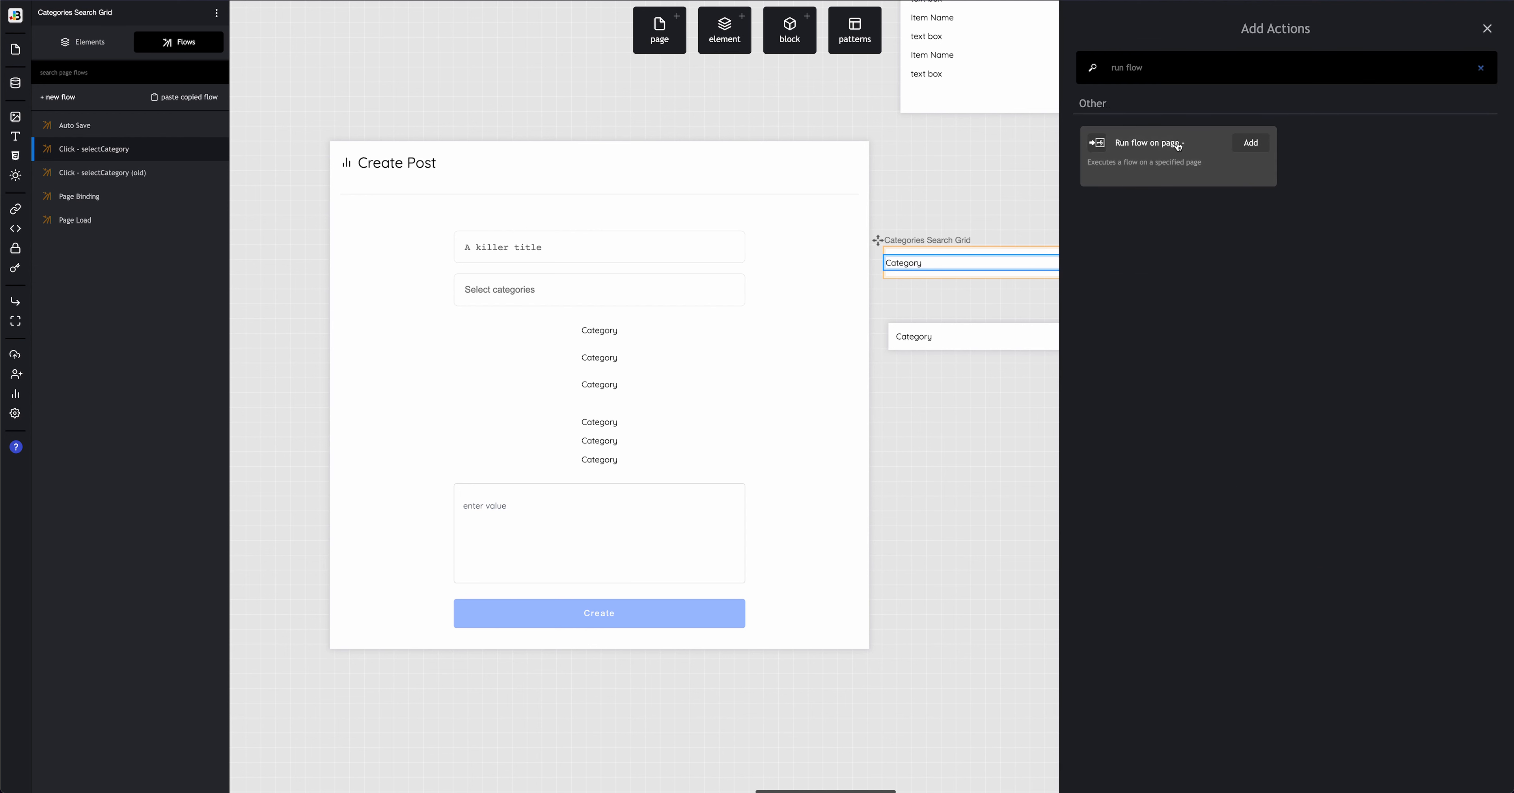
click(985, 181)
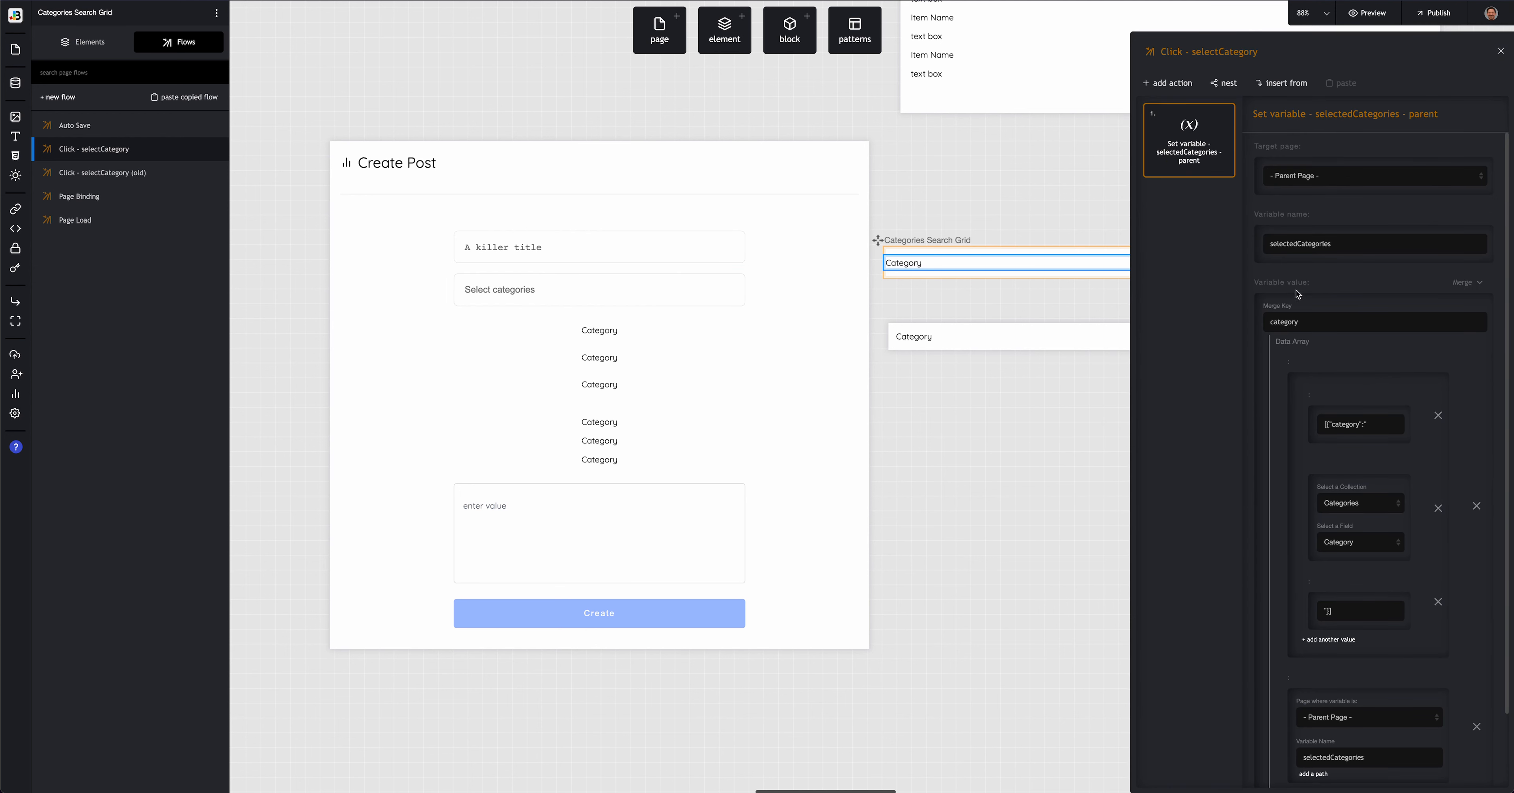
click(1216, 188)
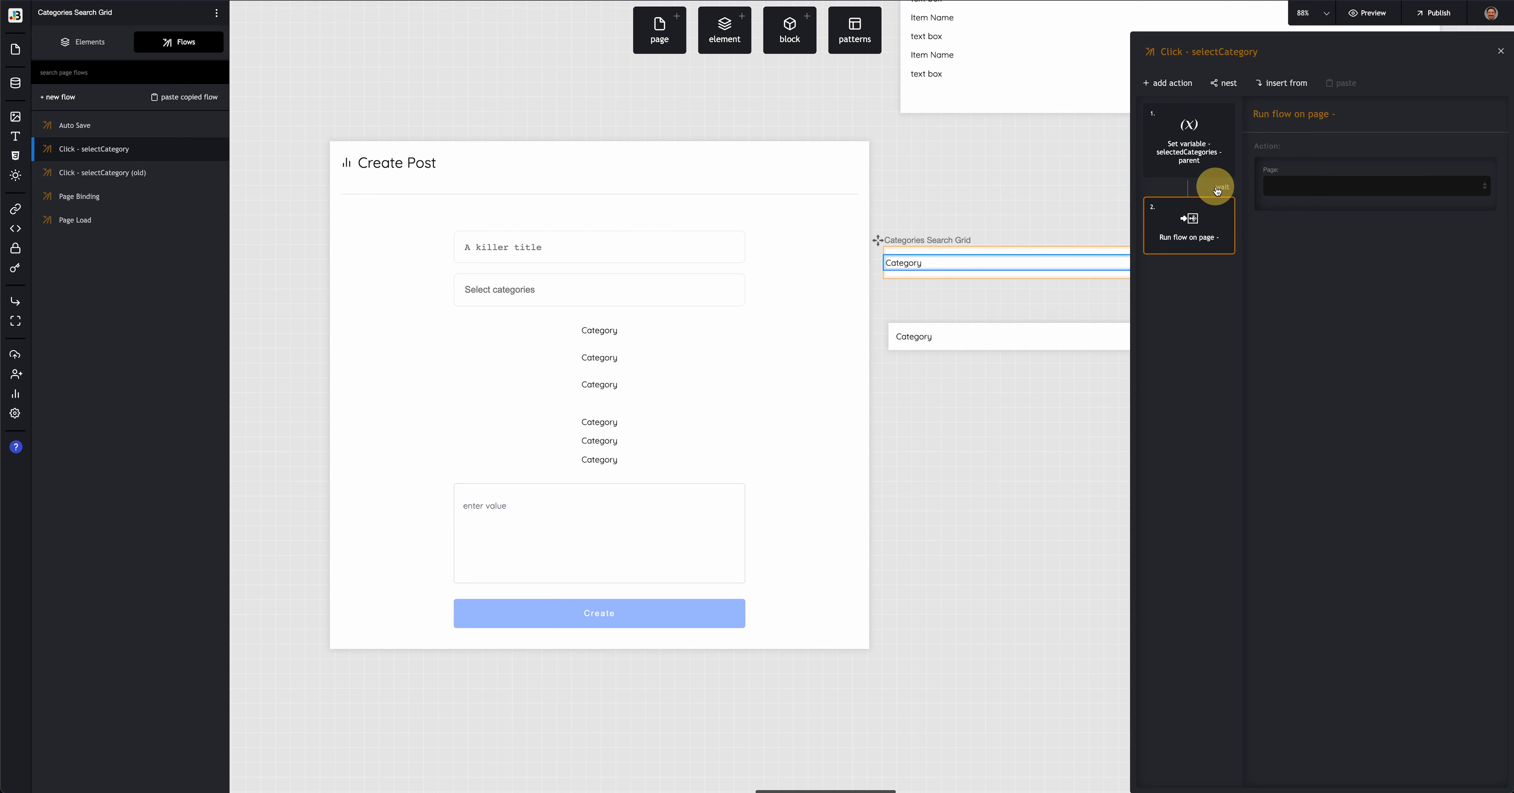
Step: Set the Run flow on page action to run Add Selected Category on the Create Post page
click(1367, 187)
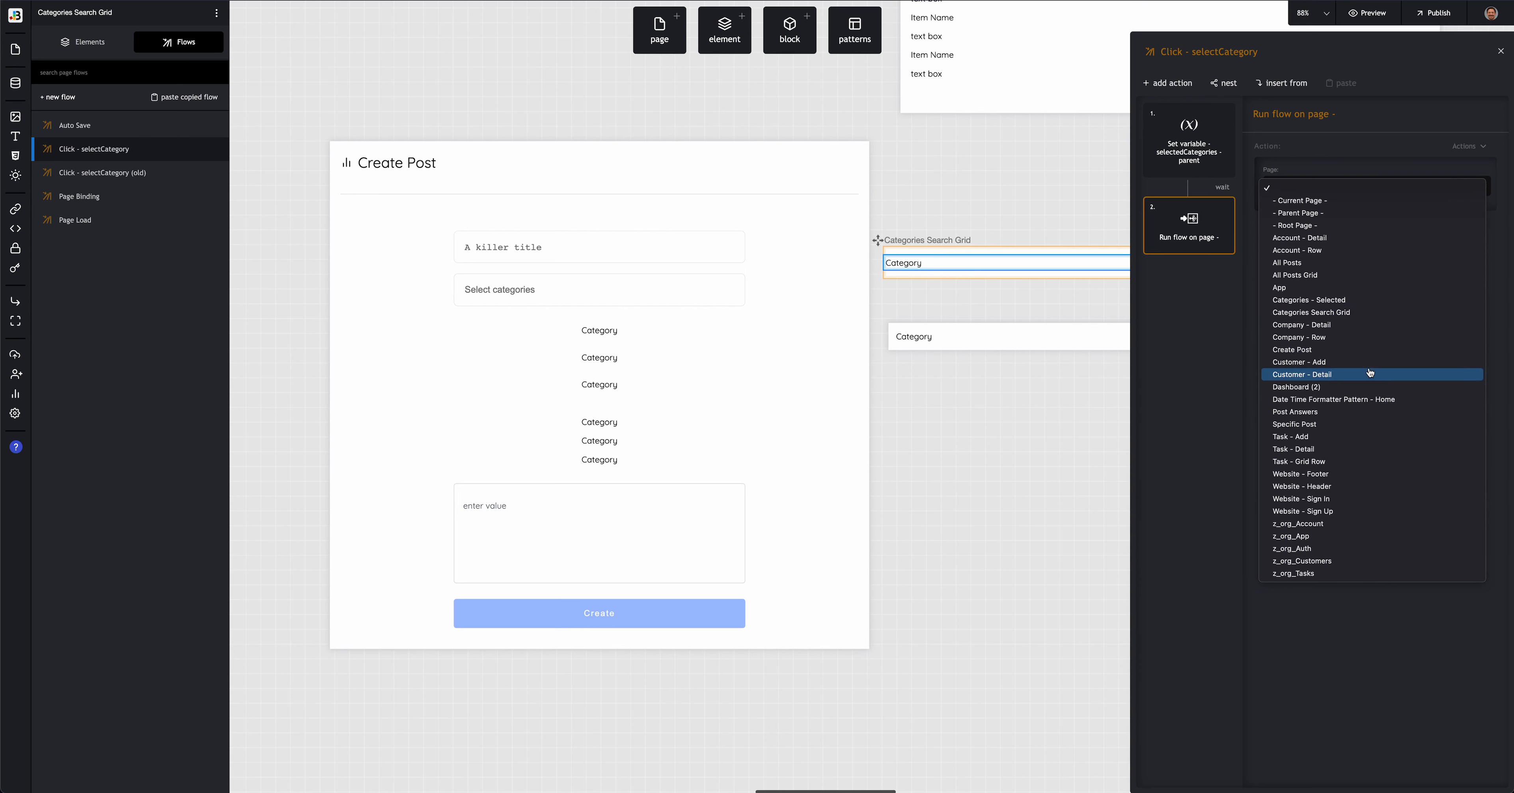
click(1368, 354)
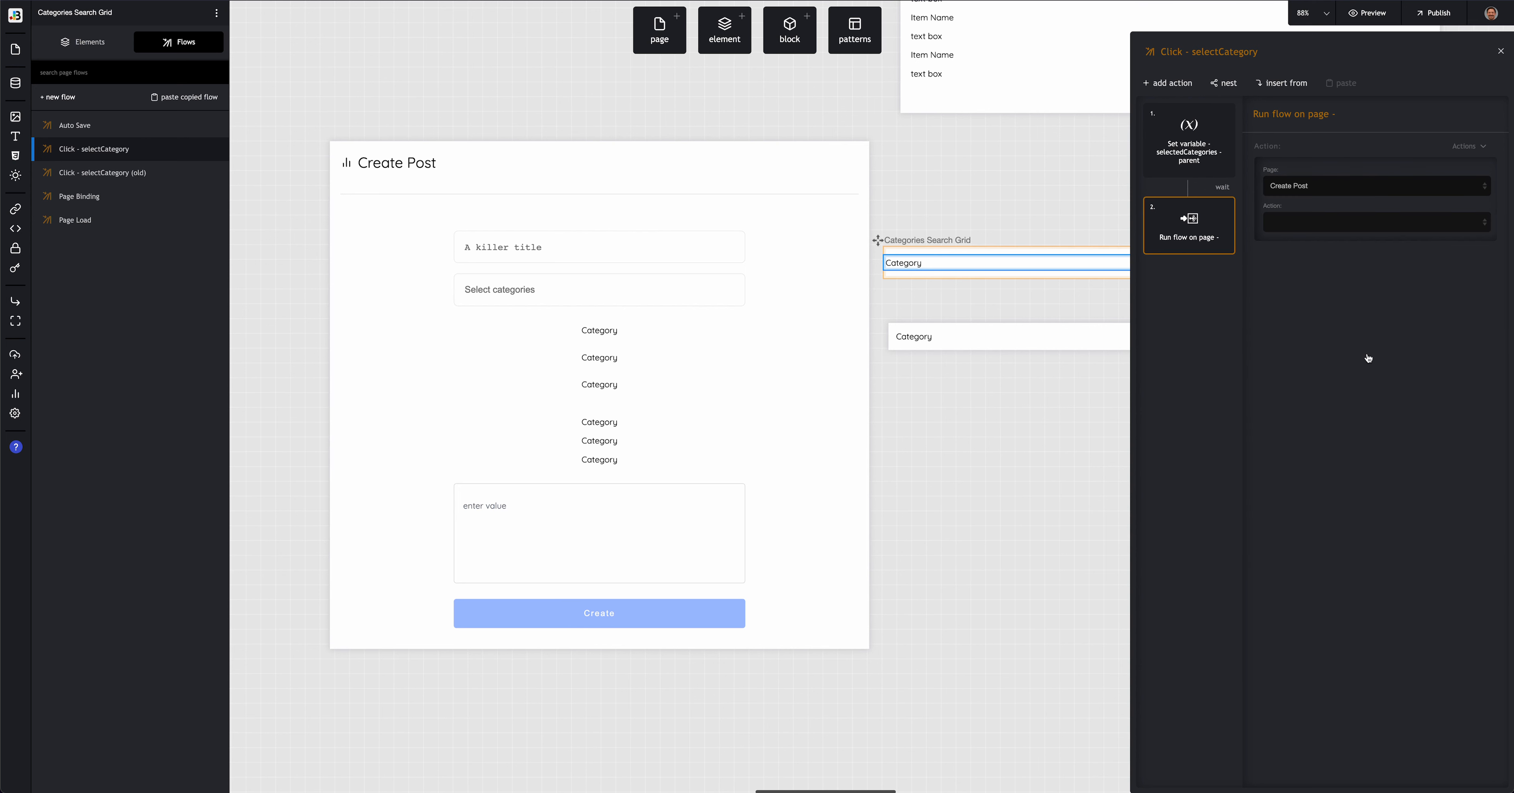
click(1376, 221)
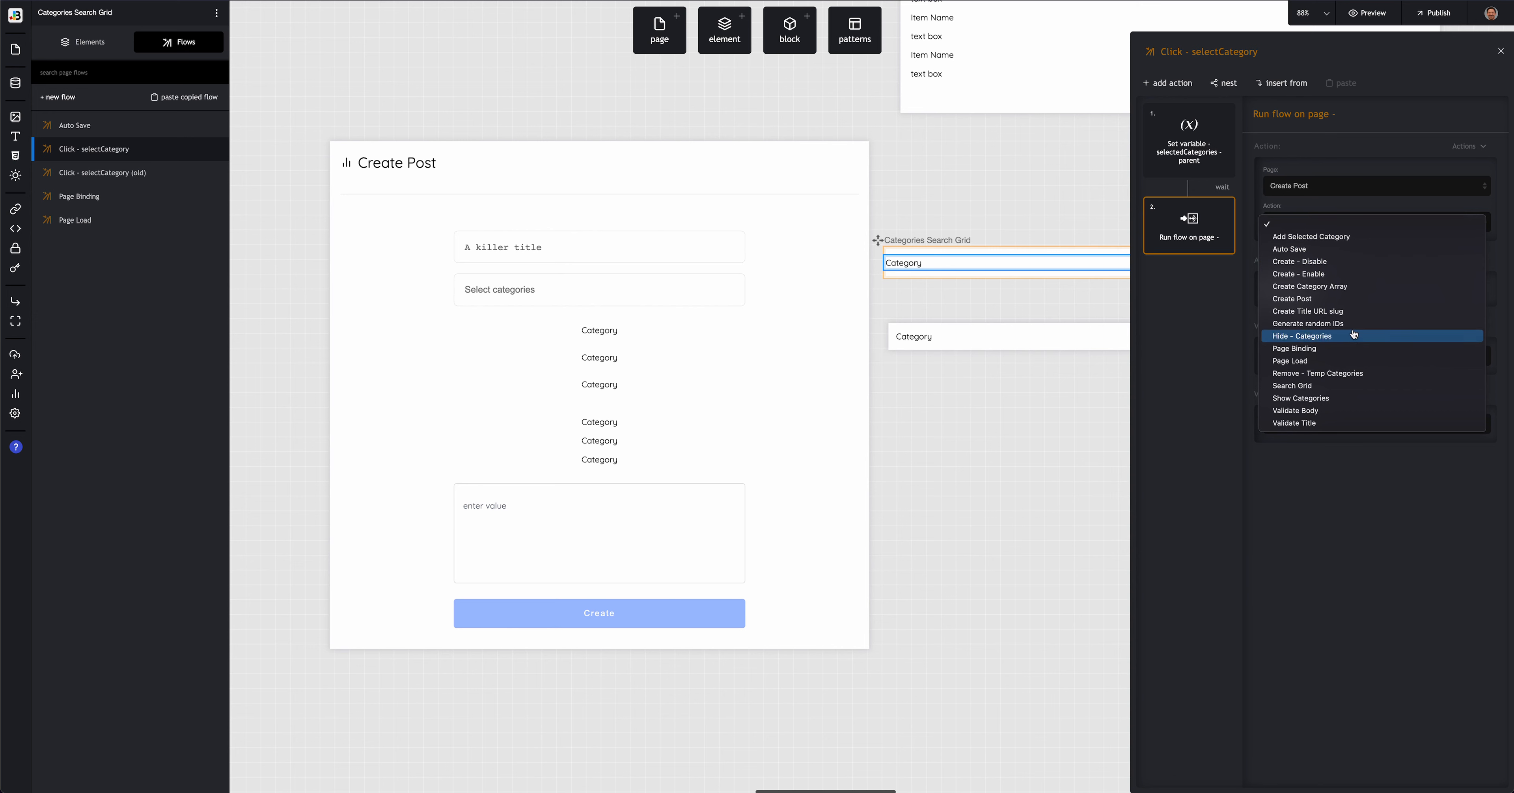
click(1346, 236)
click(1208, 335)
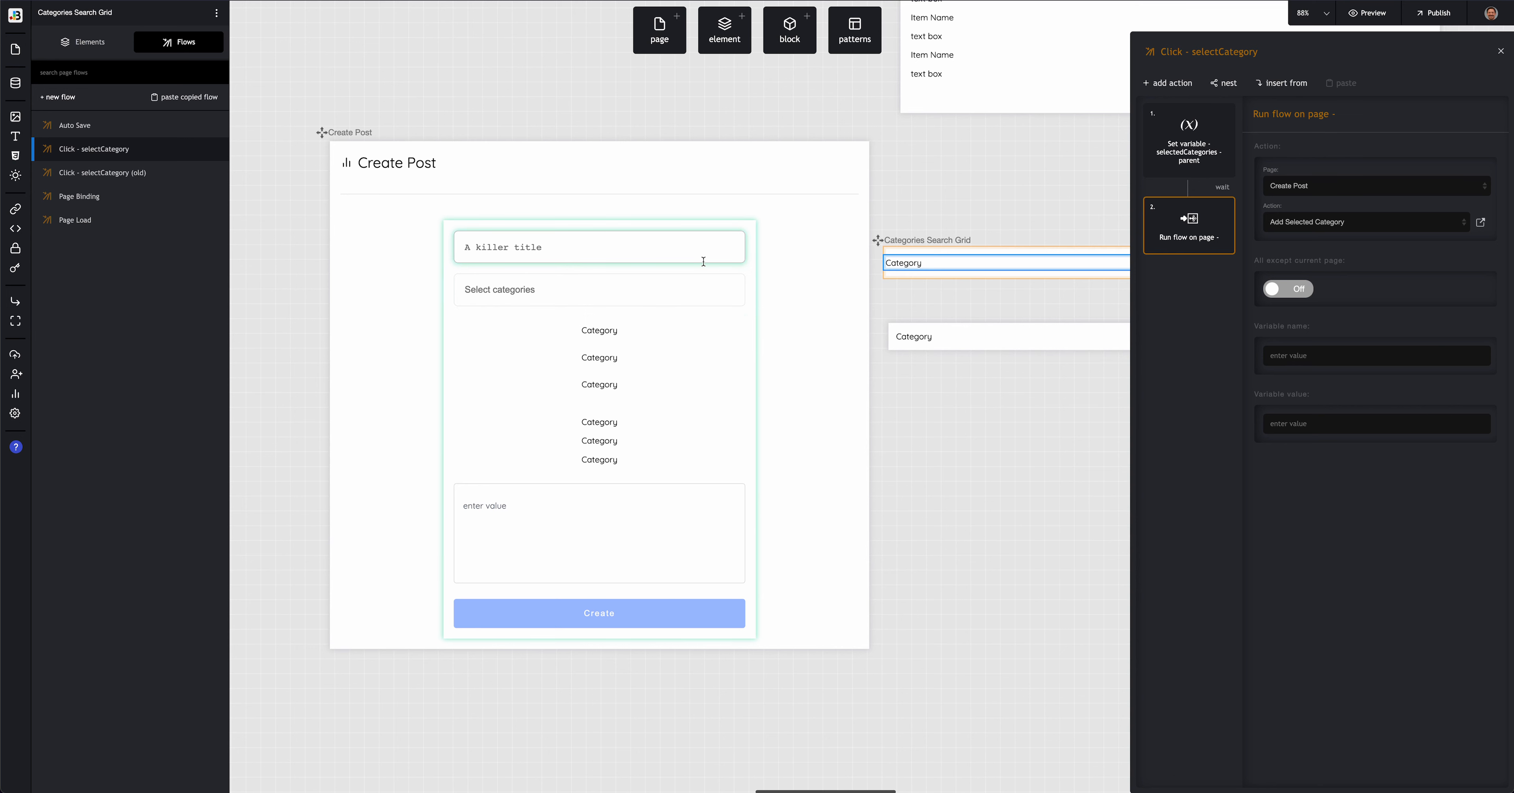
Step: Open the empty Add Selected Category flow on the Create Post page
click(642, 245)
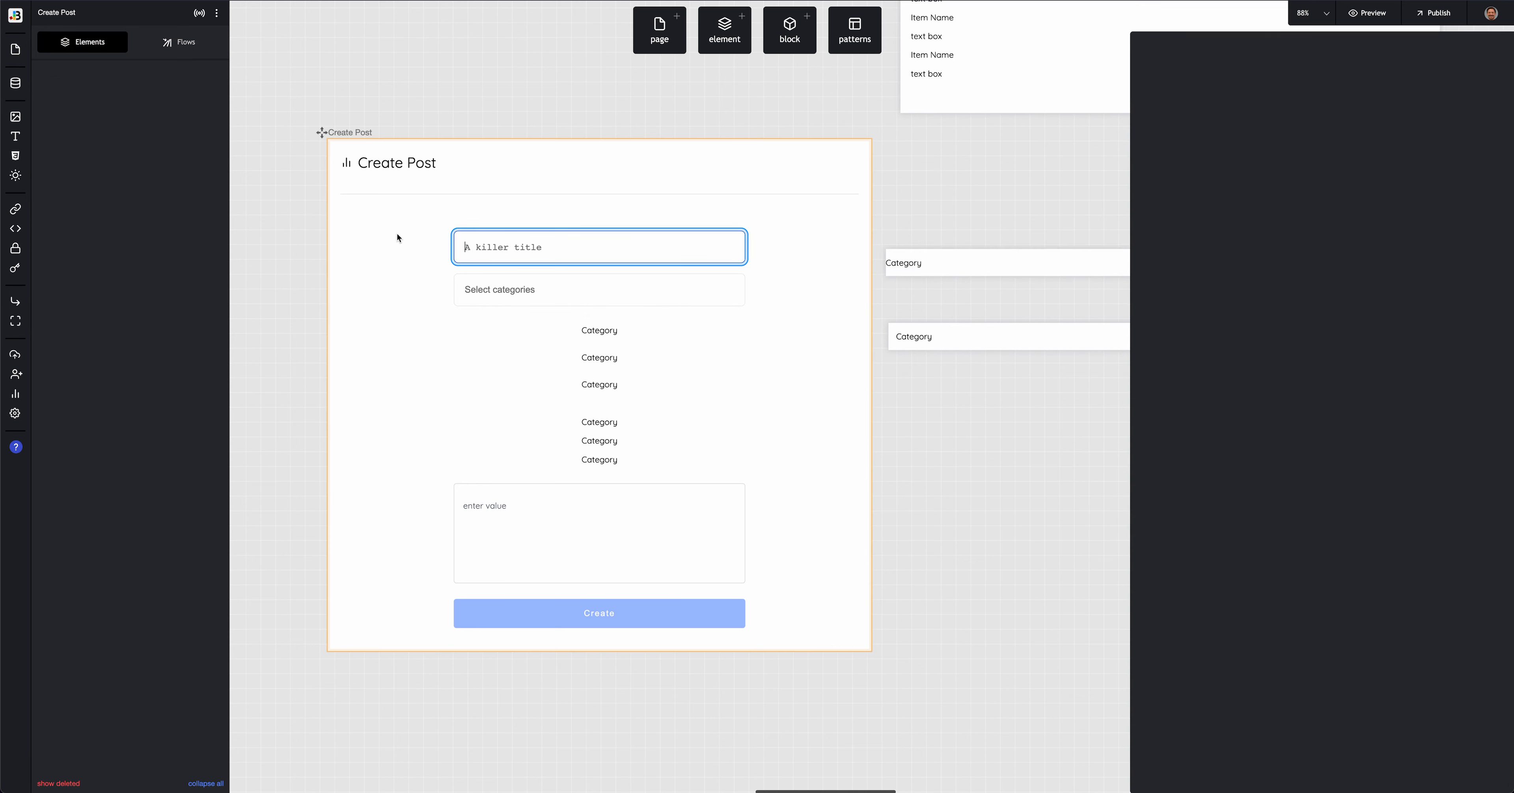
click(176, 48)
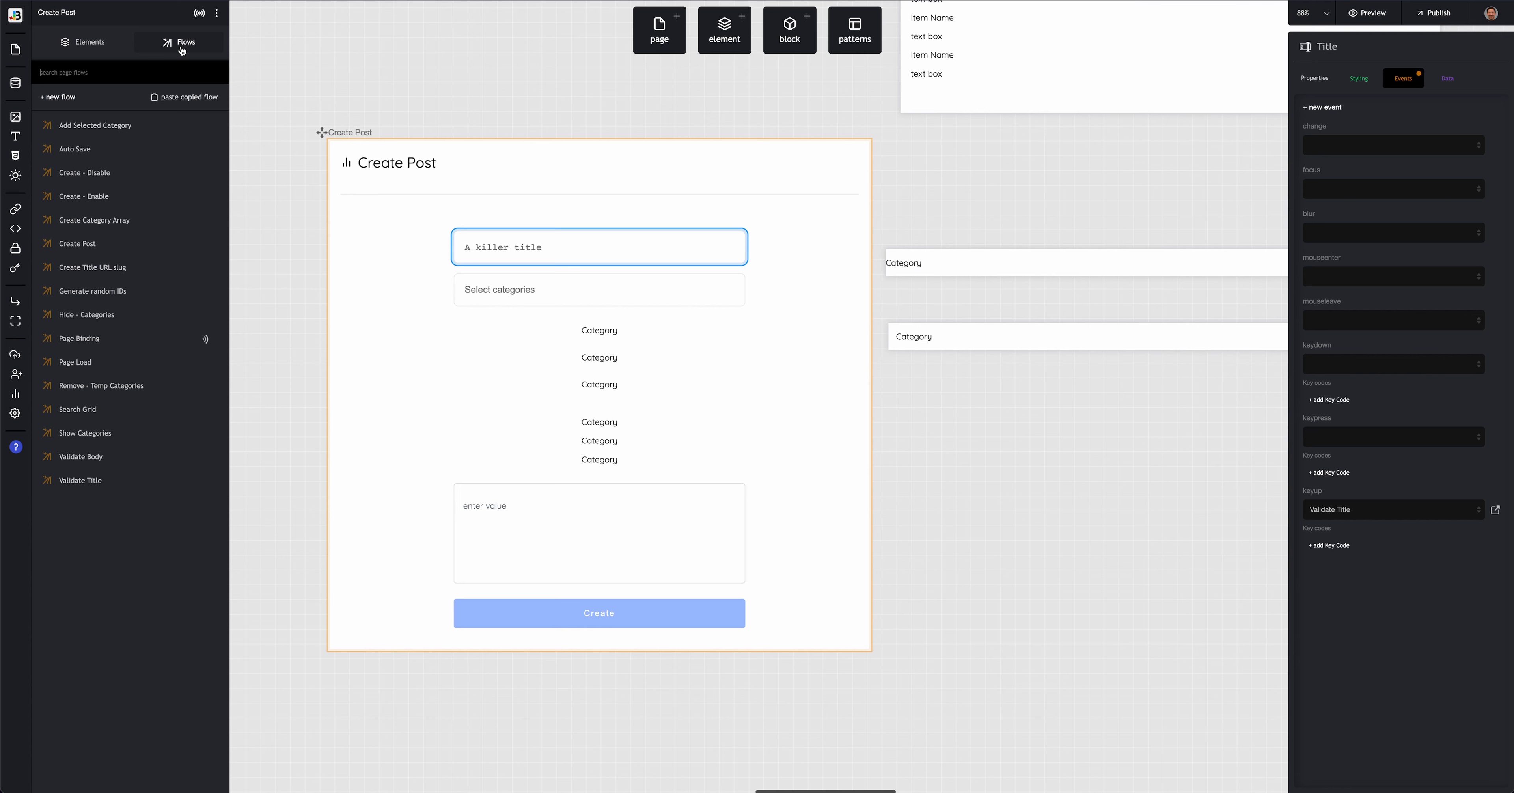
click(126, 124)
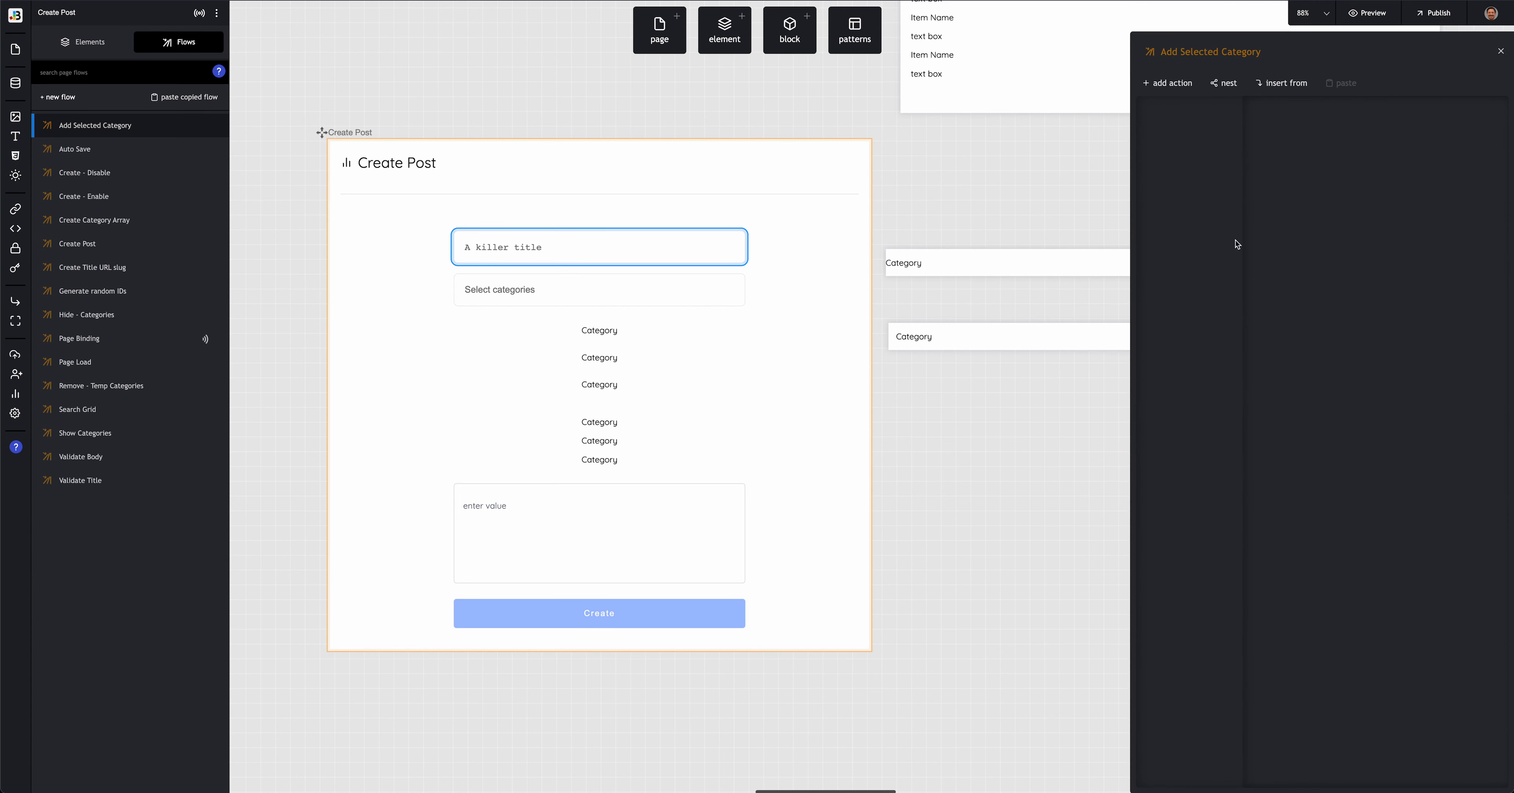
Step: Add an Element - set value action to the Add Selected Category flow, targeting Grid - Selected Categories
click(1225, 238)
click(1171, 86)
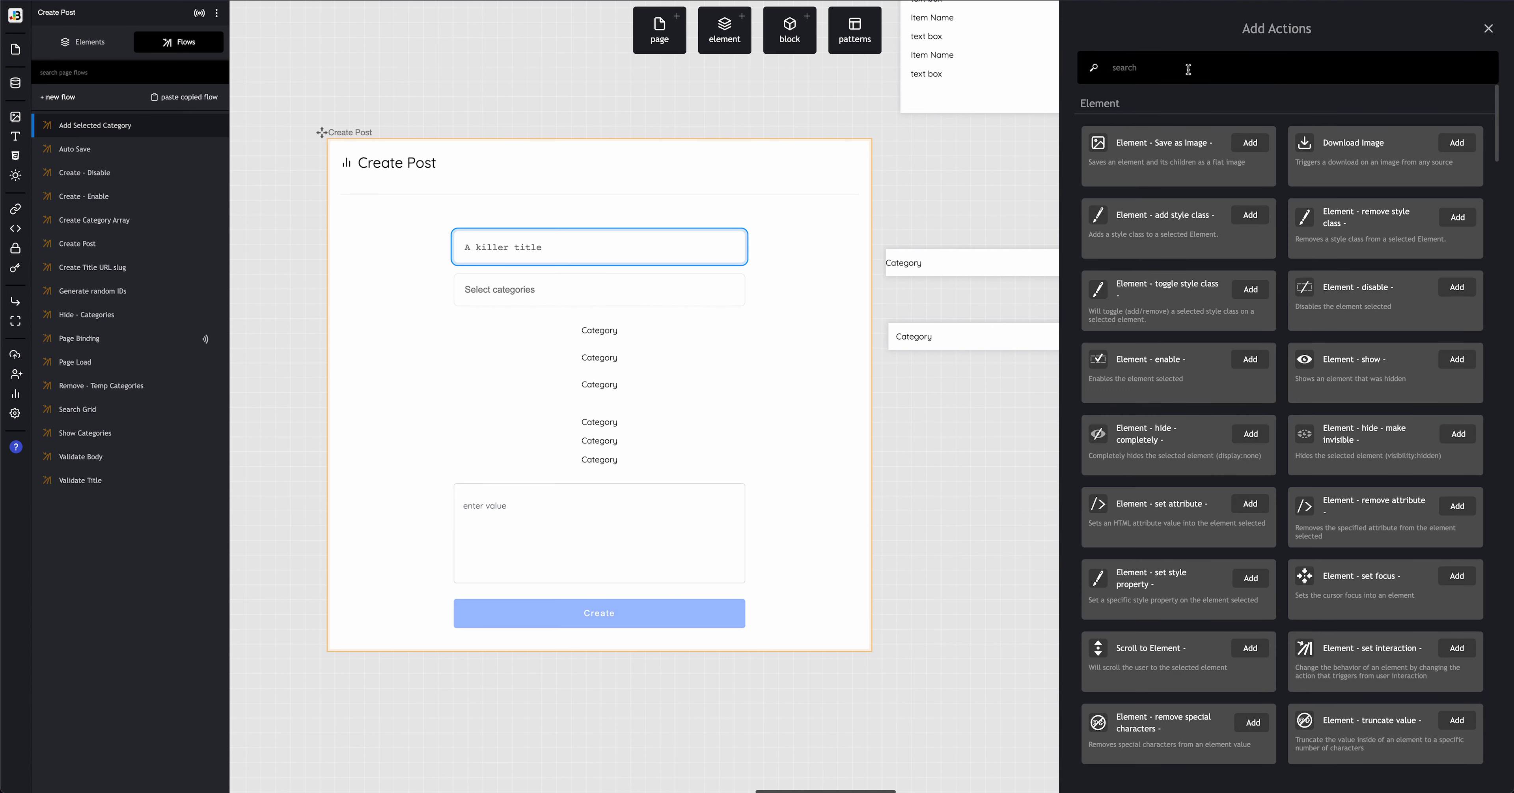
click(1188, 70)
text(set value)
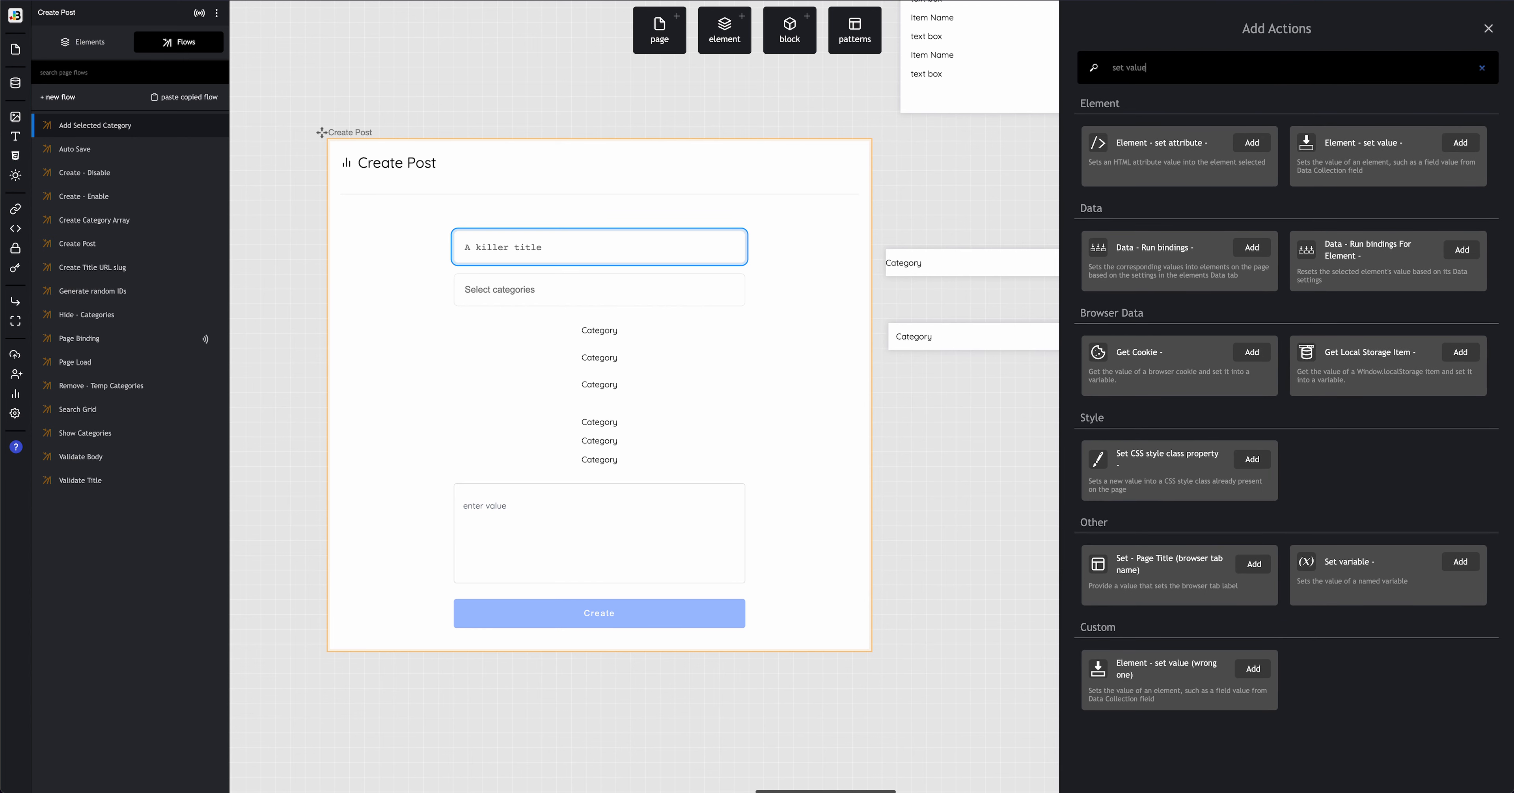
click(1437, 144)
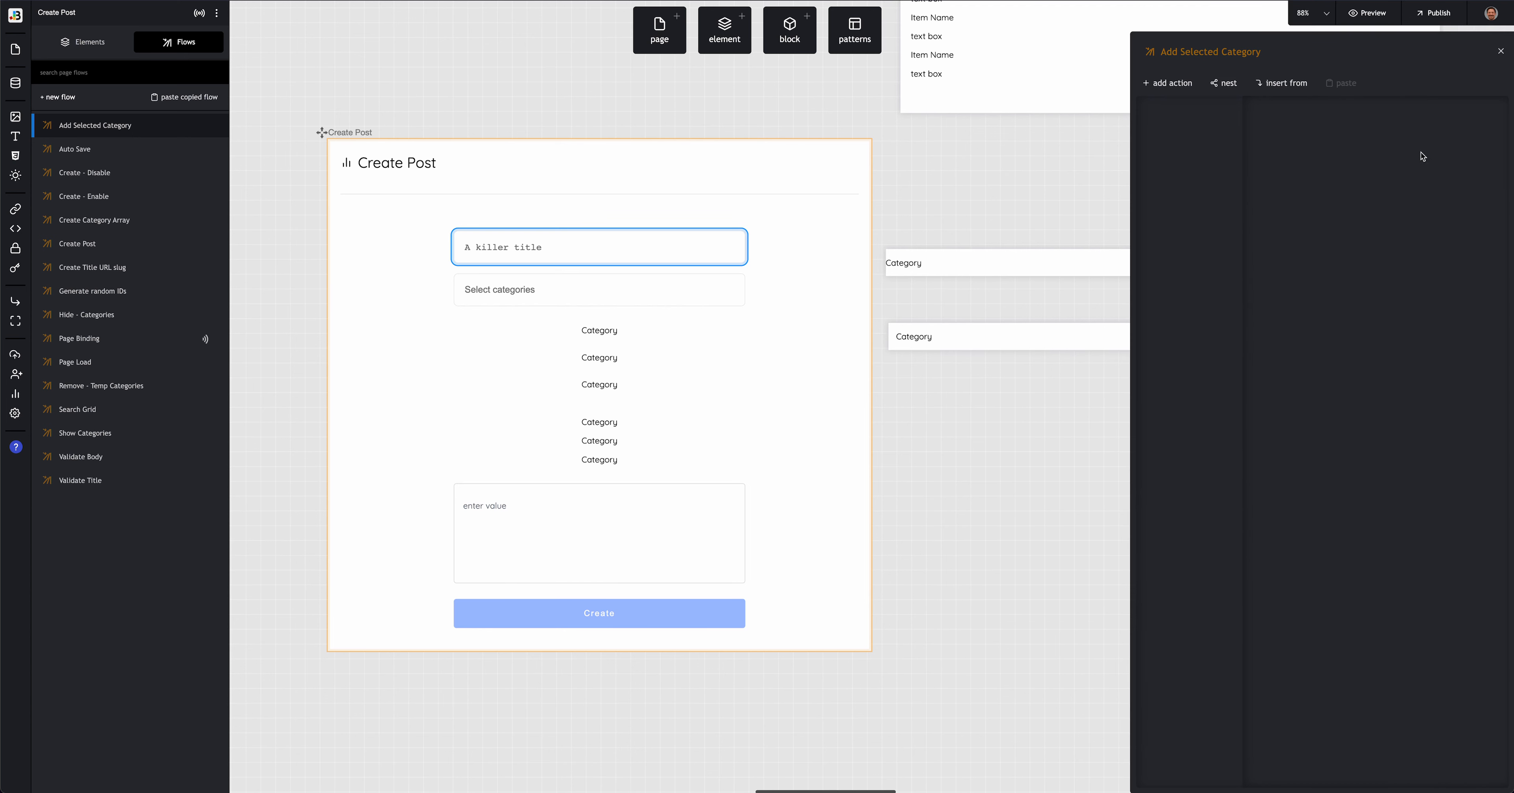
click(1382, 169)
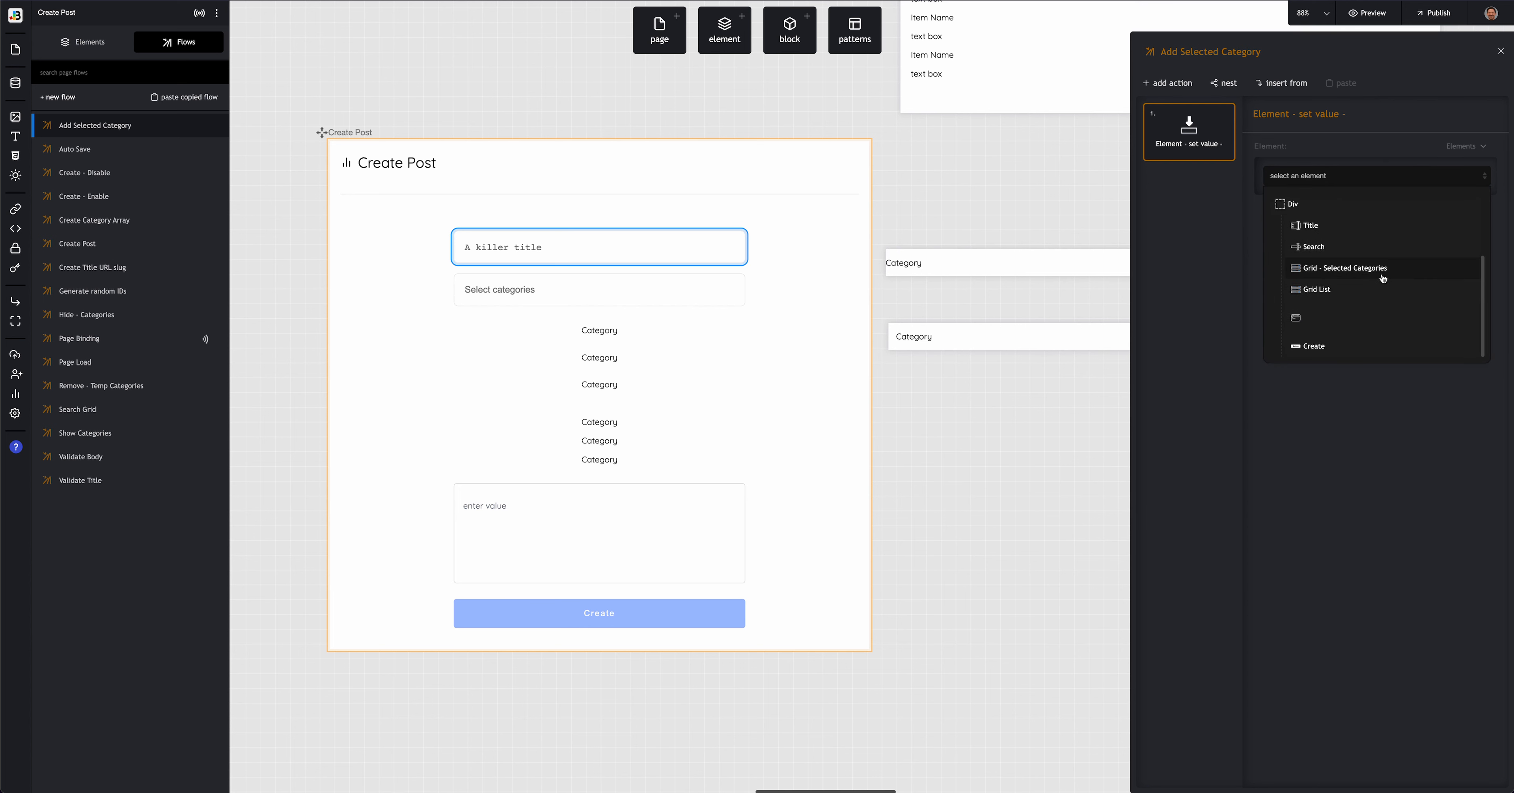
click(1384, 278)
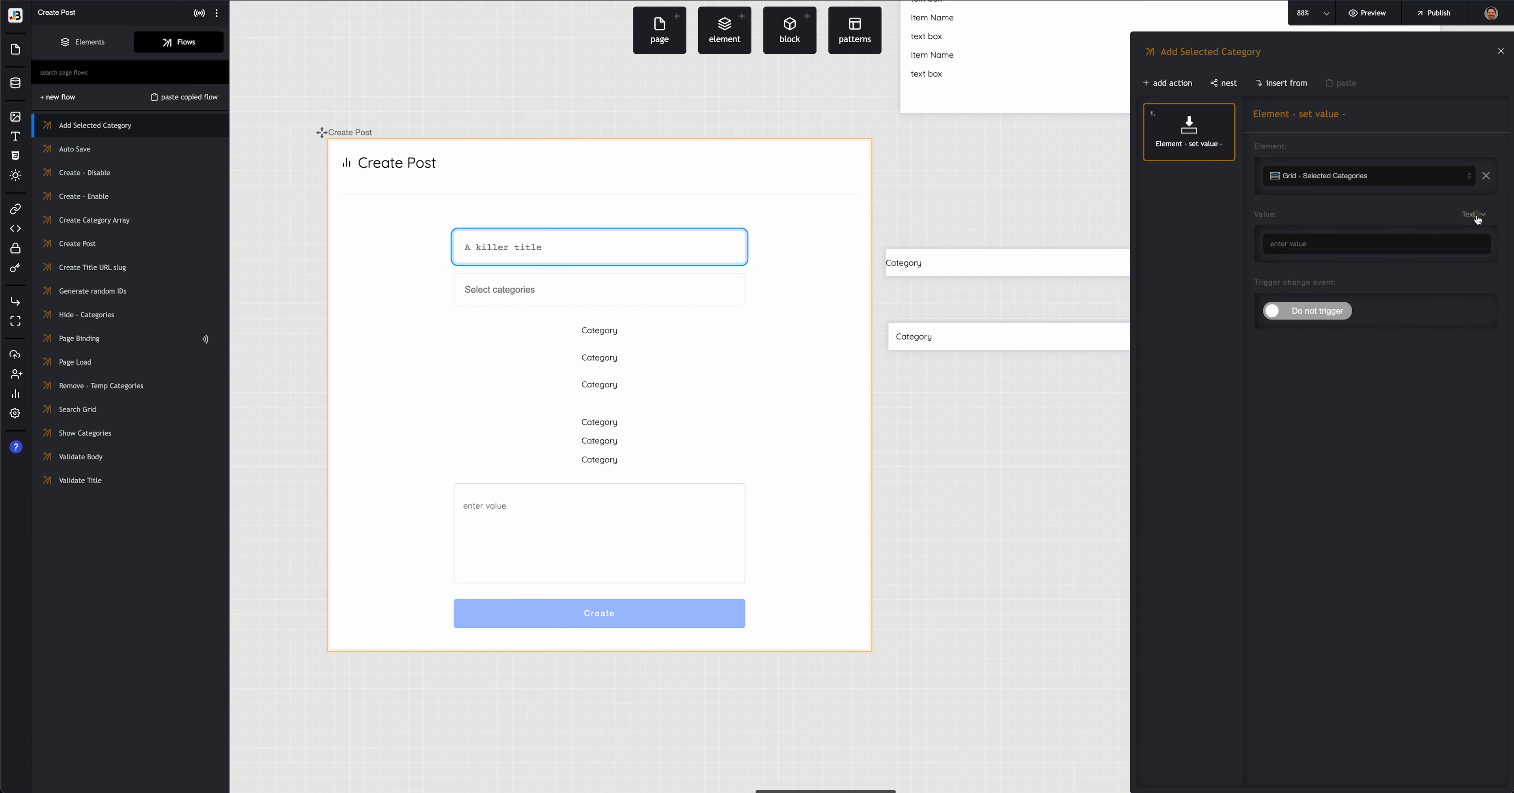
Step: Set the action's value to come from the selectedCategories variable on the current page
click(1478, 219)
click(1431, 287)
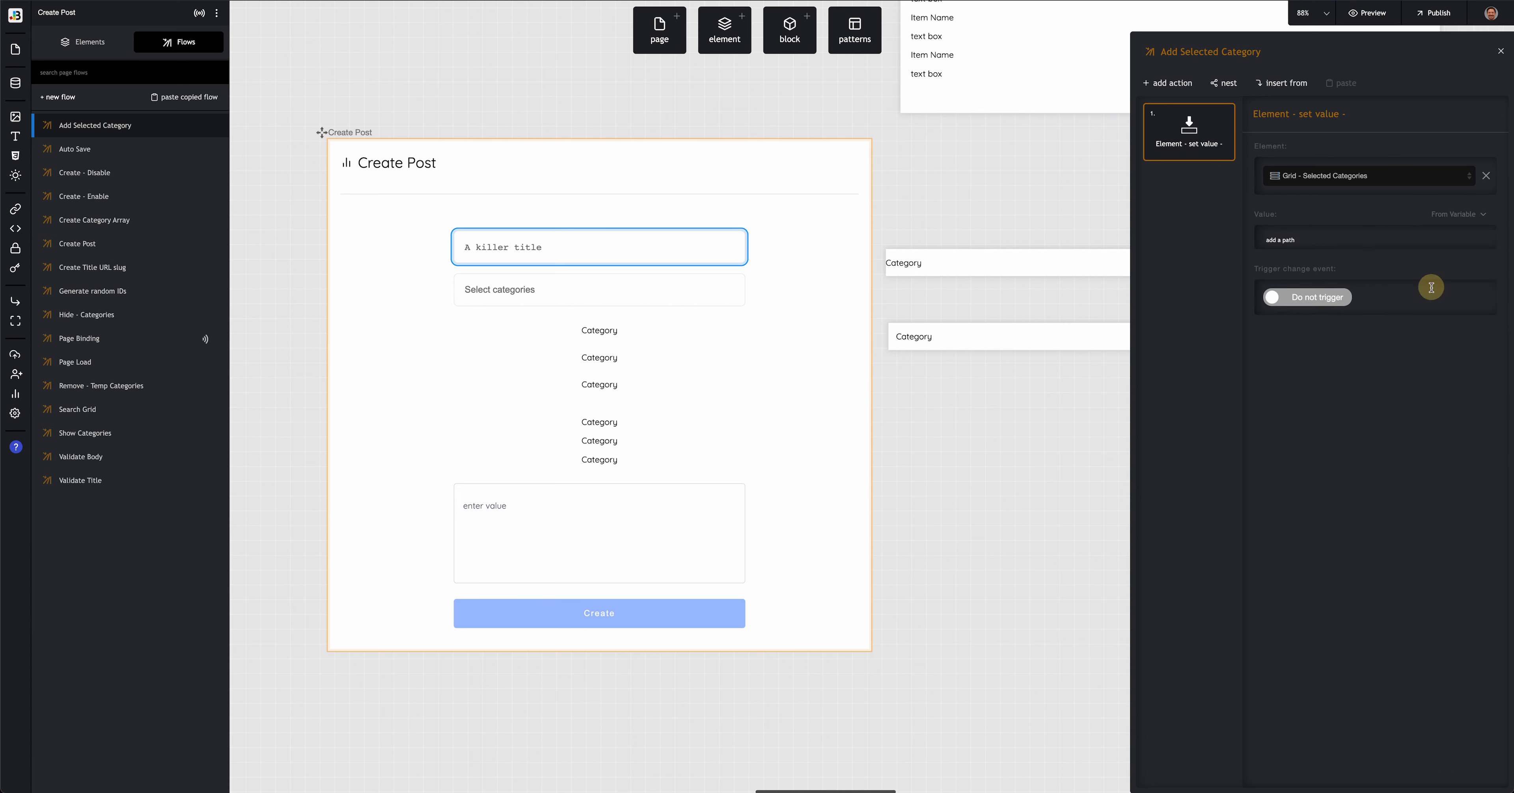
click(1358, 293)
key(super+v)
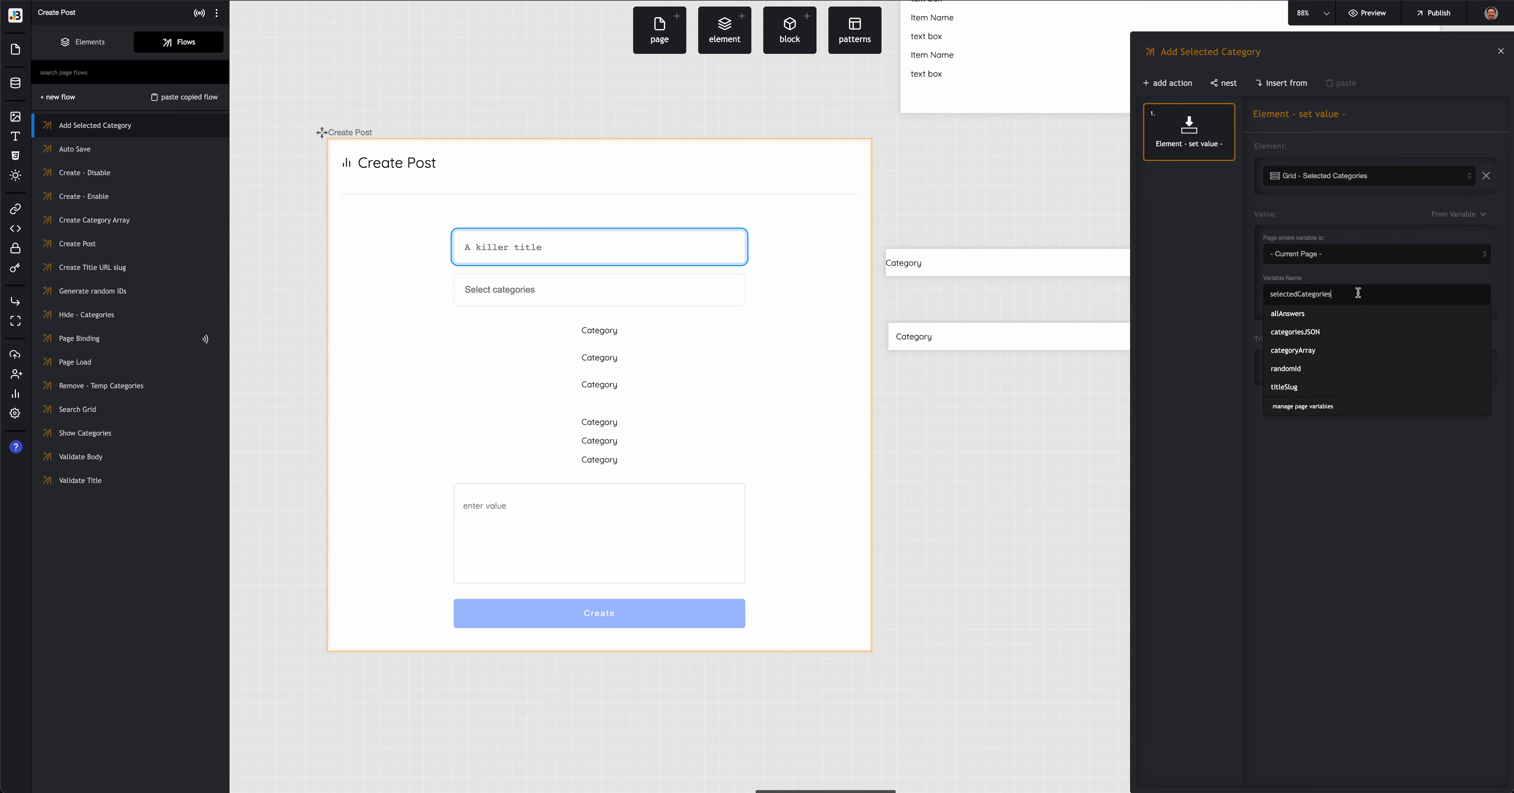
click(1207, 295)
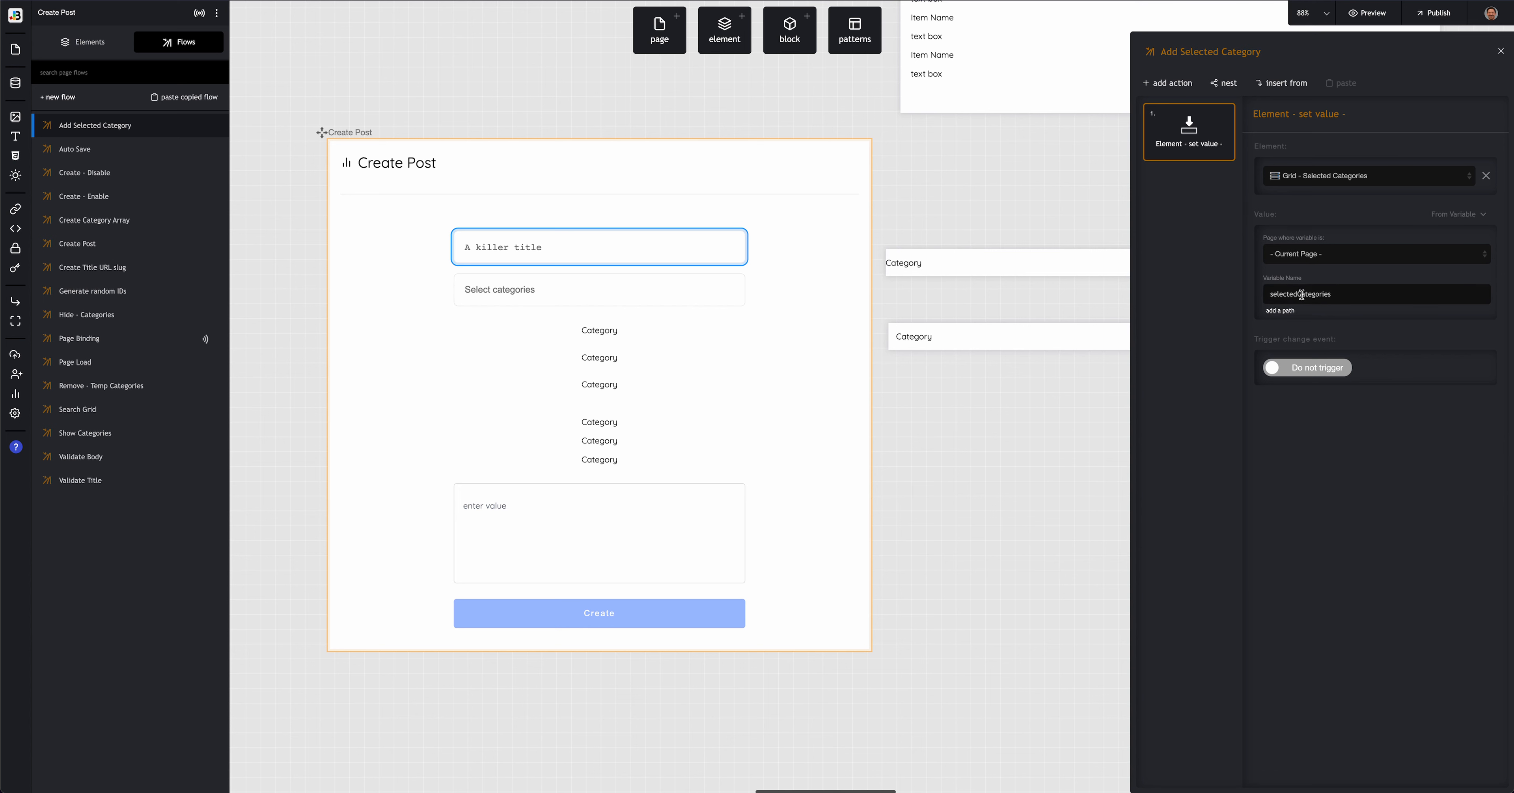
Step: Bind the Category text on the Categories - Selected page to a variable named category instead of a collection field
click(603, 371)
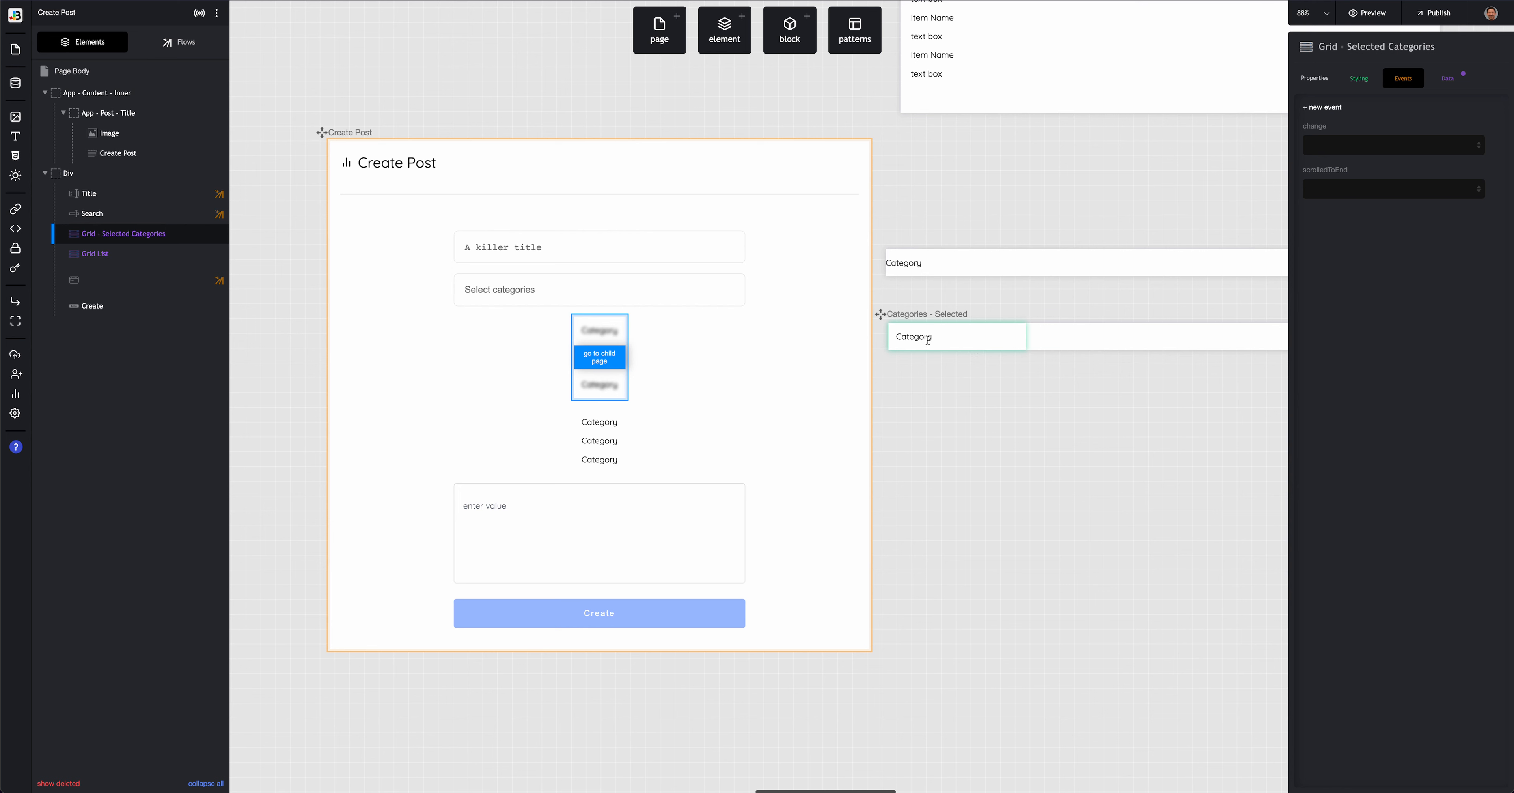
click(910, 336)
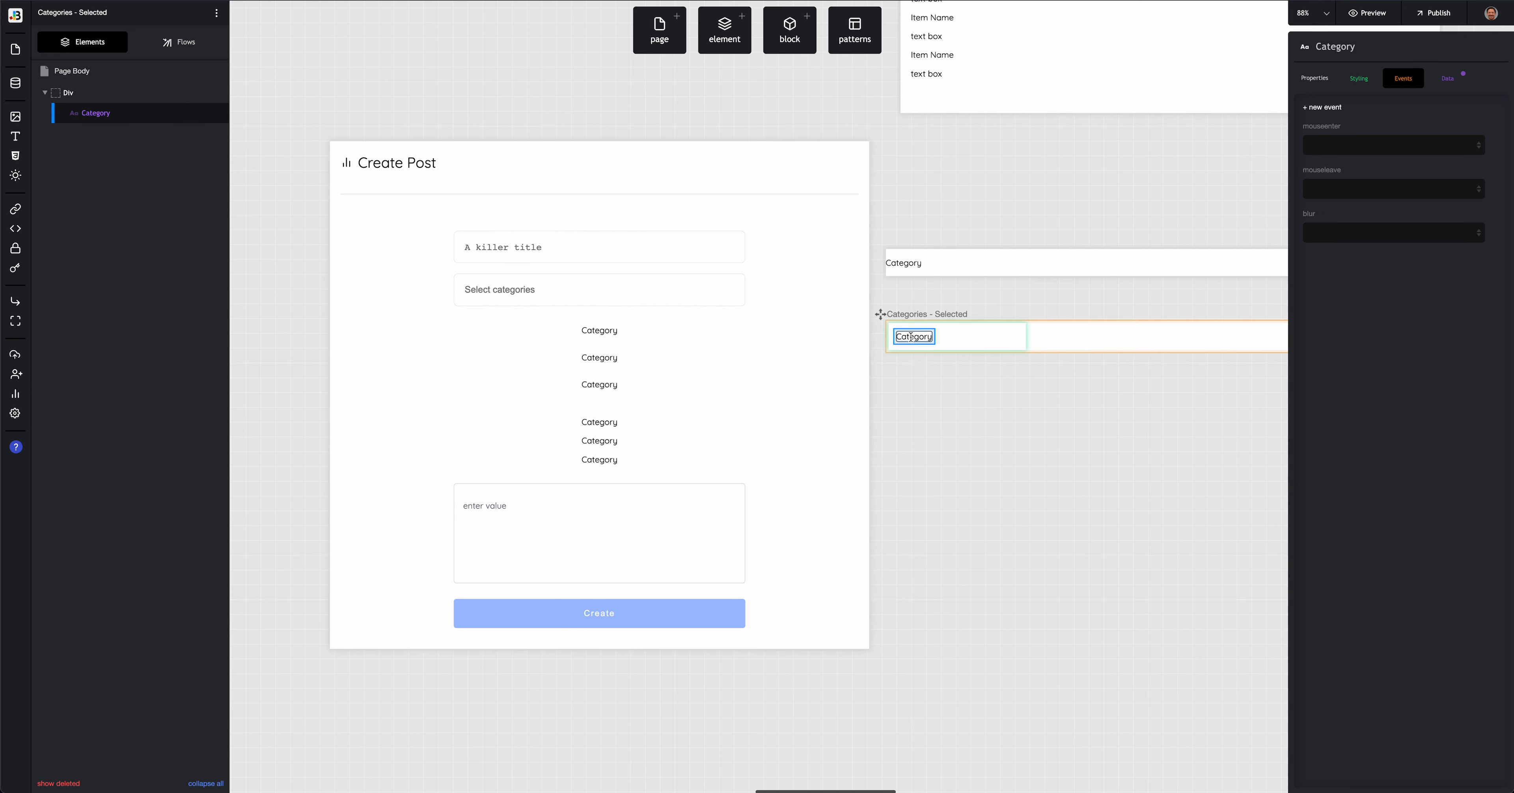
click(1447, 78)
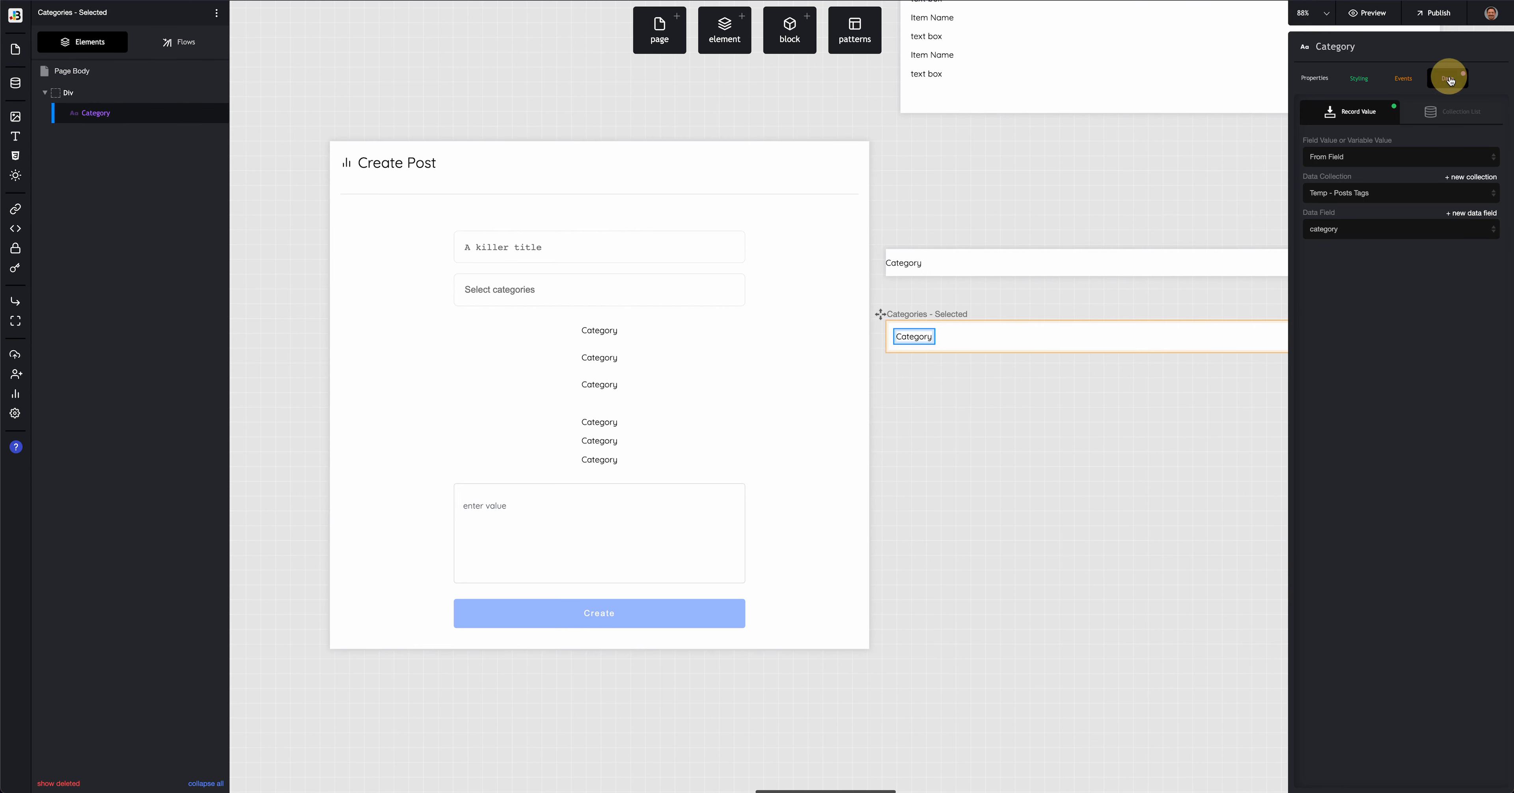
click(1355, 160)
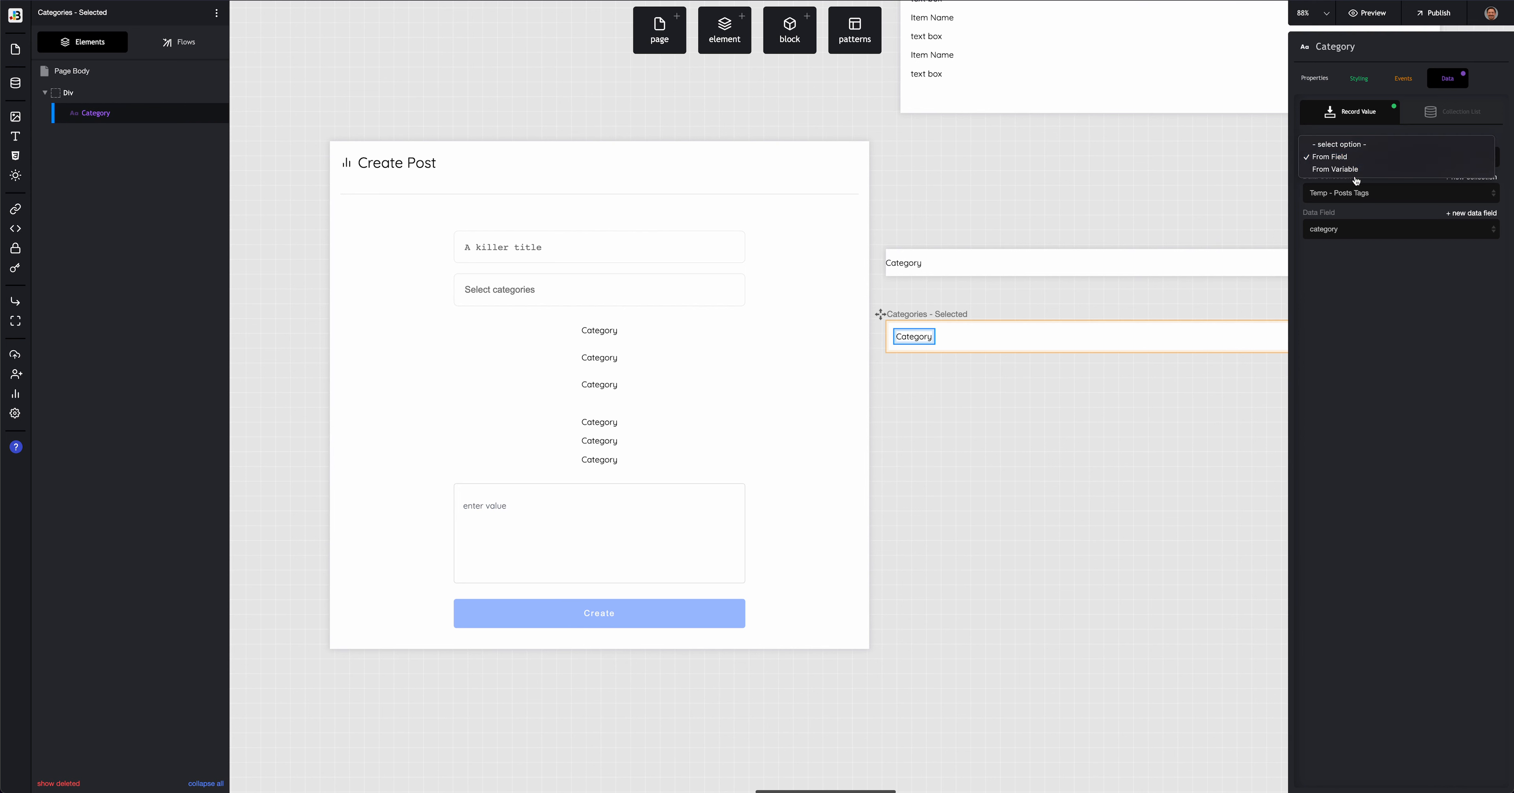
click(1352, 169)
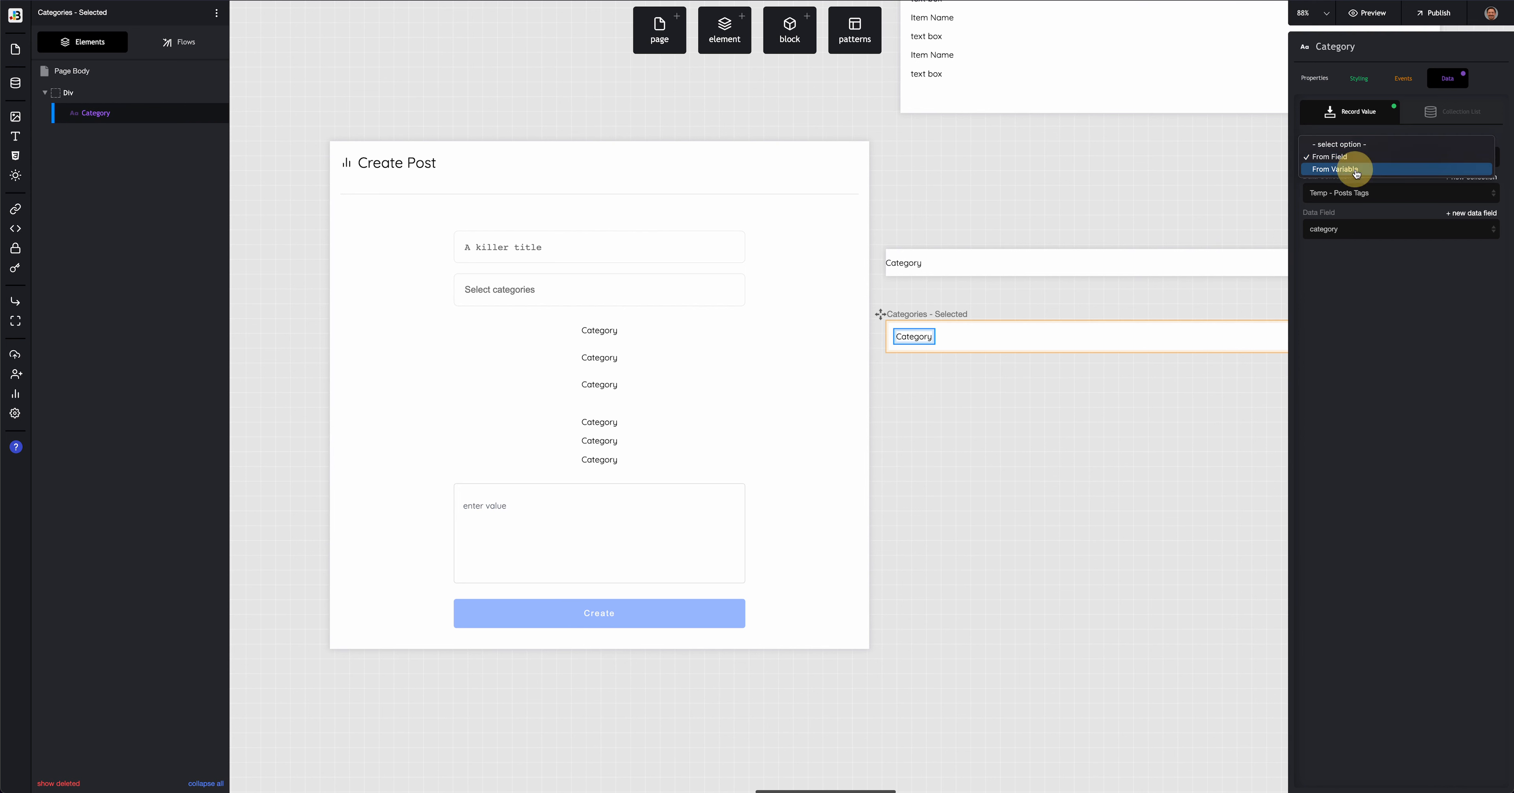
click(1346, 194)
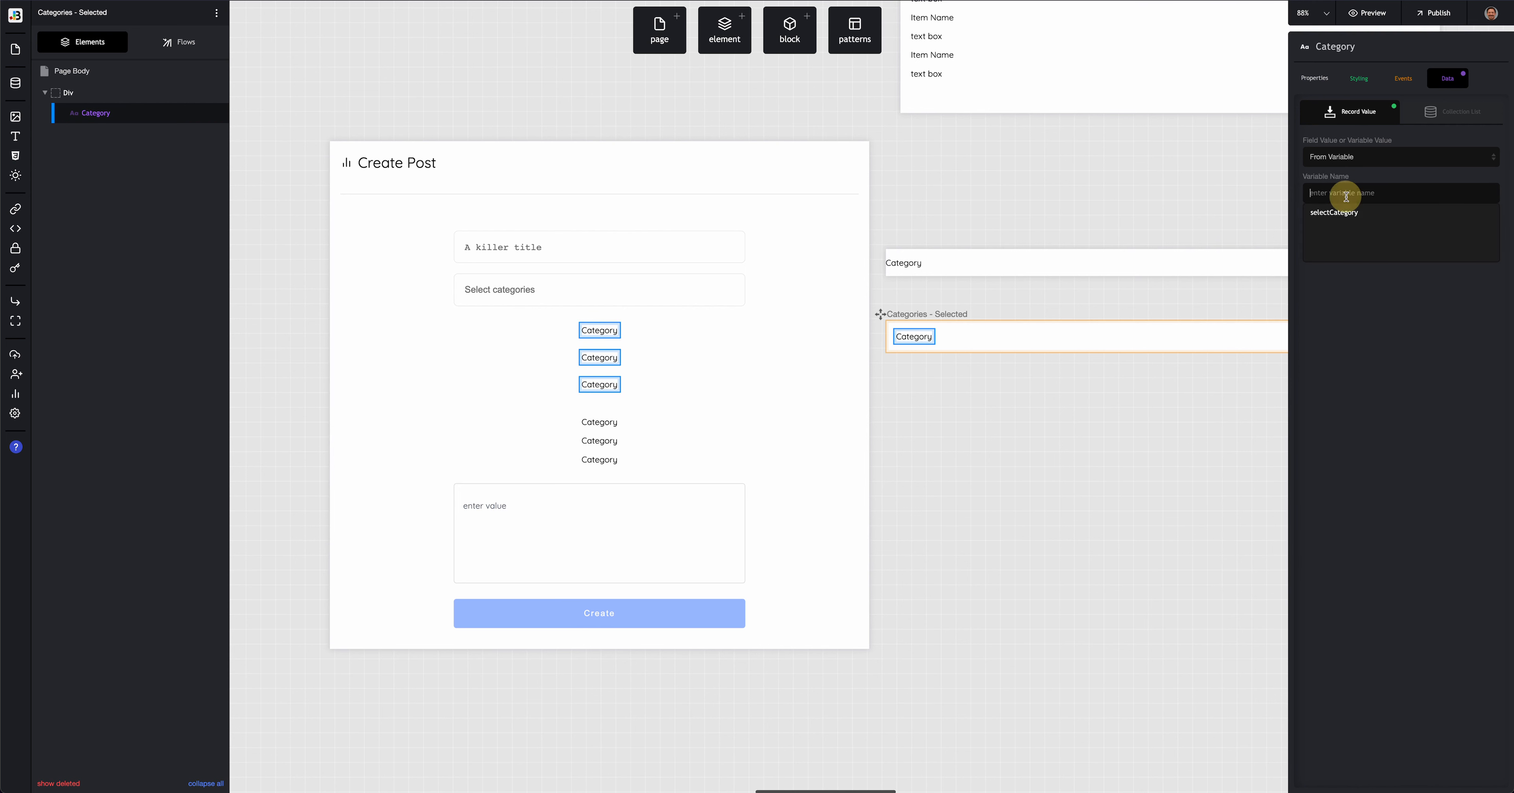
text(category)
click(1352, 334)
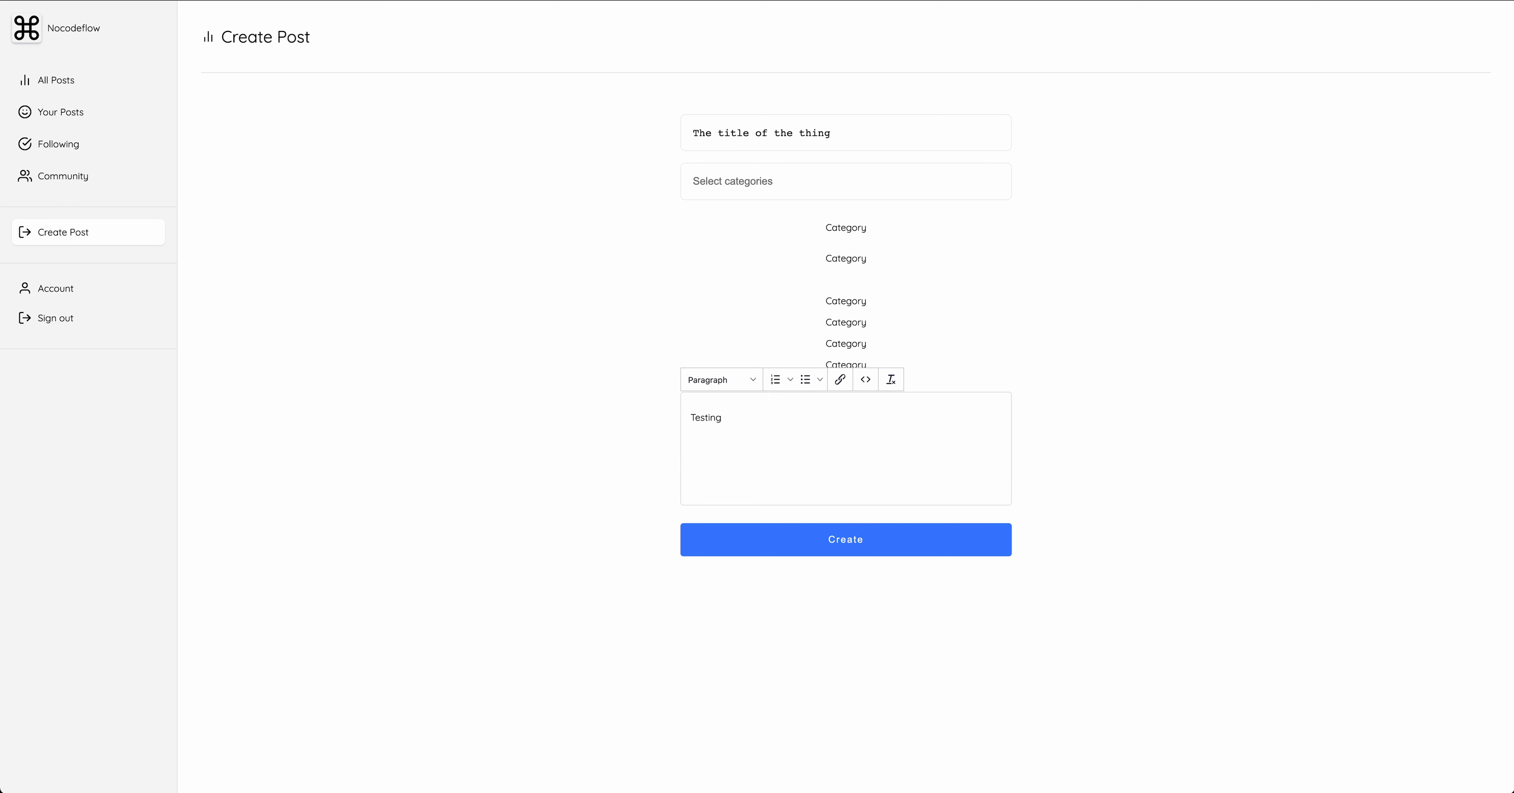
Step: Reload the Create Post page in the preview and test selecting the Bubble, Glide, Bildr and Webflow categories
click(474, 244)
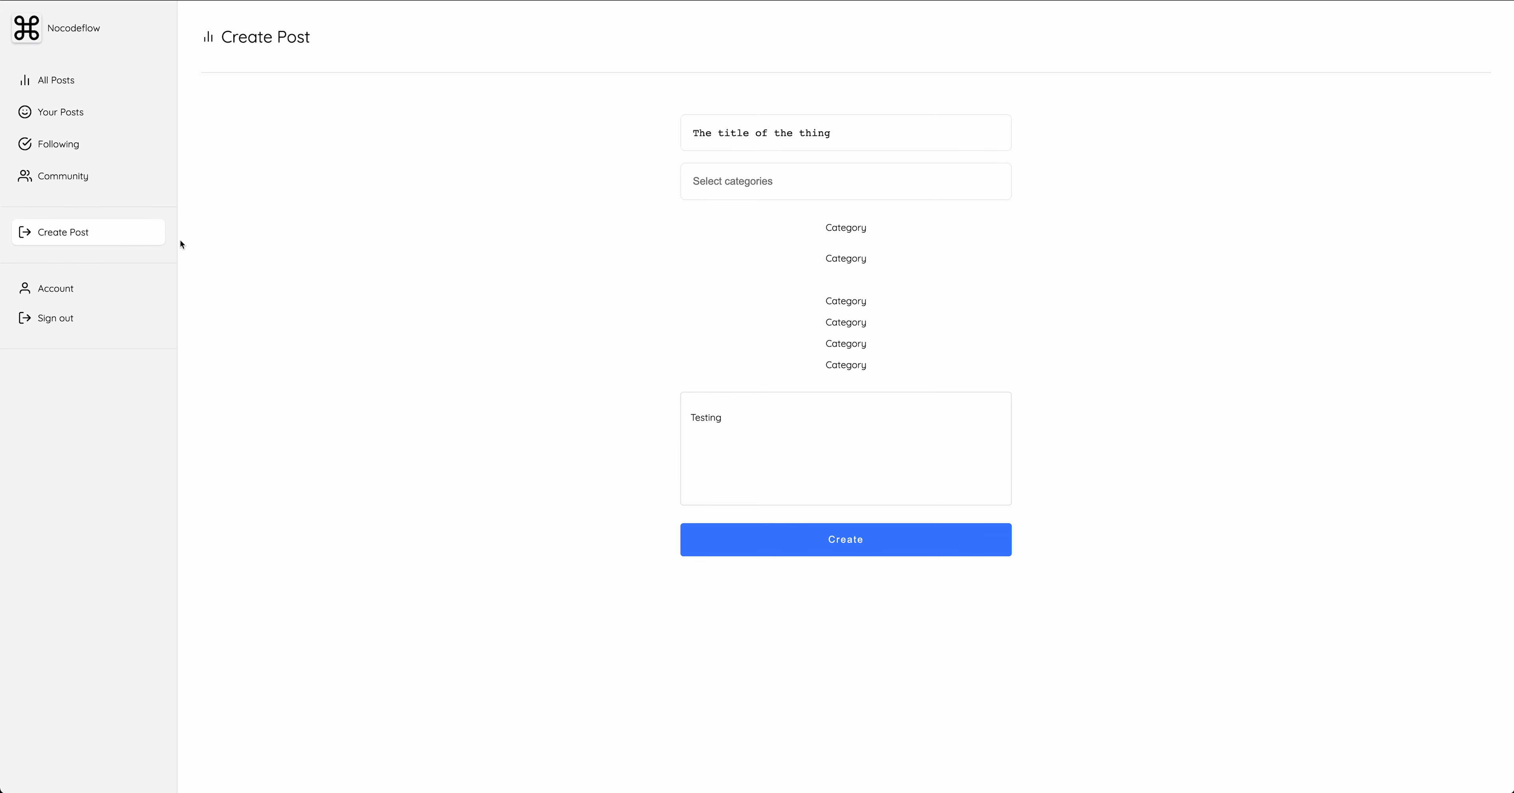
click(138, 231)
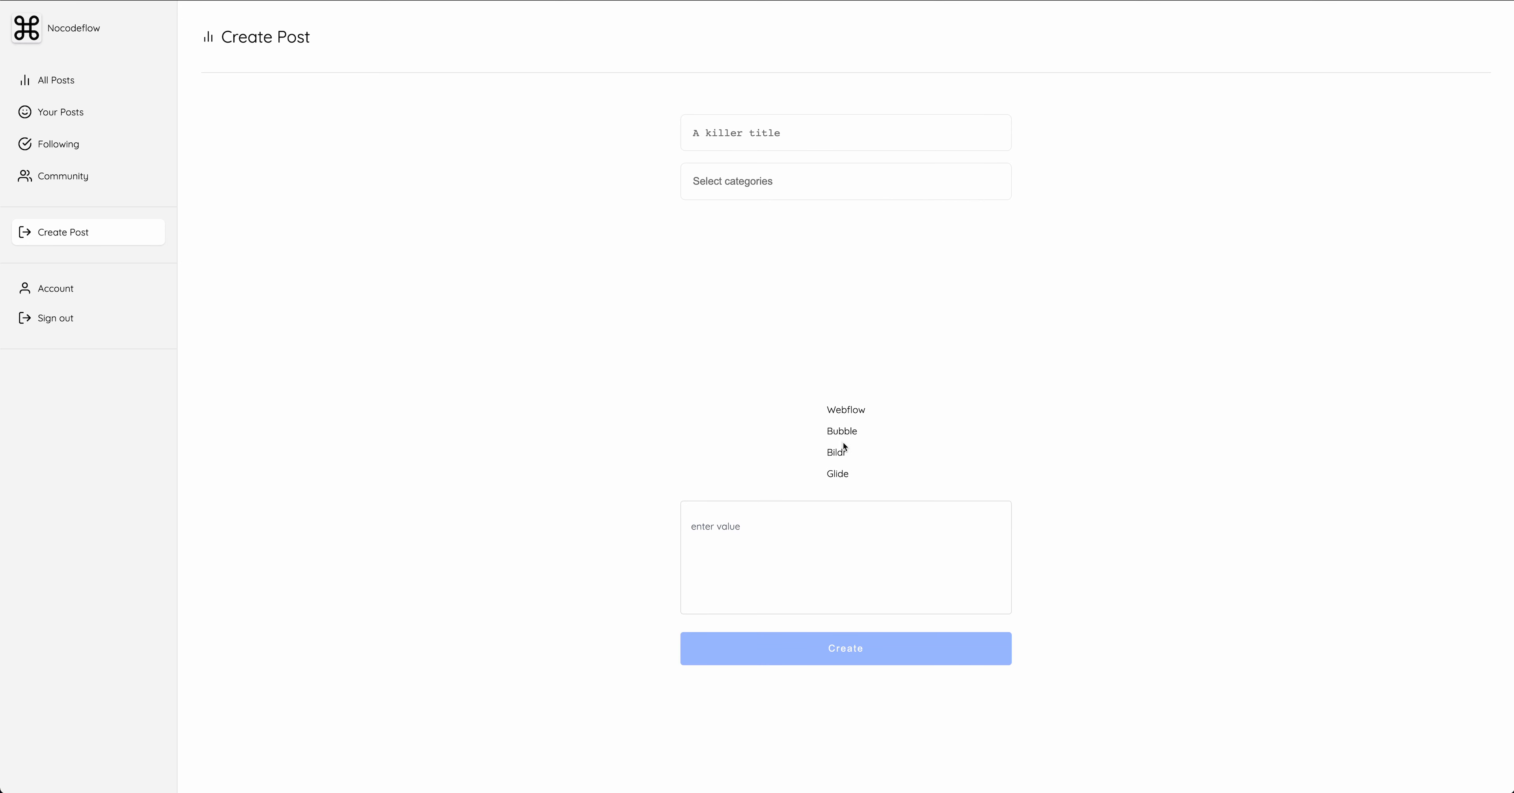
click(843, 431)
click(837, 333)
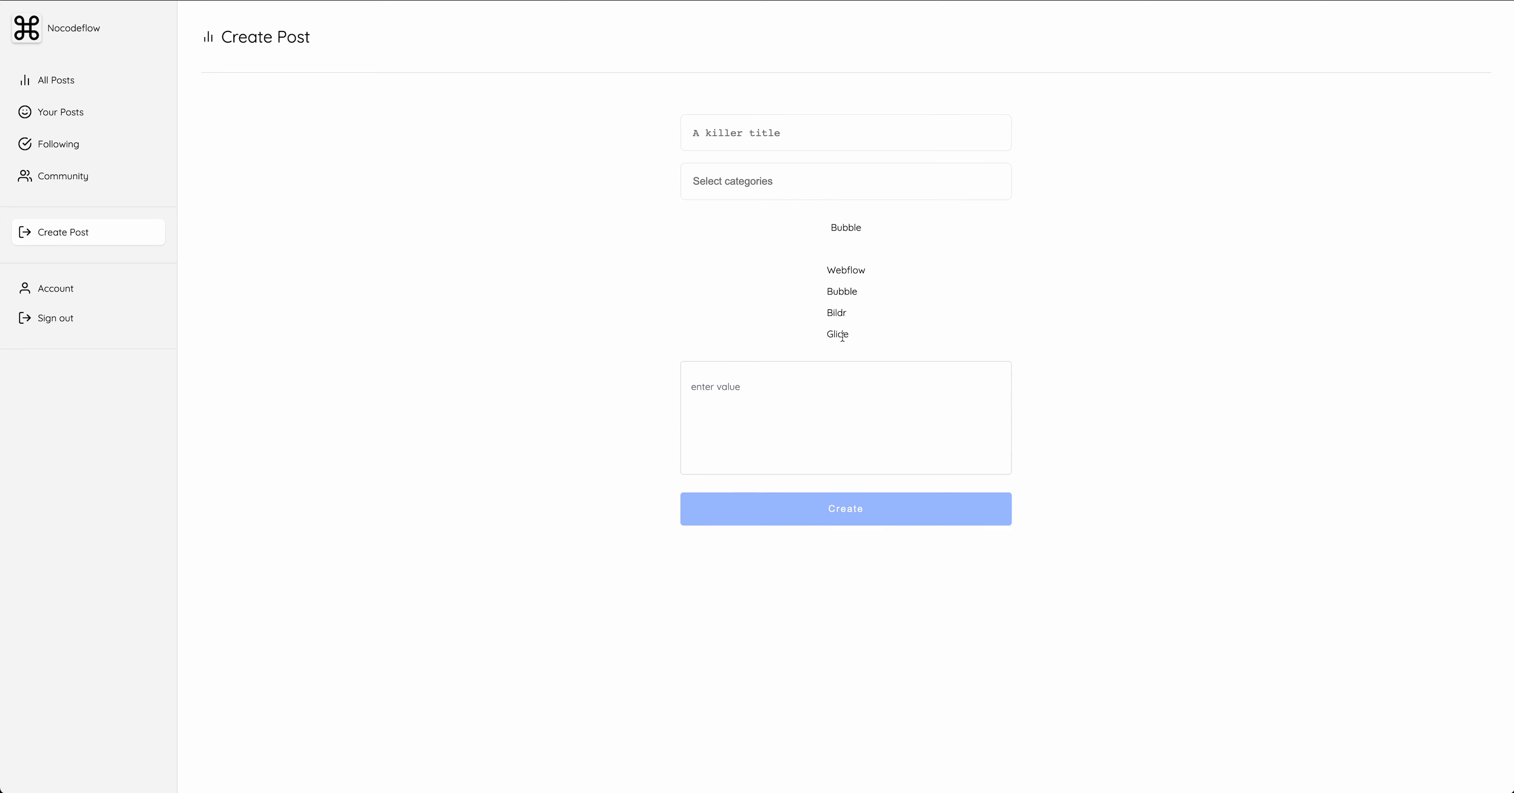
click(840, 334)
click(842, 308)
click(842, 291)
click(845, 270)
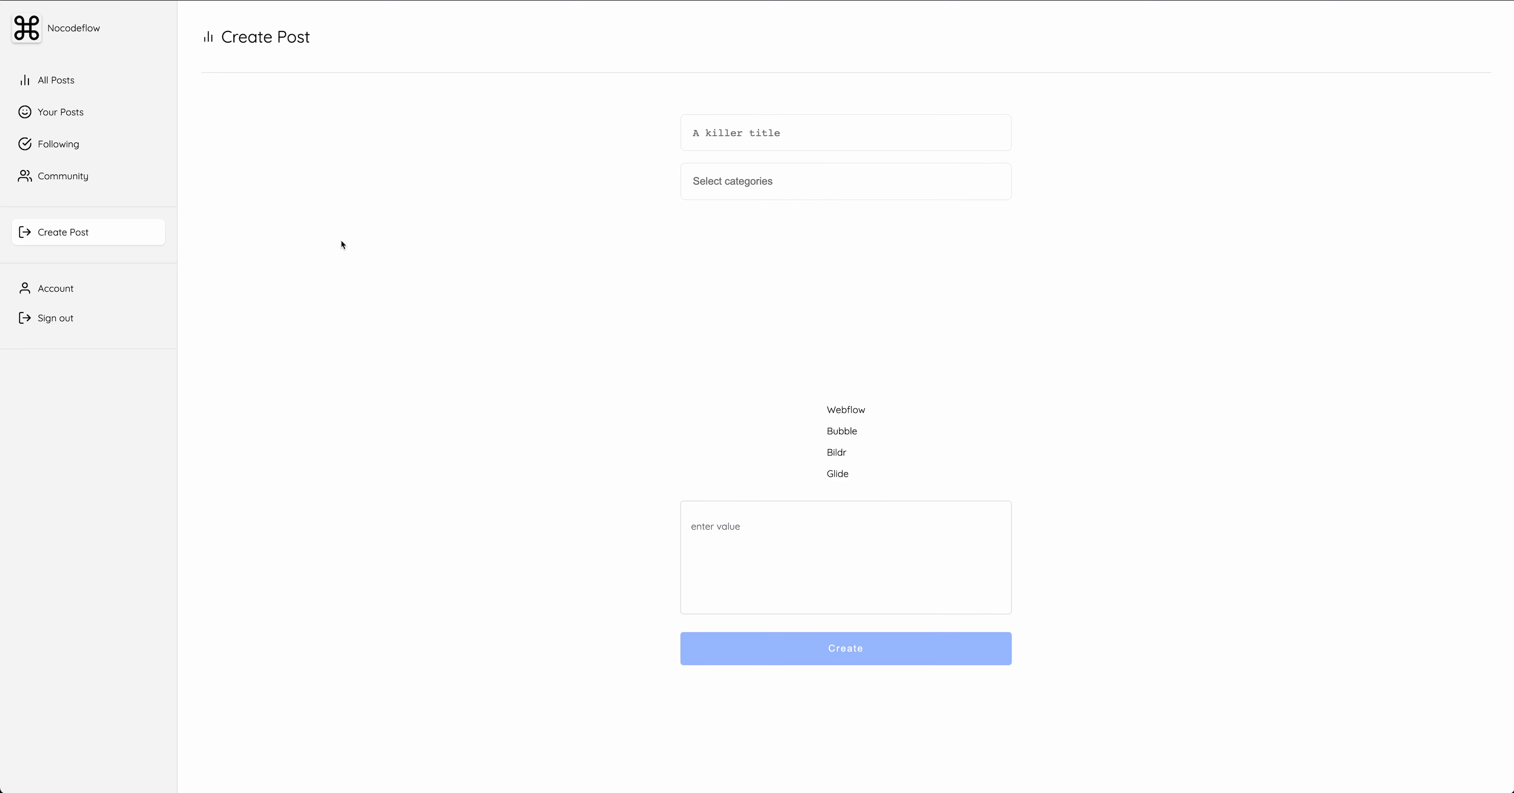
click(839, 474)
click(839, 312)
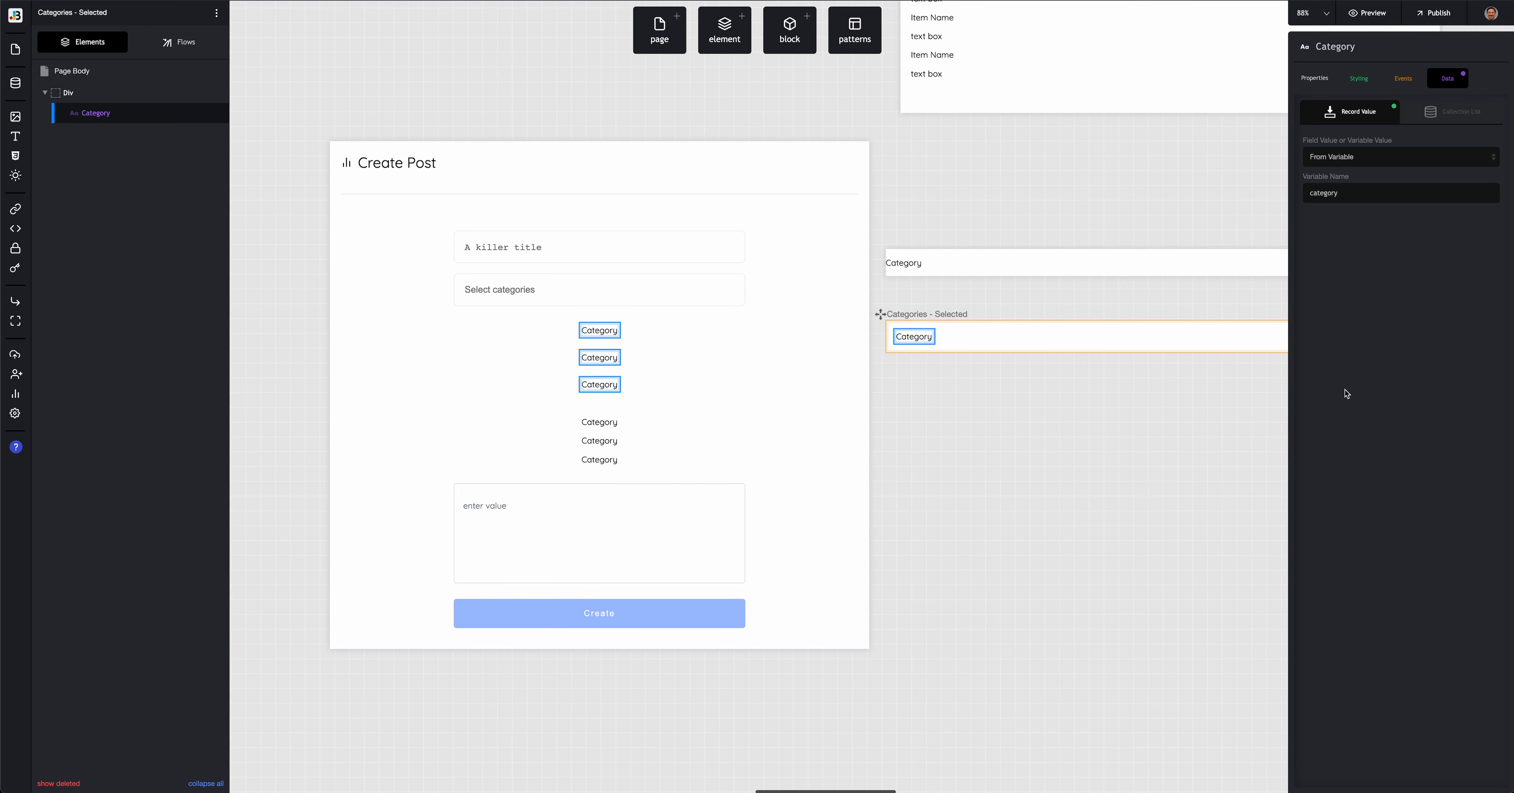
Step: Set the diff key of Grid - Selected Categories on Create Post to category
click(915, 275)
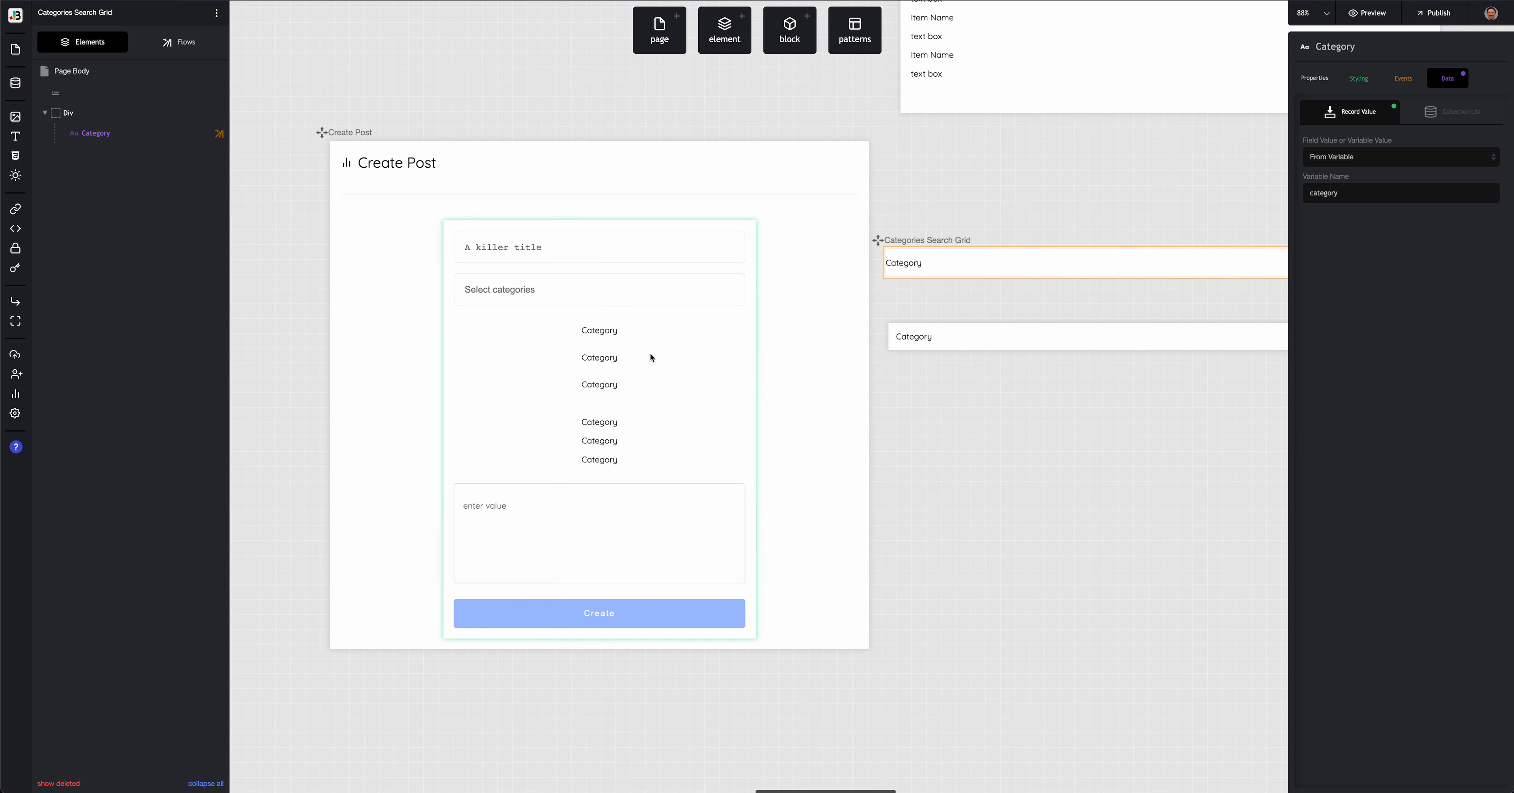
click(595, 357)
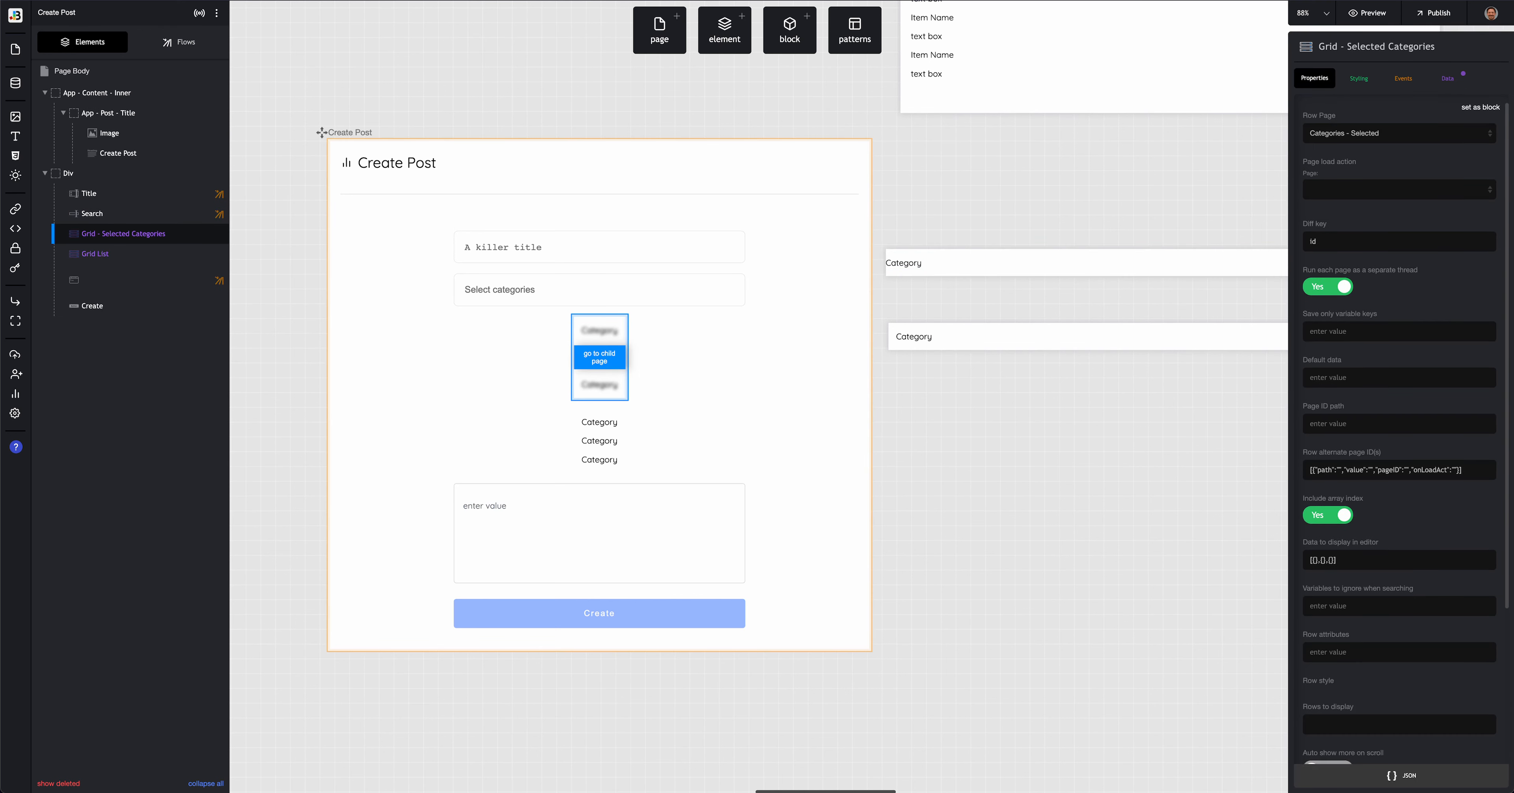
click(1342, 243)
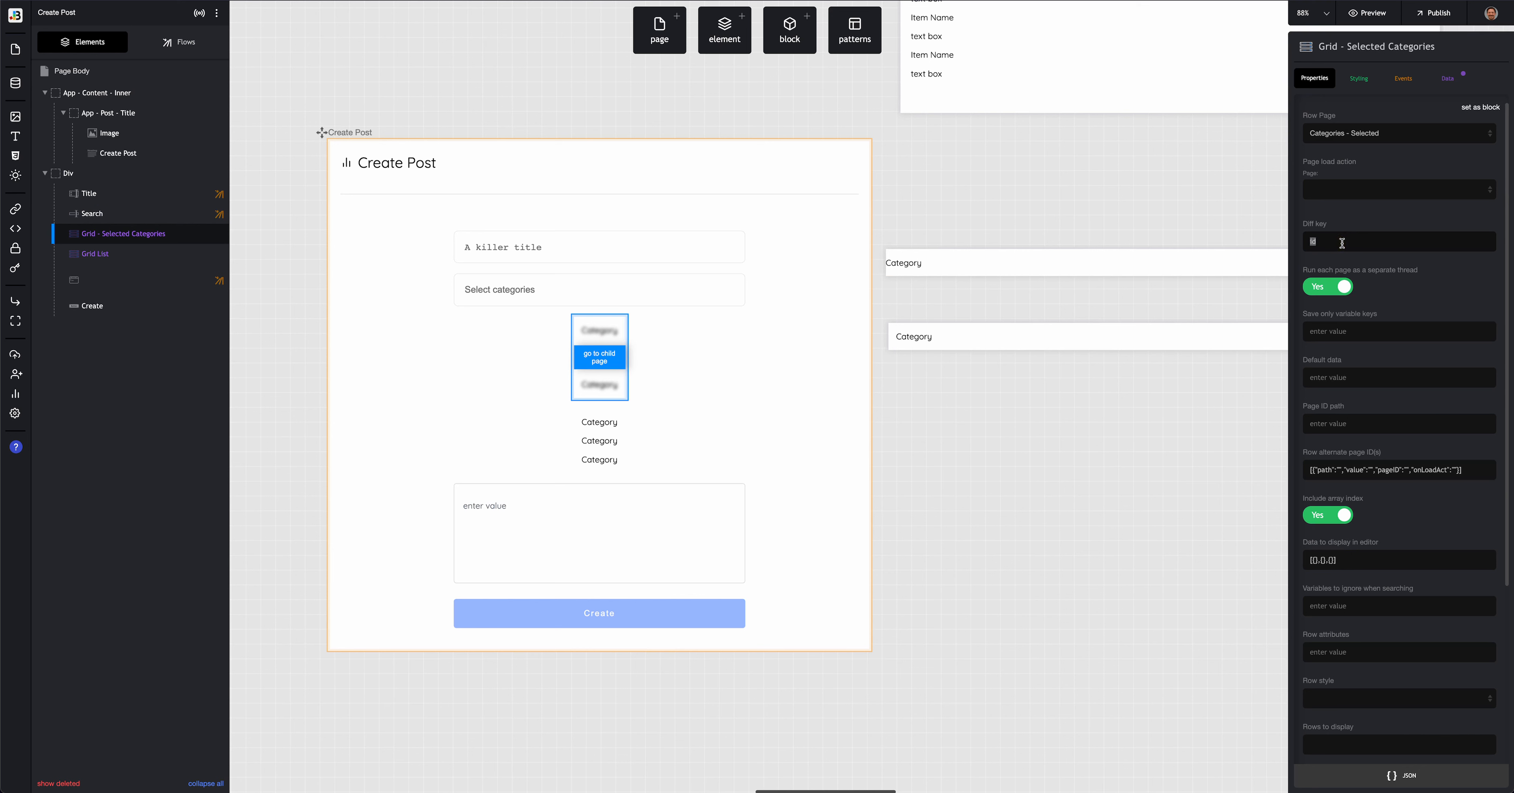
text(category)
Step: Remove the Temp - Posts Tags data collection from the collection list of Grid - Selected Categories
click(1437, 80)
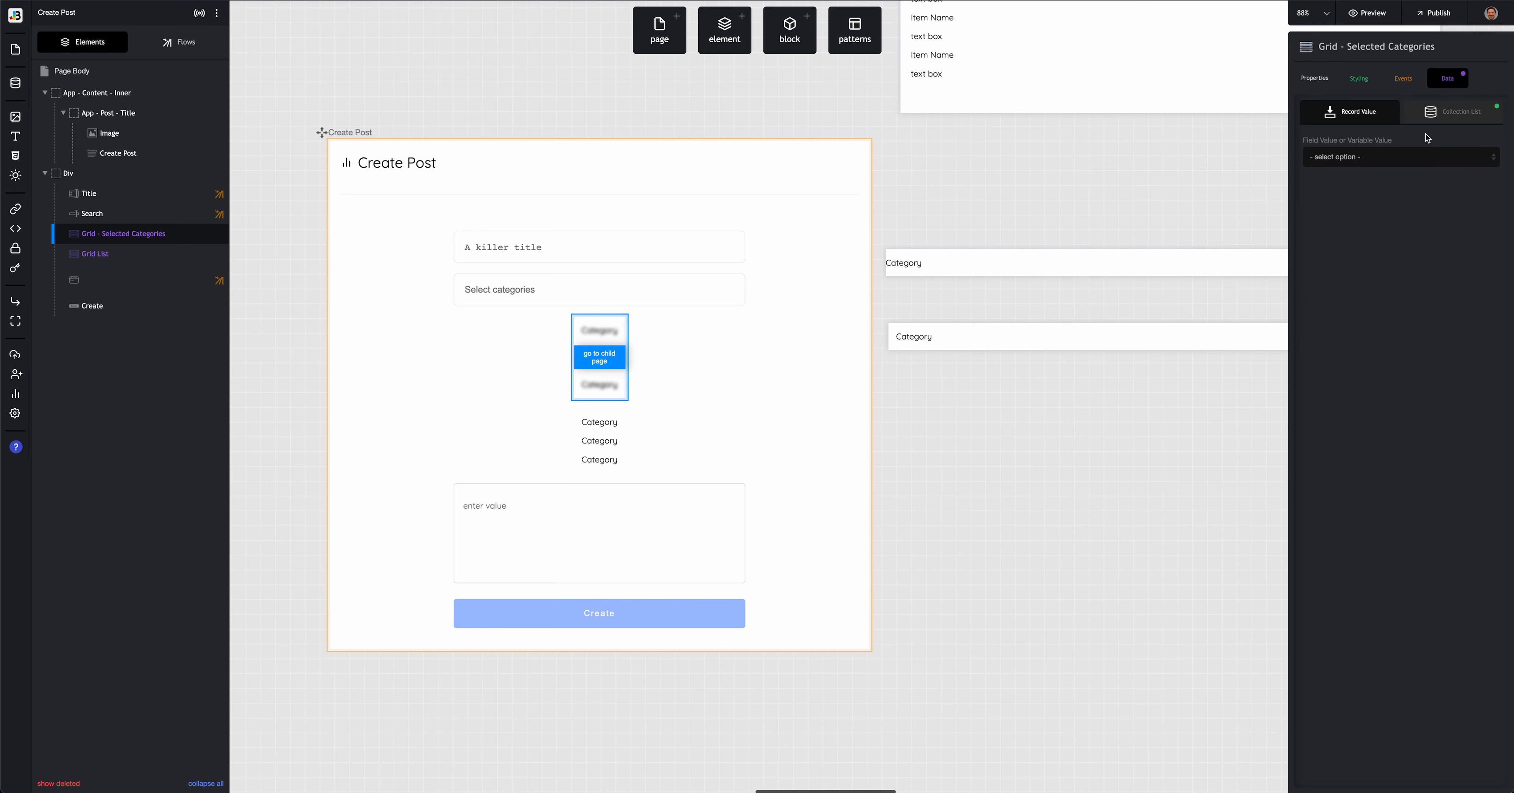
click(1440, 118)
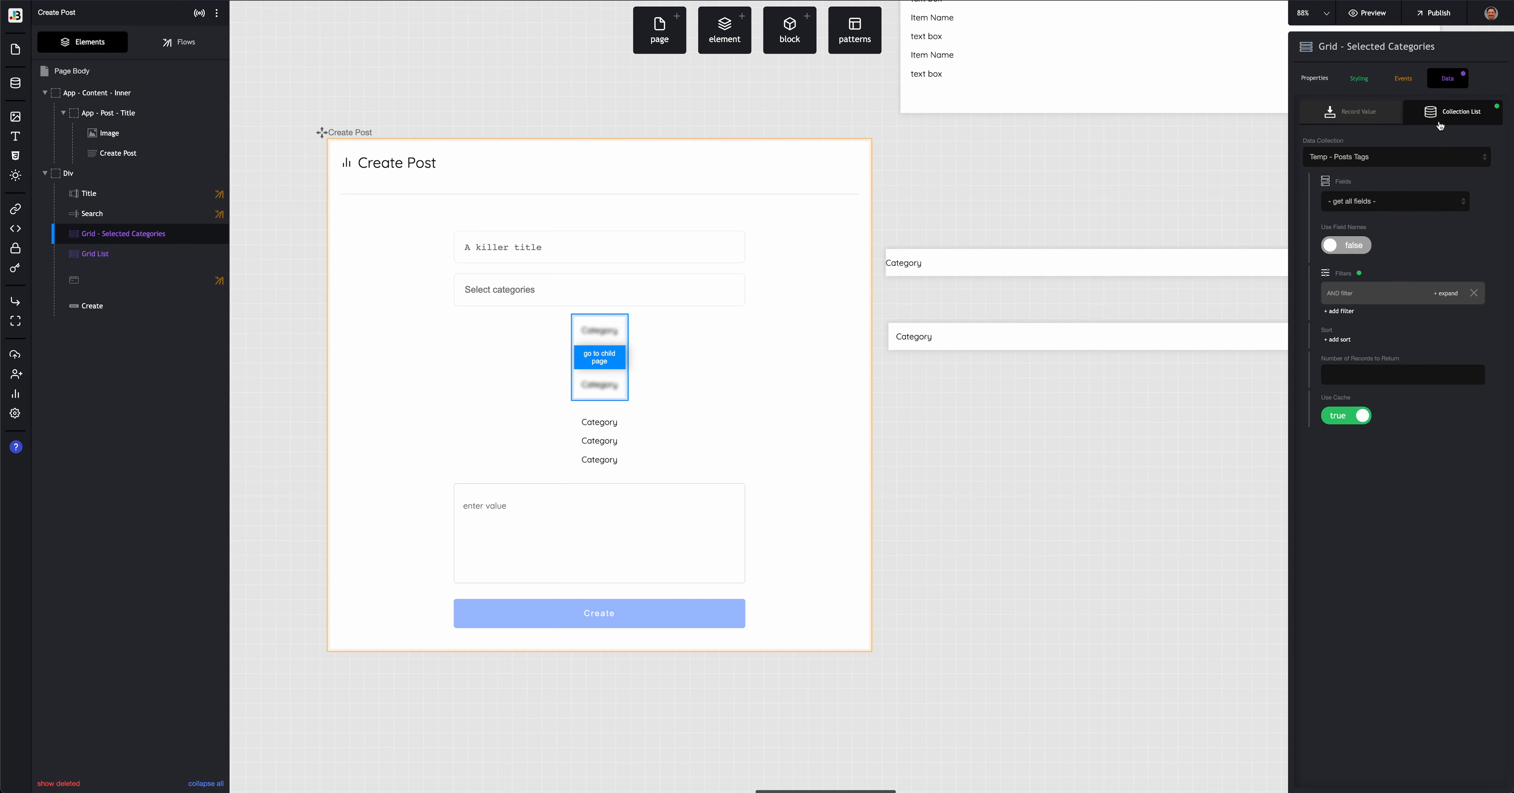
click(1391, 166)
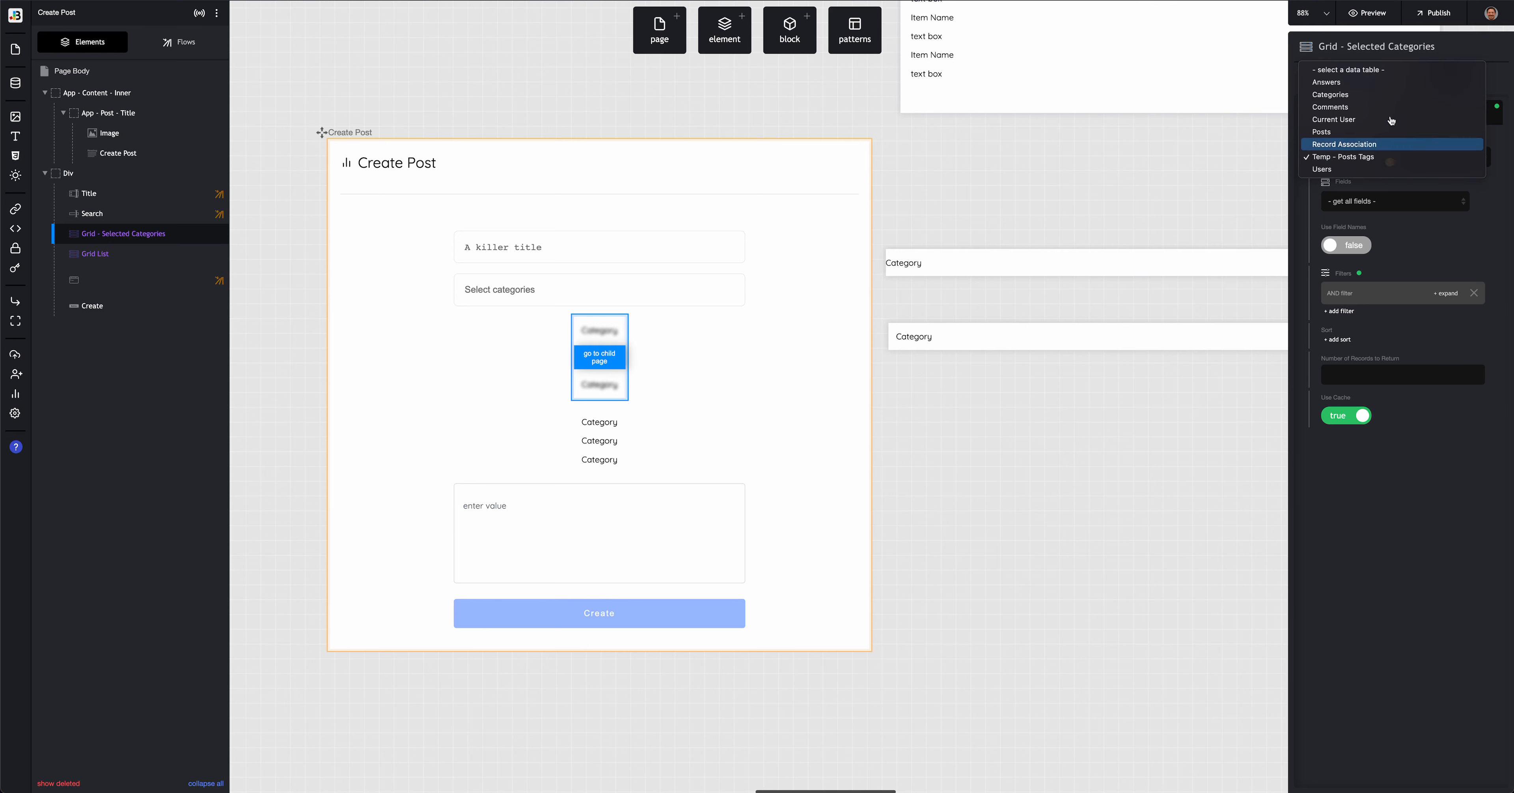
click(1391, 72)
click(1413, 359)
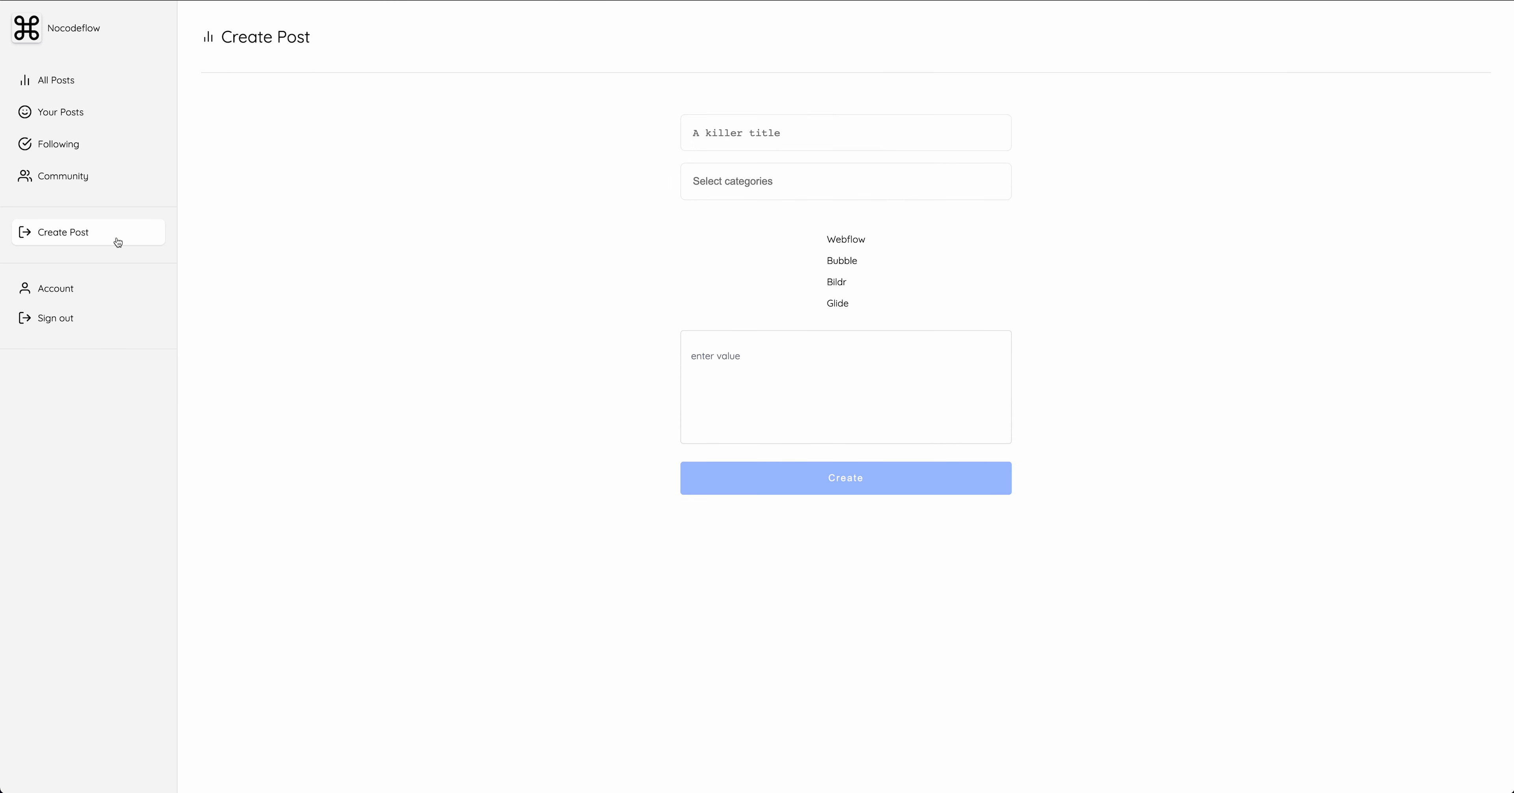
Step: Test adding Glide, Bildr and Bubble to the selected categories on the previewed Create Post page
click(840, 301)
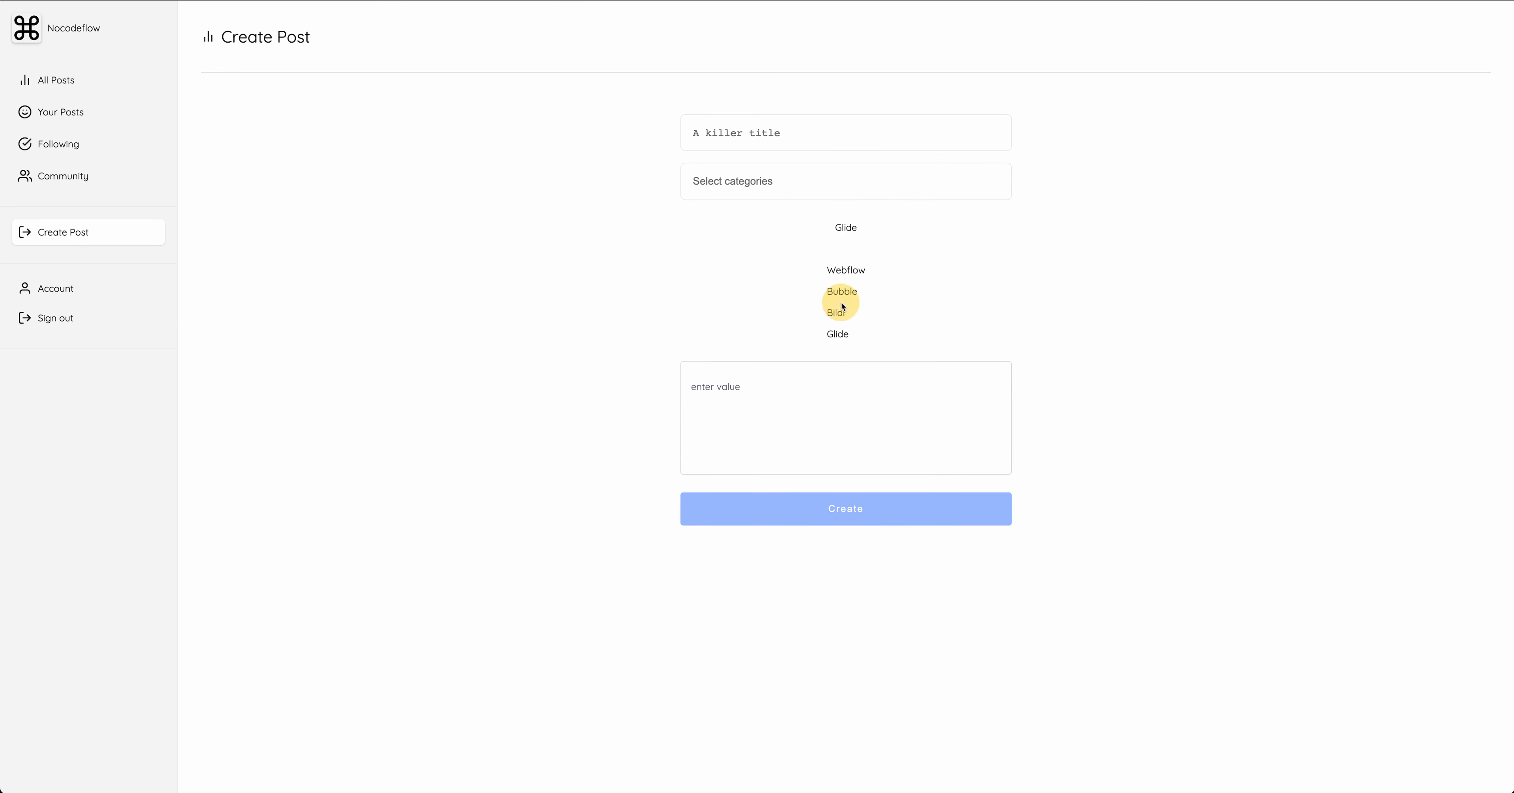
click(842, 310)
click(843, 320)
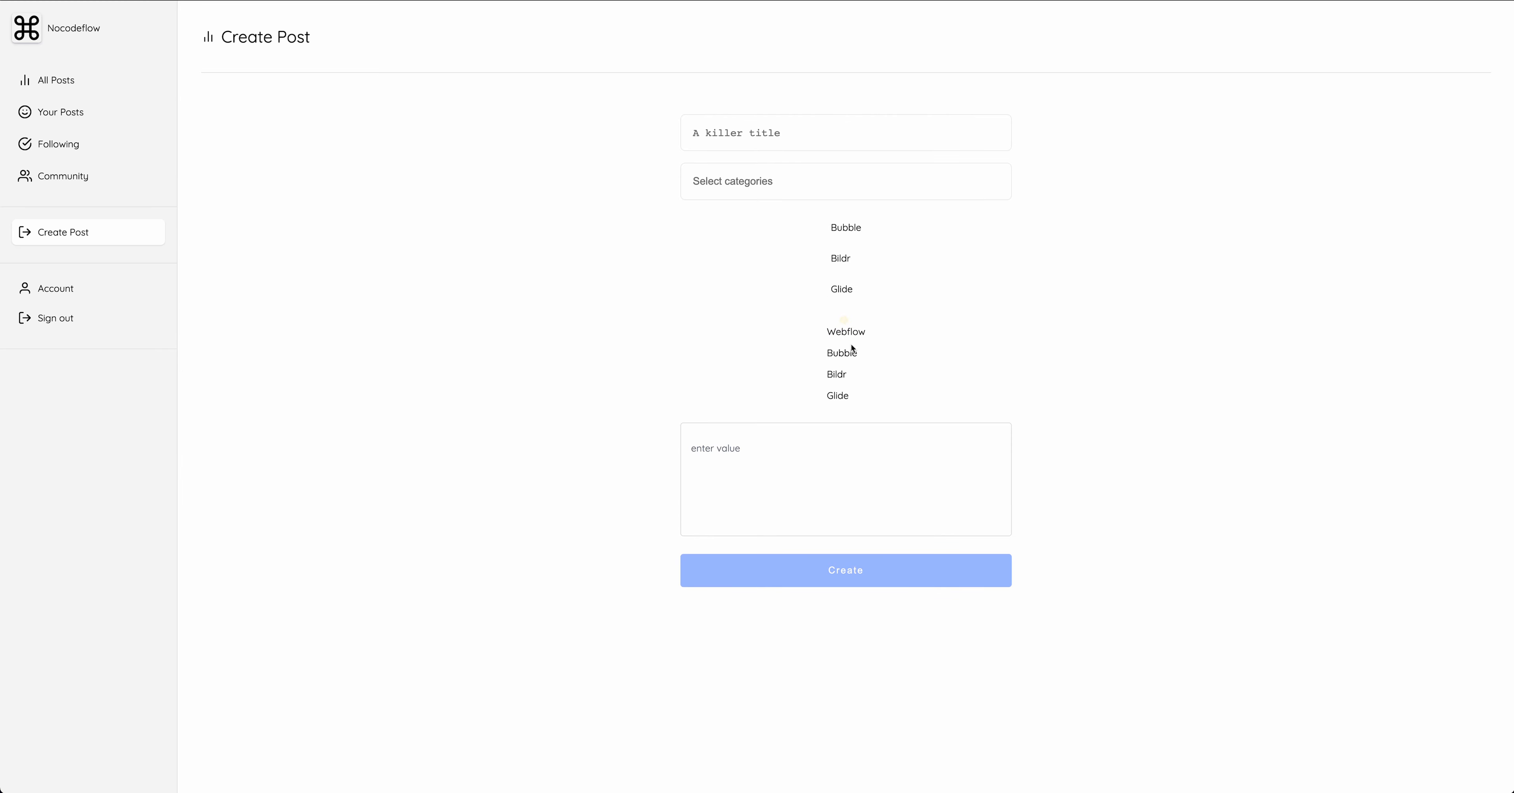
click(852, 339)
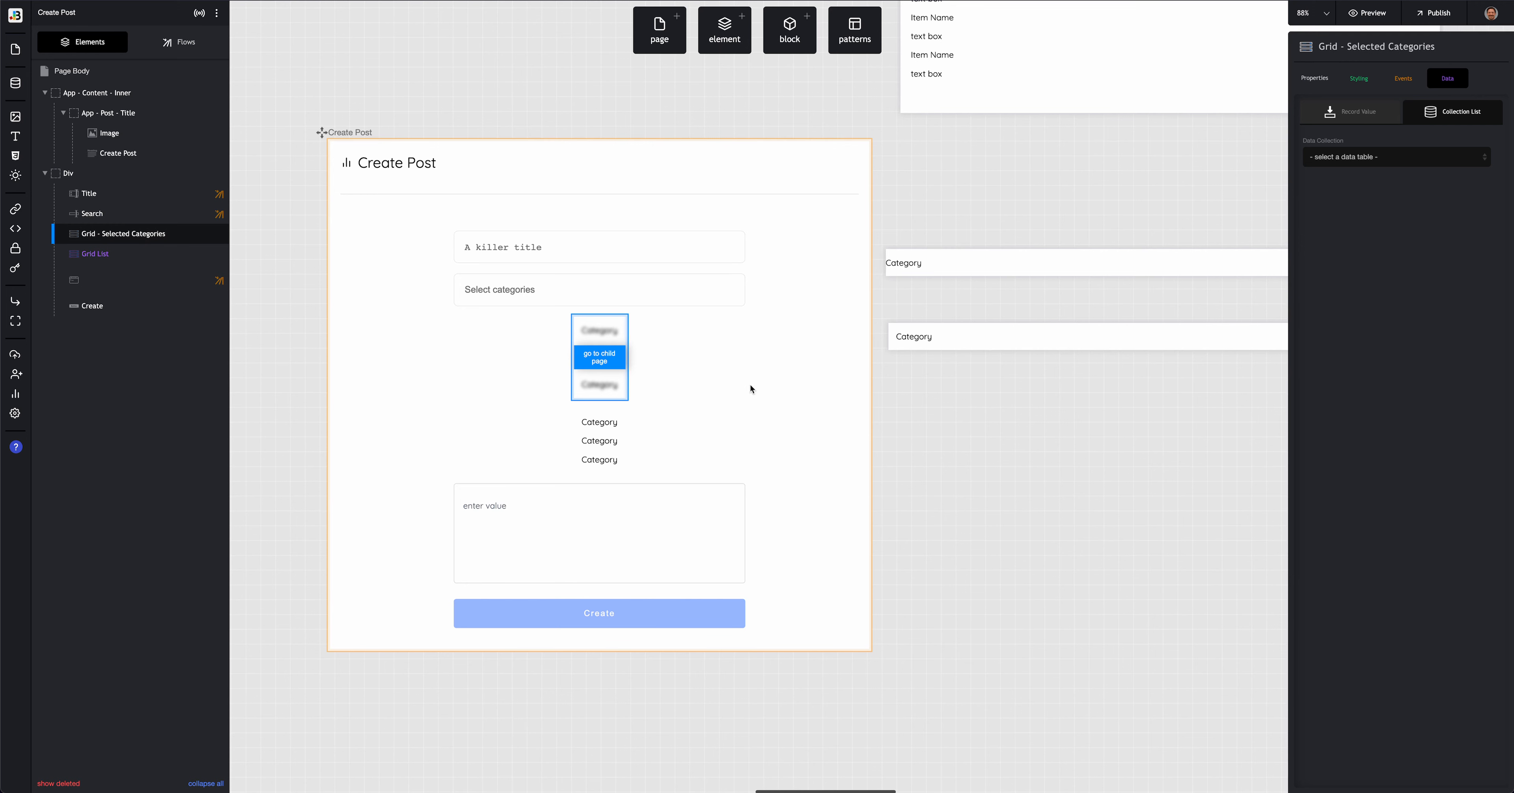
Step: Insert a Div element between Search and Grid - Selected Categories on the Create Post page
click(532, 297)
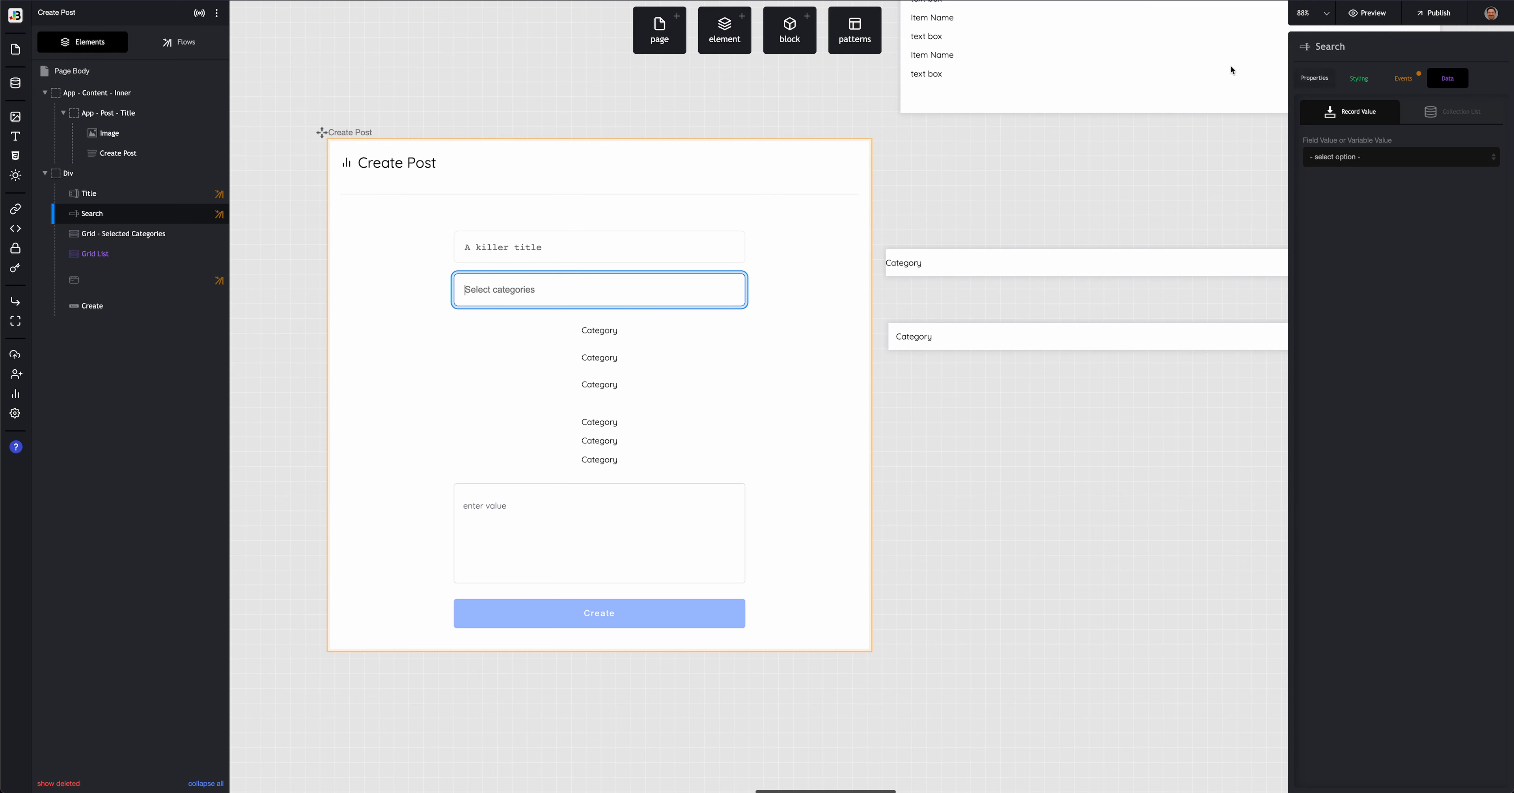
click(710, 52)
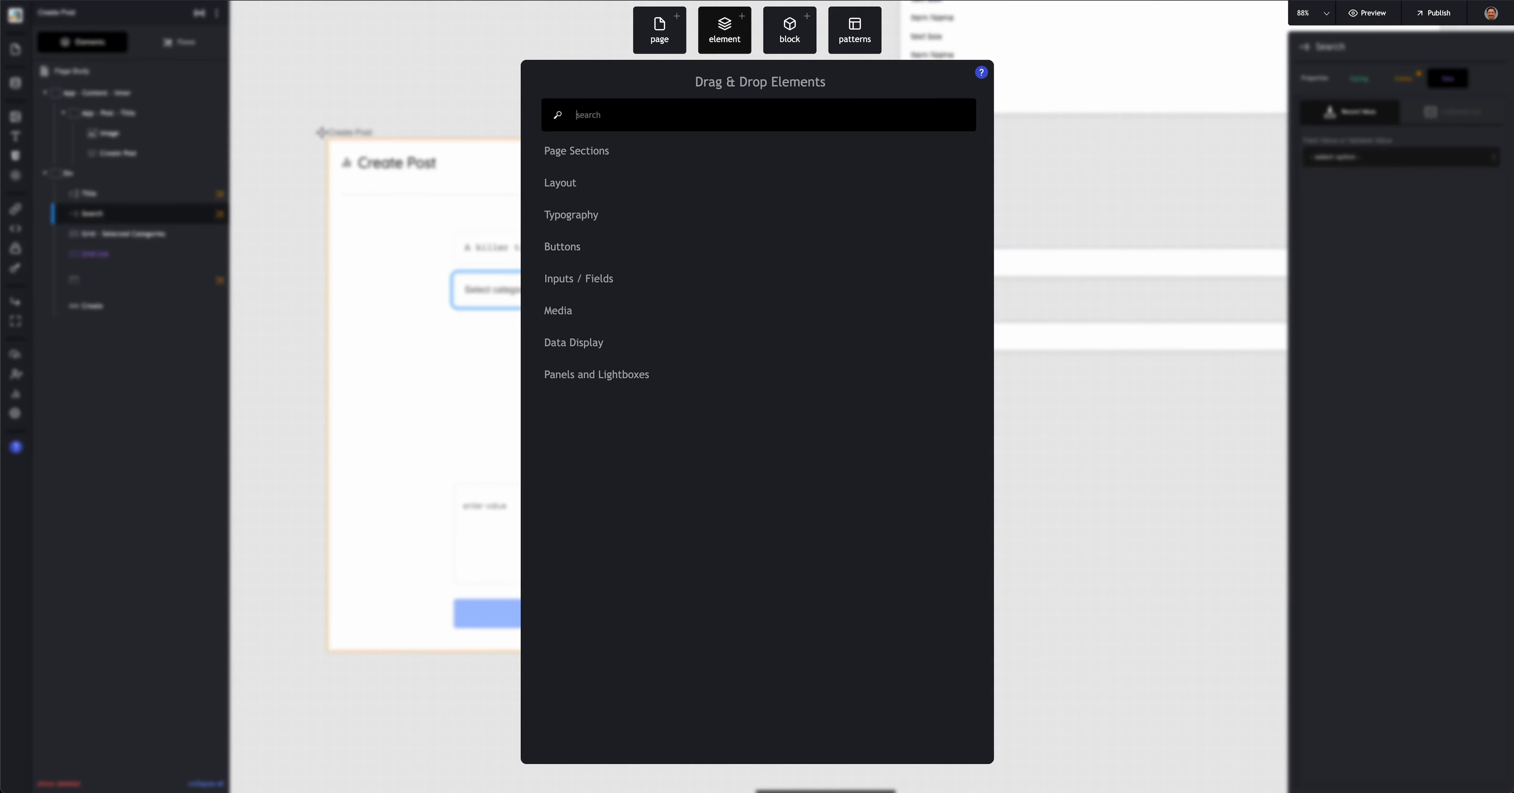
text(div)
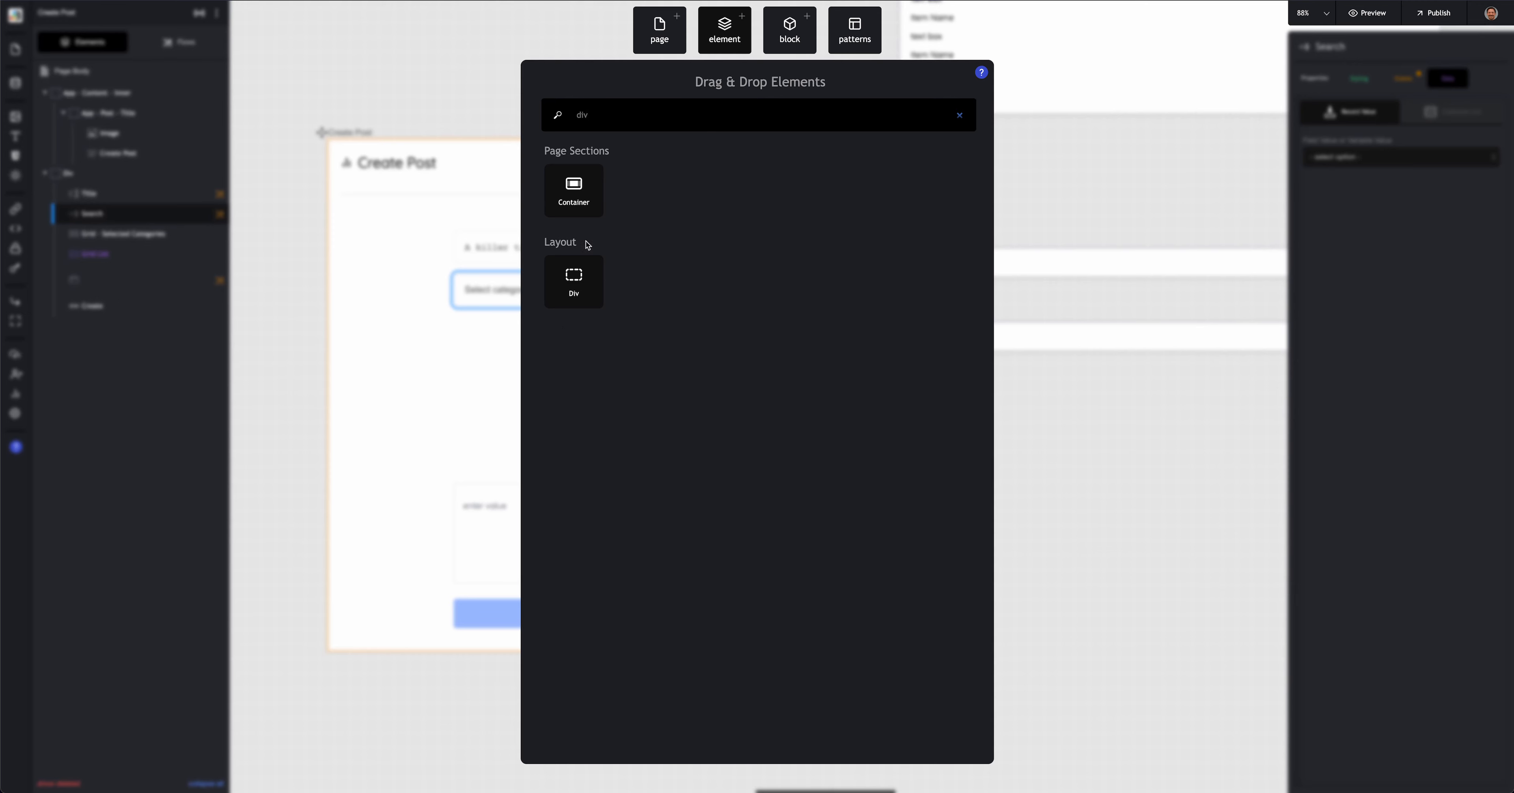
drag(578, 277, 153, 226)
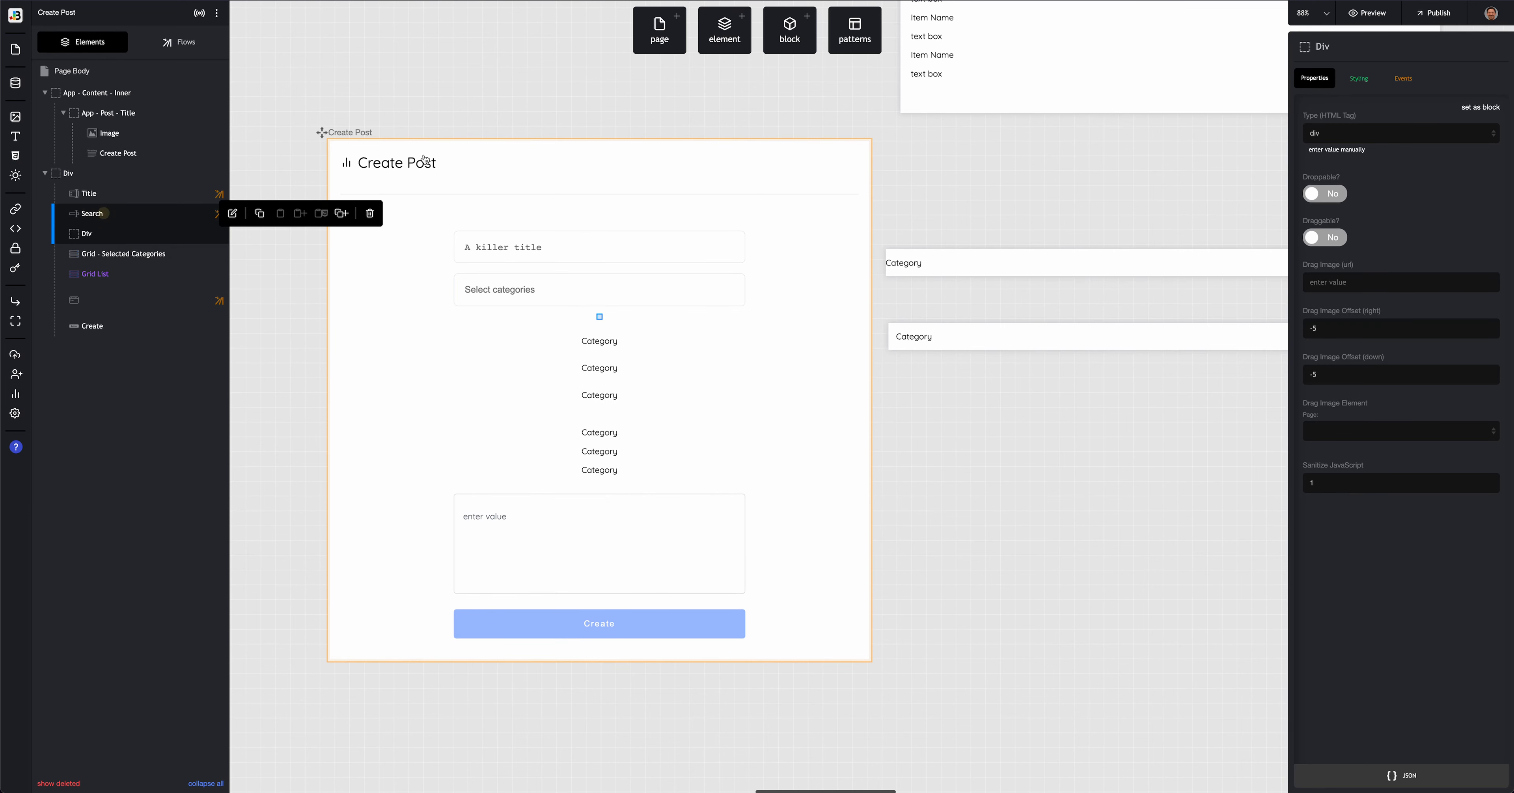
Step: Copy all the CSS of the Website - Input style class used by the Search element
click(100, 213)
click(1358, 78)
click(1334, 129)
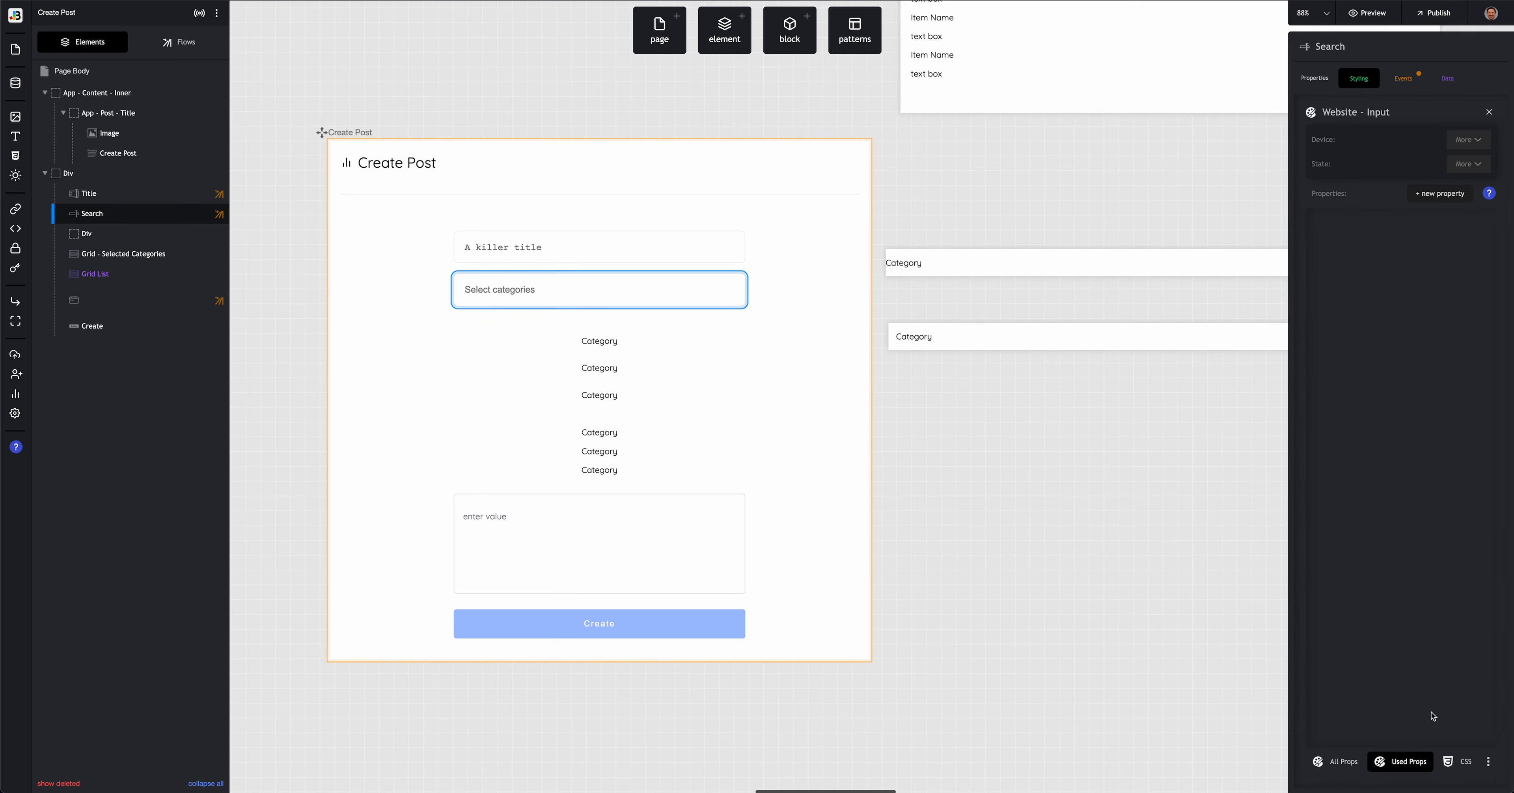
click(1466, 764)
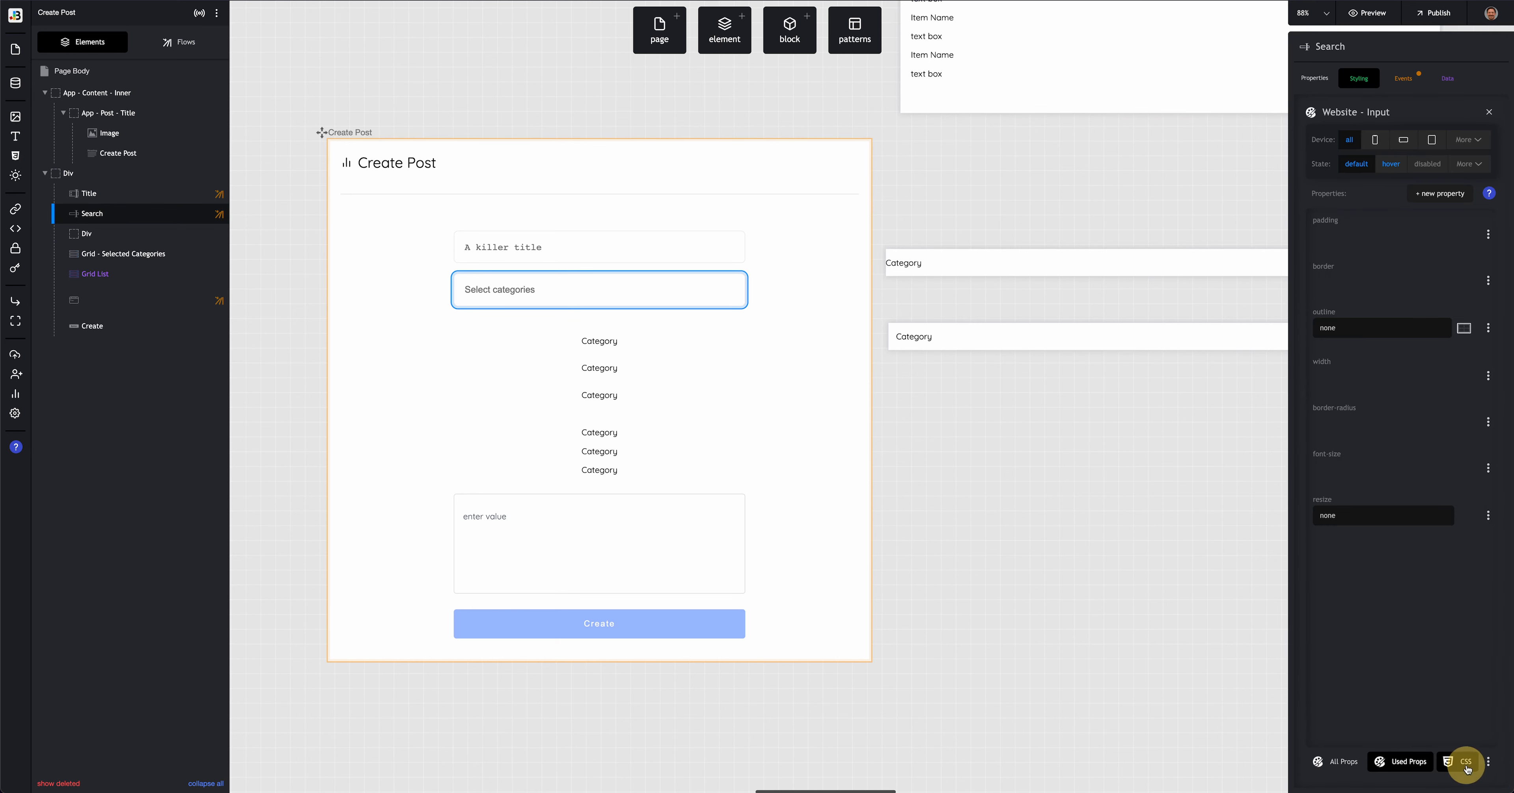
click(1406, 331)
drag(1406, 332, 1323, 217)
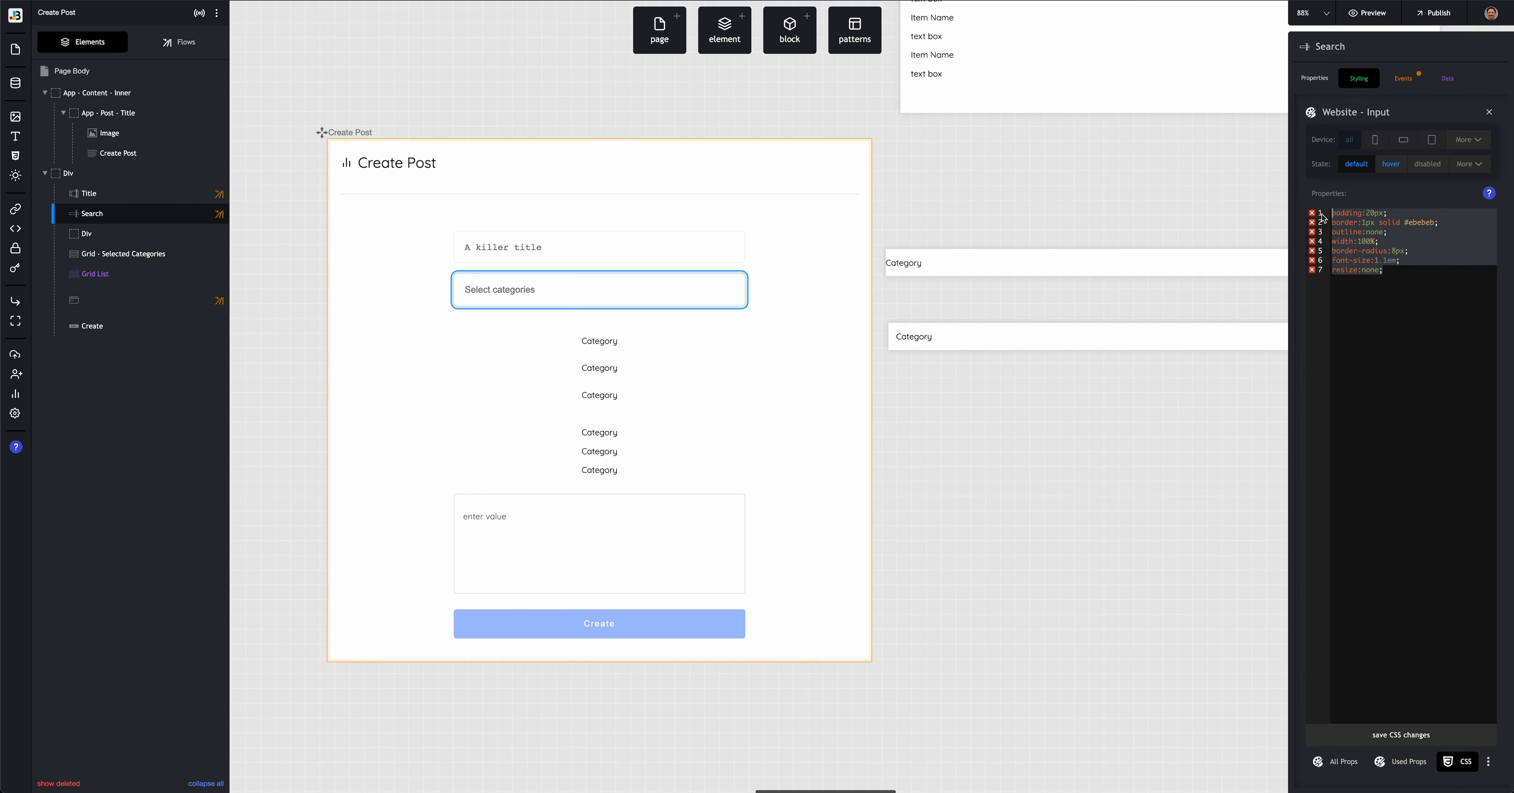
Step: Rename the new Div below Search to Selected Categories
click(88, 234)
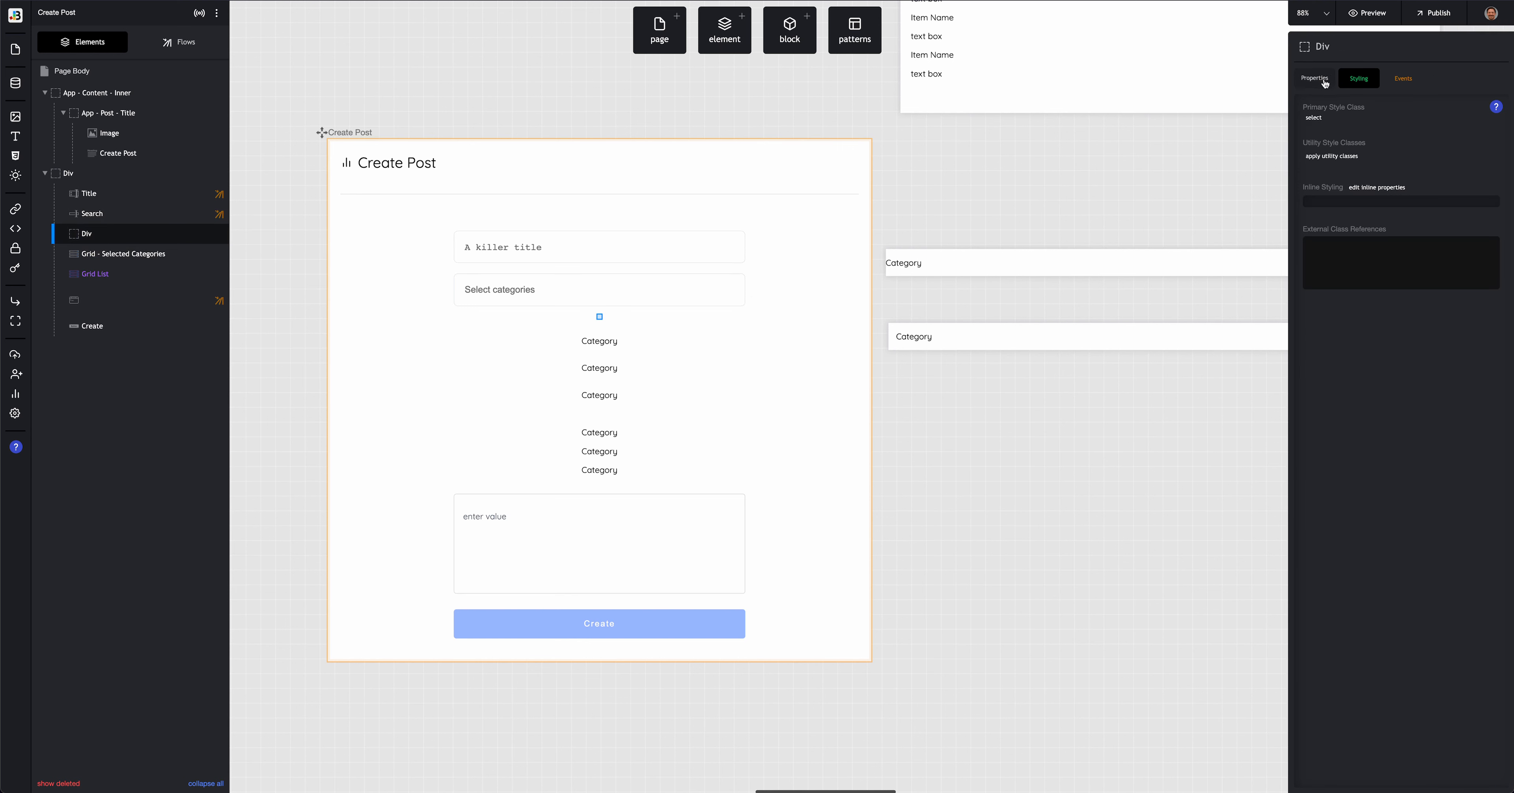
double_click(1323, 47)
text(Selected Categories)
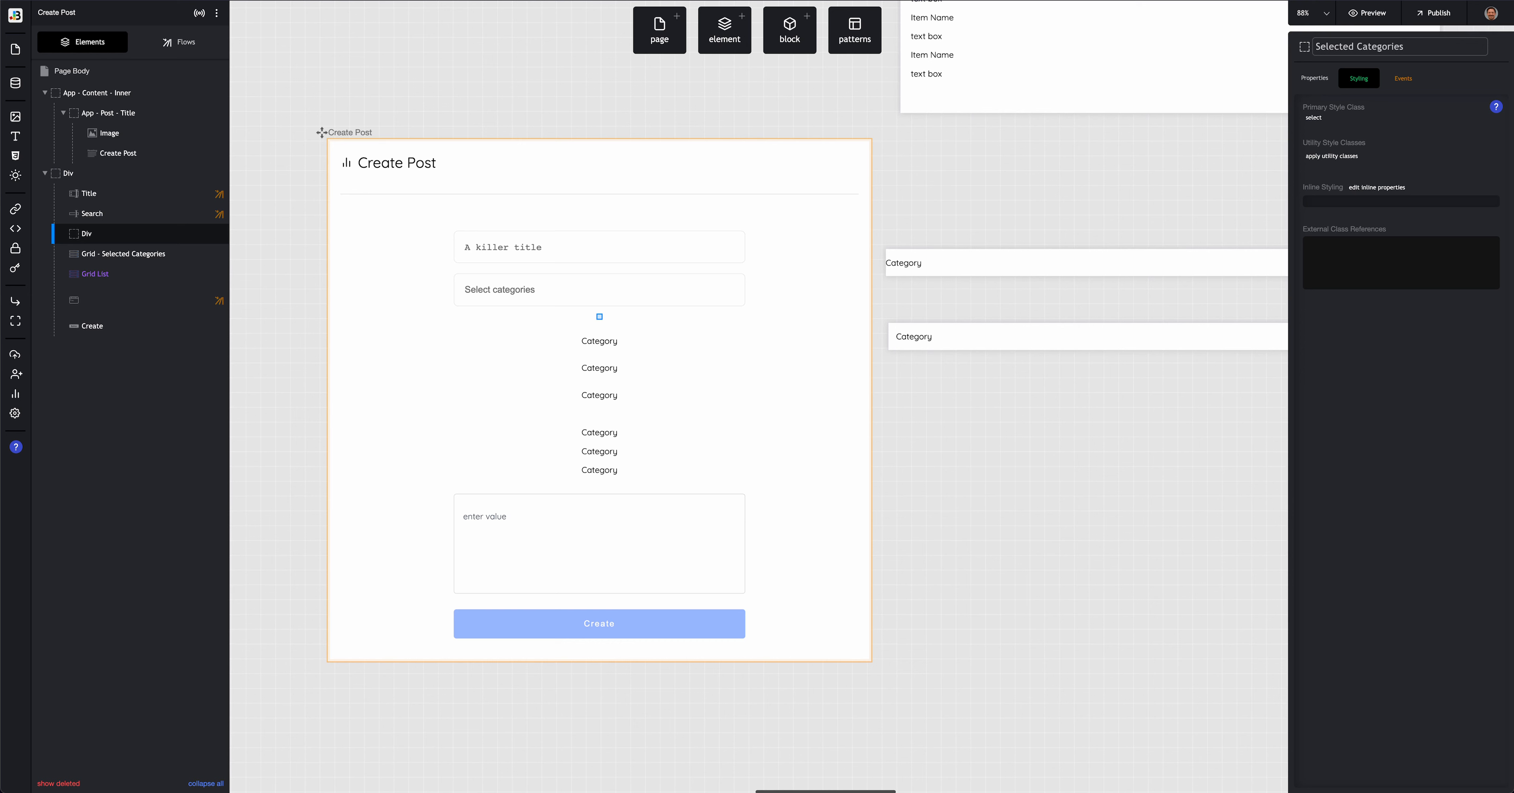
key(Return)
Step: Create a primary style class named Selected Categories - Outer for the Selected Categories div
click(1314, 118)
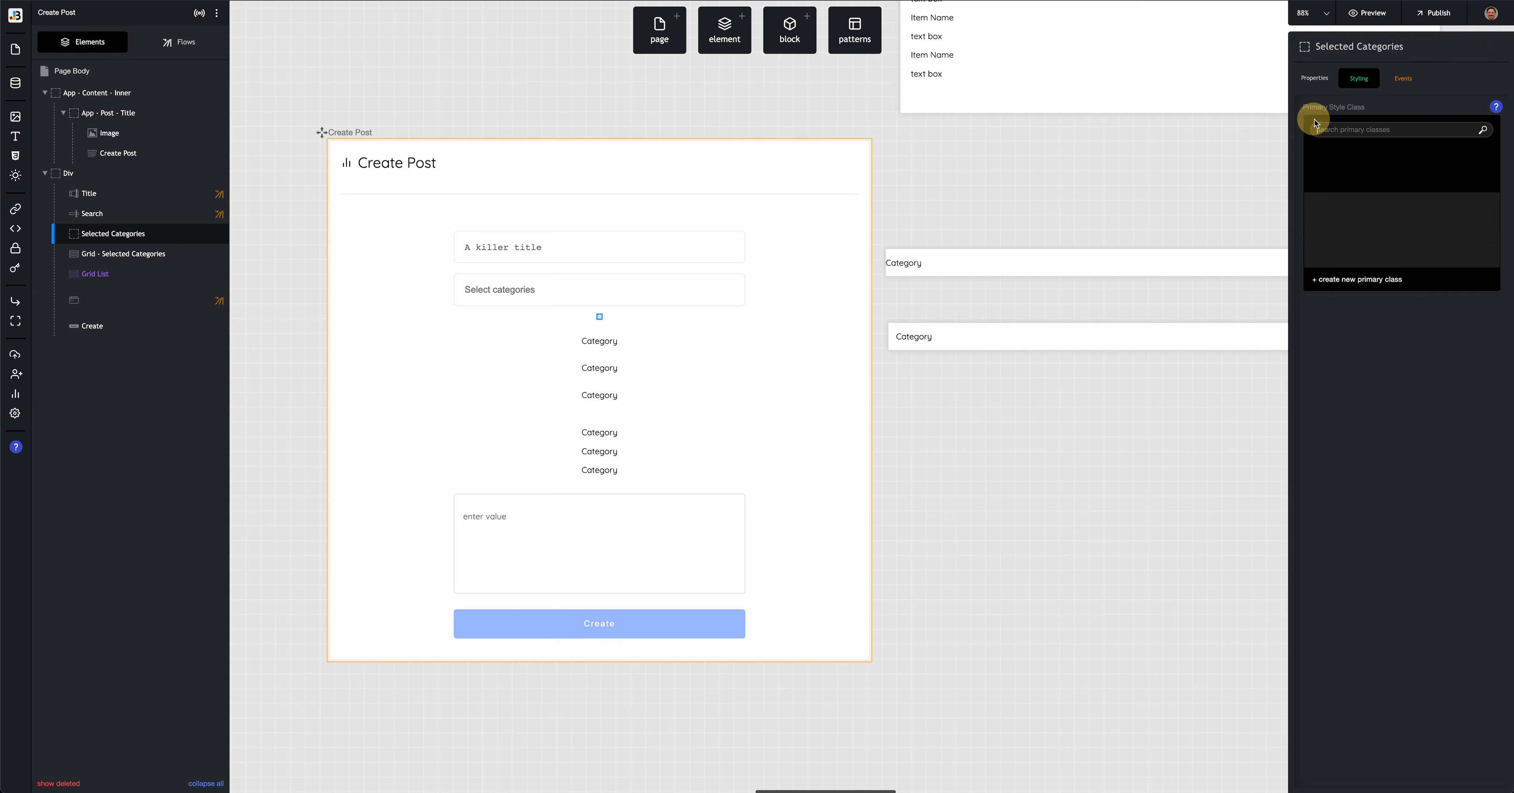
click(1361, 282)
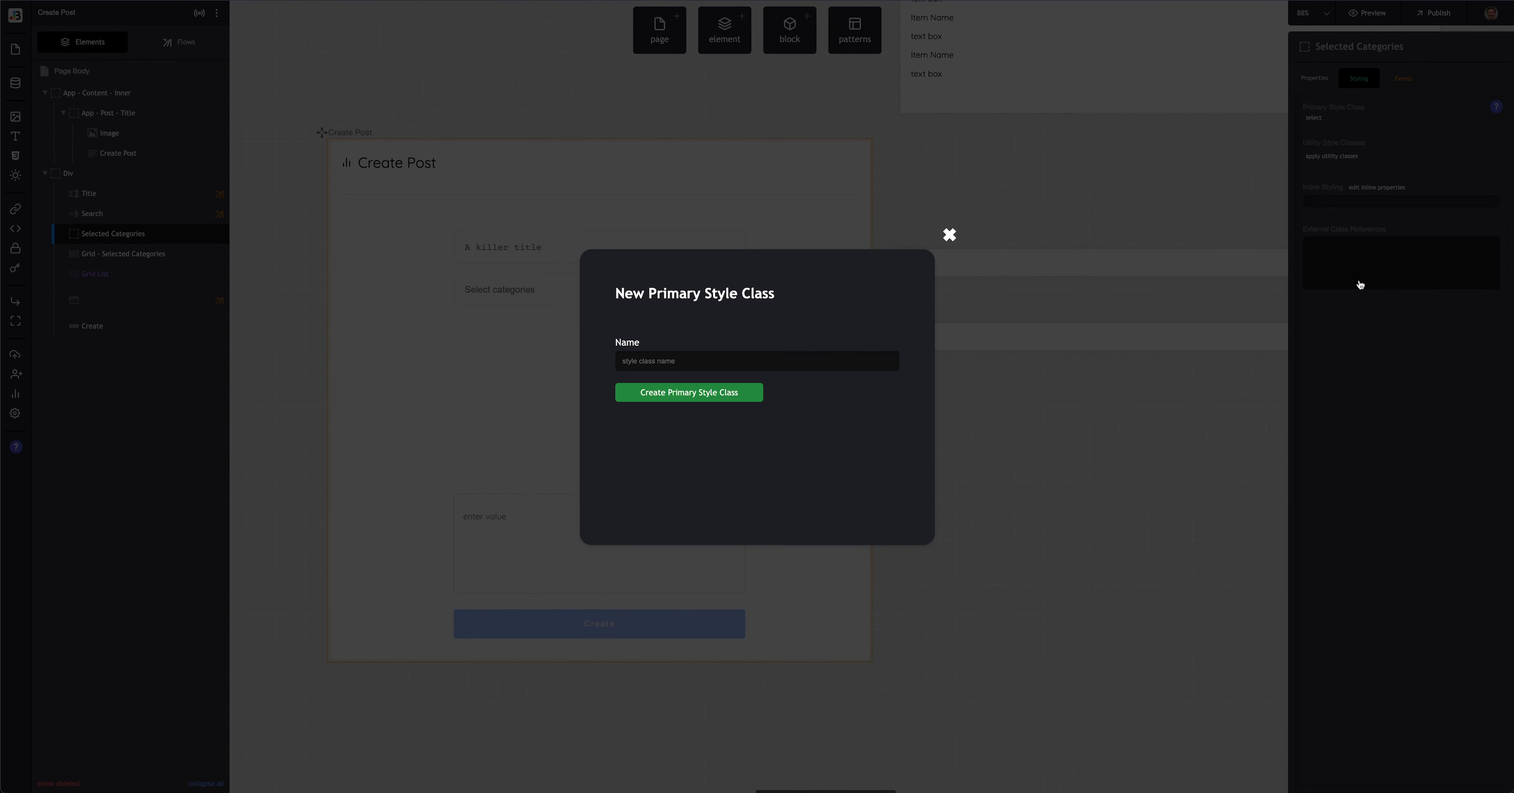
text(Selected)
text(Wrap)
key(Return)
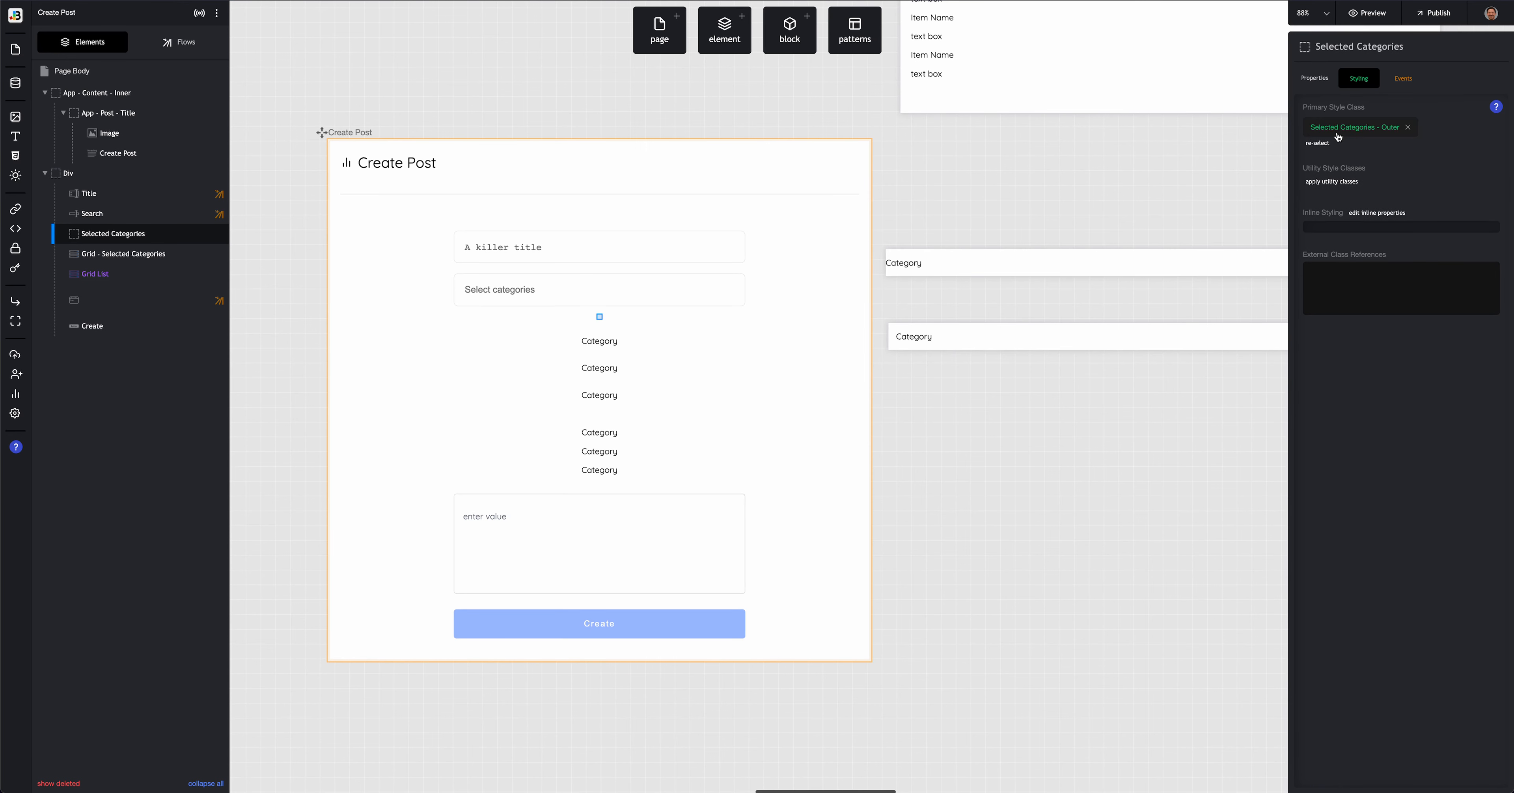
Step: Paste the copied input CSS into the Selected Categories - Outer style class
click(1338, 133)
click(1434, 194)
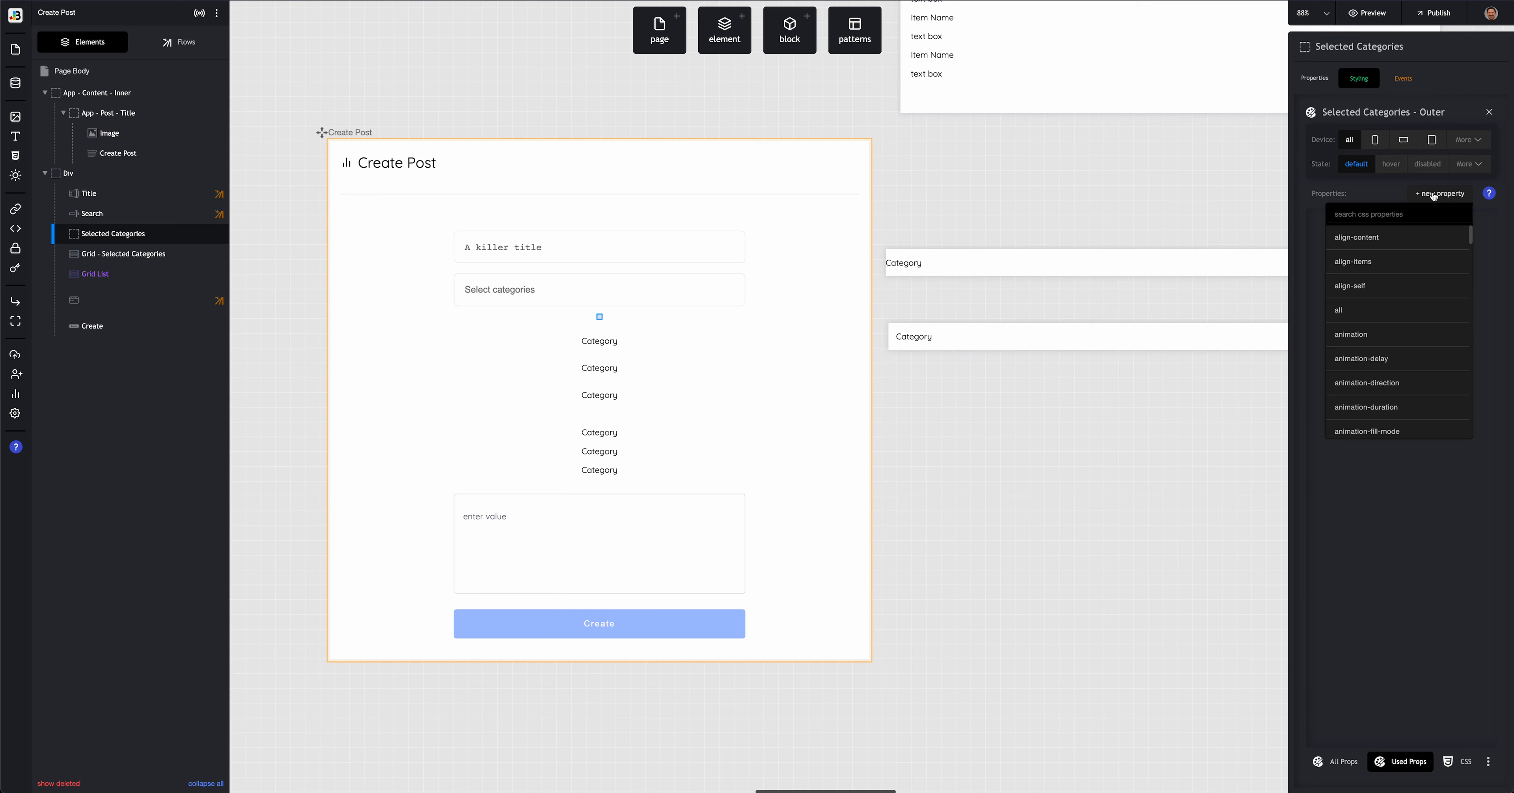
click(1458, 761)
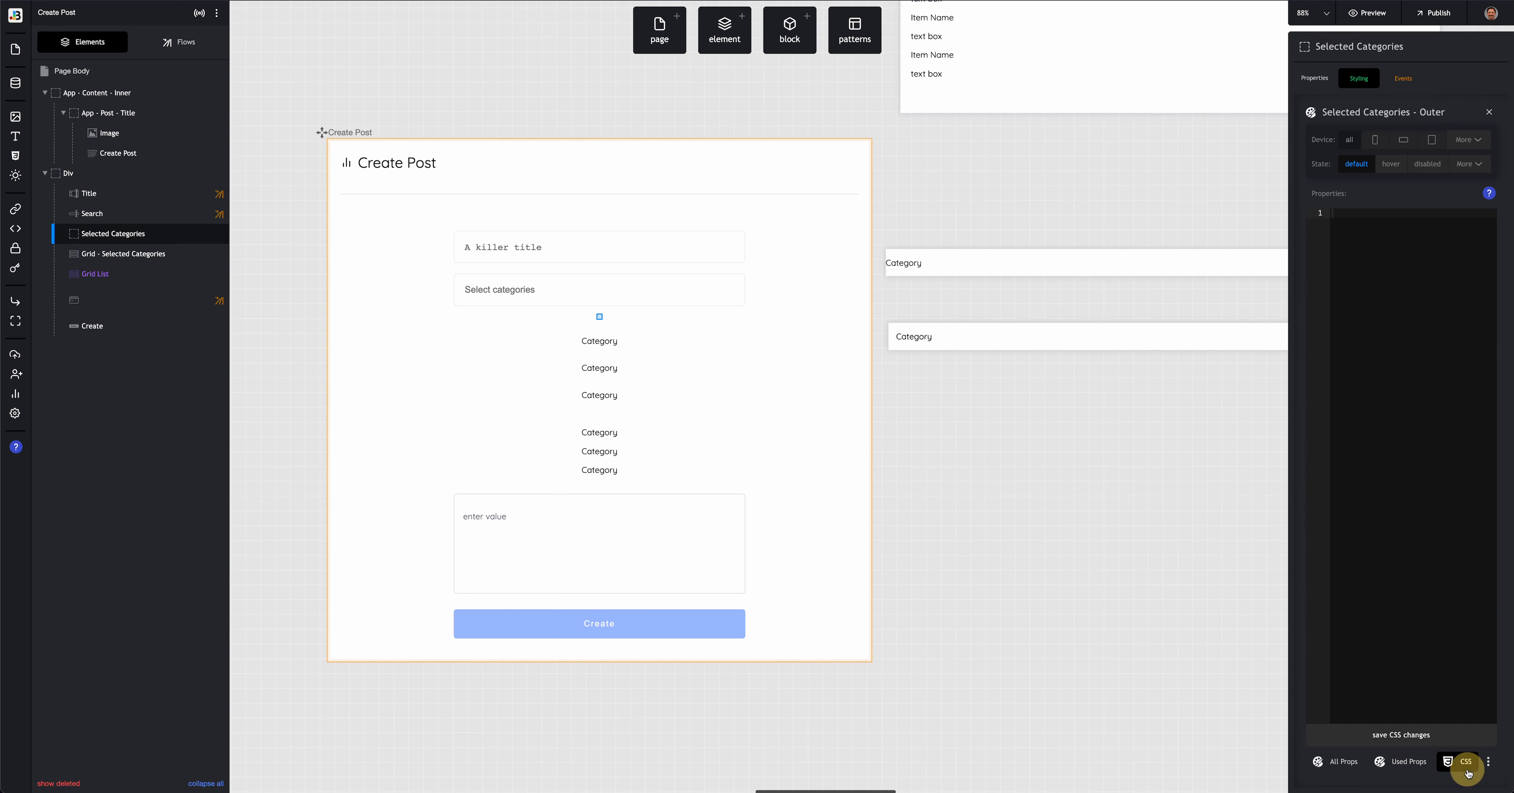
click(1411, 422)
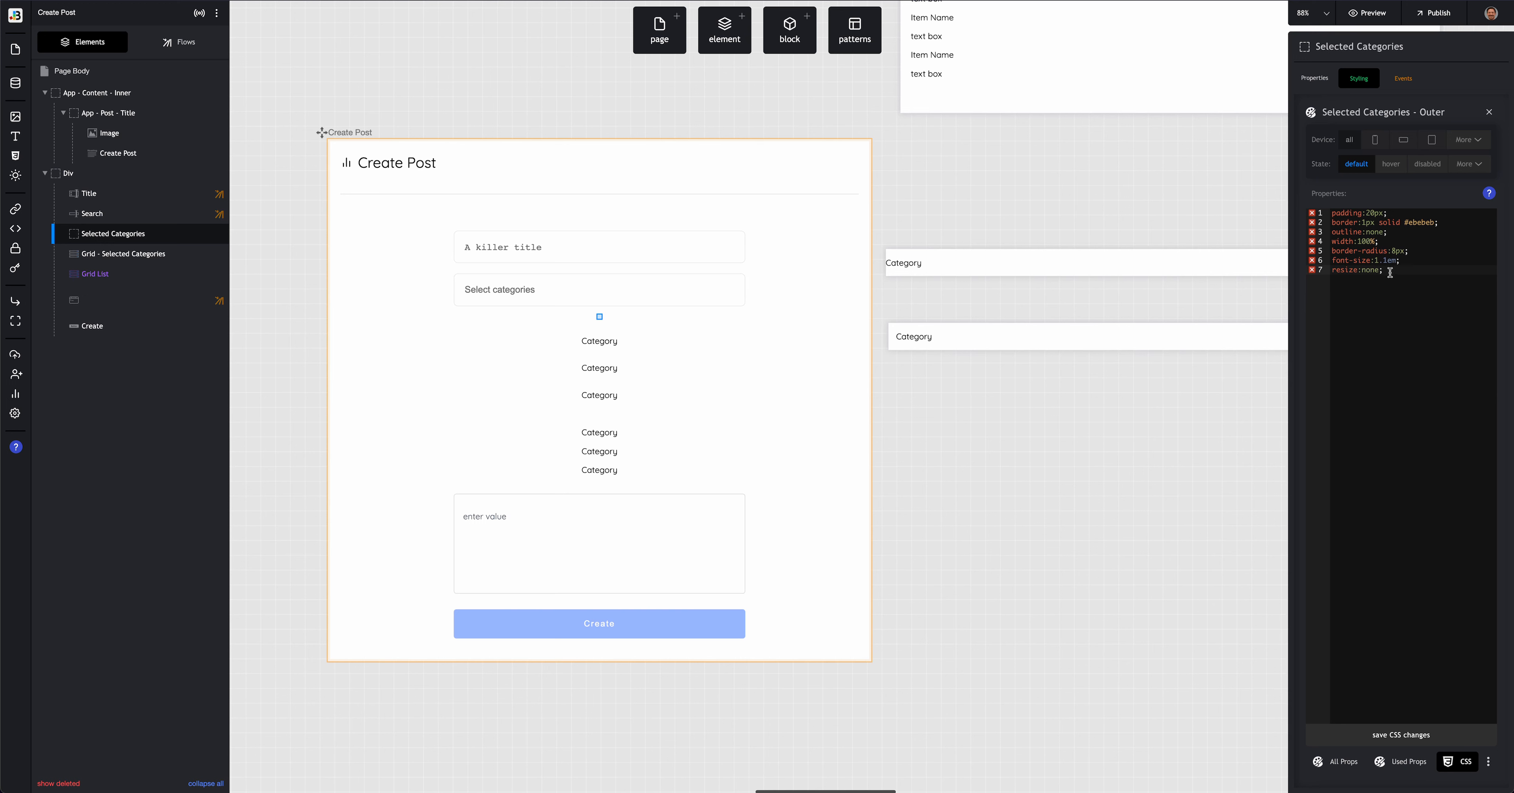
Step: Remove the font-size, resize and outline declarations from the Selected Categories - Outer CSS and save it
drag(1390, 272, 1335, 262)
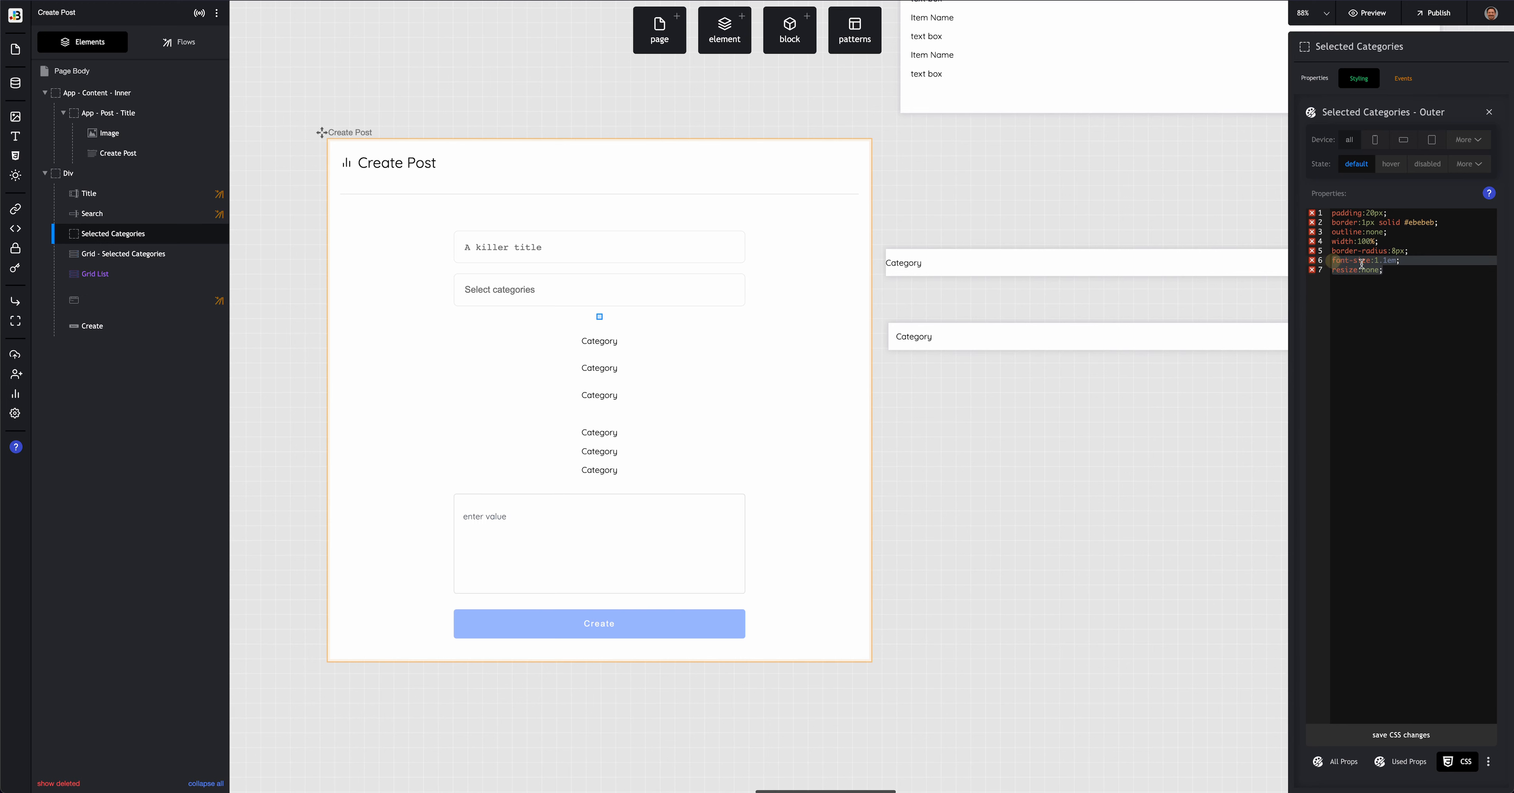
key(BackSpace)
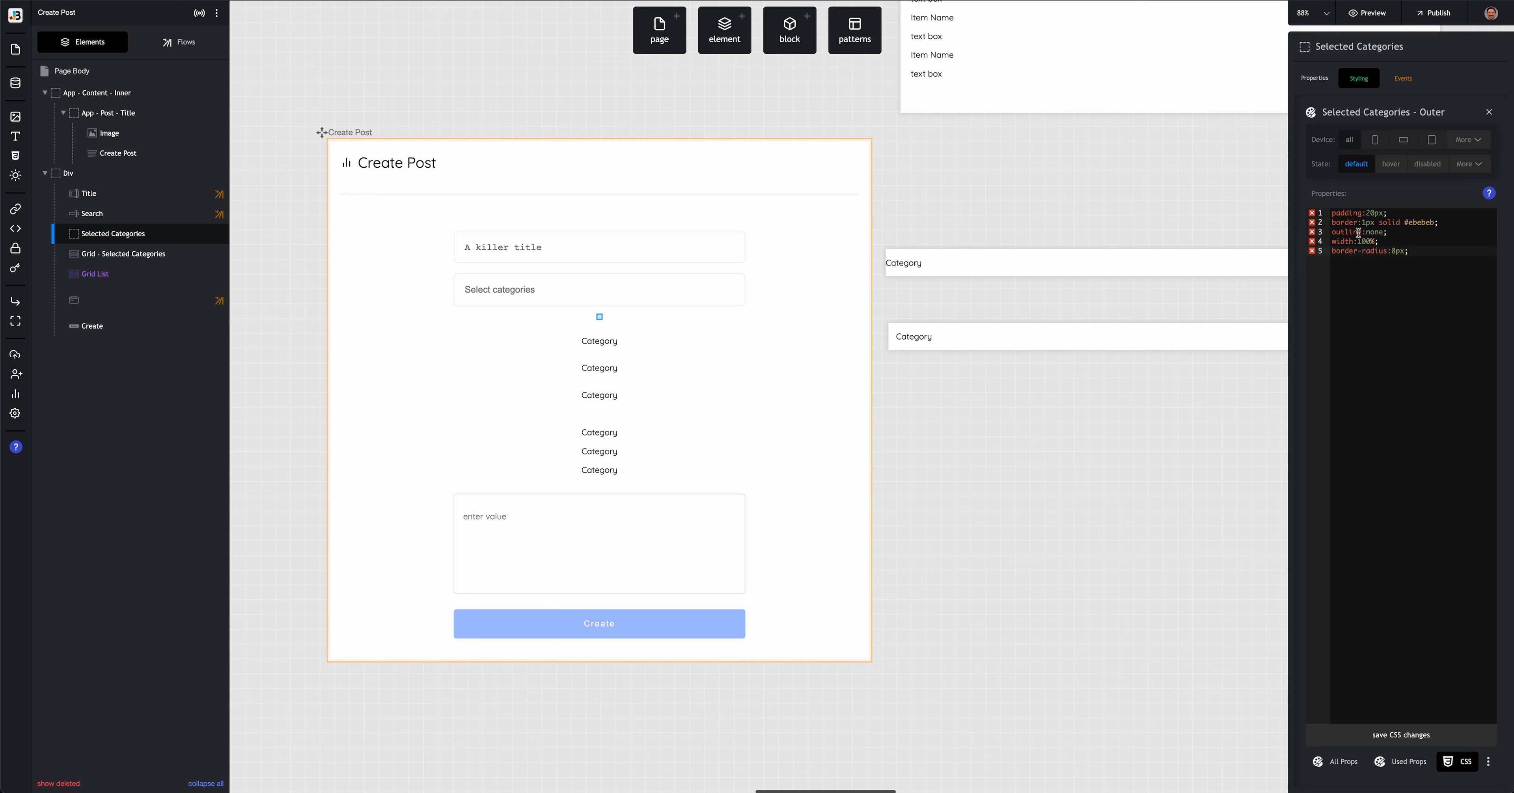
triple_click(1356, 232)
key(BackSpace)
click(1410, 743)
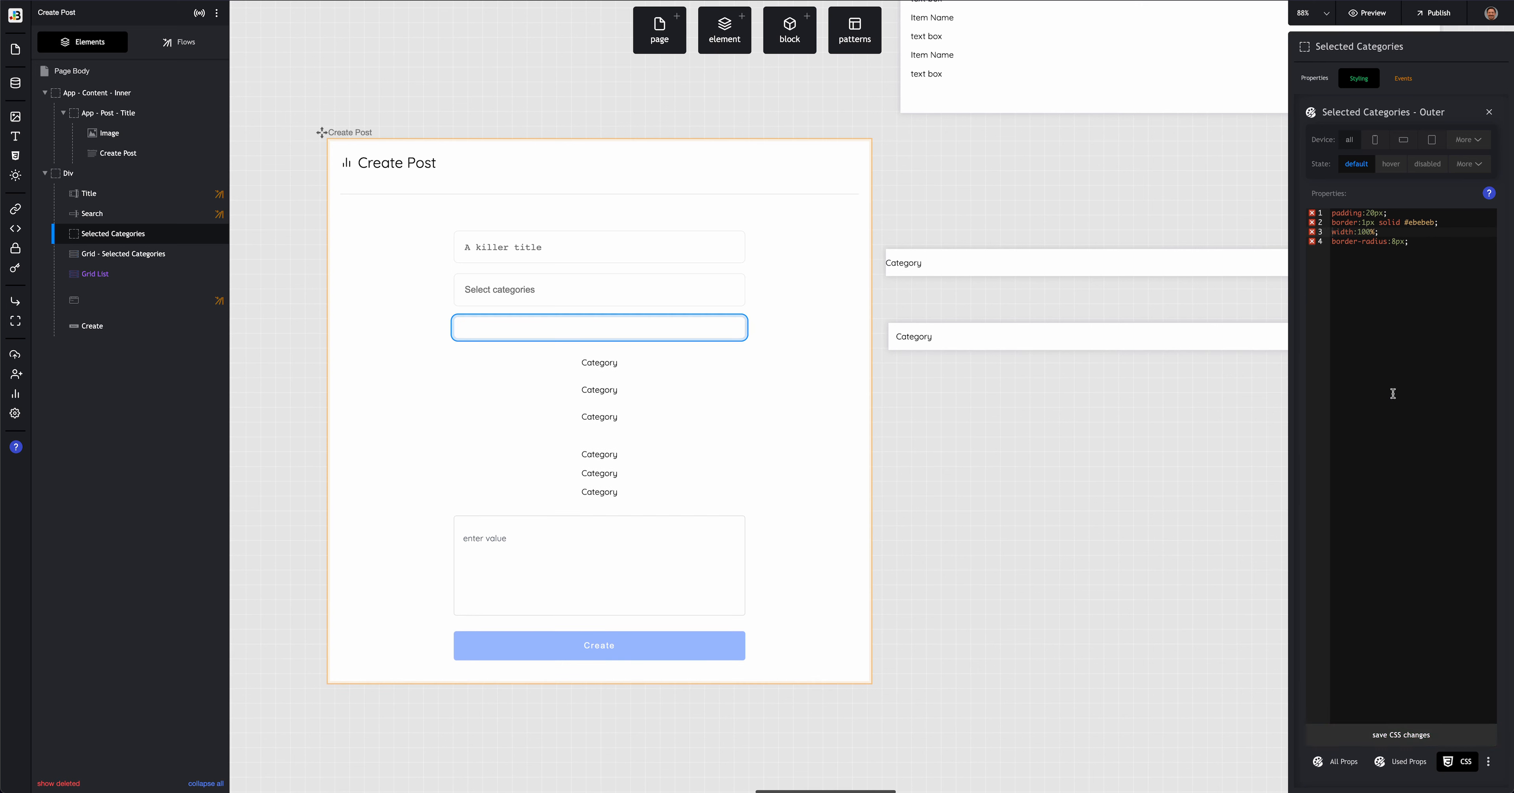
Step: Nest Grid - Selected Categories inside the Selected Categories div and select the grid
mouse_move(137, 263)
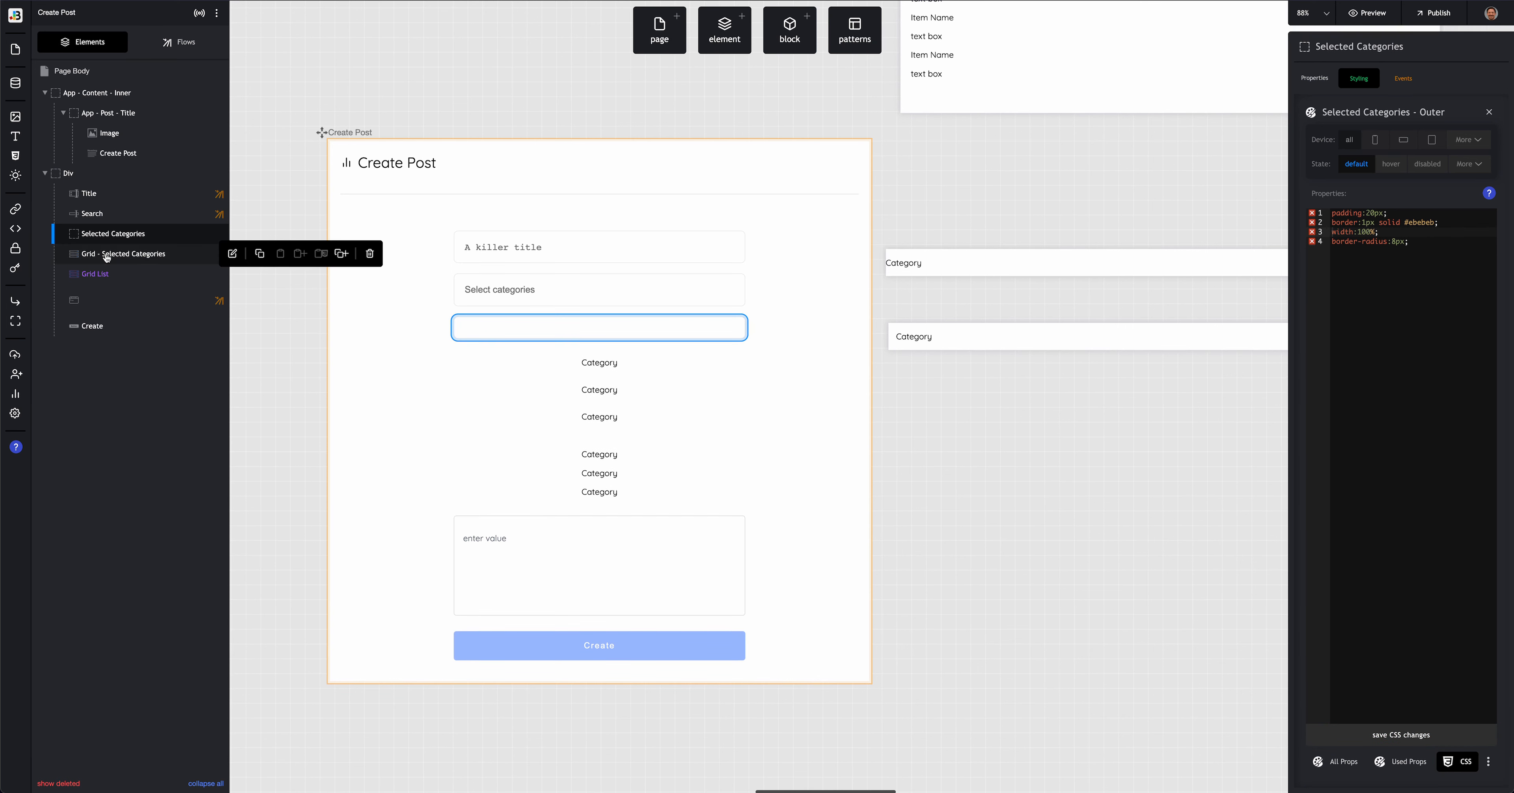
drag(105, 254, 140, 238)
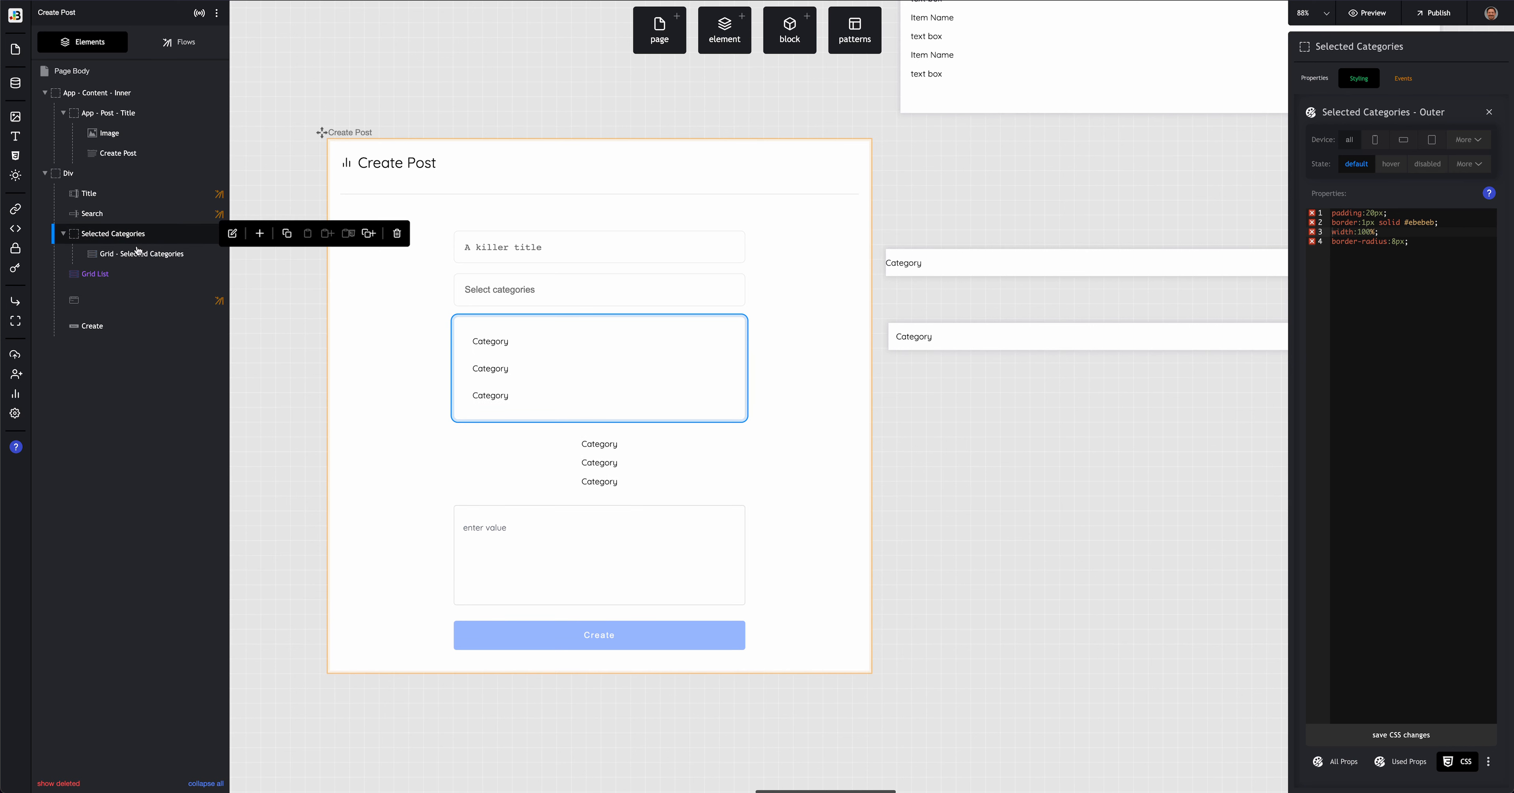
click(147, 250)
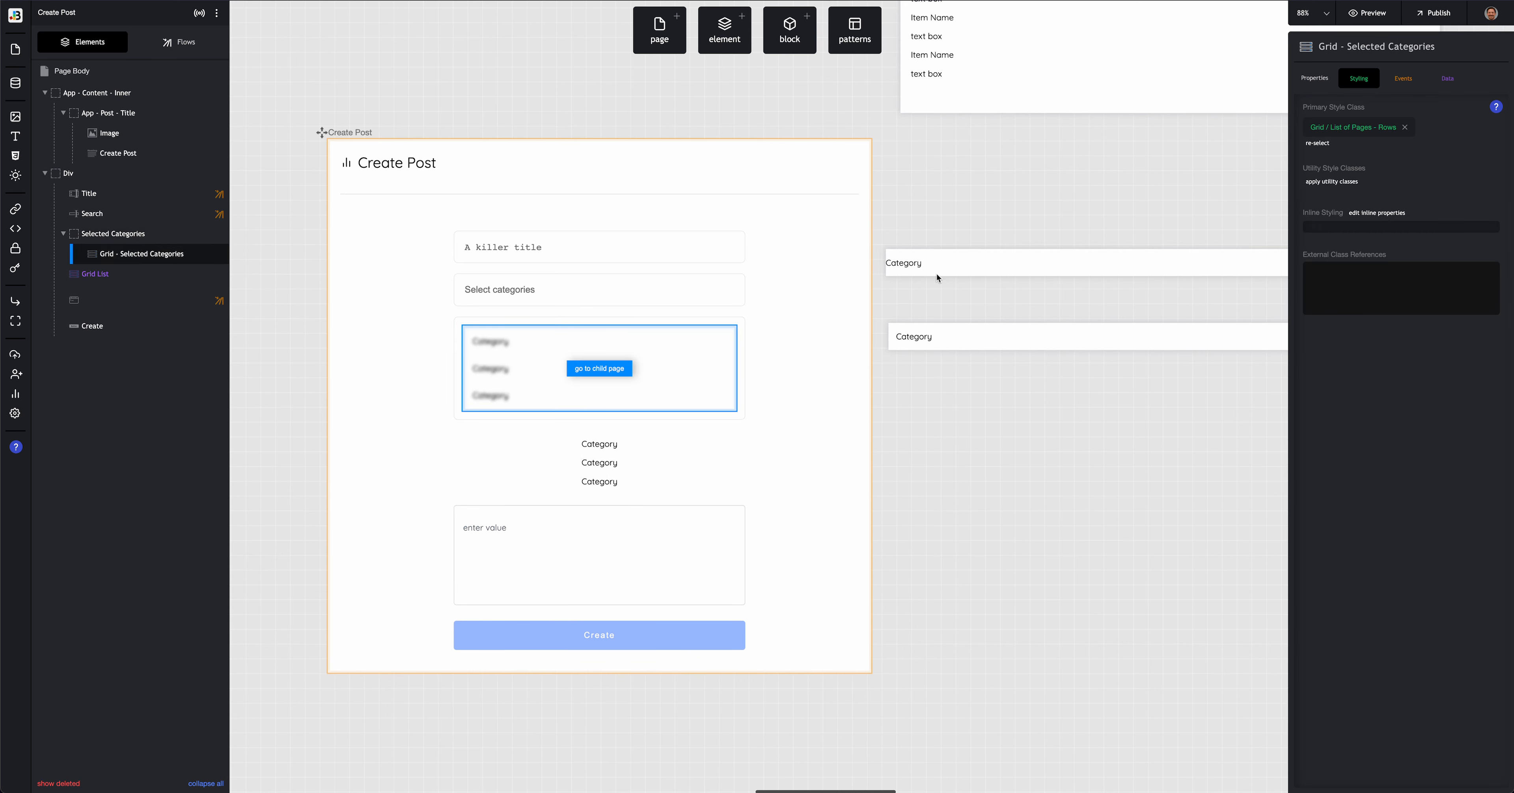
click(1342, 183)
text(fle)
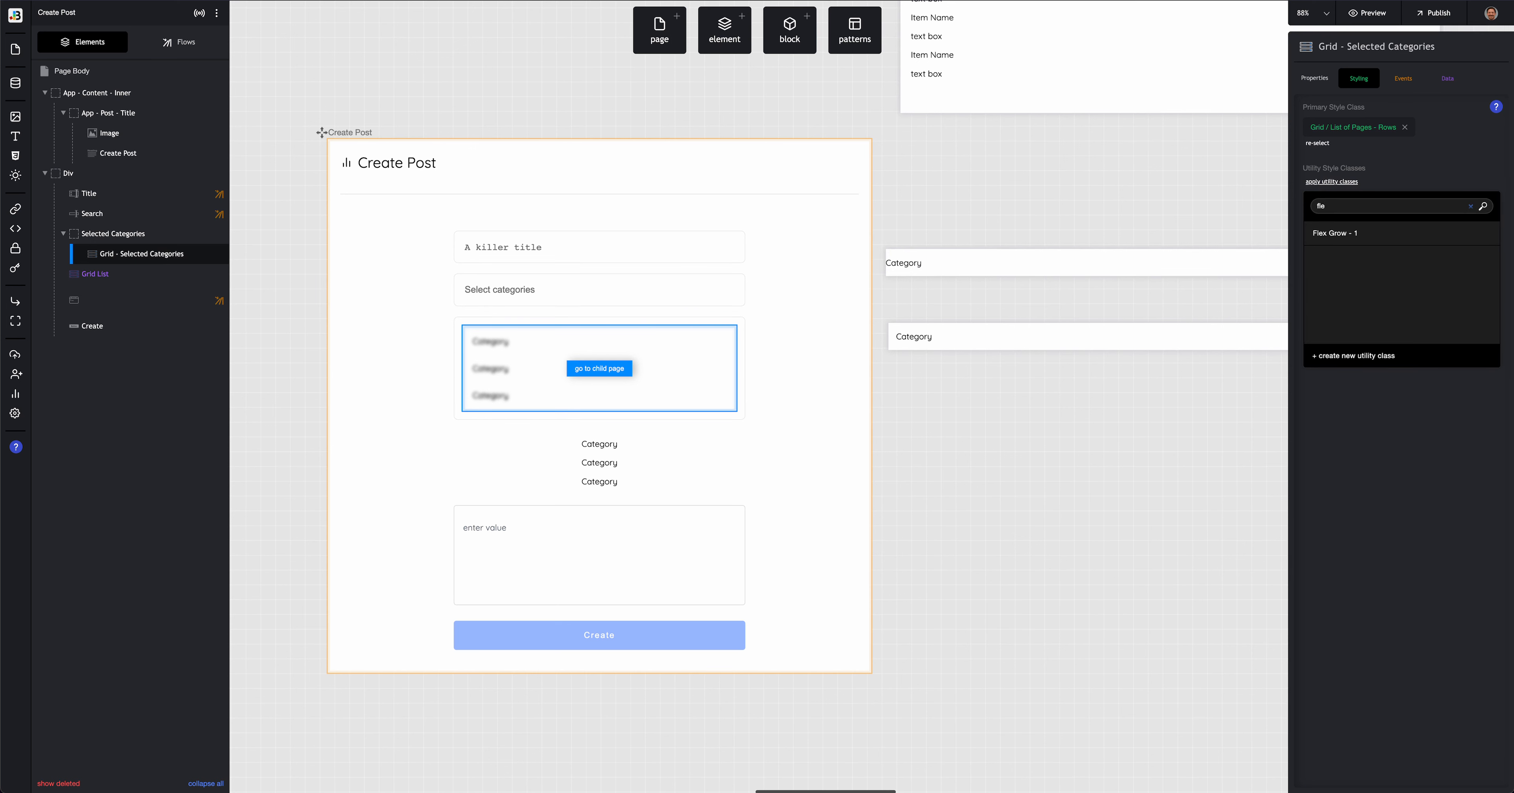
key(BackSpace)
key(BackSpace)
key(BackSpace)
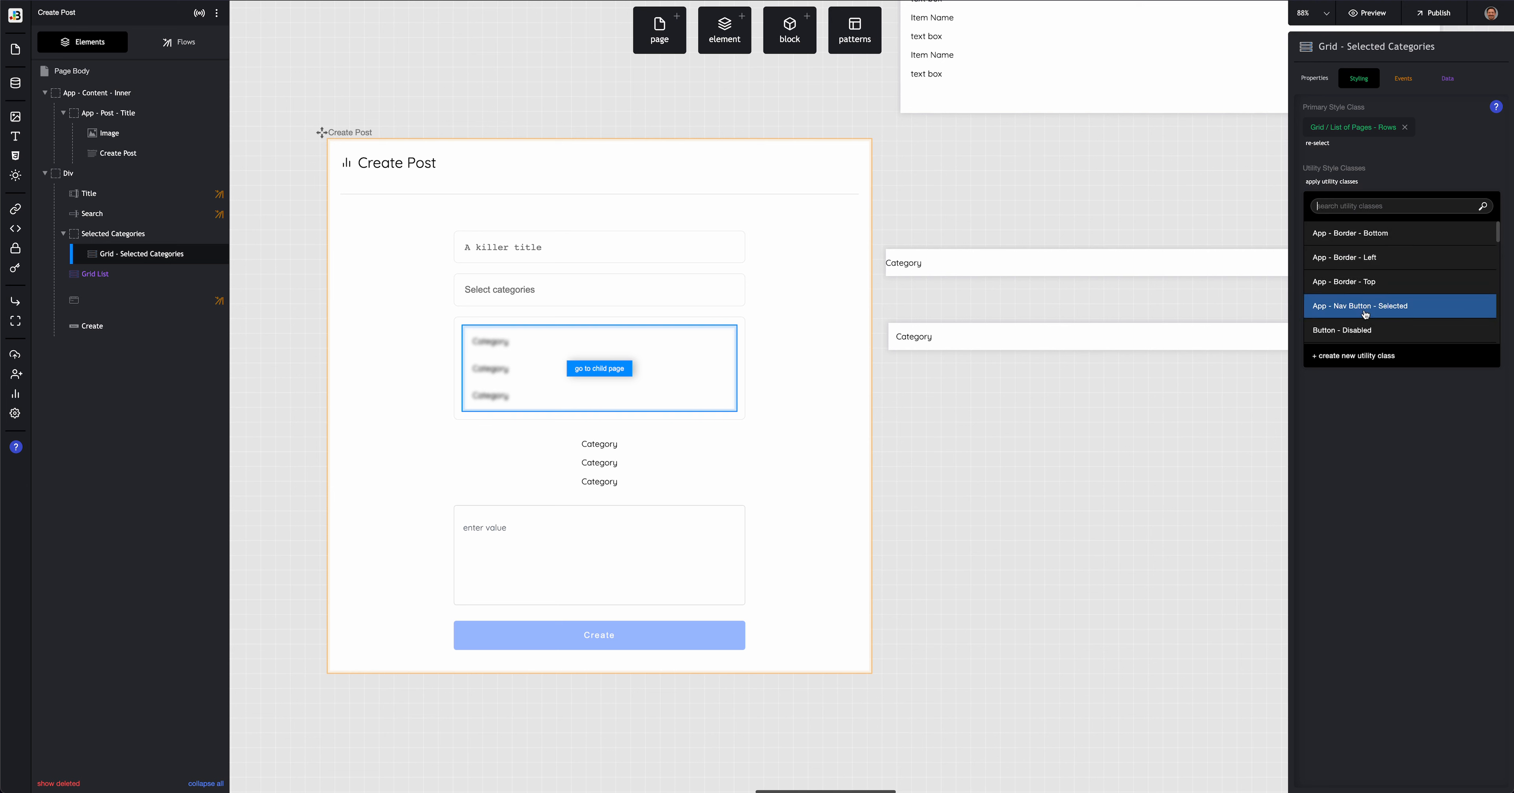
click(1361, 128)
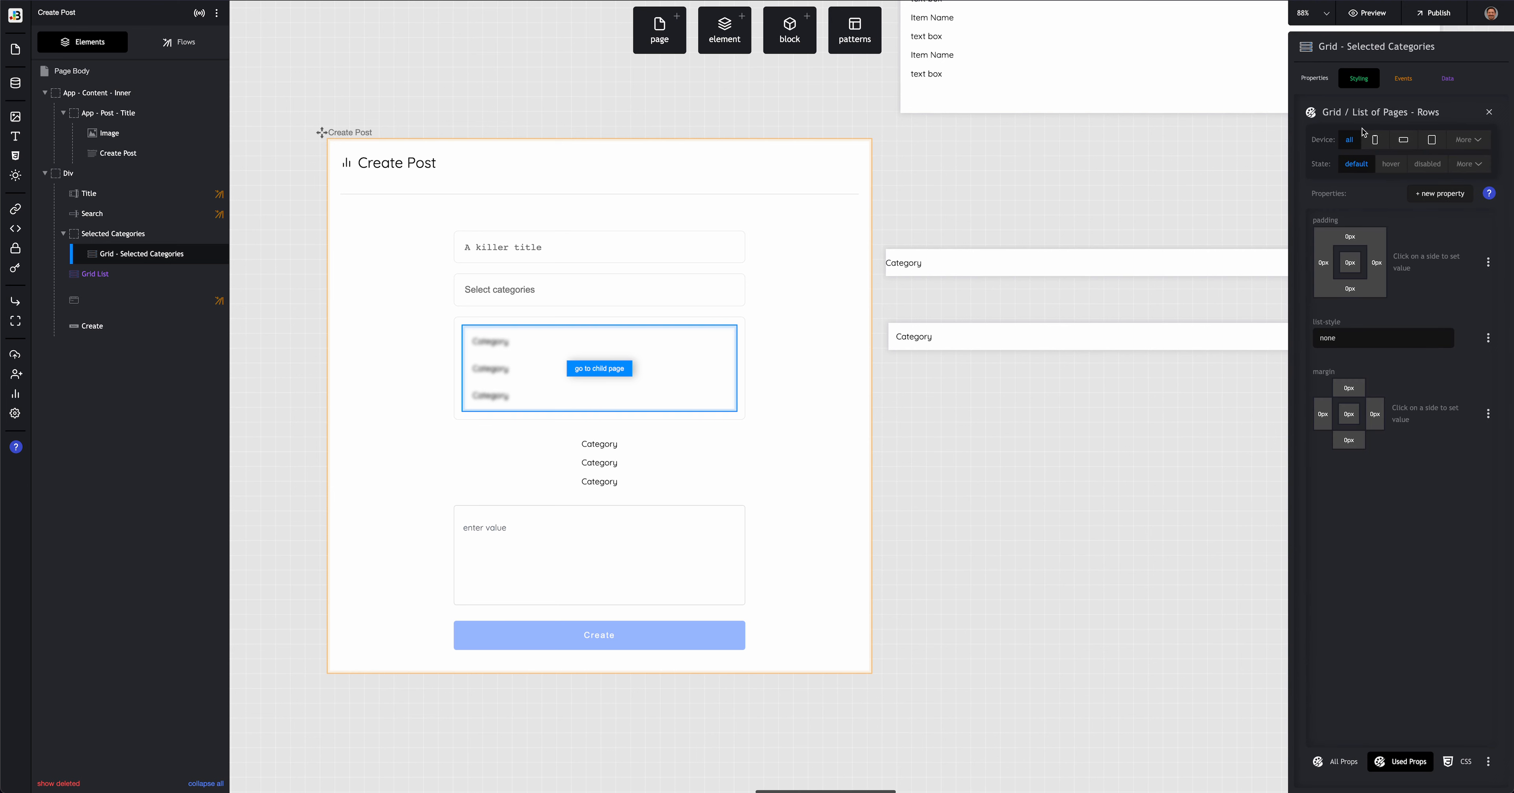
click(1359, 81)
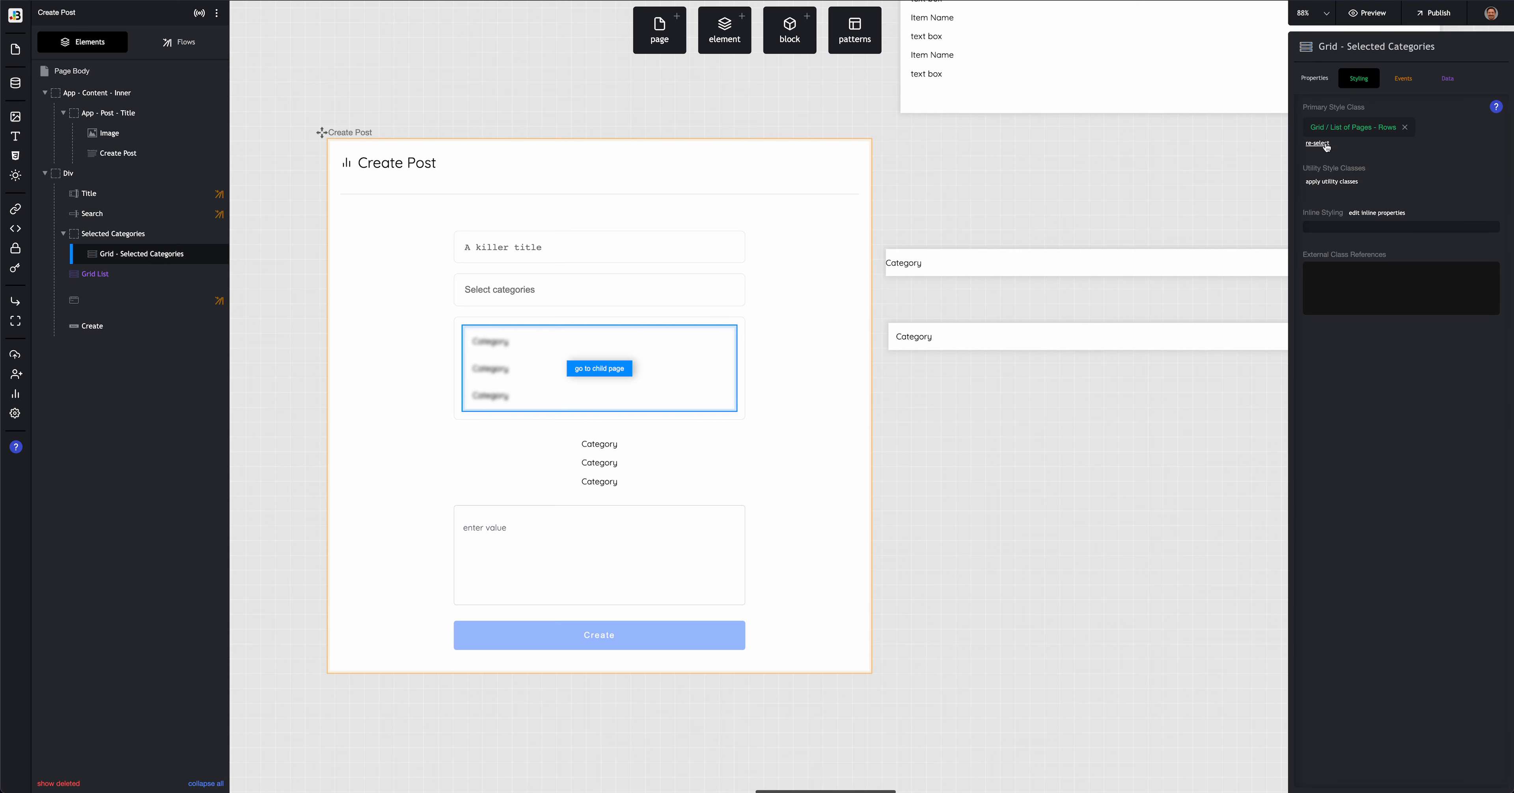
Step: Copy all the CSS of the grid's Grid / List of Pages - Rows style class
click(1352, 125)
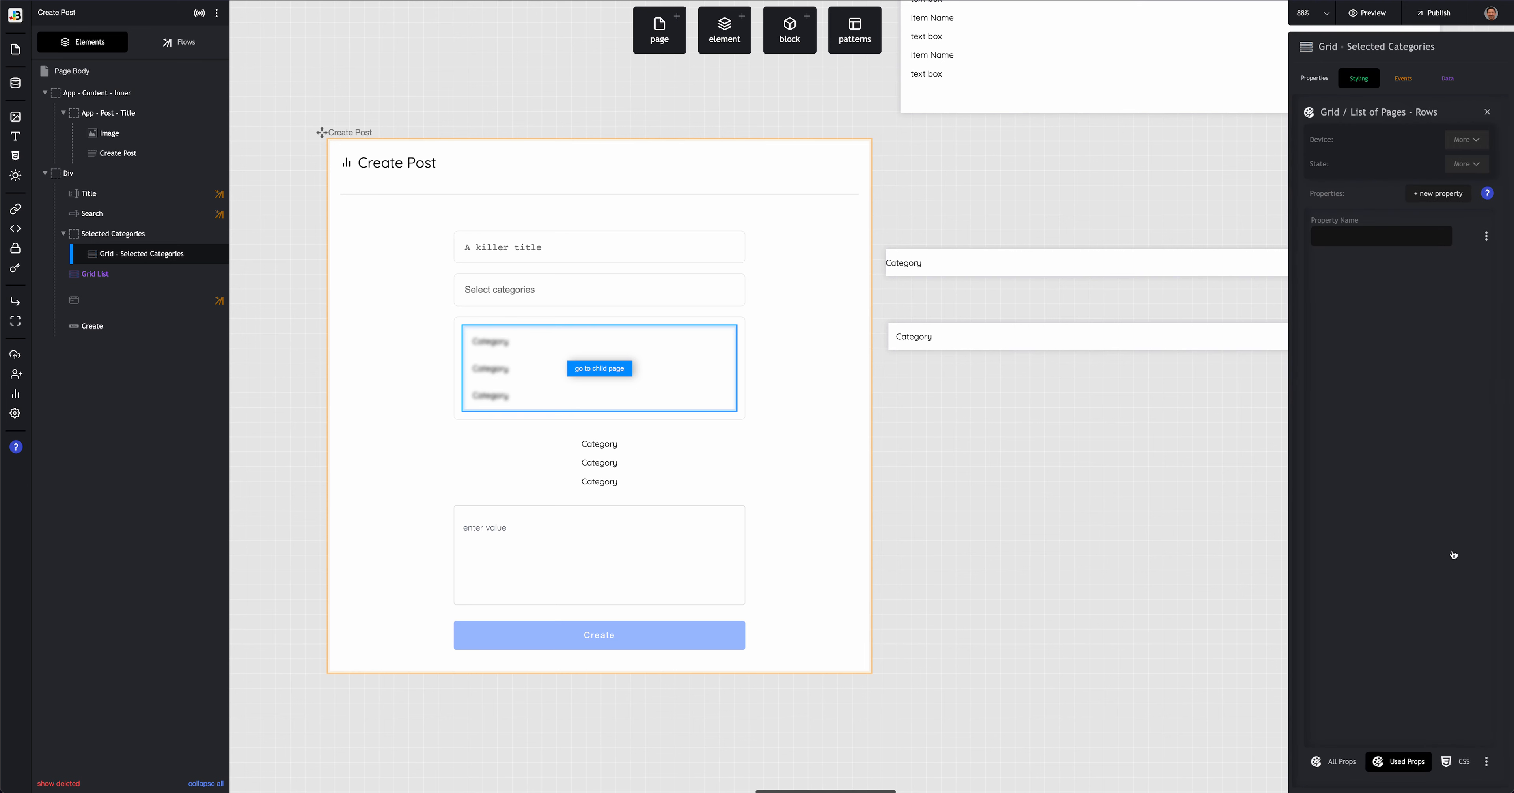
click(1458, 760)
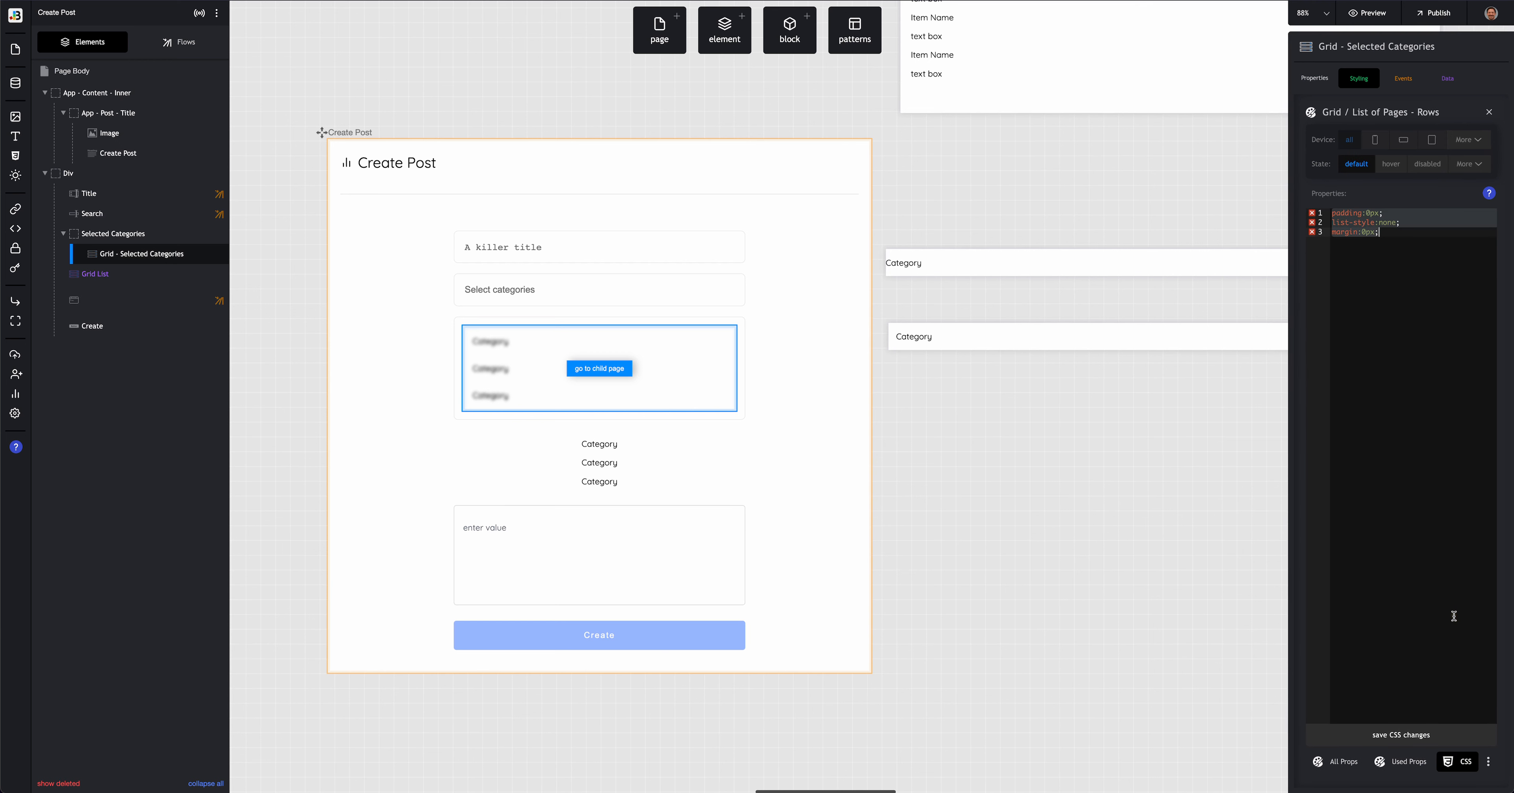
click(1357, 79)
Step: Create a new primary style class named Grid - Selected Categories for the selected grid
click(1315, 145)
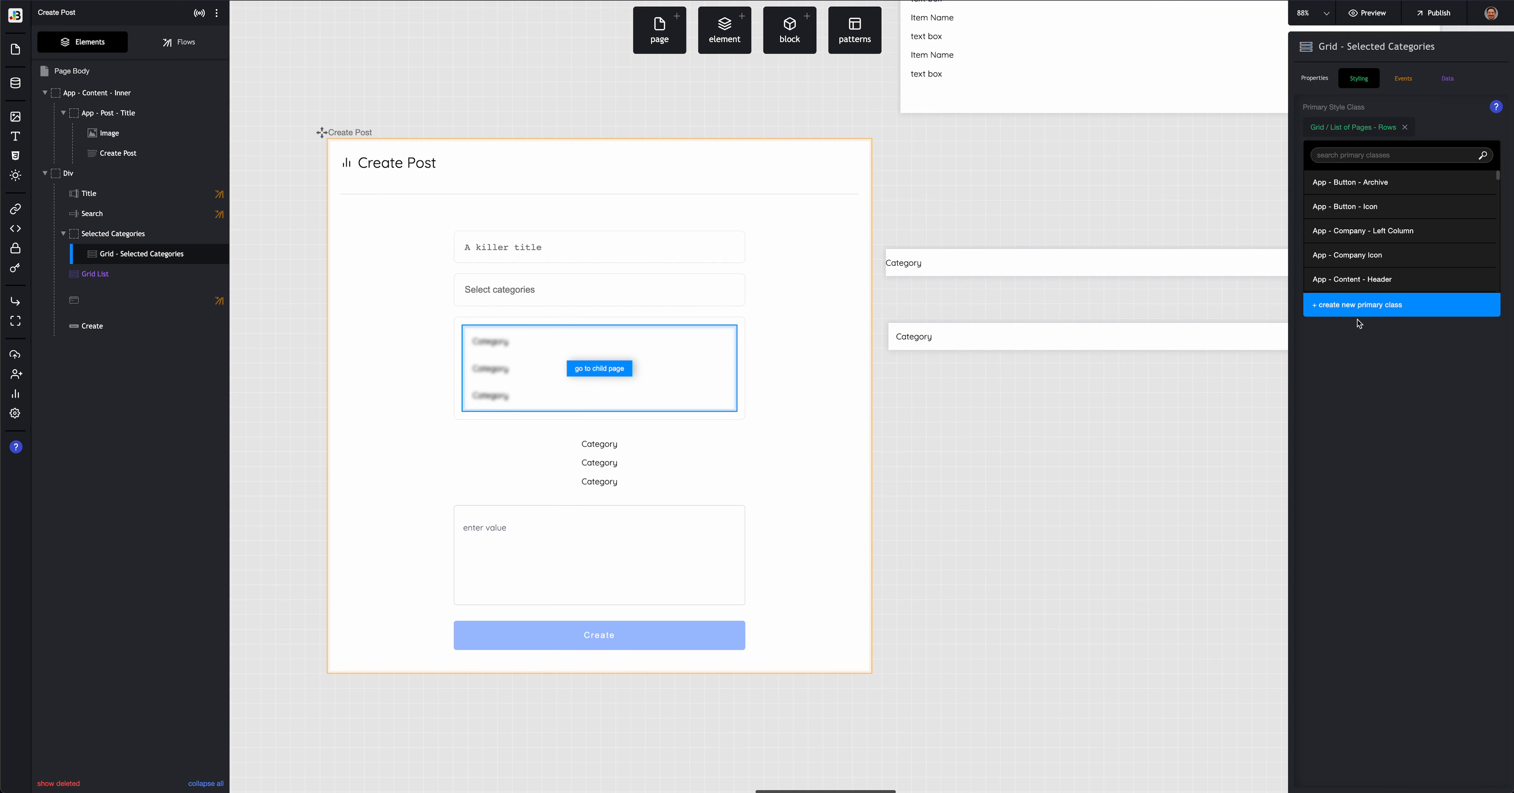
click(1319, 144)
click(1318, 145)
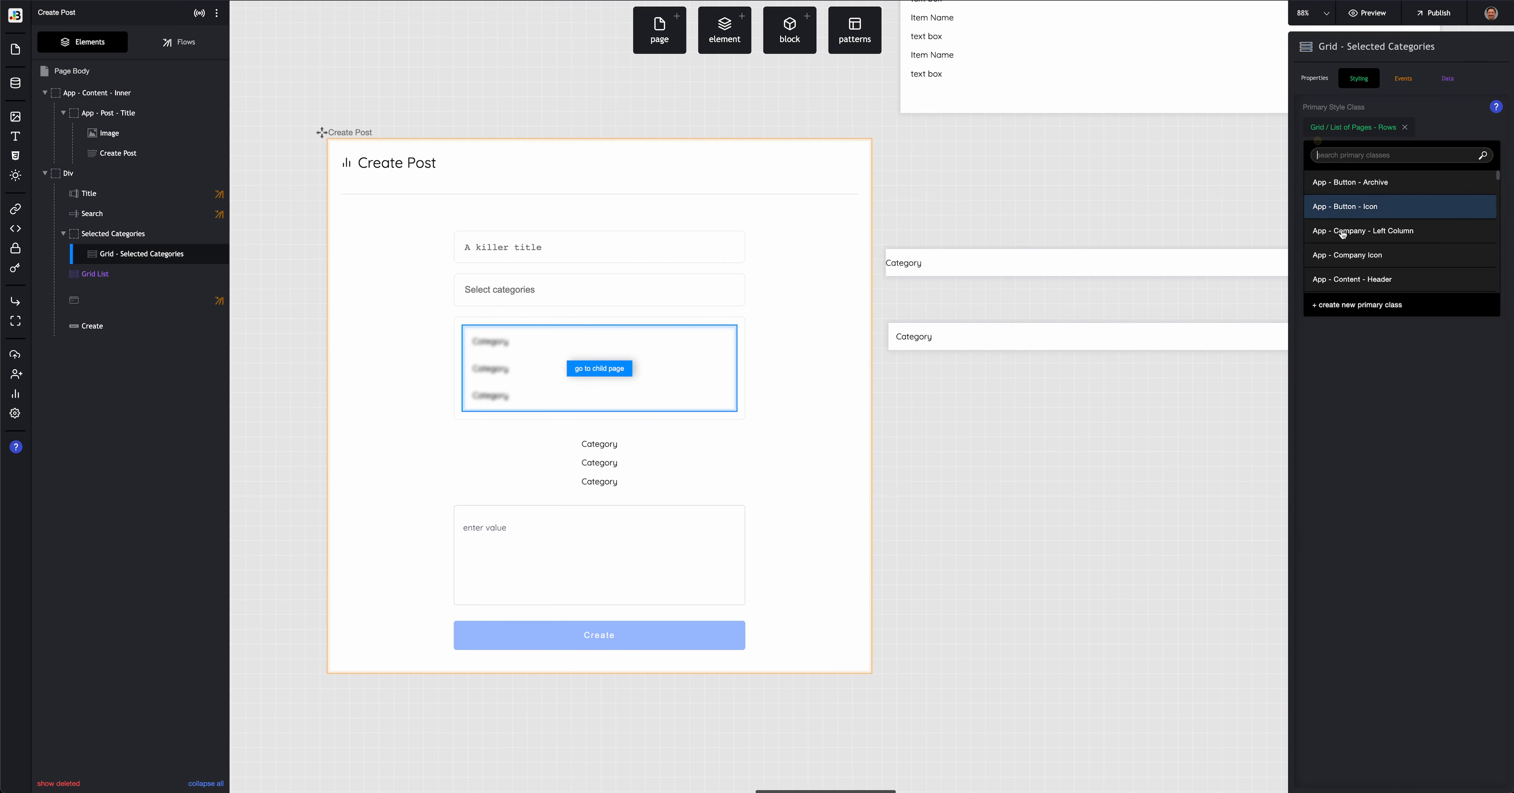
click(1352, 304)
text(Grid -)
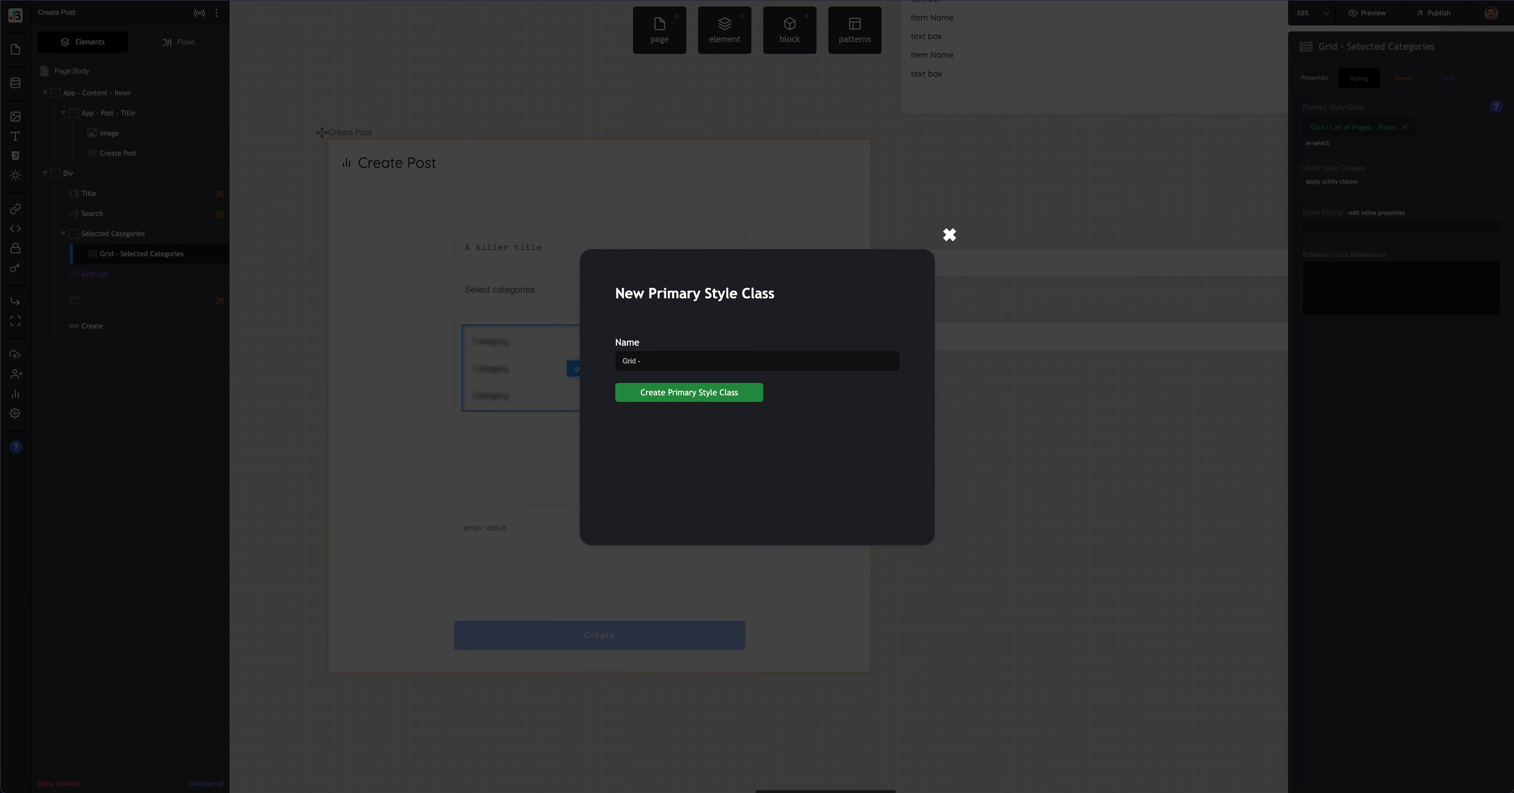
text( Selected Categories)
key(Return)
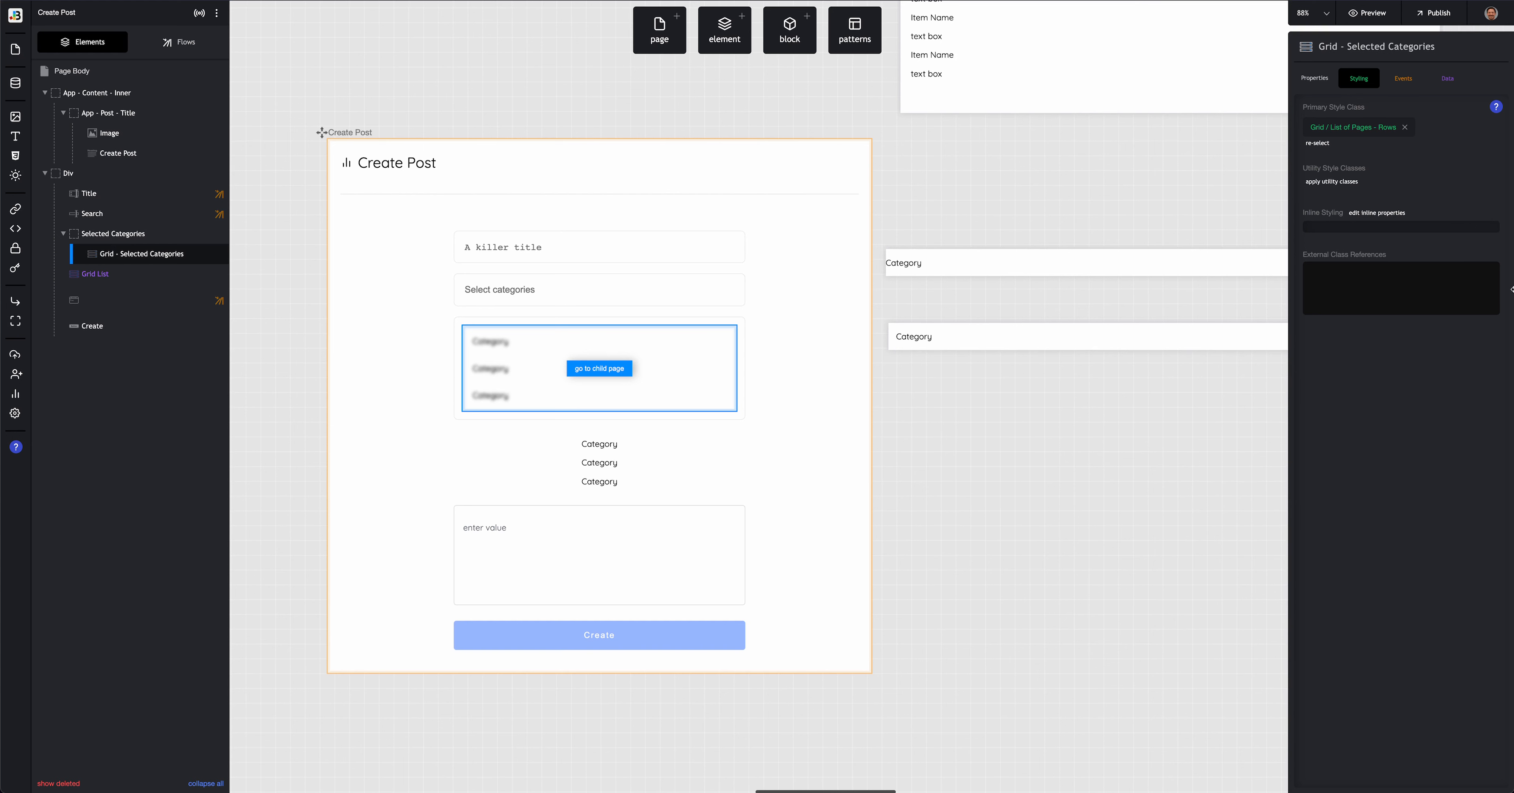
Step: Paste the copied padding, list-style and margin CSS into the Grid - Selected Categories style class and save it
click(1350, 130)
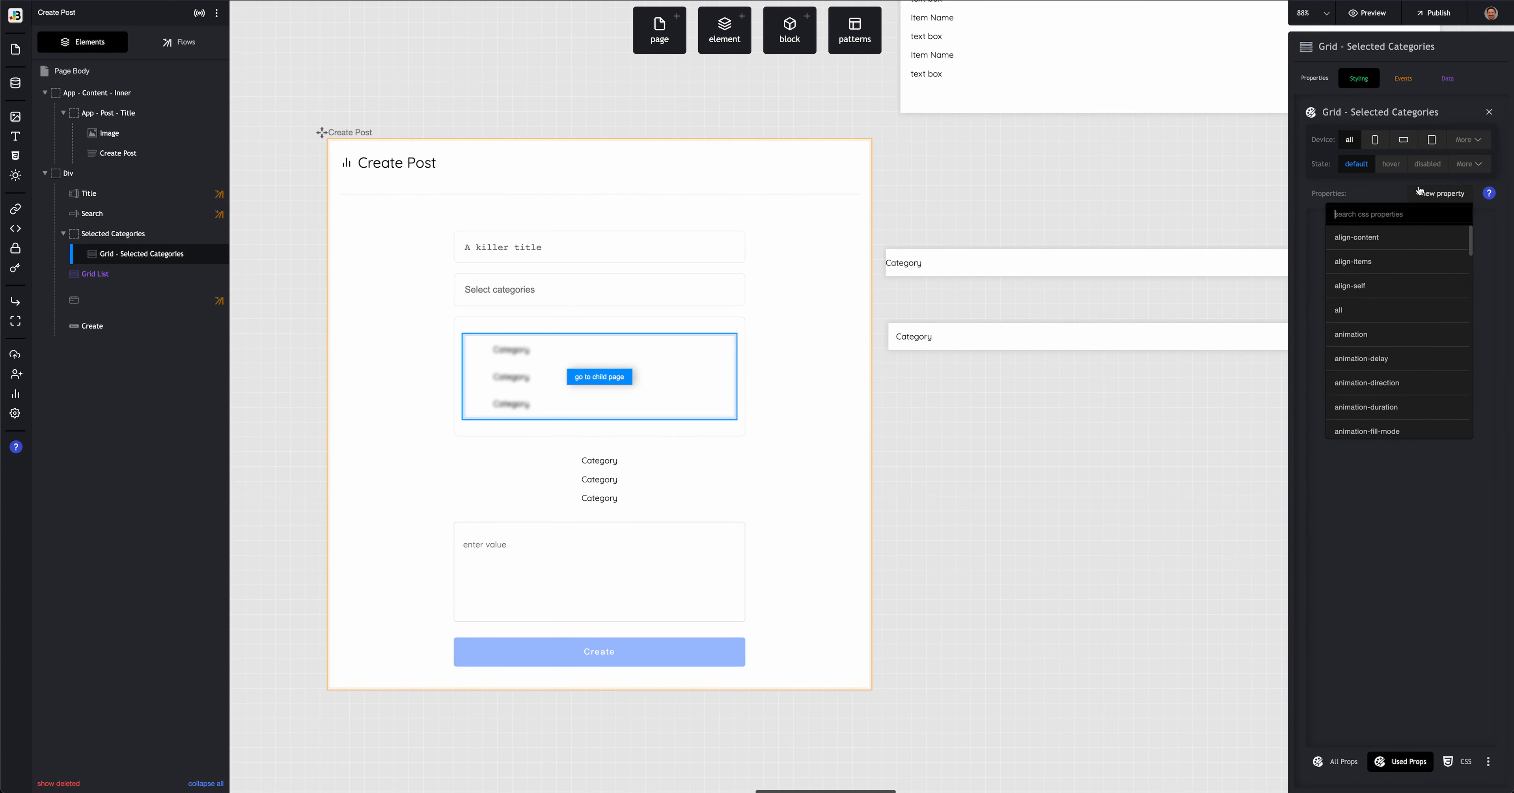
click(1453, 758)
click(1413, 451)
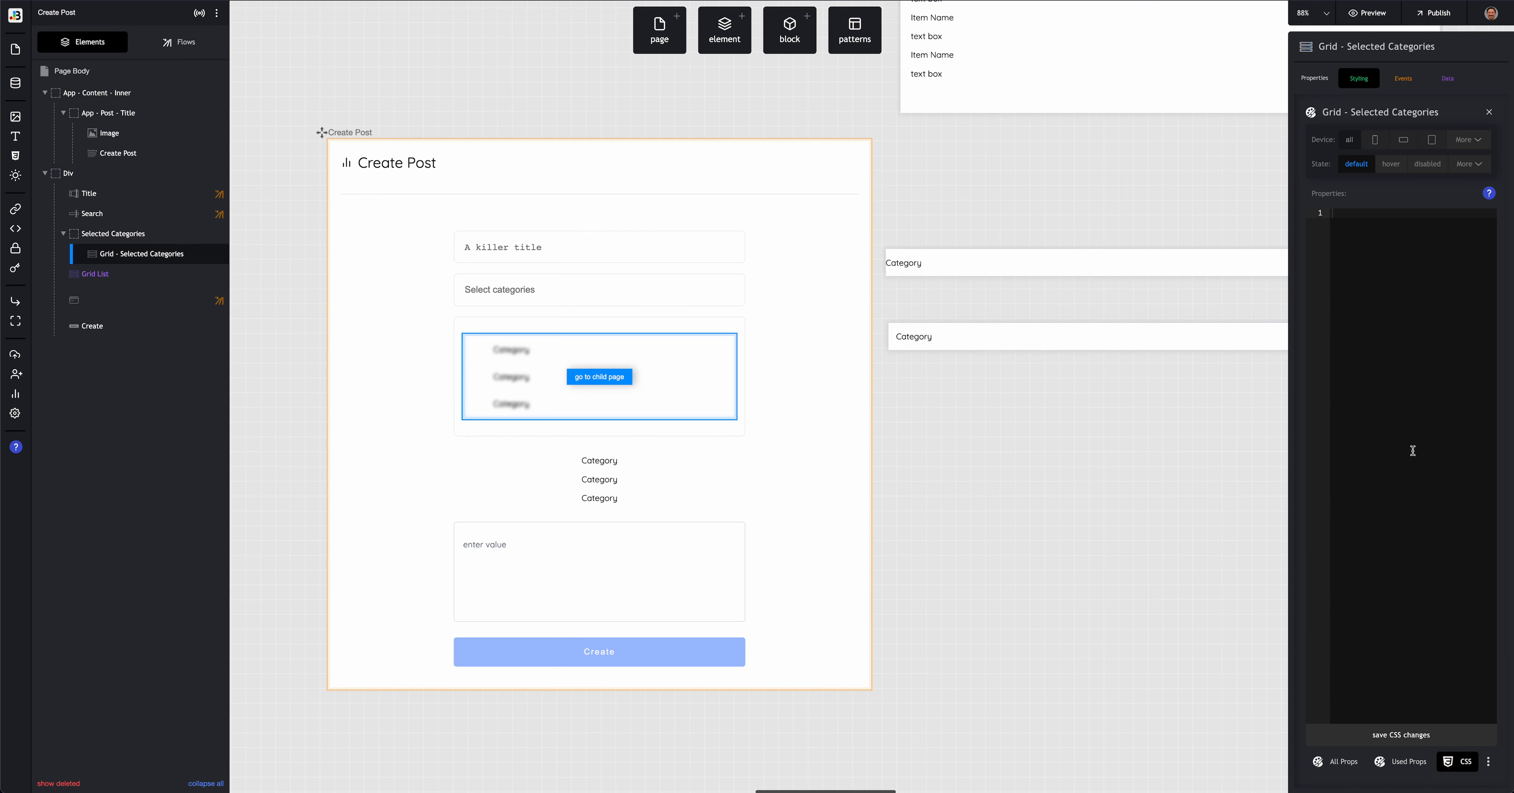
click(1402, 734)
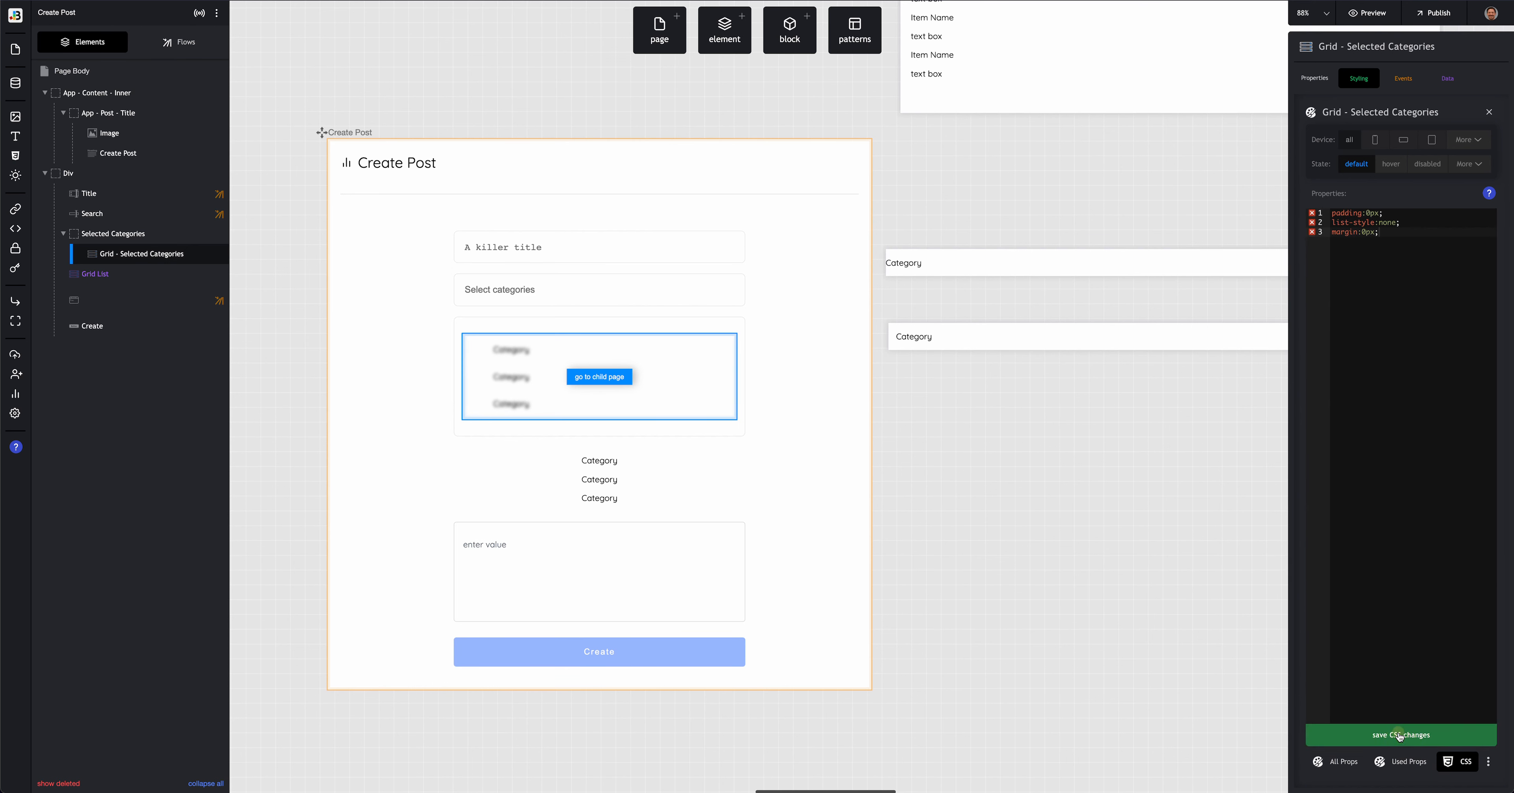
Step: Add a display property set to flex to the Grid - Selected Categories style class
click(1407, 769)
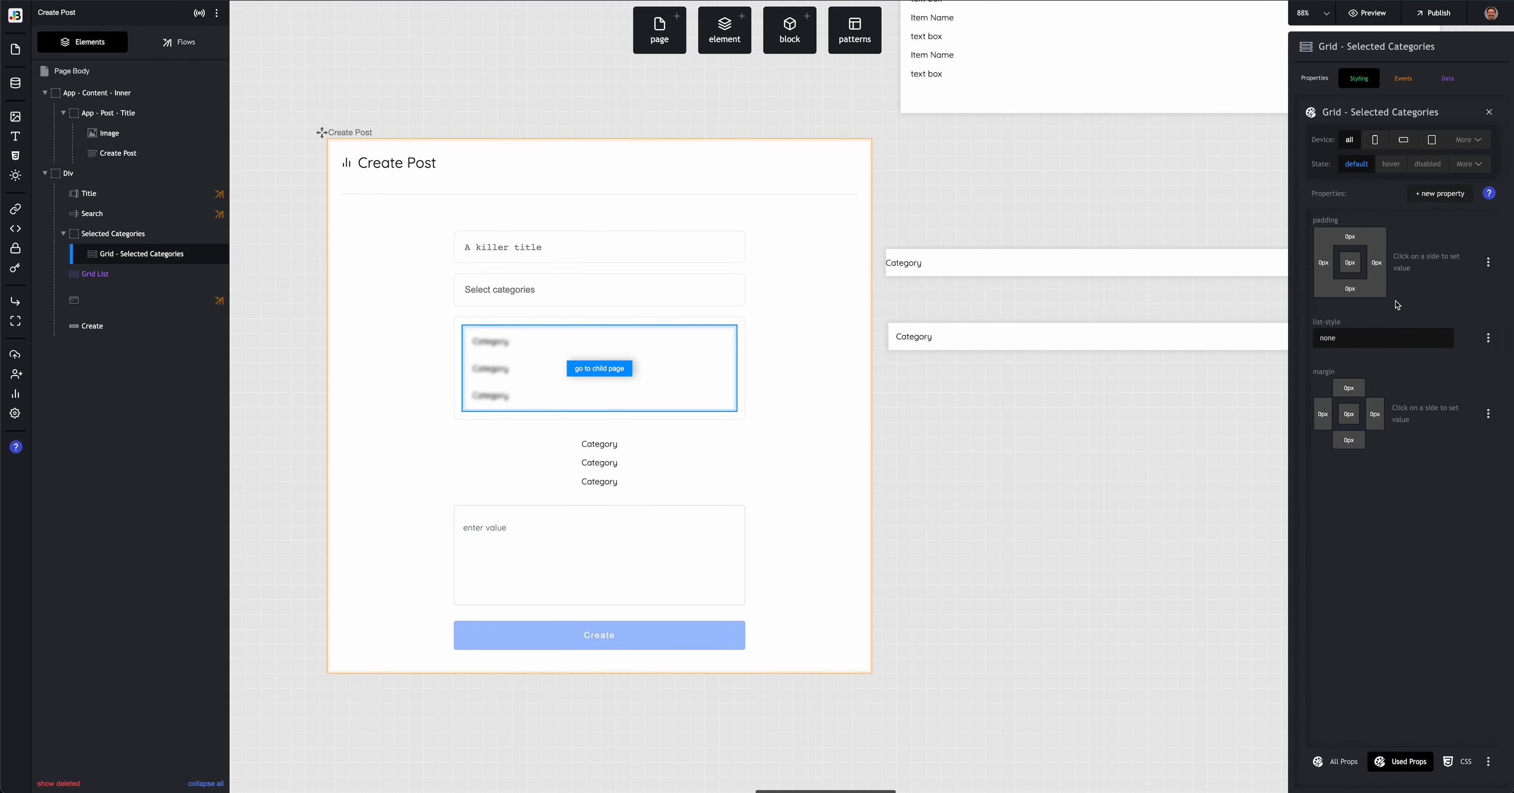
click(1435, 199)
text(flex)
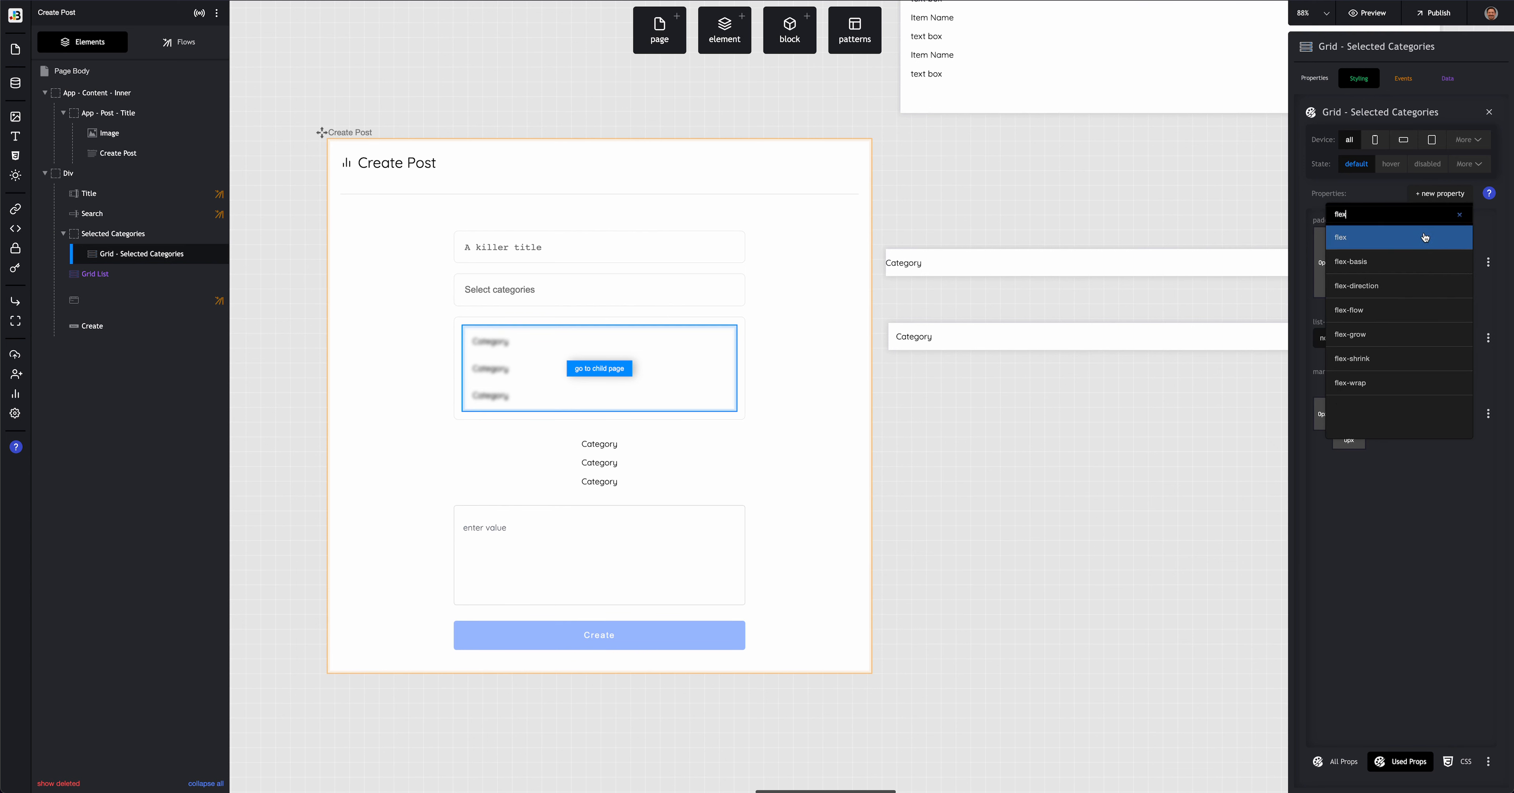
text(dis)
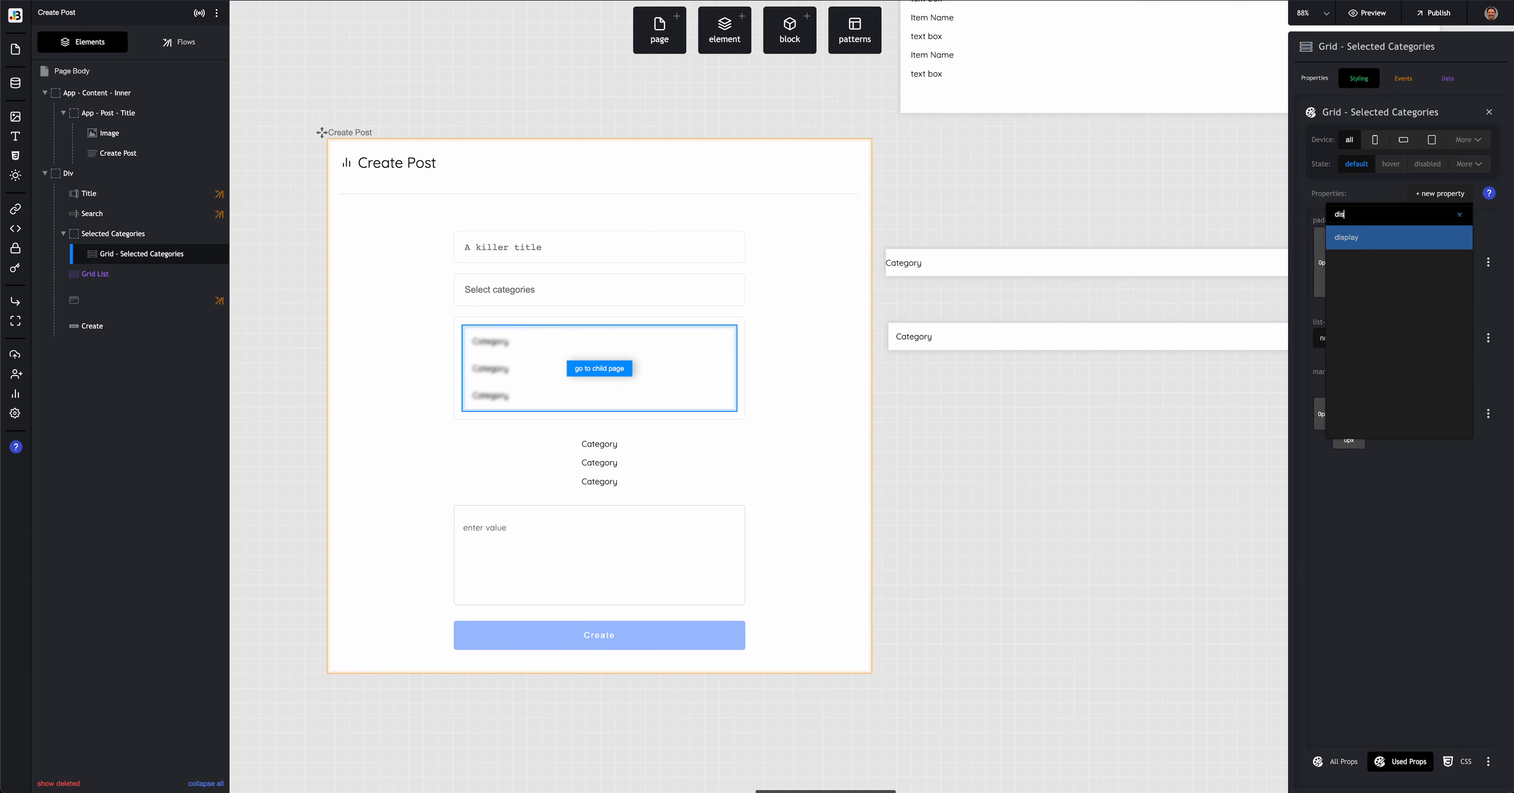
click(1405, 240)
click(1383, 493)
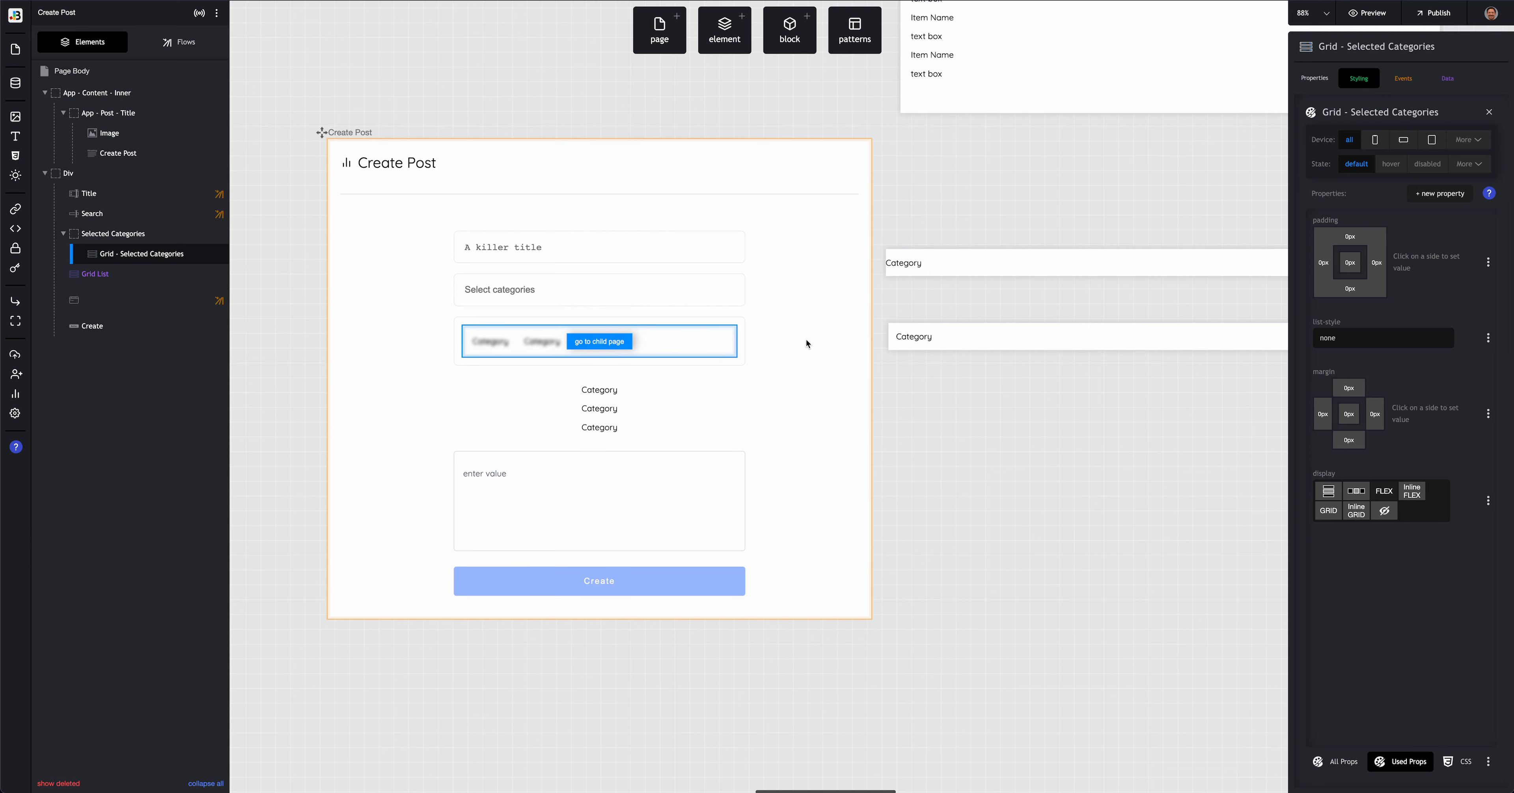
Step: Add a gap property of 10px to the Grid - Selected Categories style class
click(1443, 194)
text(gap)
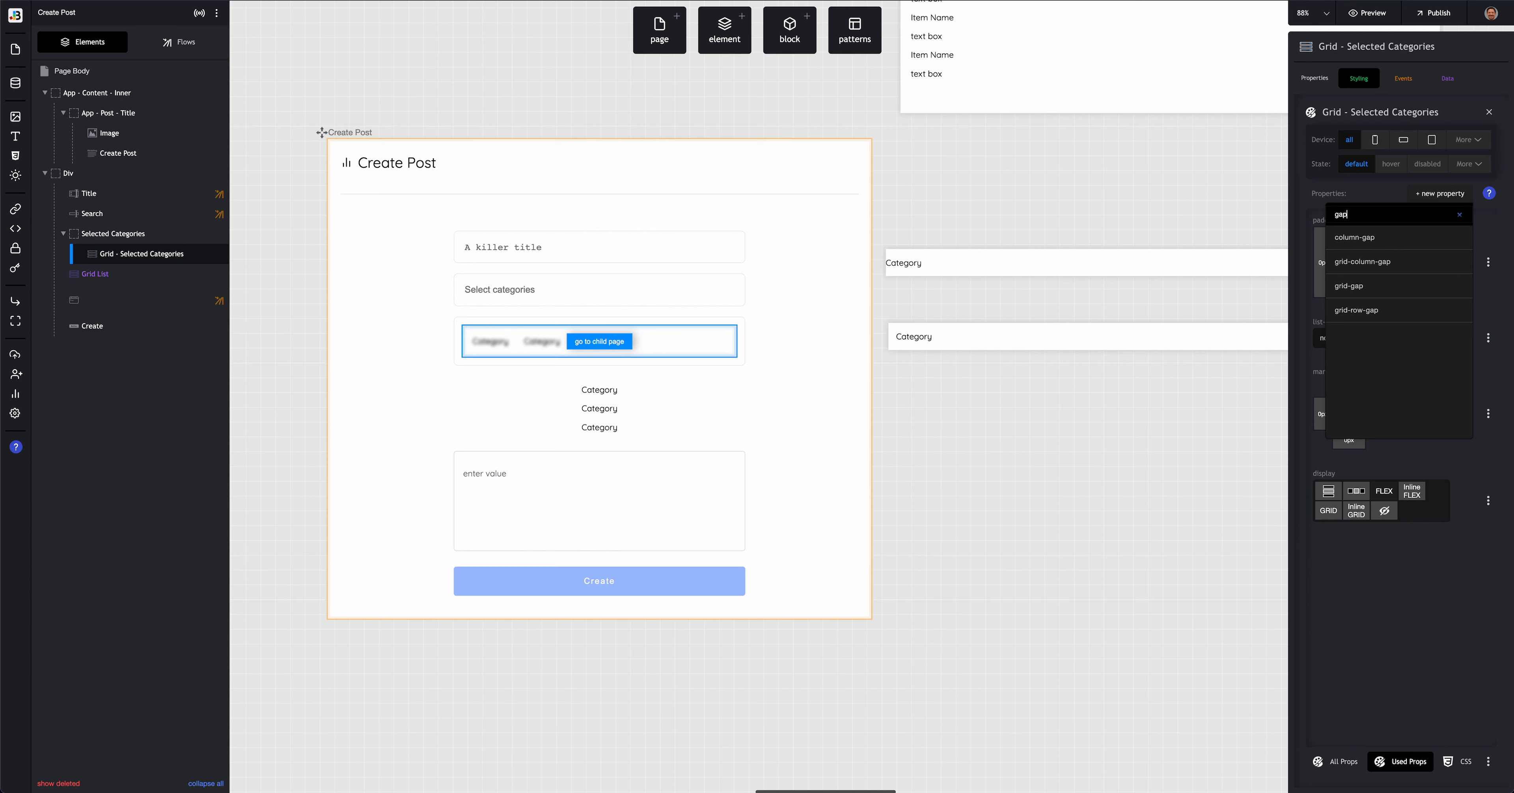
key(Return)
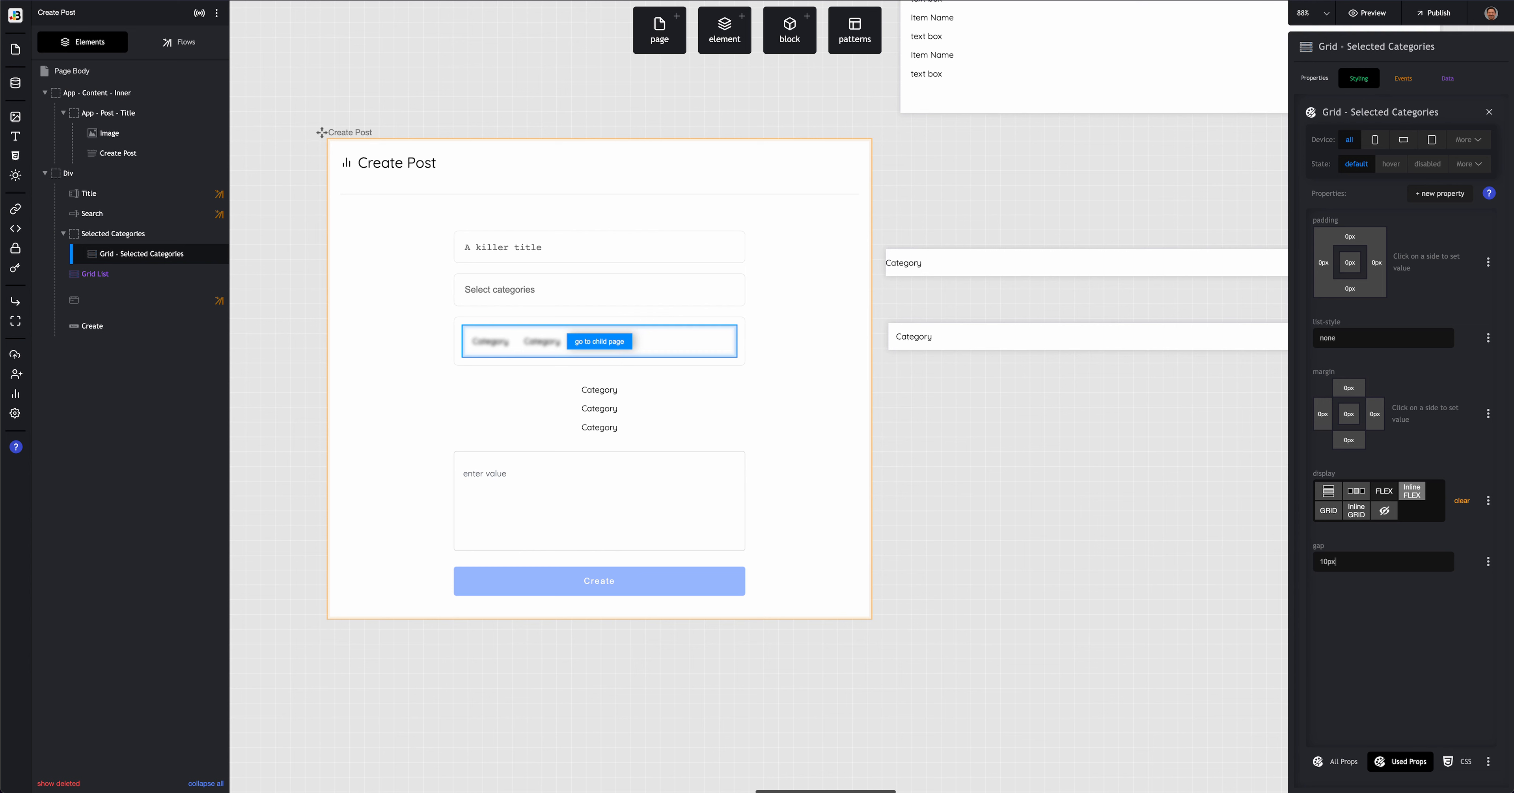
Step: Add a flex-wrap property set to wrap to the Grid - Selected Categories style class
click(1440, 194)
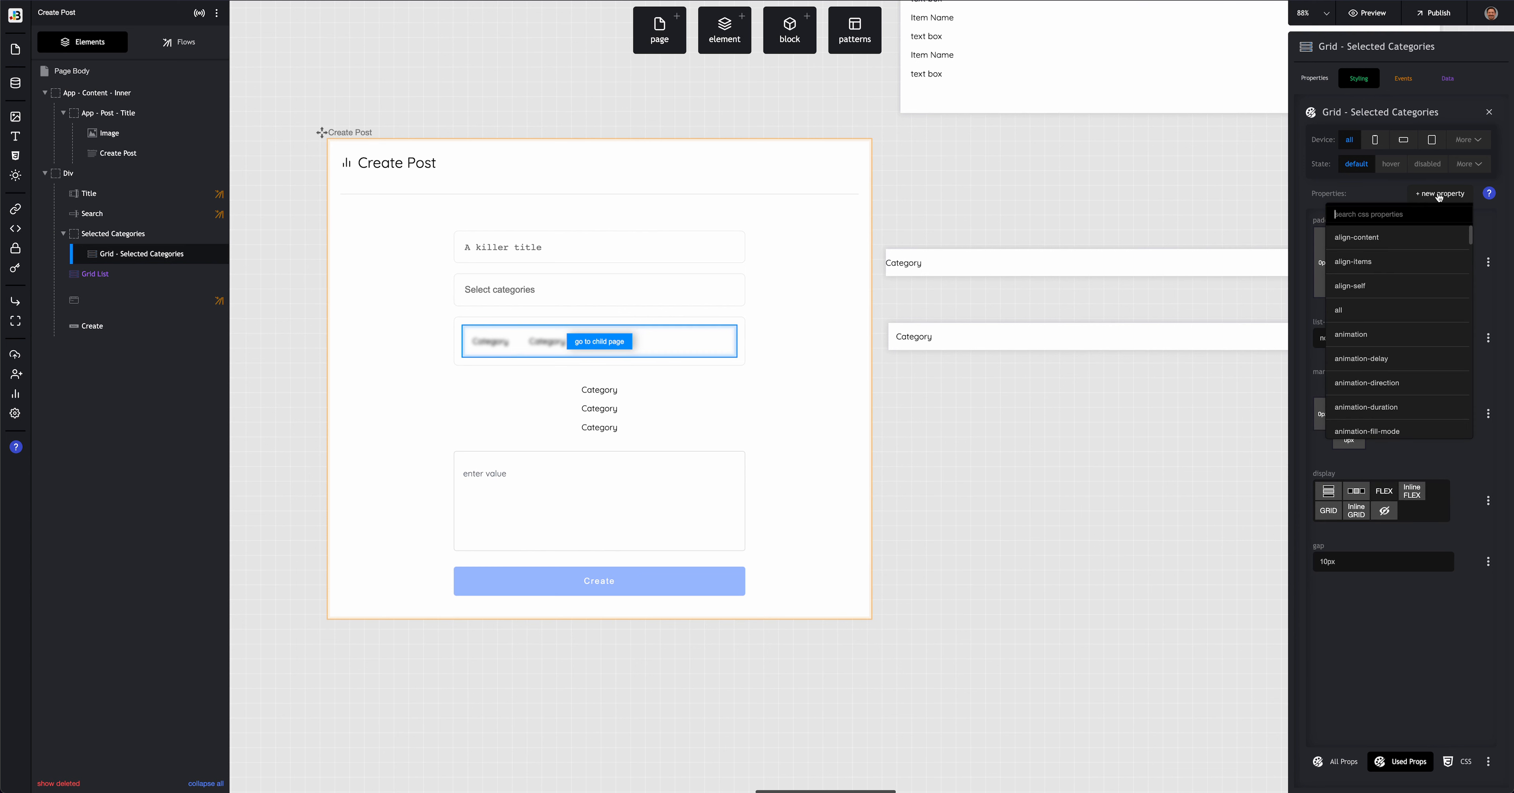
text(nwr)
key(BackSpace)
key(BackSpace)
key(ctrl+super+space)
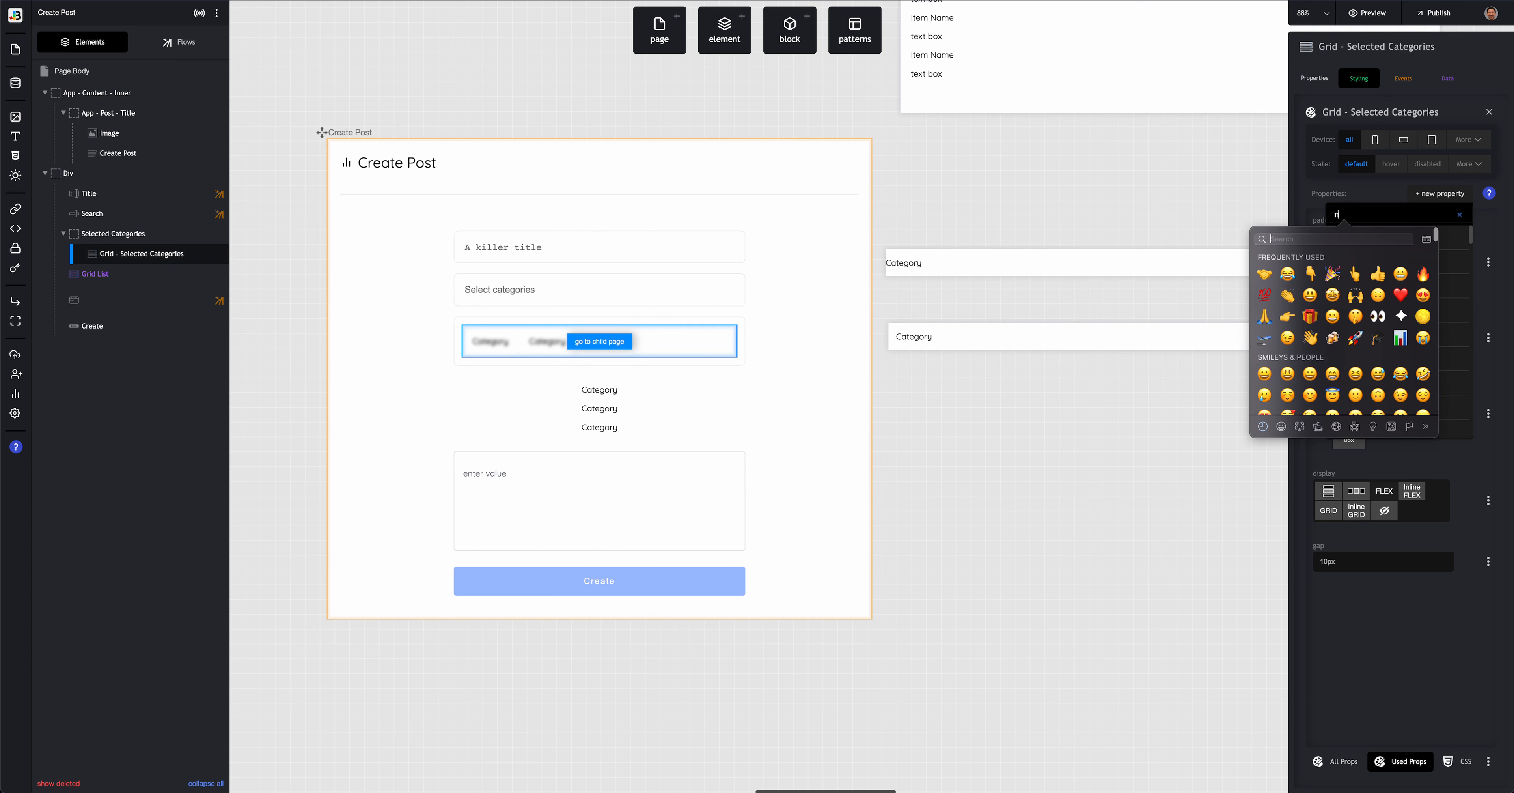
text(war)
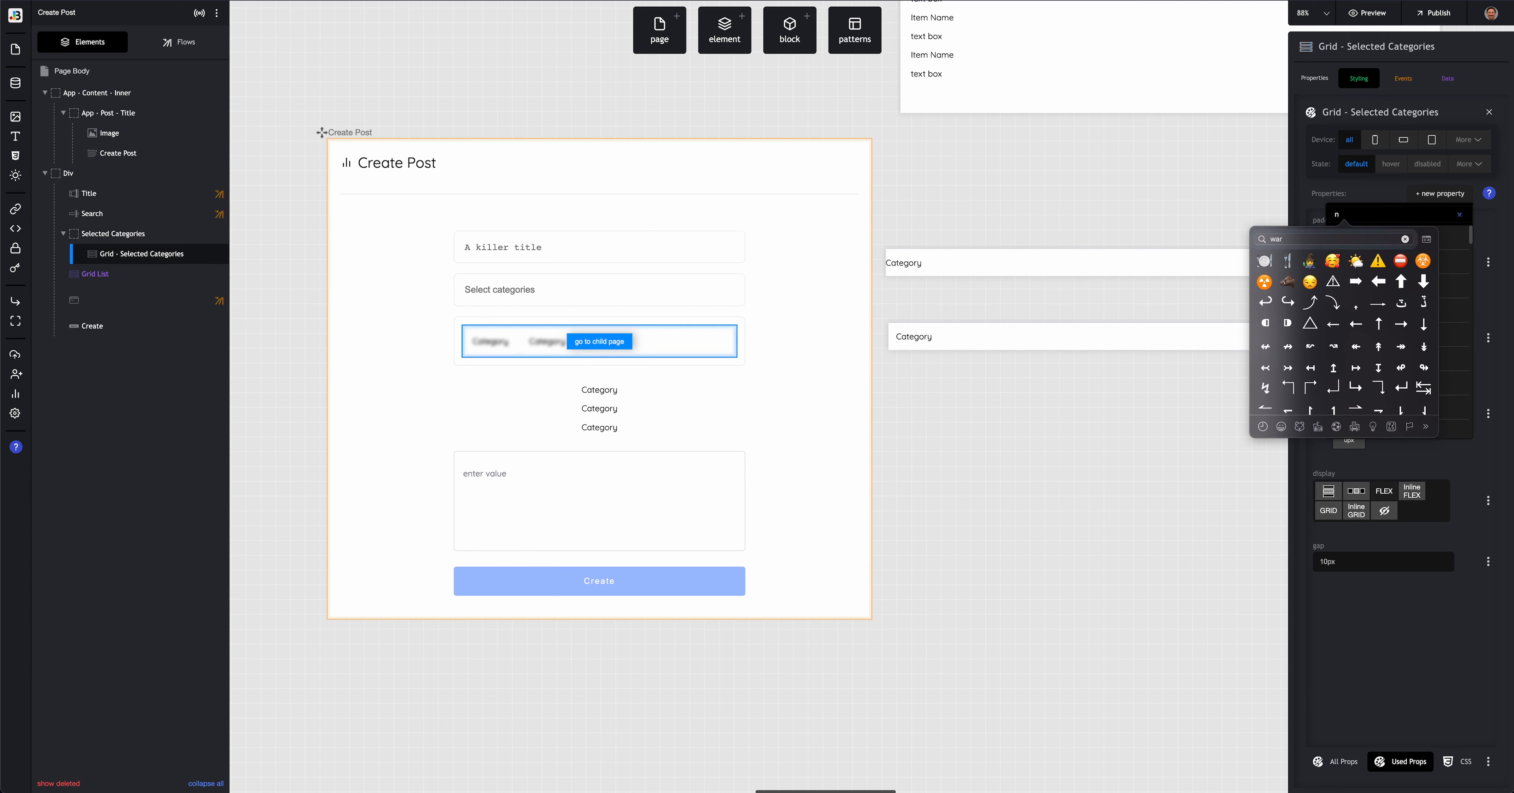
click(1393, 211)
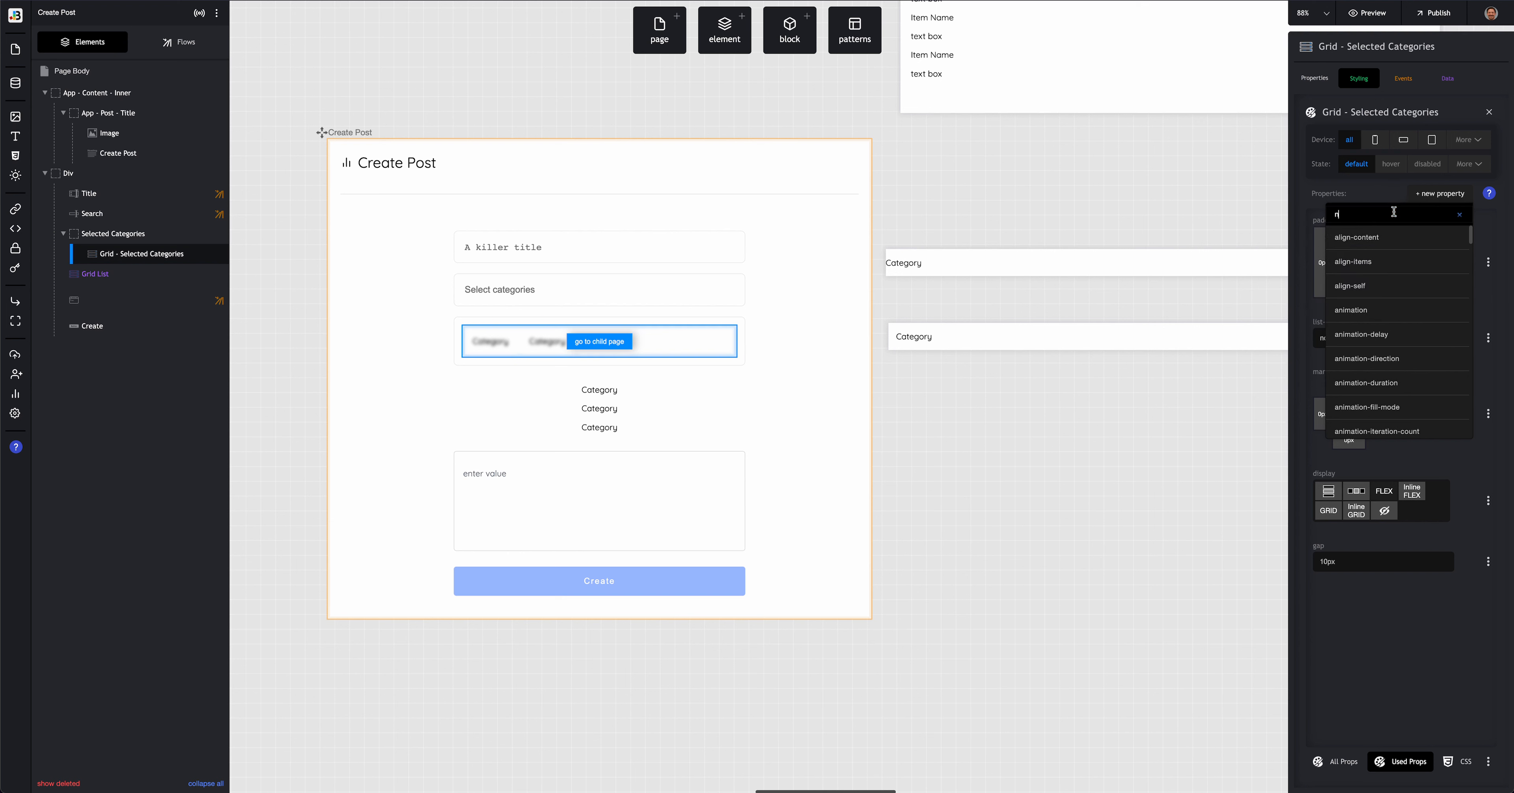
key(BackSpace)
text(wrap)
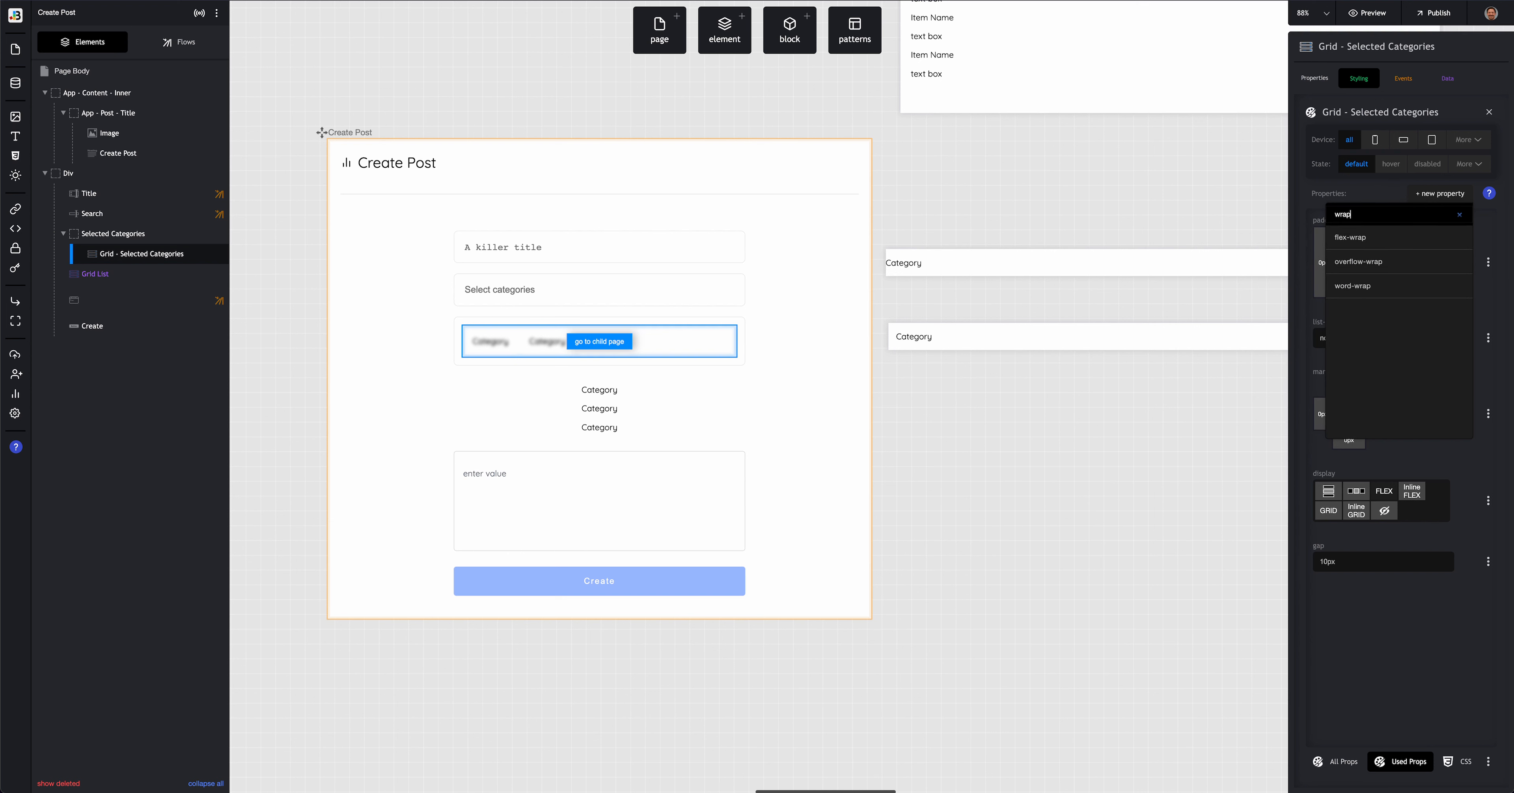
click(1387, 240)
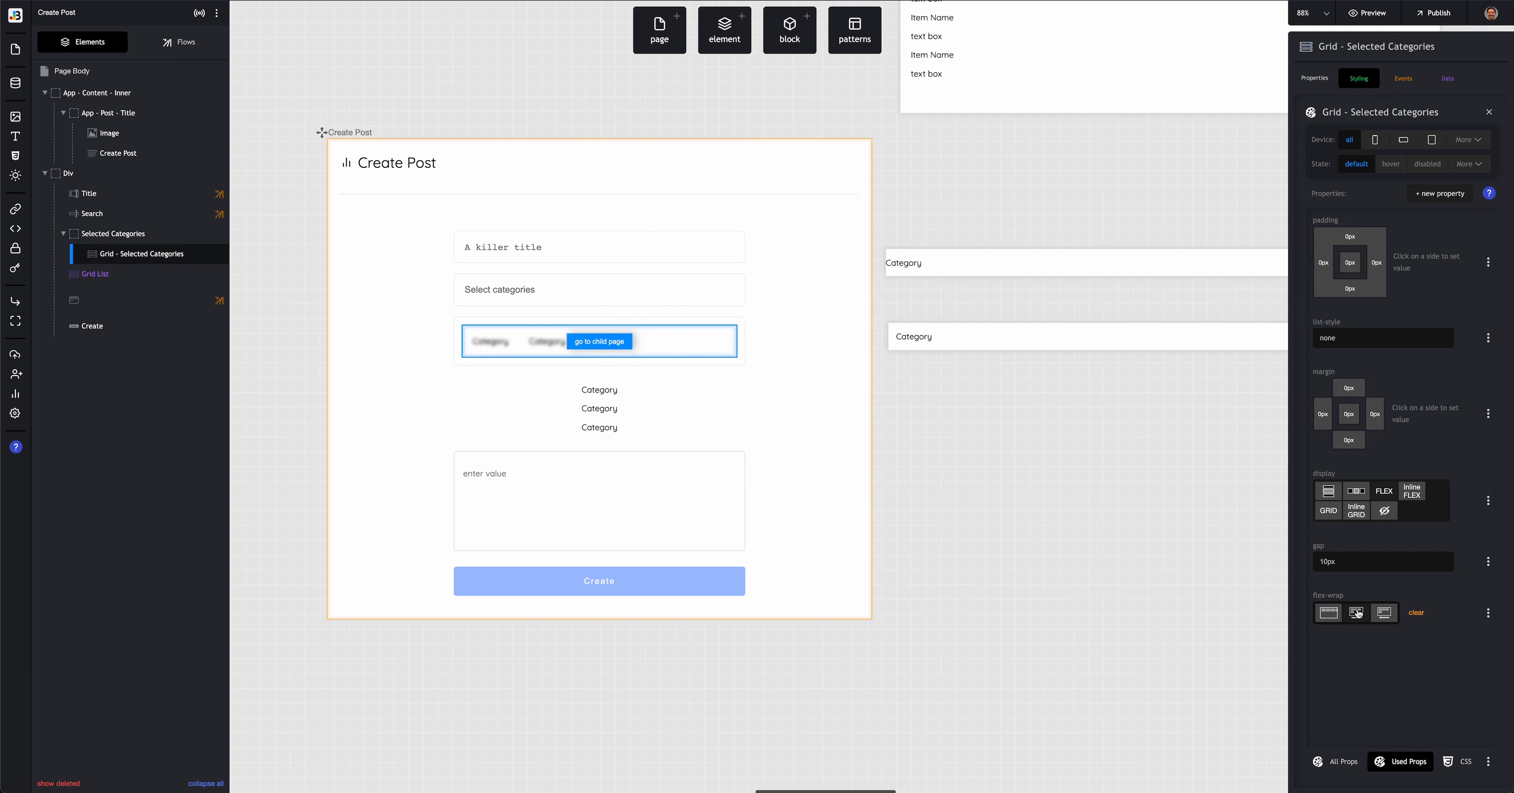
Step: Delete the unnamed element above the Div in the Categories Search Grid page
click(920, 274)
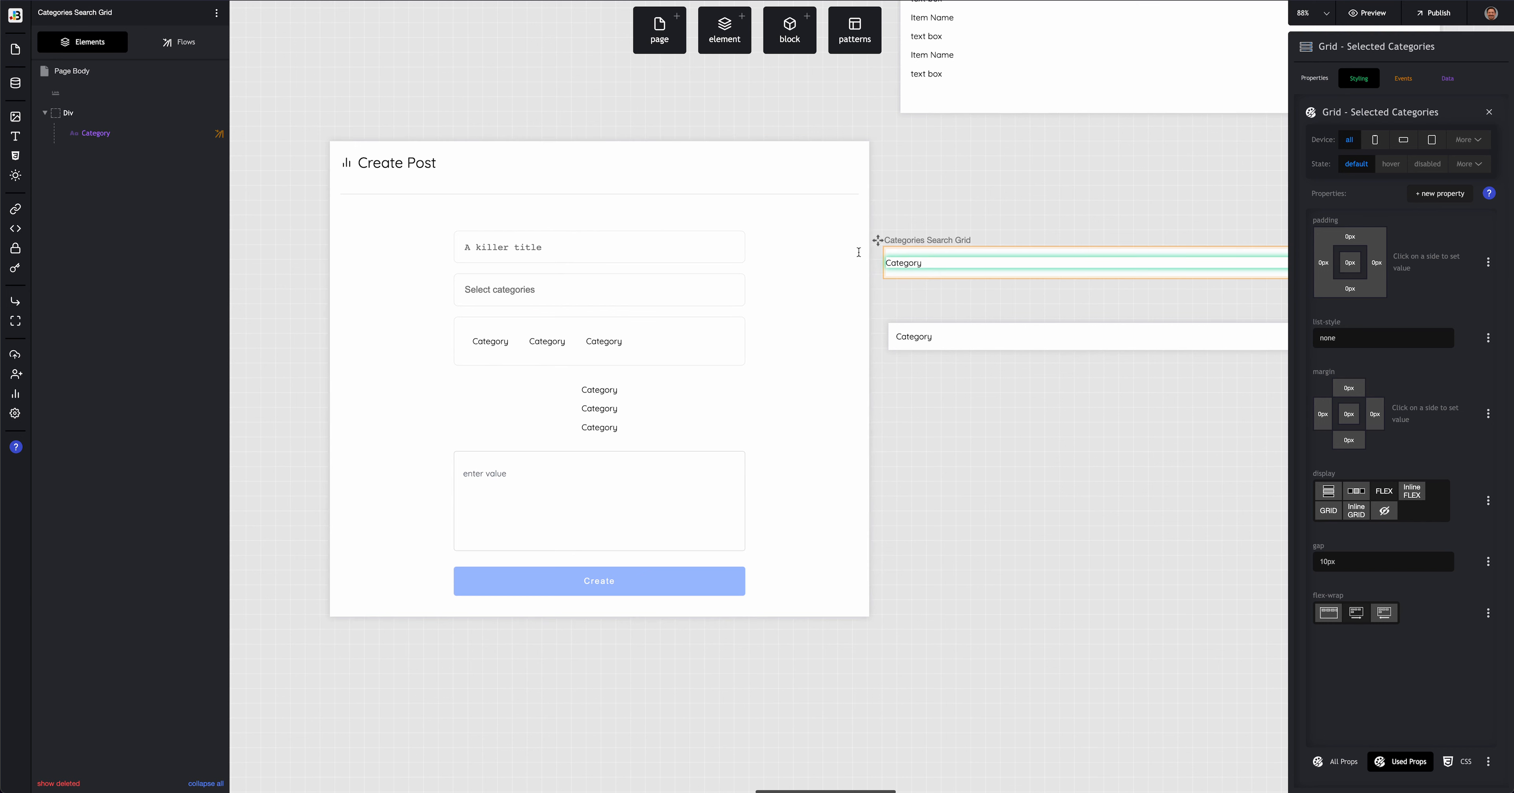
click(125, 96)
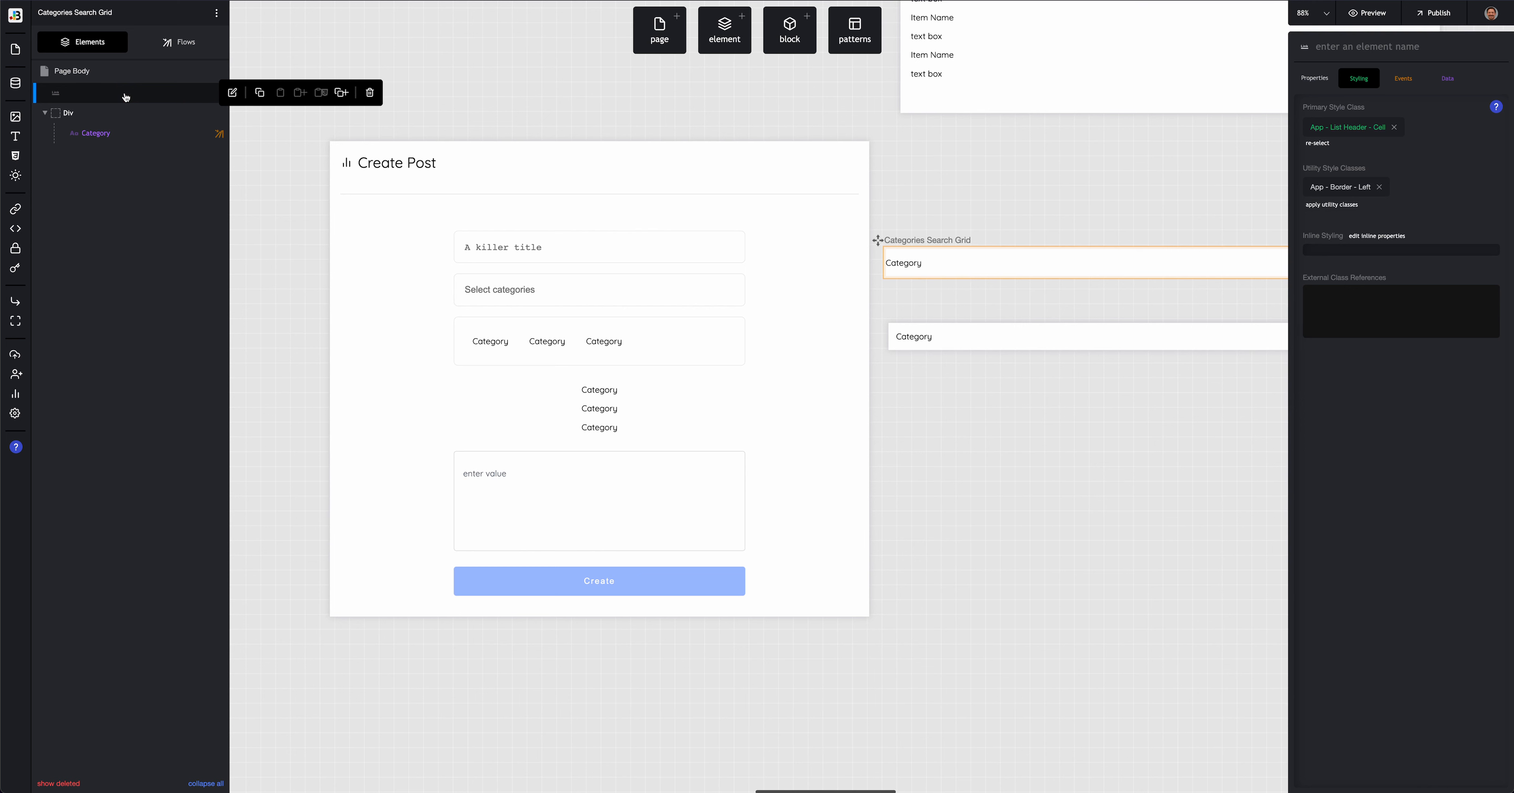
click(370, 94)
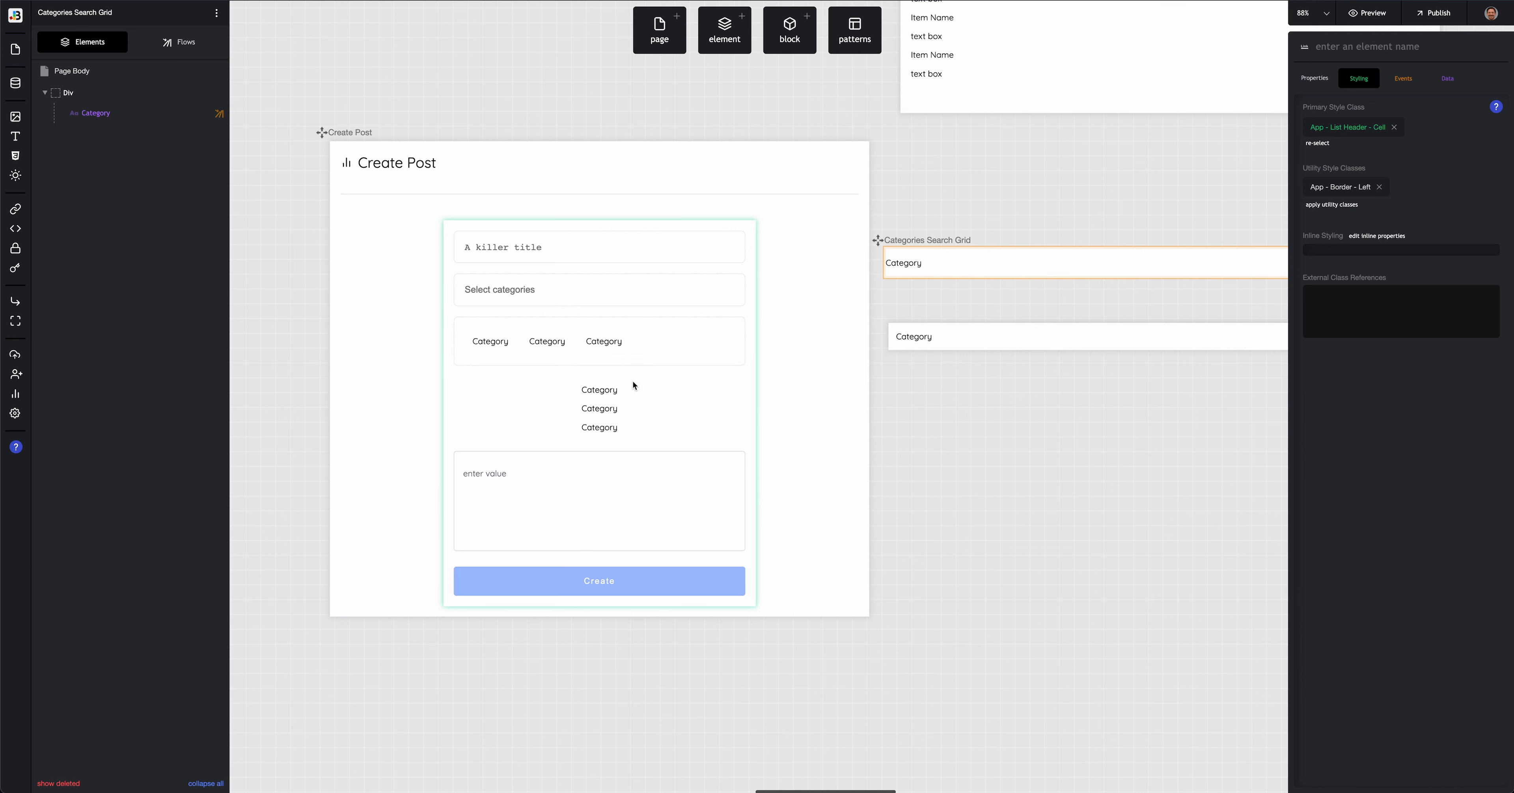
Step: Copy all the CSS of the App - List Row - Cell style class from the Div in Categories - Selected
click(961, 336)
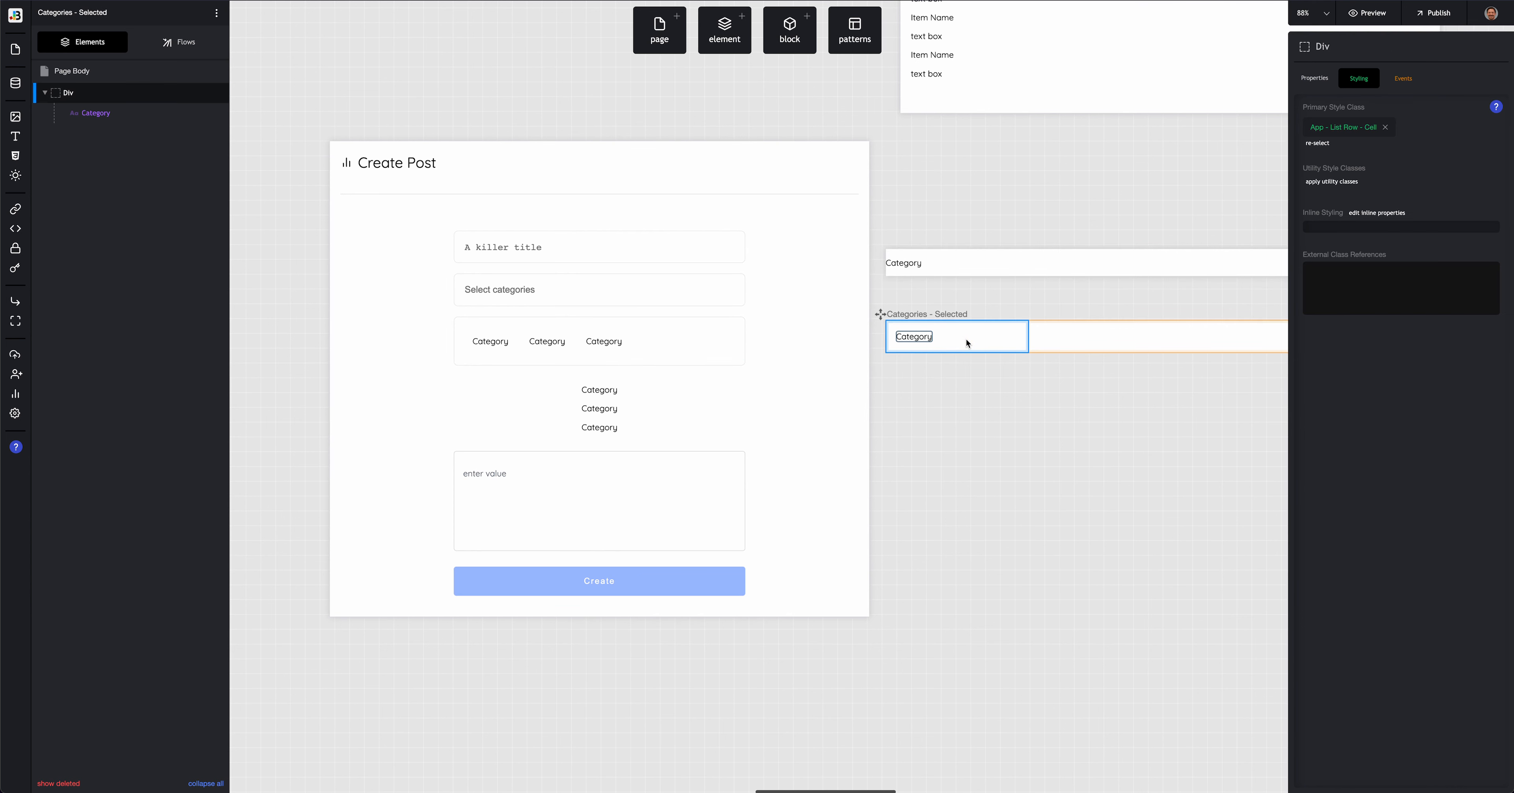
click(142, 92)
click(1339, 131)
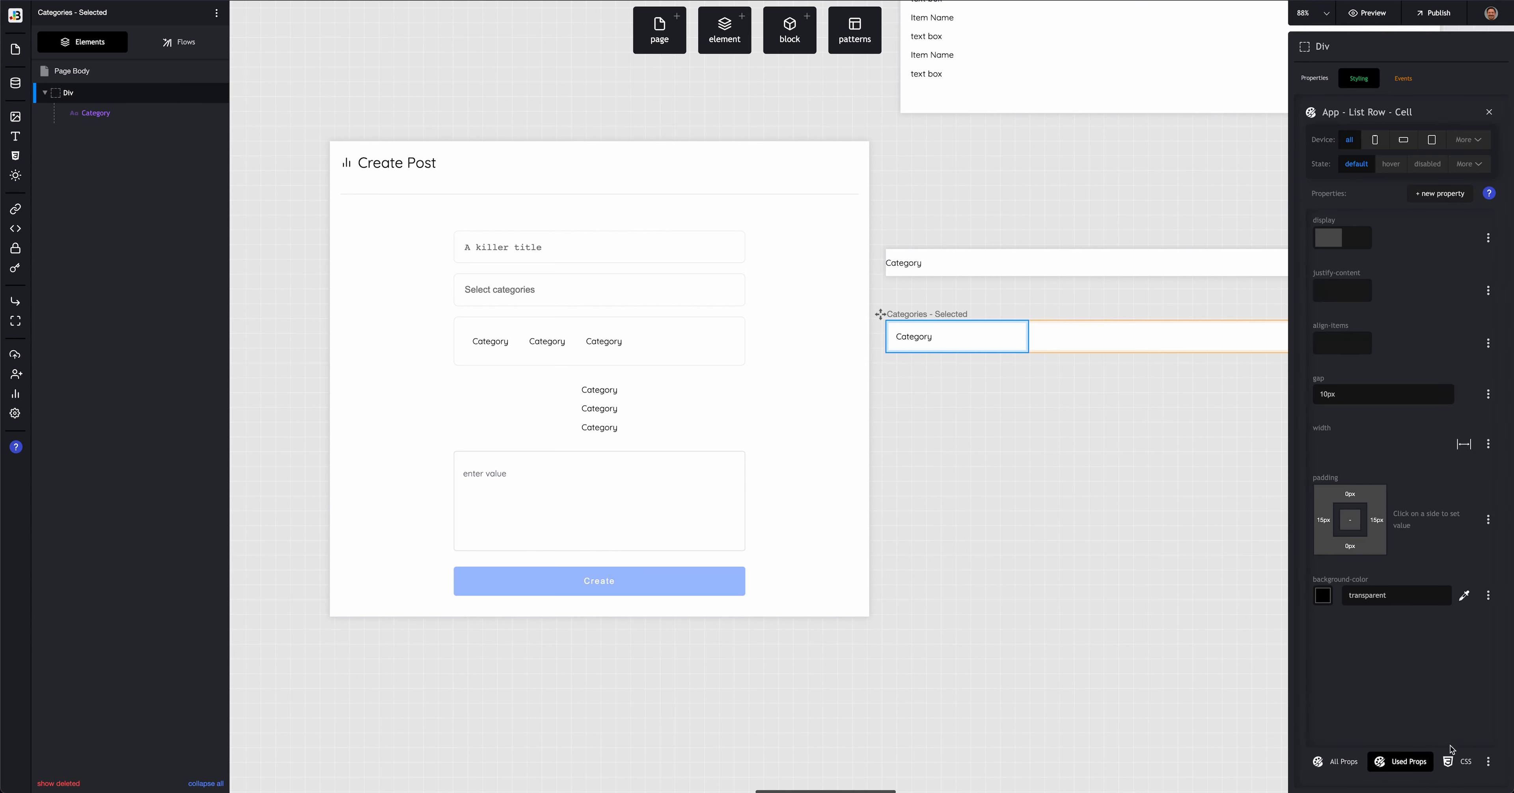
click(1455, 759)
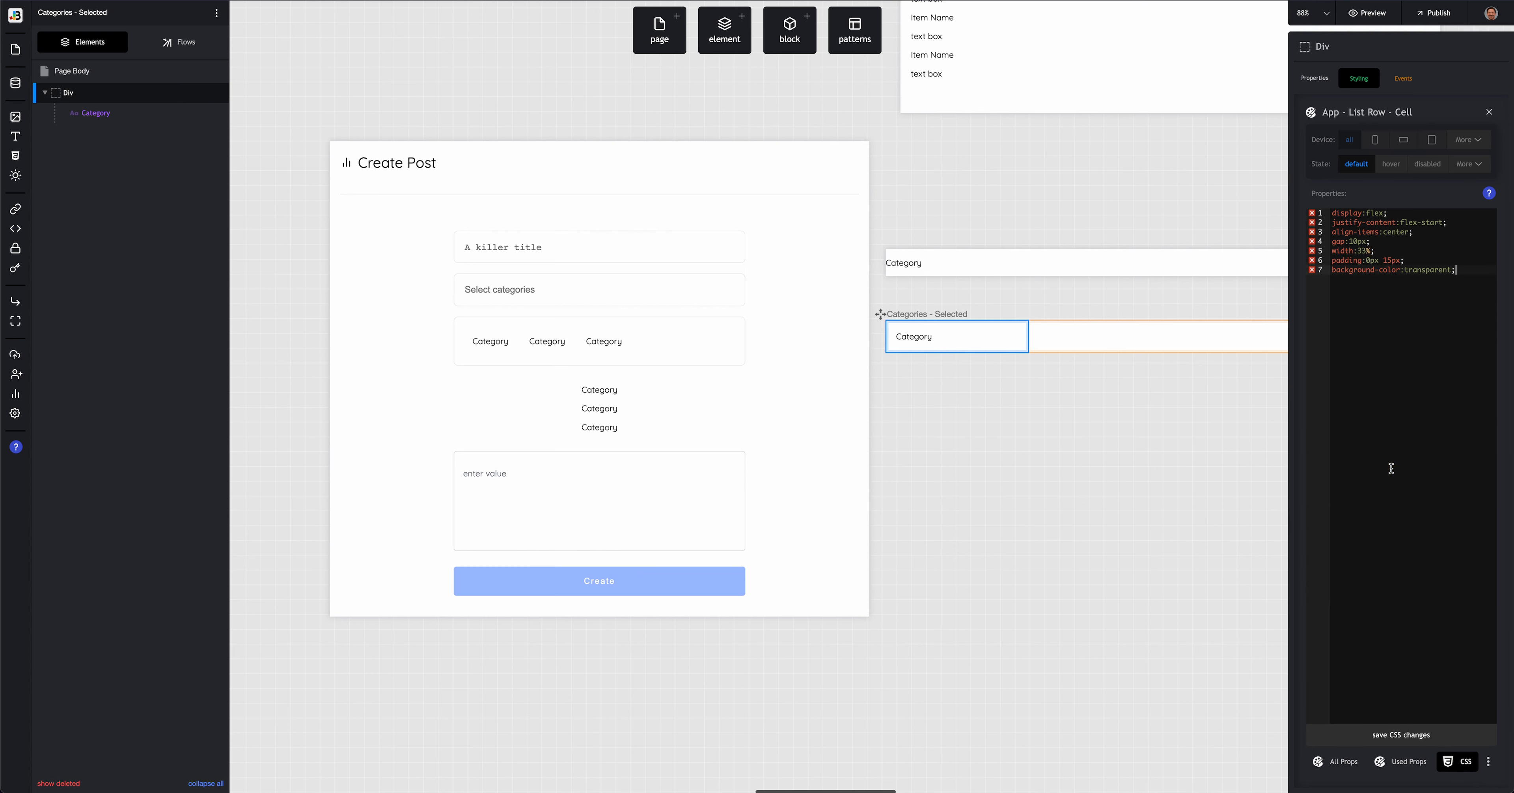
key(ctrl+a)
key(ctrl+c)
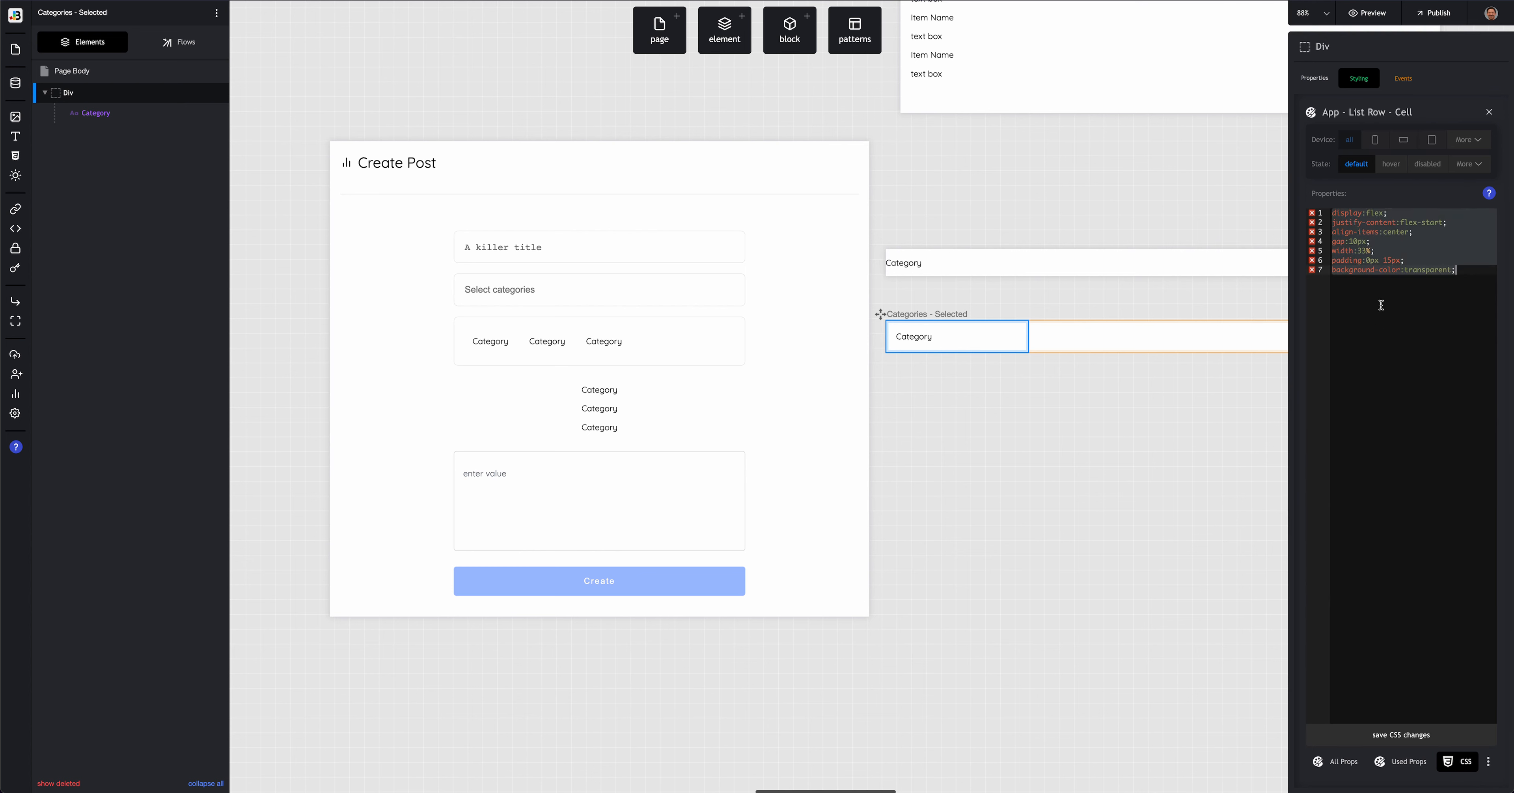
Step: Create a new primary style class named Category - Selected - Outer for the Div in Categories - Selected
click(1351, 83)
click(1320, 144)
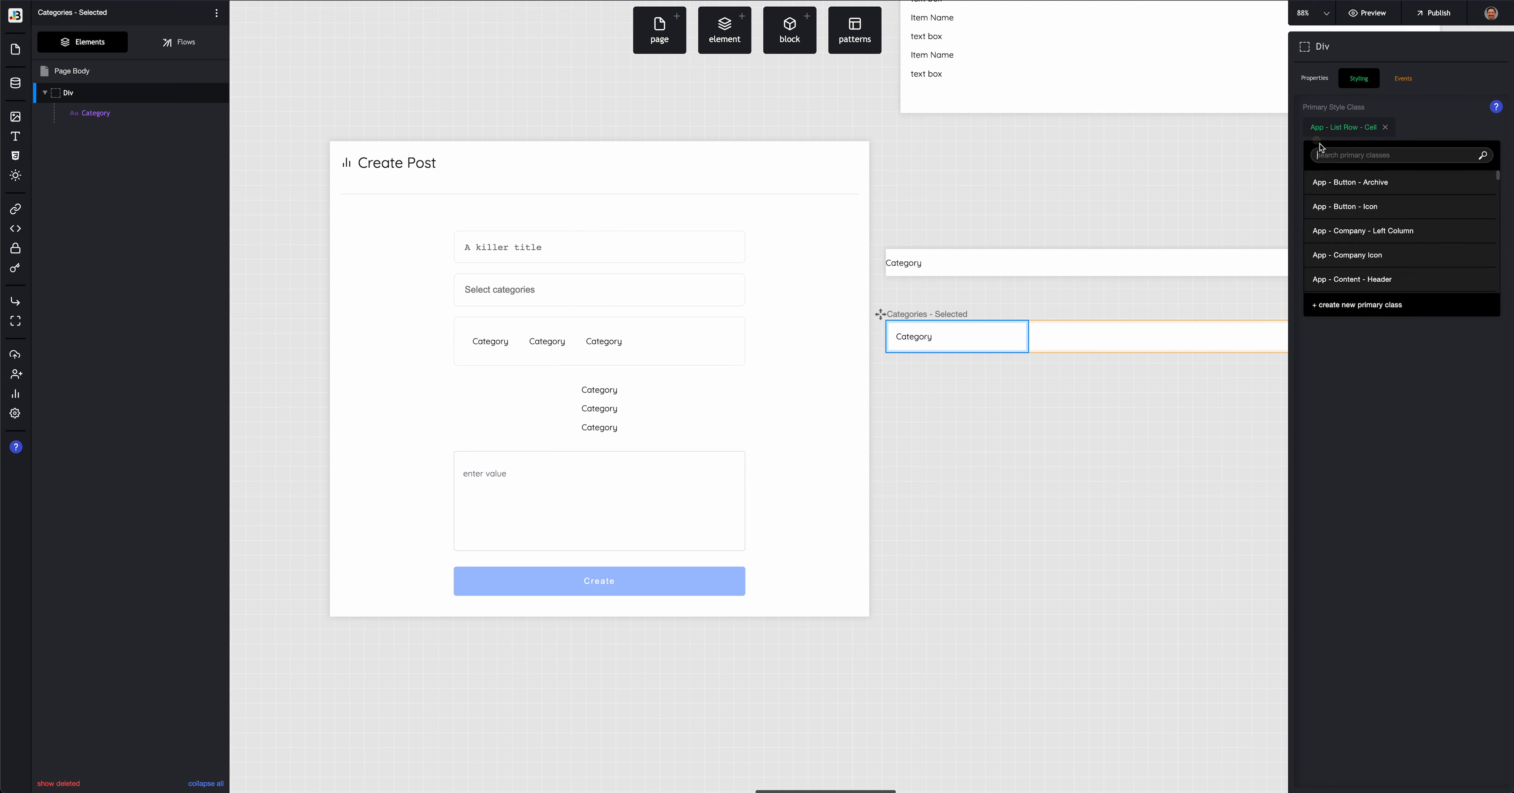
click(1353, 304)
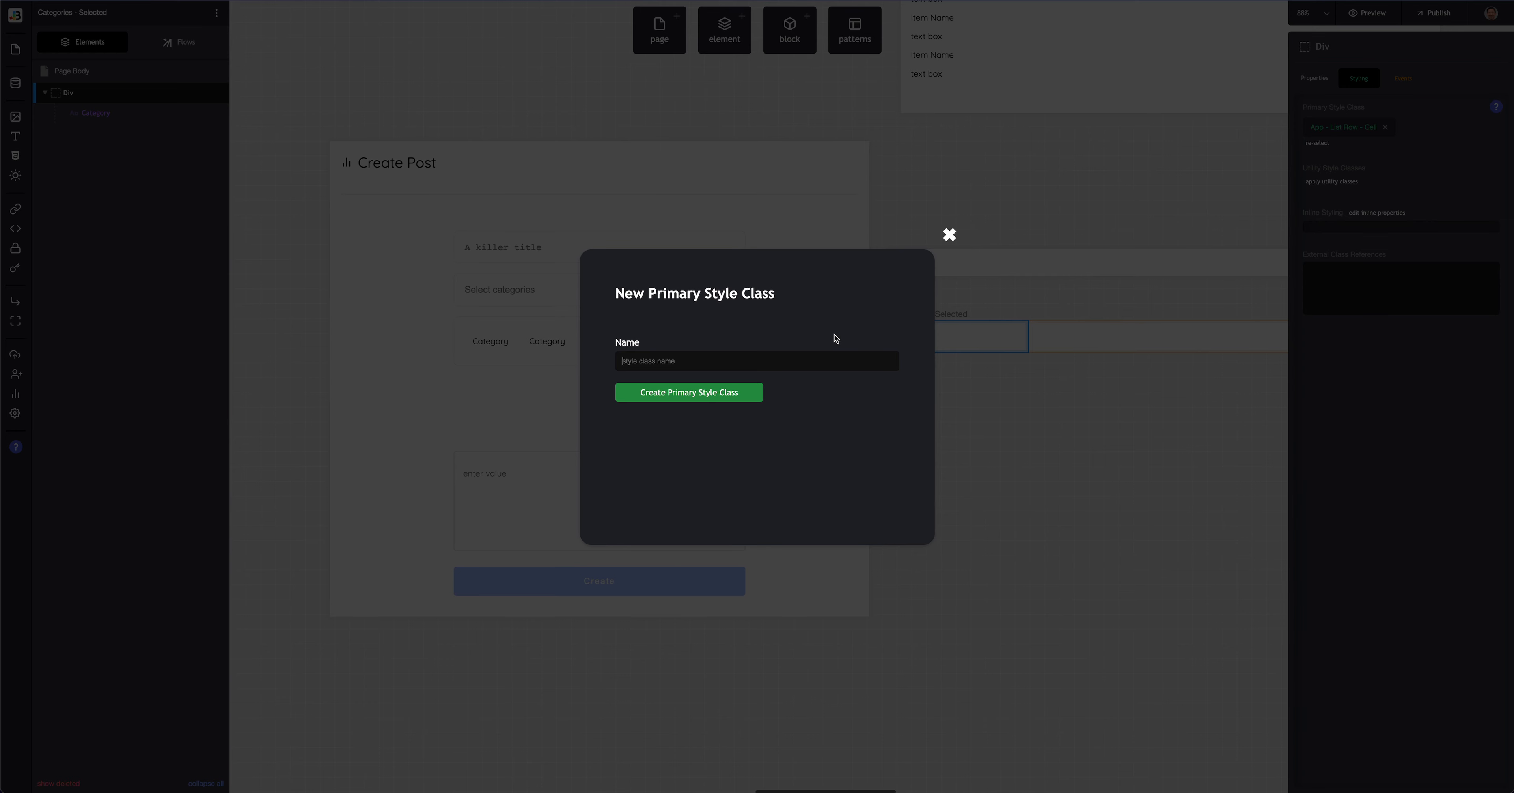
text(category - Selected - Out)
key(Return)
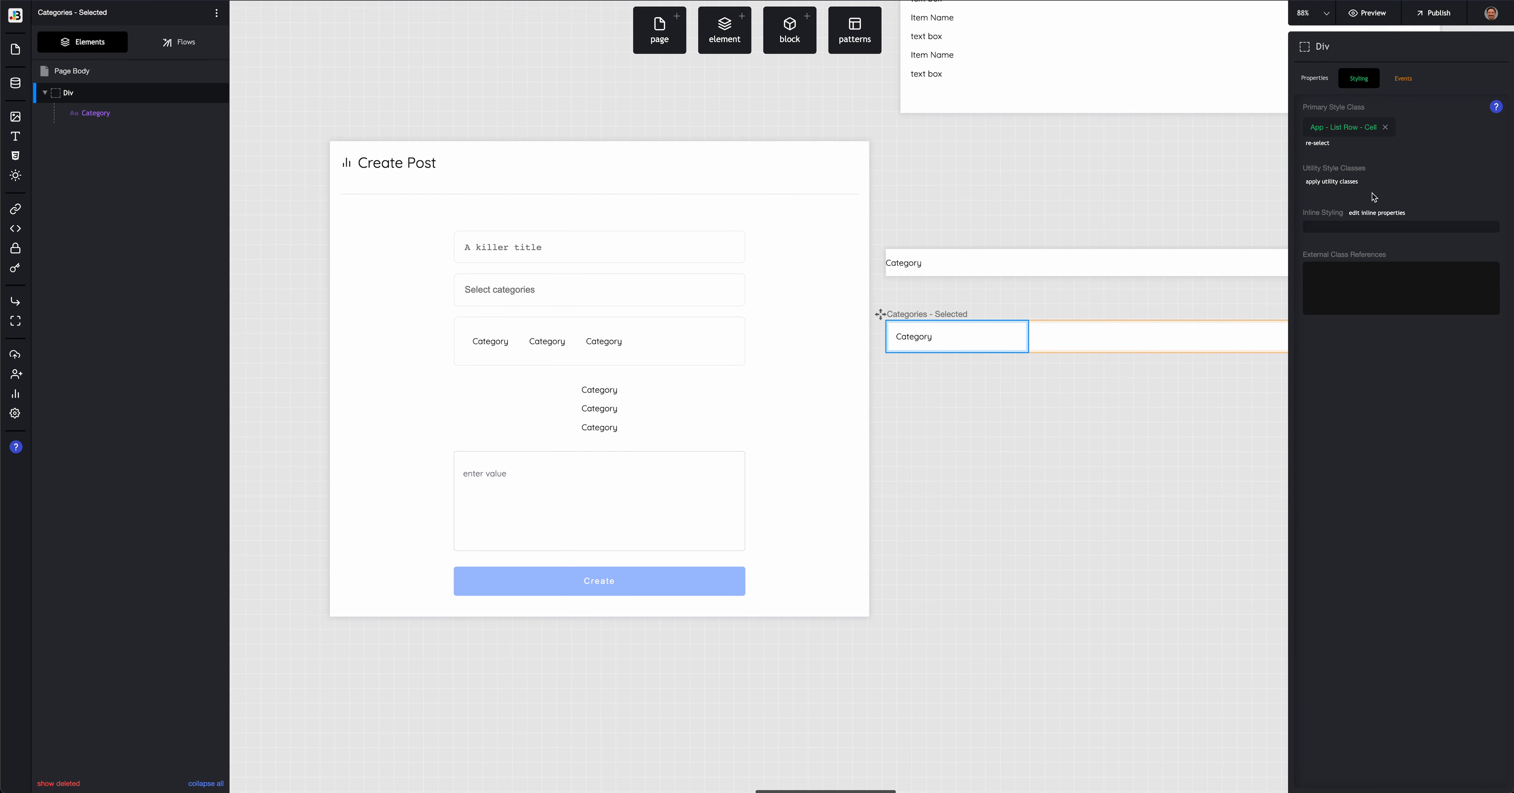
Step: Paste the copied CSS into the Category - Selected - Outer style class and save it
click(1330, 127)
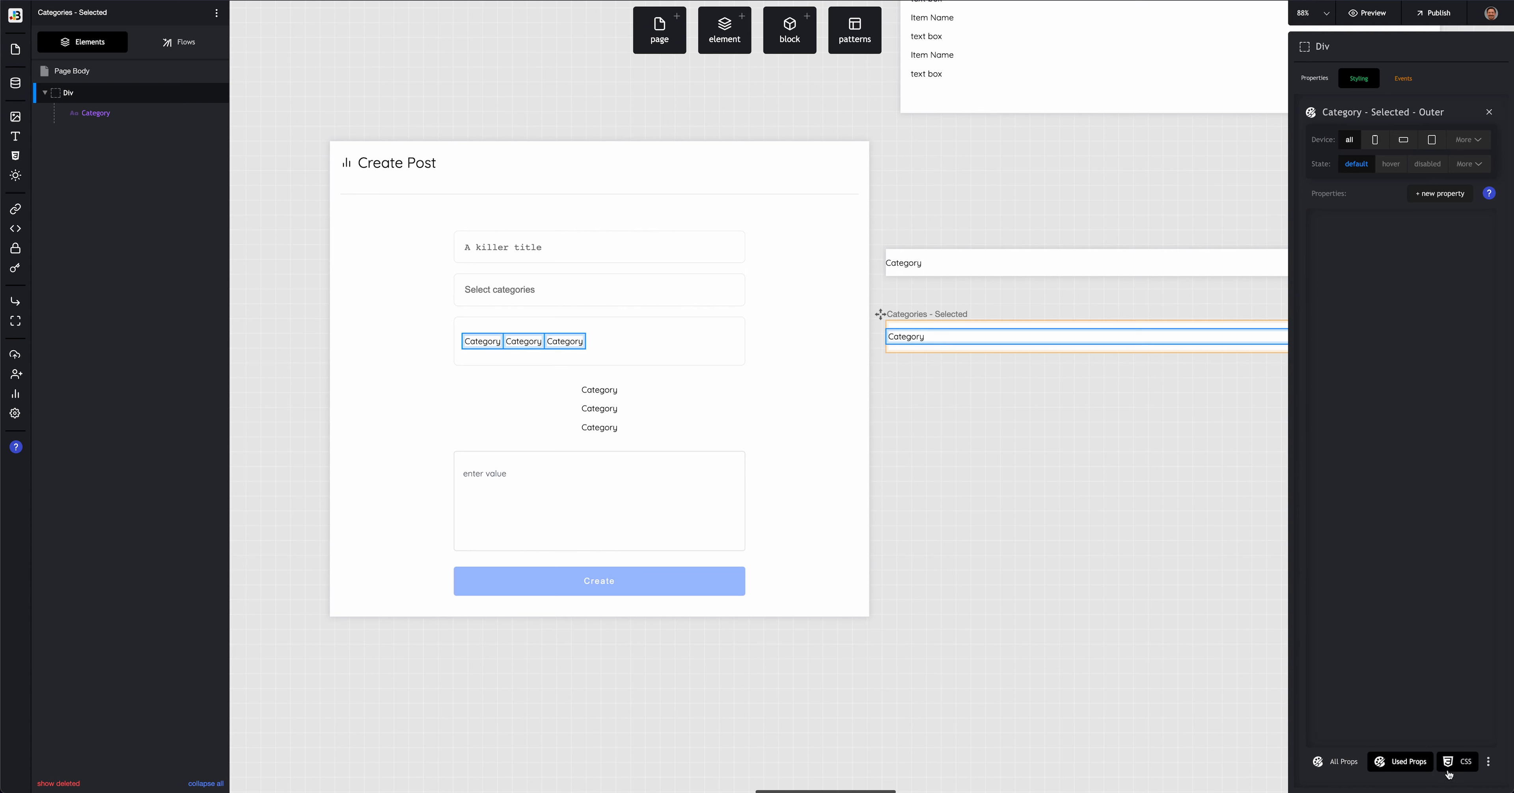
click(1452, 763)
click(1403, 437)
key(ctrl+v)
click(1387, 735)
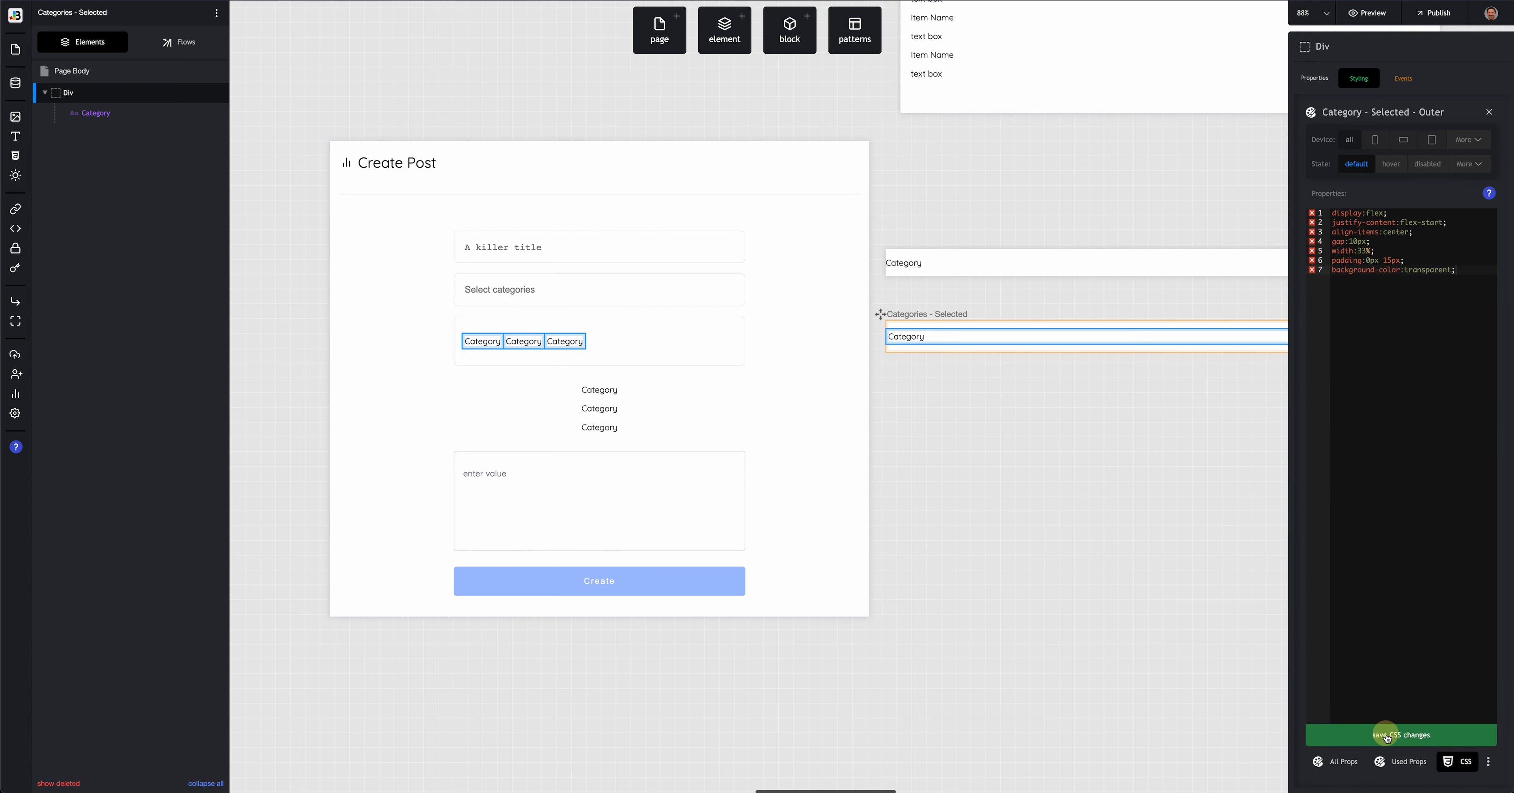
Step: Remove the gap declaration from the CSS of the Category - Selected - Outer style class and save the change
click(1400, 765)
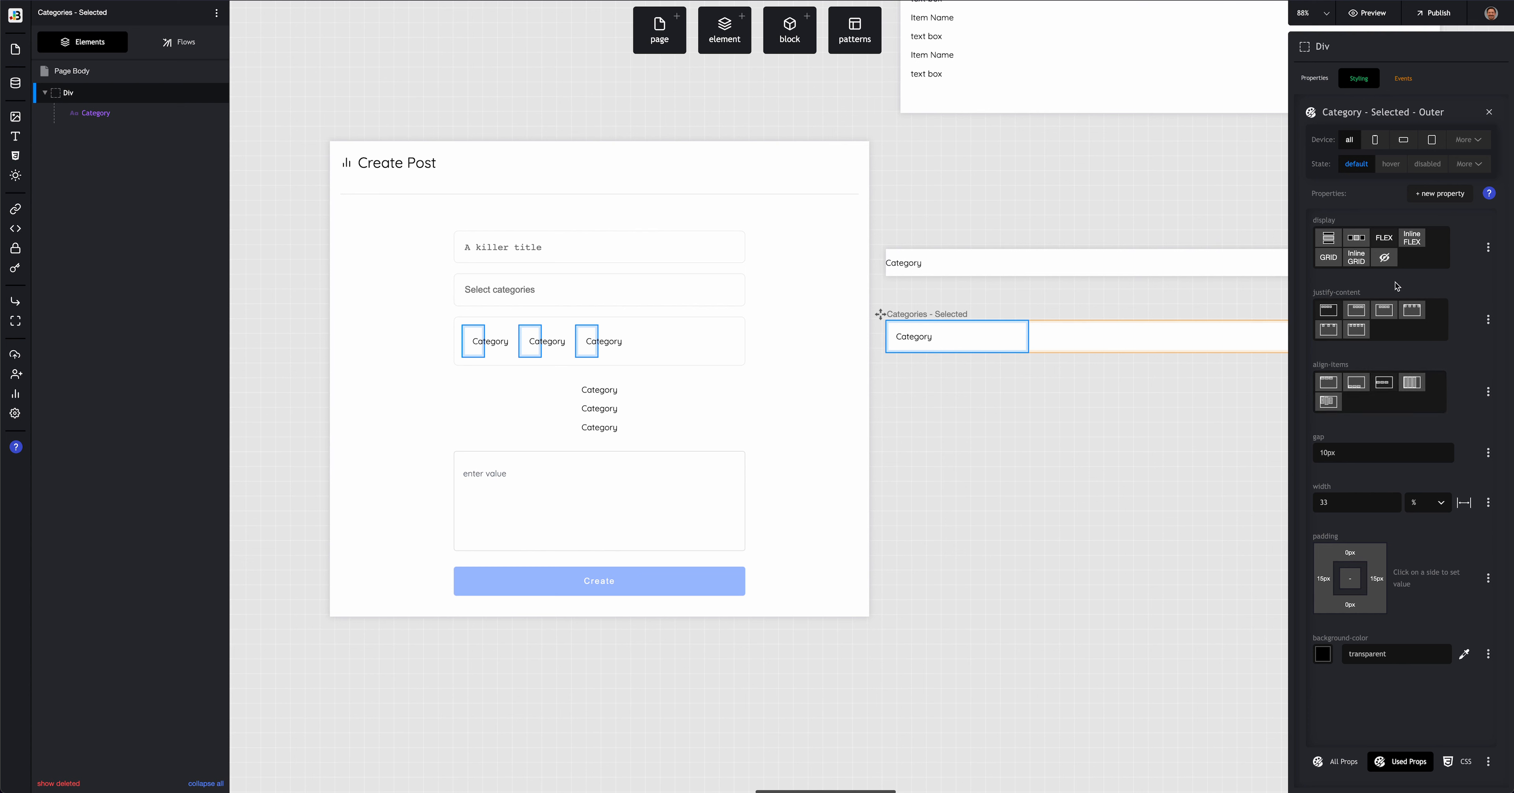
click(1488, 454)
click(1462, 767)
click(1459, 761)
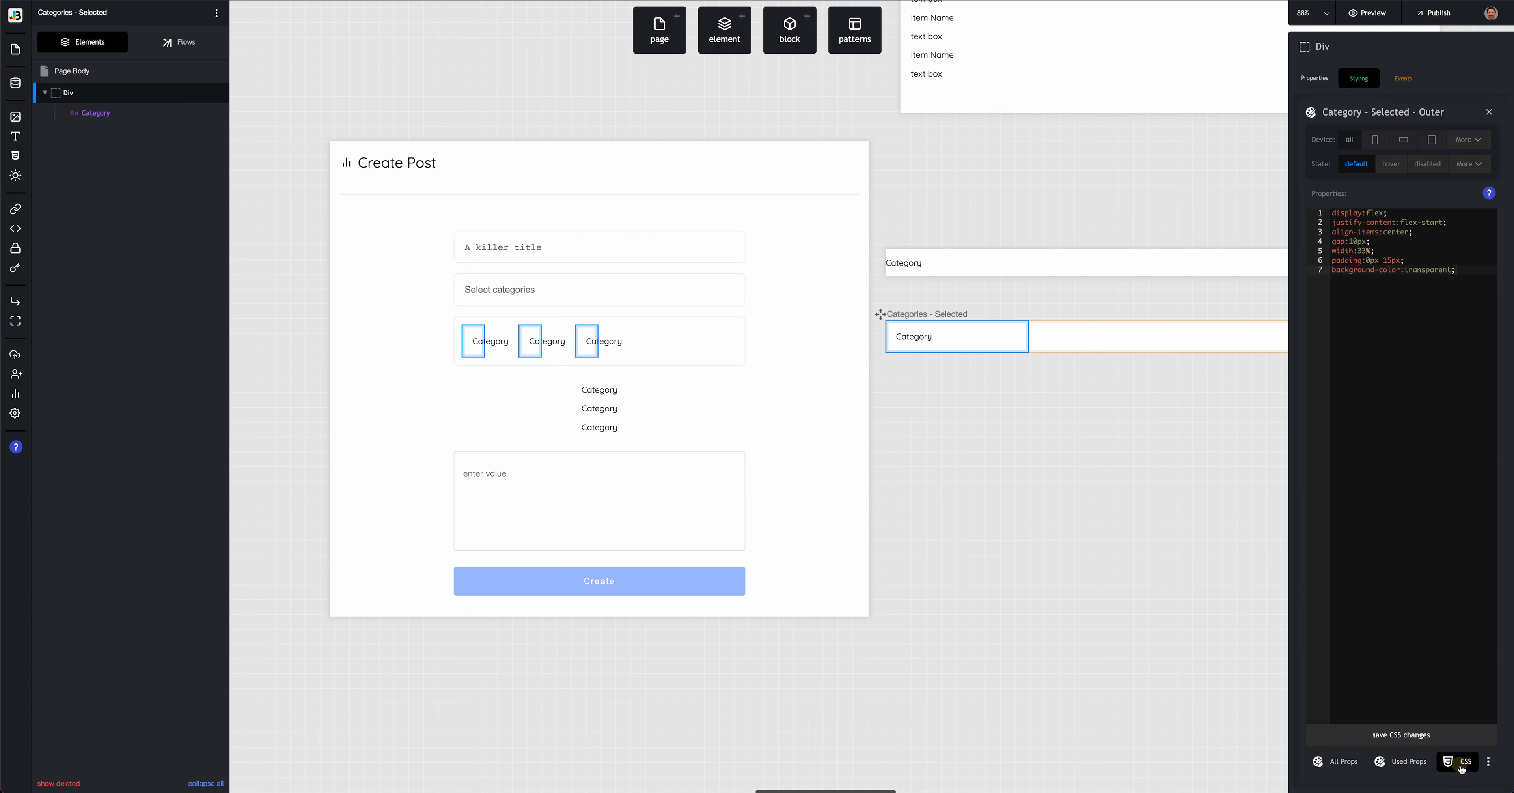
triple_click(1338, 240)
key(BackSpace)
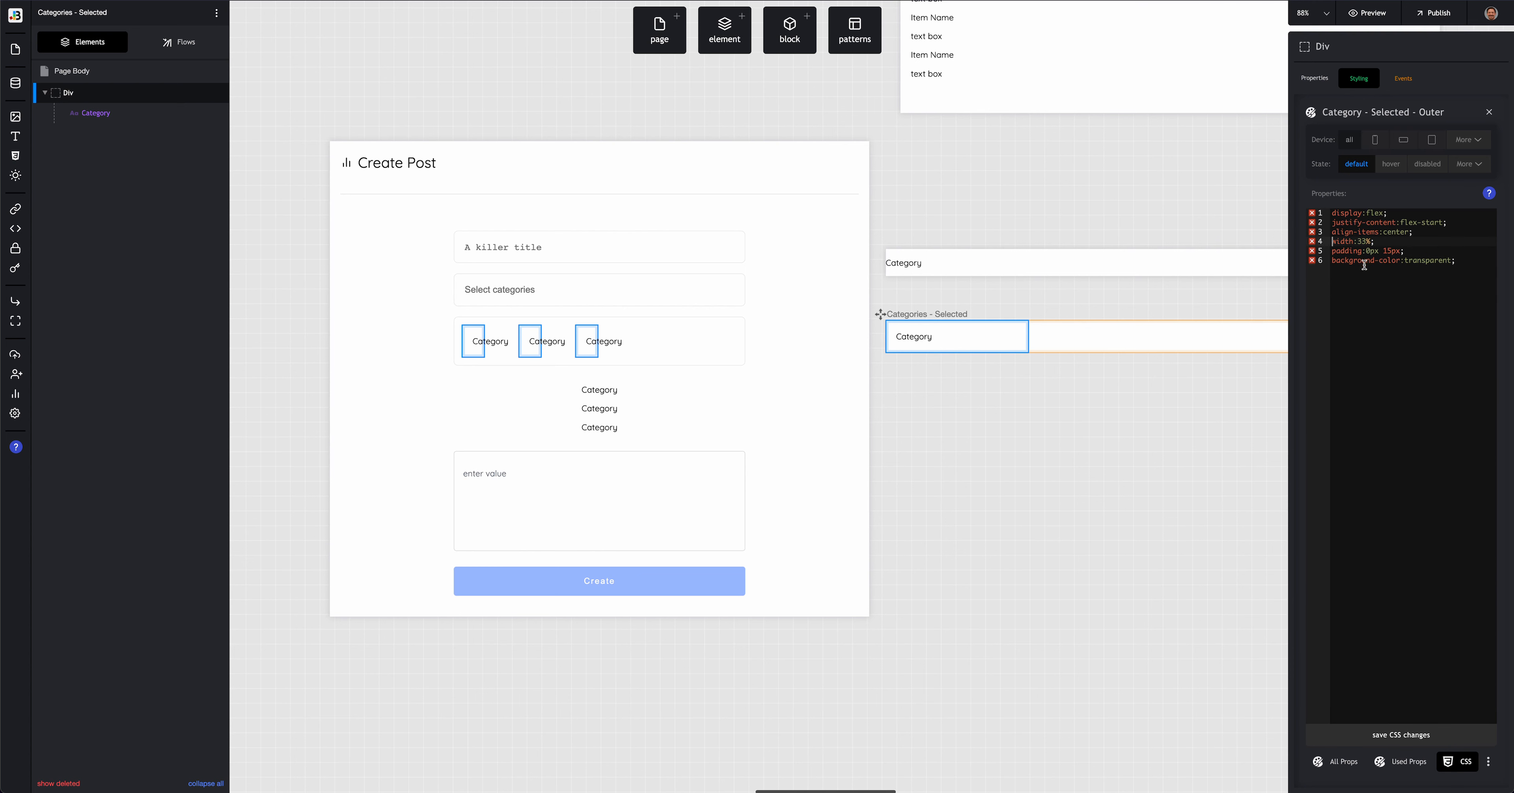
triple_click(1375, 259)
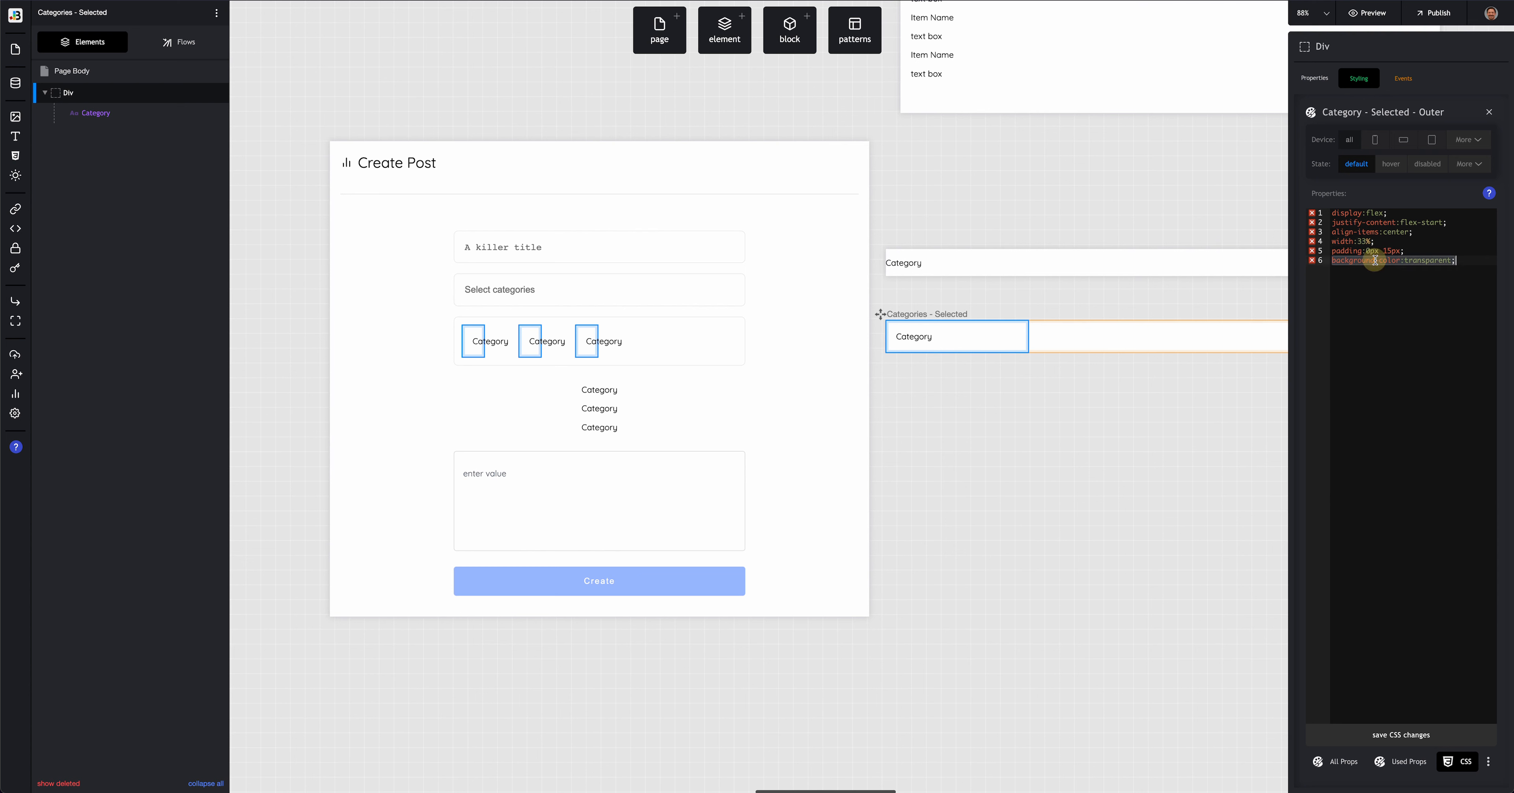
click(1462, 260)
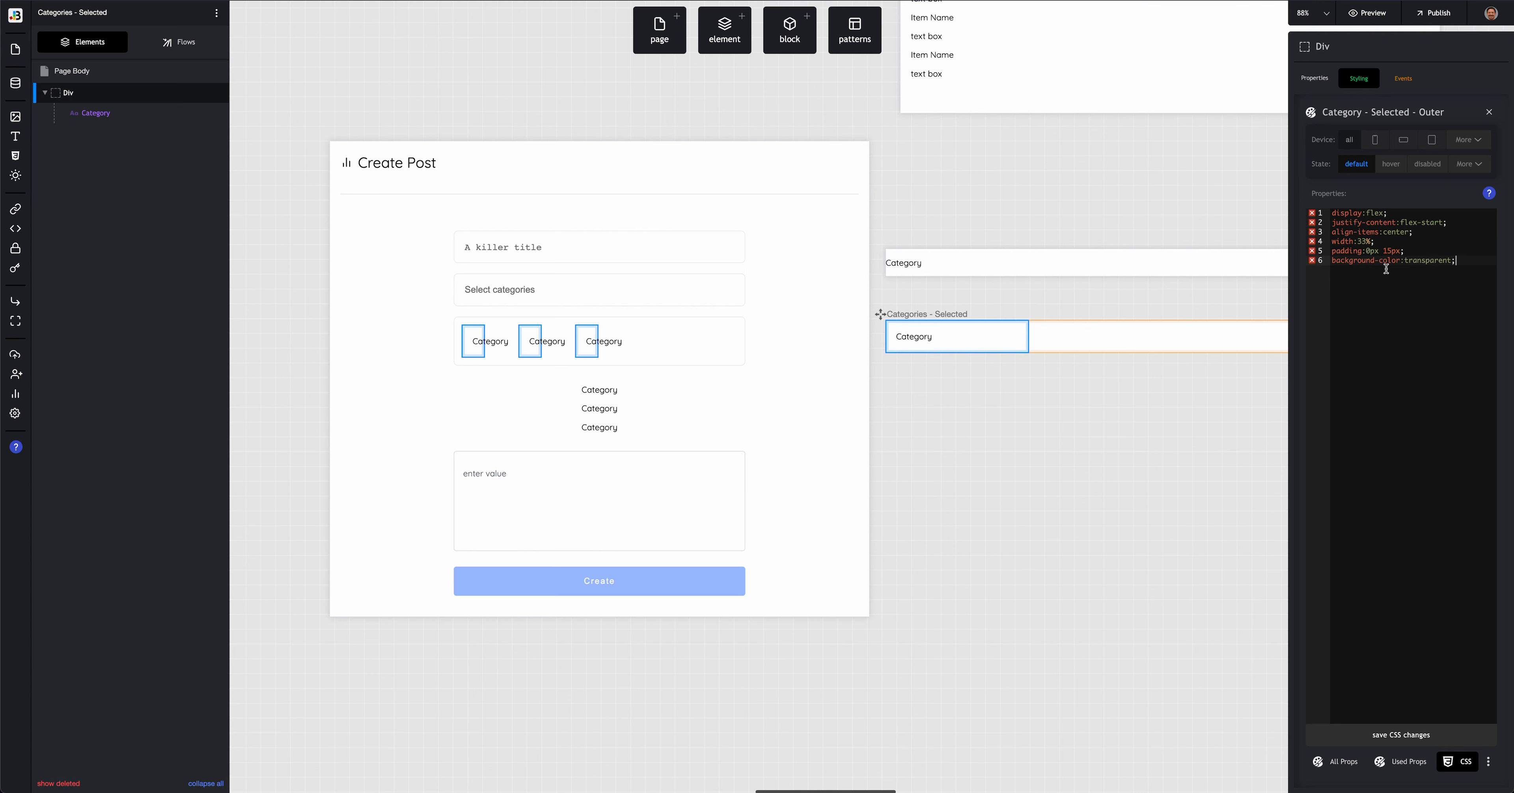
click(1355, 242)
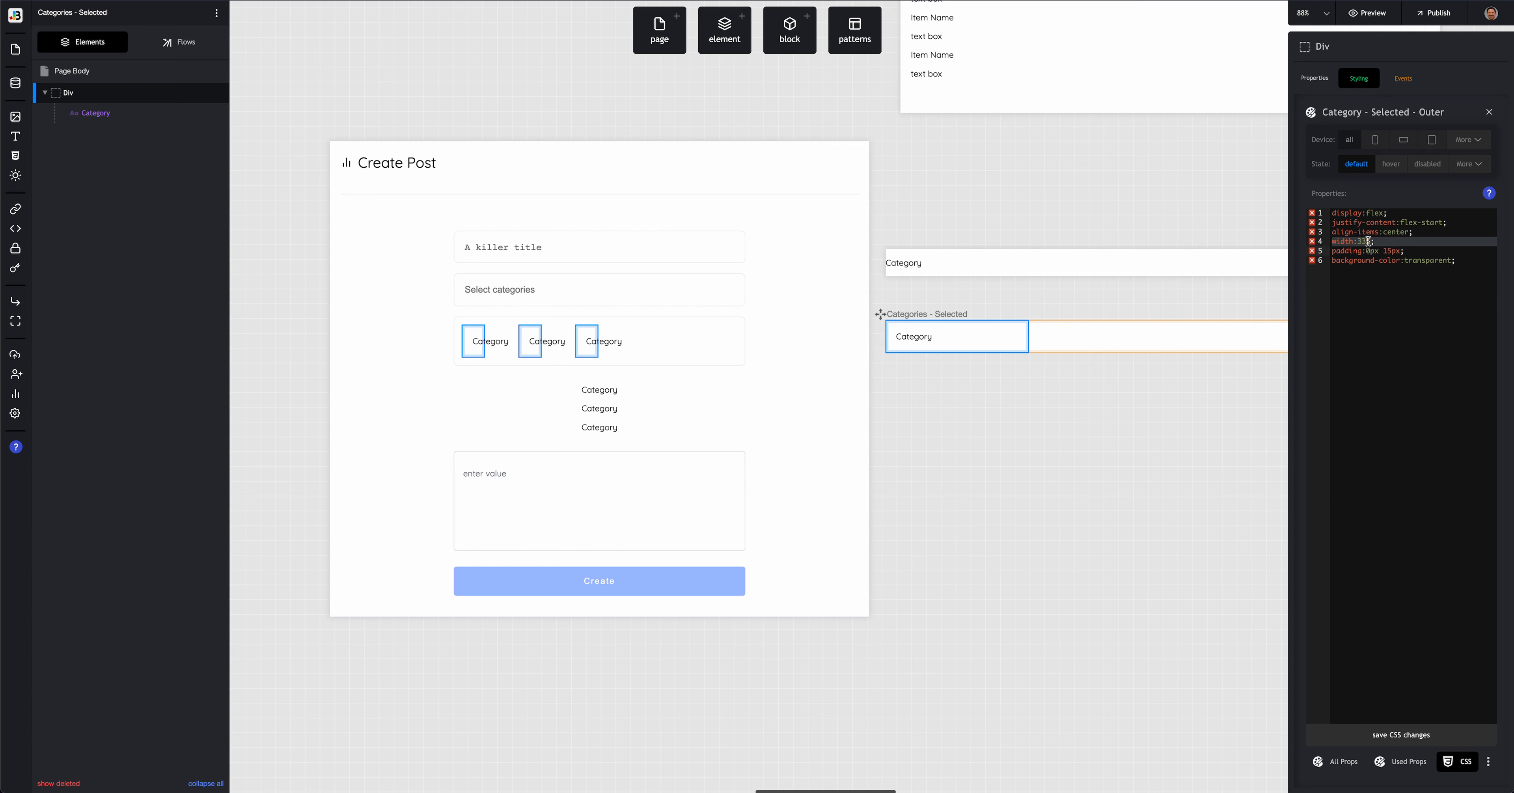
click(1359, 241)
click(1428, 733)
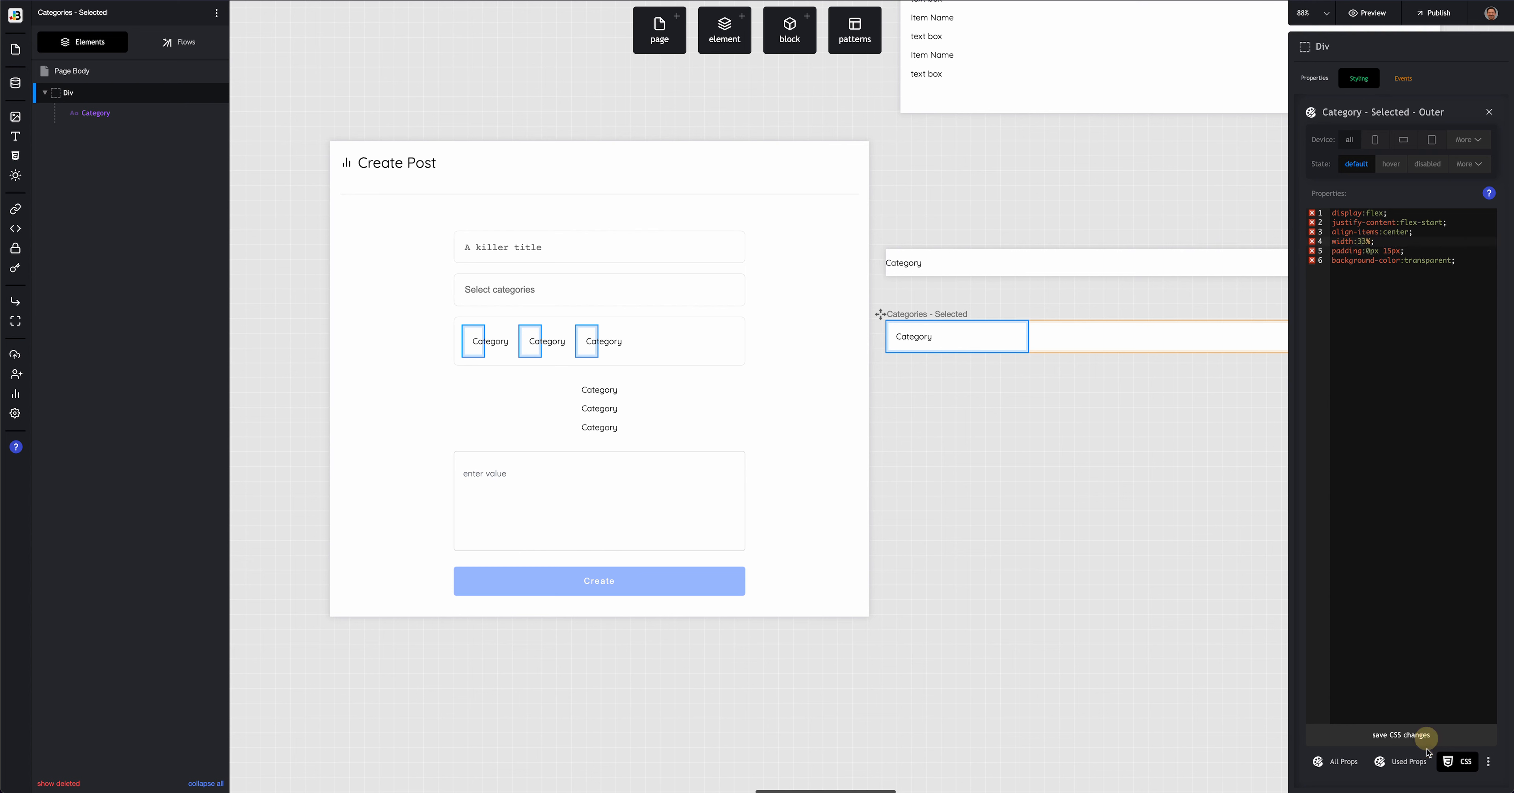
Step: Set the width of the Category - Selected - Outer style class to auto
click(1401, 761)
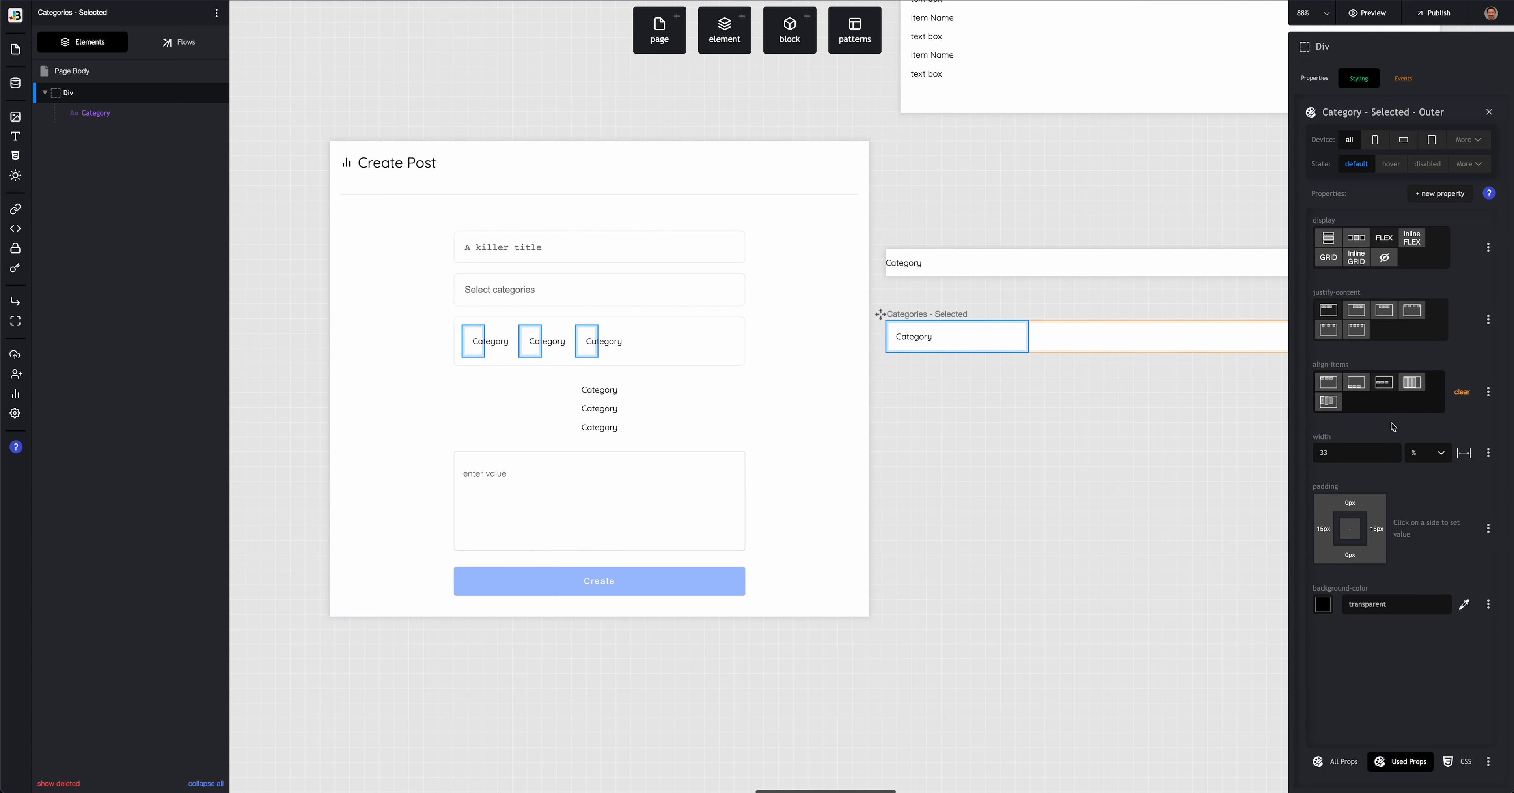
click(1433, 452)
click(1433, 529)
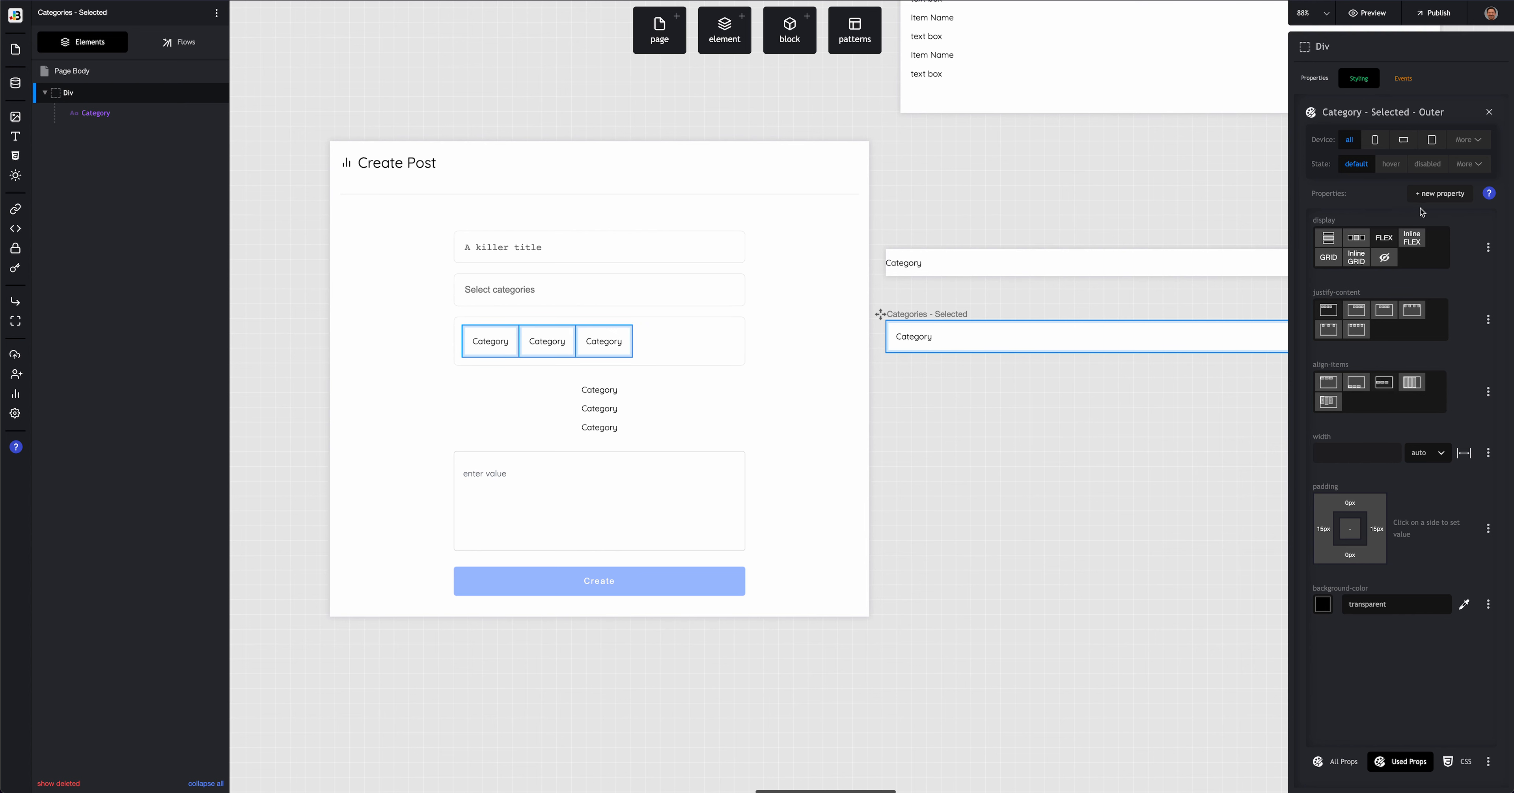
Step: Add a border property of 1 px with a Solid line to the Category - Selected - Outer style class
click(1431, 199)
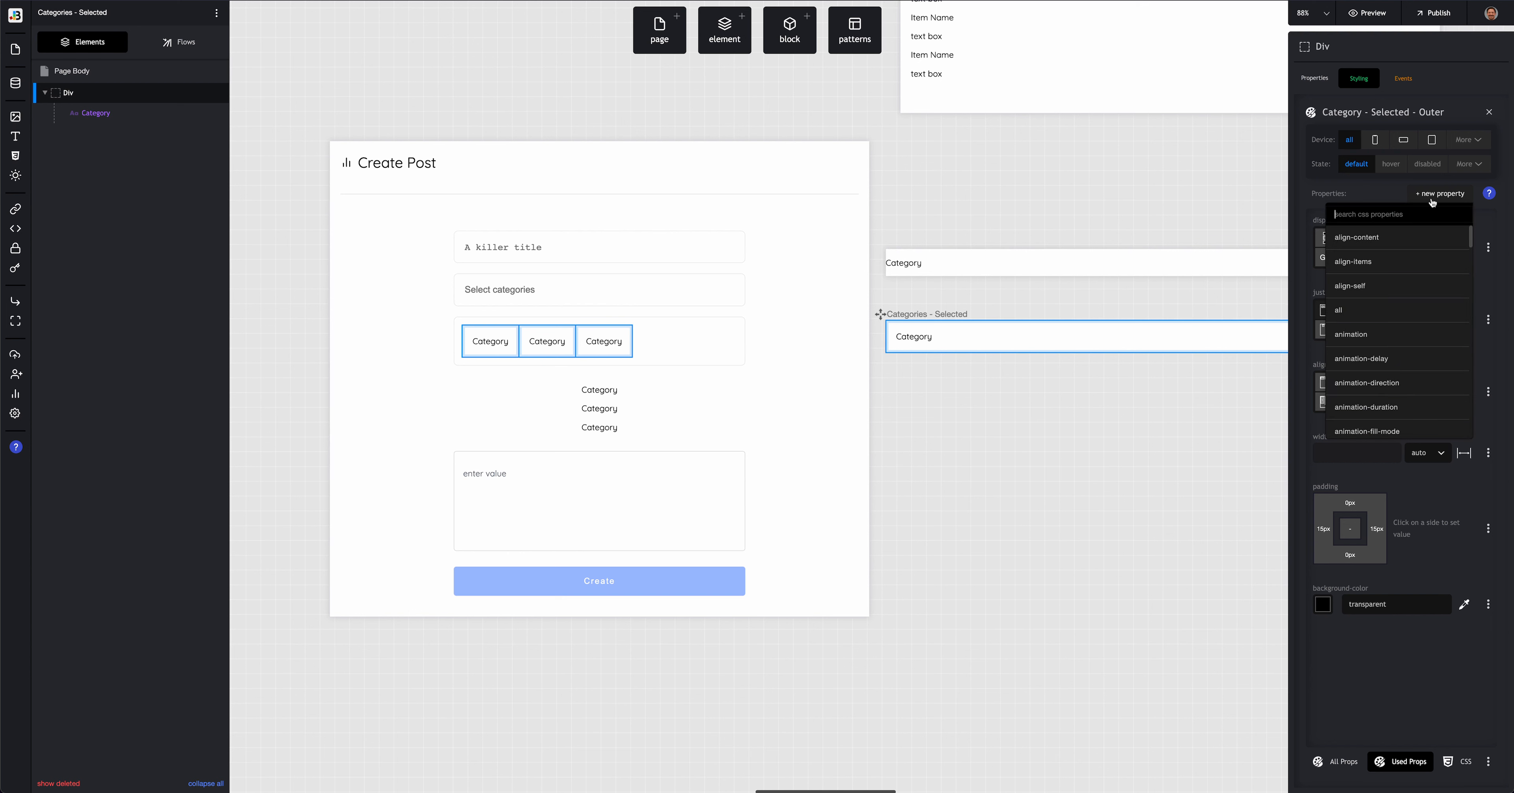
text(border)
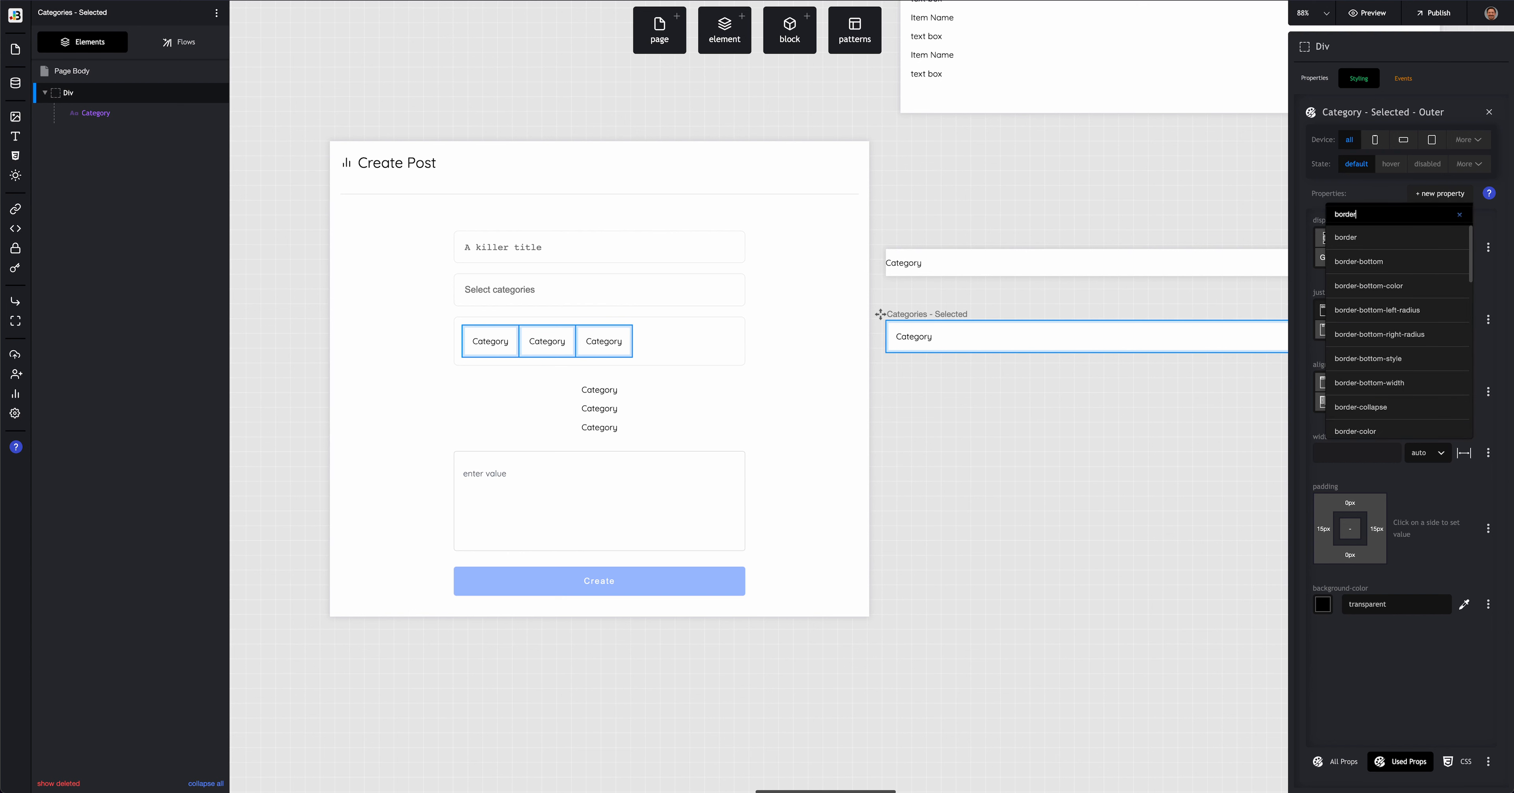
key(Return)
click(1341, 652)
text(1)
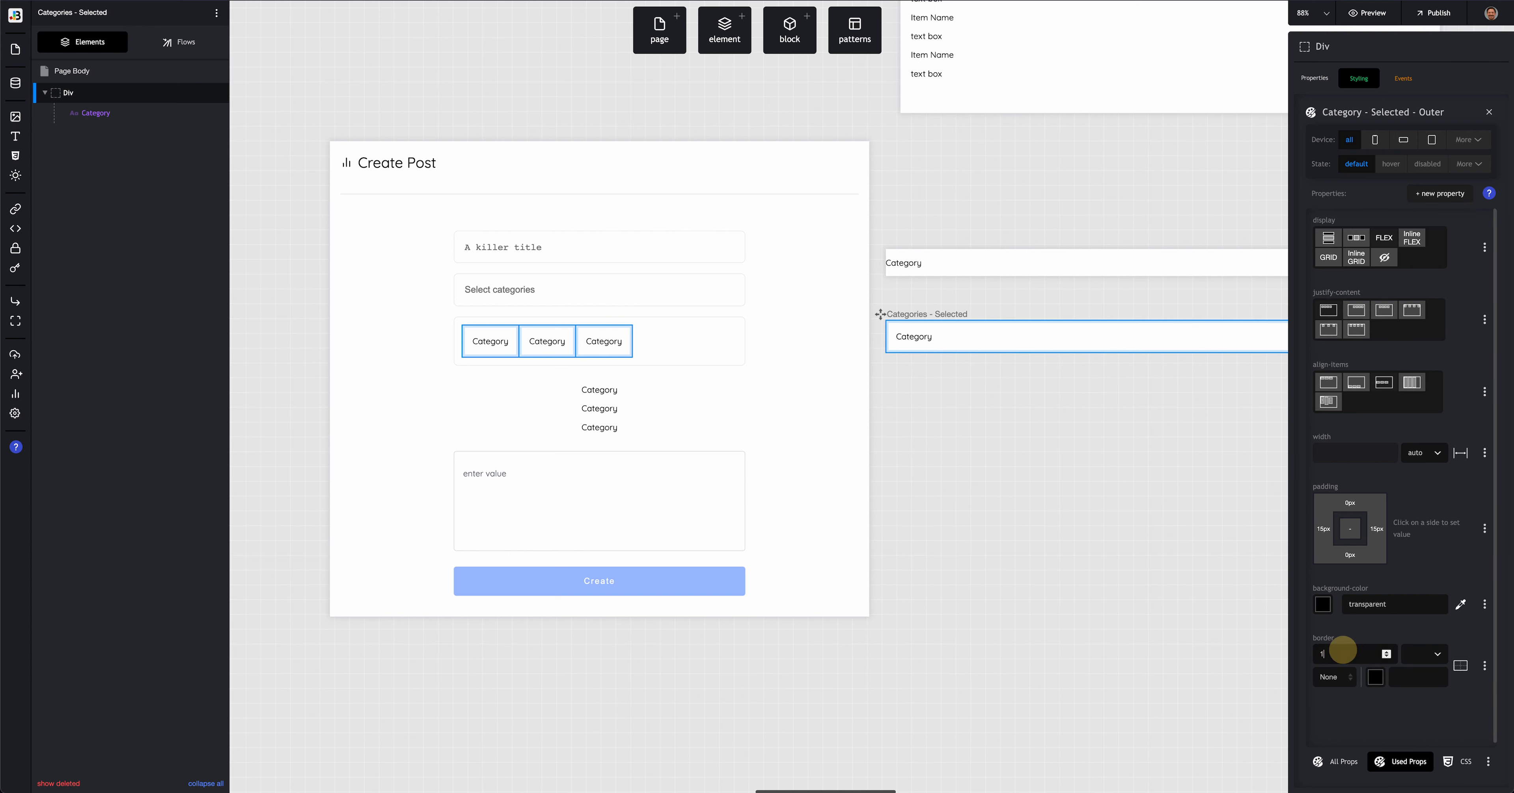
click(1331, 680)
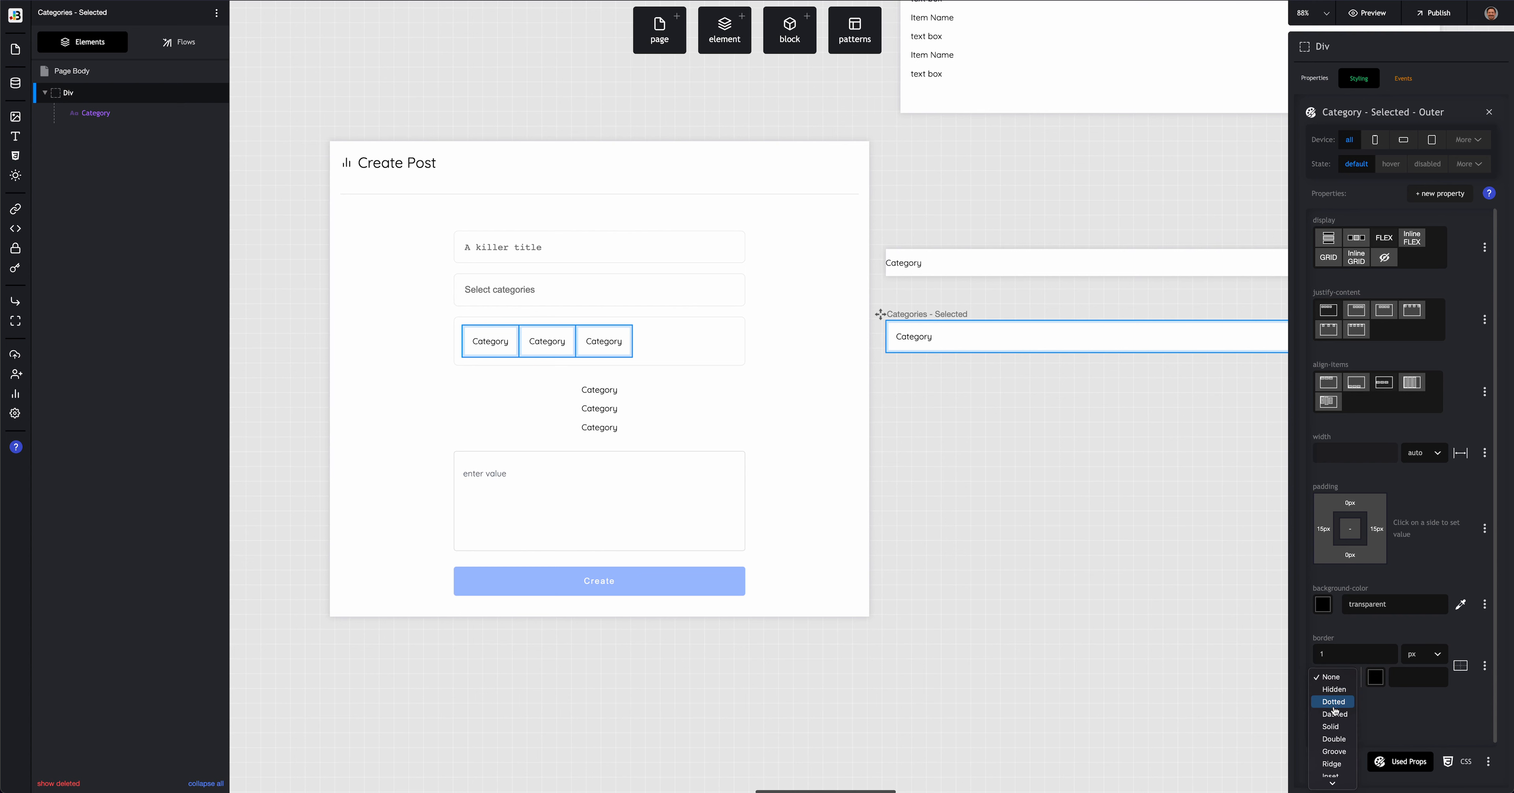
click(1332, 728)
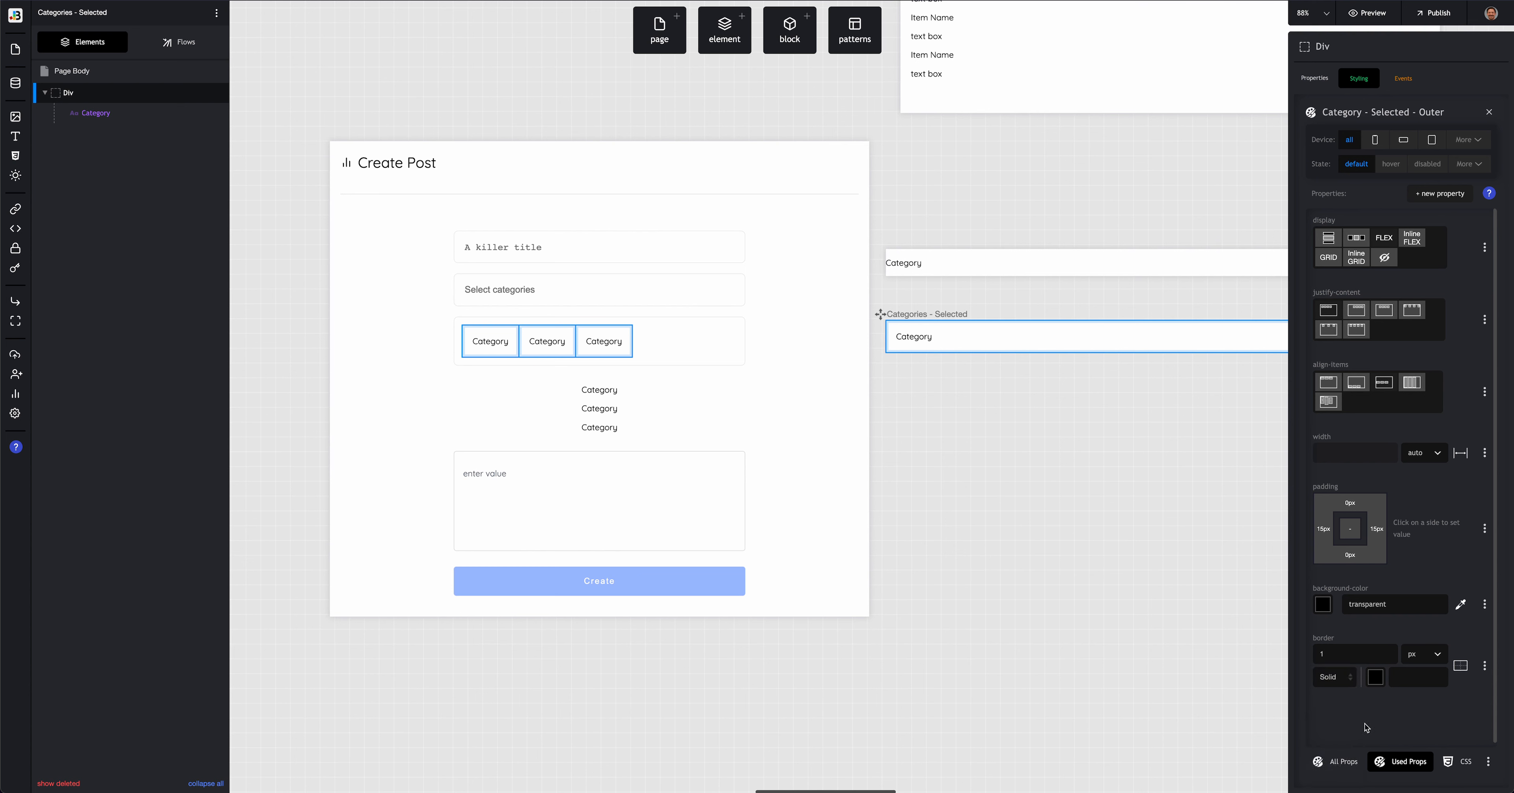
Step: Set the border colour of the Category - Selected - Outer style class to light grey #d9d9d9
click(1420, 678)
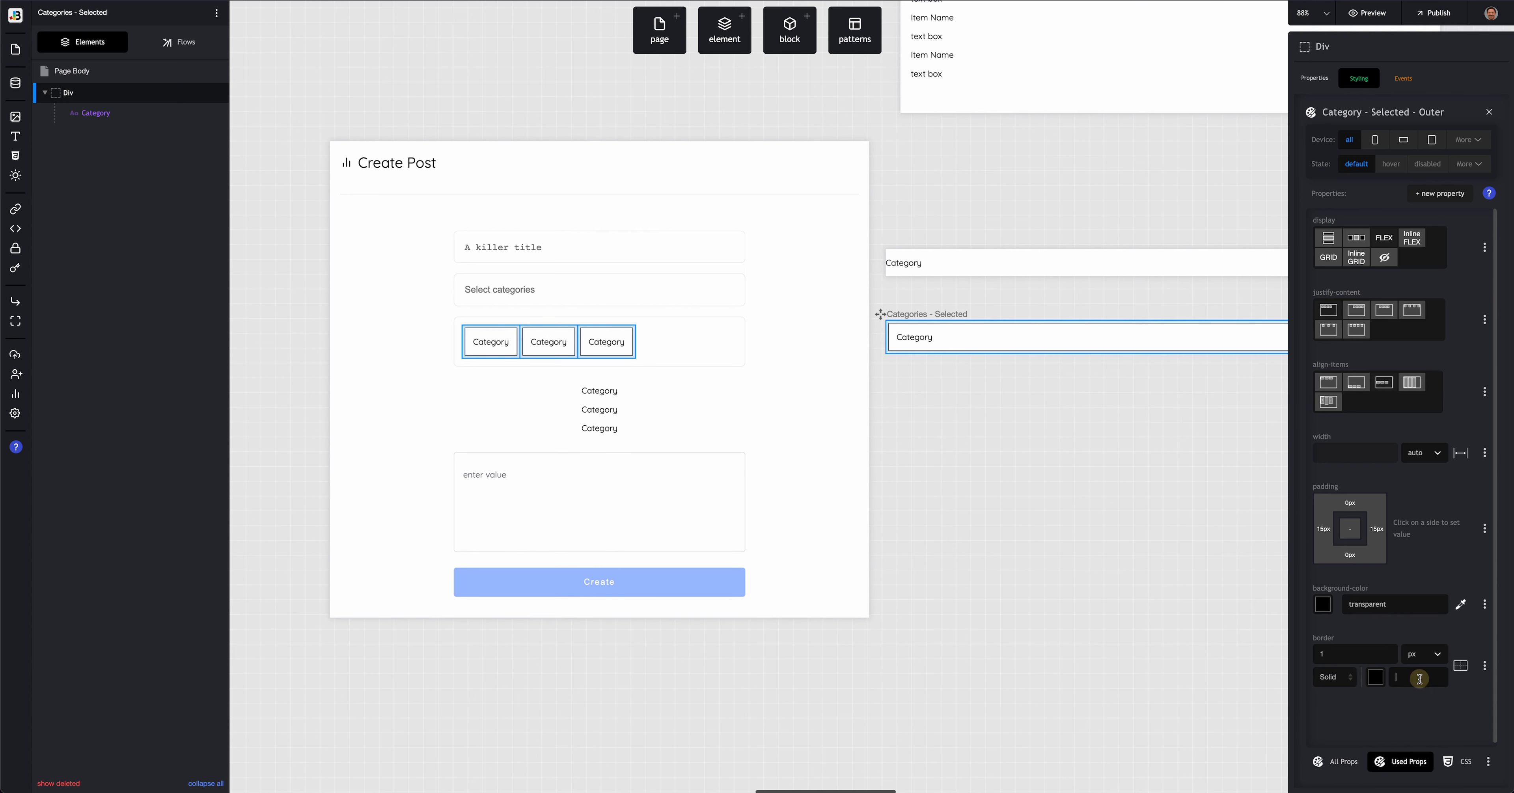
click(1378, 681)
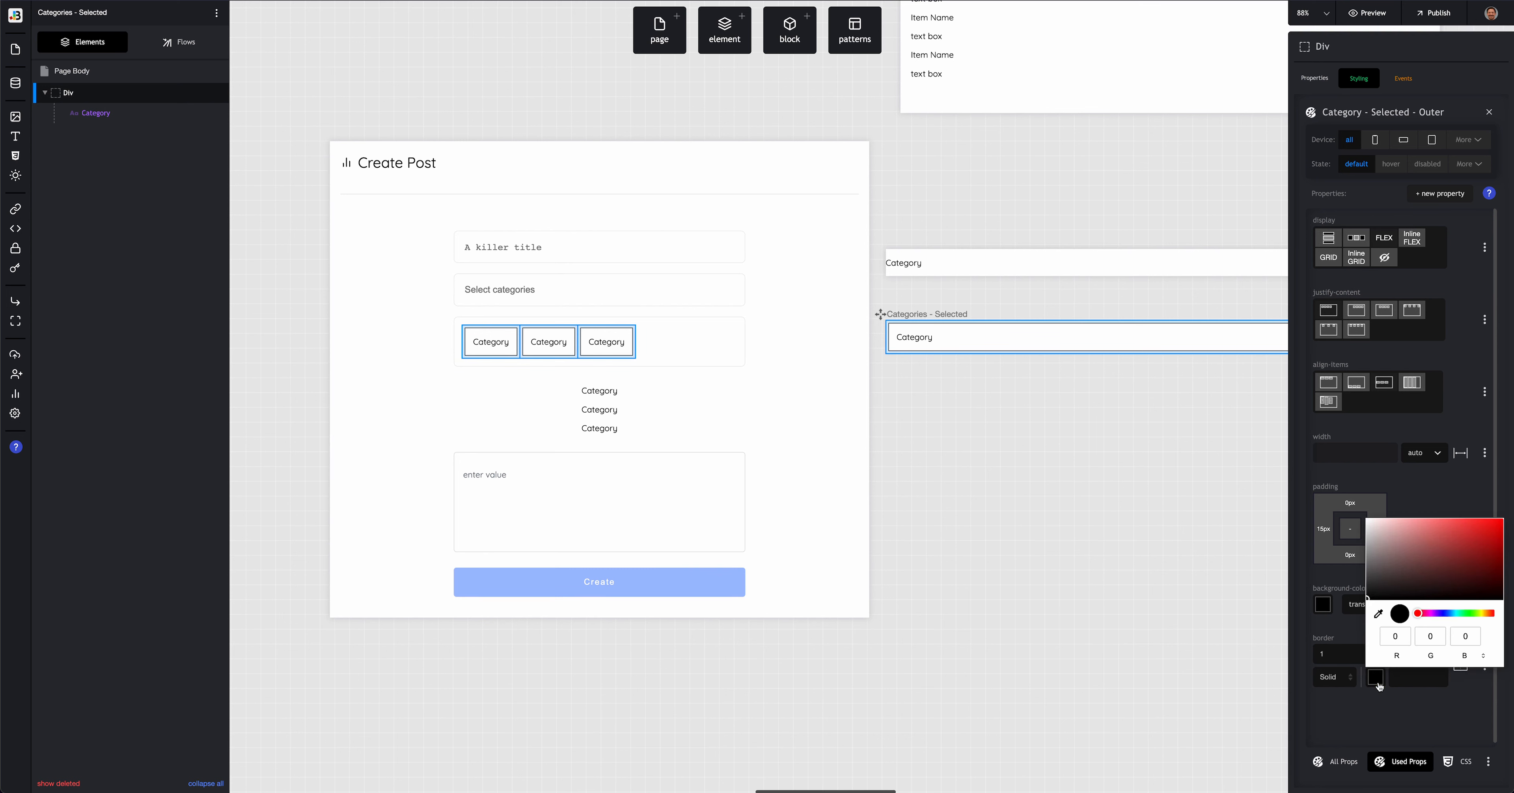
click(1367, 552)
click(1366, 539)
click(1367, 530)
click(1389, 681)
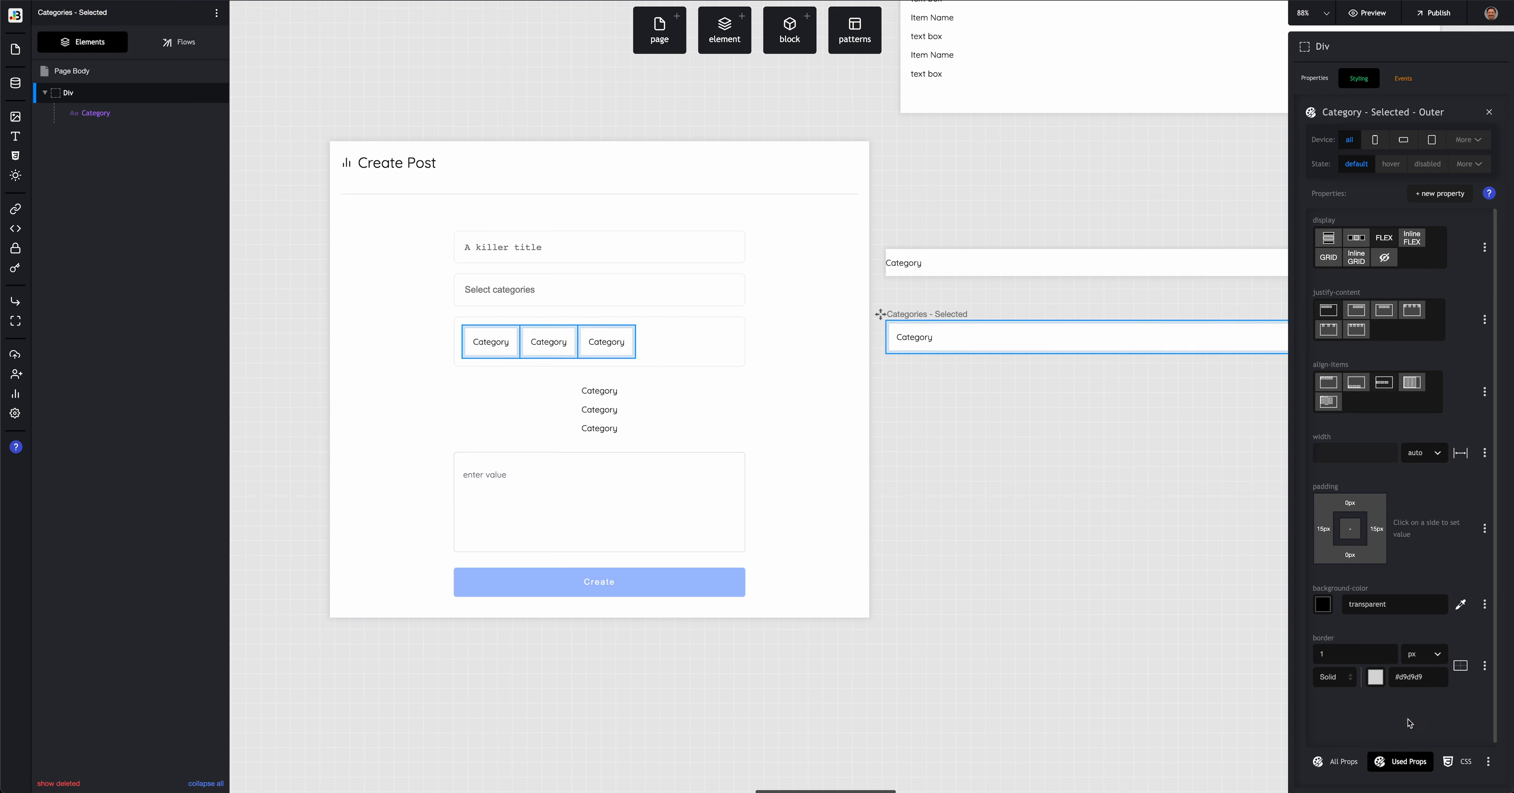
Step: Add a border-radius of 8 px on all sides to the Category - Selected - Outer style class
click(1440, 193)
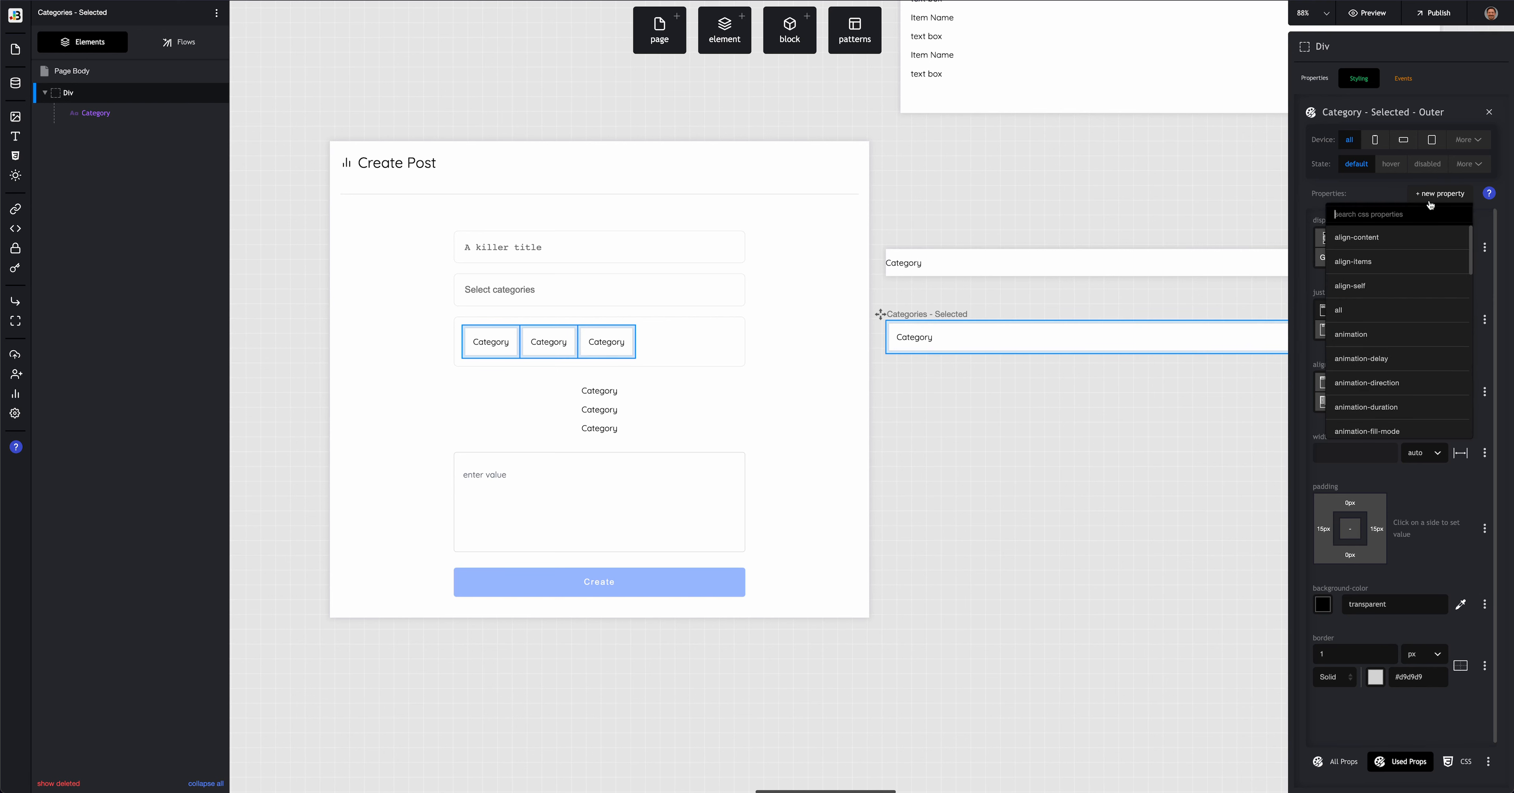
text(radi)
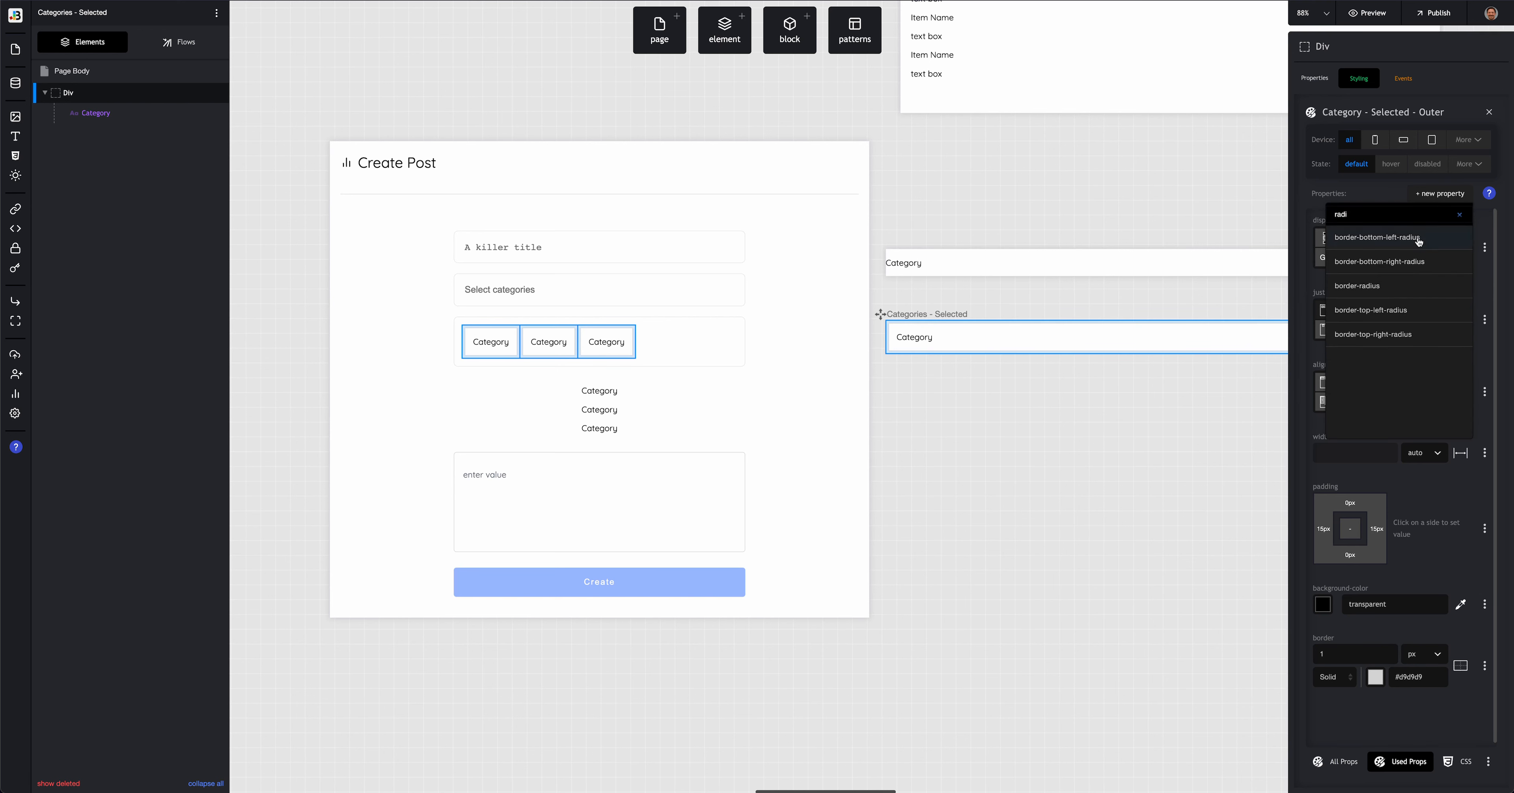
click(1399, 286)
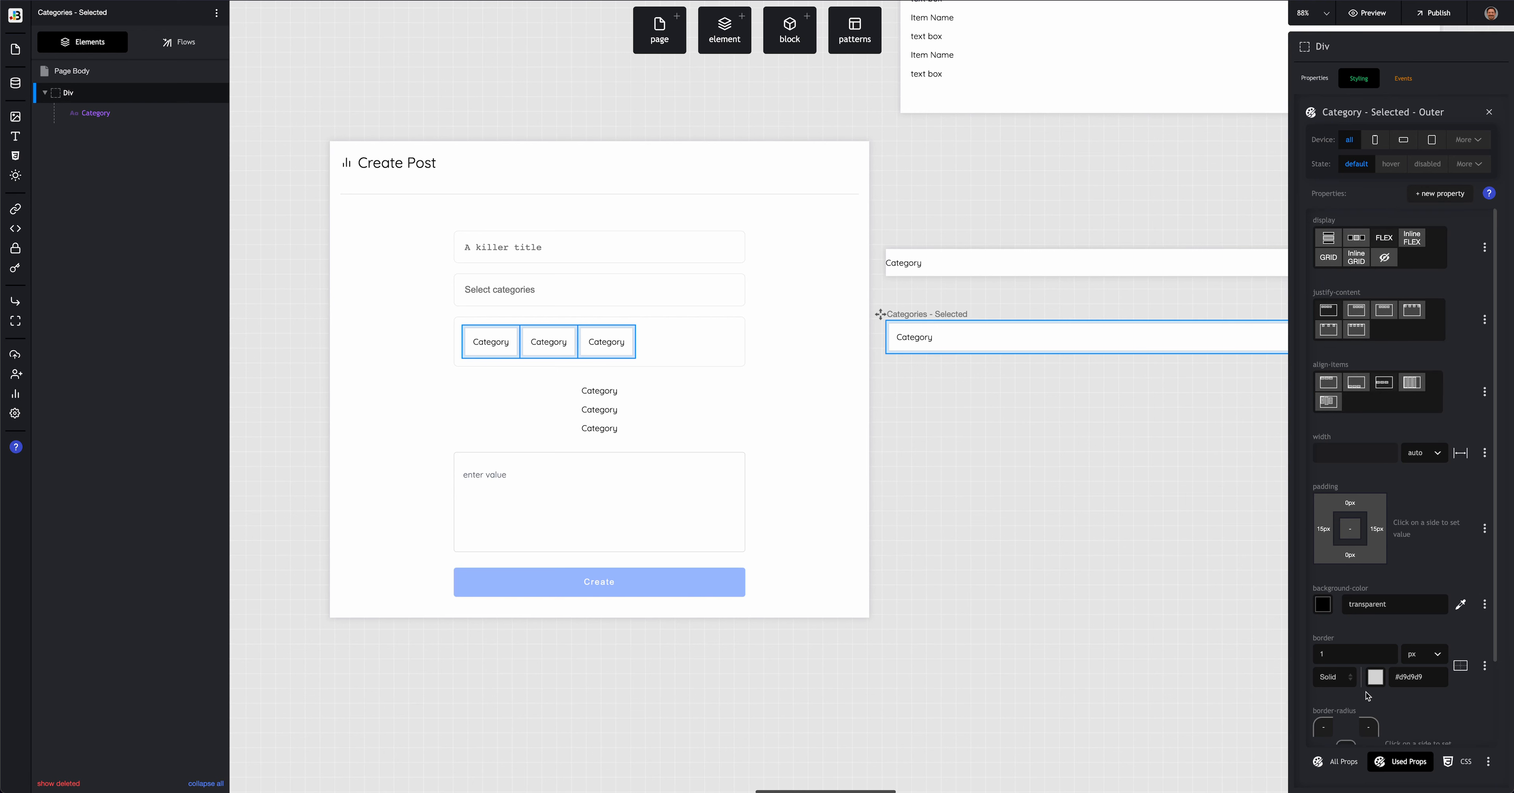
scroll(1367, 694, down, 3)
click(1346, 659)
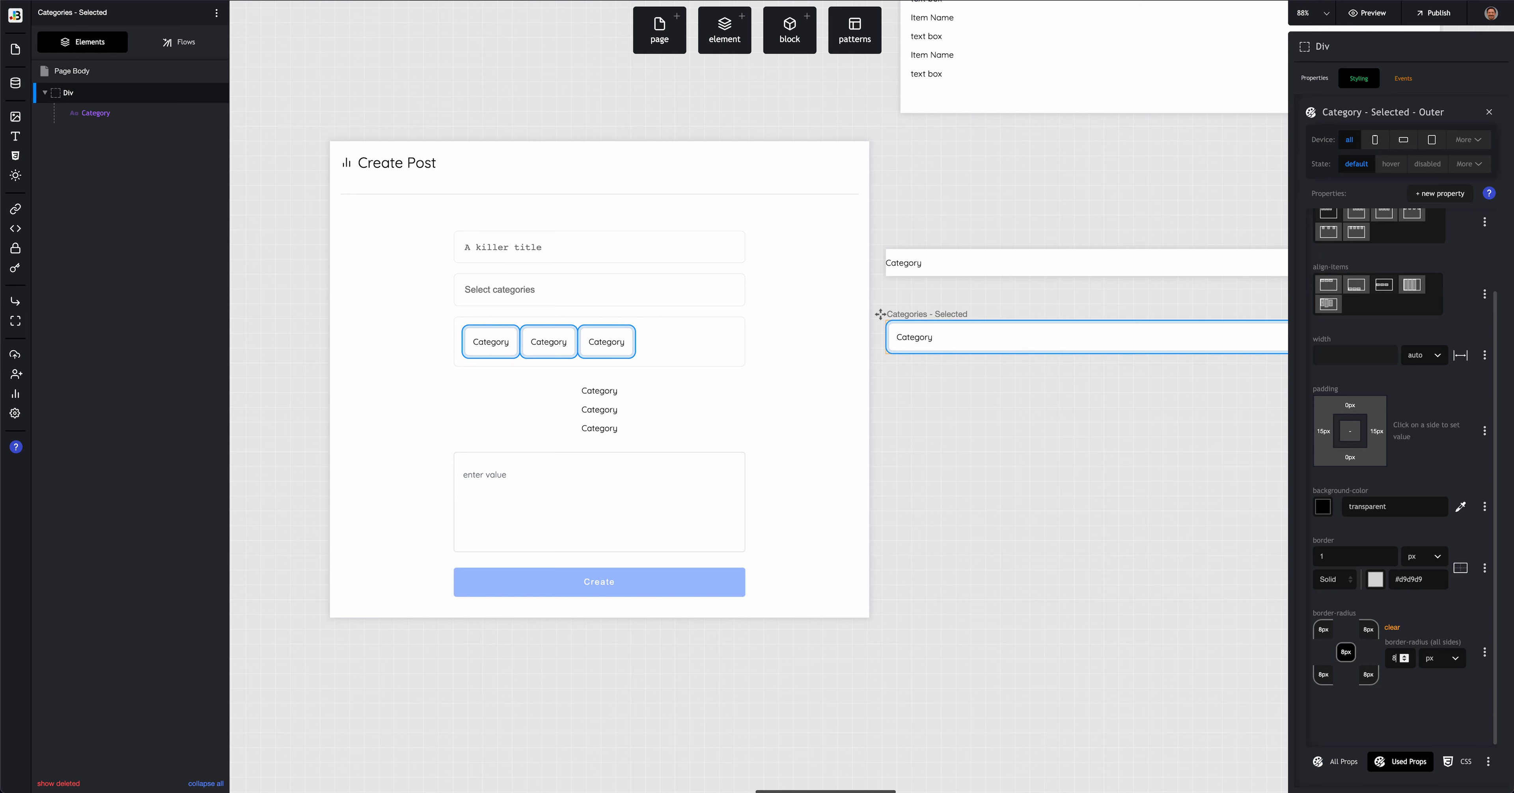
Step: Preview the Create Post page and choose Bubble, Webflow, Bildr and Glide to check the category tags
click(329, 1)
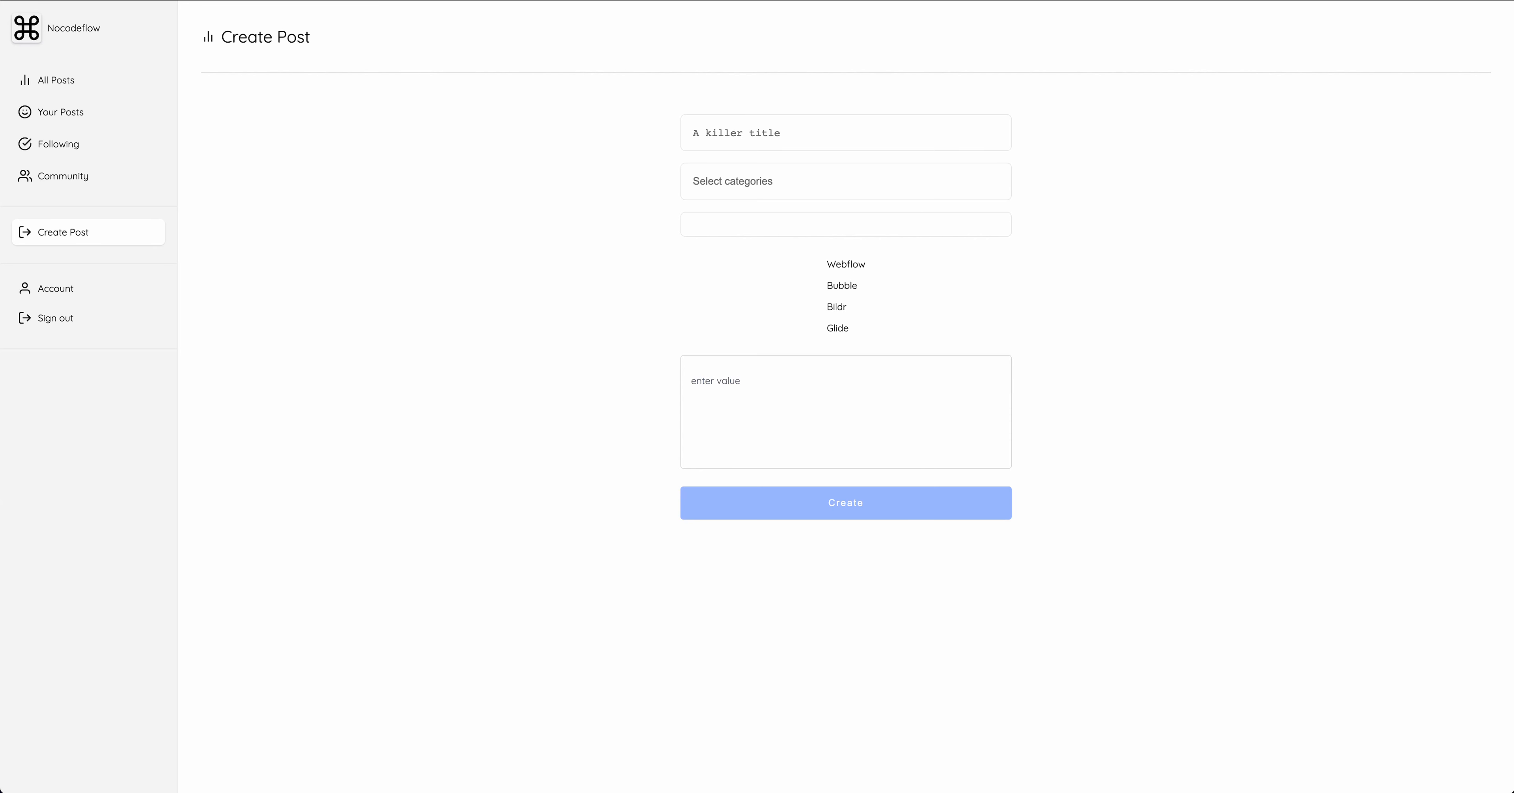
click(410, 410)
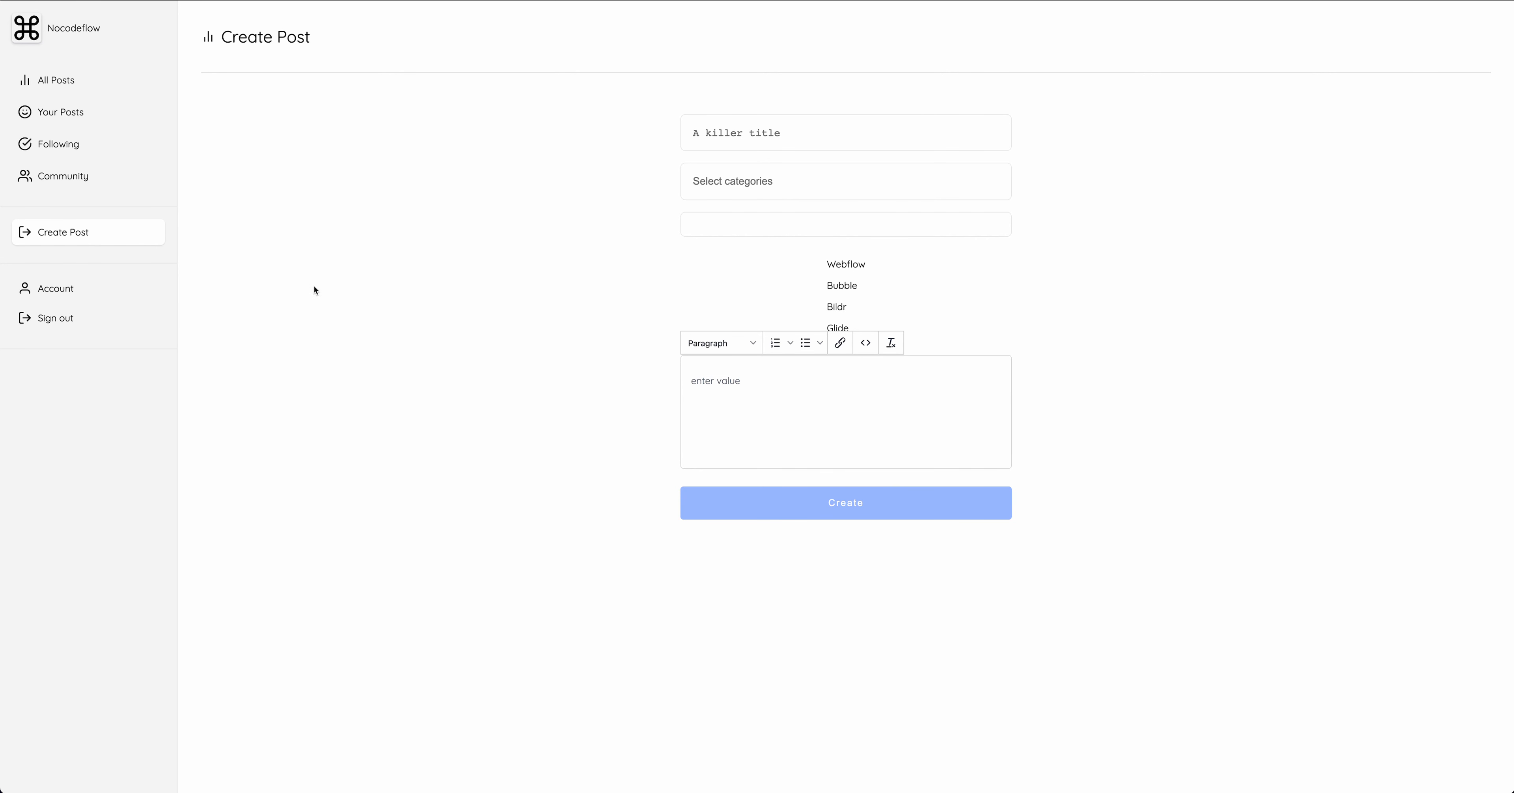
click(838, 289)
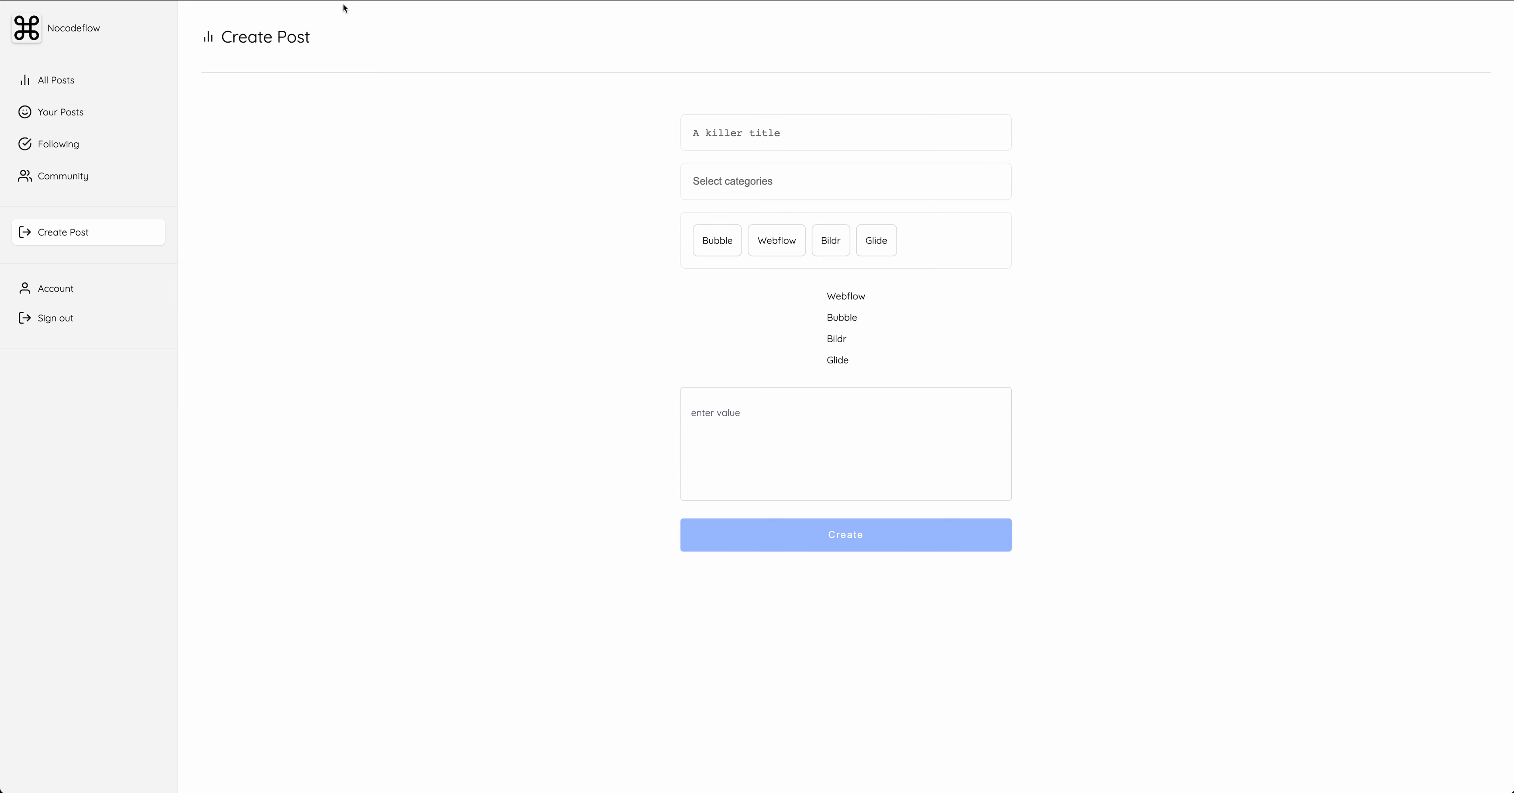
Step: Open the Feather icons site (feathericons.com) in a new browser tab and search its icons for x
key(super+t)
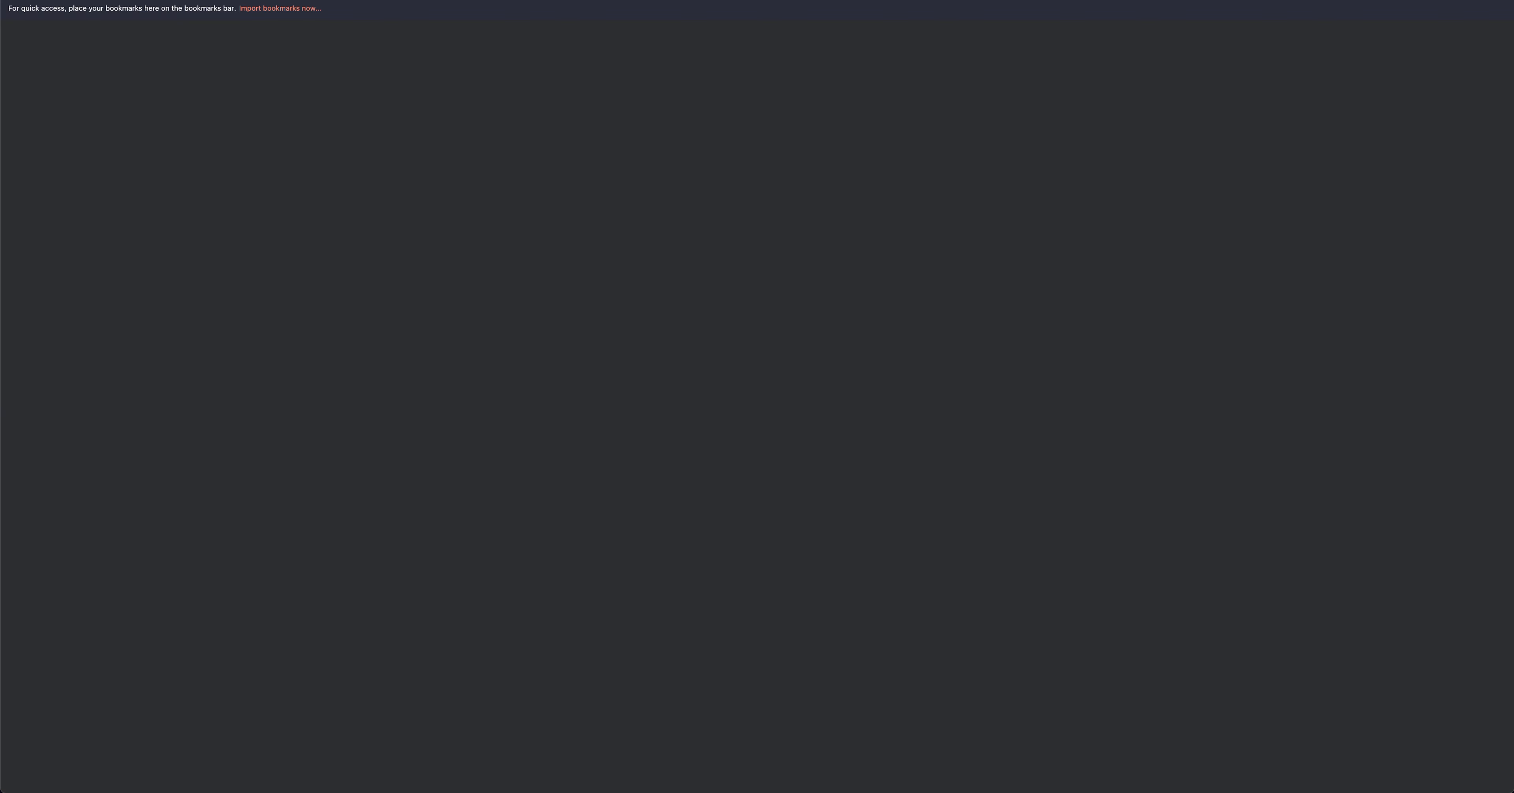
text(feath)
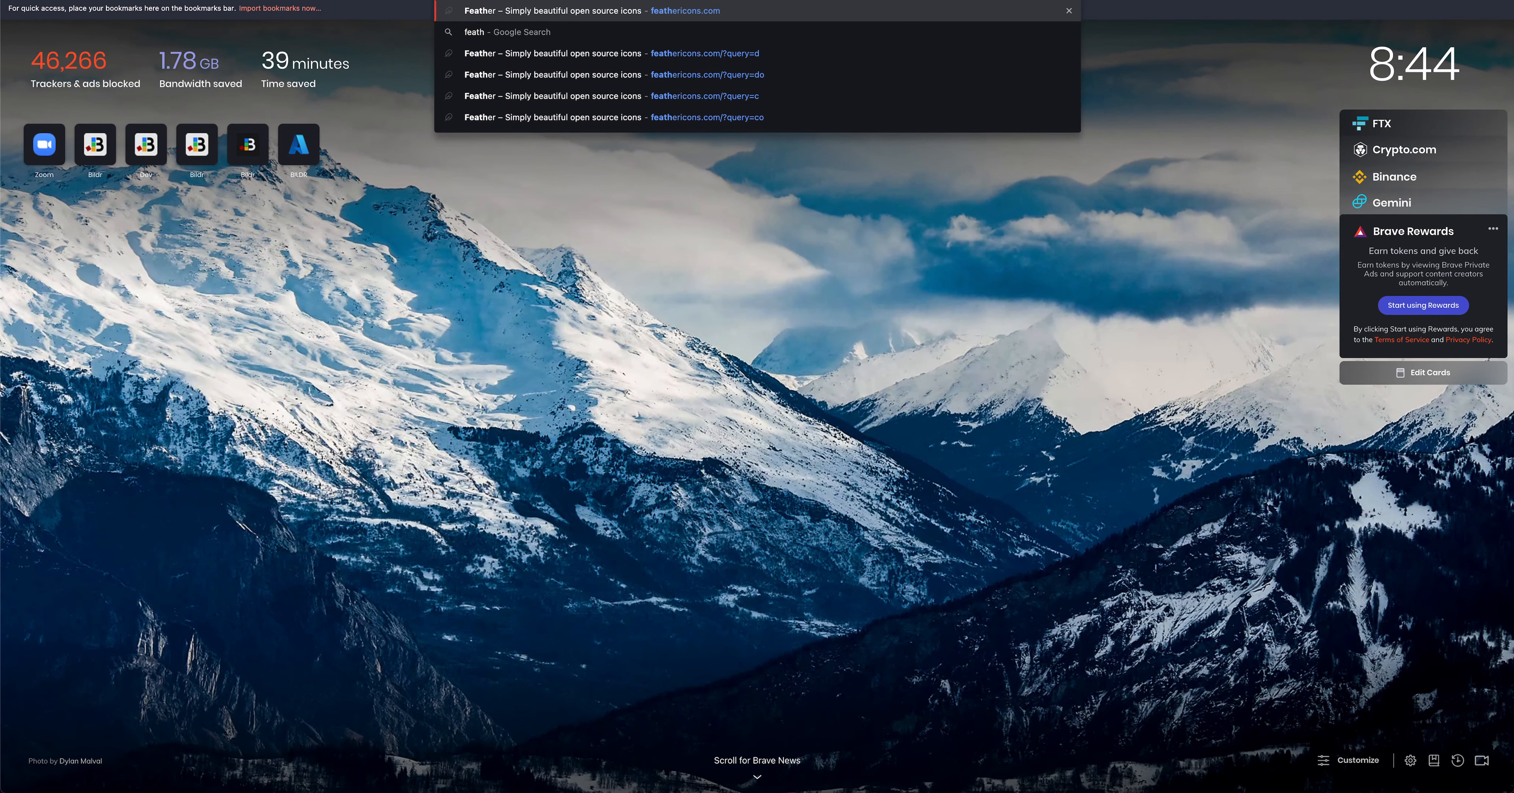
key(Return)
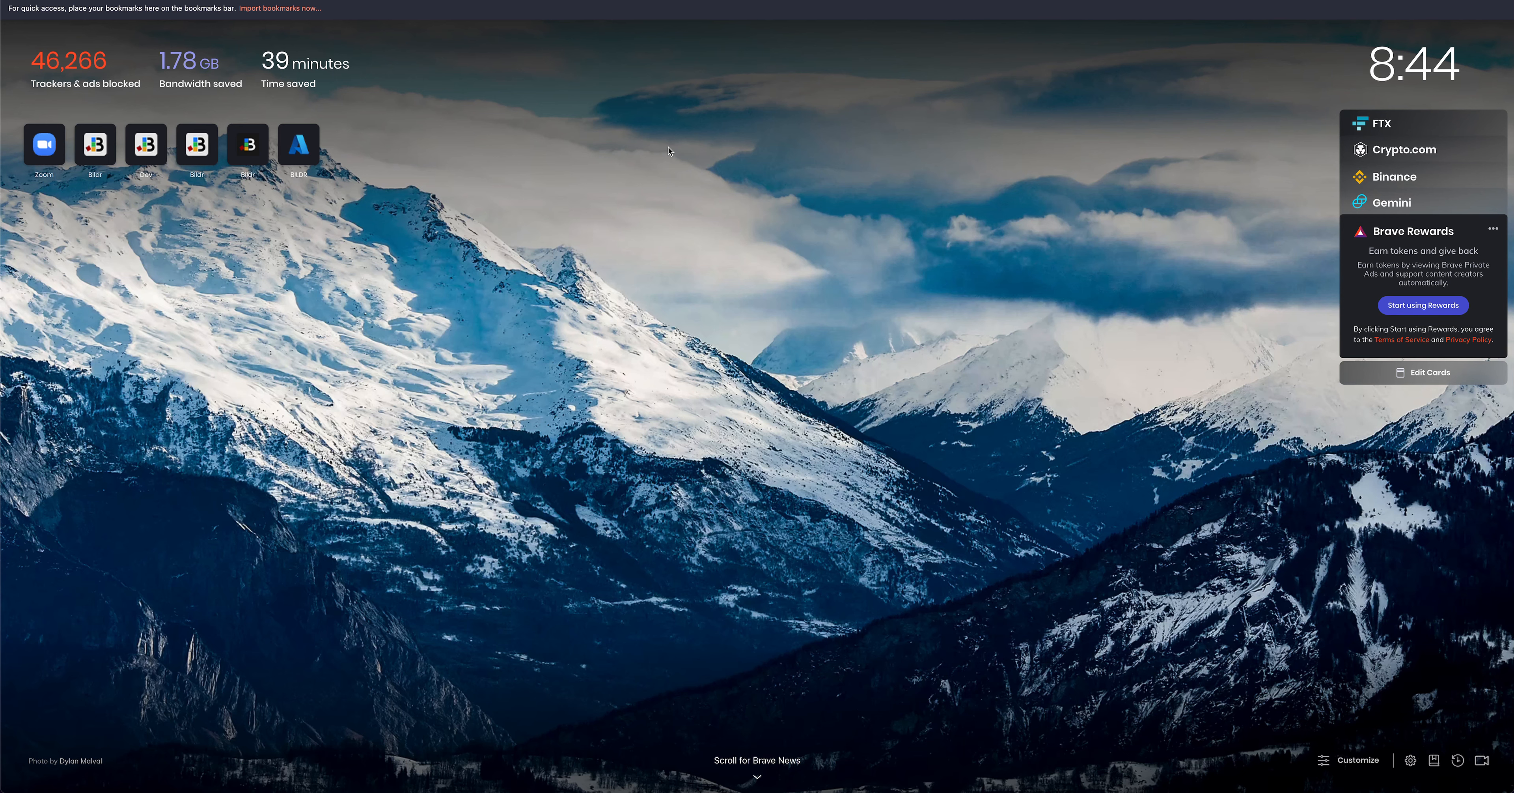
key(Return)
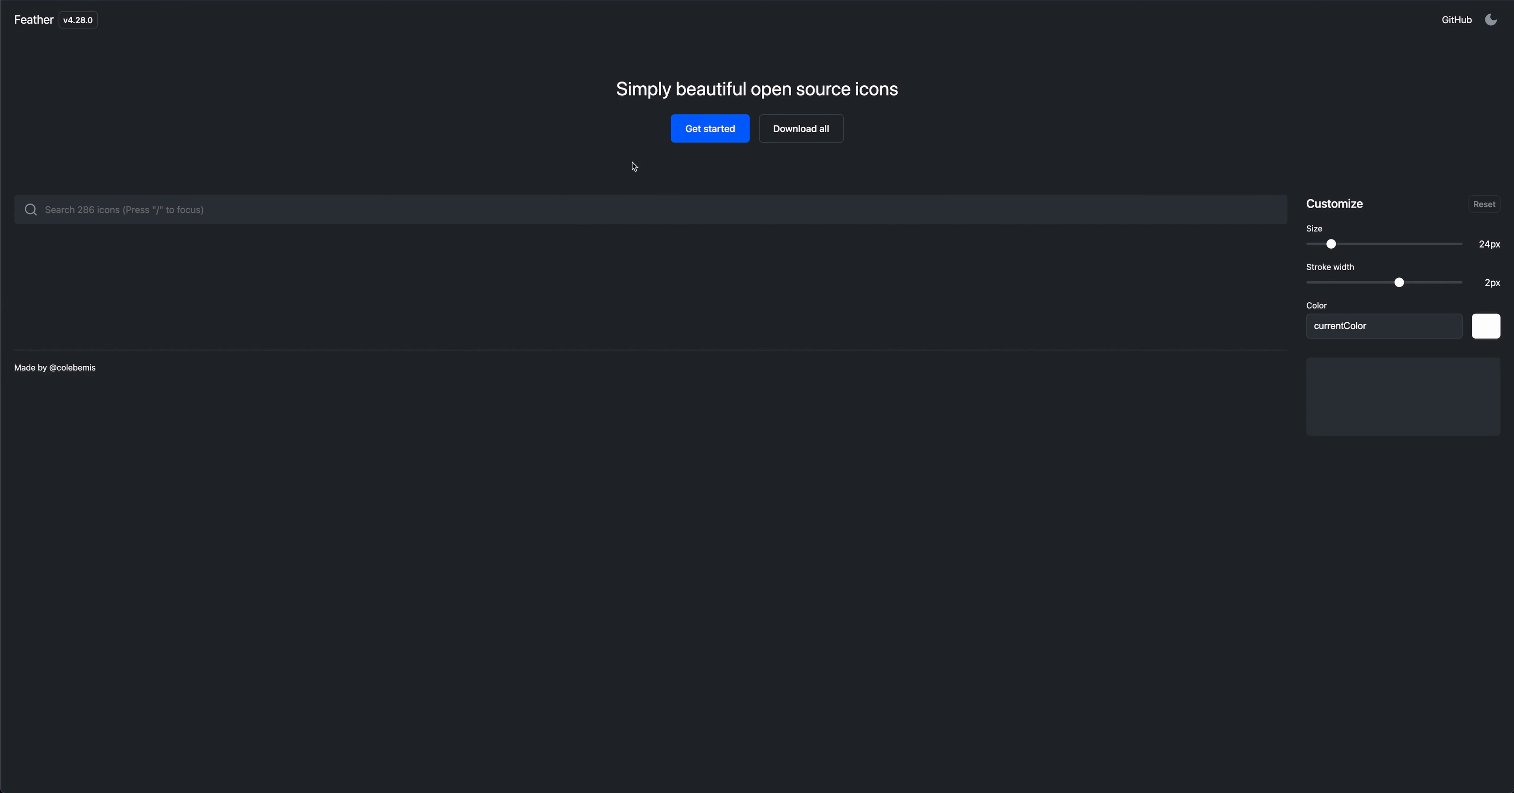
click(487, 211)
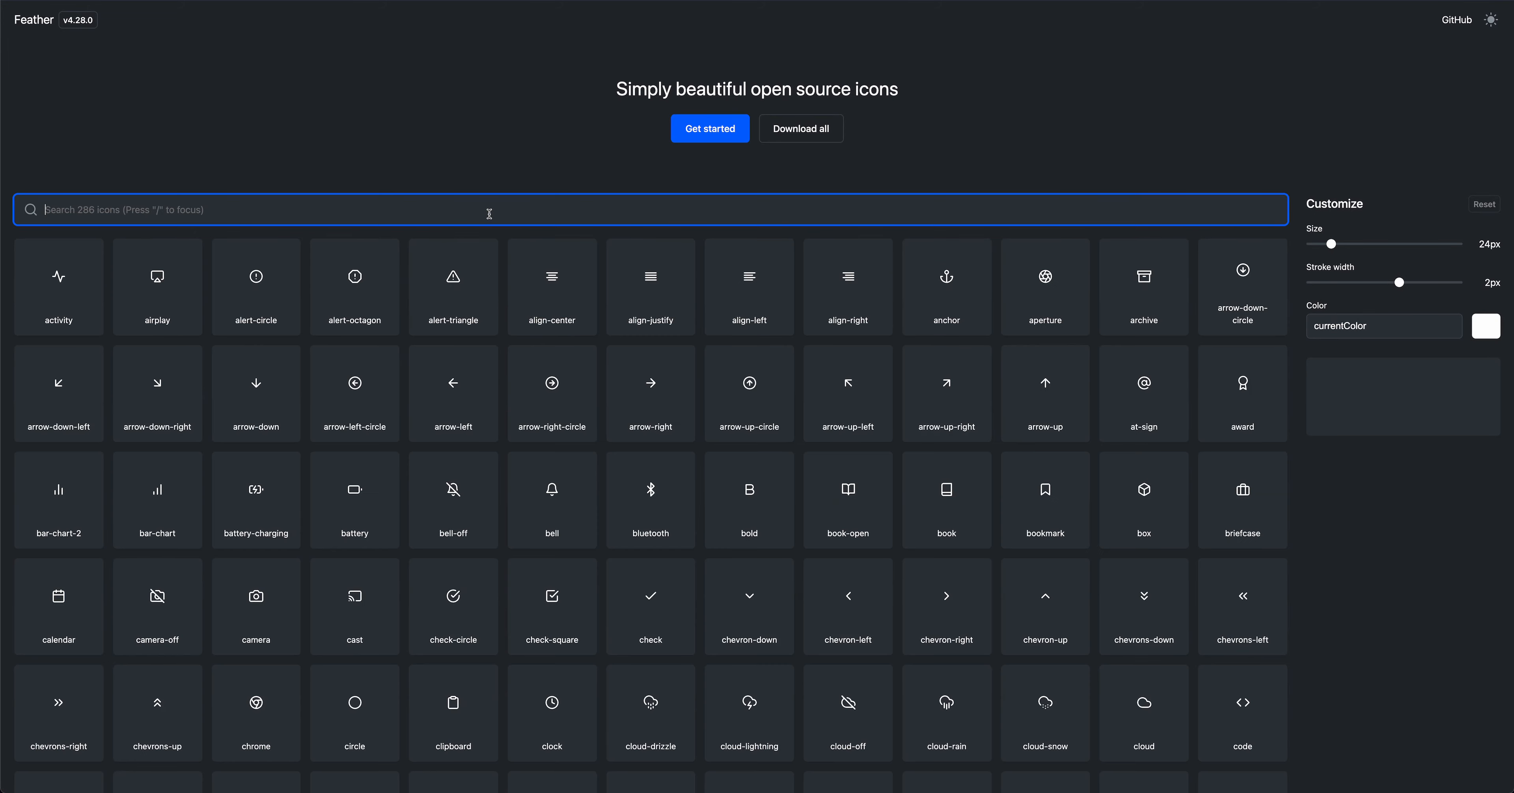
text(x)
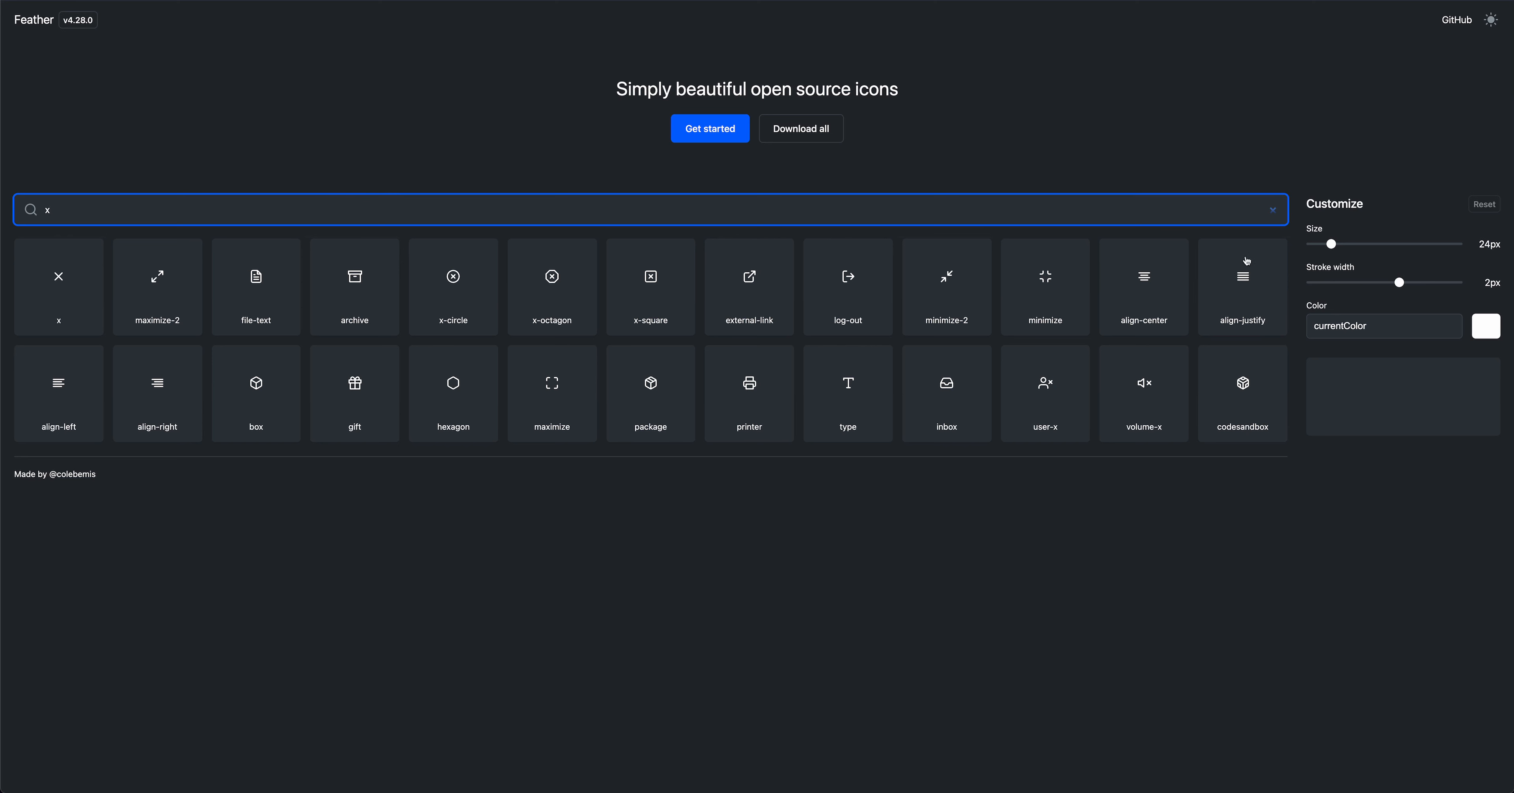
Step: Set the Feather icon colour to #000
click(1347, 326)
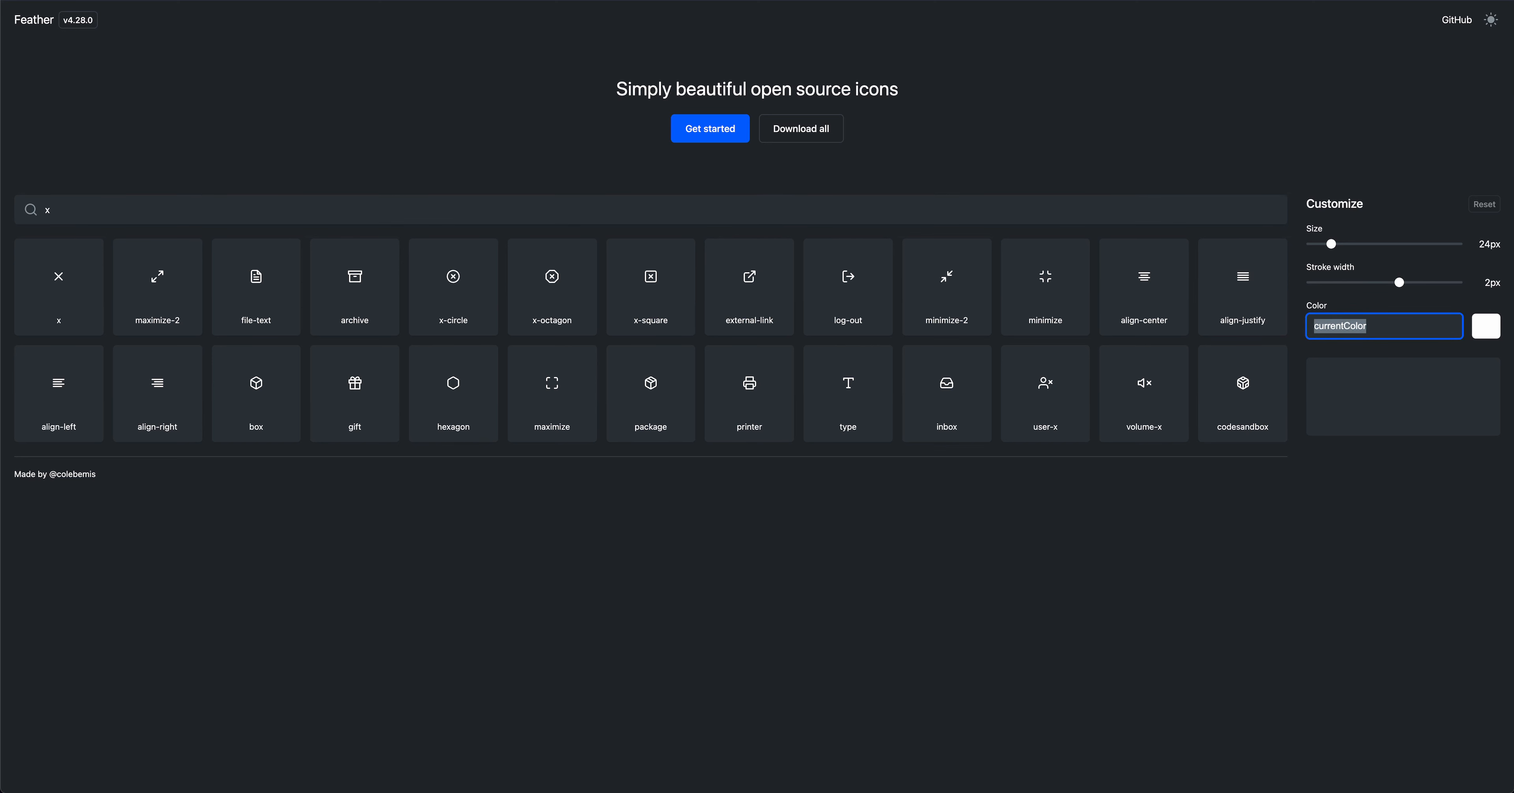
text(#fff)
key(BackSpace)
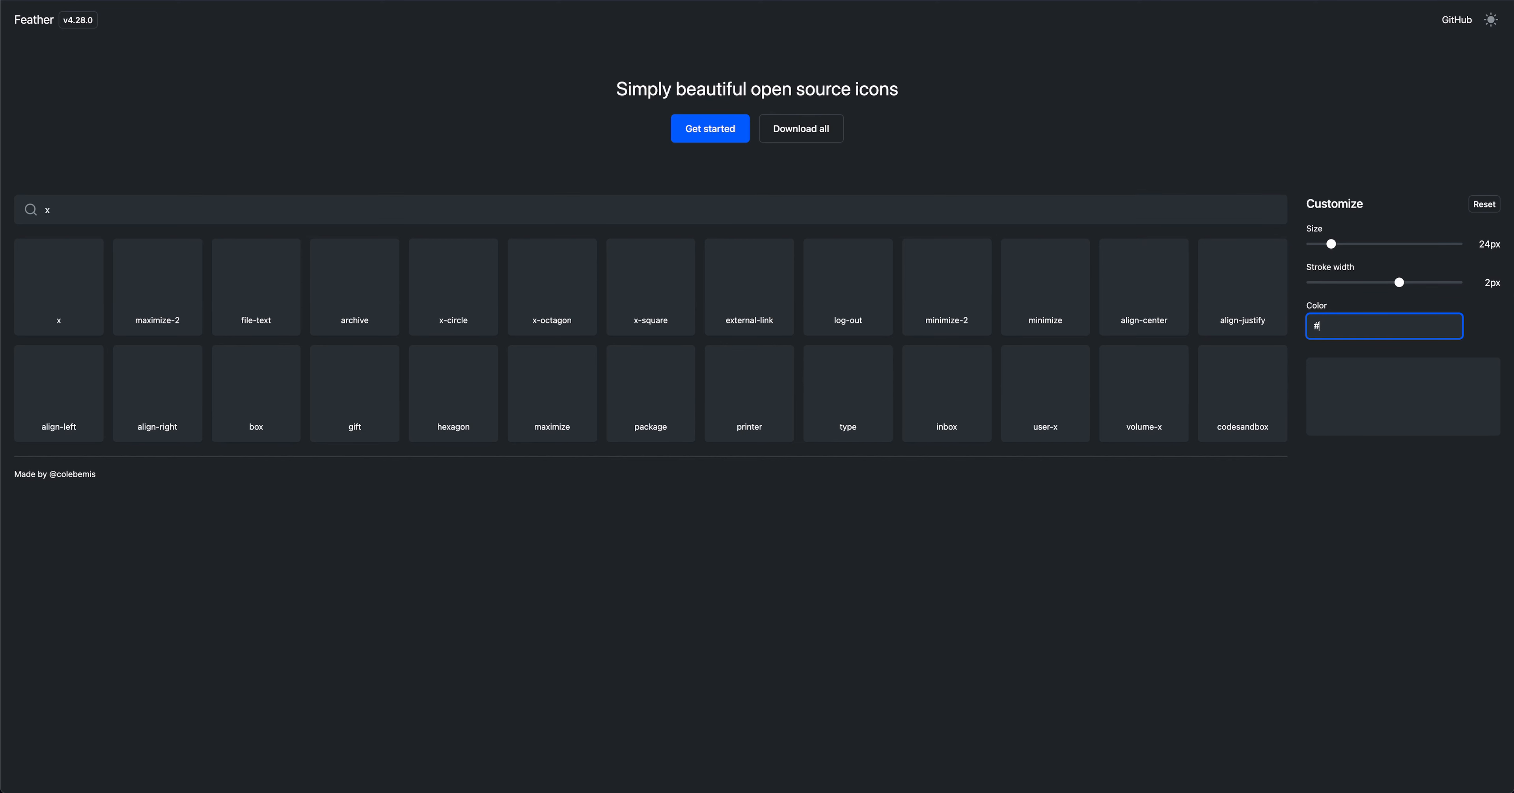
text(000)
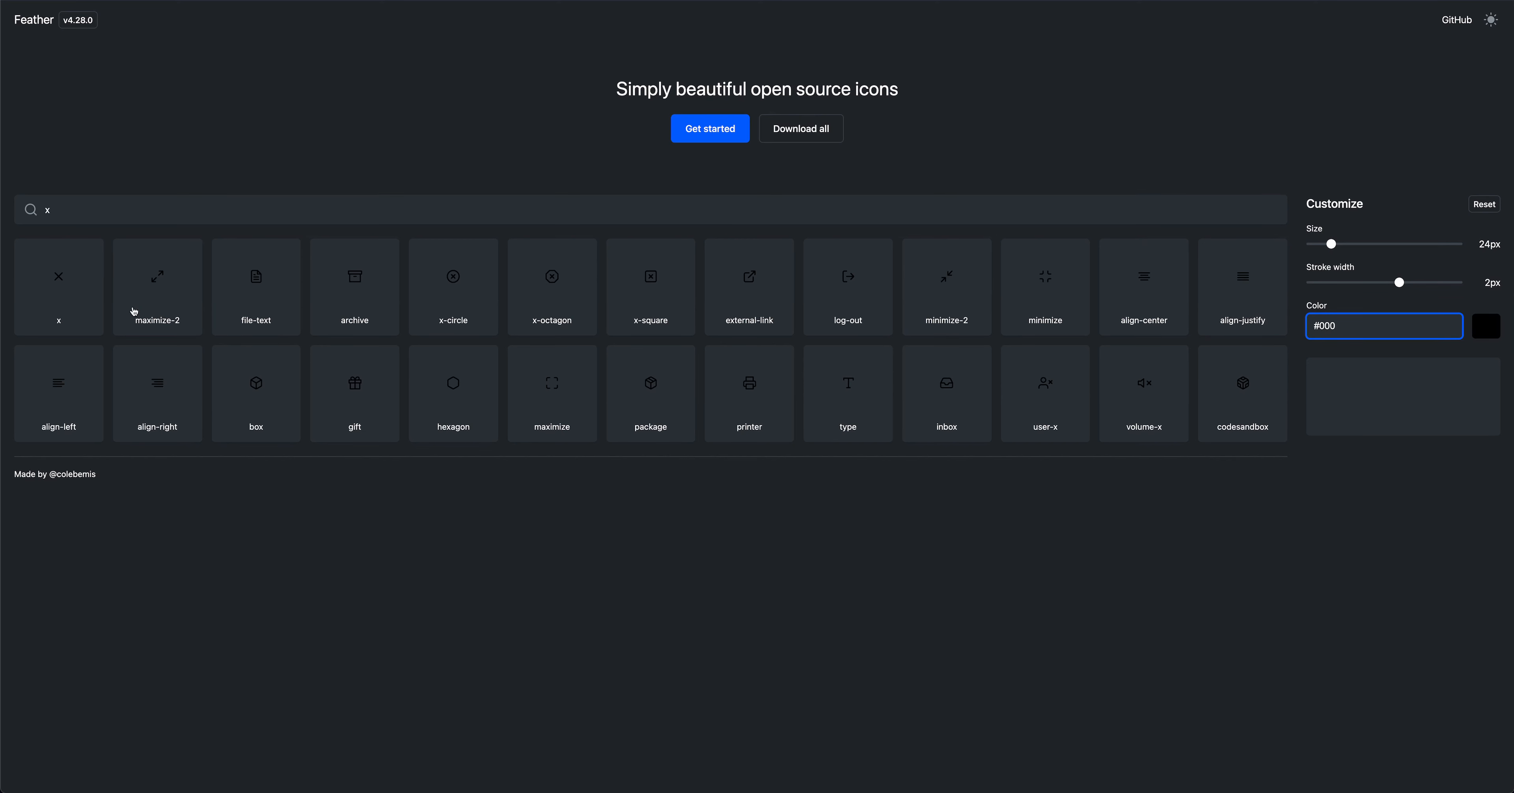
Step: Download the x icon to Downloads, replacing the (2) in its file name with - black
click(52, 286)
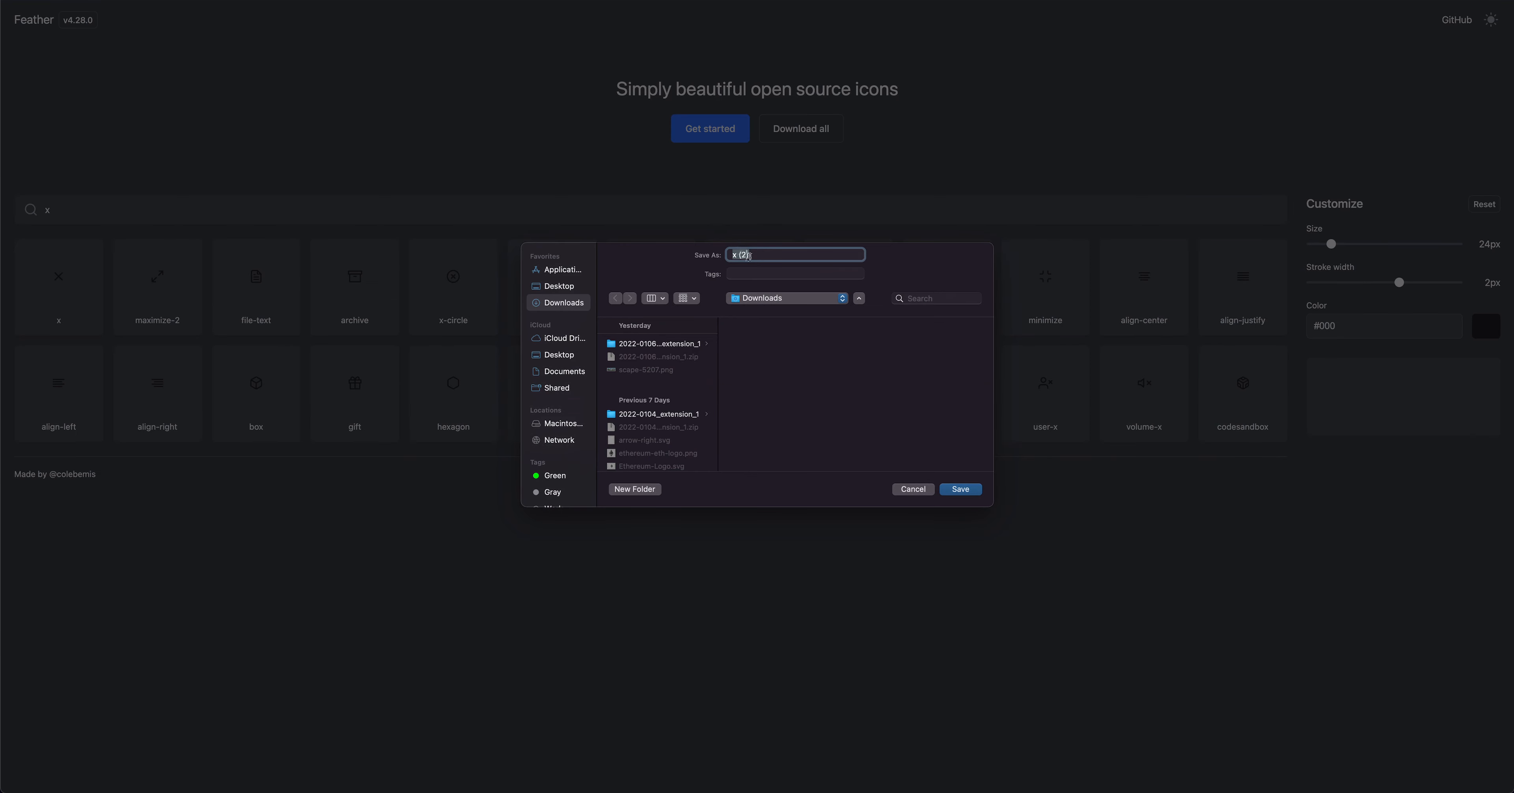
click(755, 256)
key(BackSpace)
key(BackSpace)
key(BackSpace)
key(BackSpace)
text(- black)
key(Return)
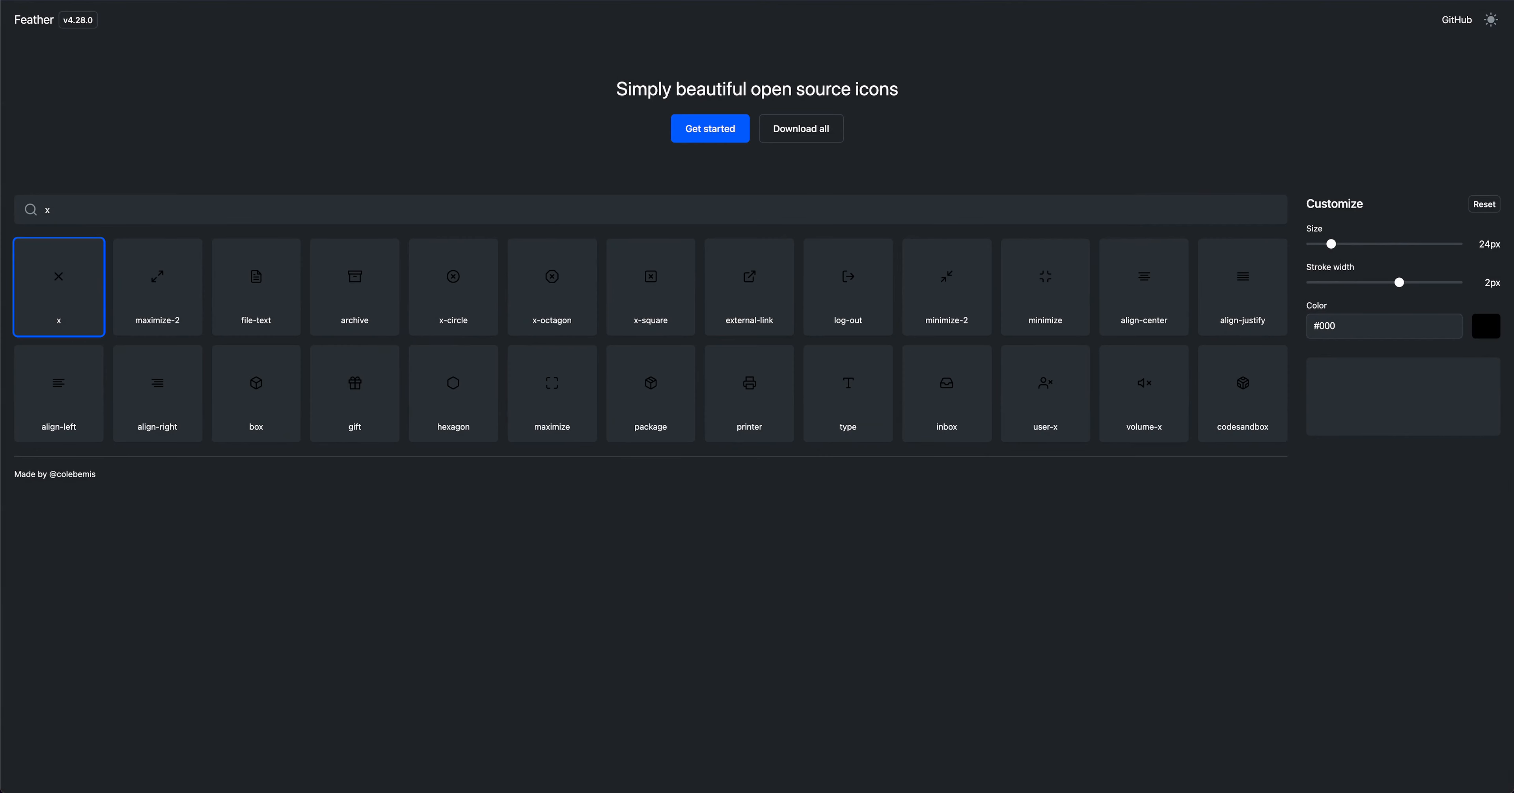
Step: Return to the Bildr editor and add an Image element inside the Div of Categories - Selected, below the Category text
key(ctrl+Tab)
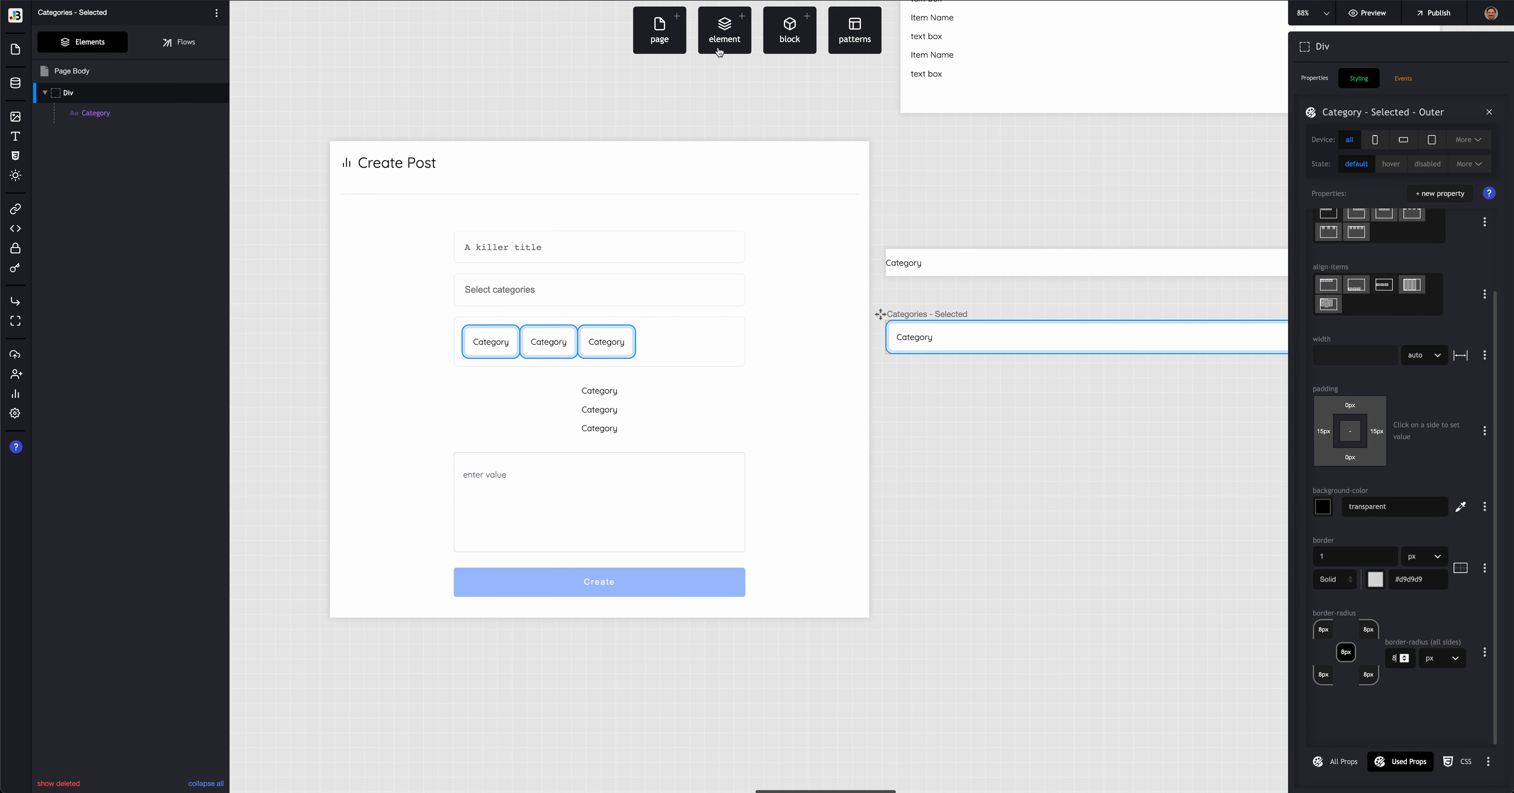
click(720, 47)
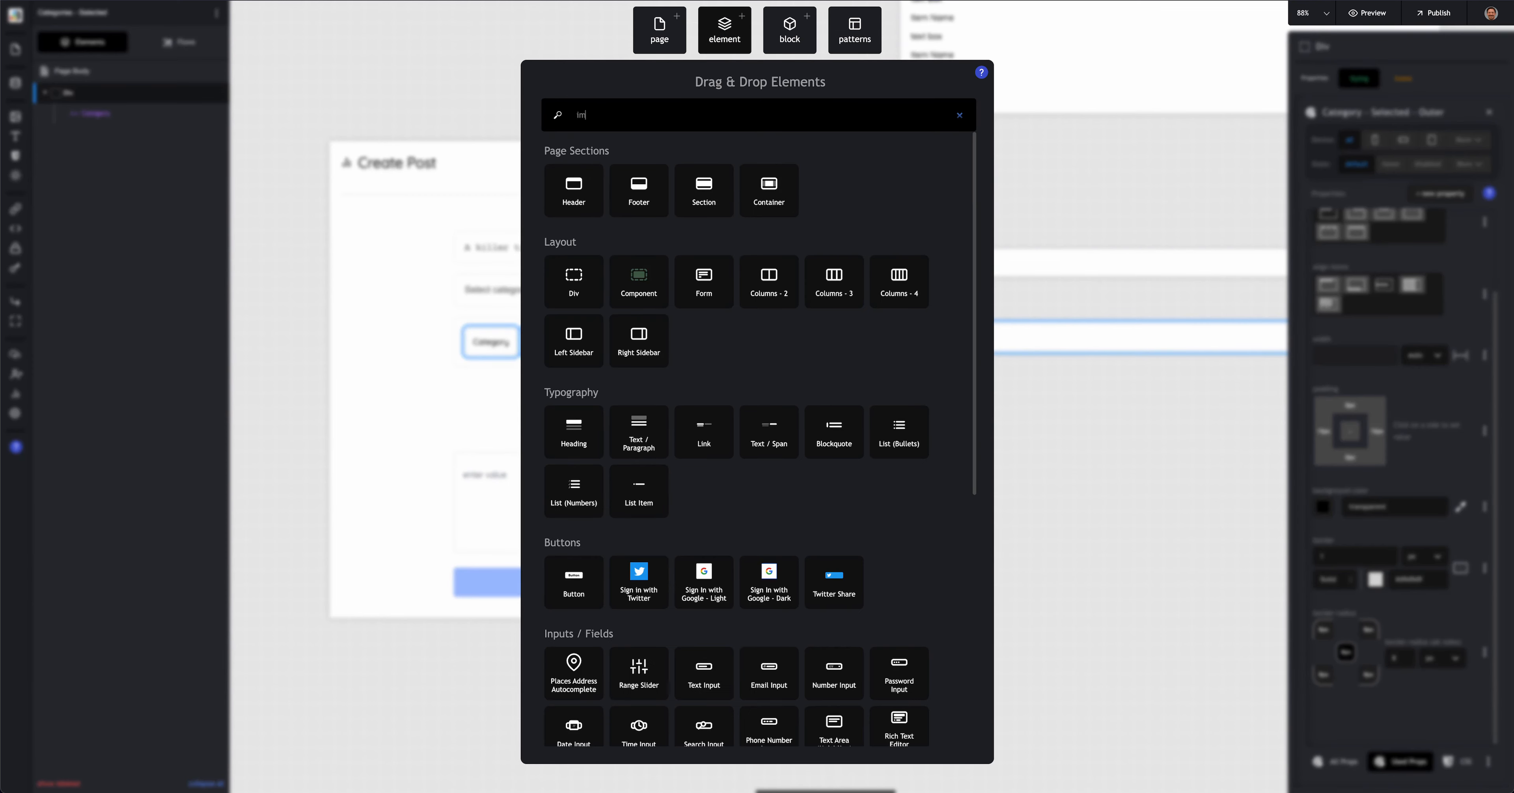
text(image)
click(572, 194)
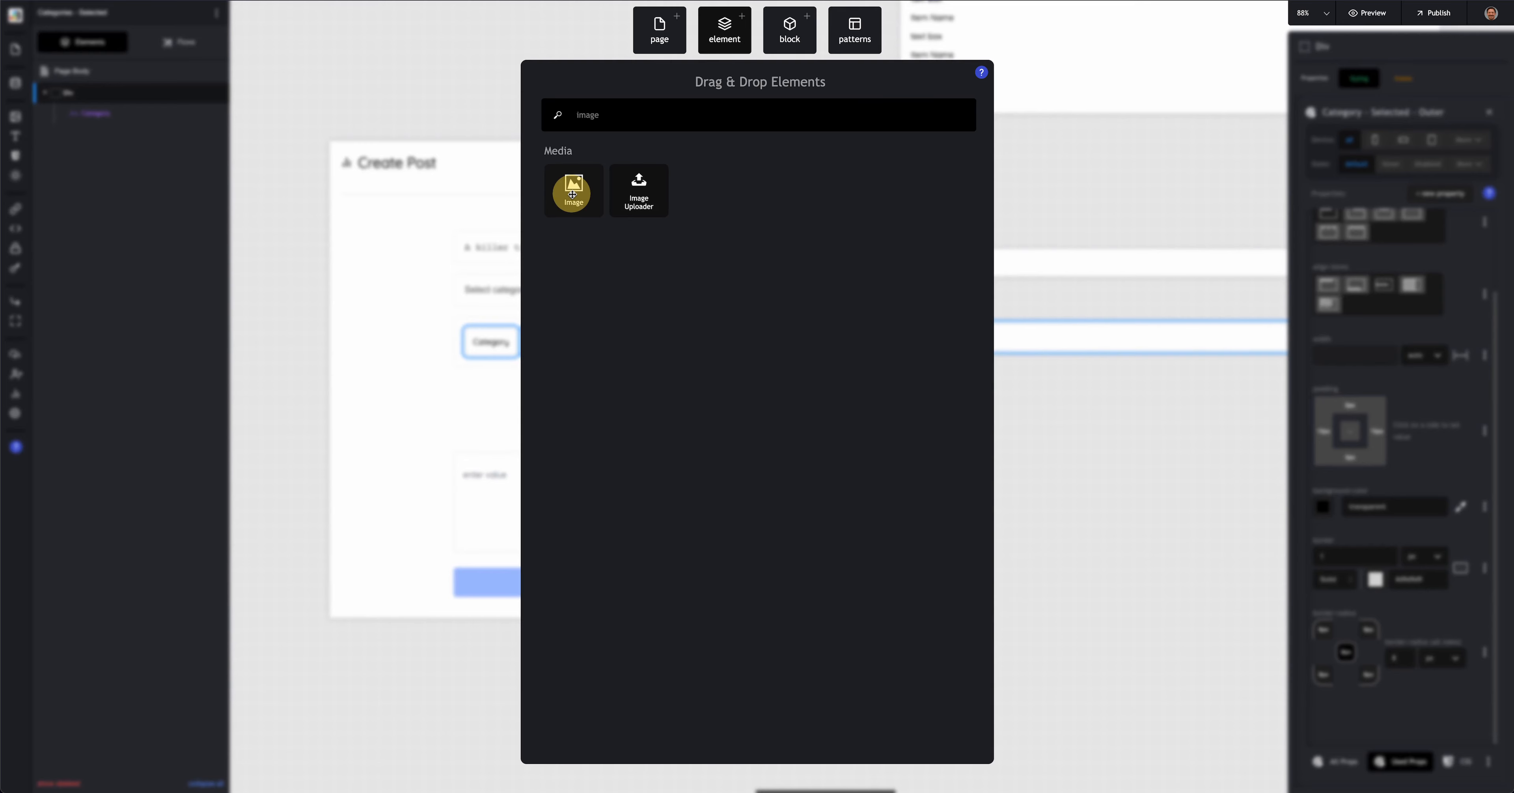
drag(573, 194, 151, 97)
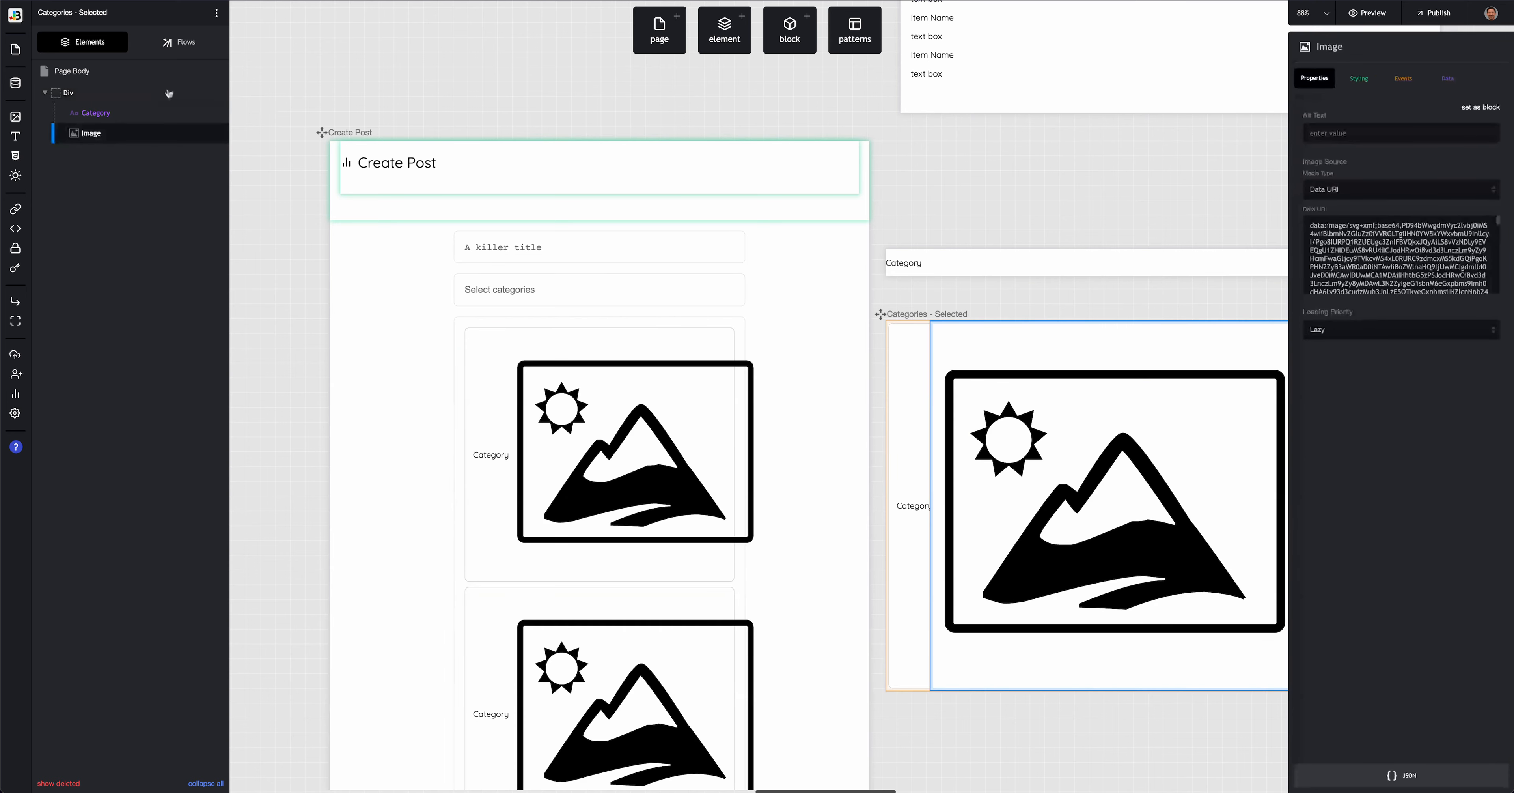
Step: Set the Image element's media type to Media Library and open the library for choosing a file
click(1355, 197)
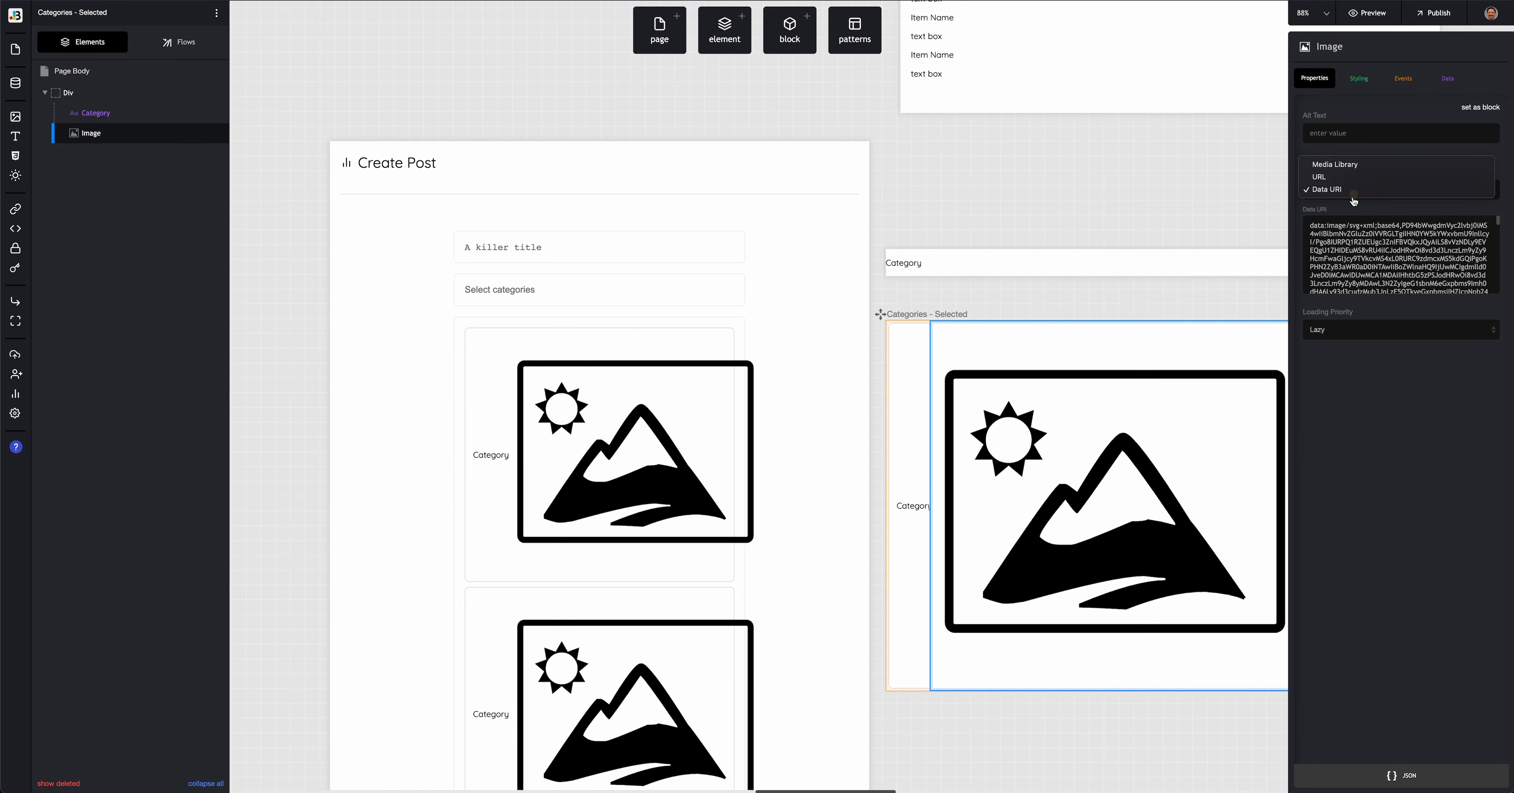
click(1348, 160)
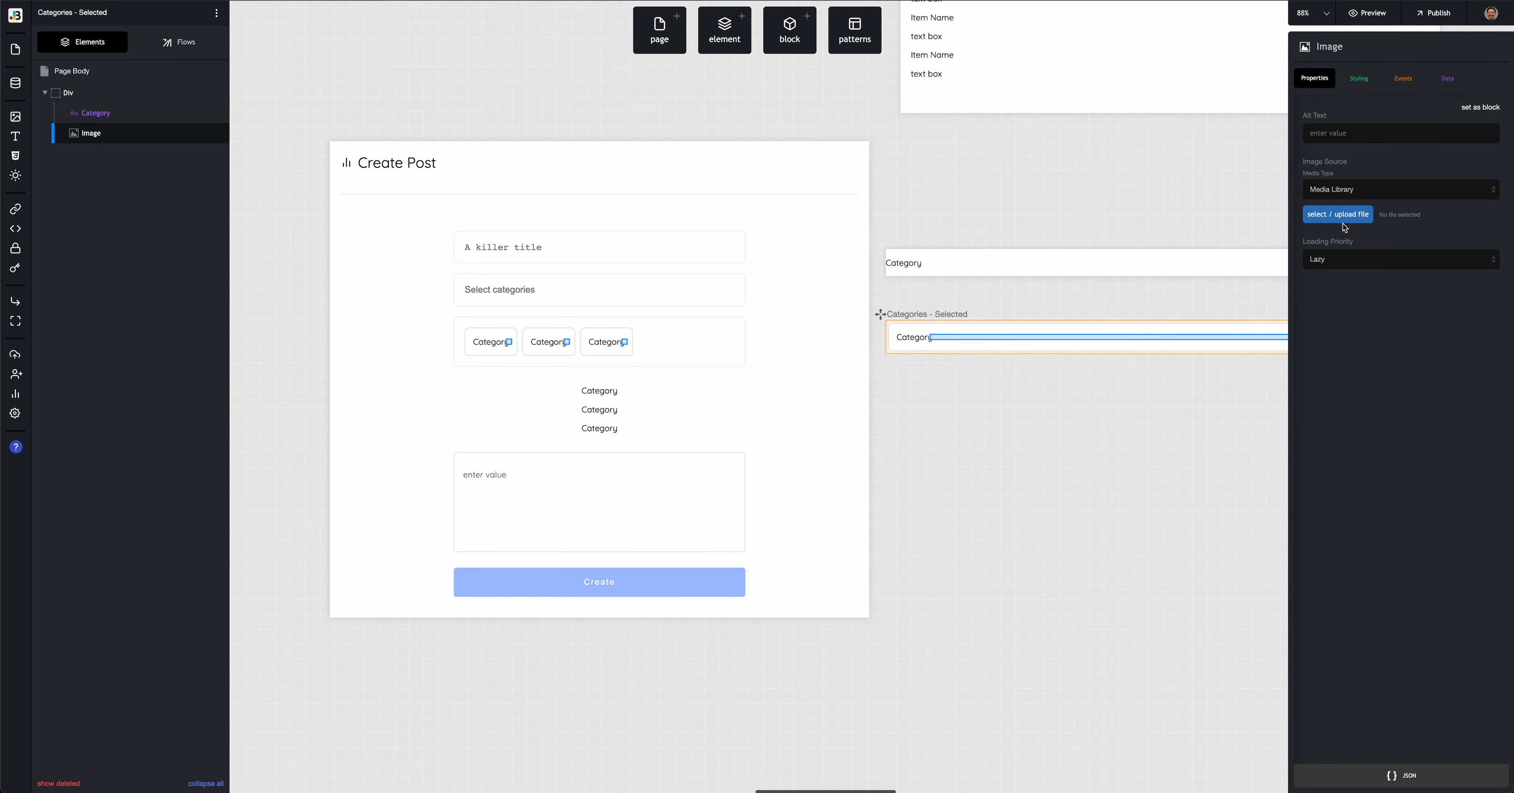
click(1343, 215)
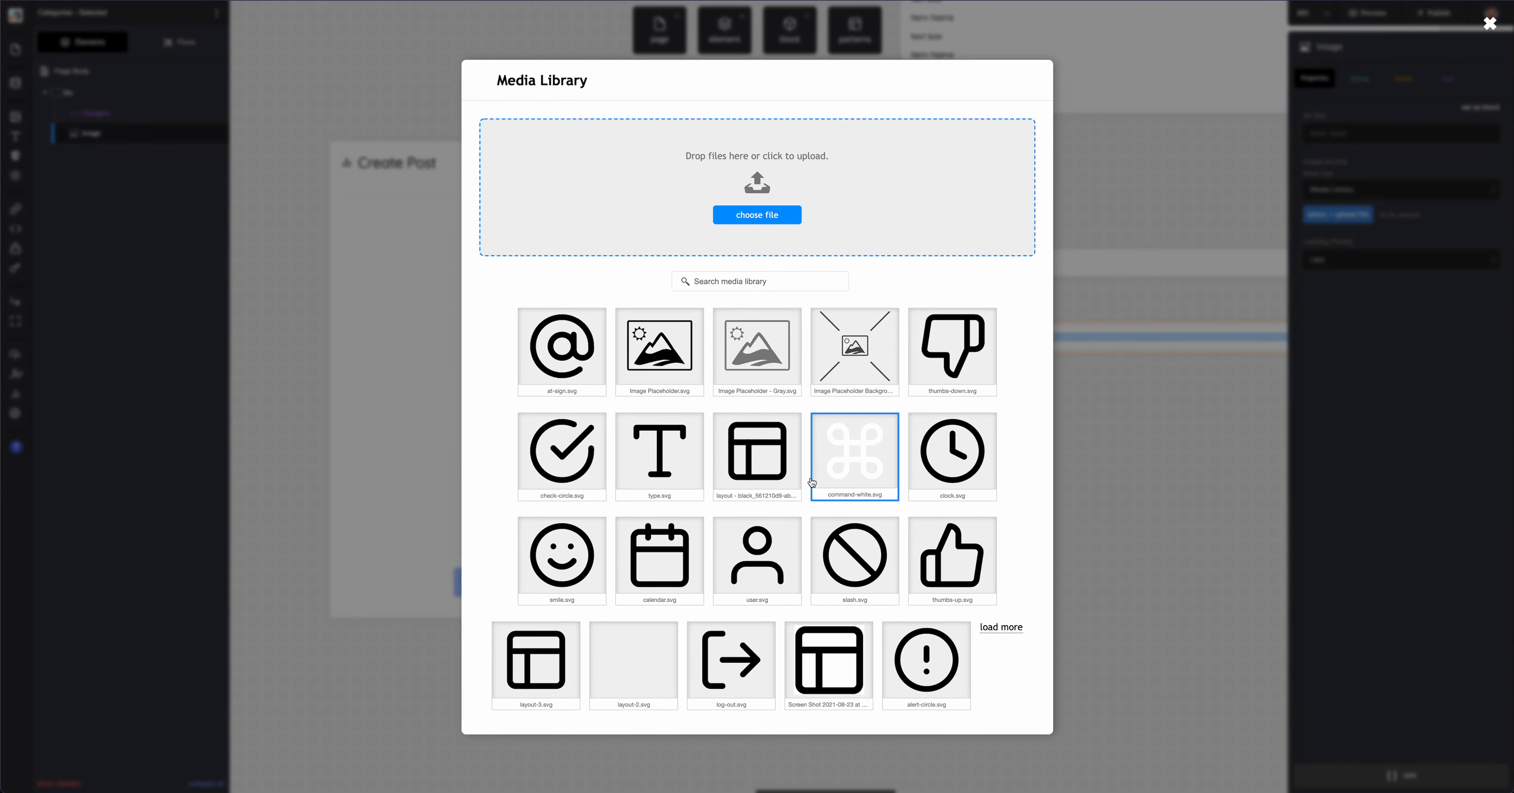
Step: Load more files in the media library and choose plus.svg as the Image element's source
click(1001, 626)
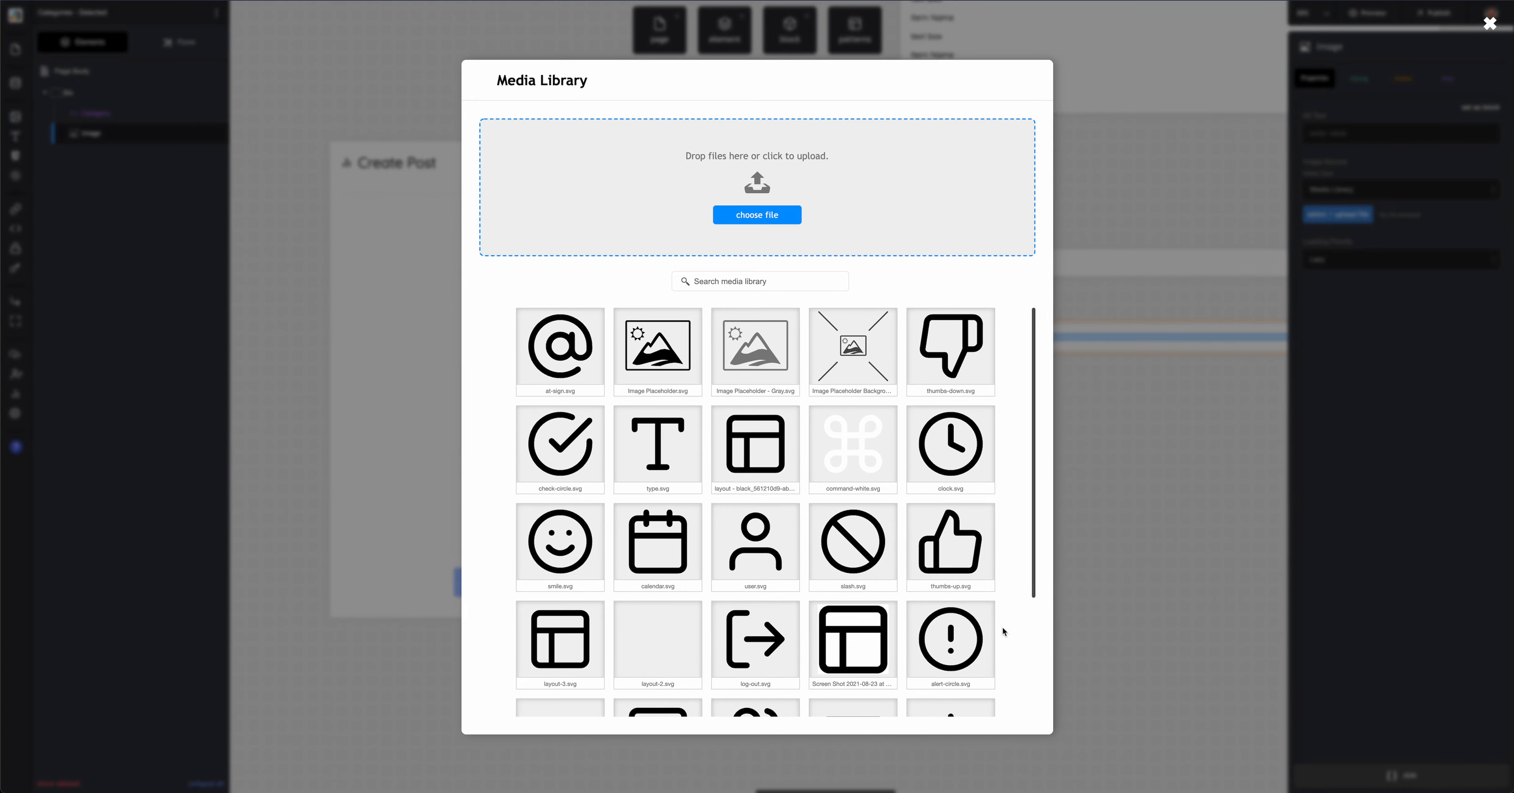
click(853, 555)
scroll(828, 582, down, 1)
scroll(828, 582, down, 3)
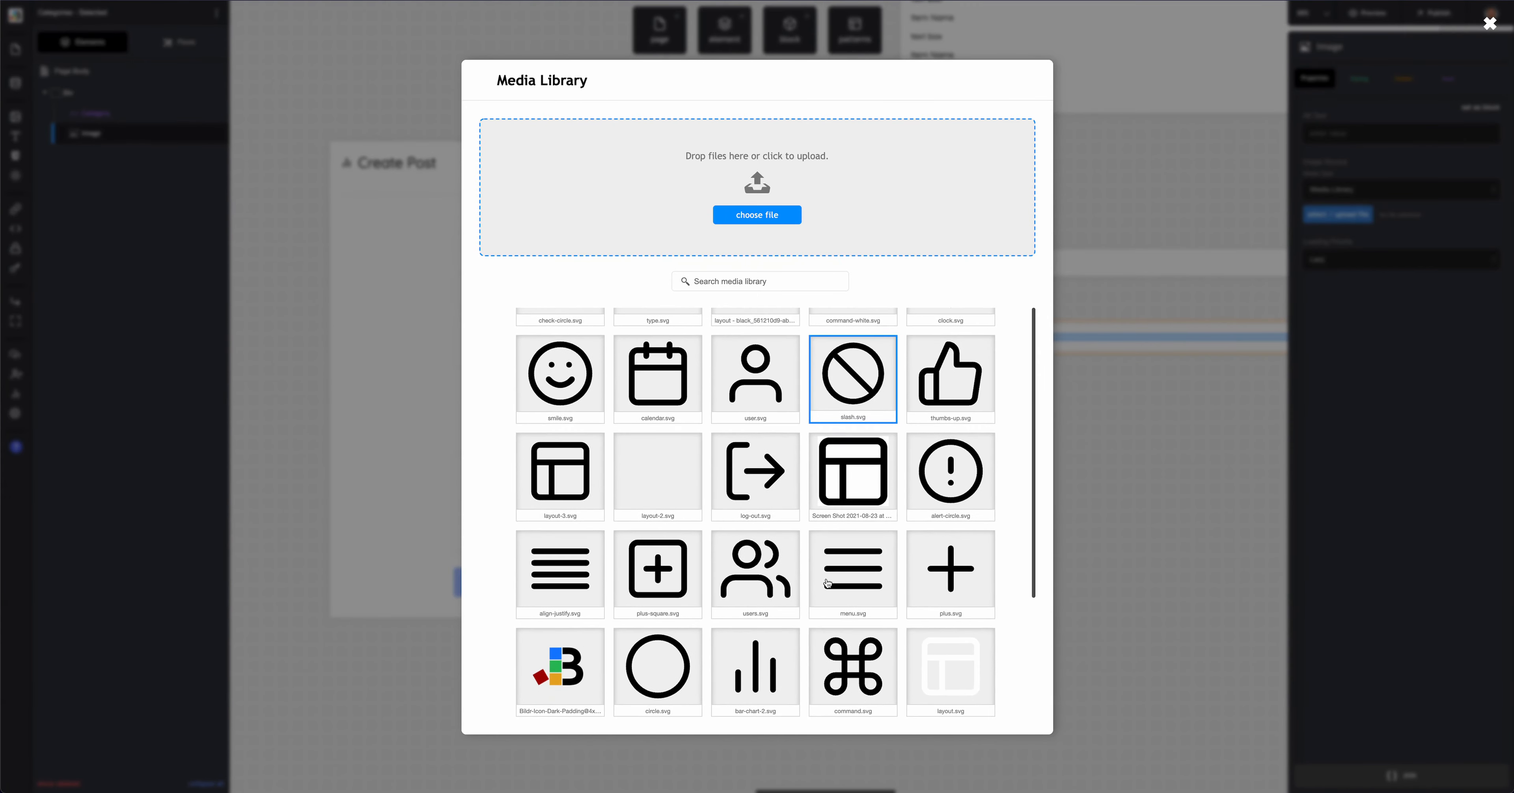
click(924, 569)
scroll(924, 568, up, 3)
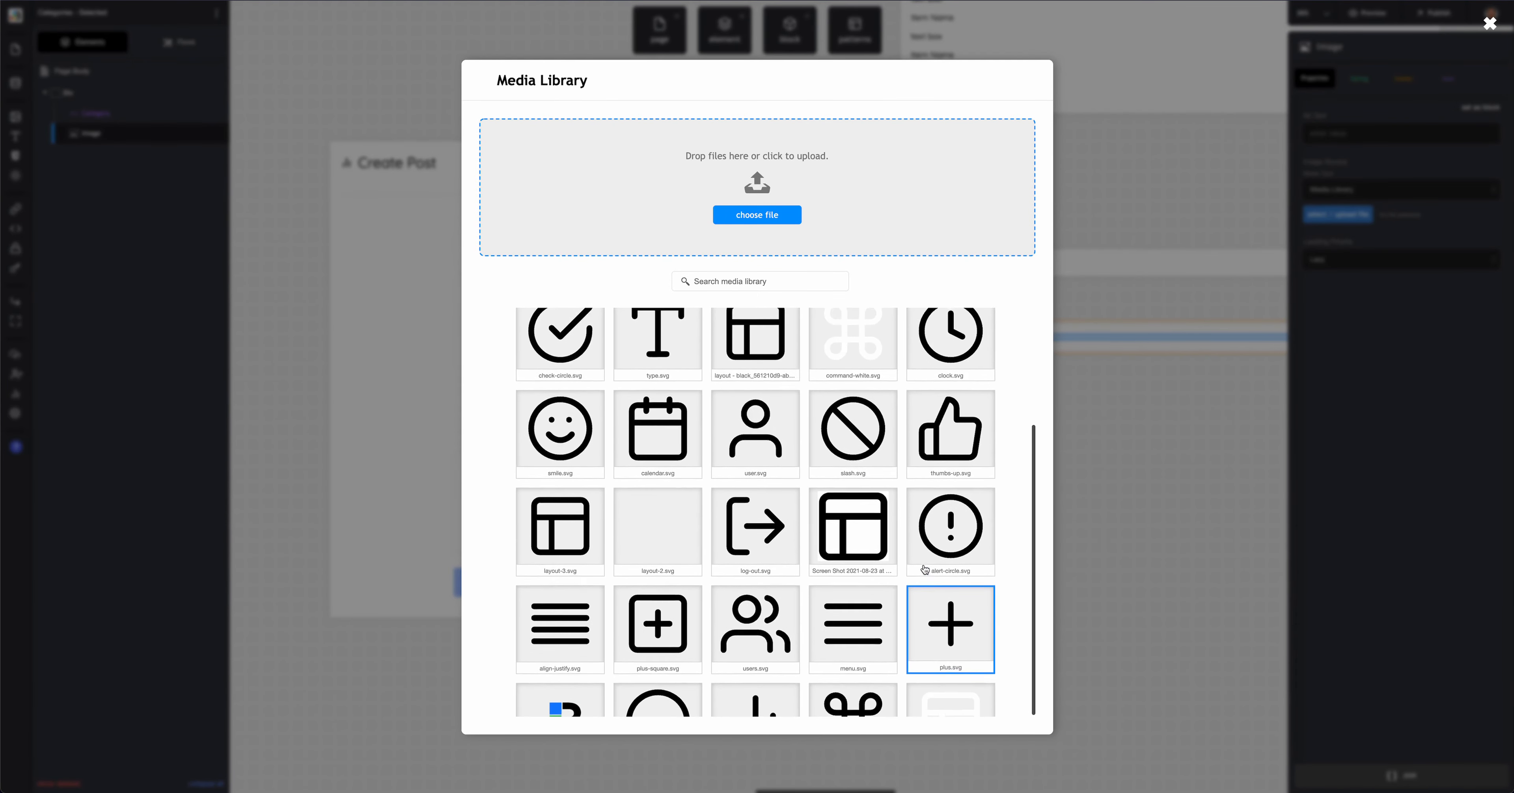
click(924, 569)
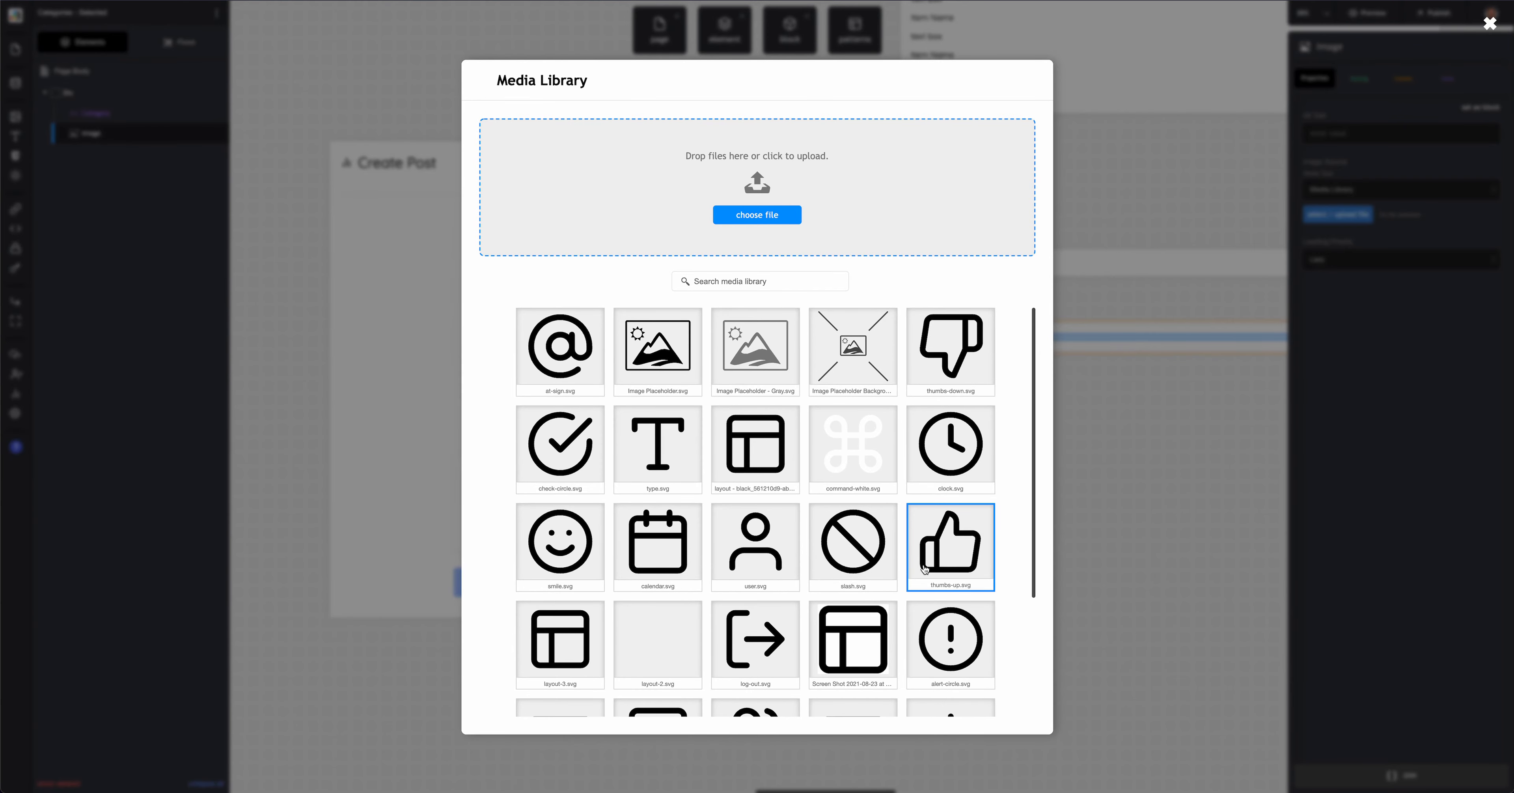
scroll(924, 568, down, 1)
scroll(925, 569, down, 3)
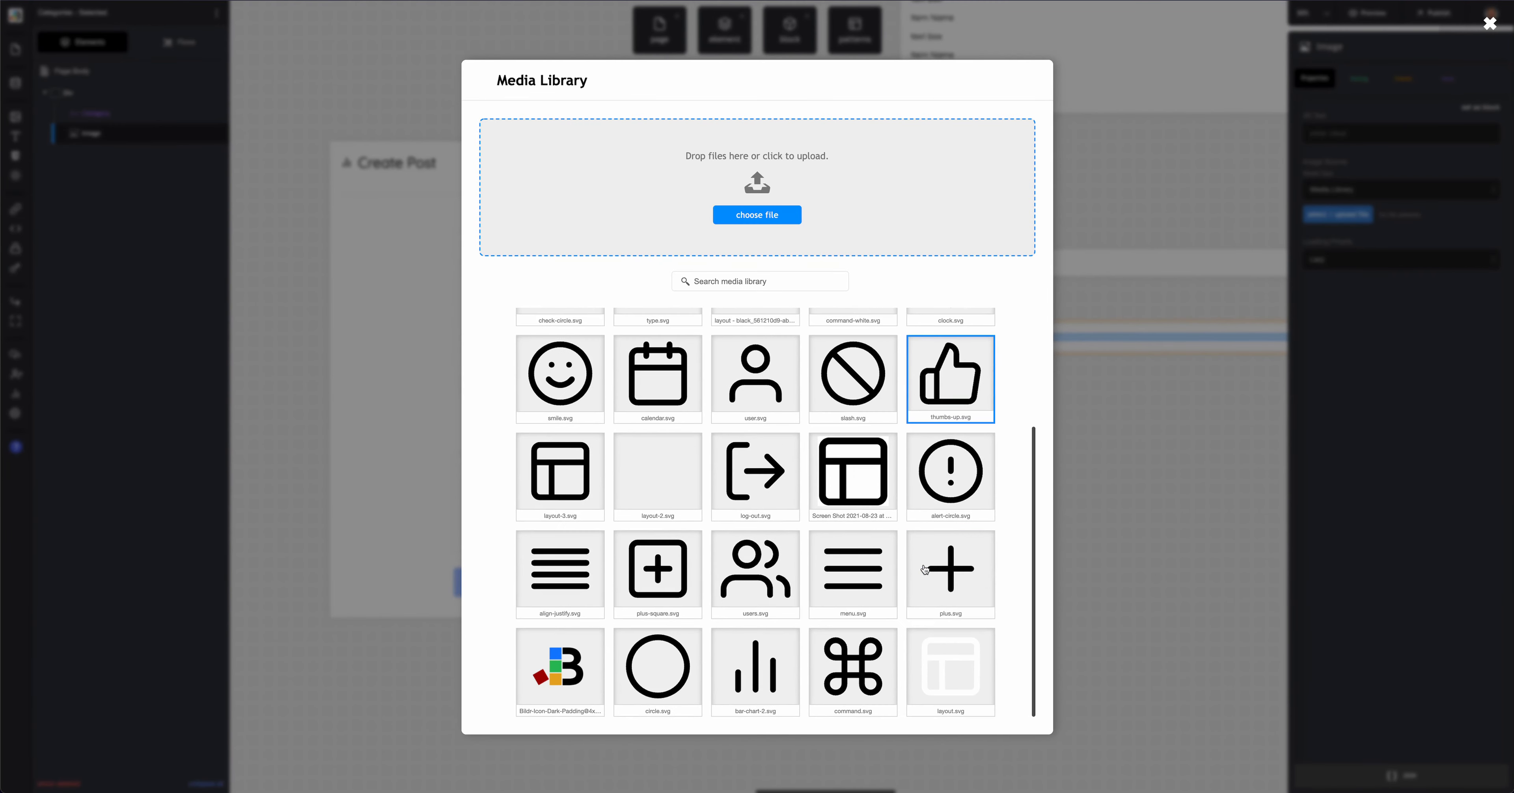
click(954, 584)
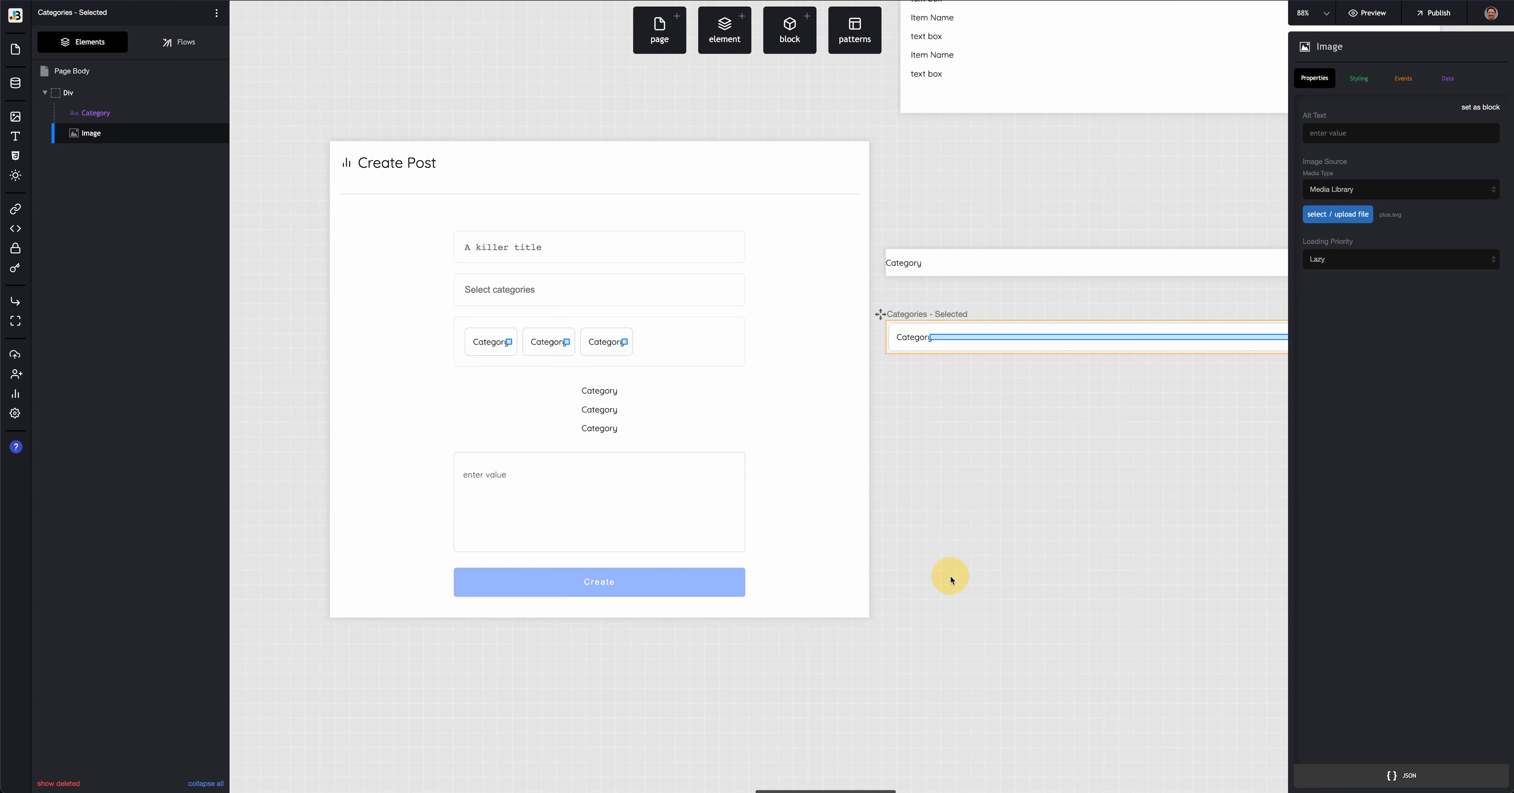
double_click(952, 580)
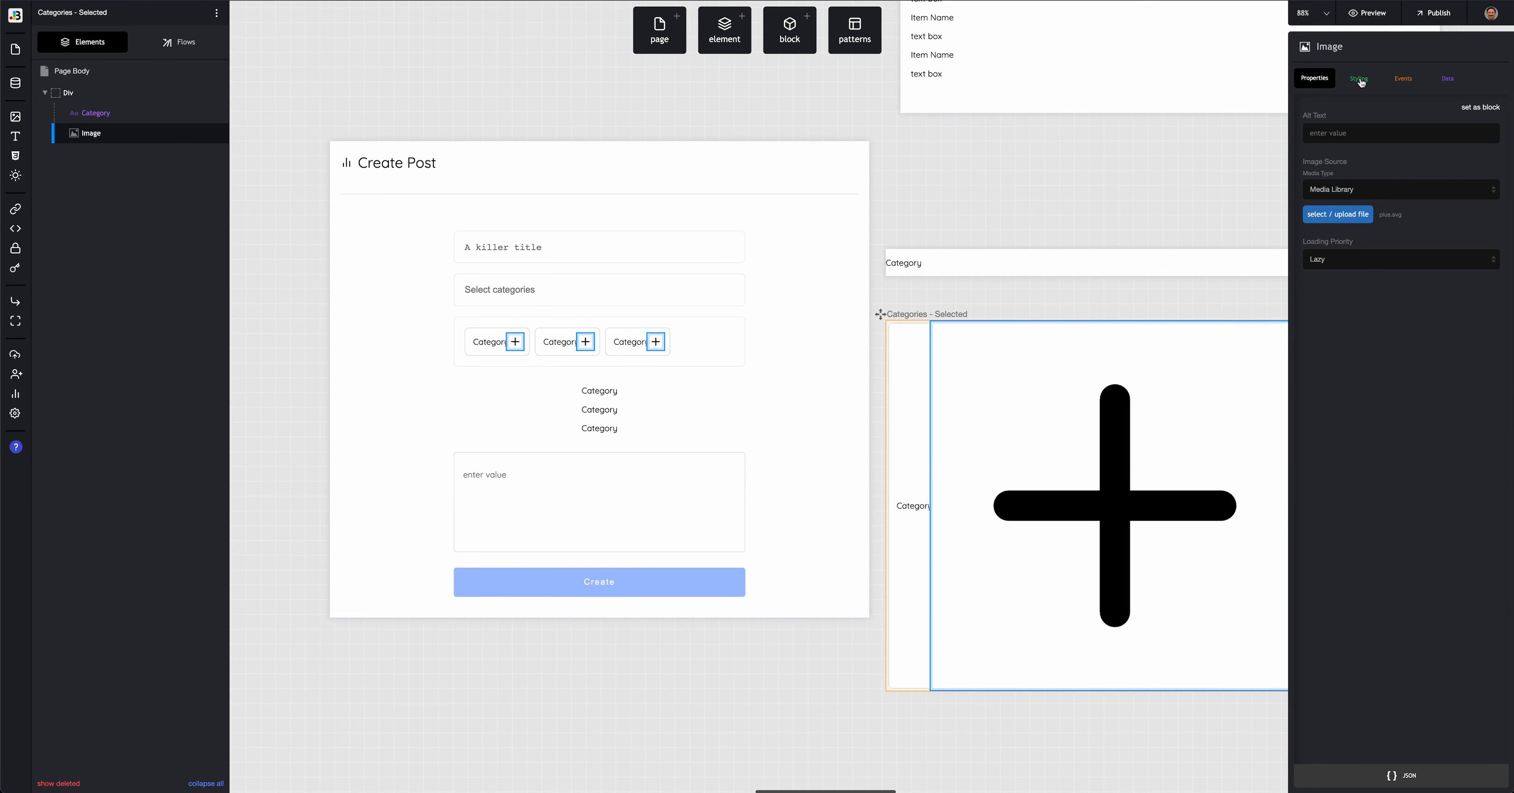
Step: Open the styling settings of the Image element in Categories - Selected
click(1361, 83)
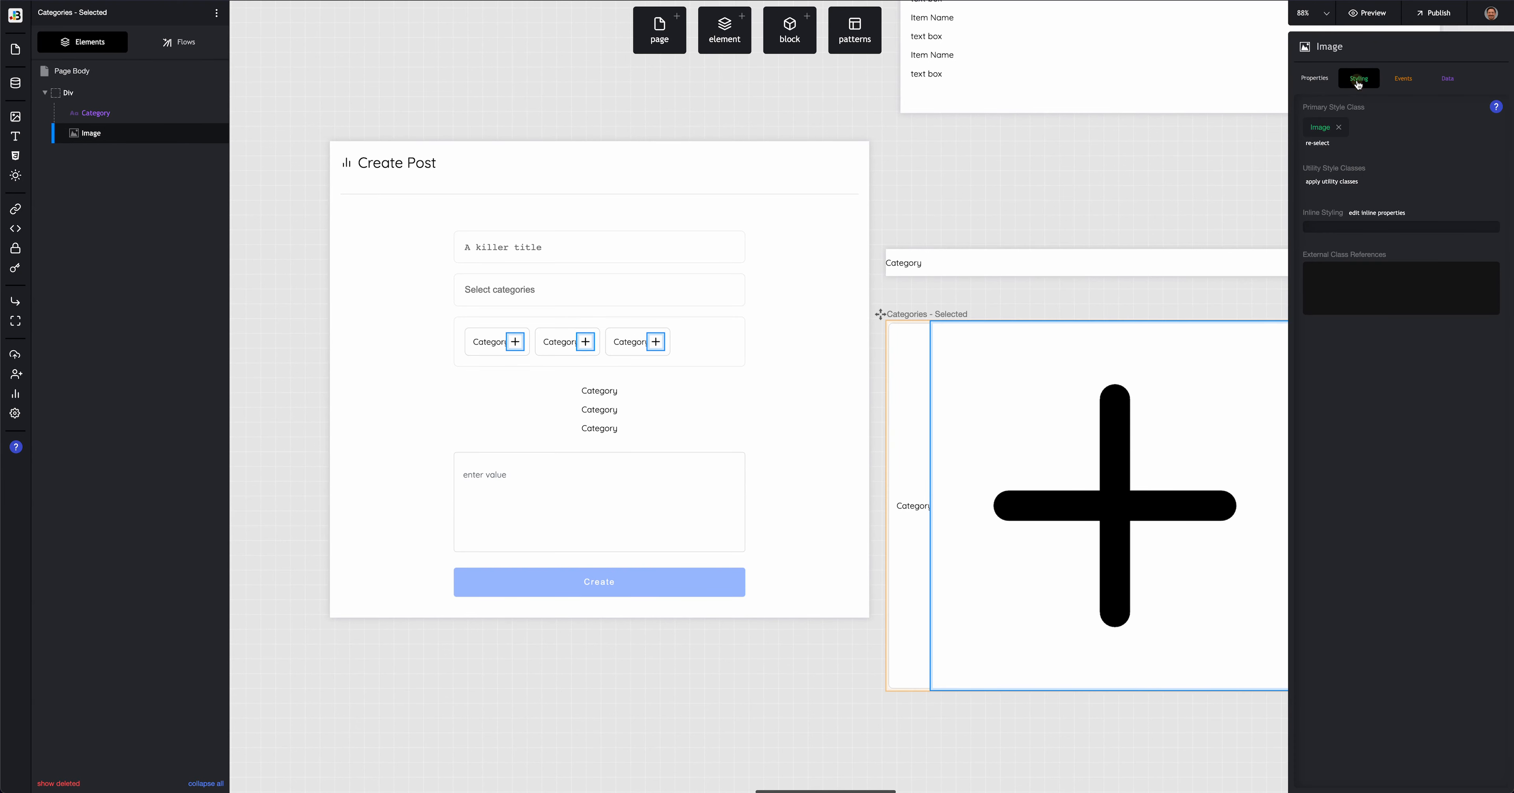
Step: Remove the plus image's primary style class and add an inline transform of rotate(45deg)
click(1339, 128)
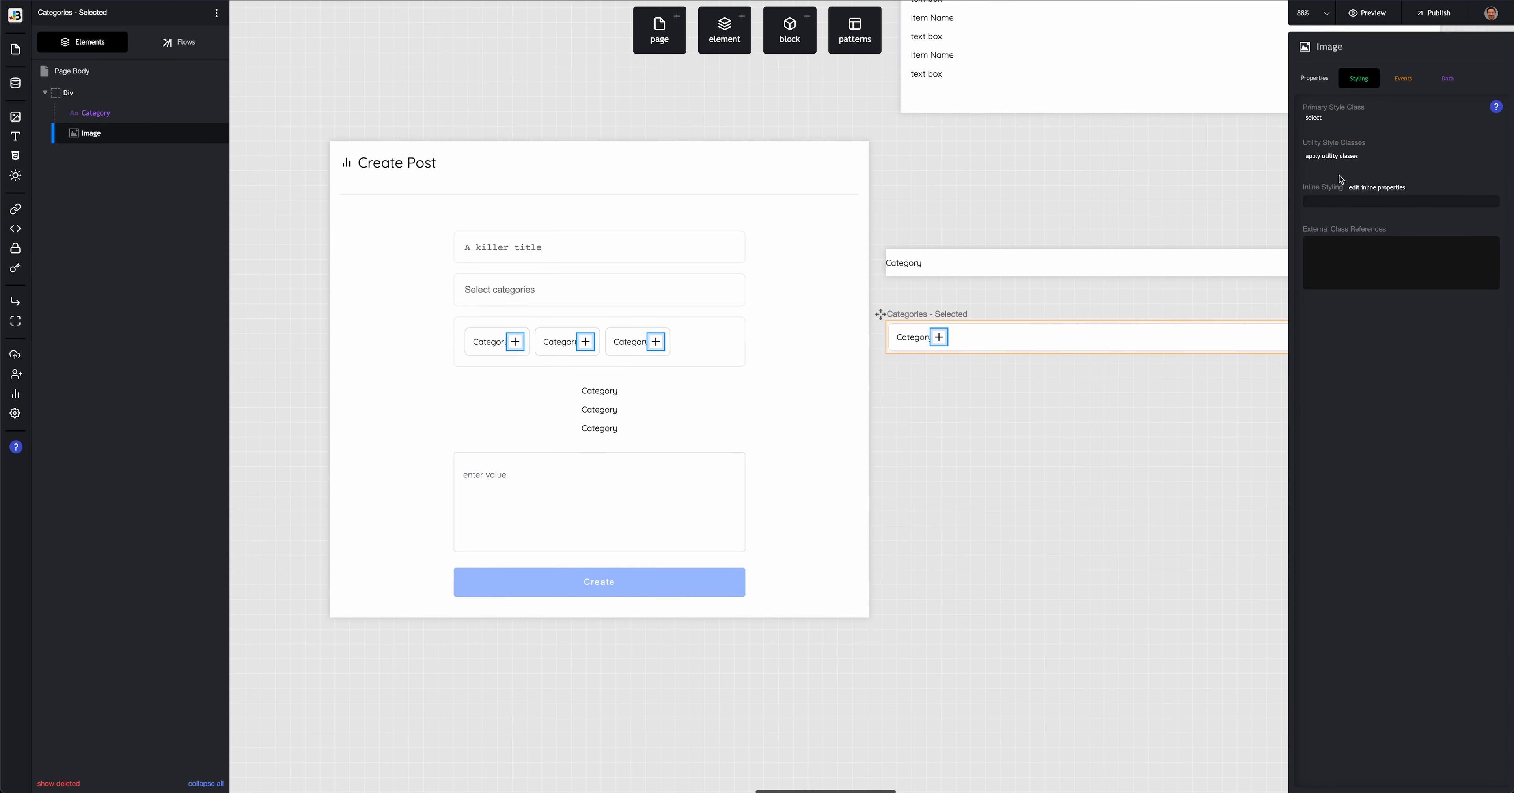
click(1348, 201)
click(1436, 138)
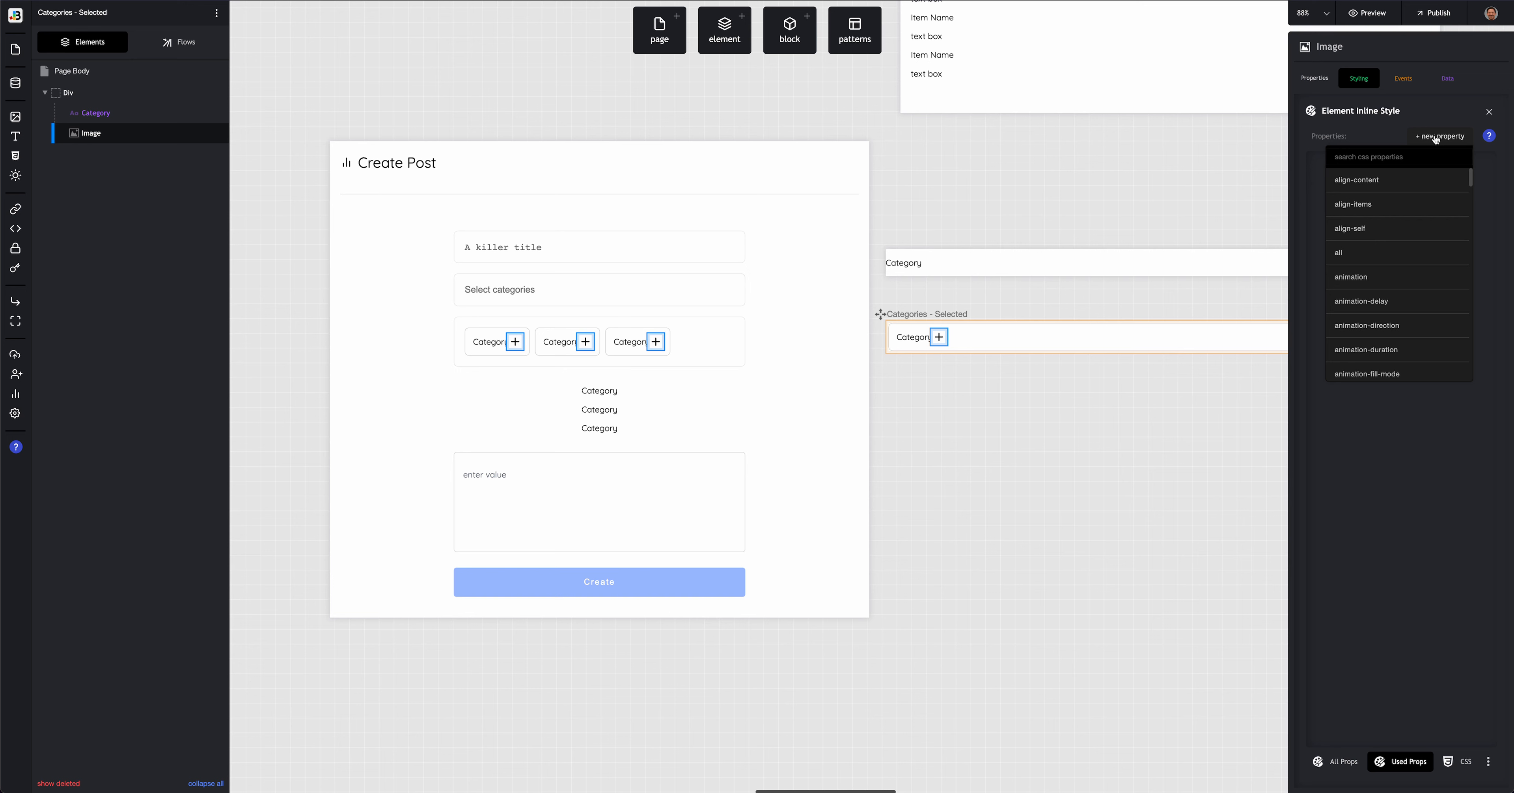
text(transform)
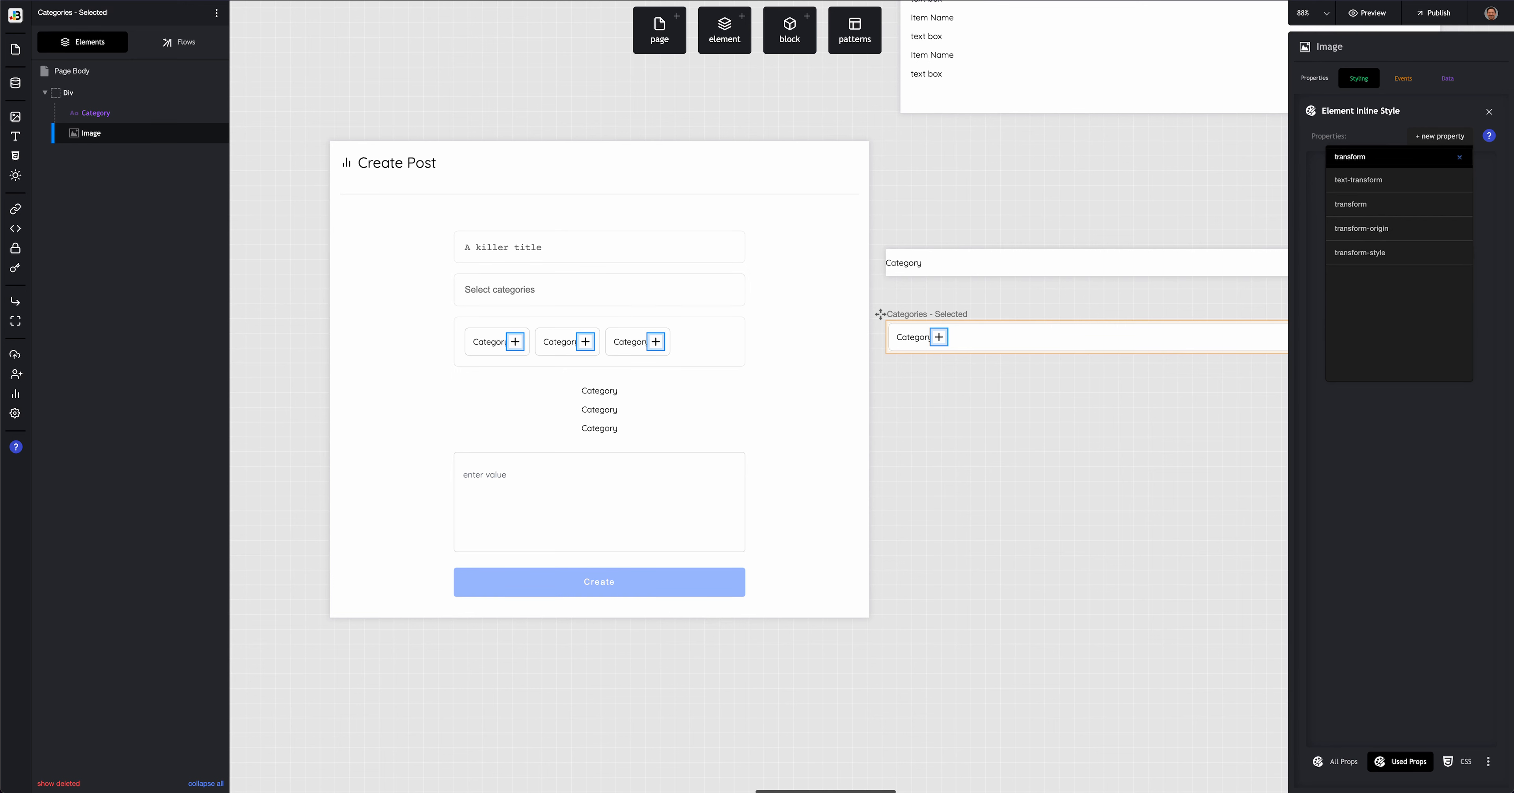
click(1371, 204)
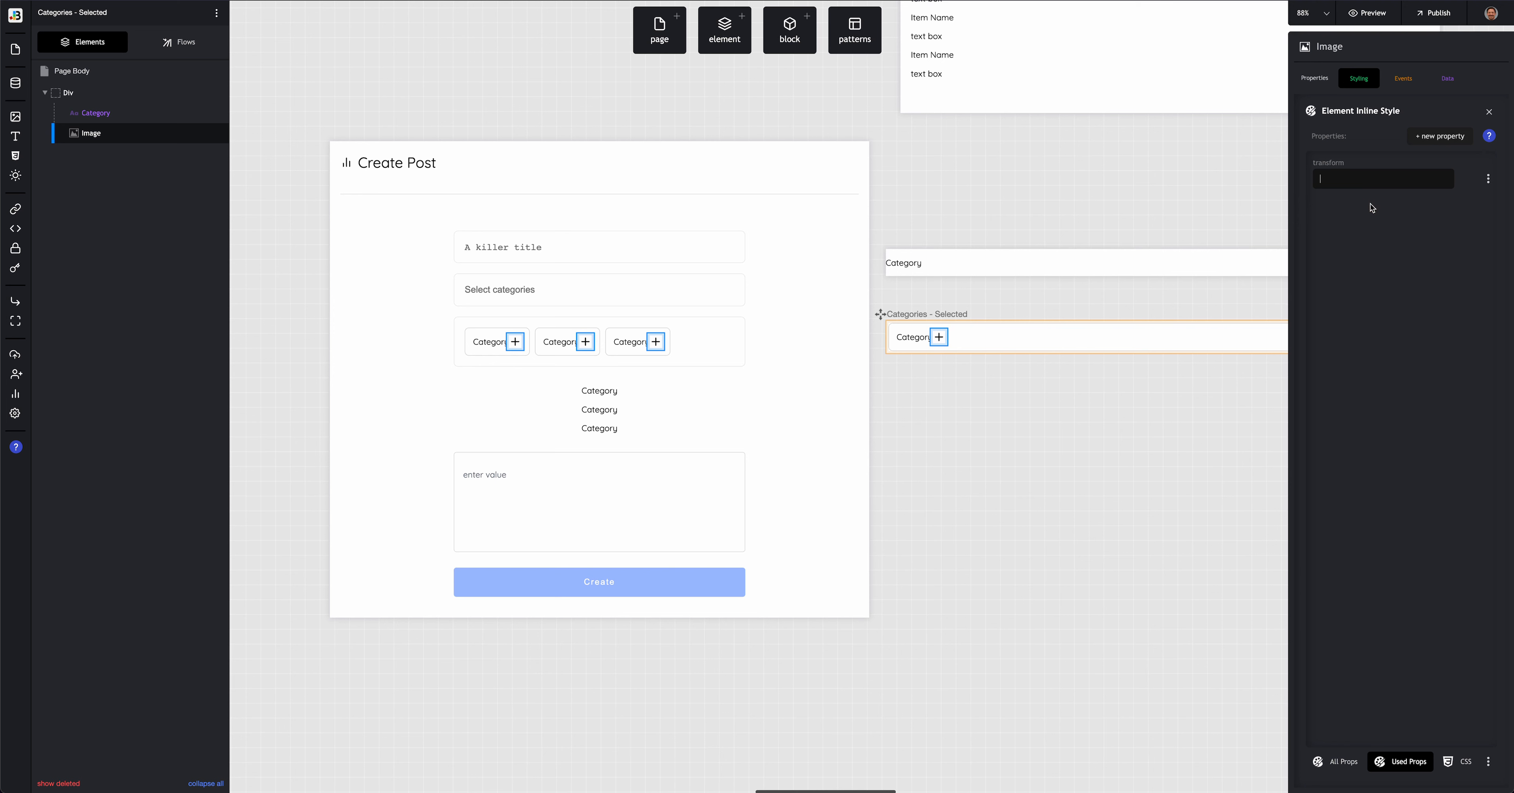
text(rotate(45deg)
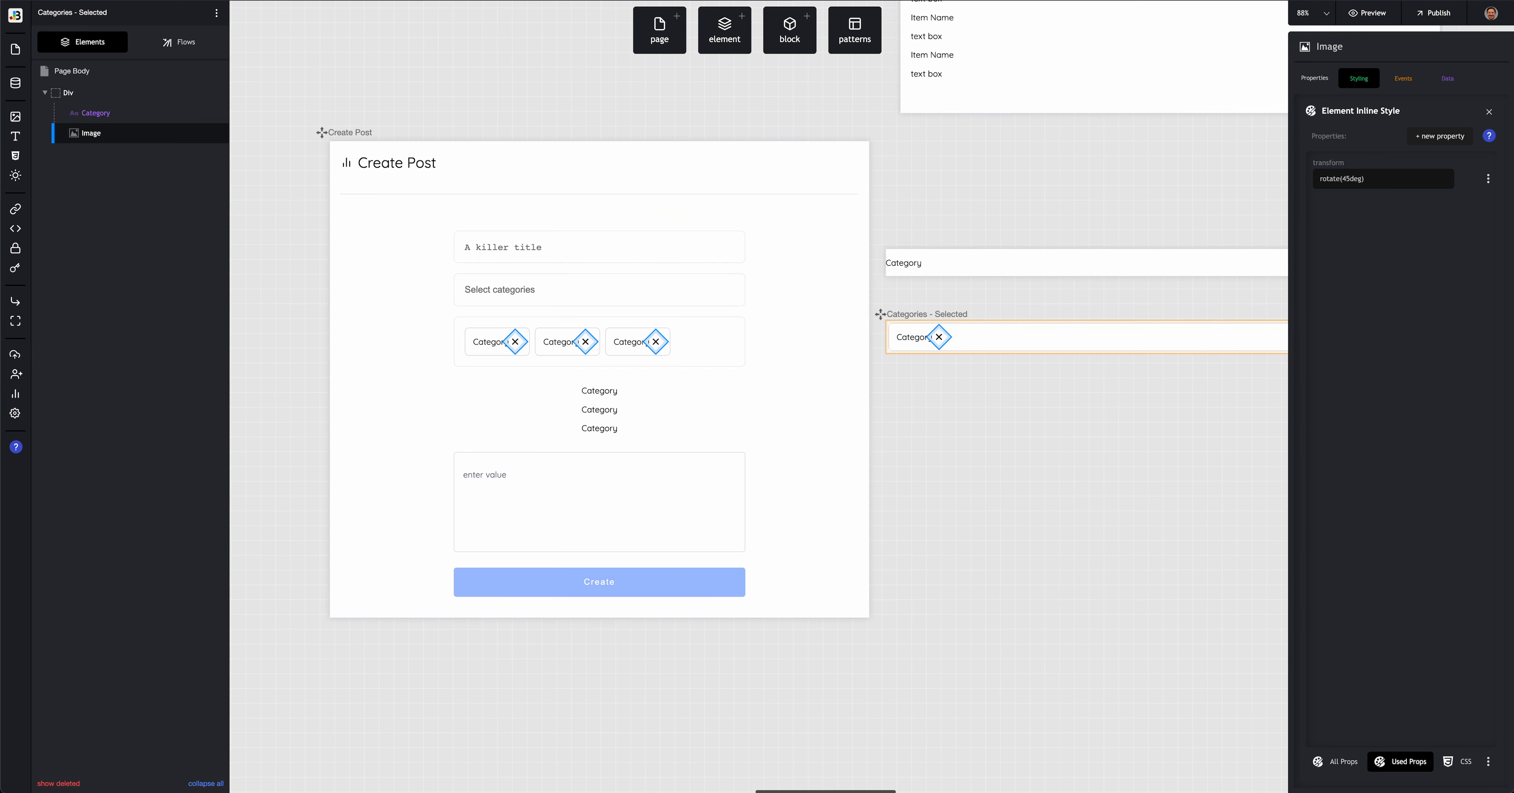
Step: Add a gap of 10px to the Category - Selected - Outer style class of the Div
click(920, 351)
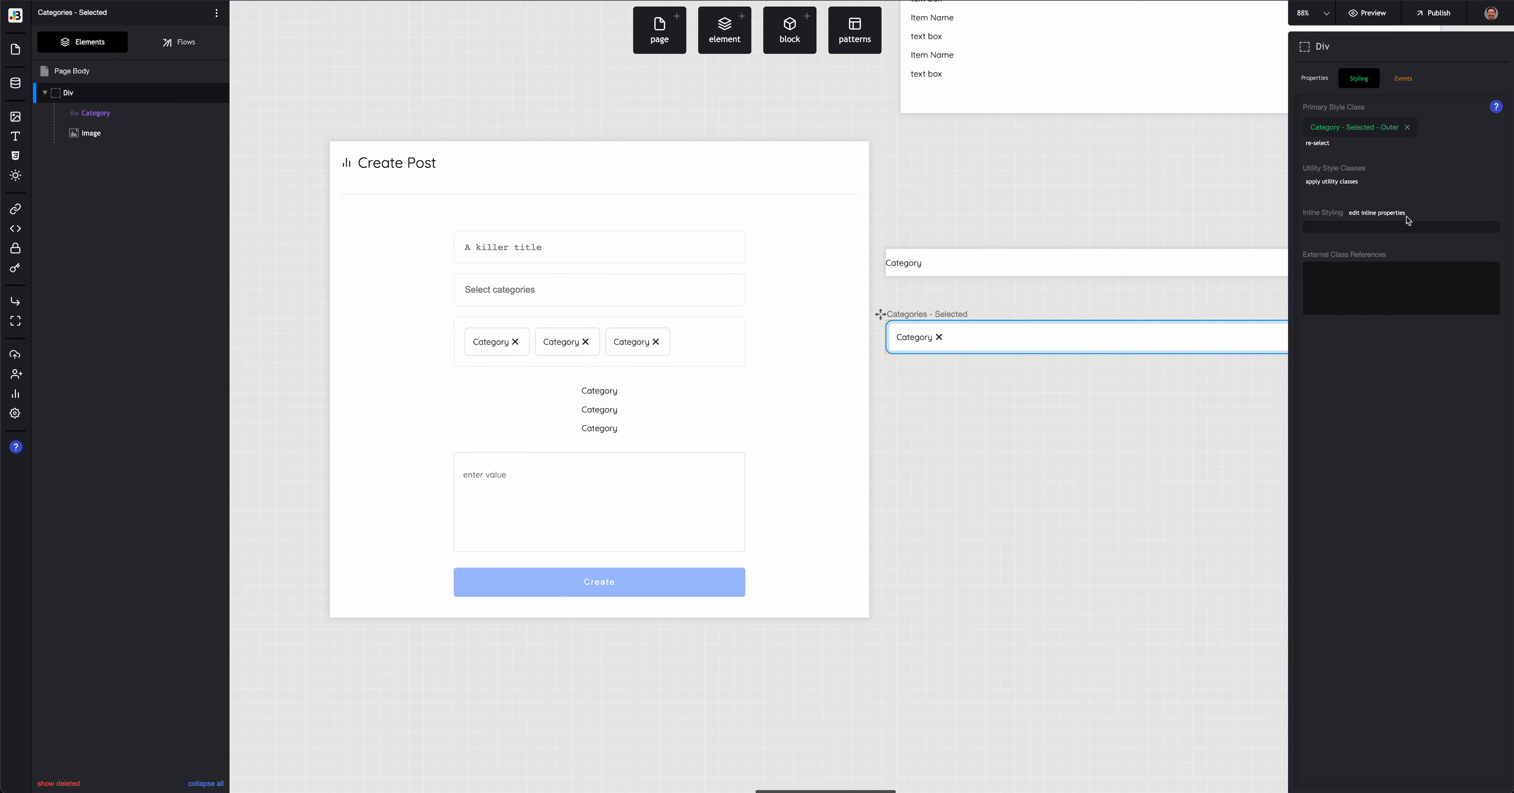
click(1383, 136)
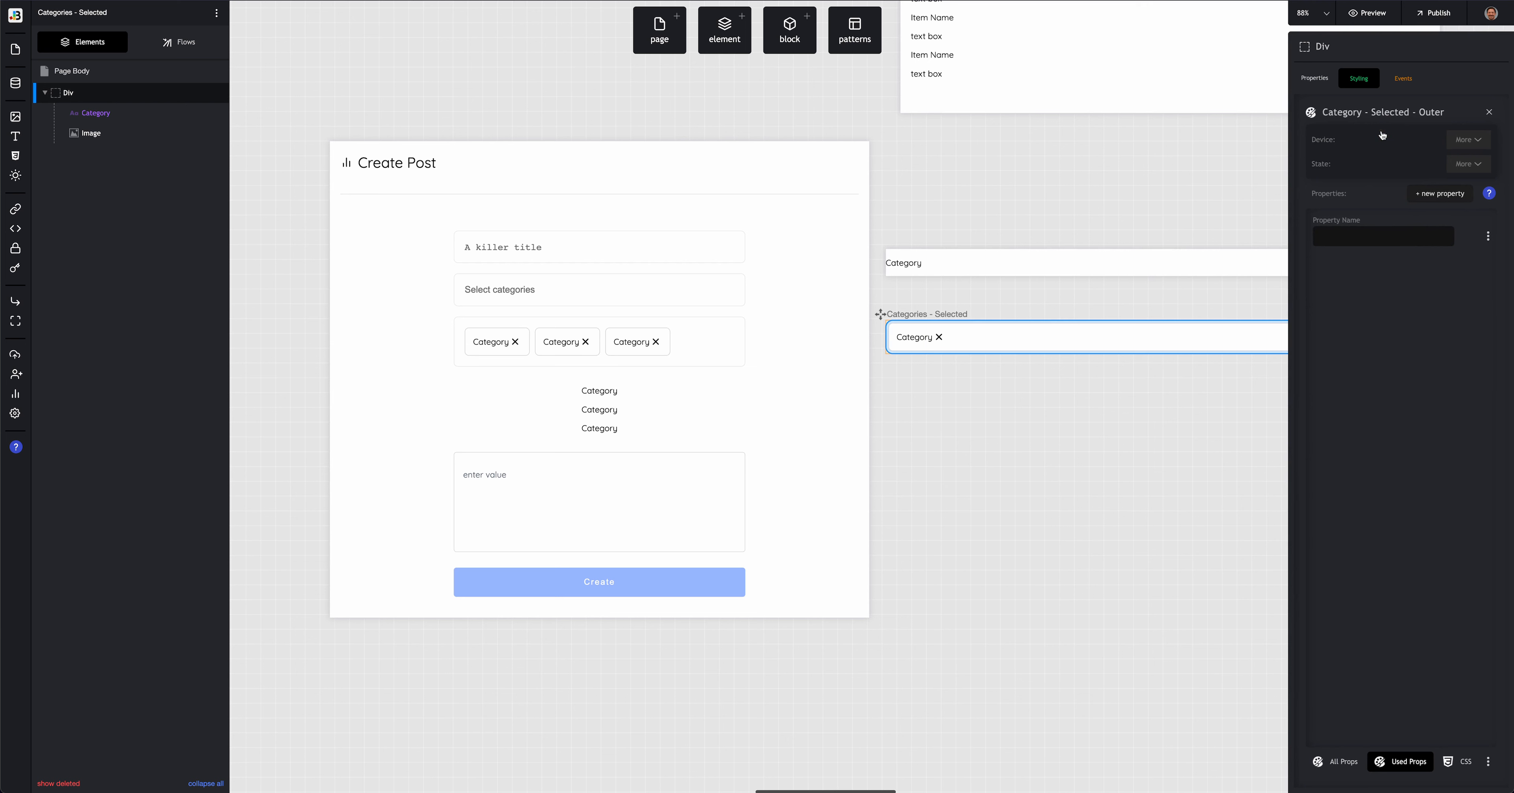
click(1437, 195)
text(gap)
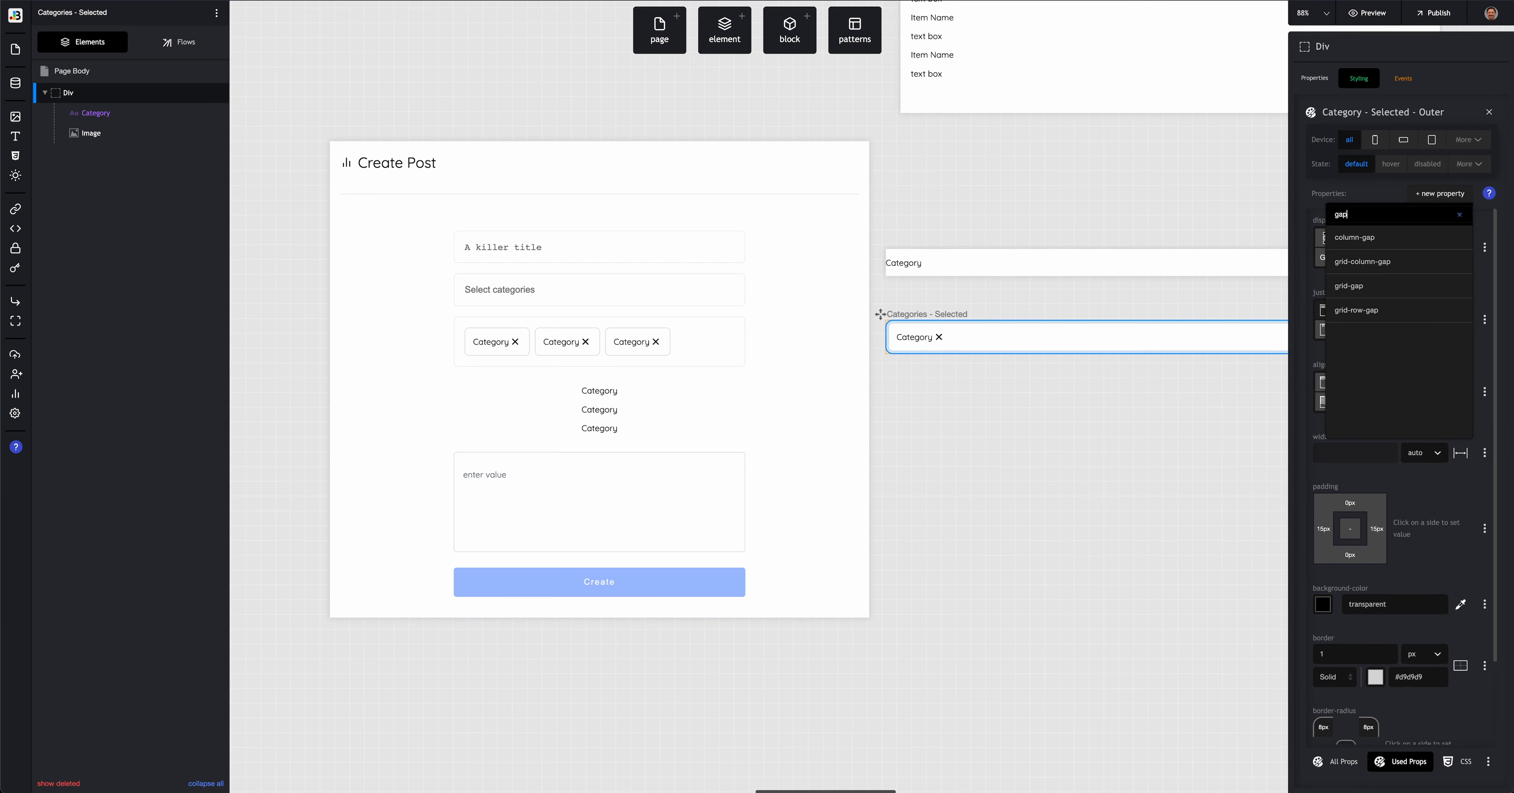
key(Return)
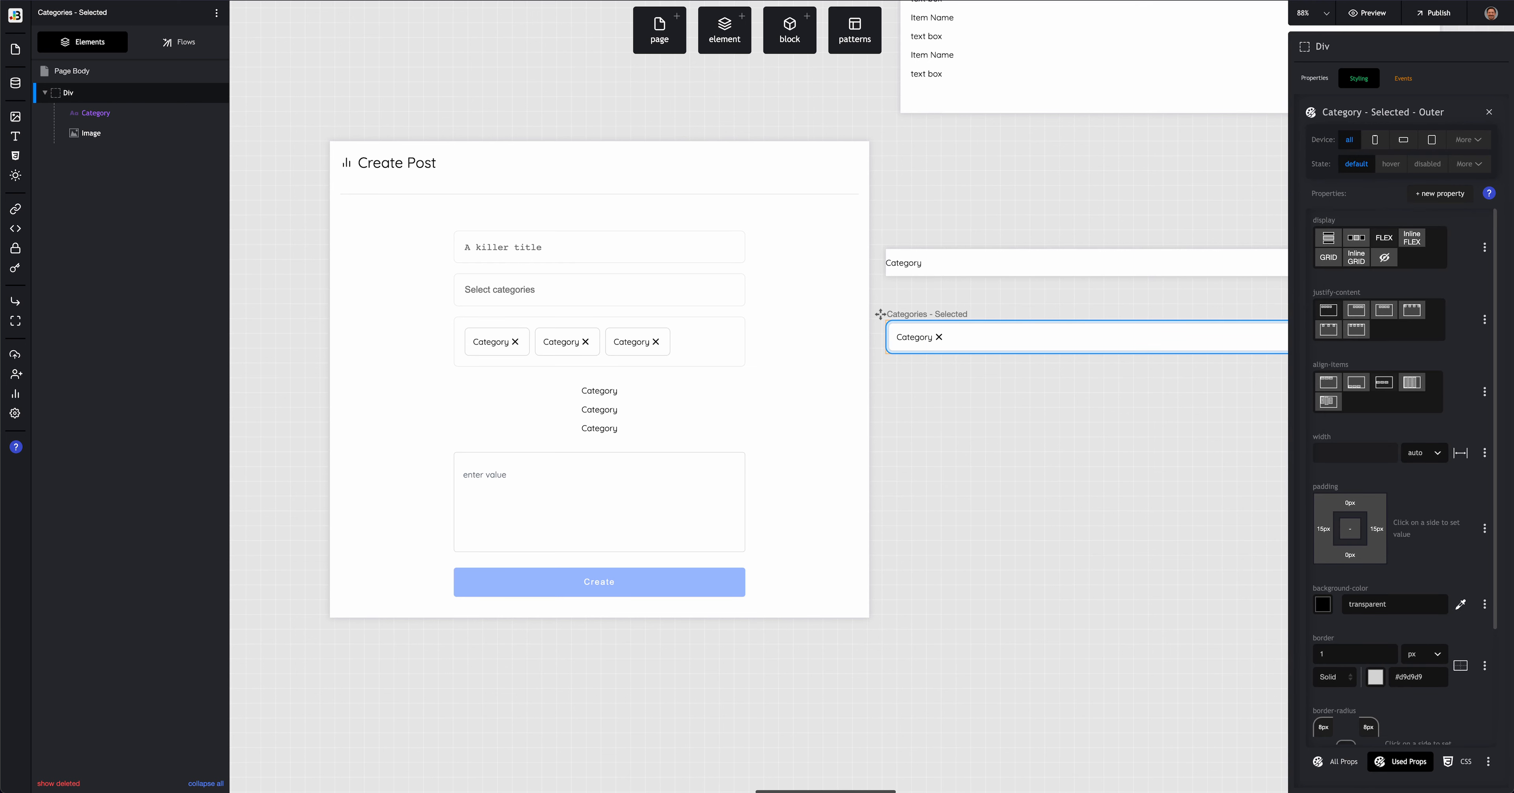
text(10)
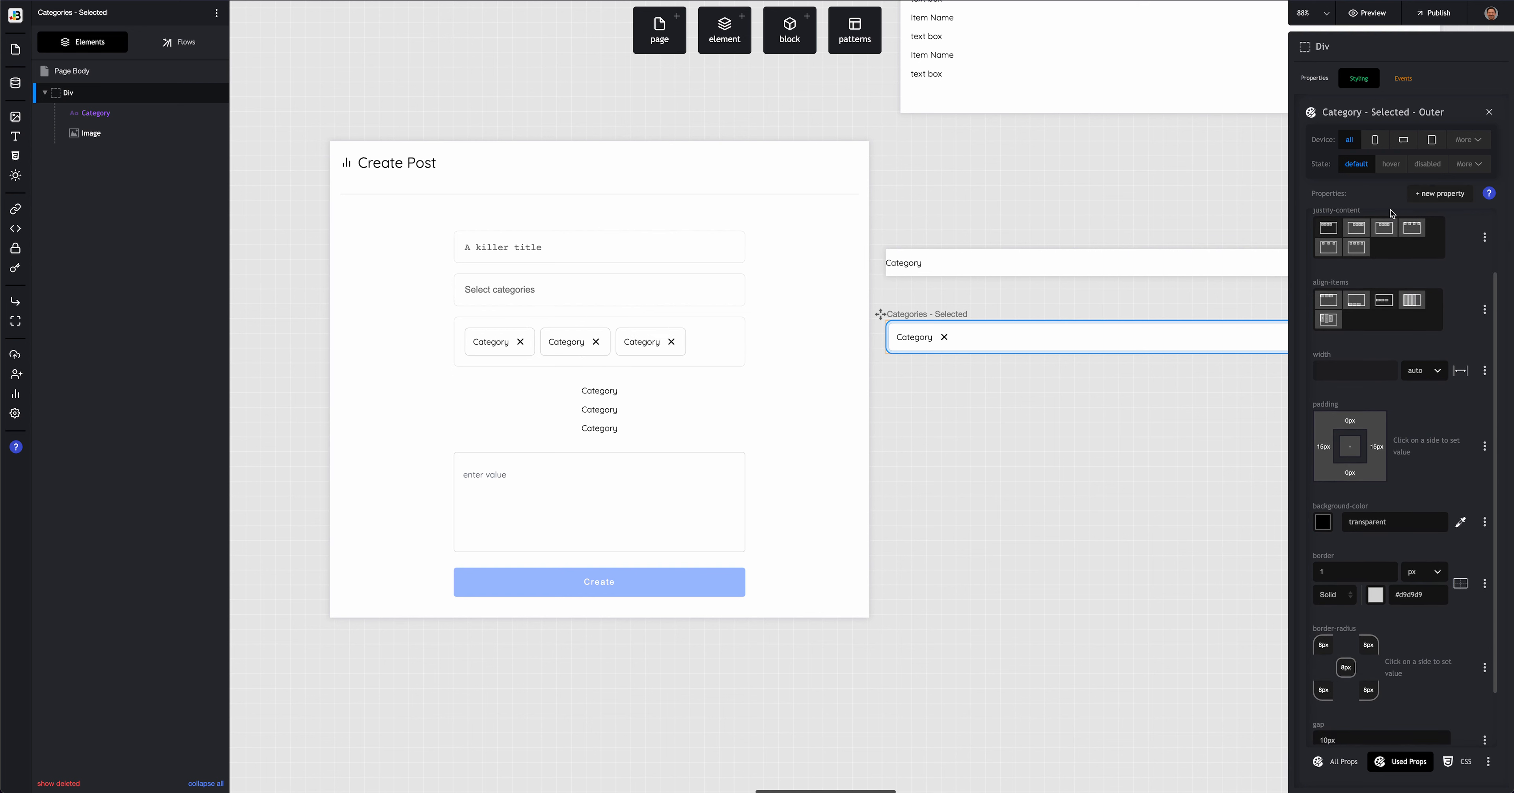
Step: Apply the Cursor - Pointer utility class to the image in the Categories - Selected block
click(946, 340)
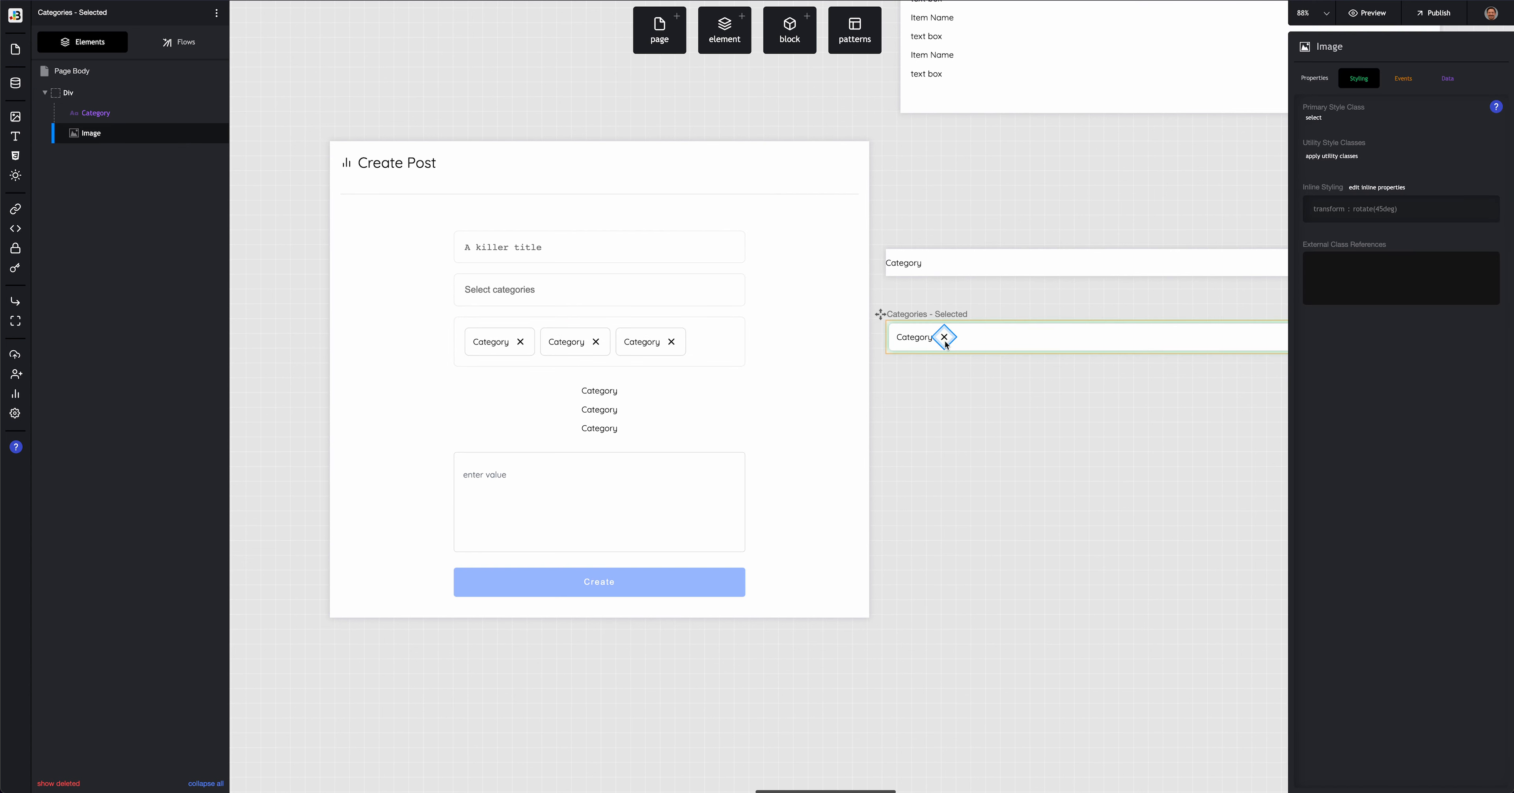
click(1326, 157)
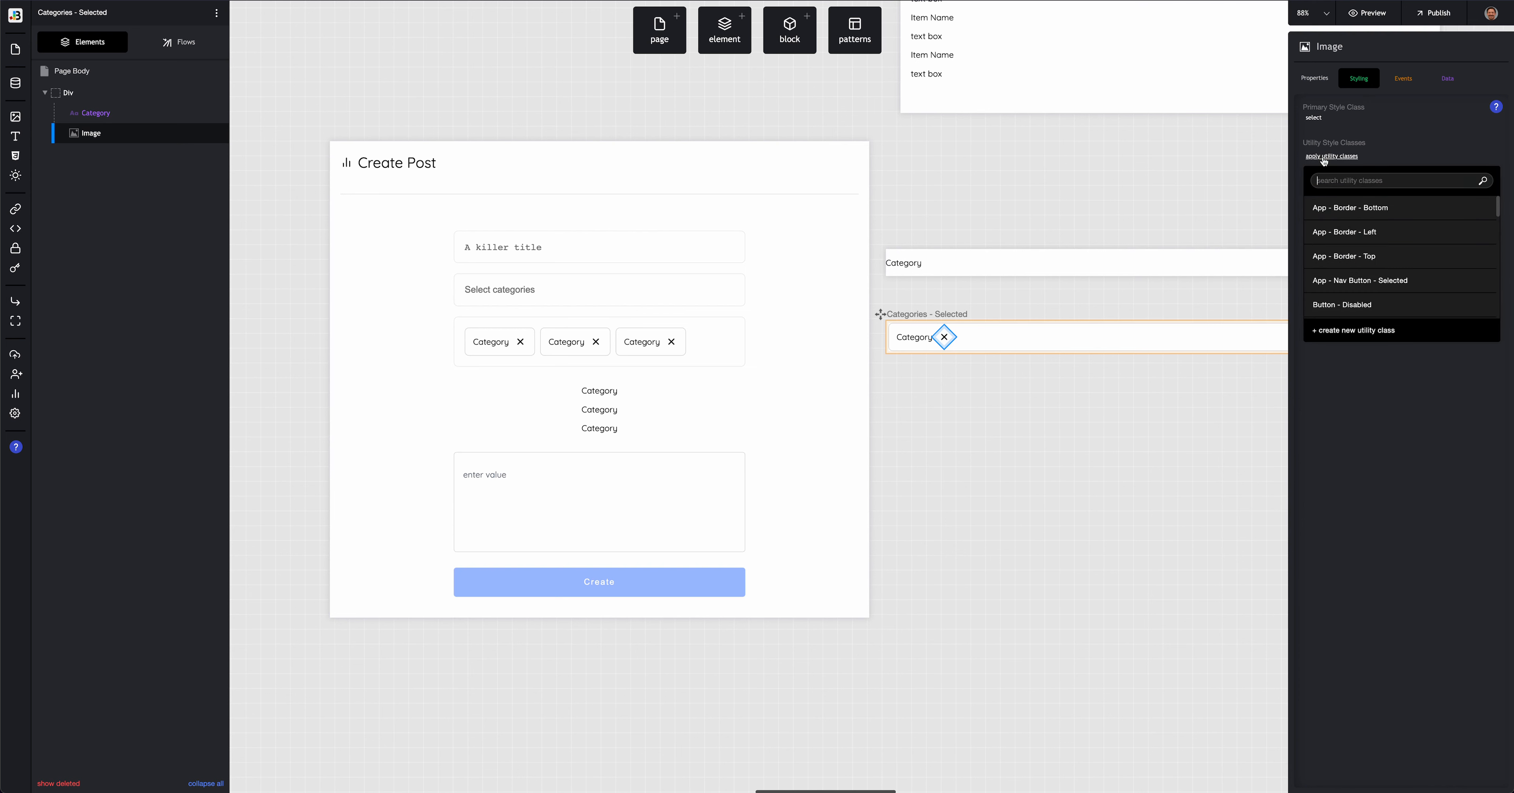
text(curso)
click(1335, 231)
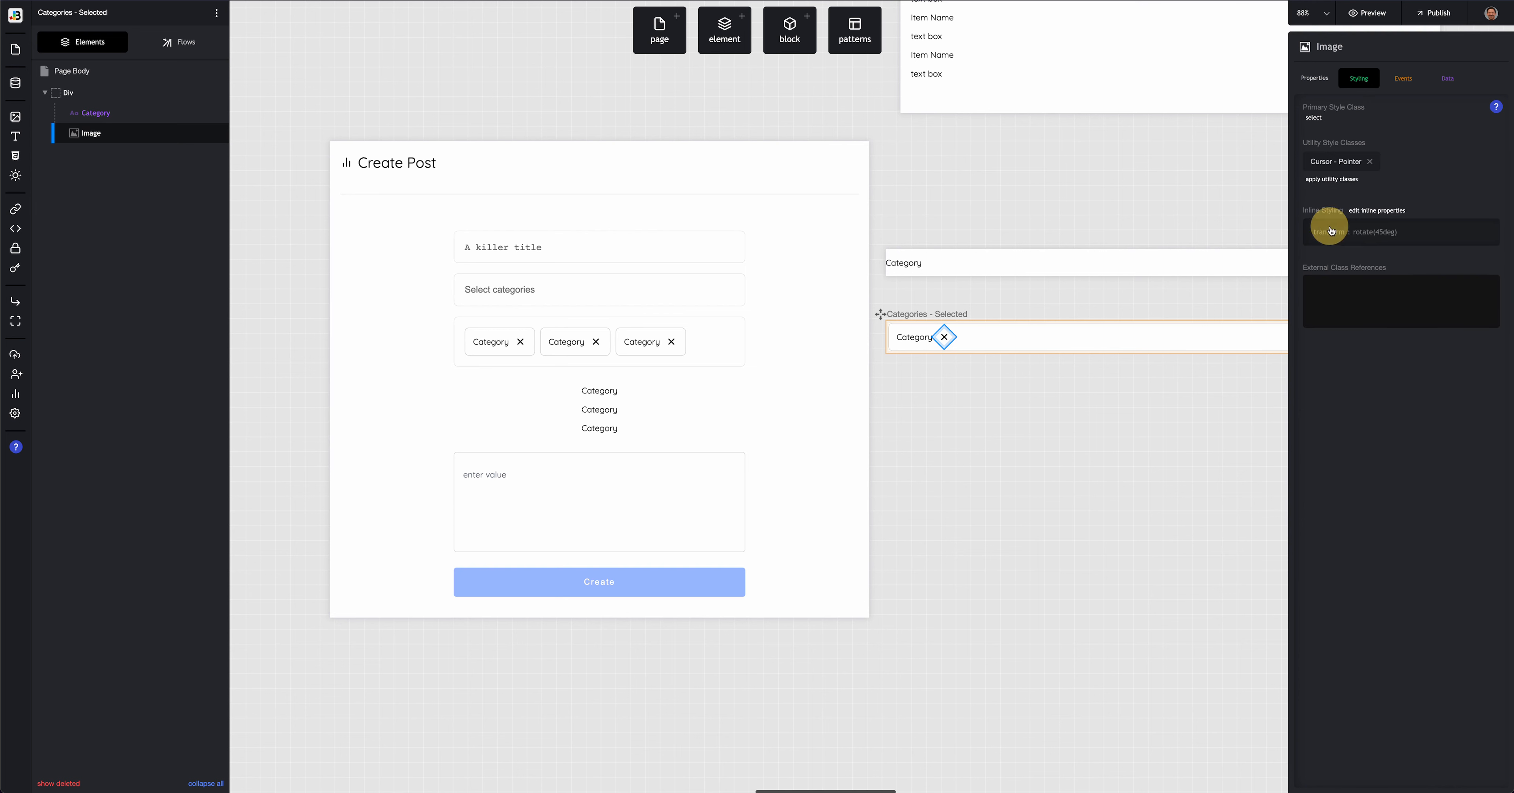
Step: Create a new utility style class named "Opacity - Hover - .8 -> 1" for the image
click(1329, 181)
text(opac)
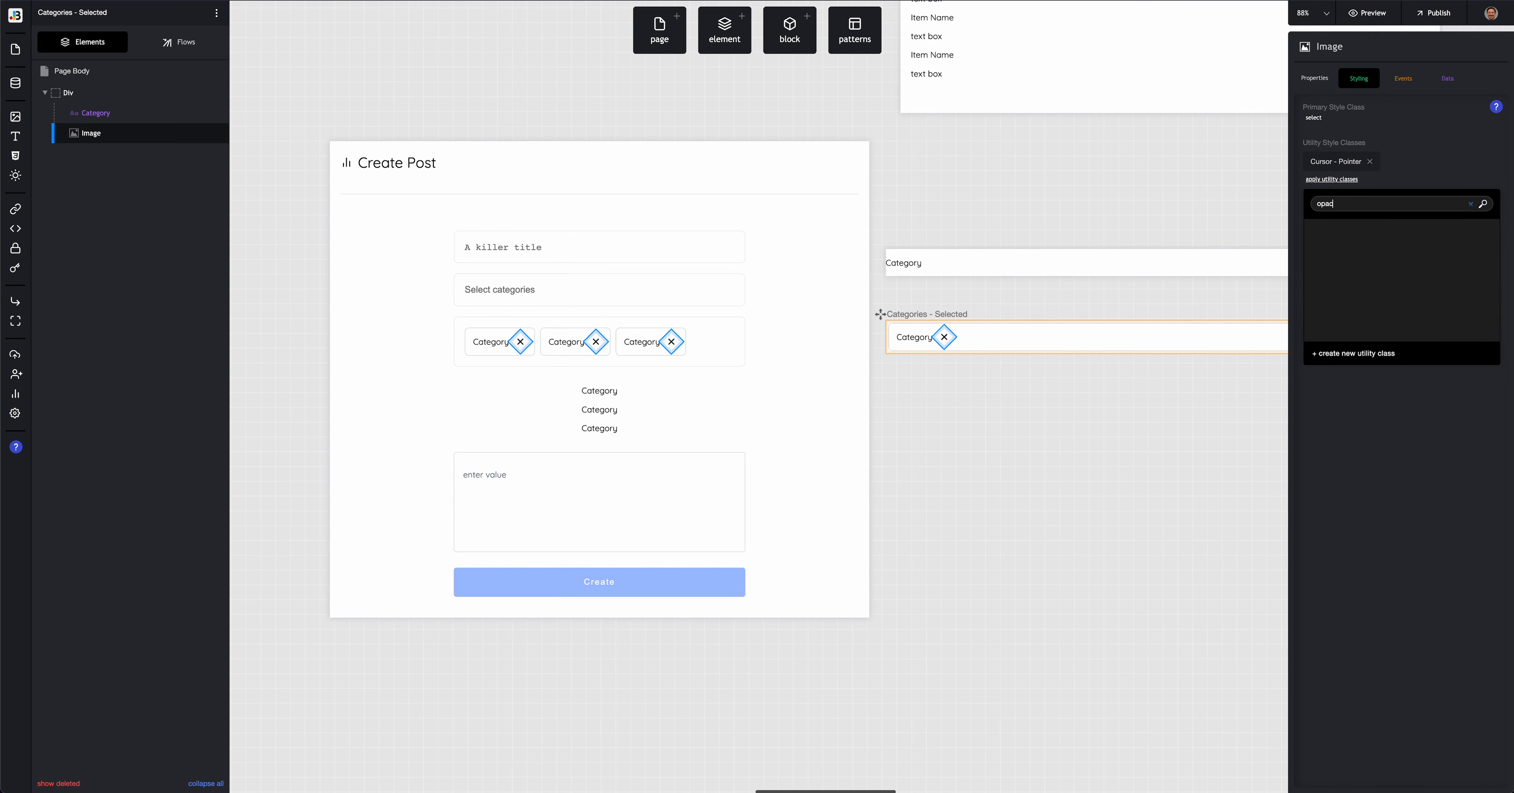
key(BackSpace)
key(BackSpace)
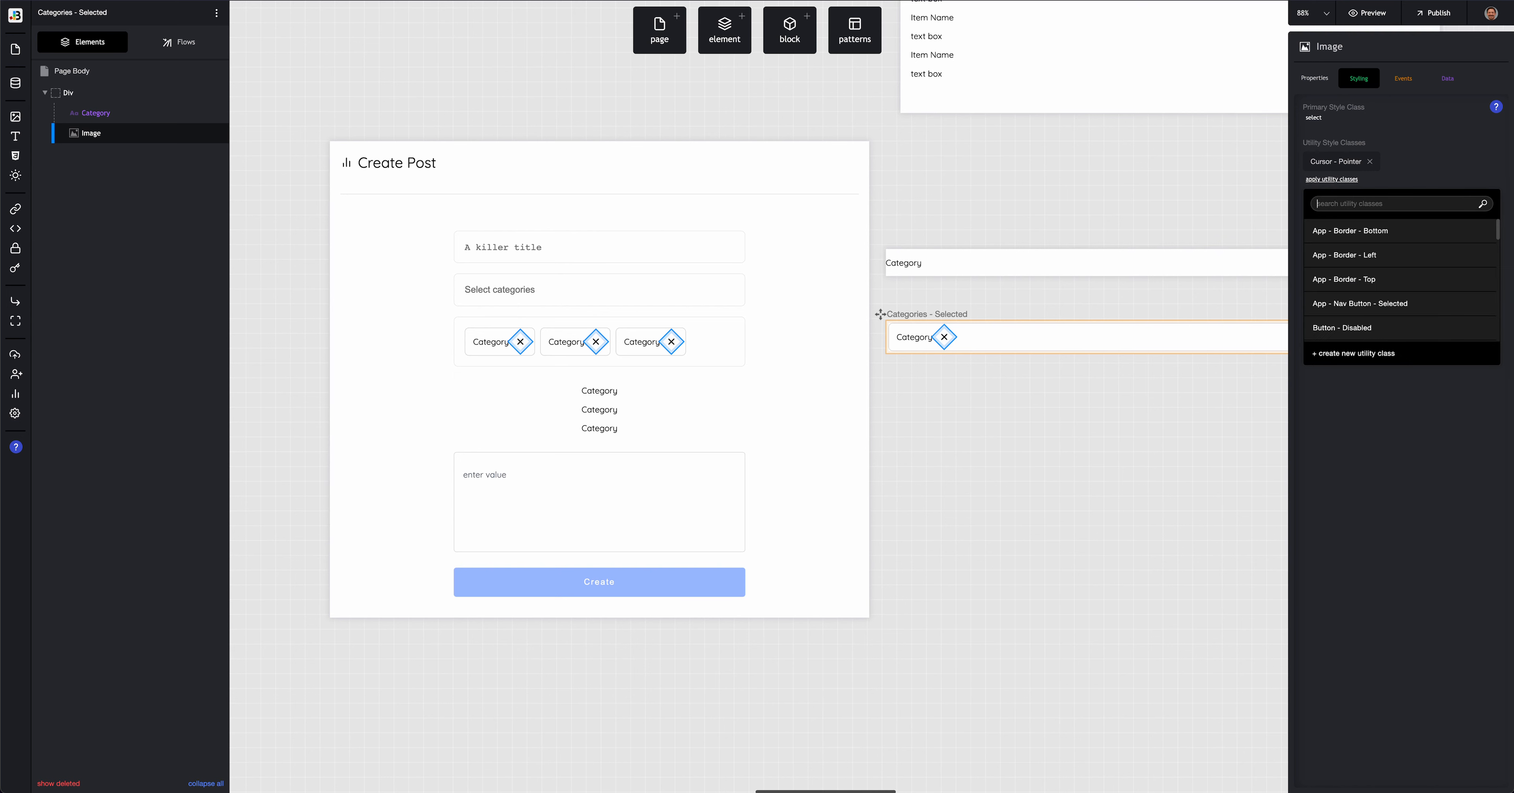
click(1350, 354)
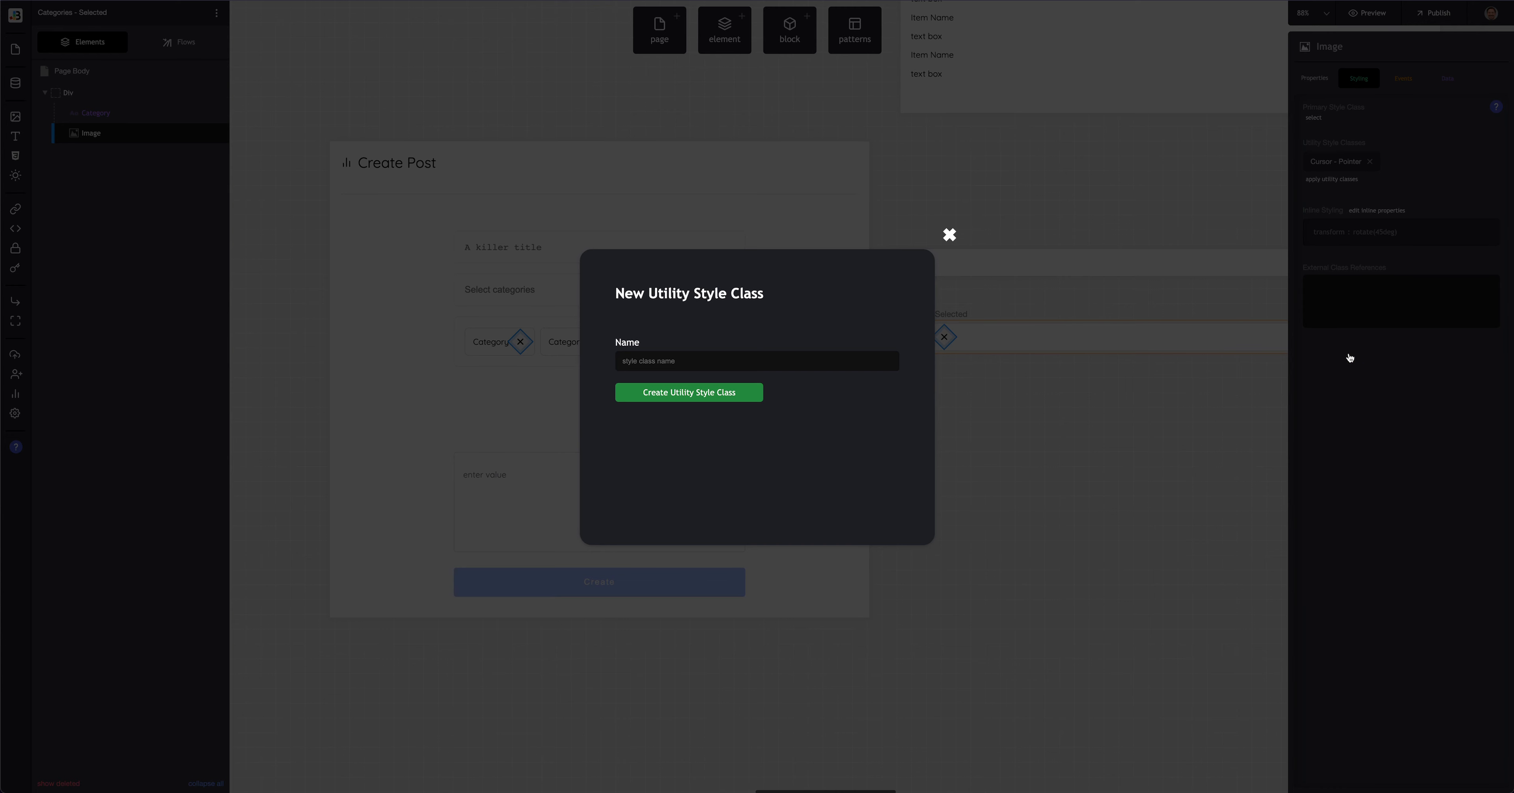
text(Opacity - Hover - .8 -> 1)
key(Return)
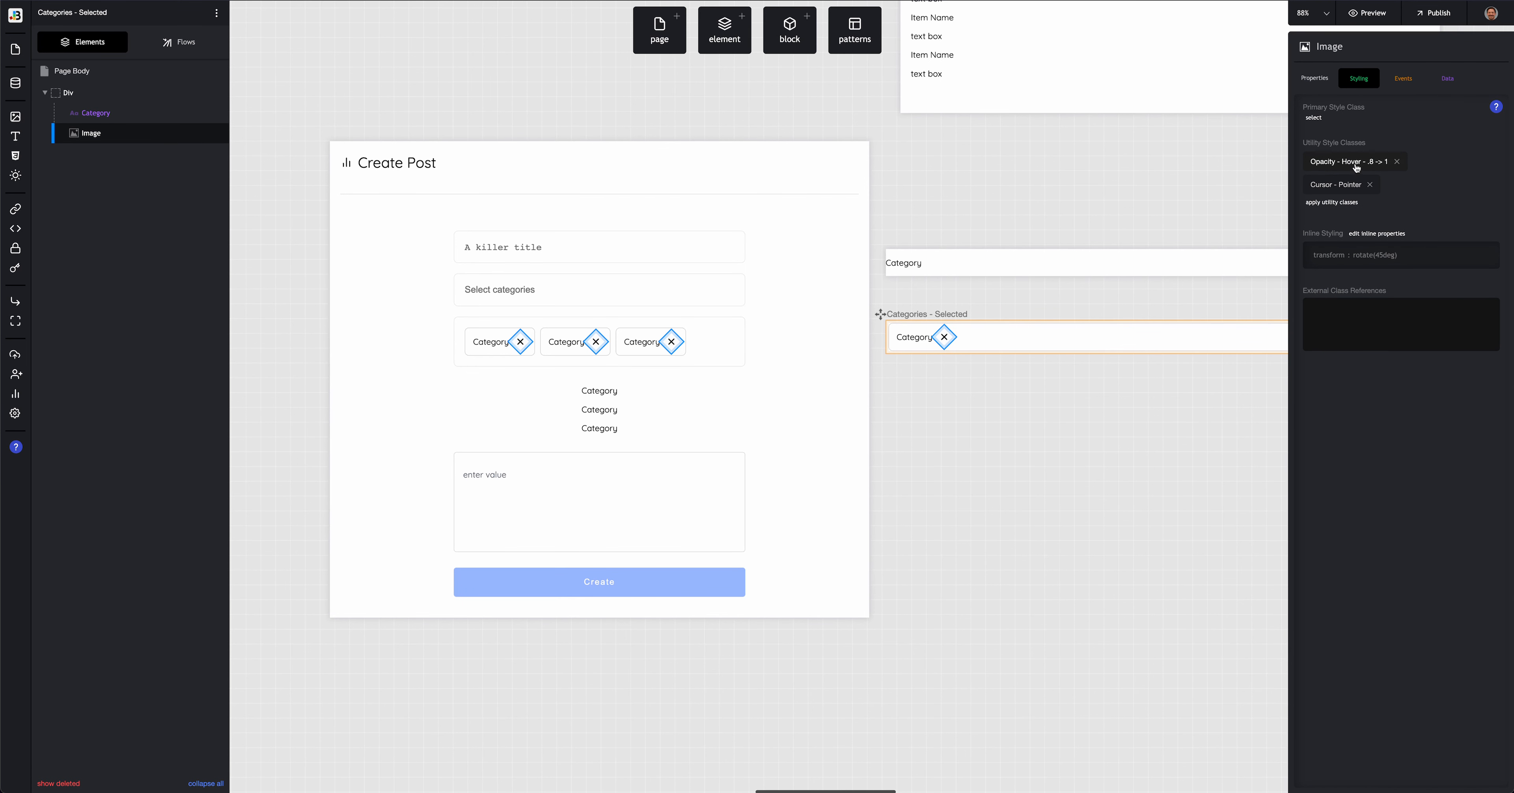
Step: Add an opacity of .8 to the default state of the Opacity - Hover utility class
click(1356, 168)
click(1423, 198)
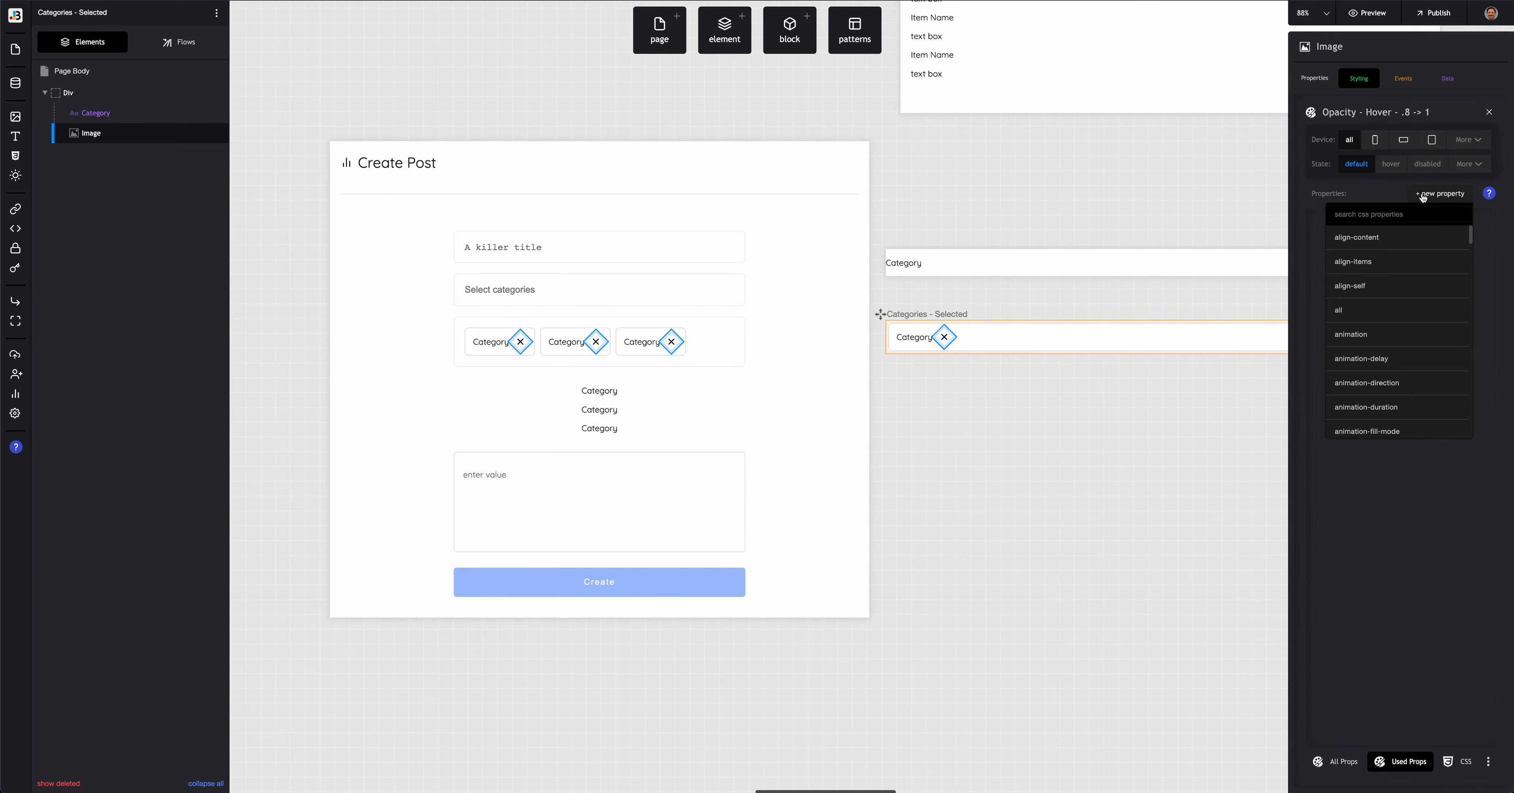
text(opaci)
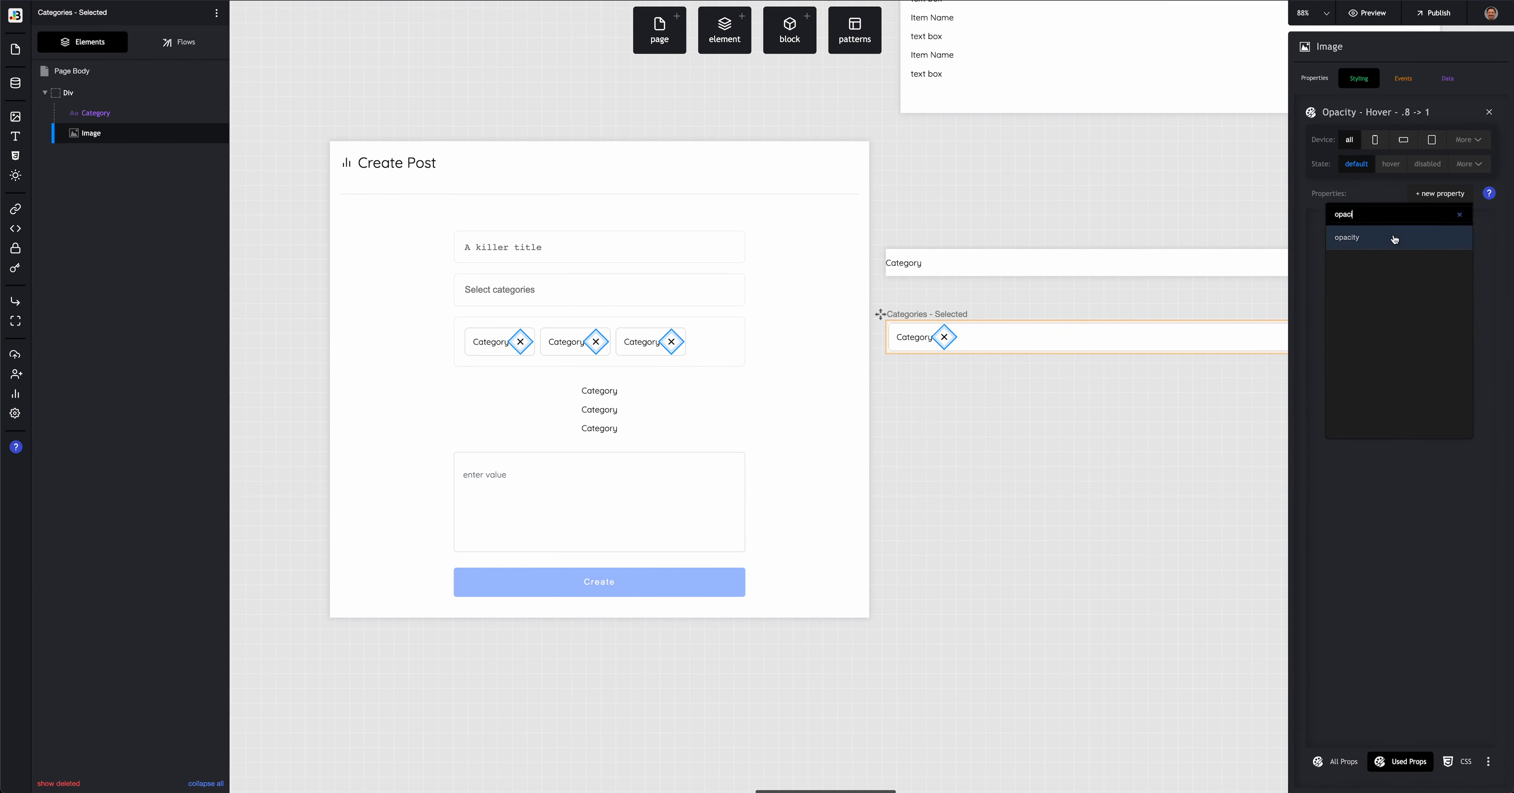
click(1393, 237)
click(1370, 242)
text(.8)
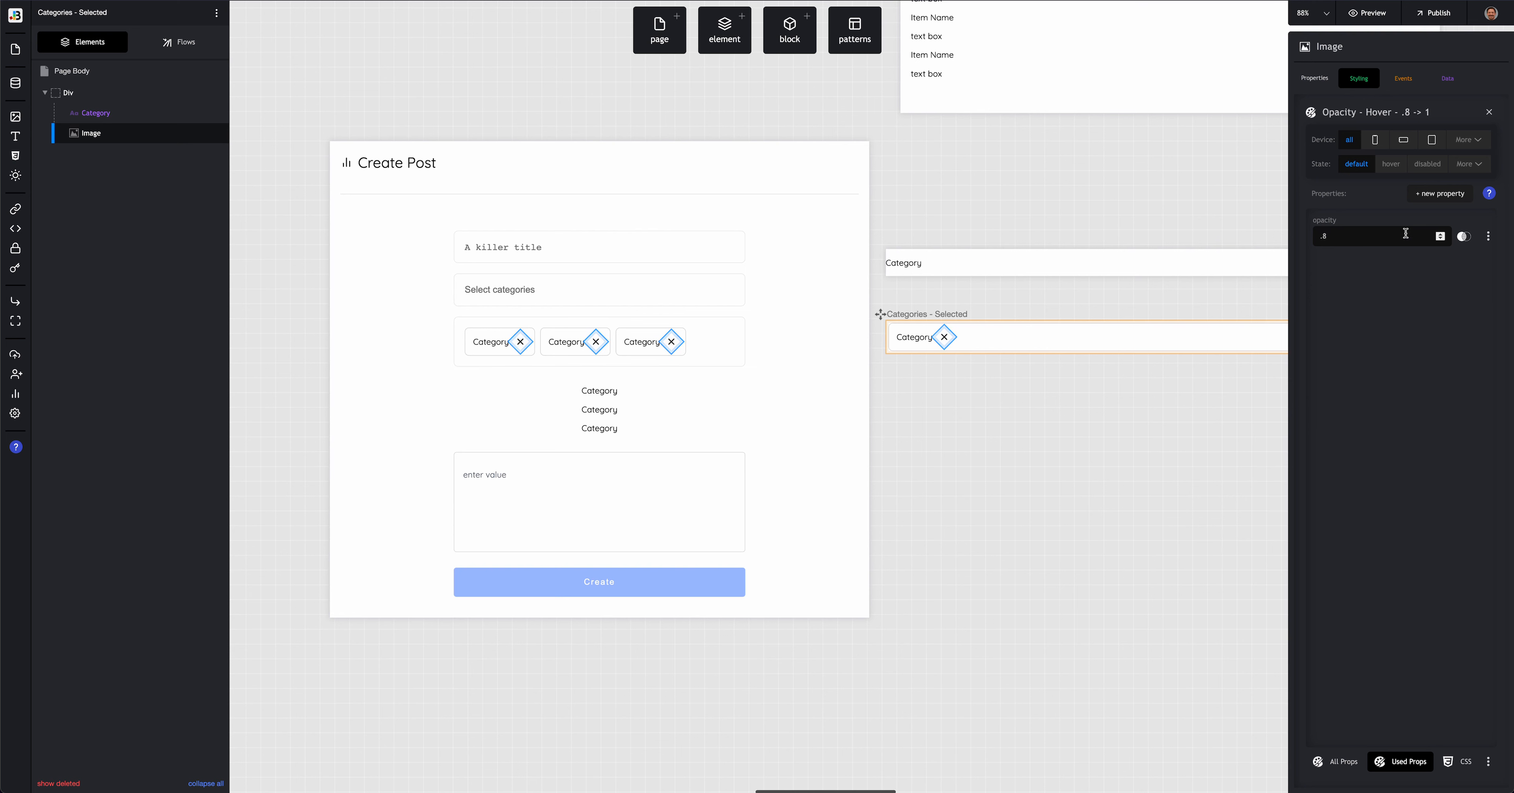
Step: Add an opacity of 1 to the hover state of the Opacity - Hover utility class
click(1416, 195)
click(1397, 170)
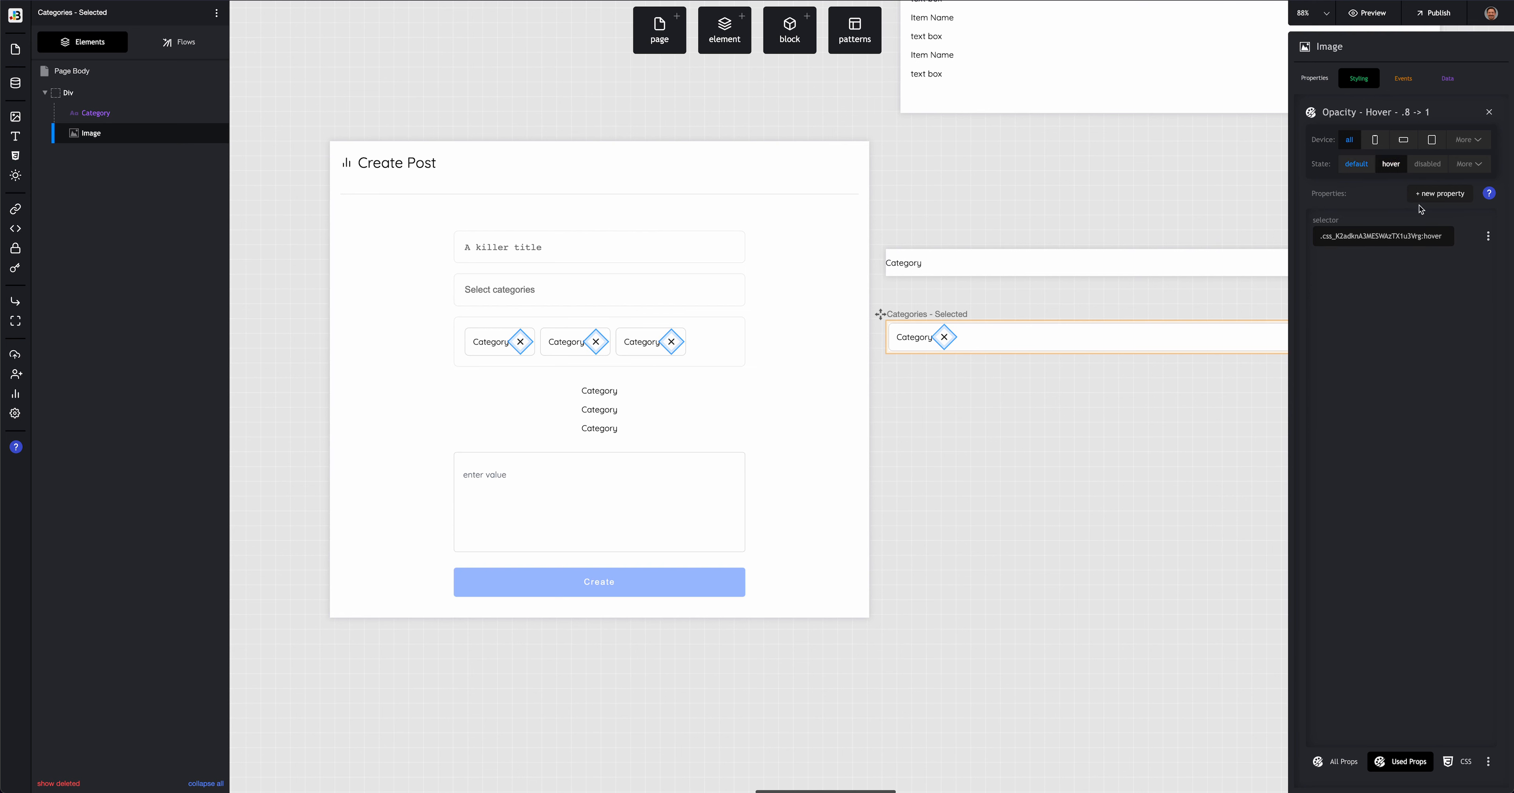
click(1431, 199)
text(opacity)
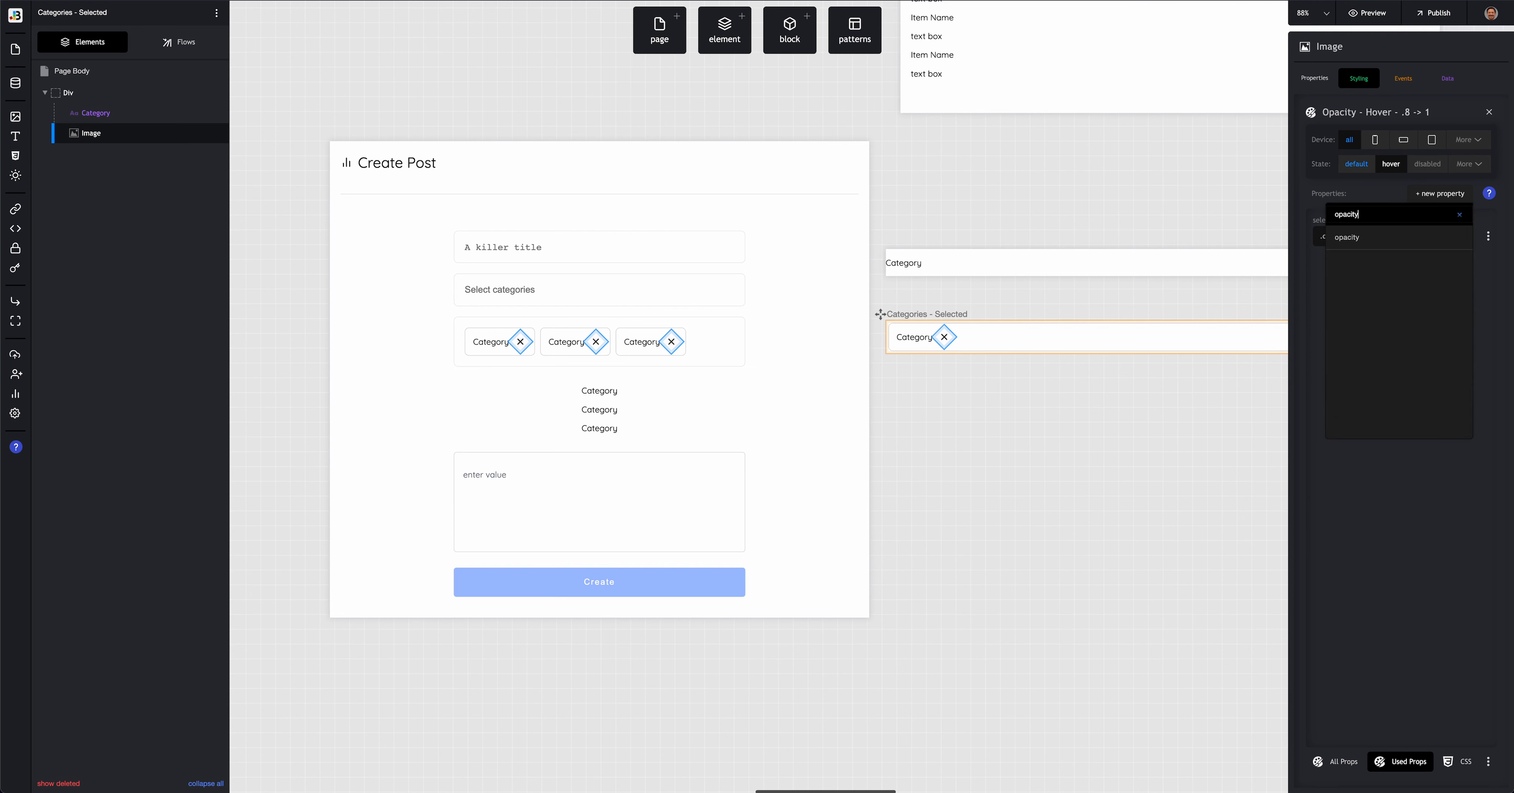
key(Return)
click(1428, 198)
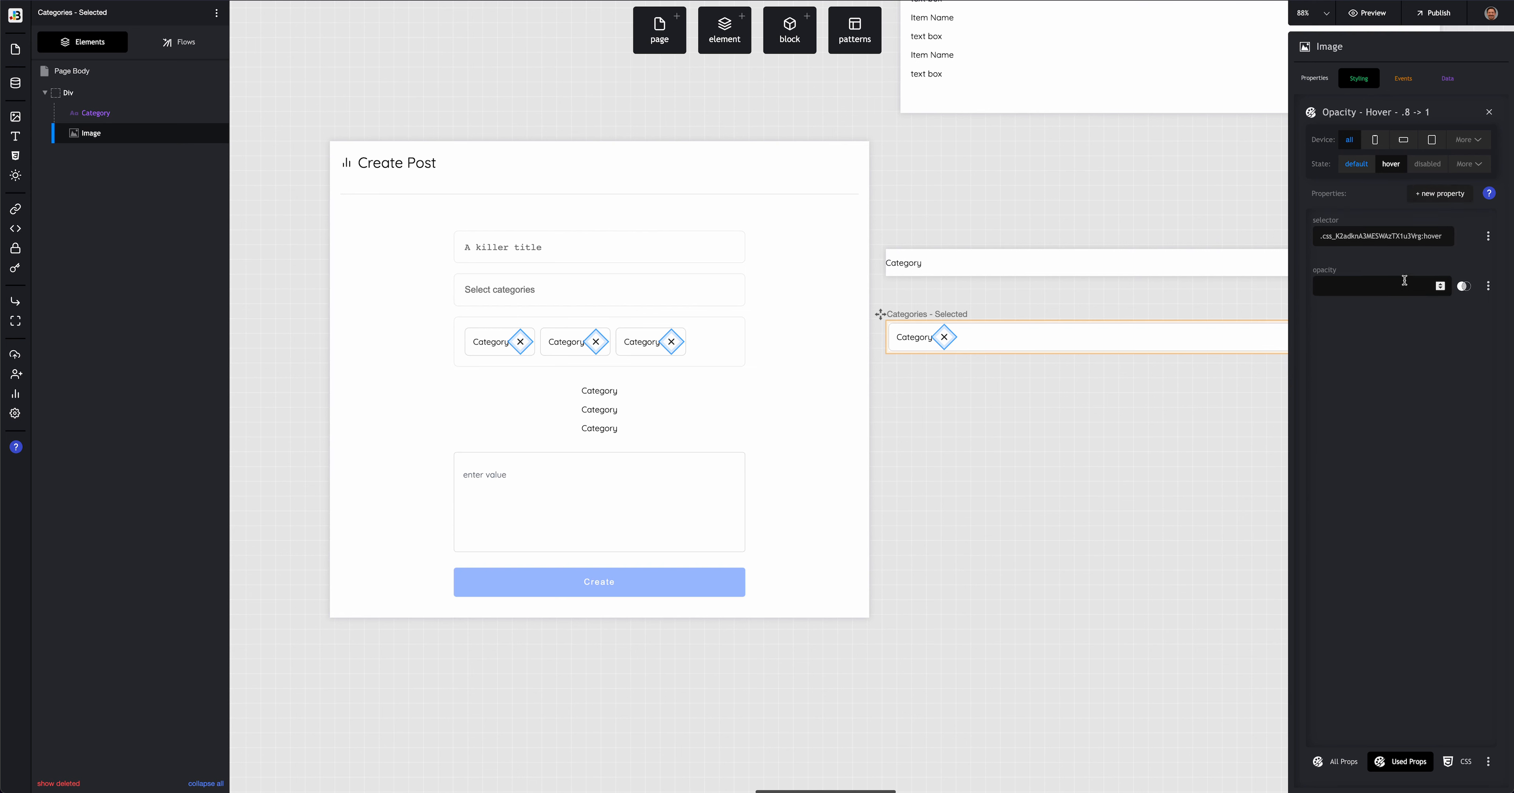
click(1392, 283)
text(1)
Step: Lower the default-state opacity of the Opacity - Hover class and check the selected categories in the page preview
click(1353, 172)
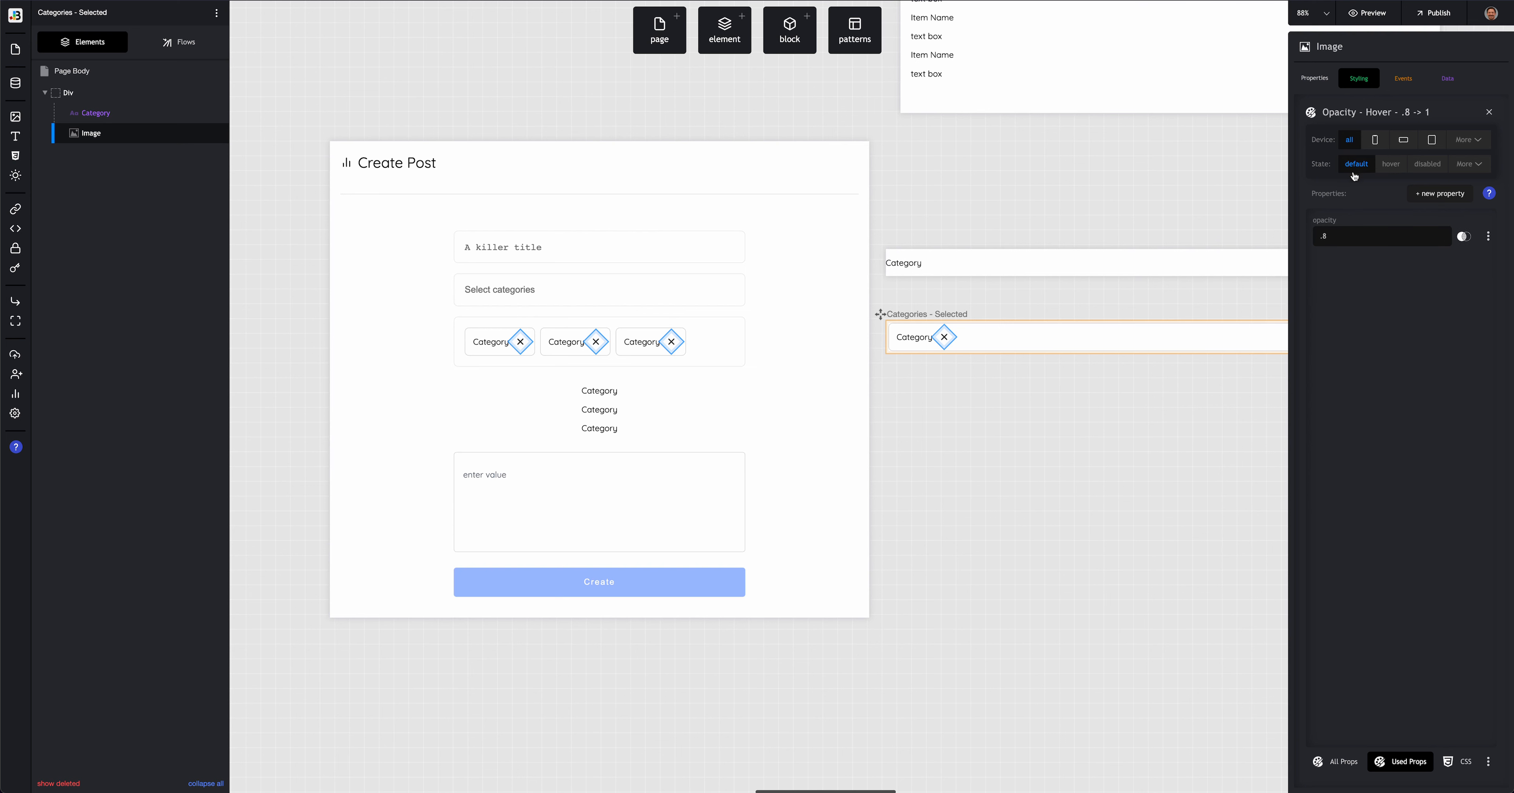
click(1340, 231)
key(Left)
text(7)
click(1335, 369)
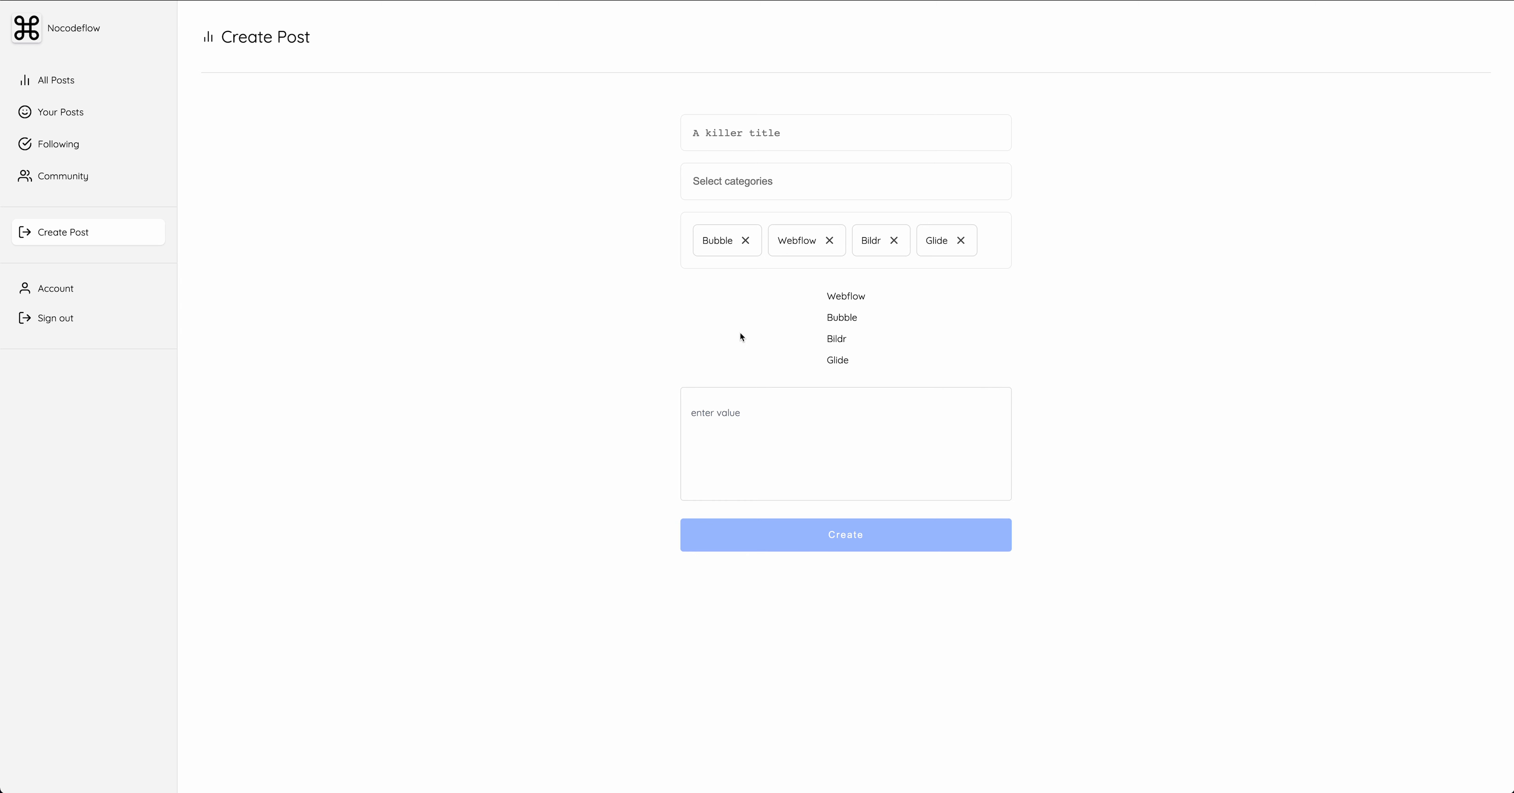
click(441, 364)
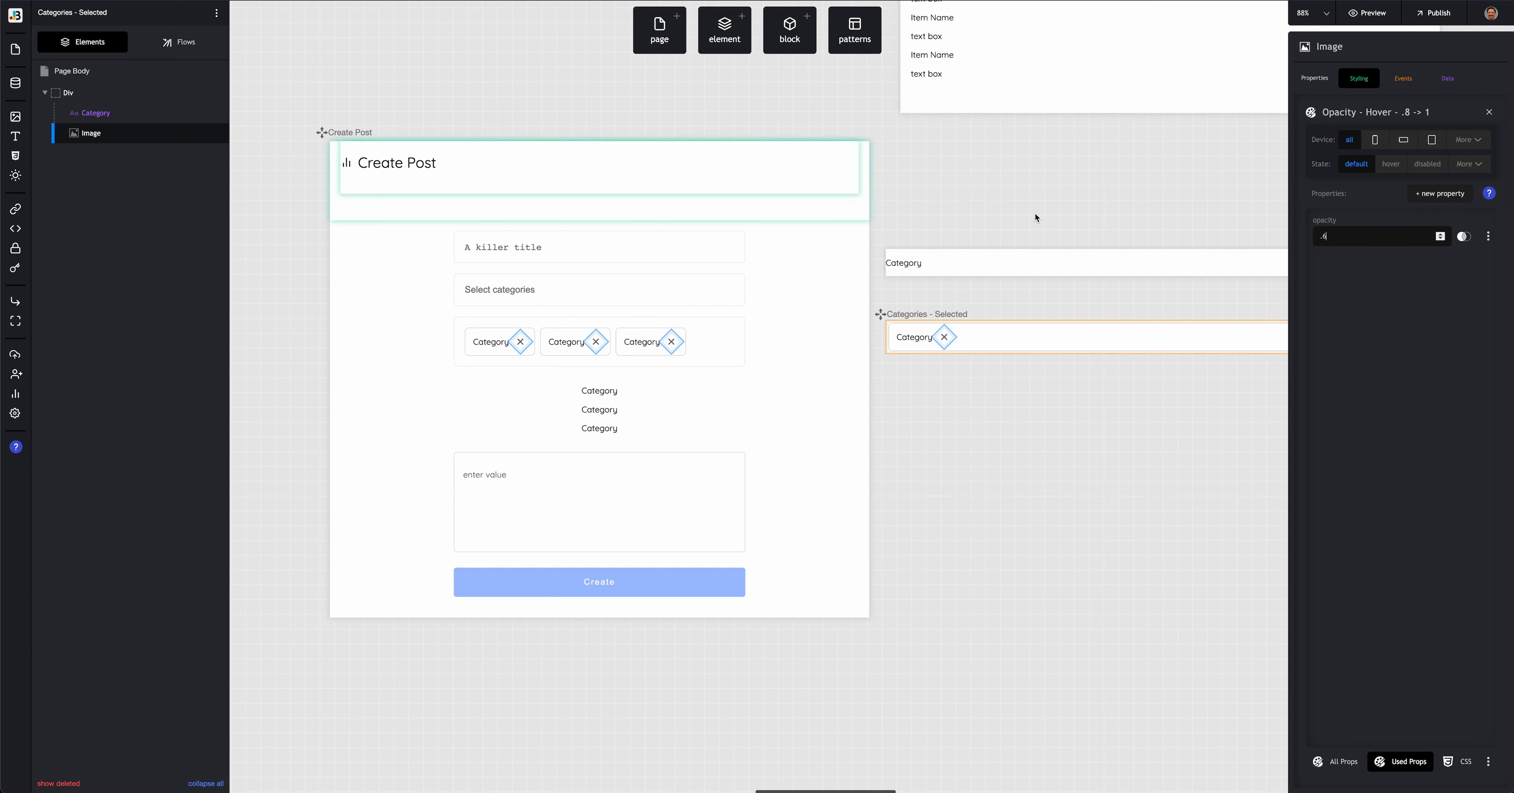
Step: Create a flow named "Remove this category" on the image's click event
click(1403, 88)
click(1404, 85)
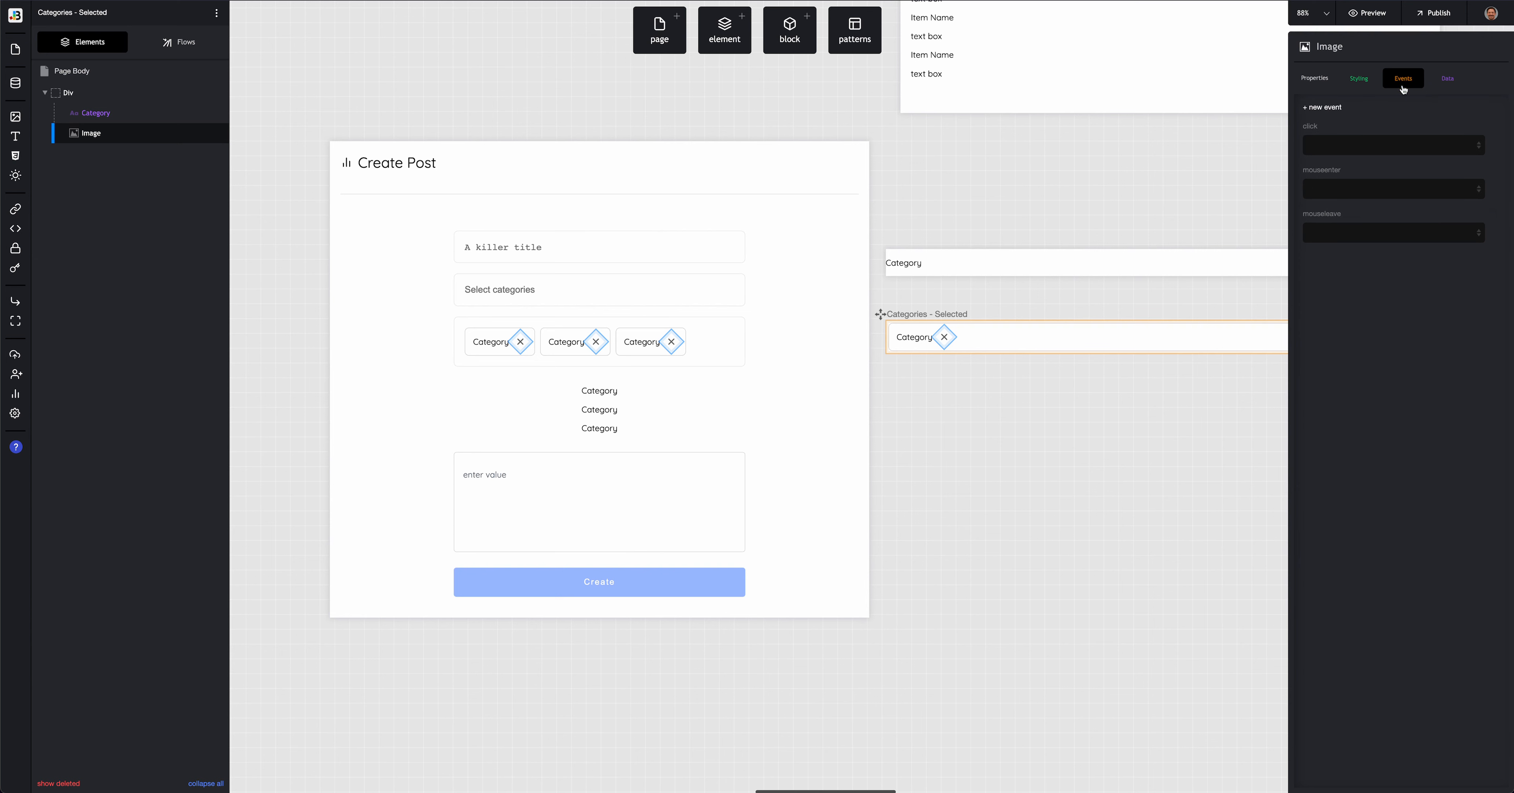
click(1360, 144)
click(1356, 160)
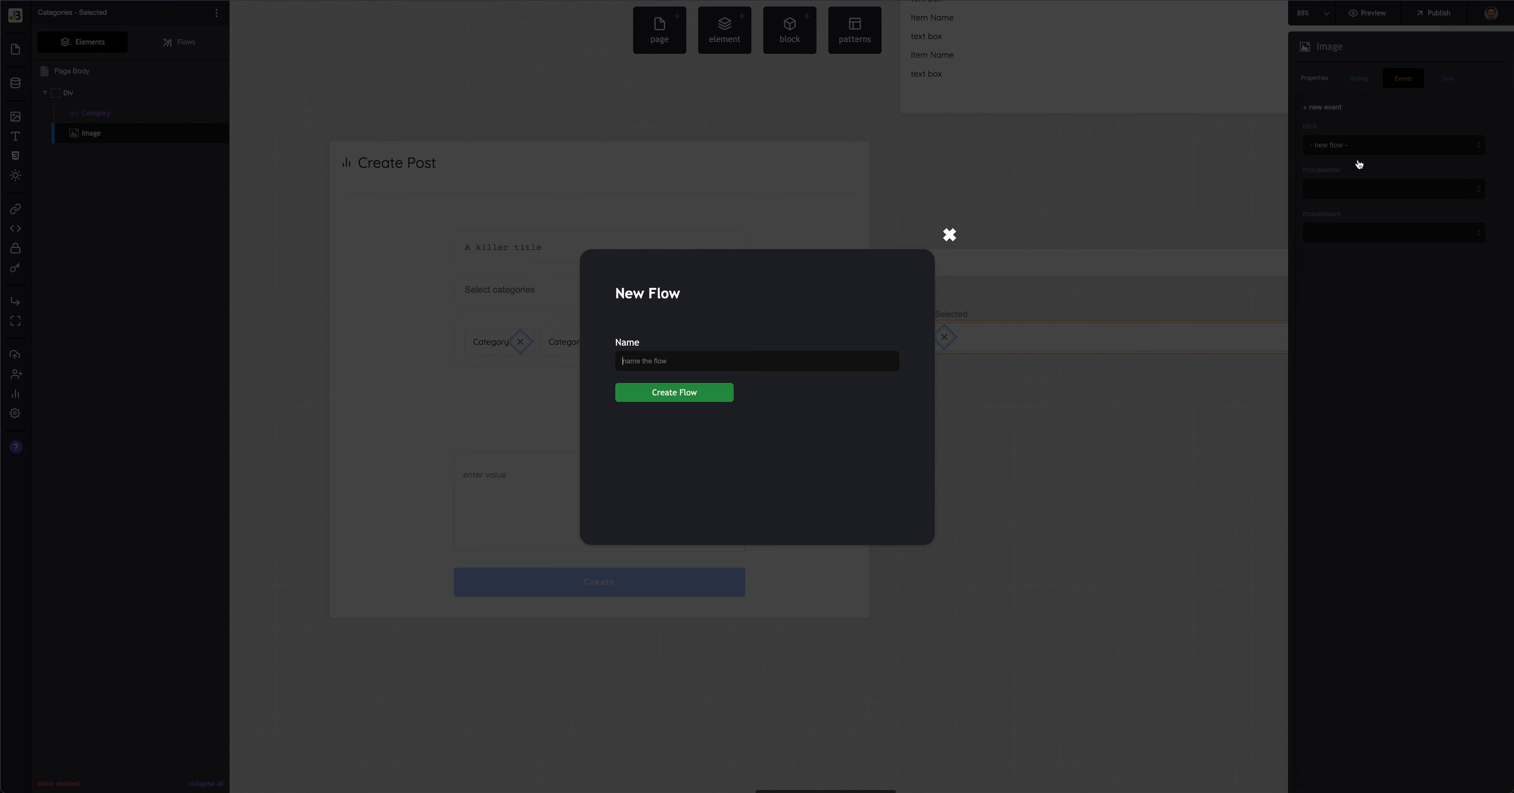
text(Remove this category)
key(Return)
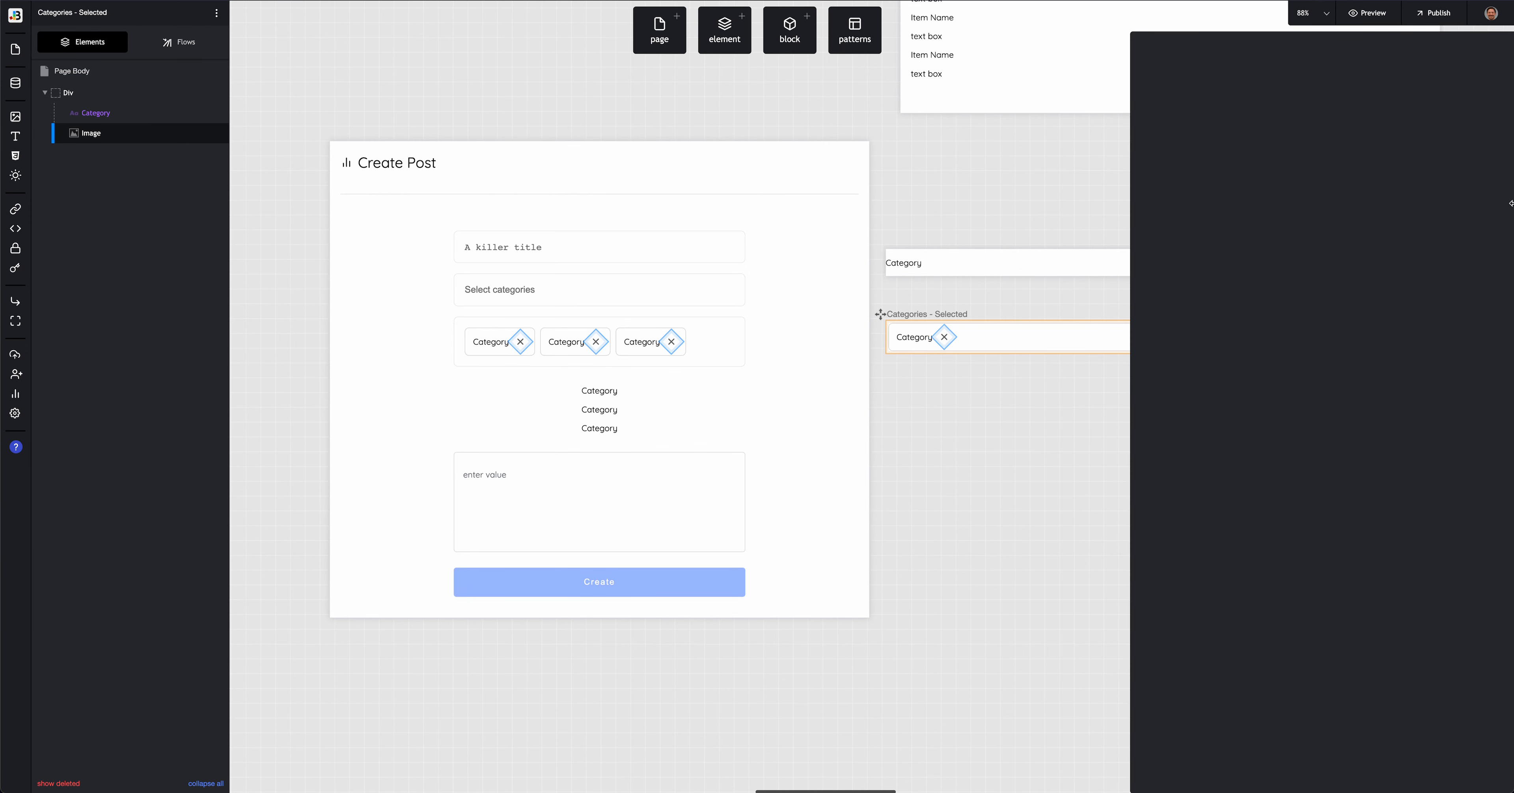
Step: Add the "Grid - remove this from parent grid" action to the Remove this category flow
click(1153, 86)
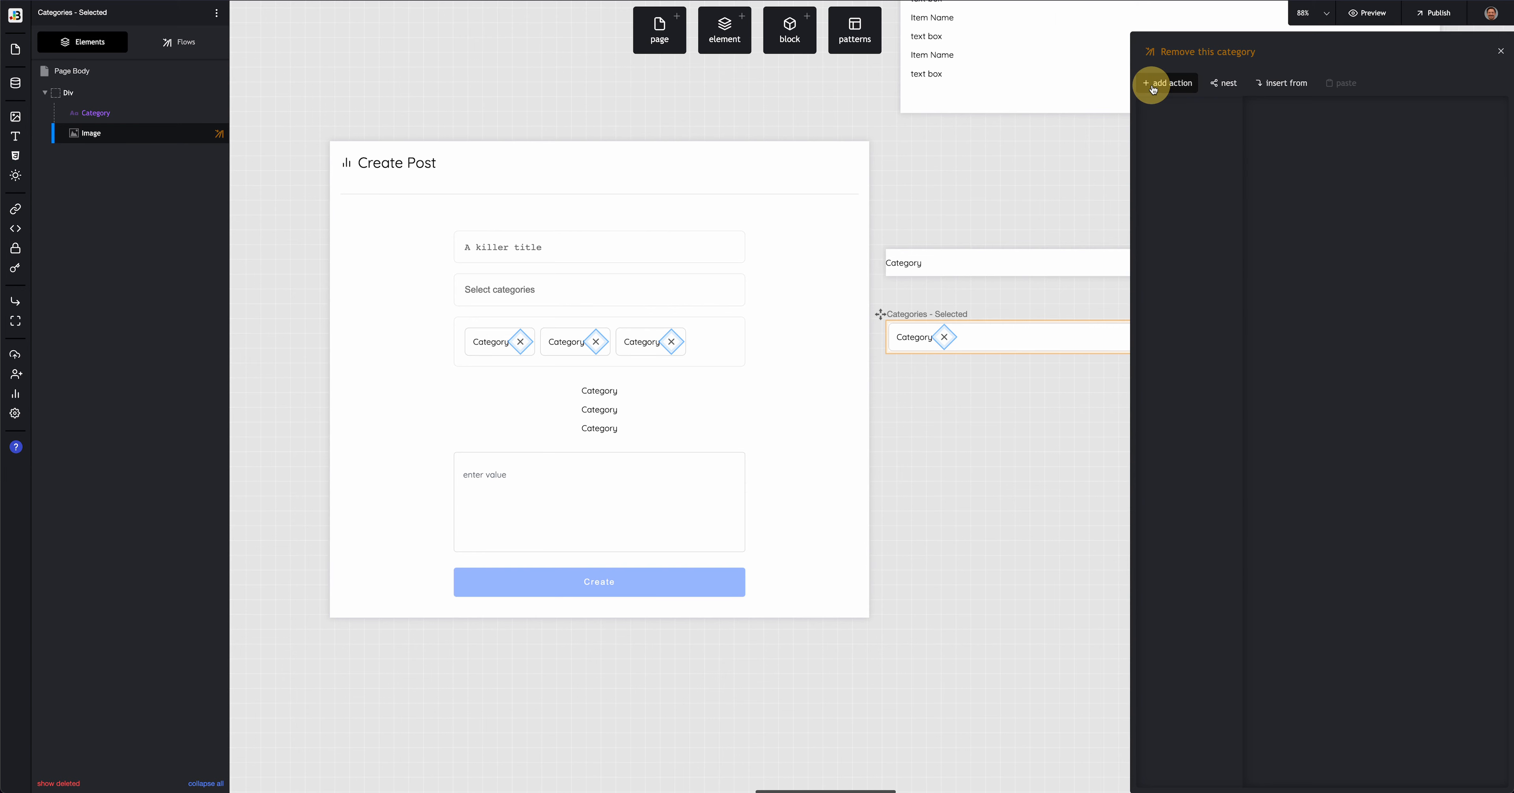
text(remove)
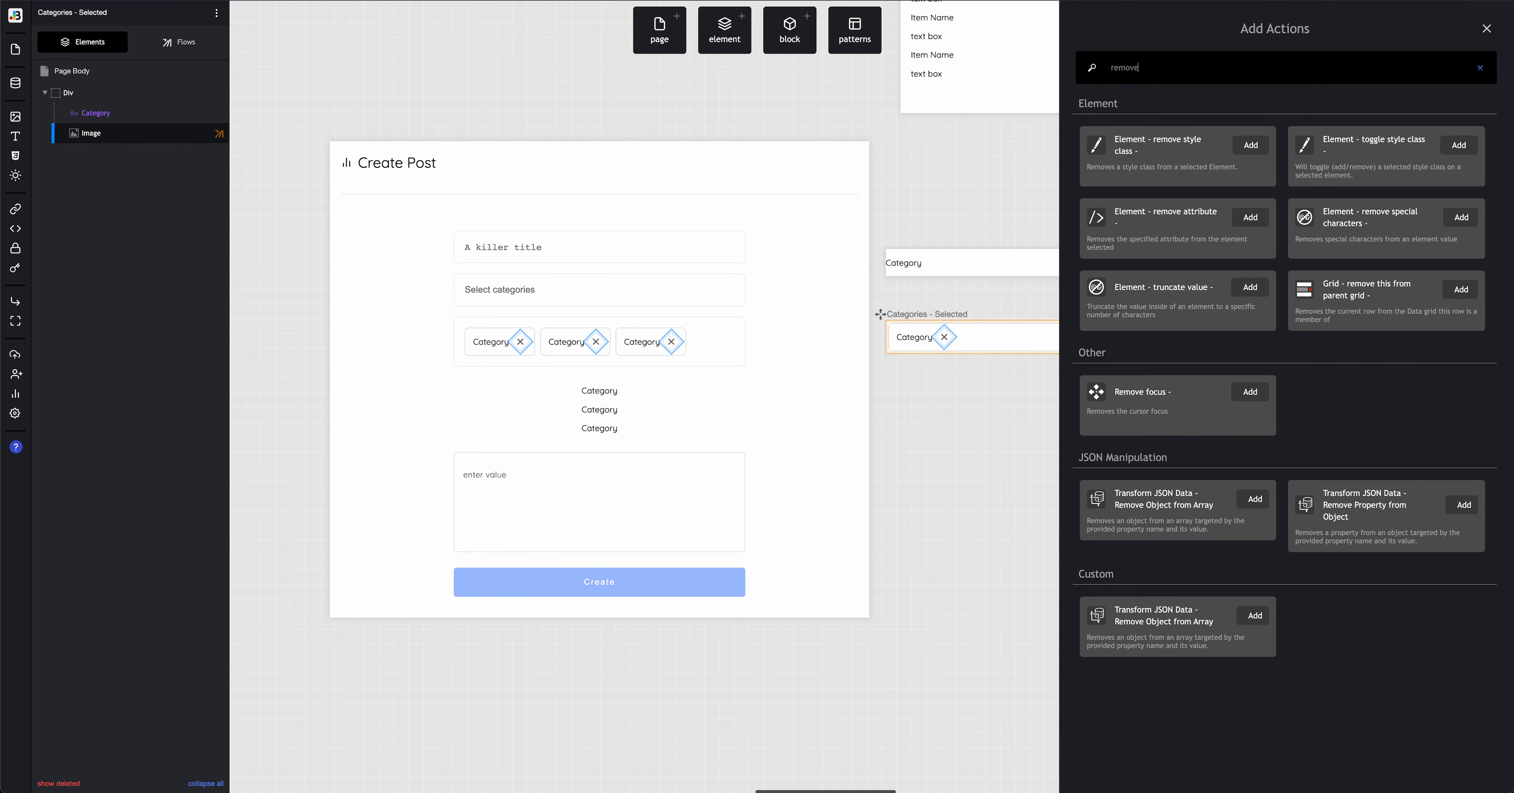
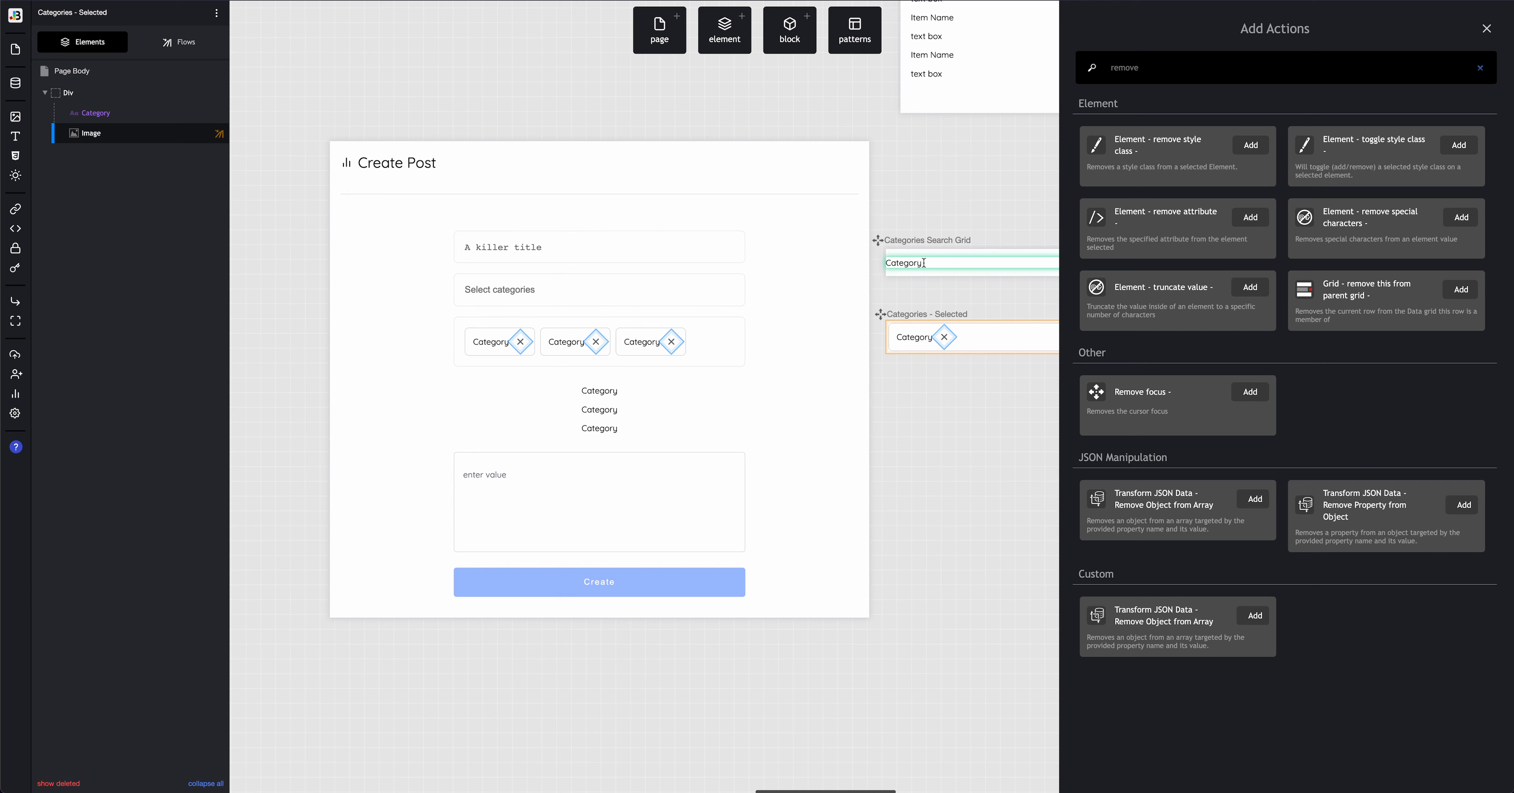
click(1409, 298)
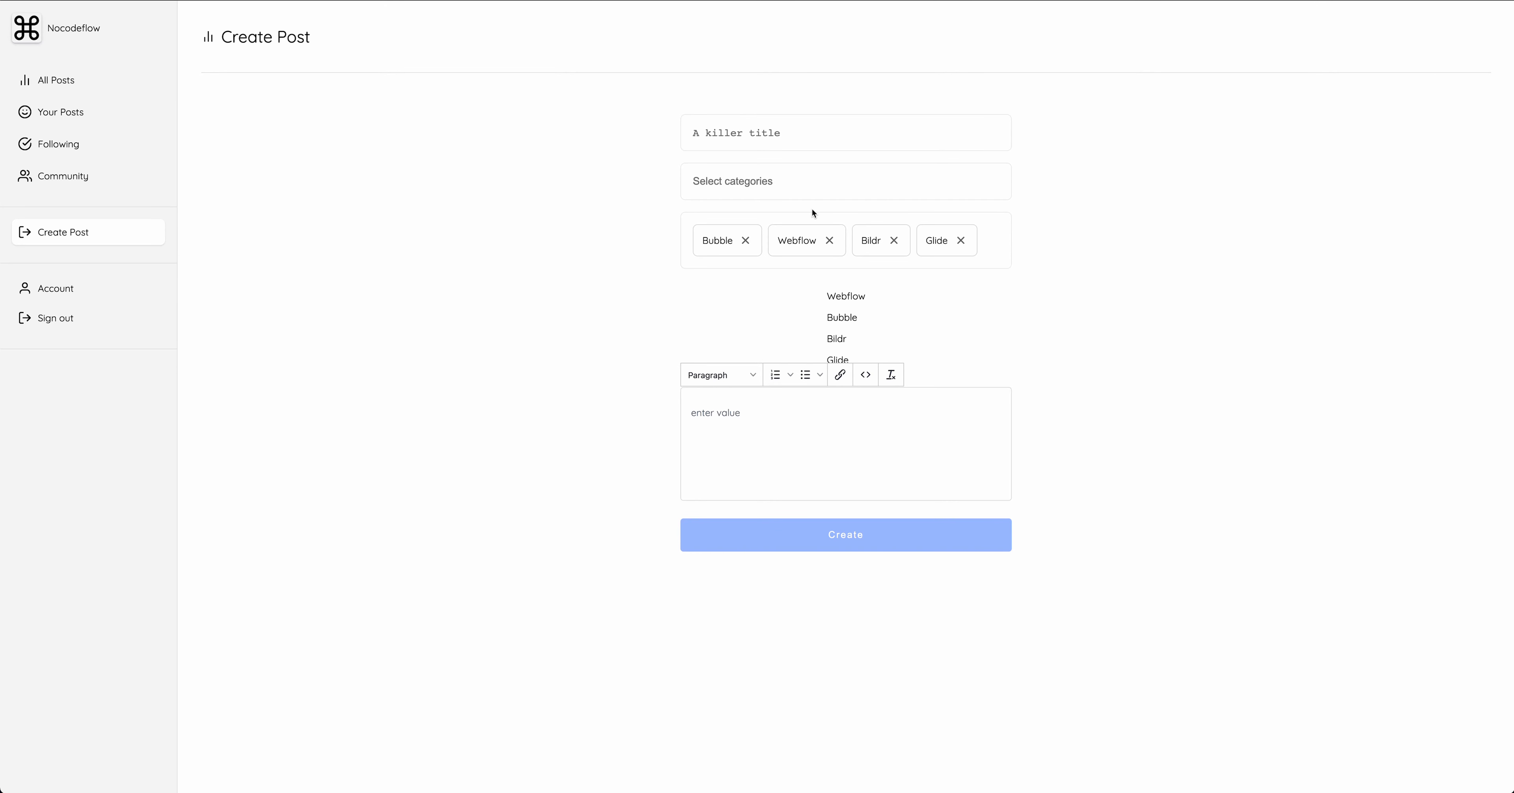
Step: Test the removal flow in the preview by removing Webflow and Bildr from the selected categories
click(830, 242)
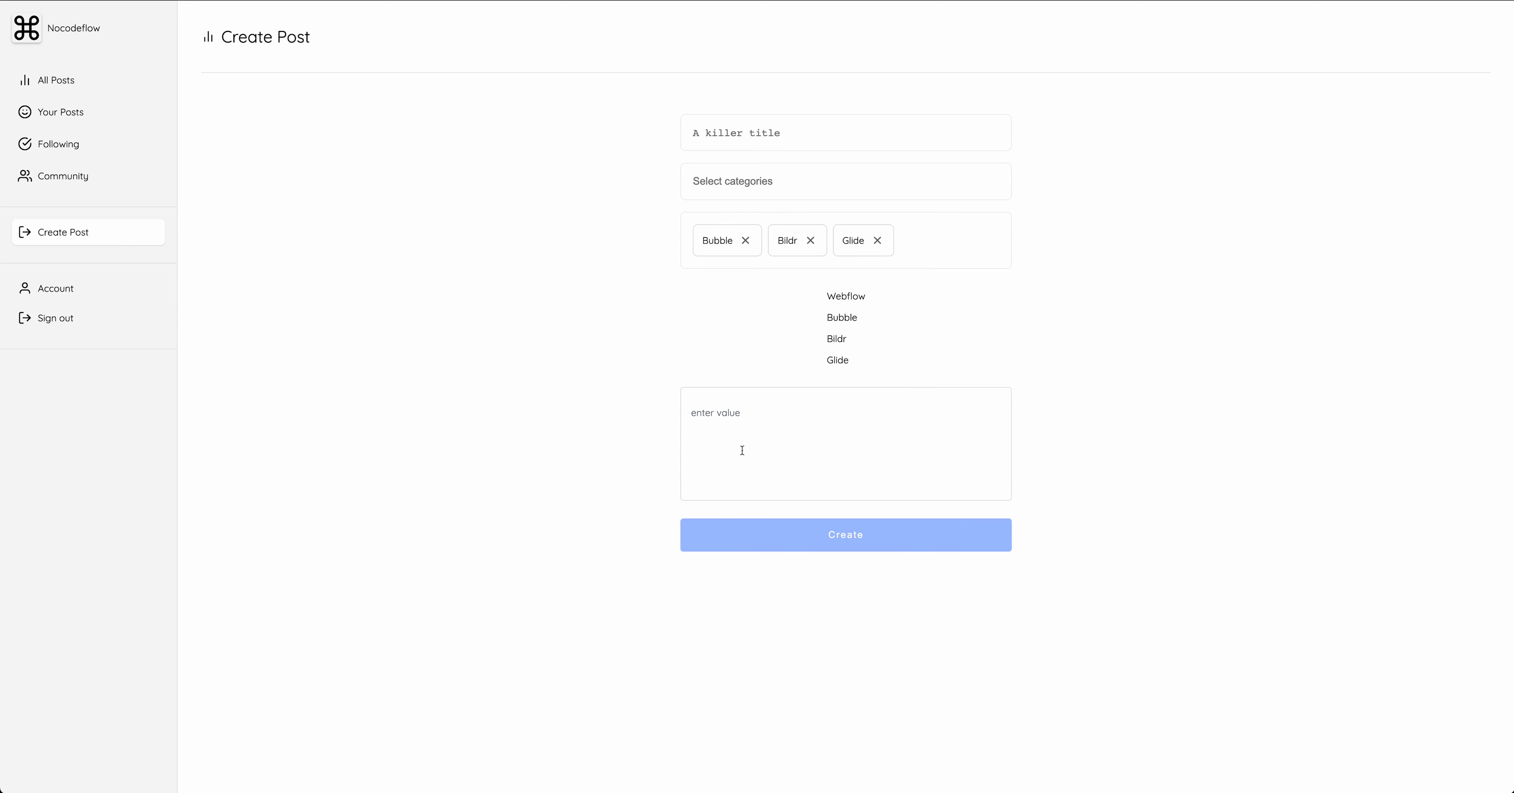
click(812, 241)
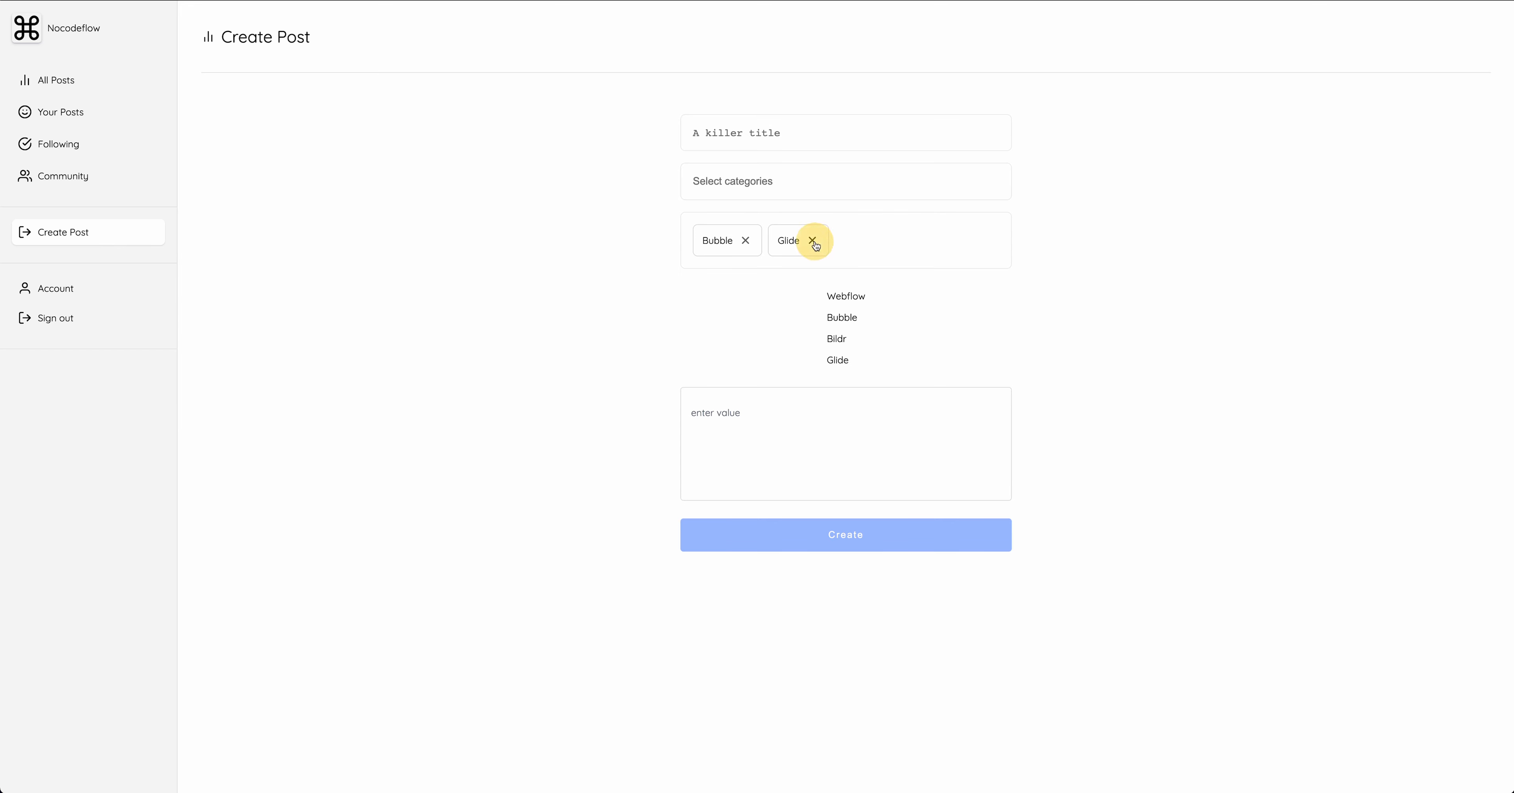
Step: Test the chips in the preview again by adding Webflow, then removing Bildr, Bubble and Webflow through their X icons
click(843, 295)
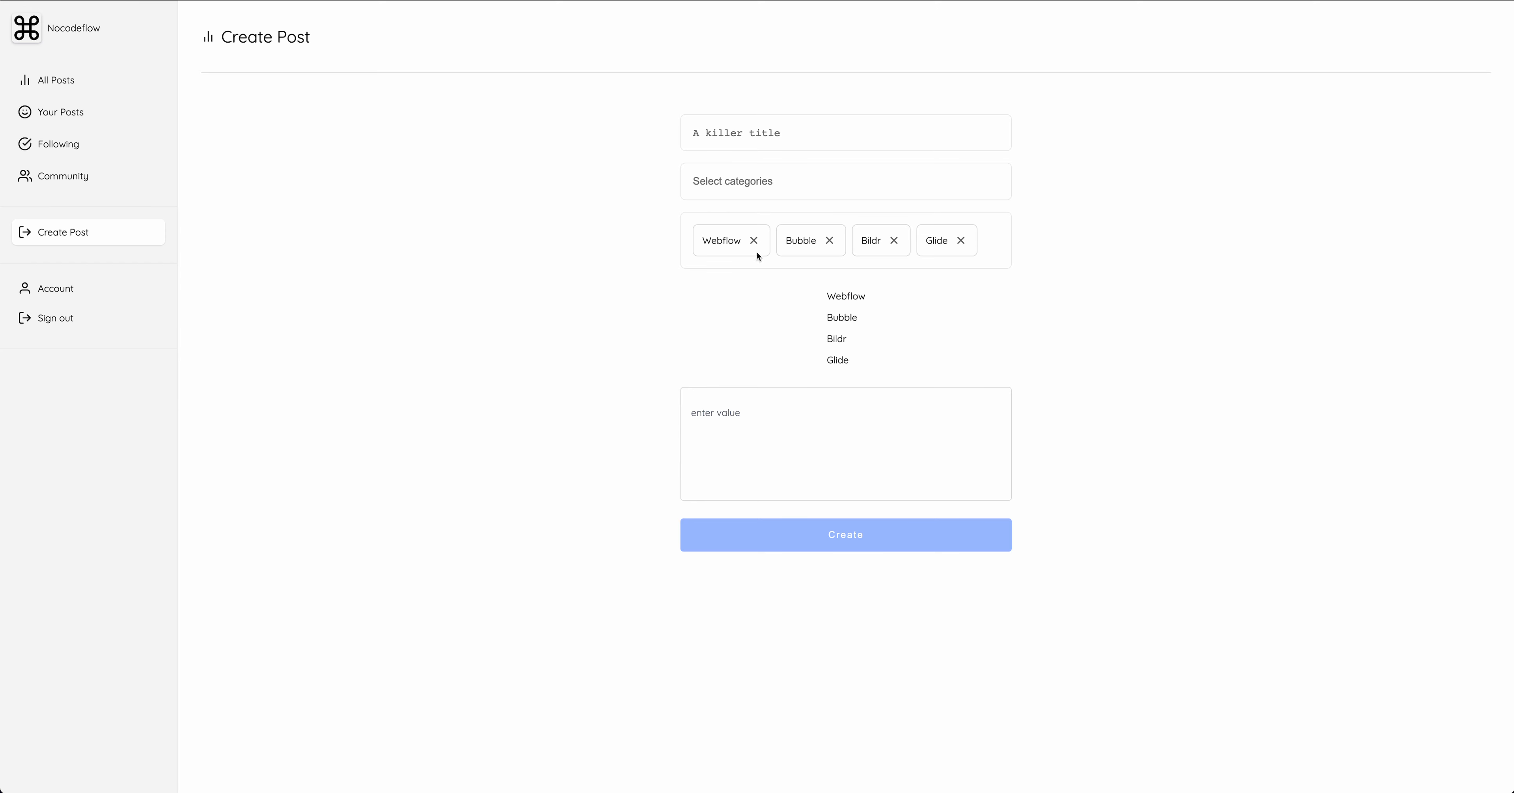
click(894, 241)
click(829, 241)
click(755, 240)
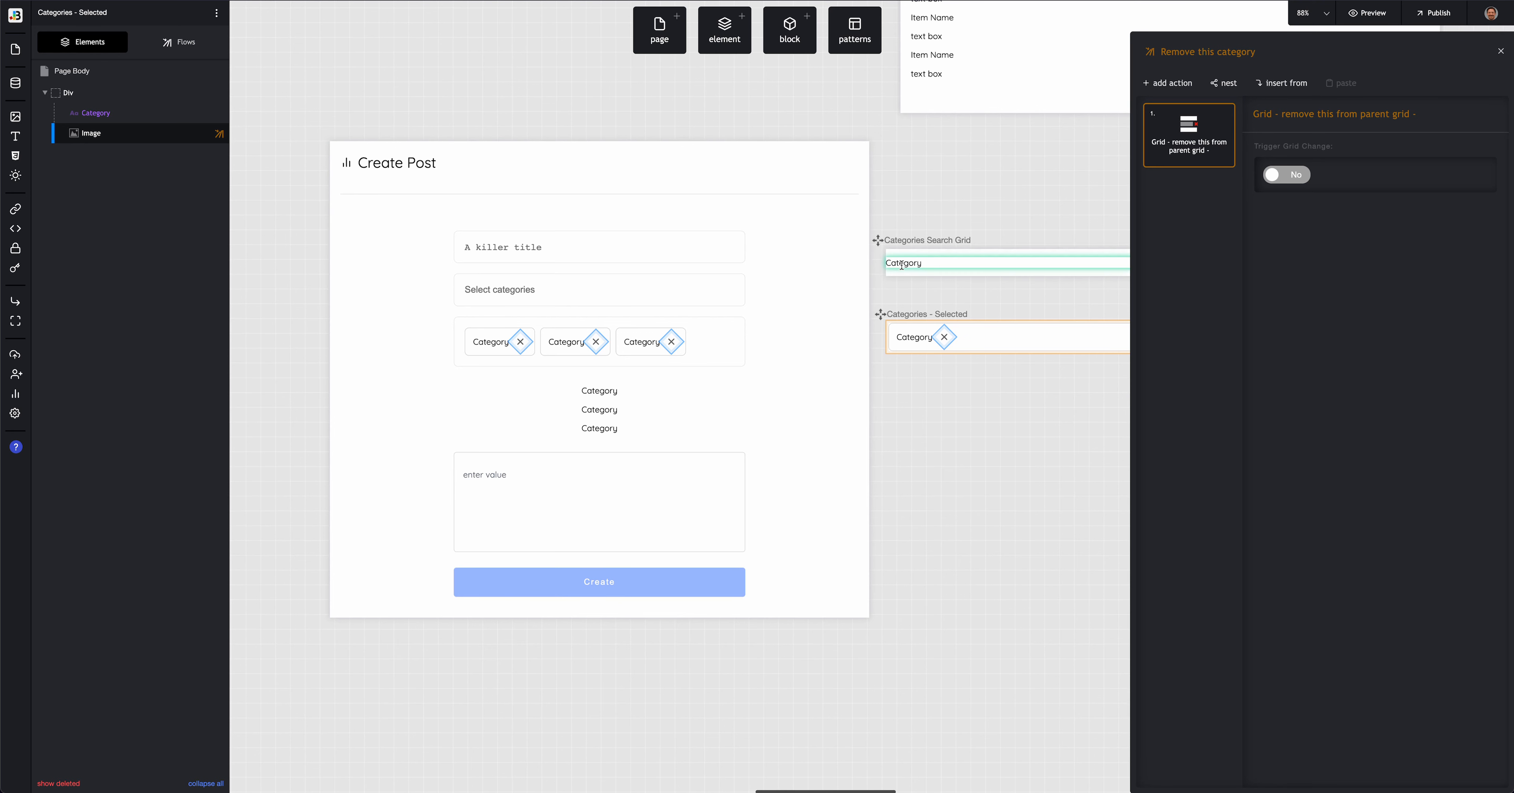
Step: Copy the selectedCategories Set variable action from the Category text's Click - selectCategory flow and return to the Create Post page
click(903, 269)
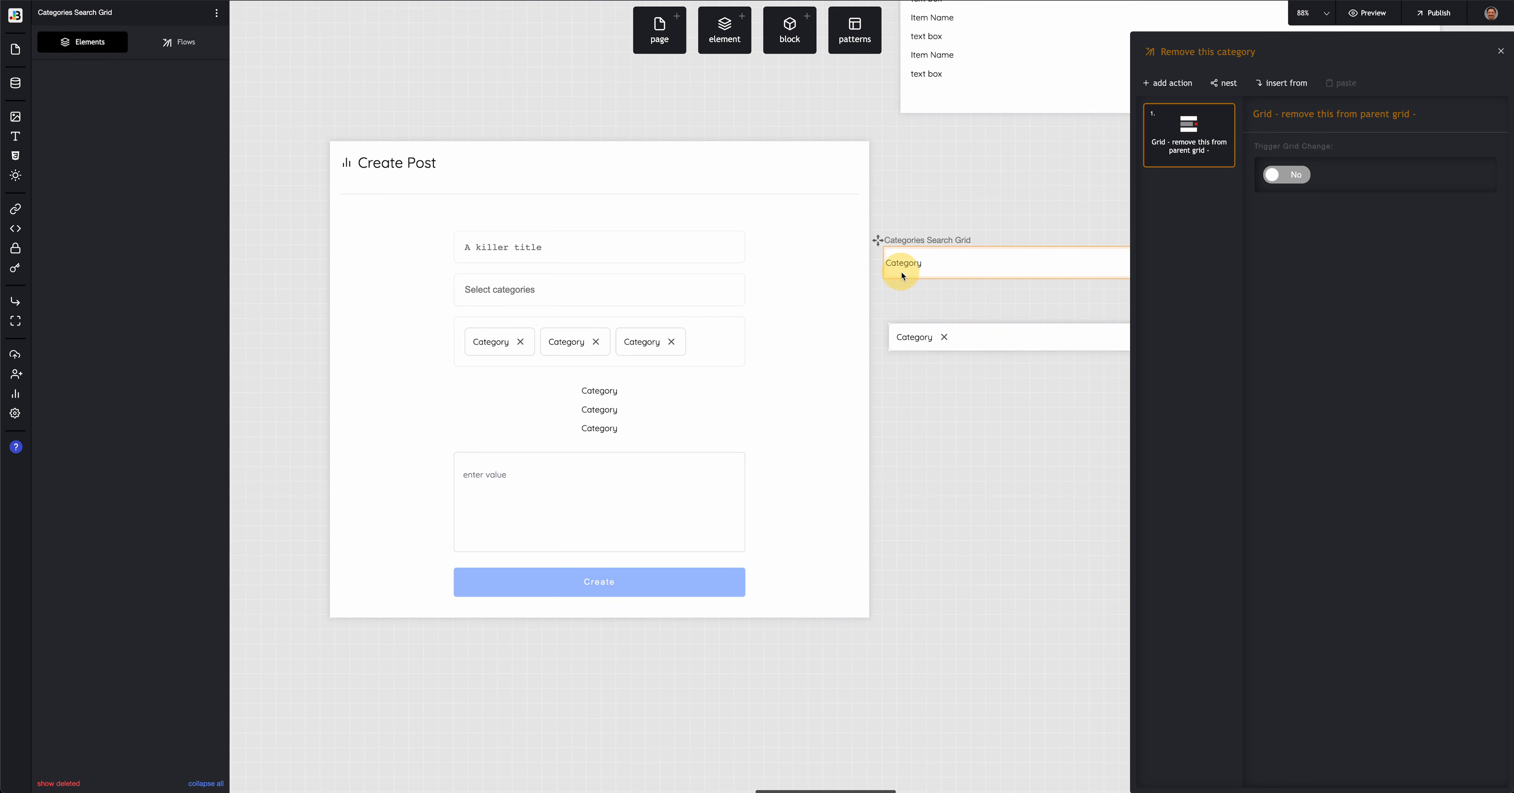
click(125, 113)
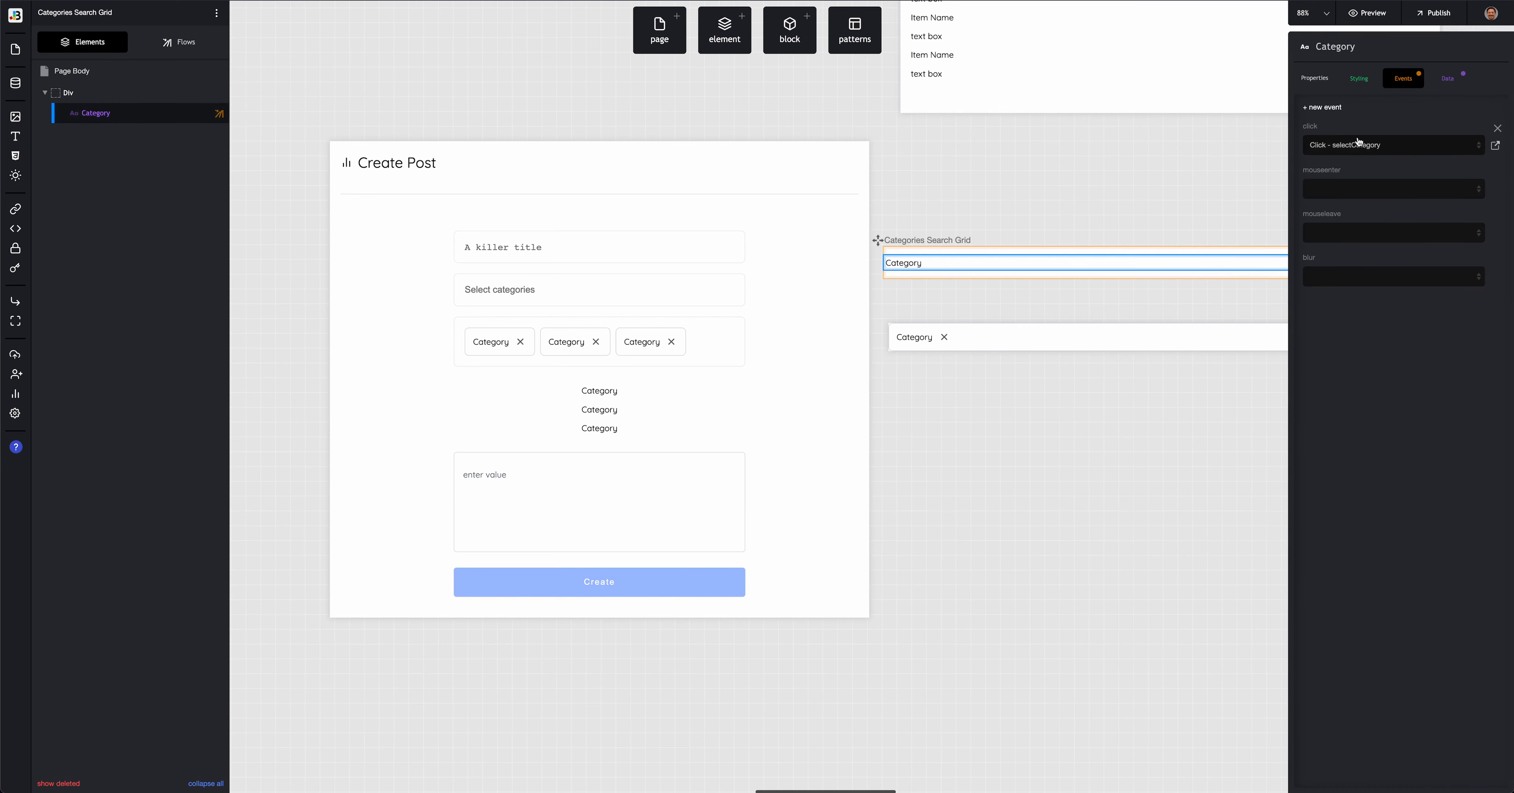
click(1495, 146)
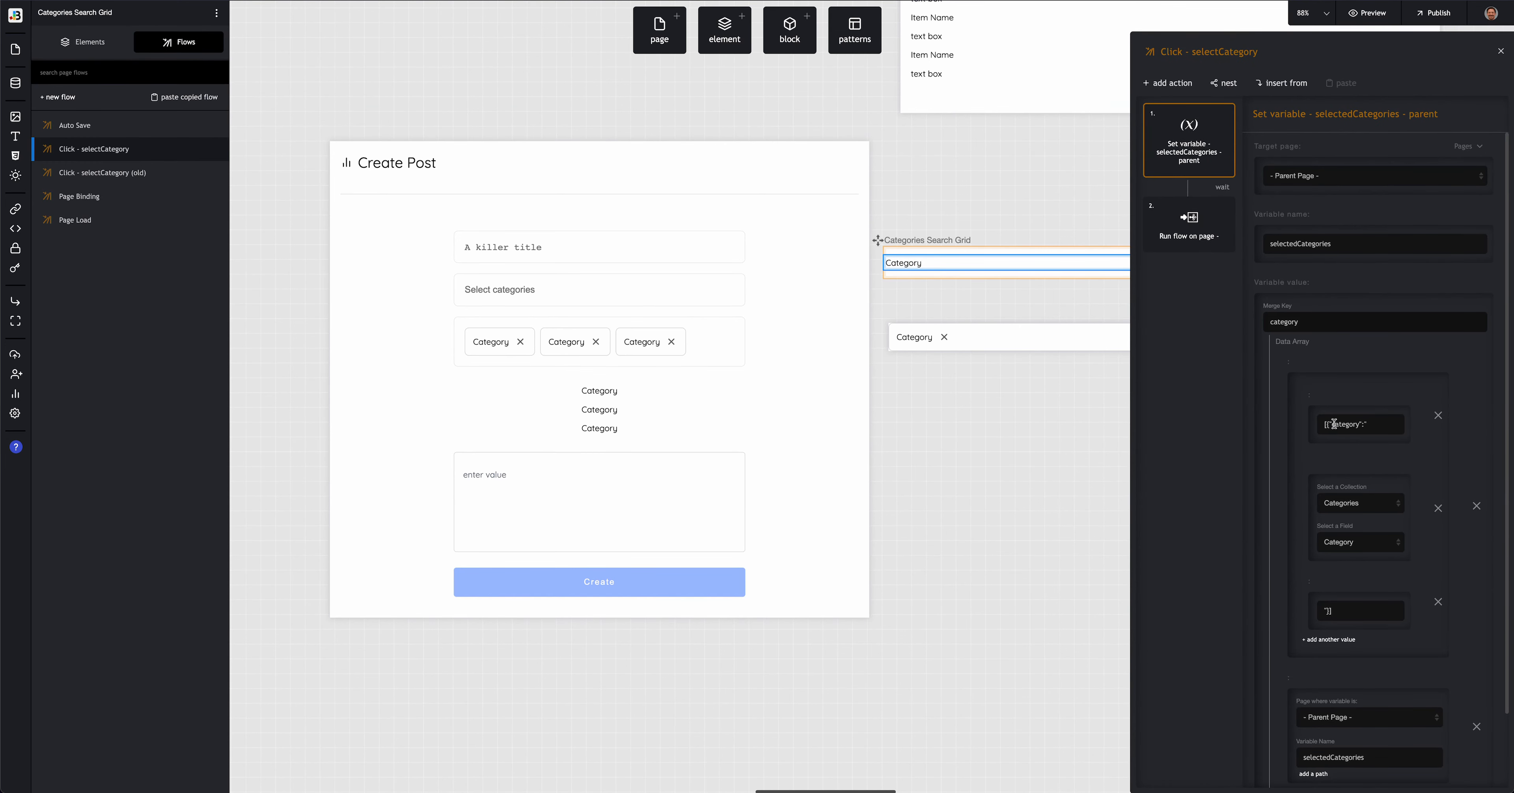
click(1222, 115)
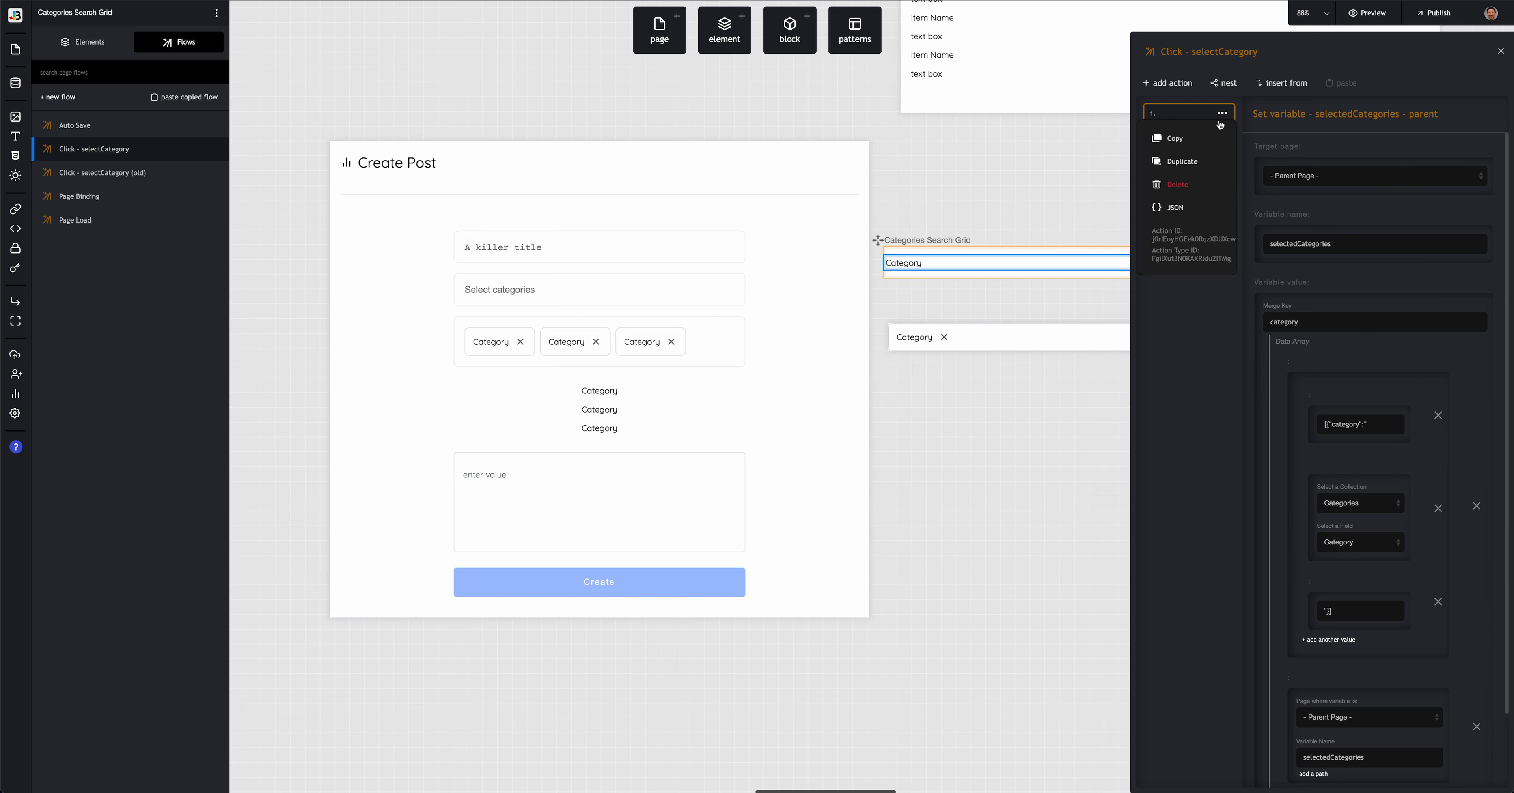
click(1192, 139)
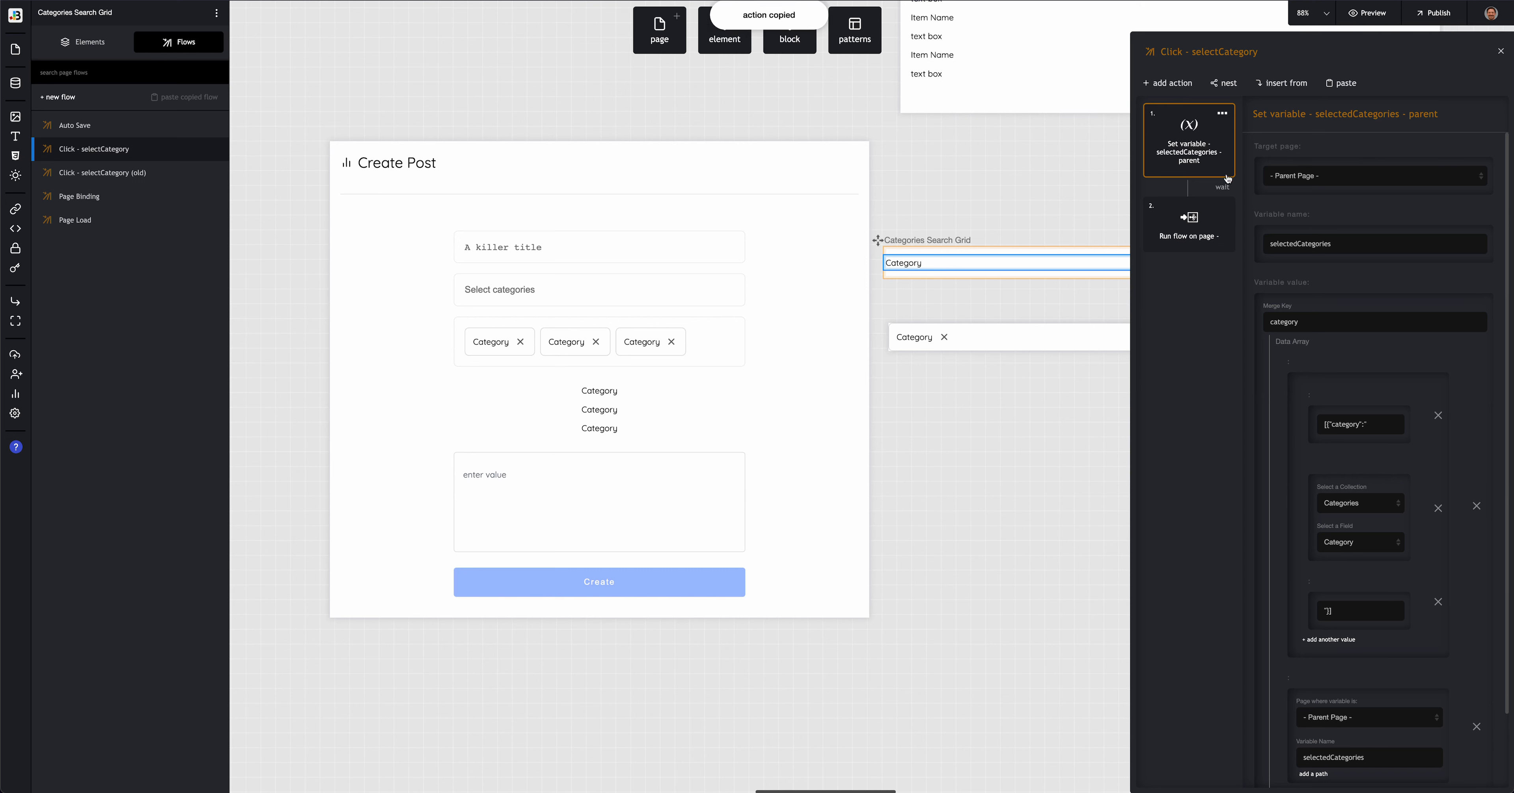
click(450, 341)
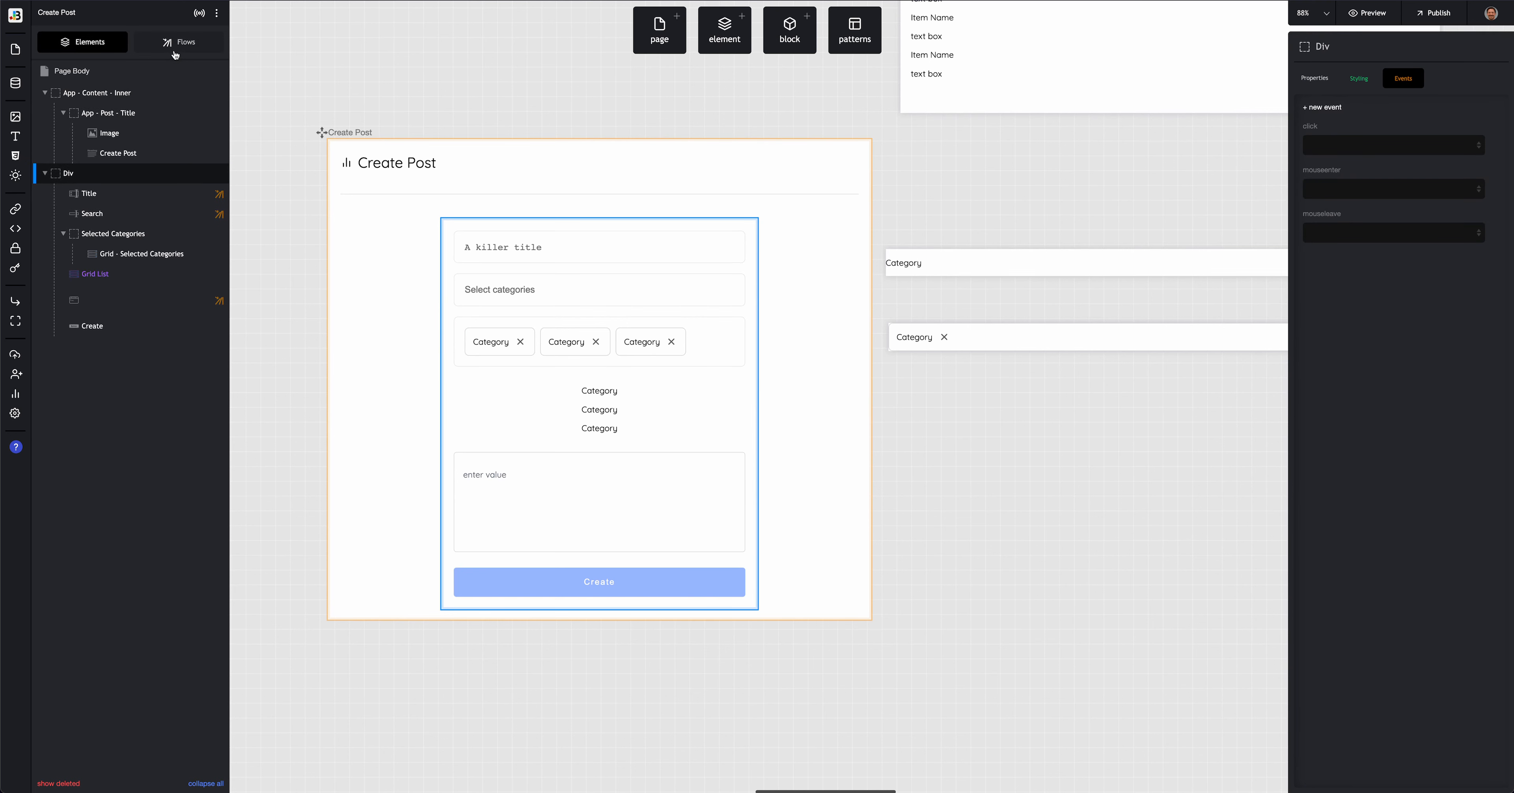
Step: Cut the selectedCategories Set variable action out of the search grid's Click - selectCategory flow by copying it and deleting the original
click(907, 270)
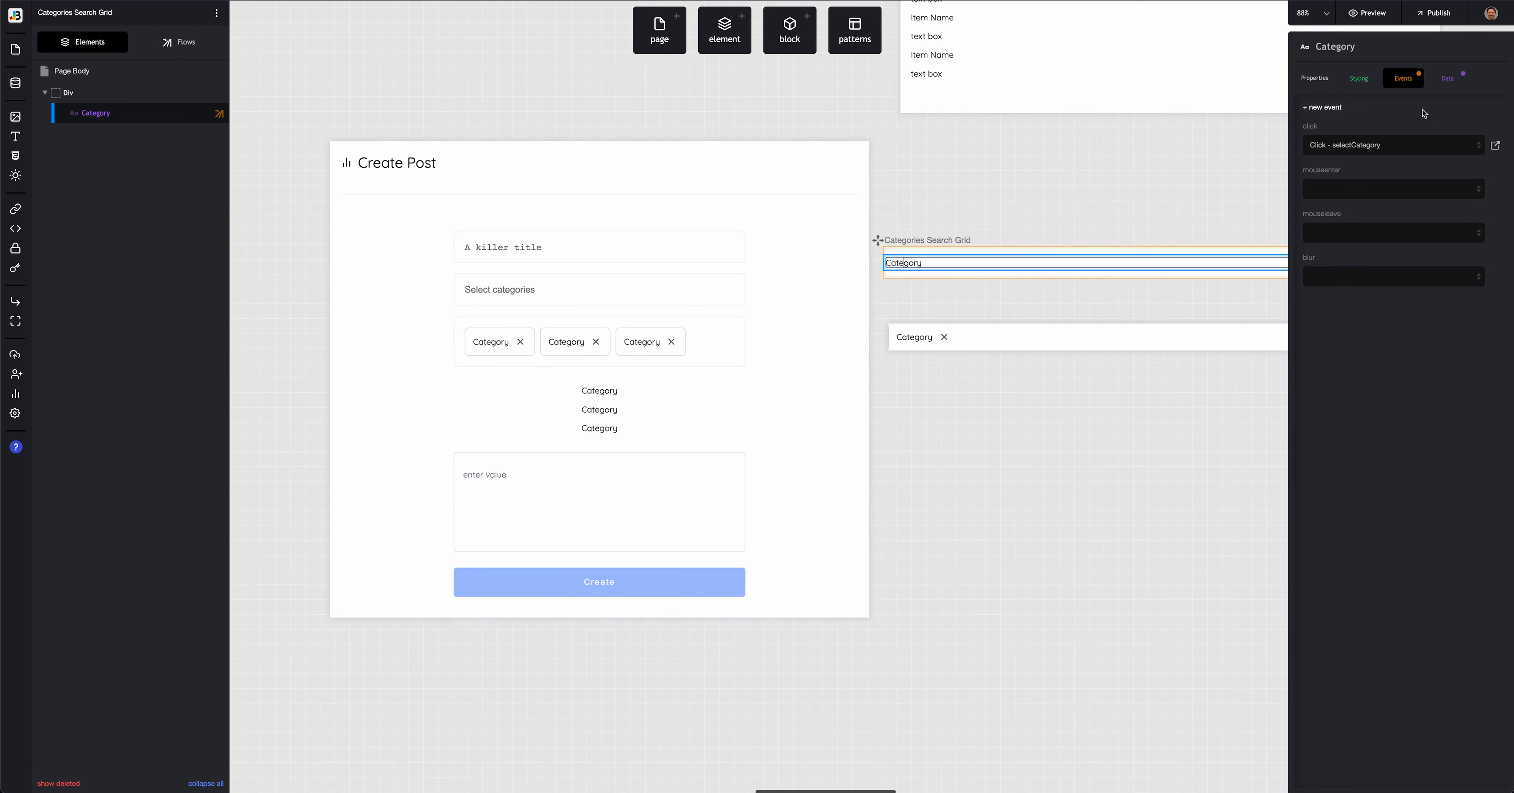
click(1496, 145)
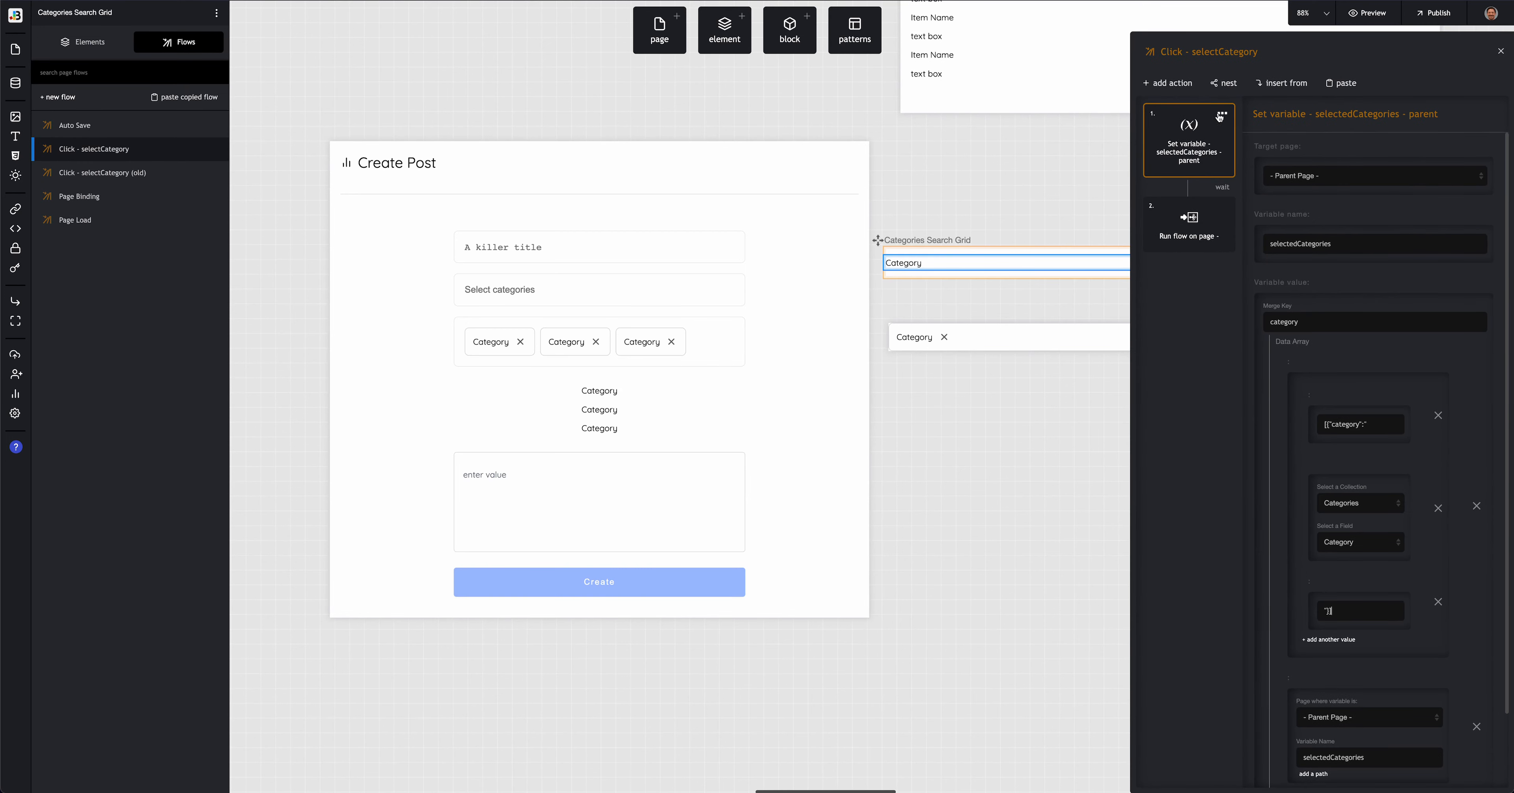
click(1220, 117)
click(1202, 138)
click(1225, 116)
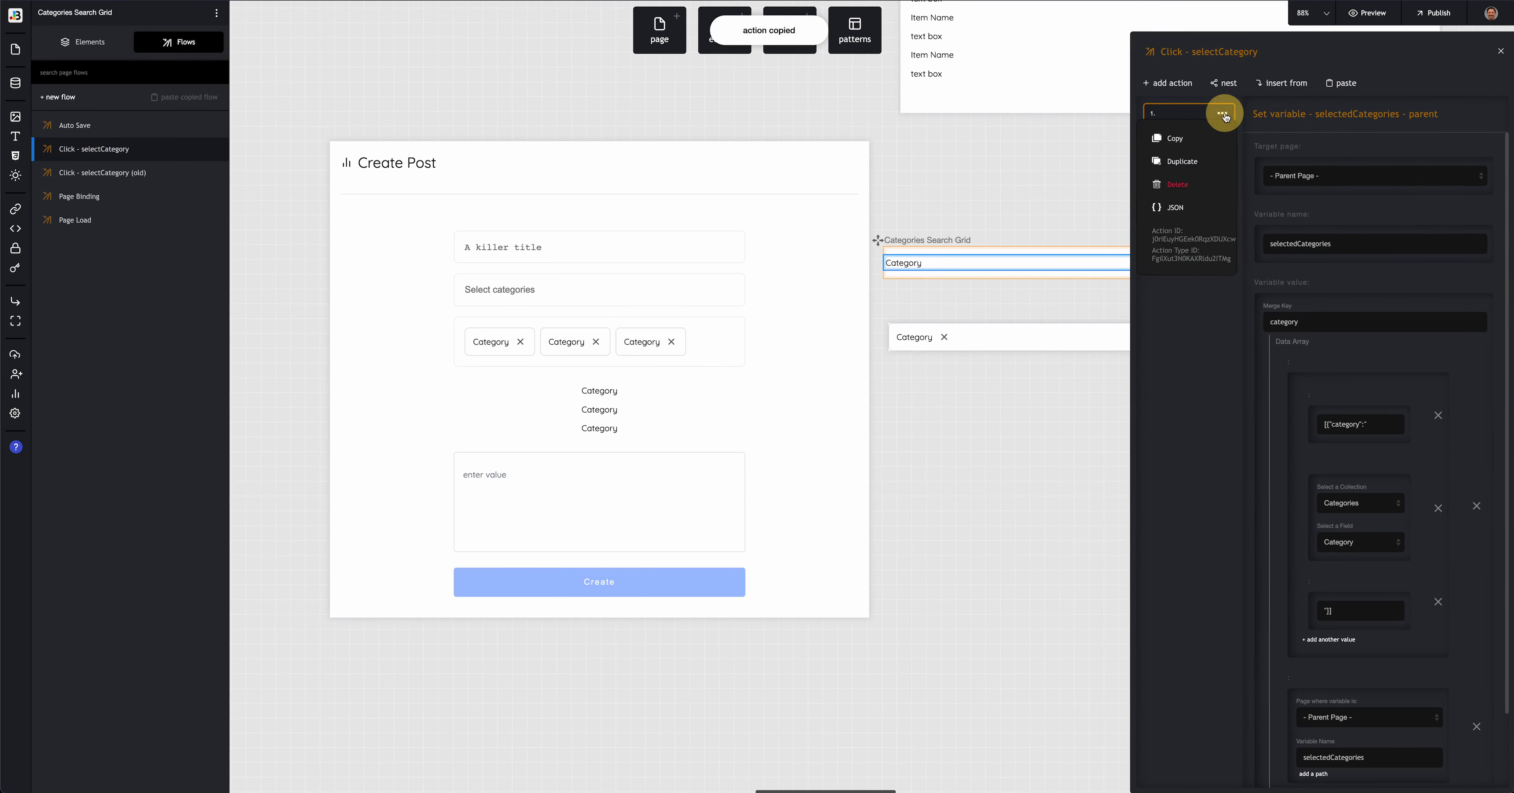
click(1197, 183)
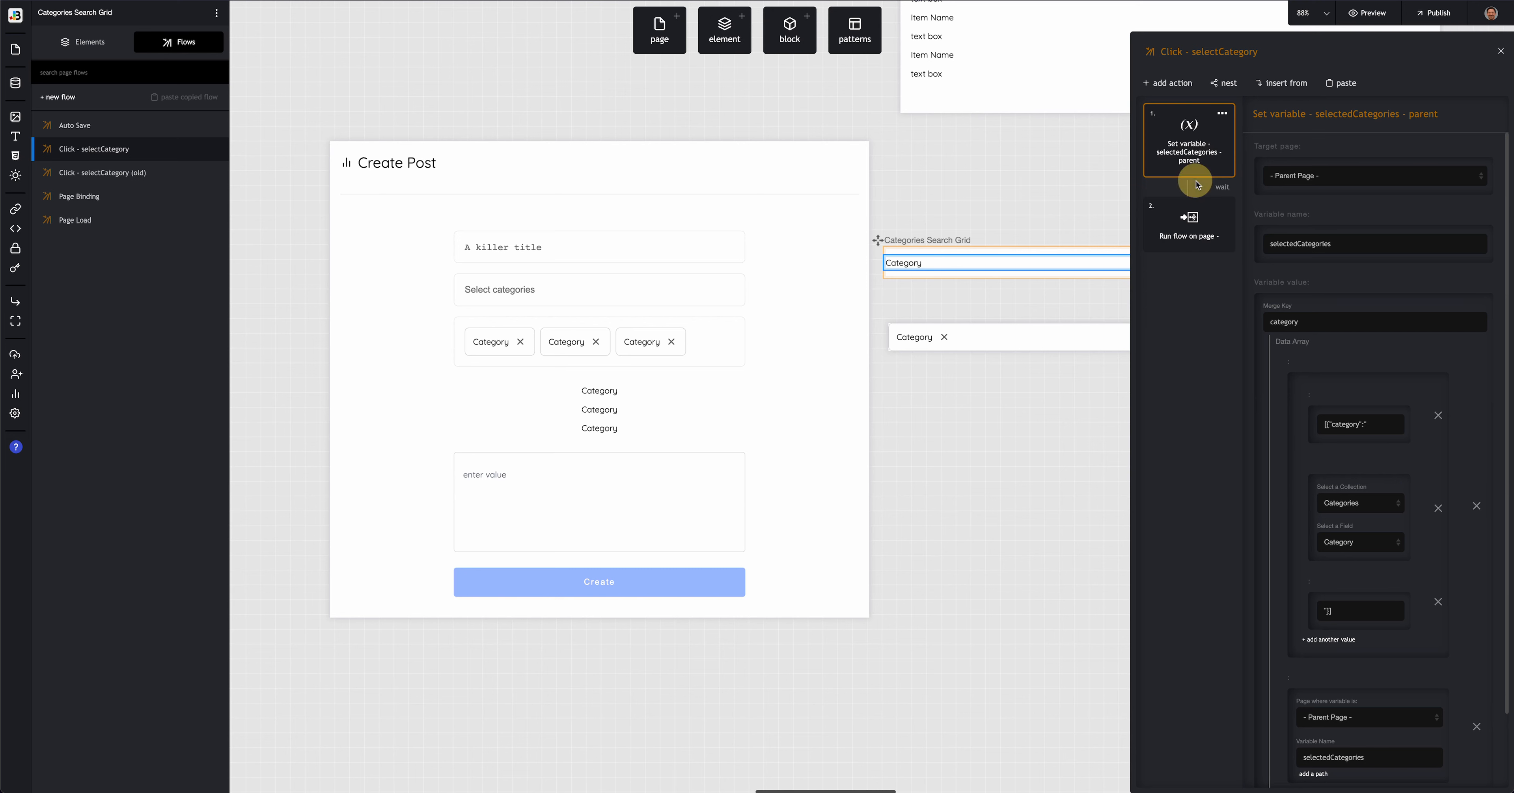
Step: Add a new Set variable action to the Click - selectCategory flow and place it before the Run flow on page action
click(1173, 87)
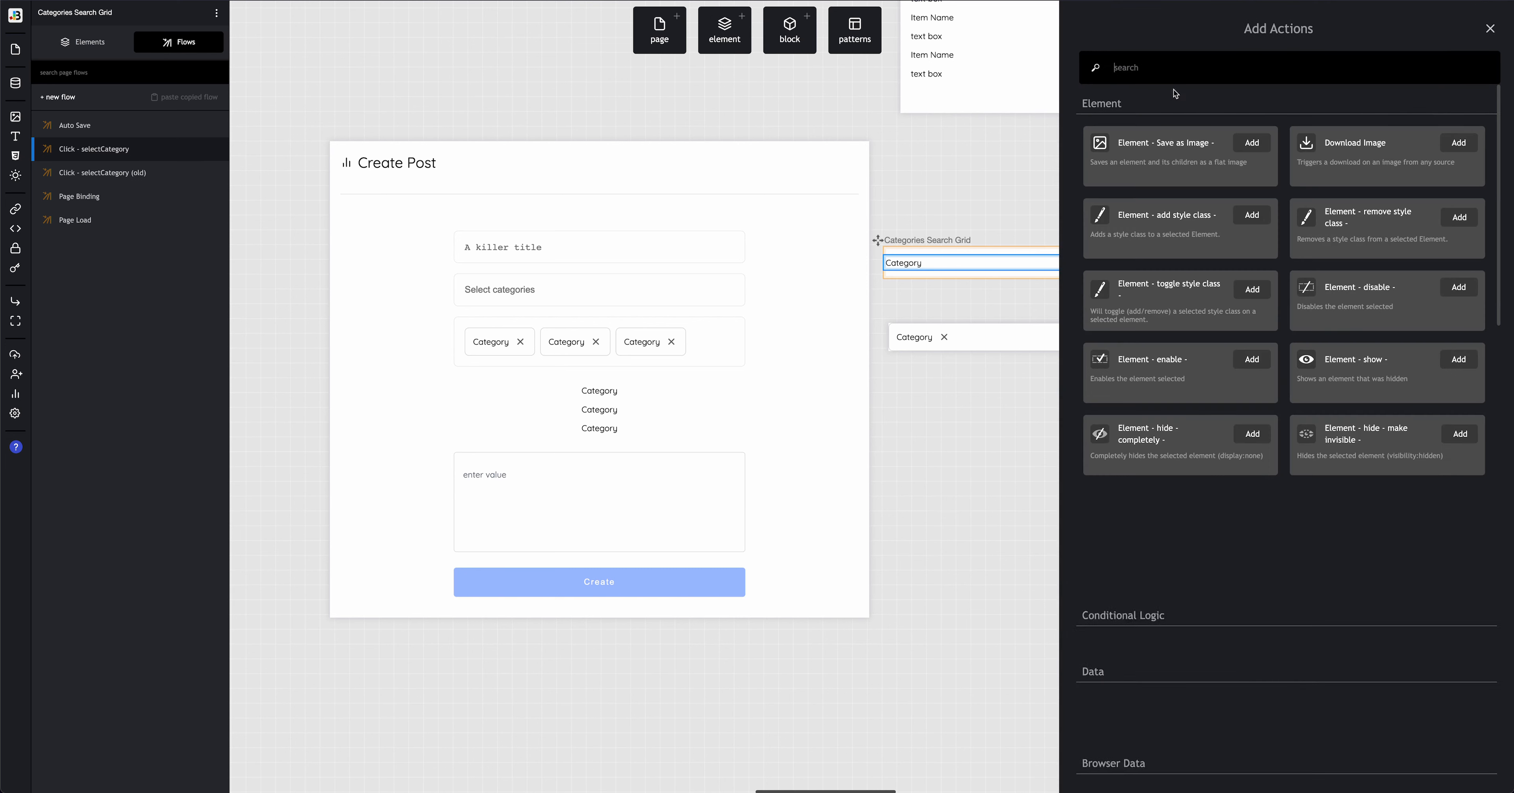
text(set vari)
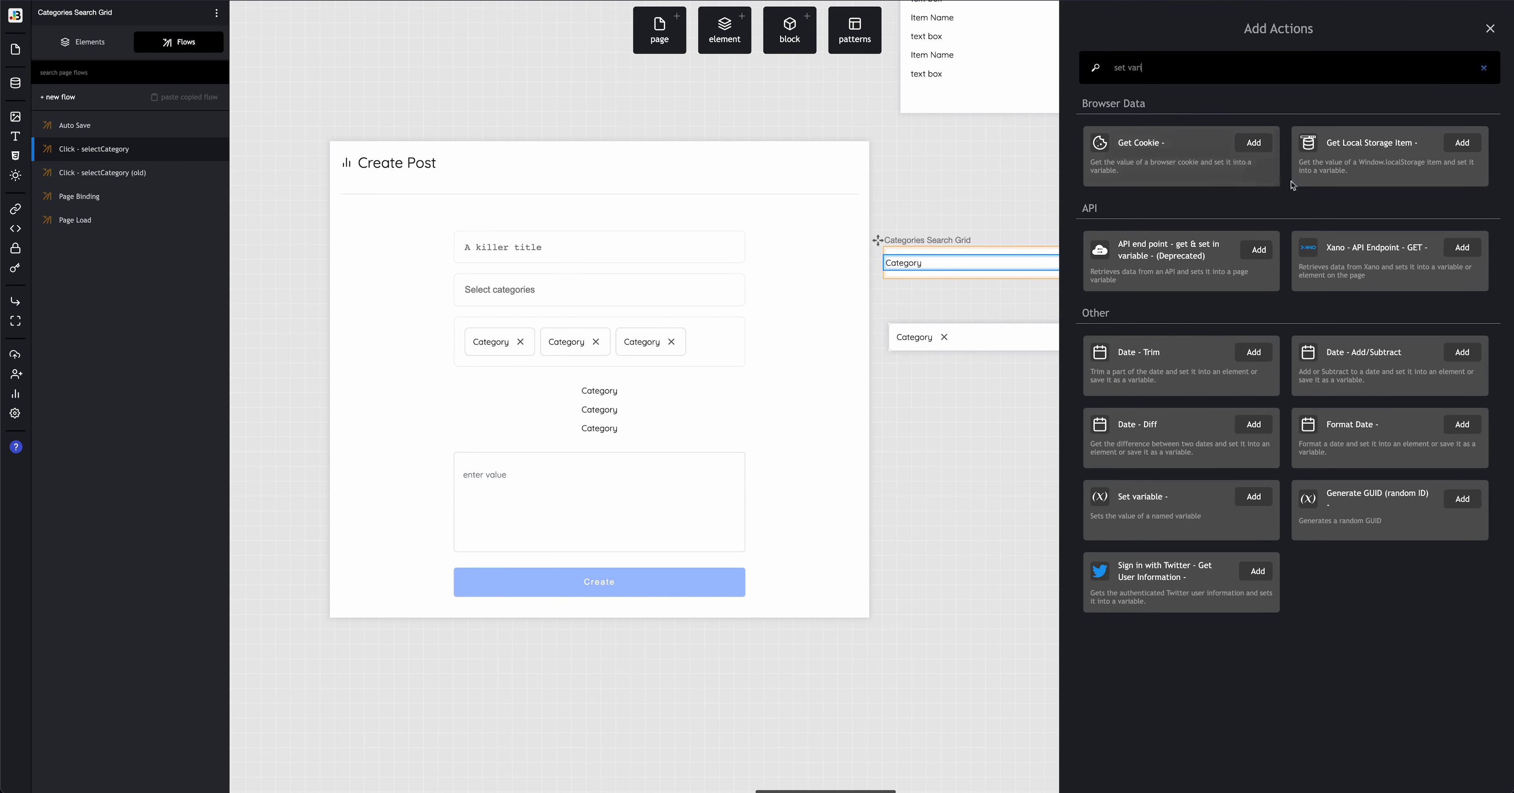
click(1217, 501)
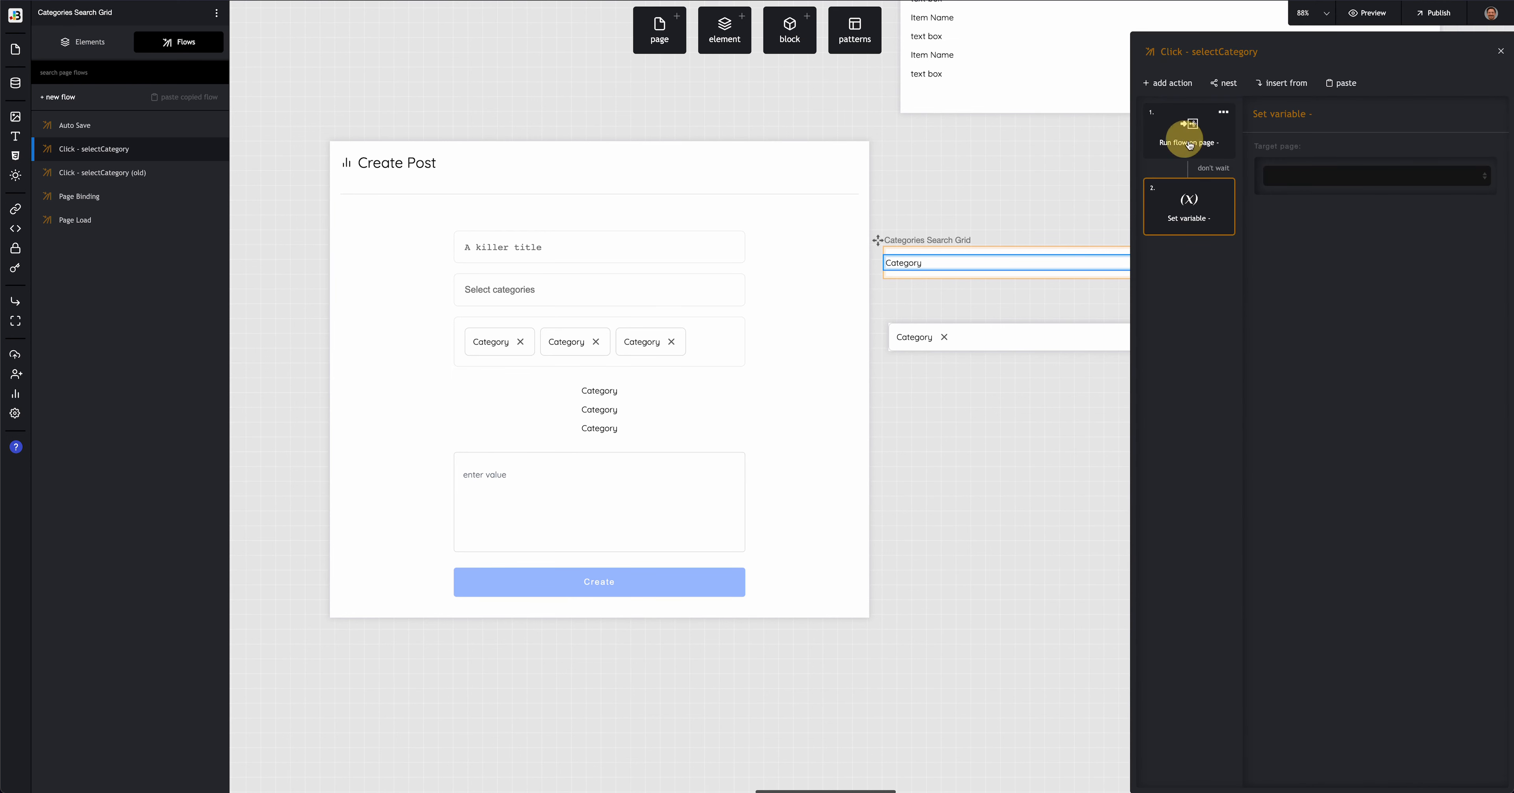
drag(1186, 136, 1204, 235)
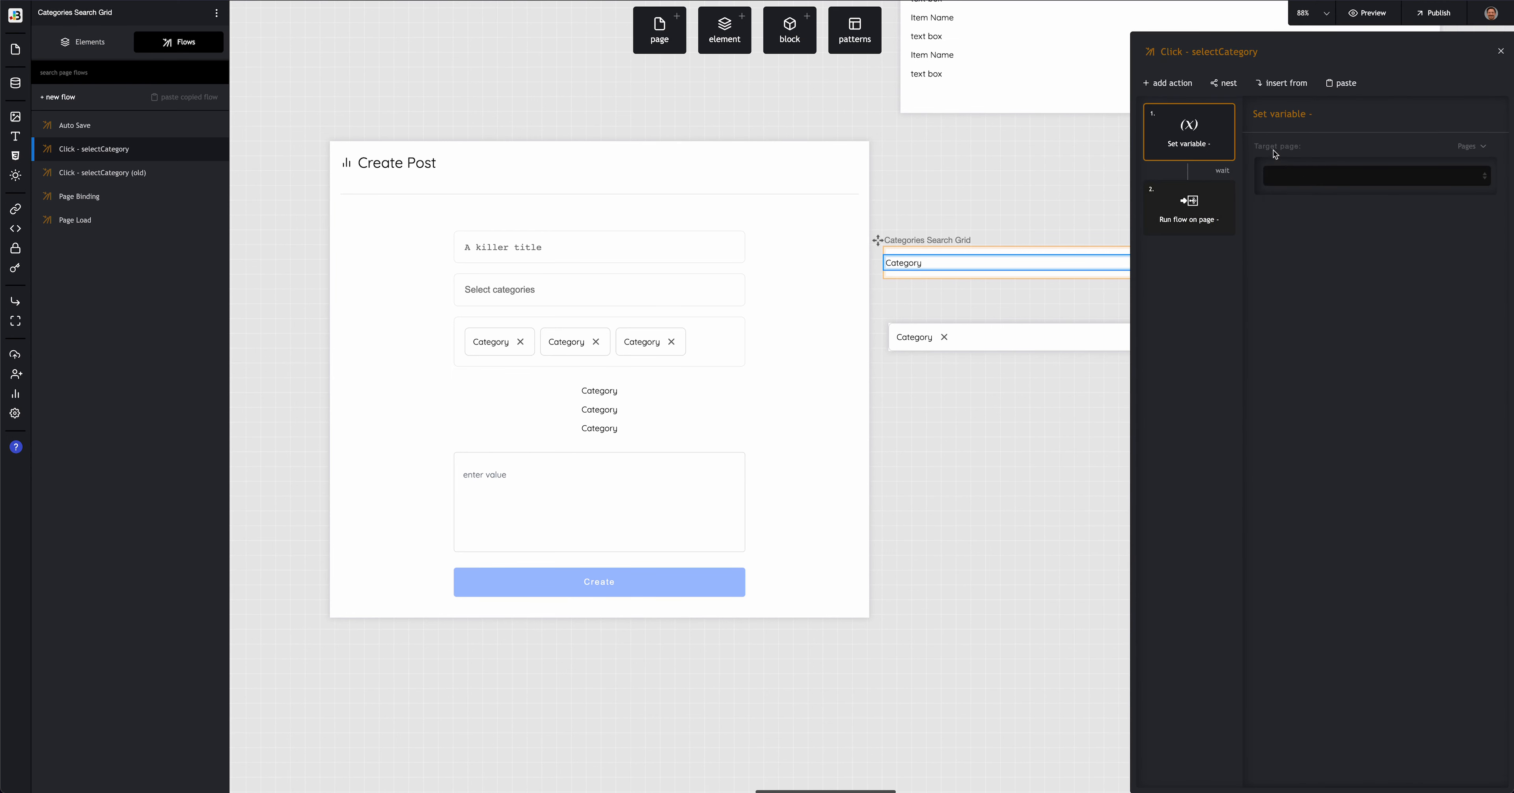
Step: Label the new action "Set variable - categoryToAdd" and have it set a variable named categoryToAdd on the Parent Page
click(1338, 117)
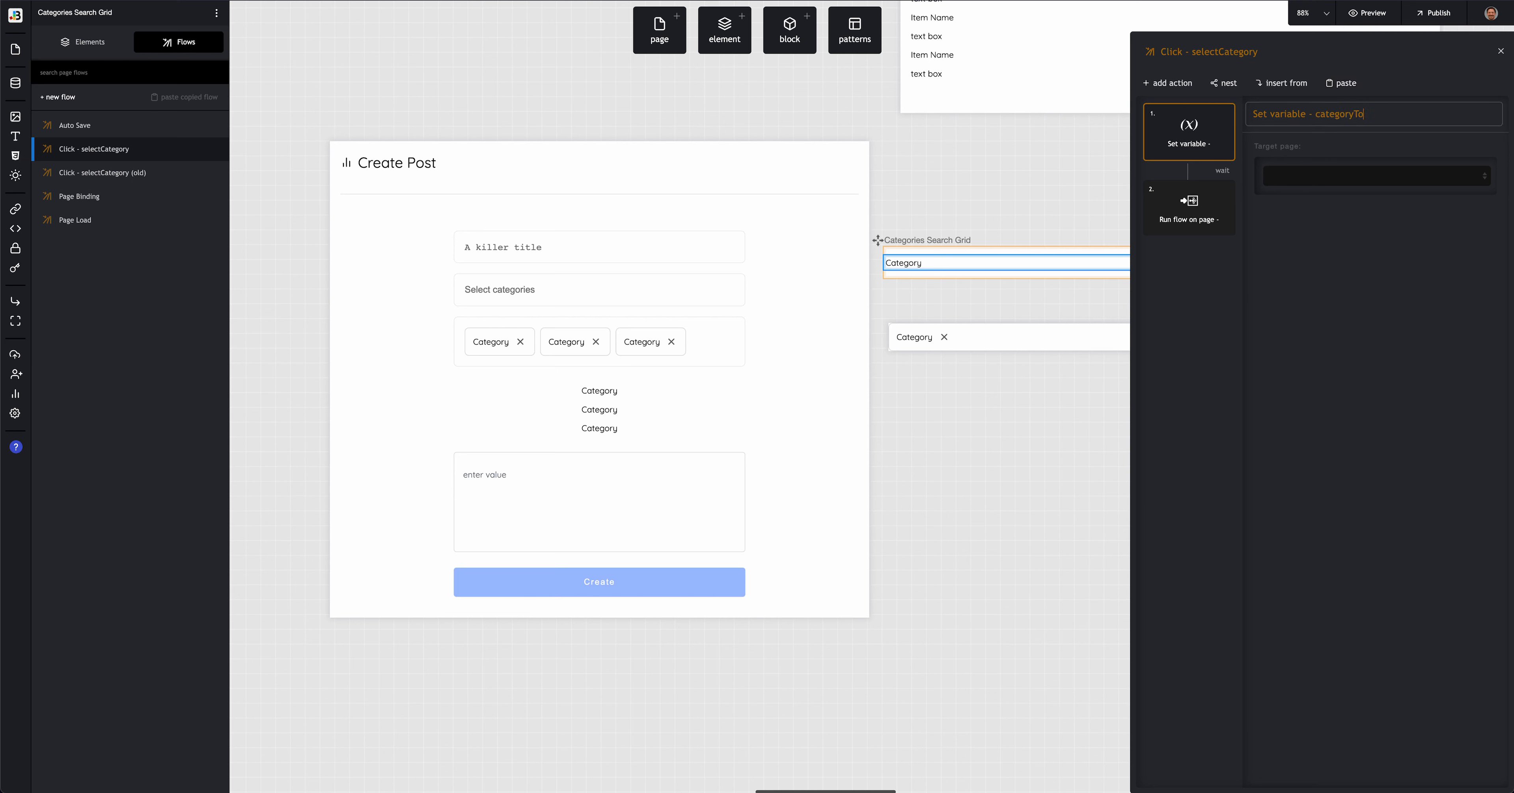
click(1355, 175)
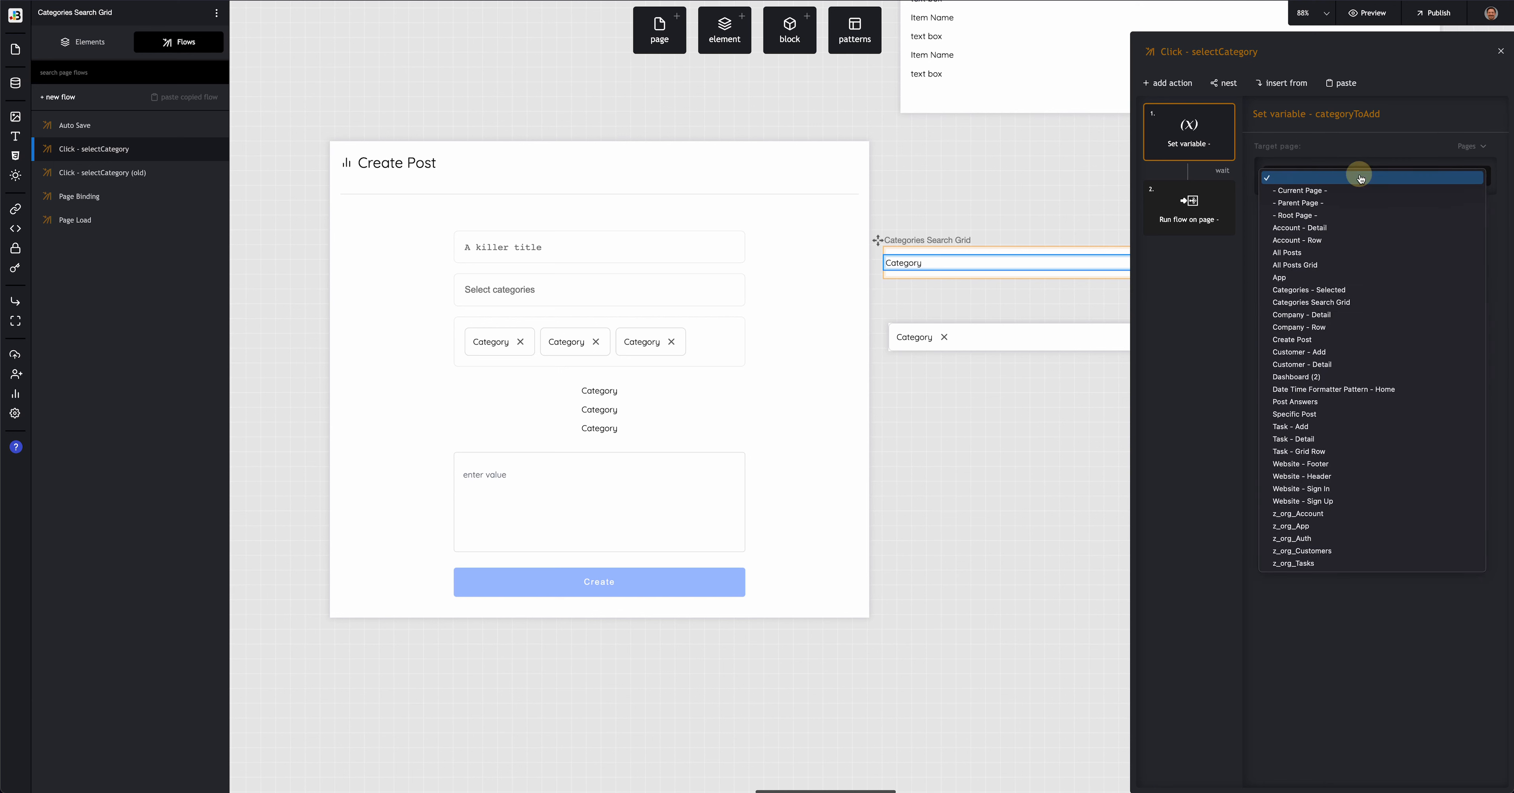
click(1357, 203)
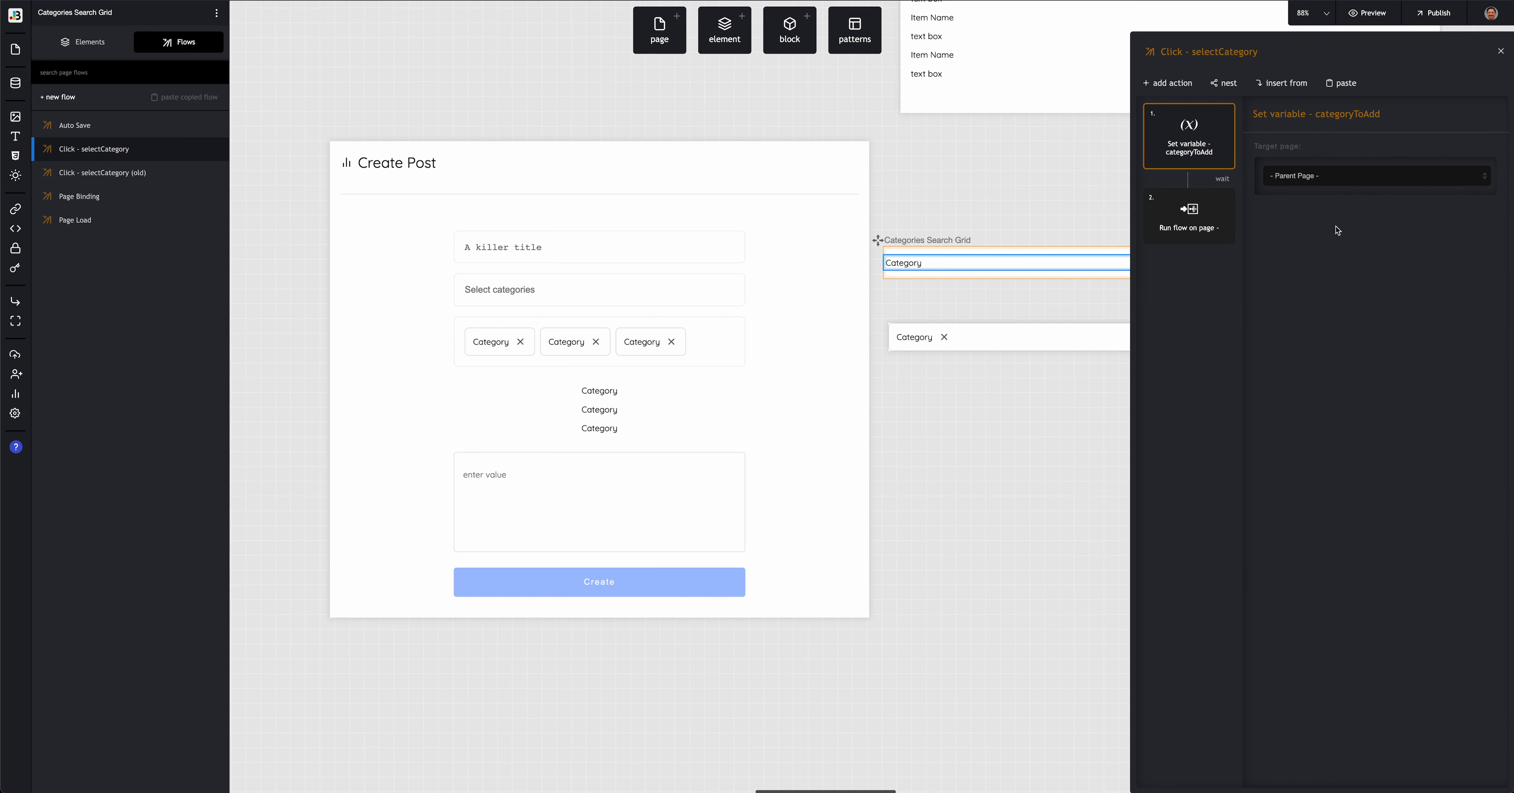
click(1347, 121)
double_click(1346, 121)
key(ctrl+c)
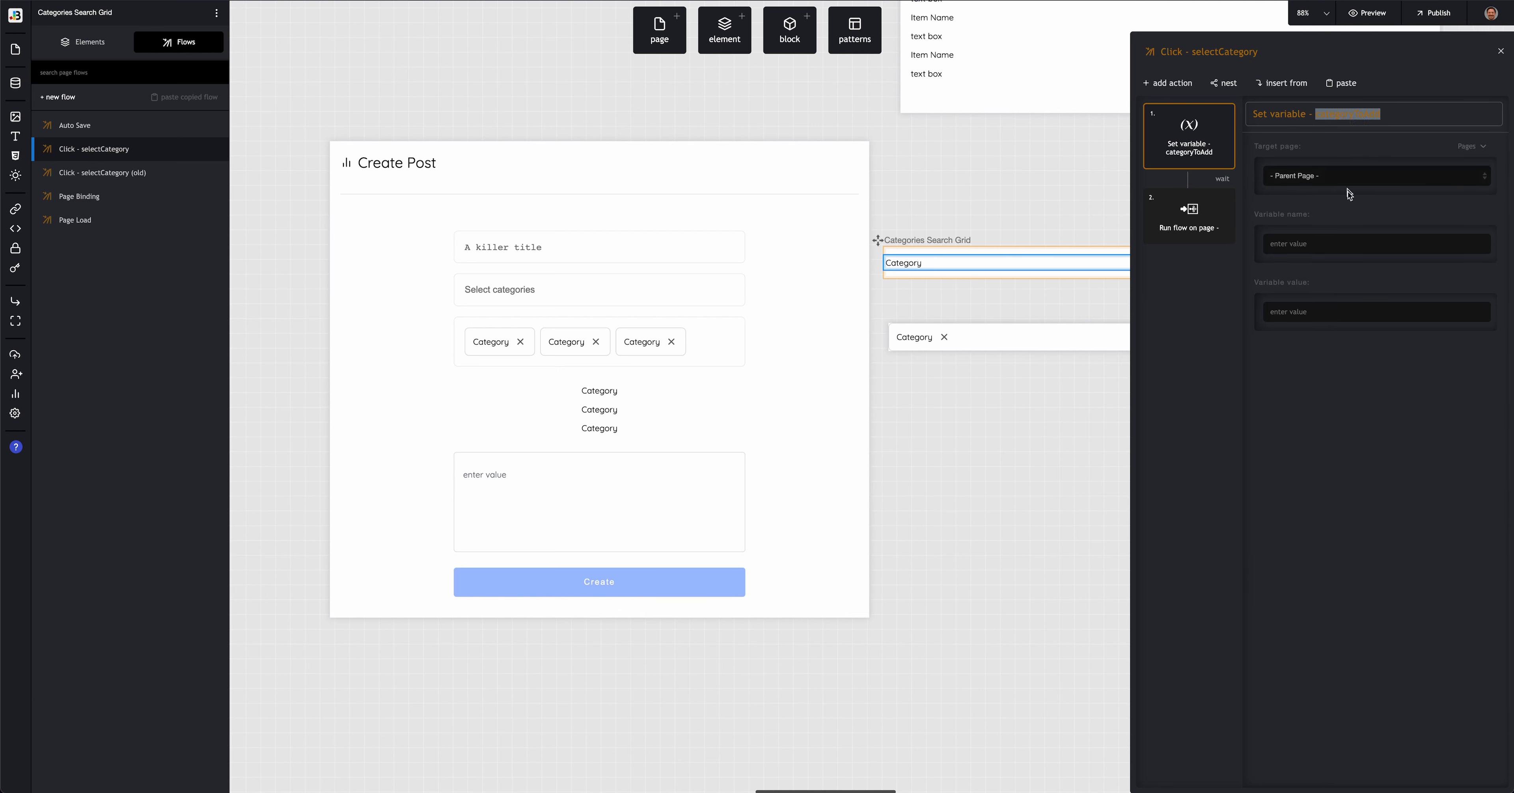
click(1342, 243)
key(ctrl+v)
Step: Set the categoryToAdd value to the current record field value, using the Category field of the Categories collection
click(1472, 285)
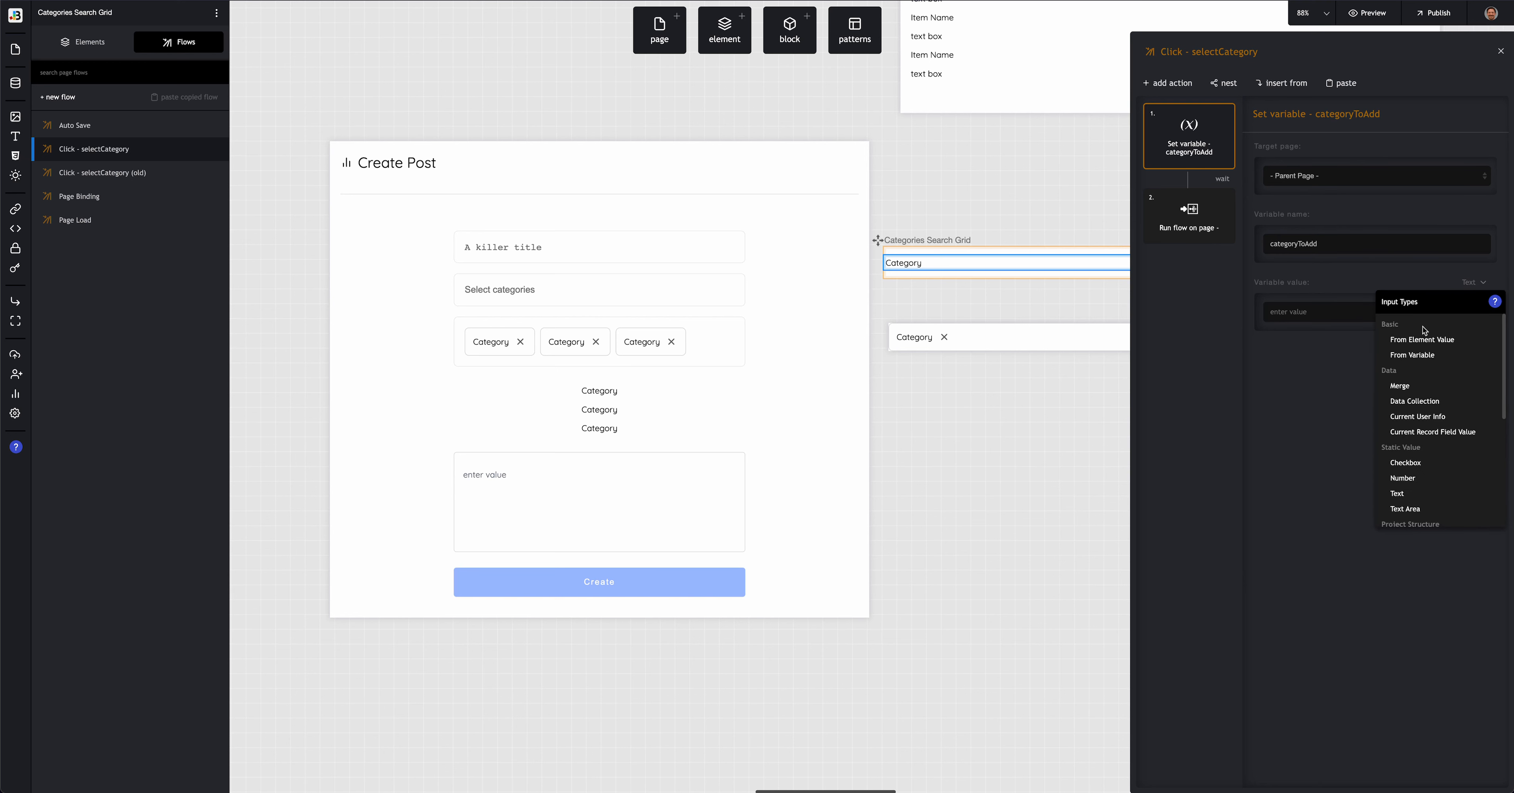
click(1425, 356)
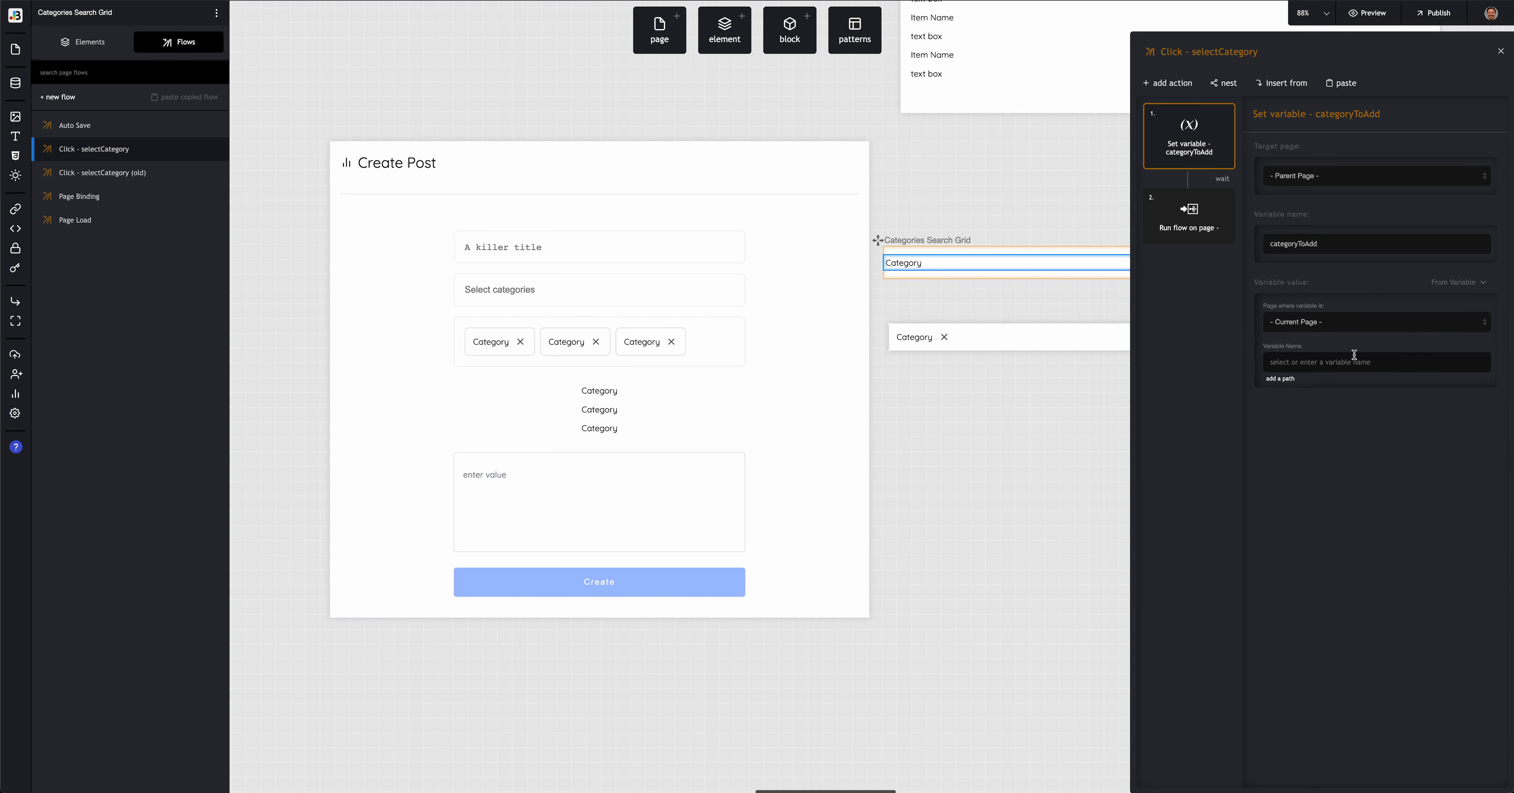
click(1474, 285)
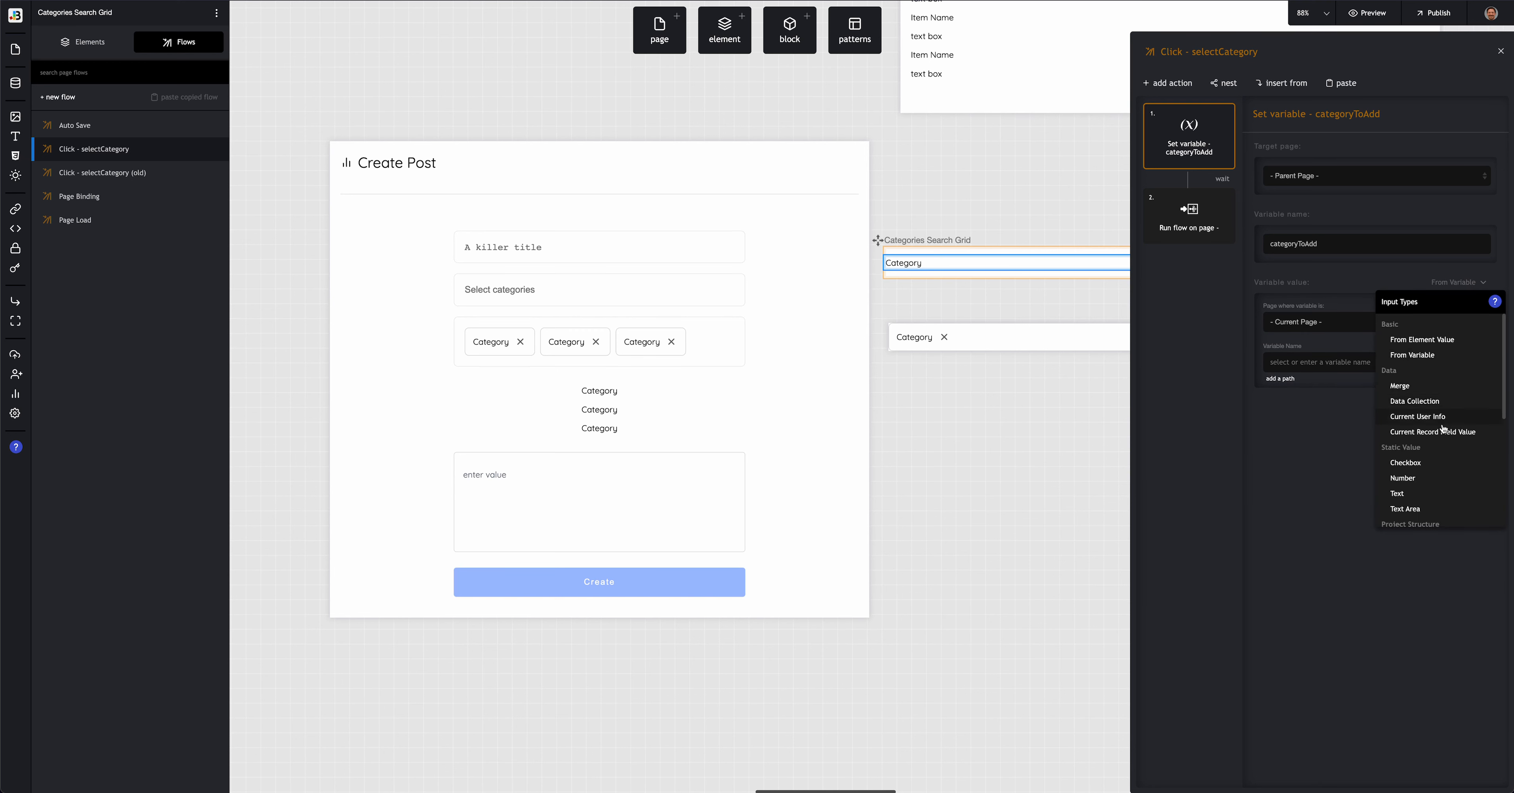
click(1444, 430)
click(1341, 325)
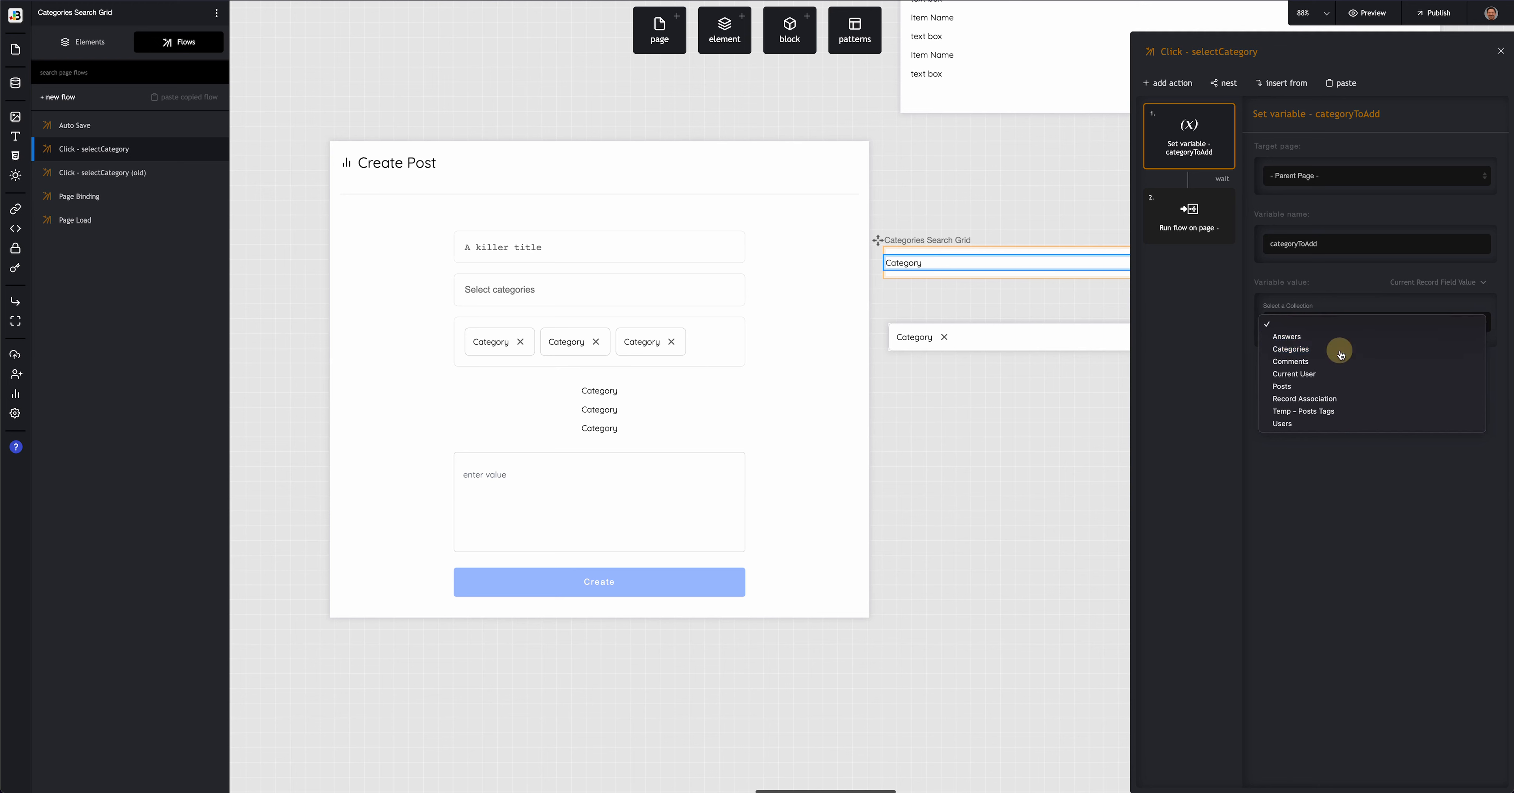
click(1341, 353)
click(1336, 360)
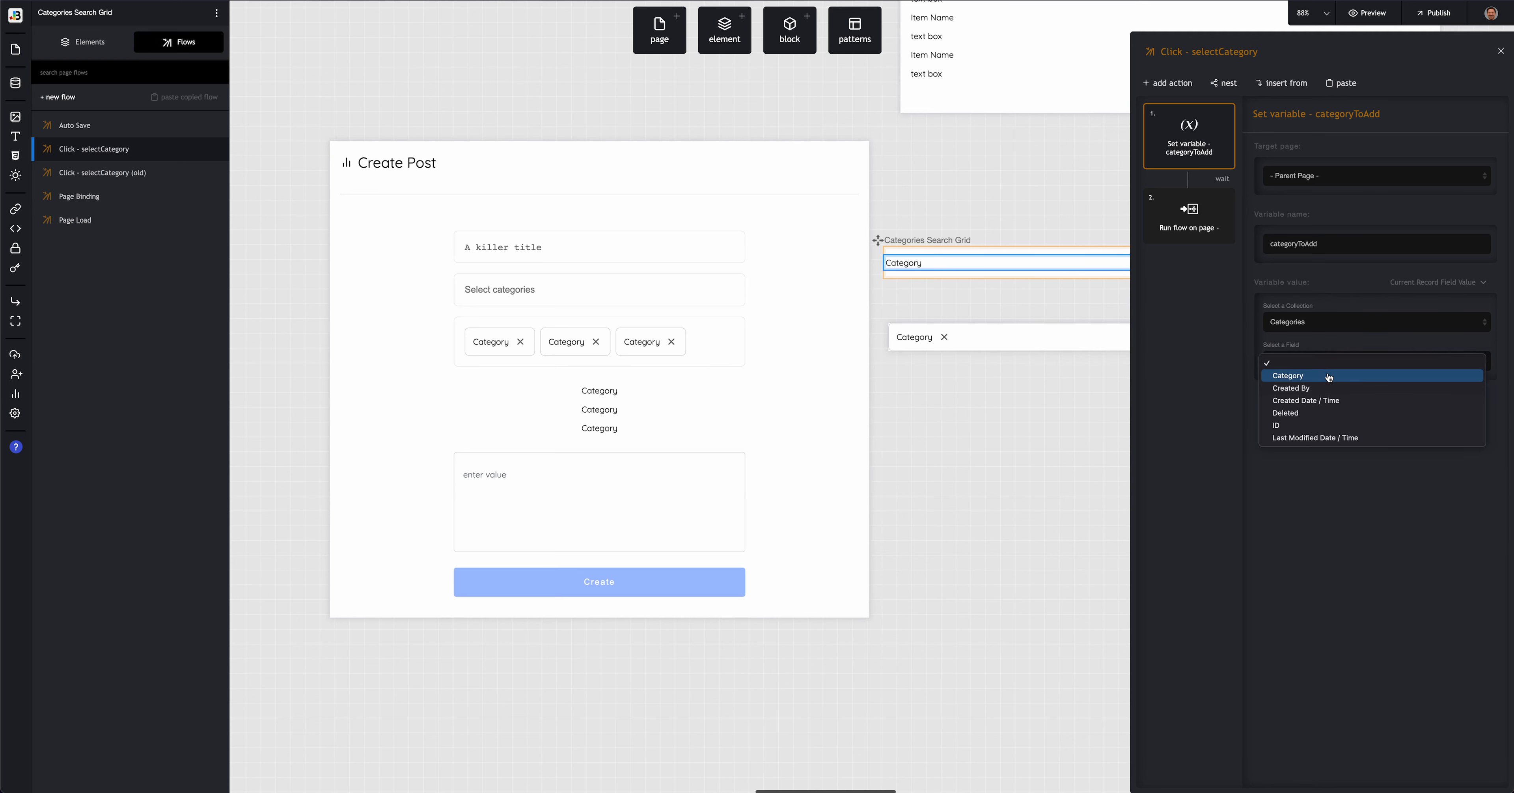
click(1326, 377)
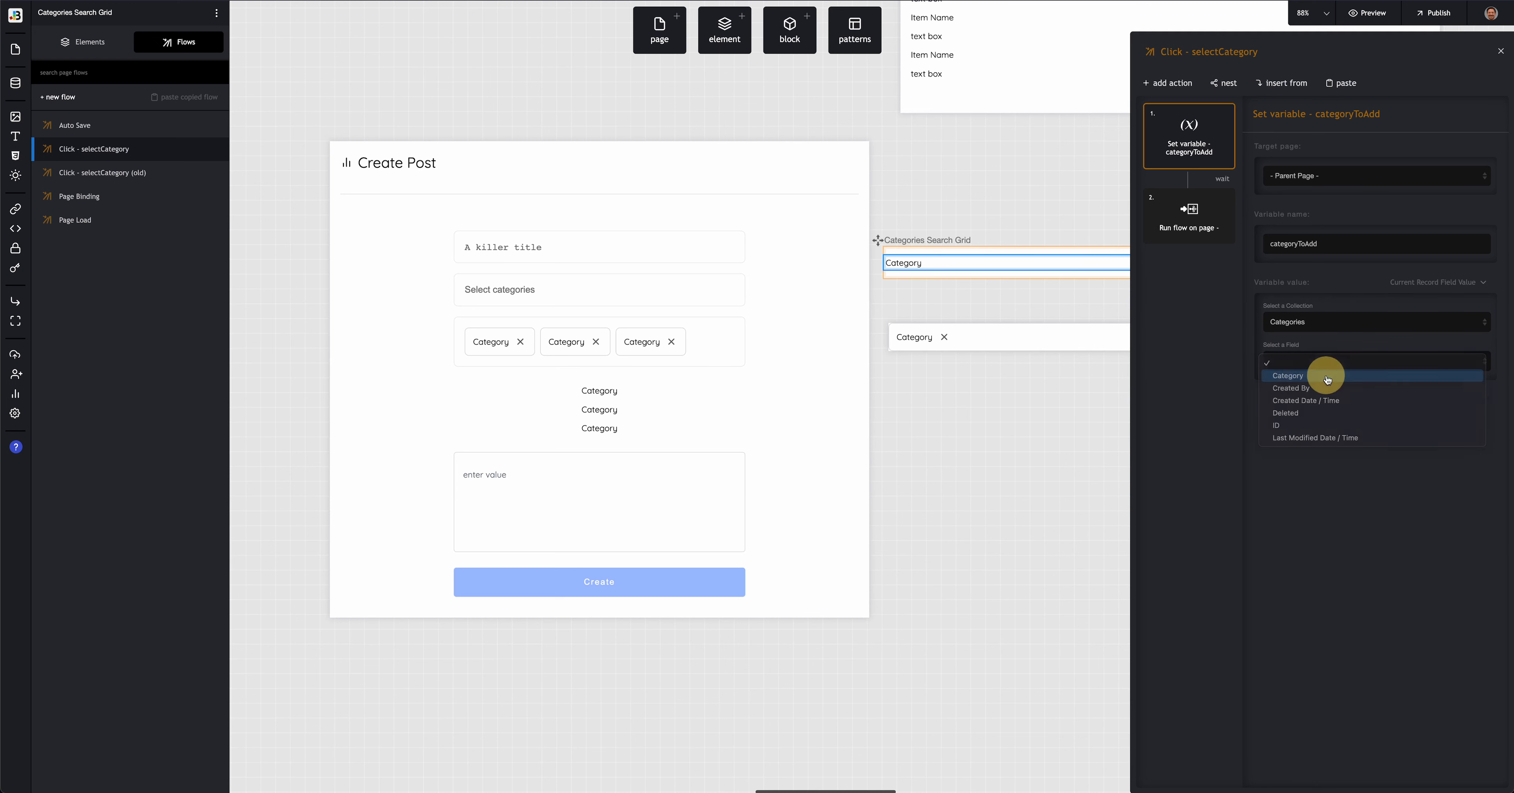
click(1205, 412)
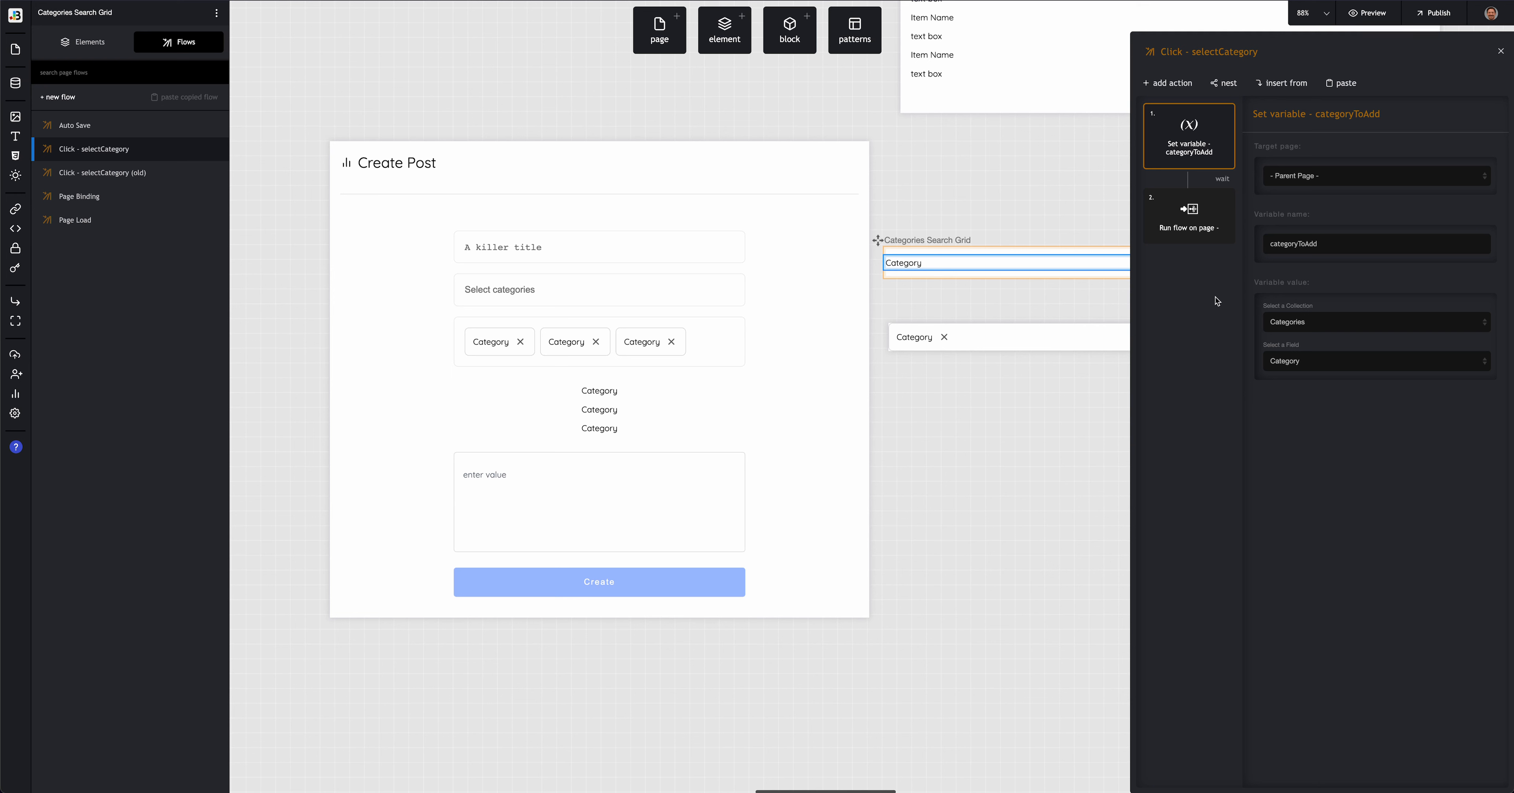
Step: Paste the copied selectedCategories Set variable action into the Add Selected Category flow of the Create Post page
click(1191, 210)
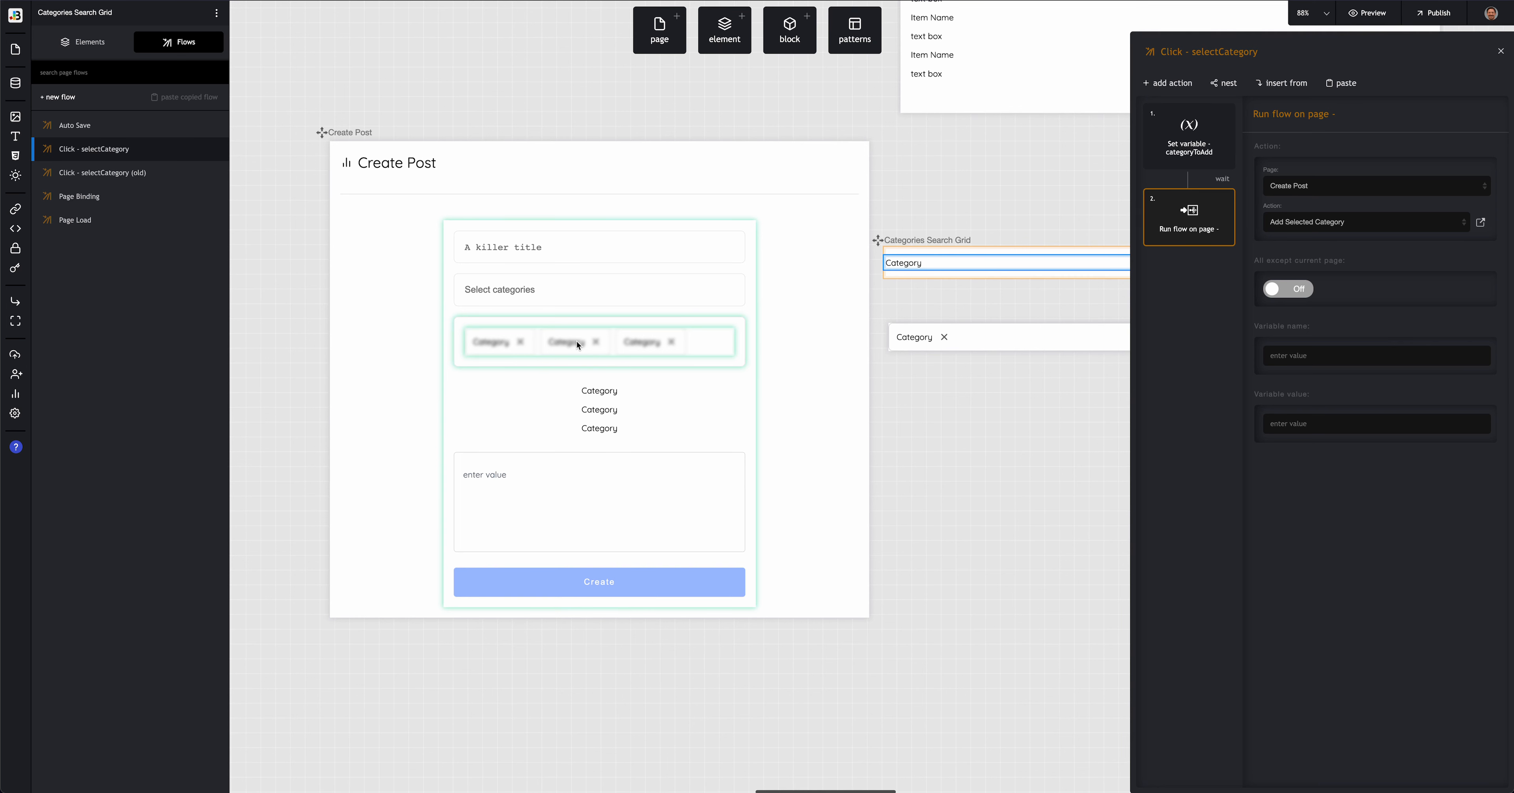
click(574, 320)
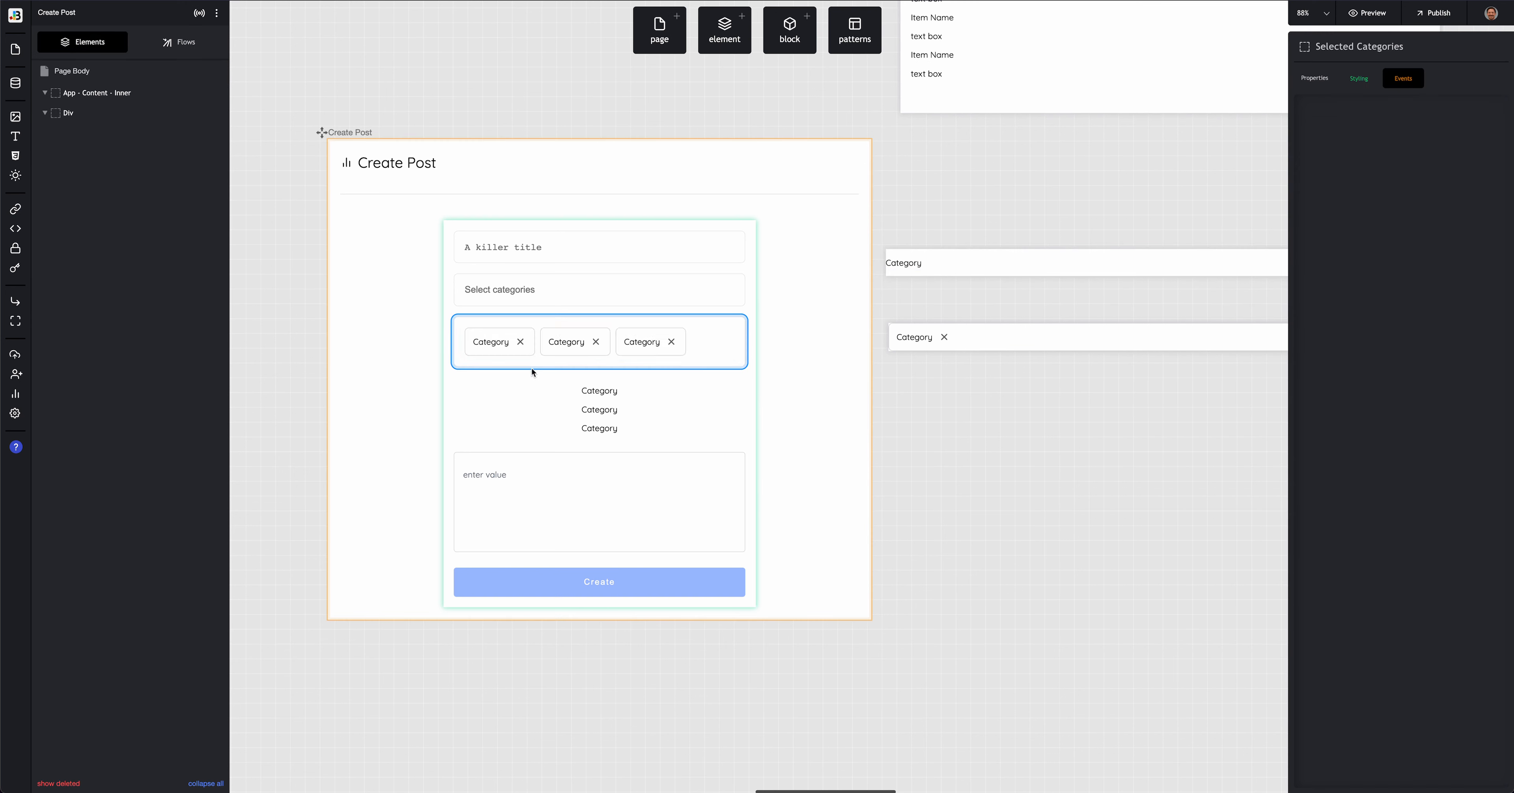
click(165, 41)
mouse_move(127, 132)
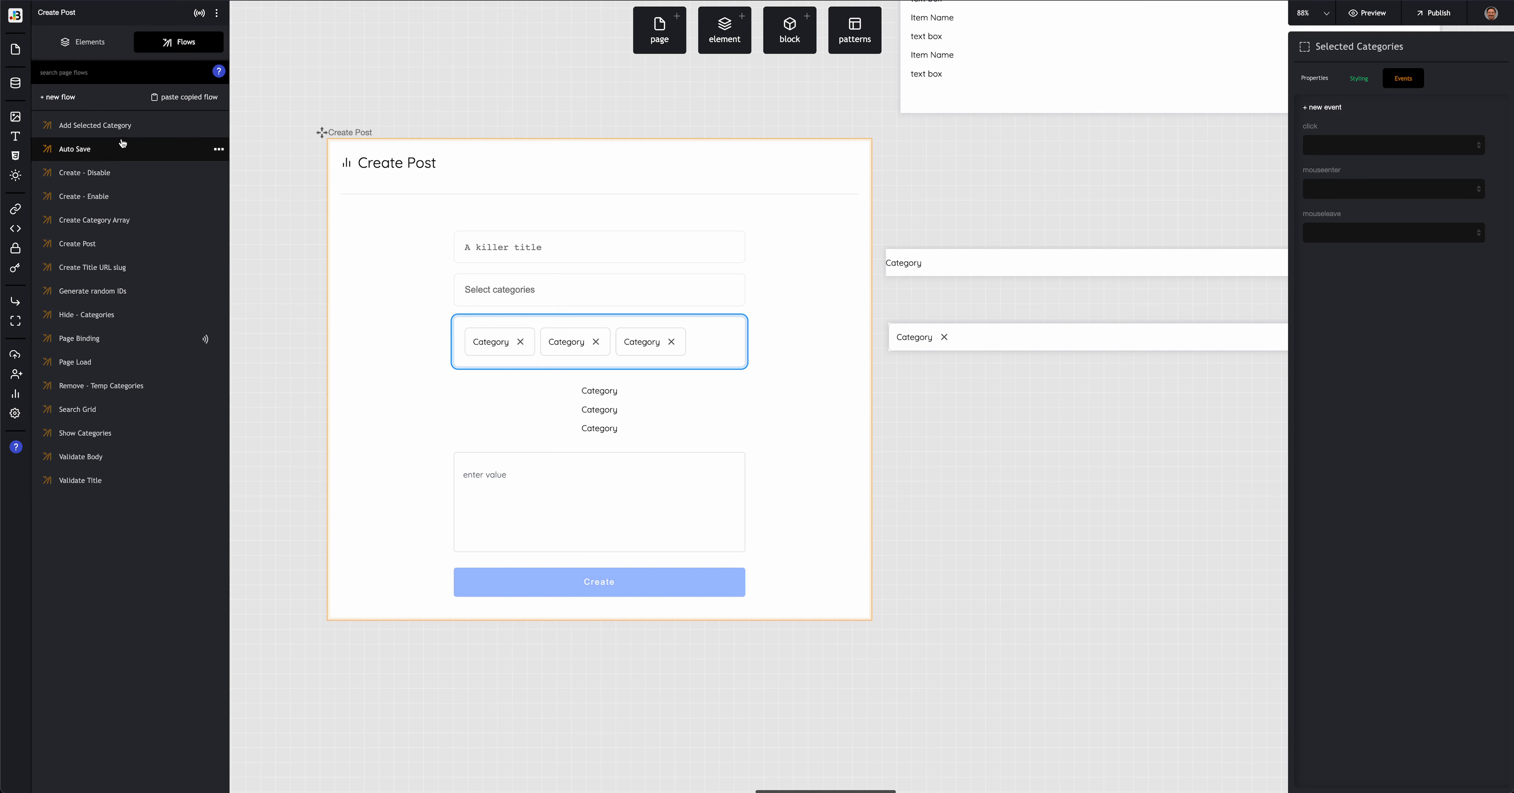
click(122, 128)
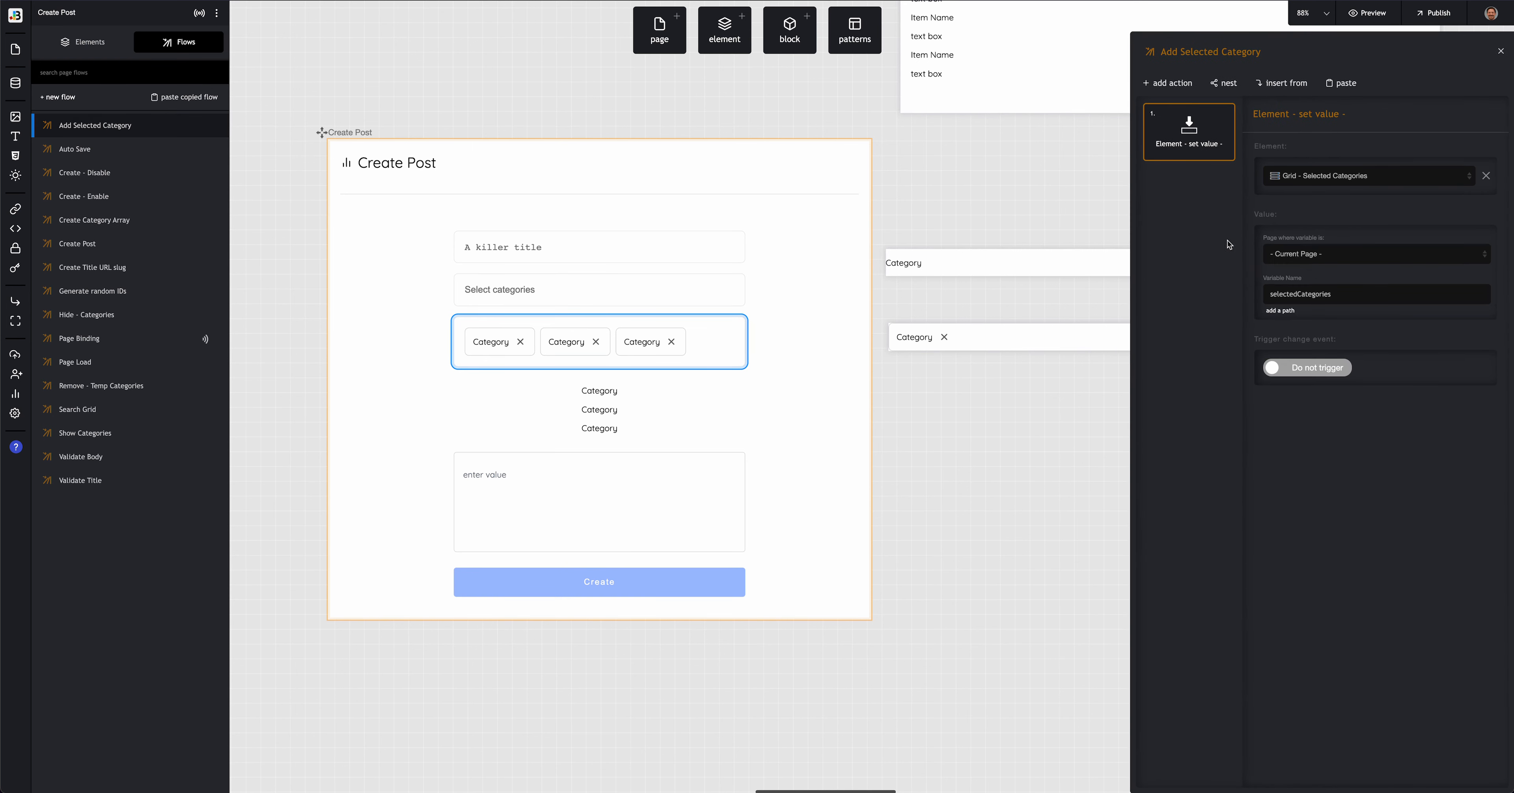
click(1346, 86)
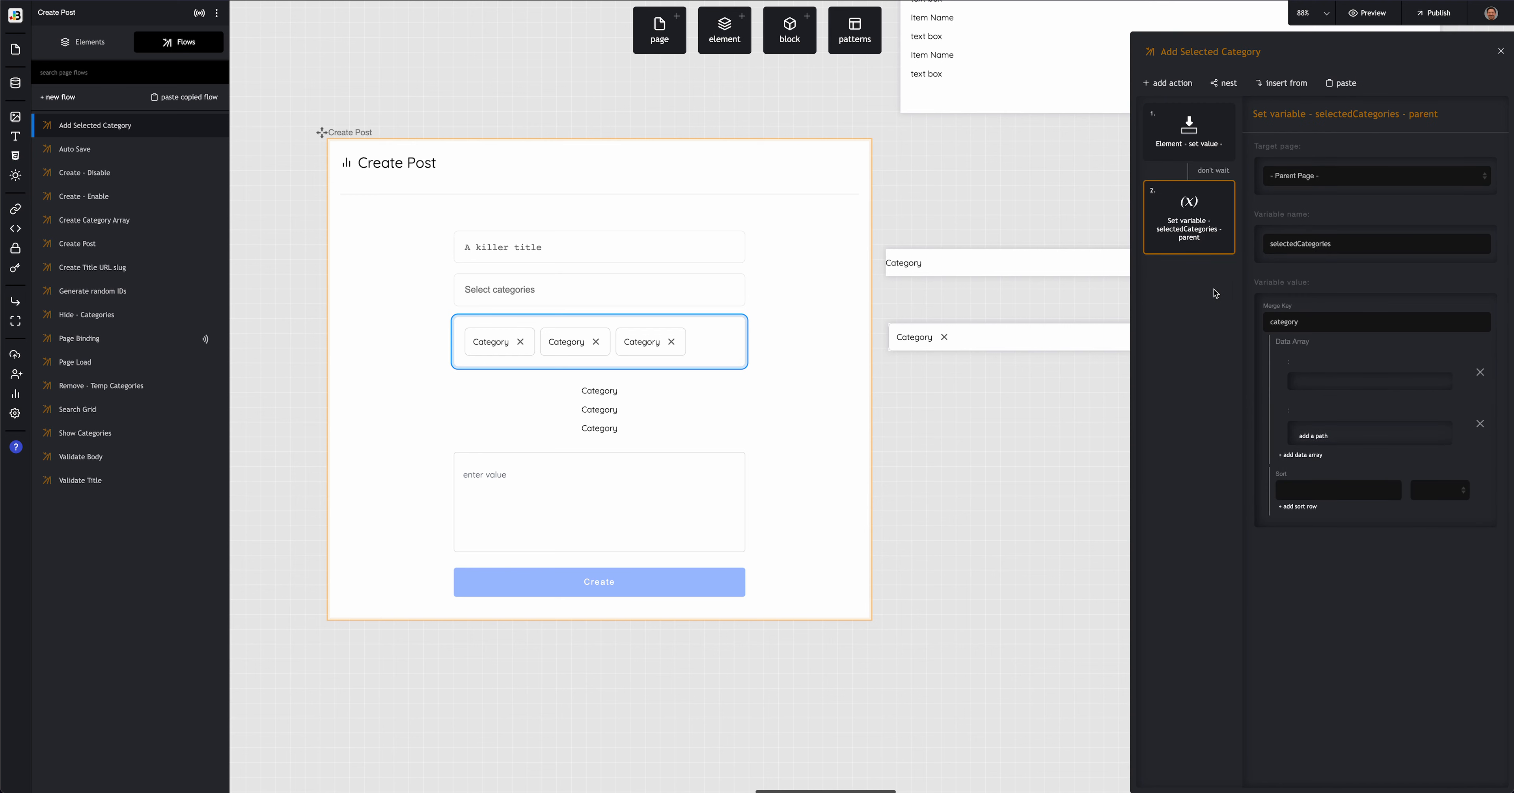
Step: Make the pasted action run before Element - set value with wait enabled, and set its target page to Current Page
drag(1175, 138, 1197, 238)
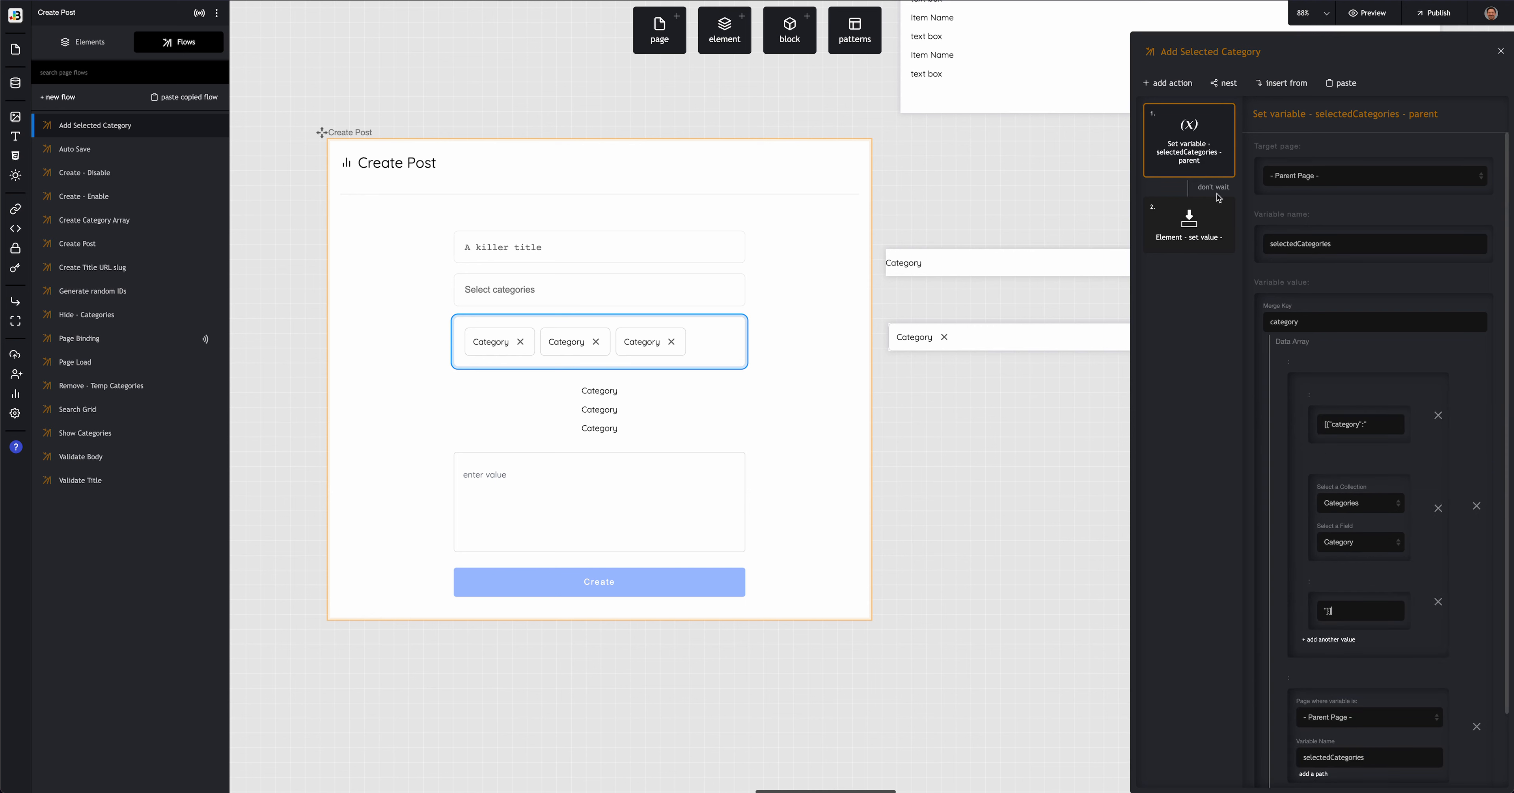
click(1268, 176)
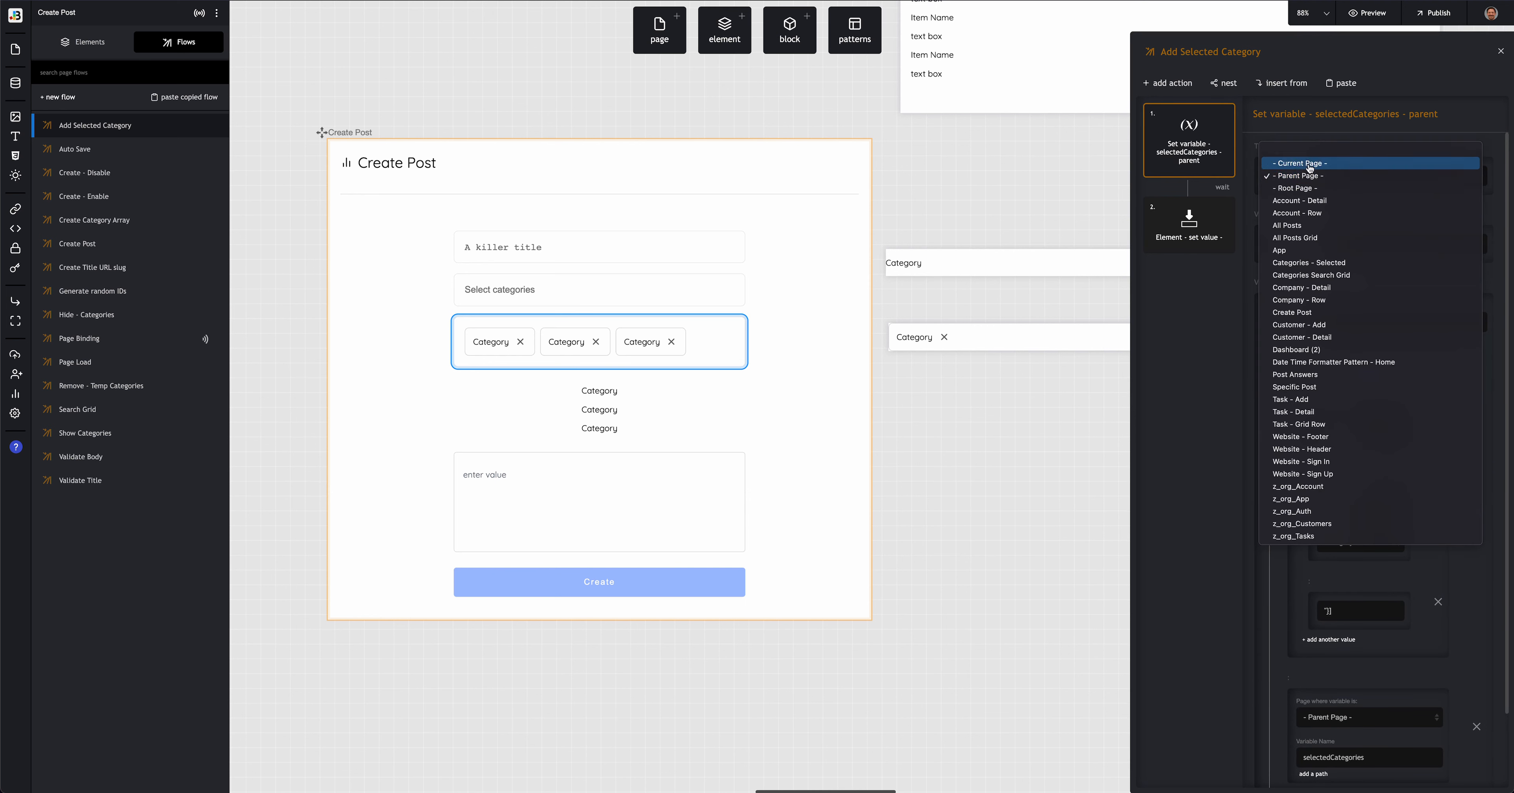
click(1310, 165)
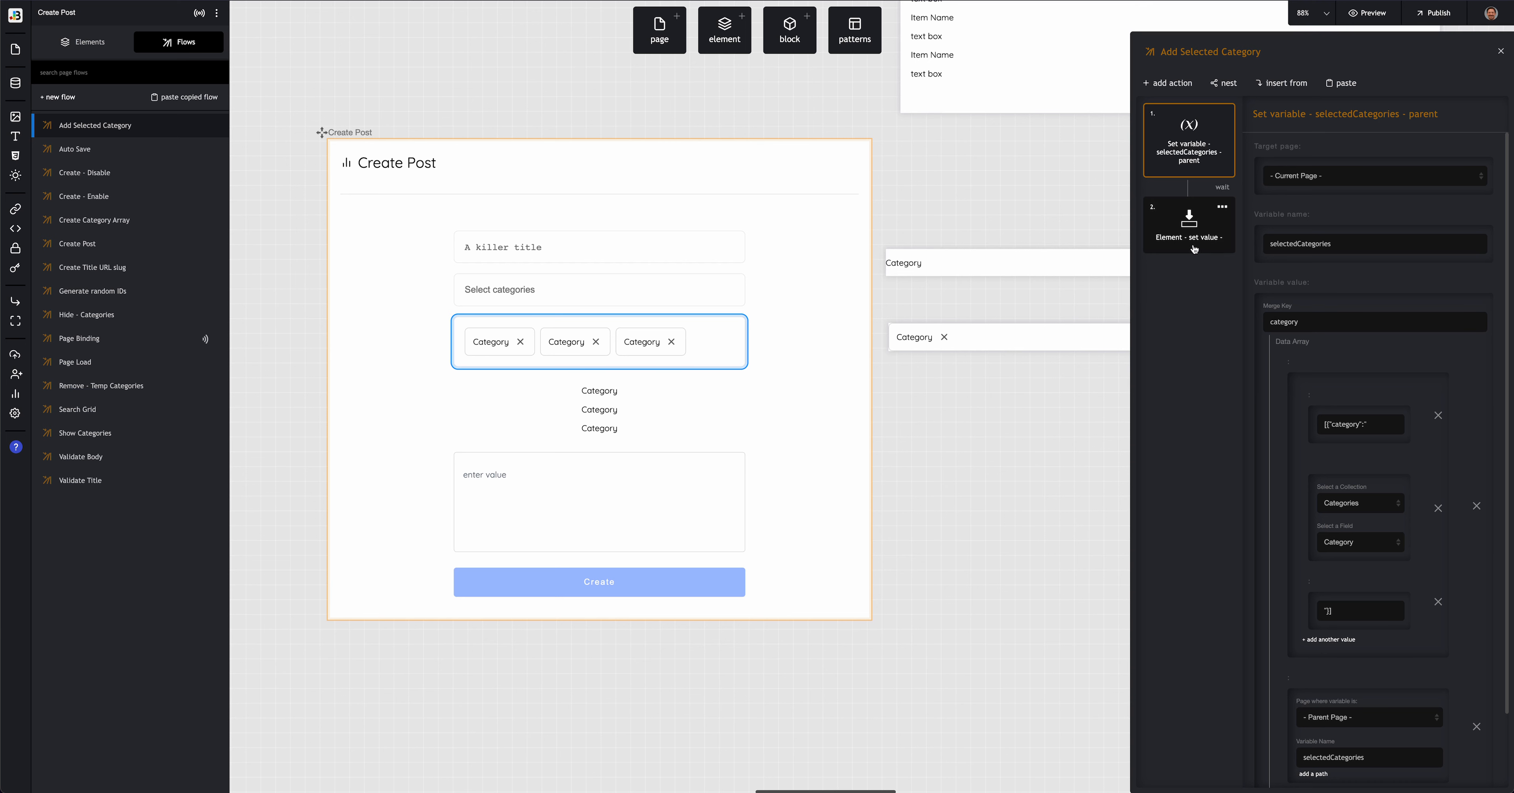
Step: Change the value of the Element - set value action to a Merge with the merge key category
scroll(1380, 628, down, 2)
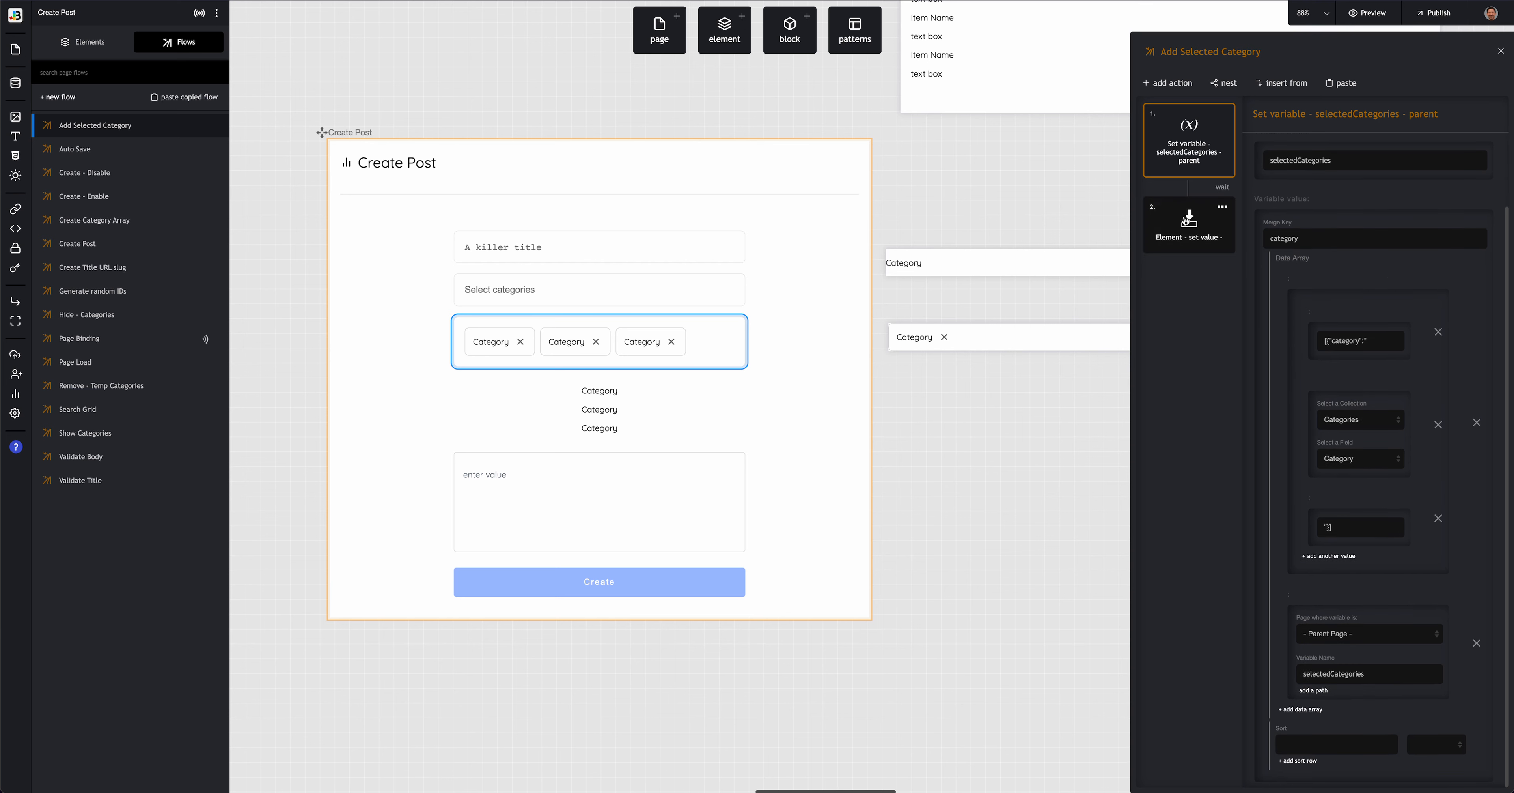
click(1180, 226)
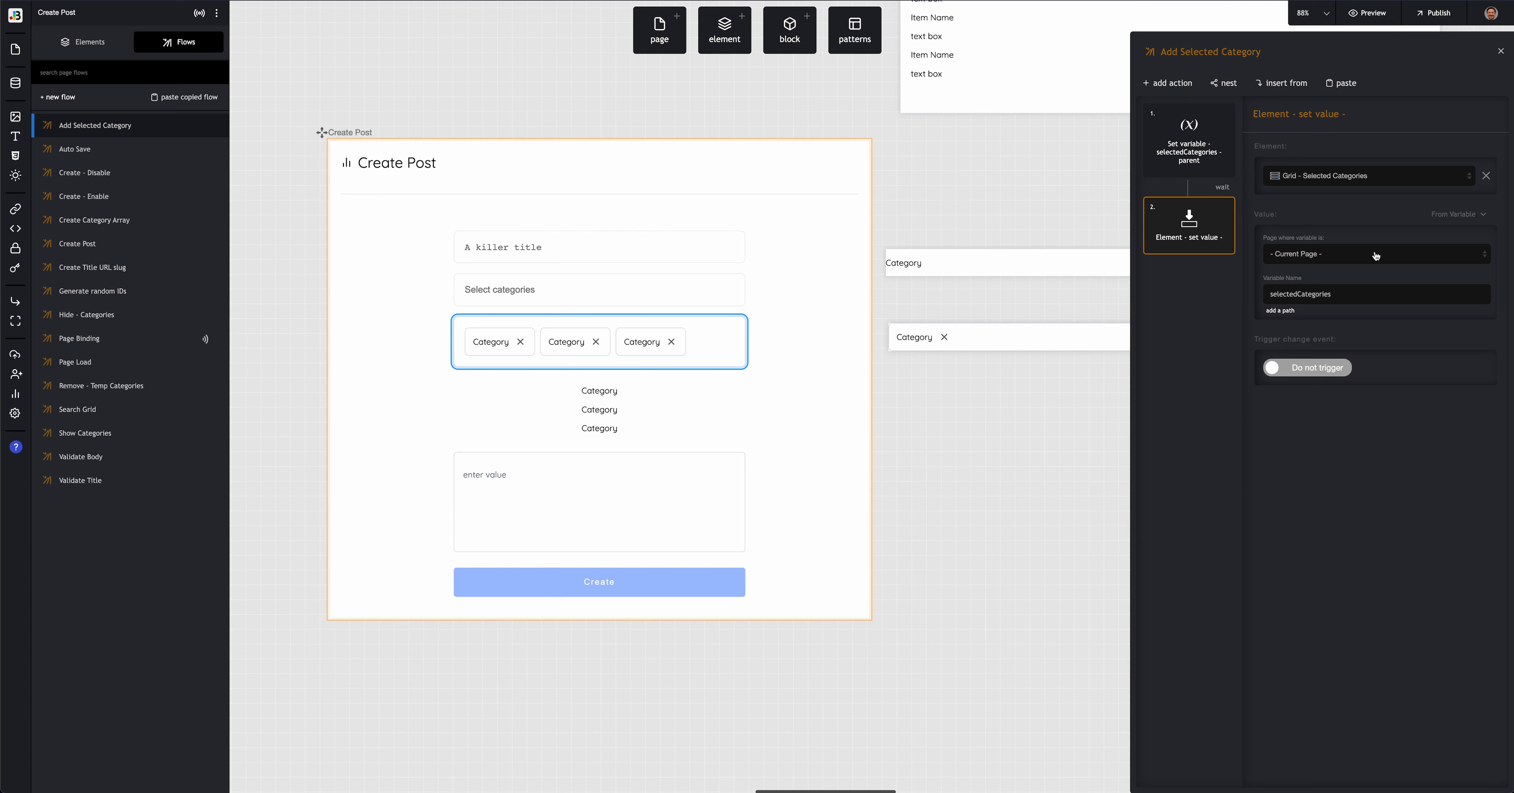
click(1450, 213)
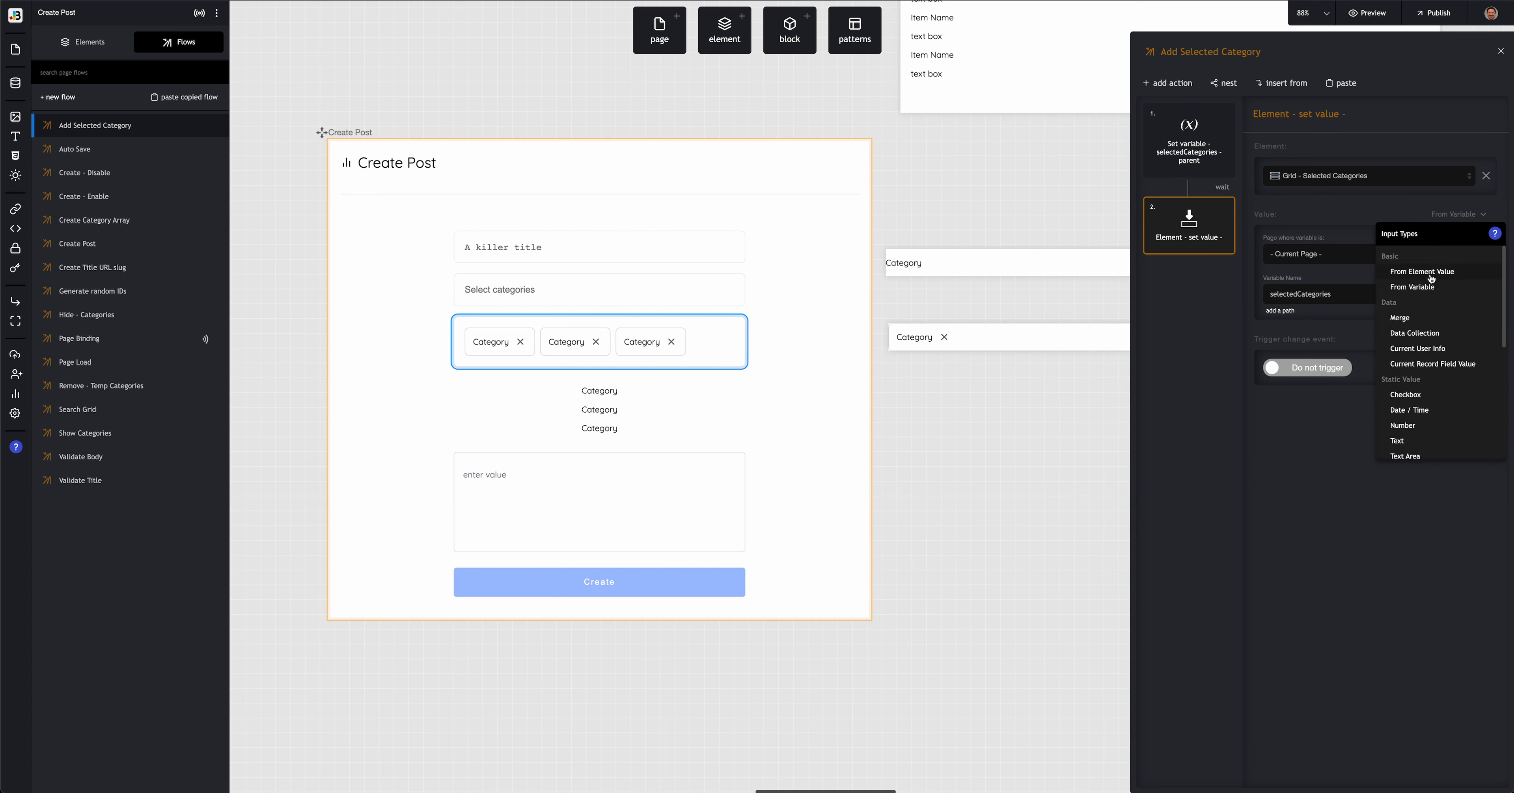
click(1419, 318)
click(1319, 254)
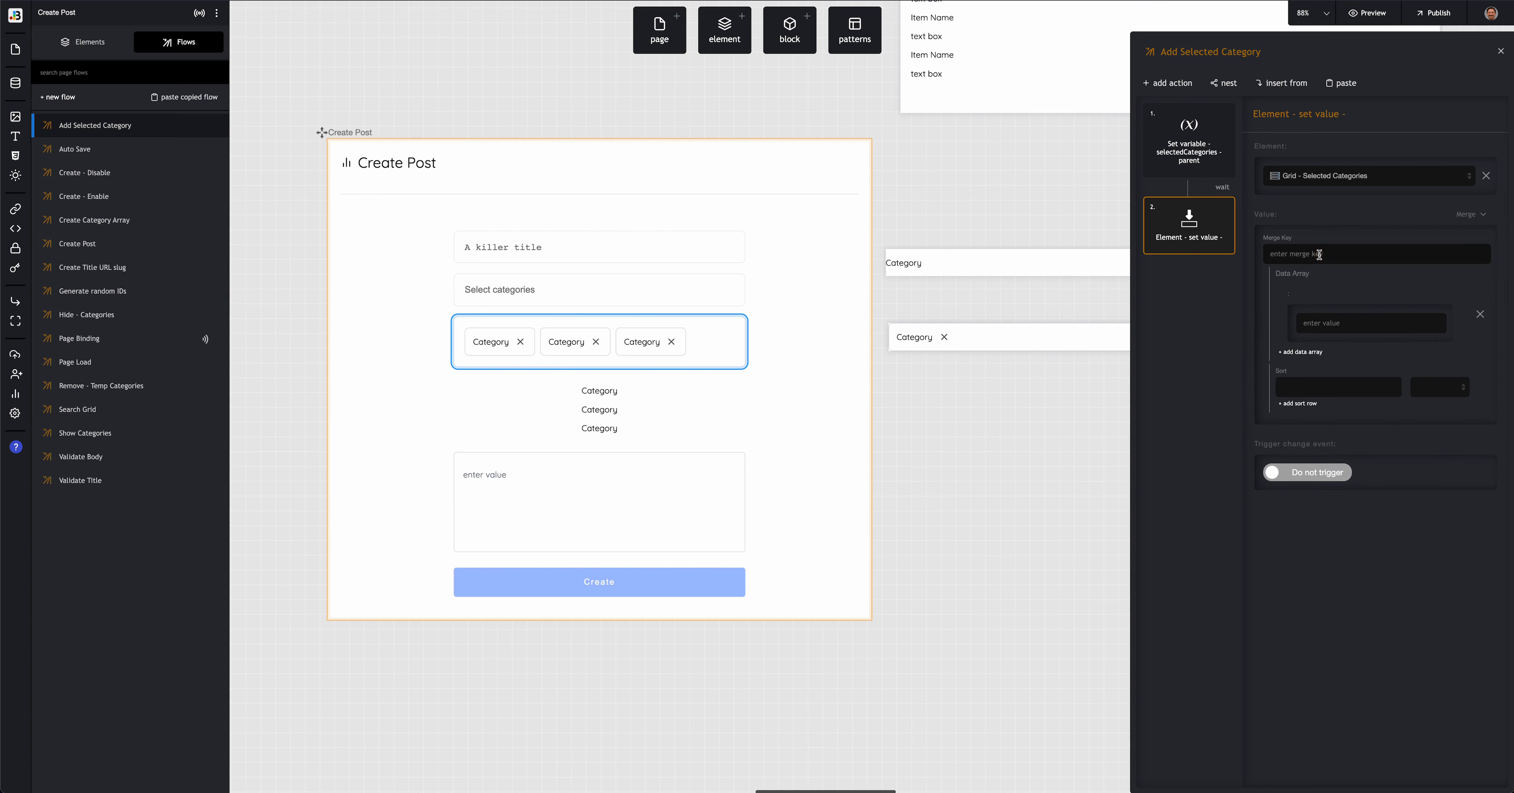
text(category)
Step: Make the merge's first data array a Concatenate that starts with the text [{"category":"
click(1427, 301)
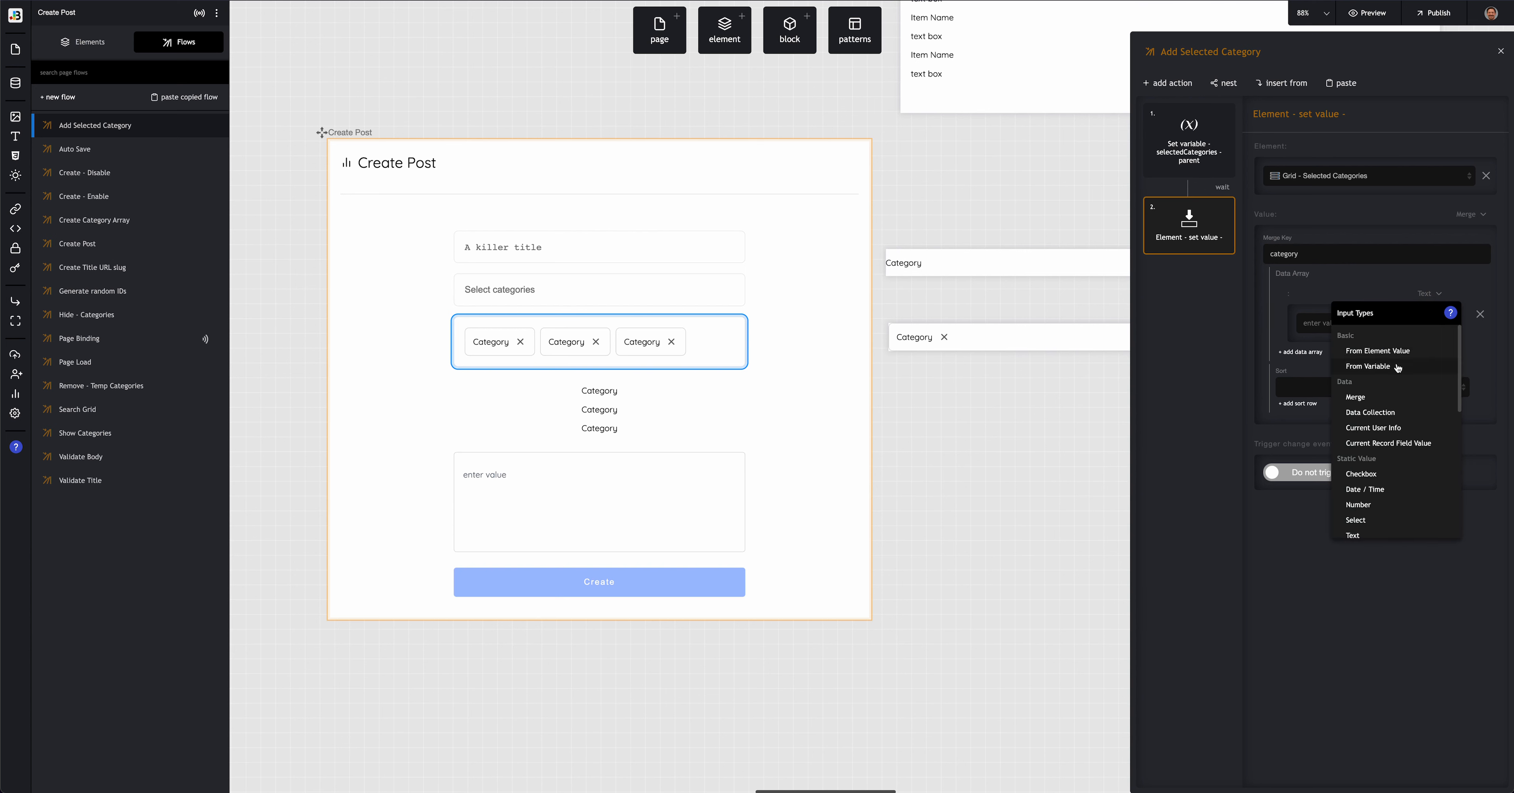
scroll(1388, 492, down, 5)
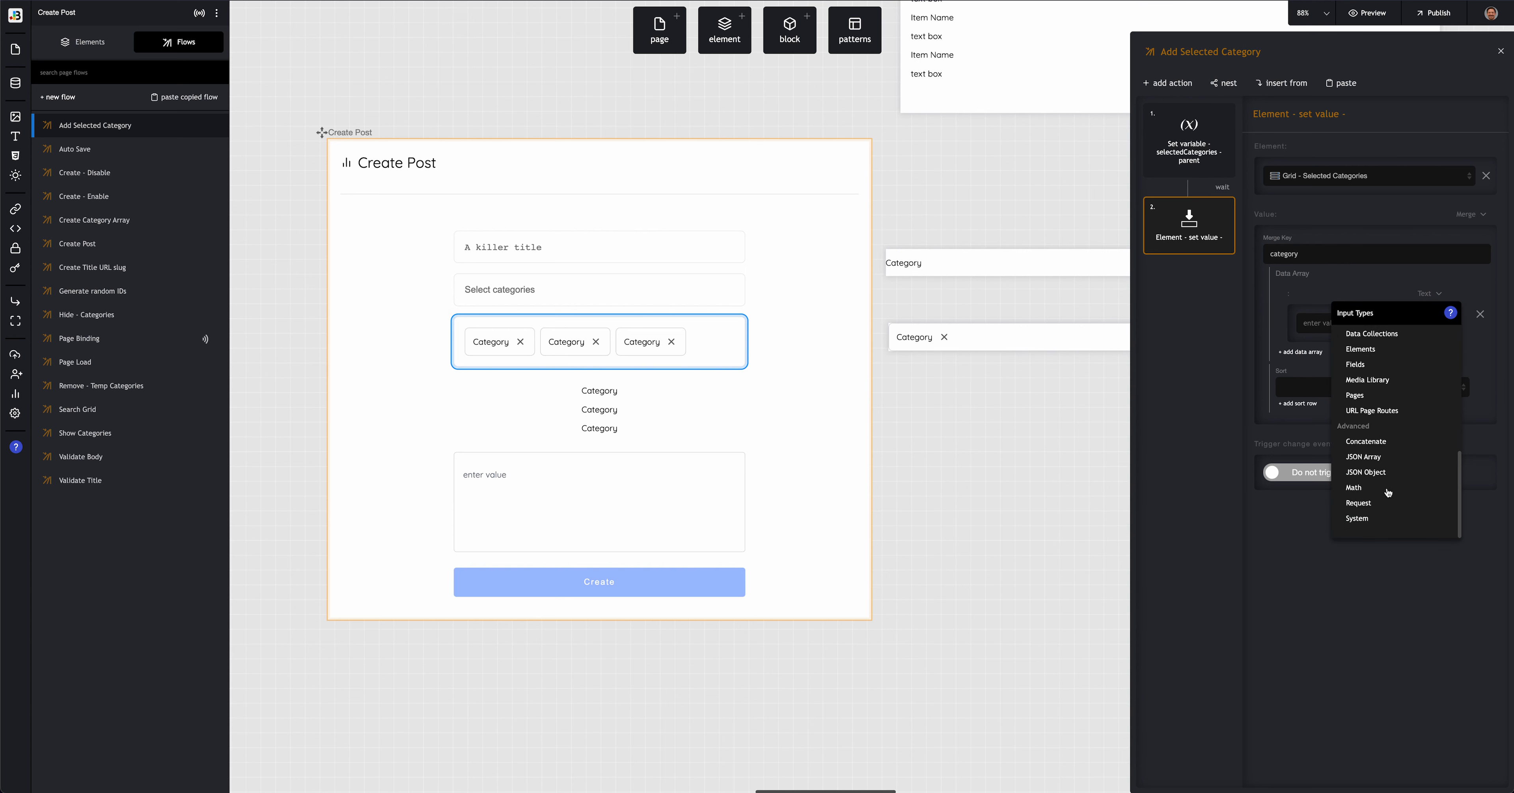
click(1378, 441)
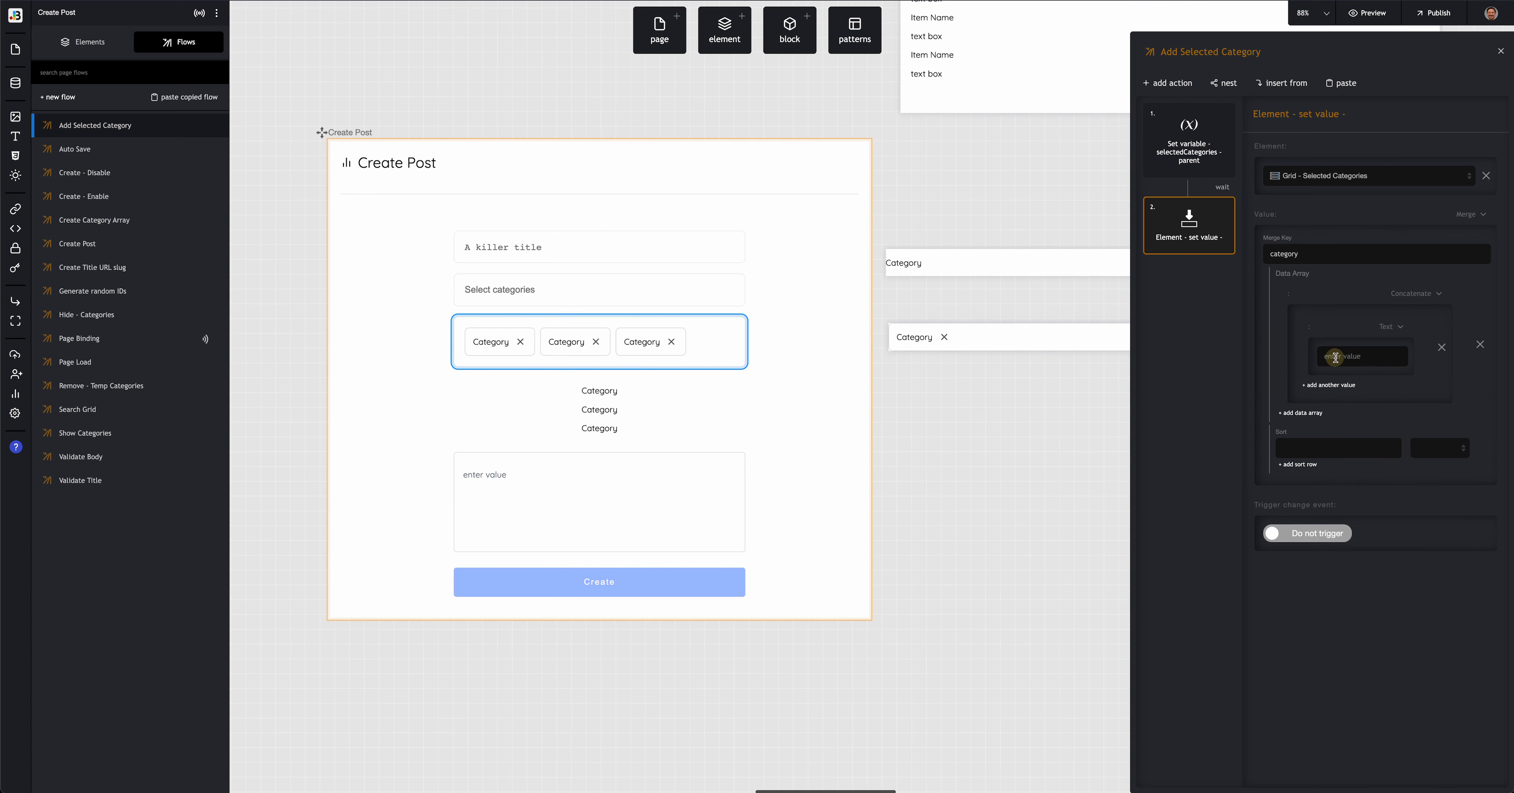
click(1335, 356)
Step: Append the Current Page variable categoryToAdd and the closing text "}] to the concatenated value
click(1328, 385)
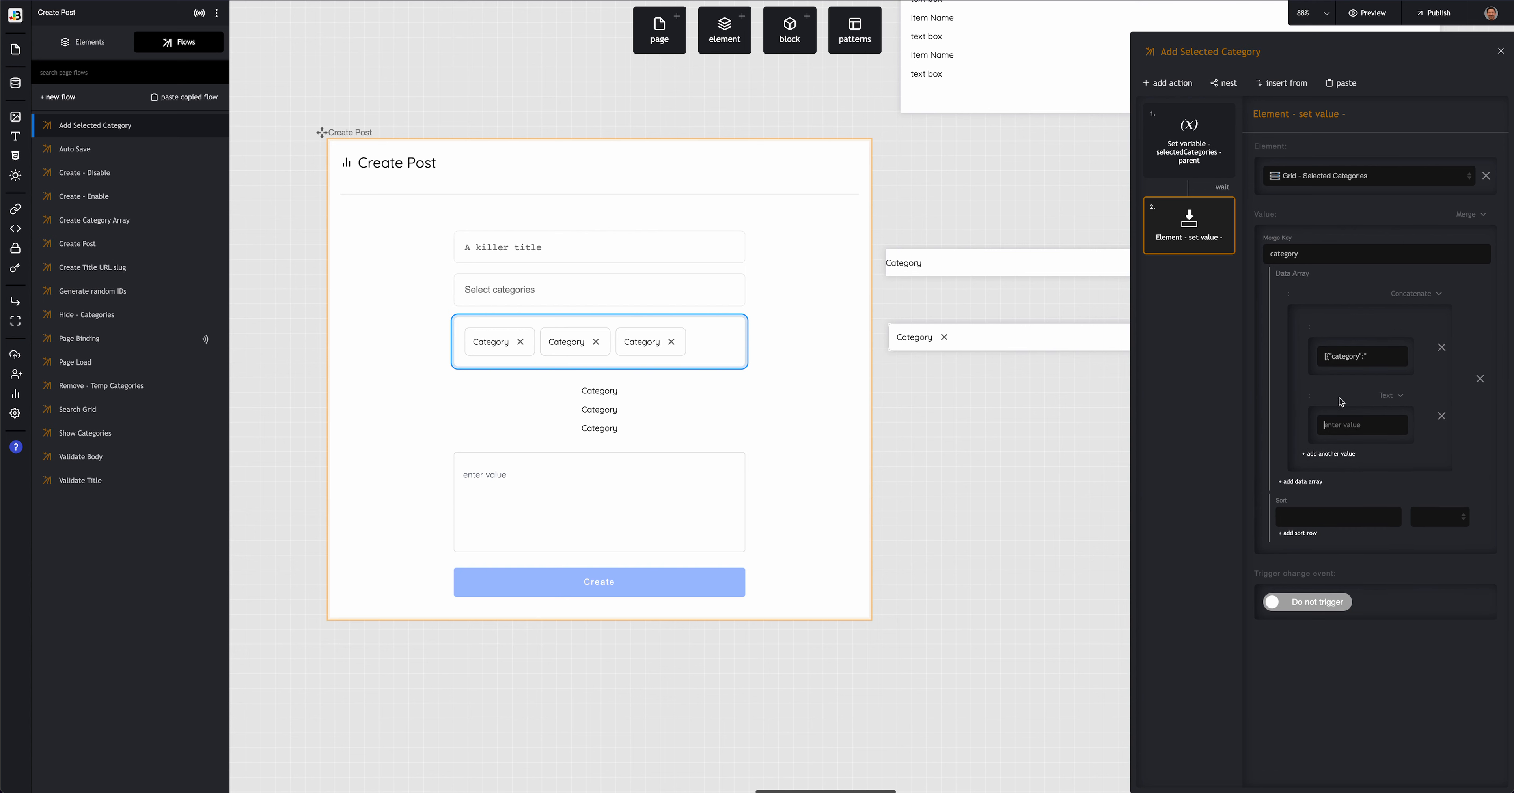
click(1392, 395)
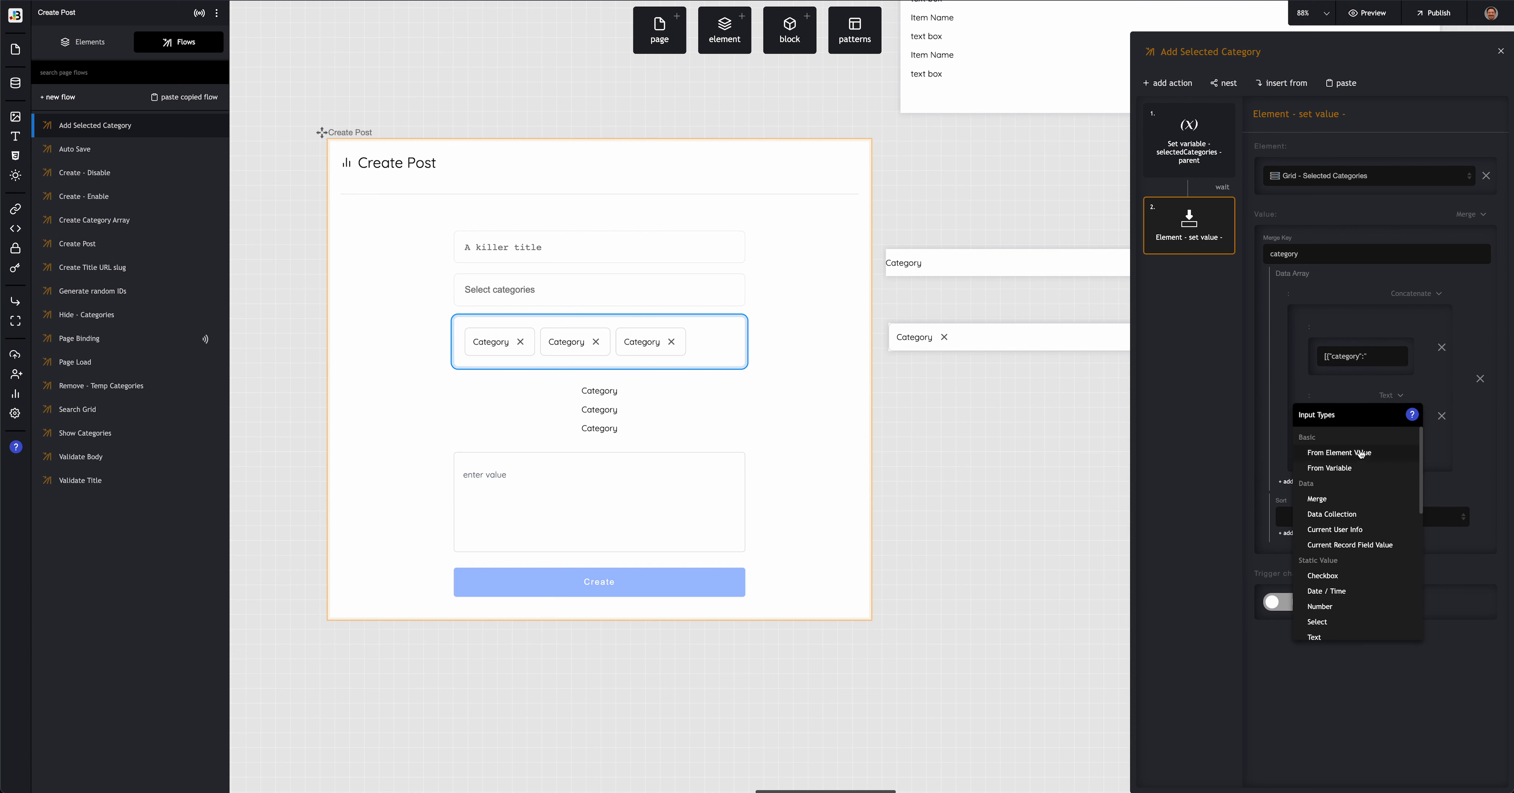
click(1357, 469)
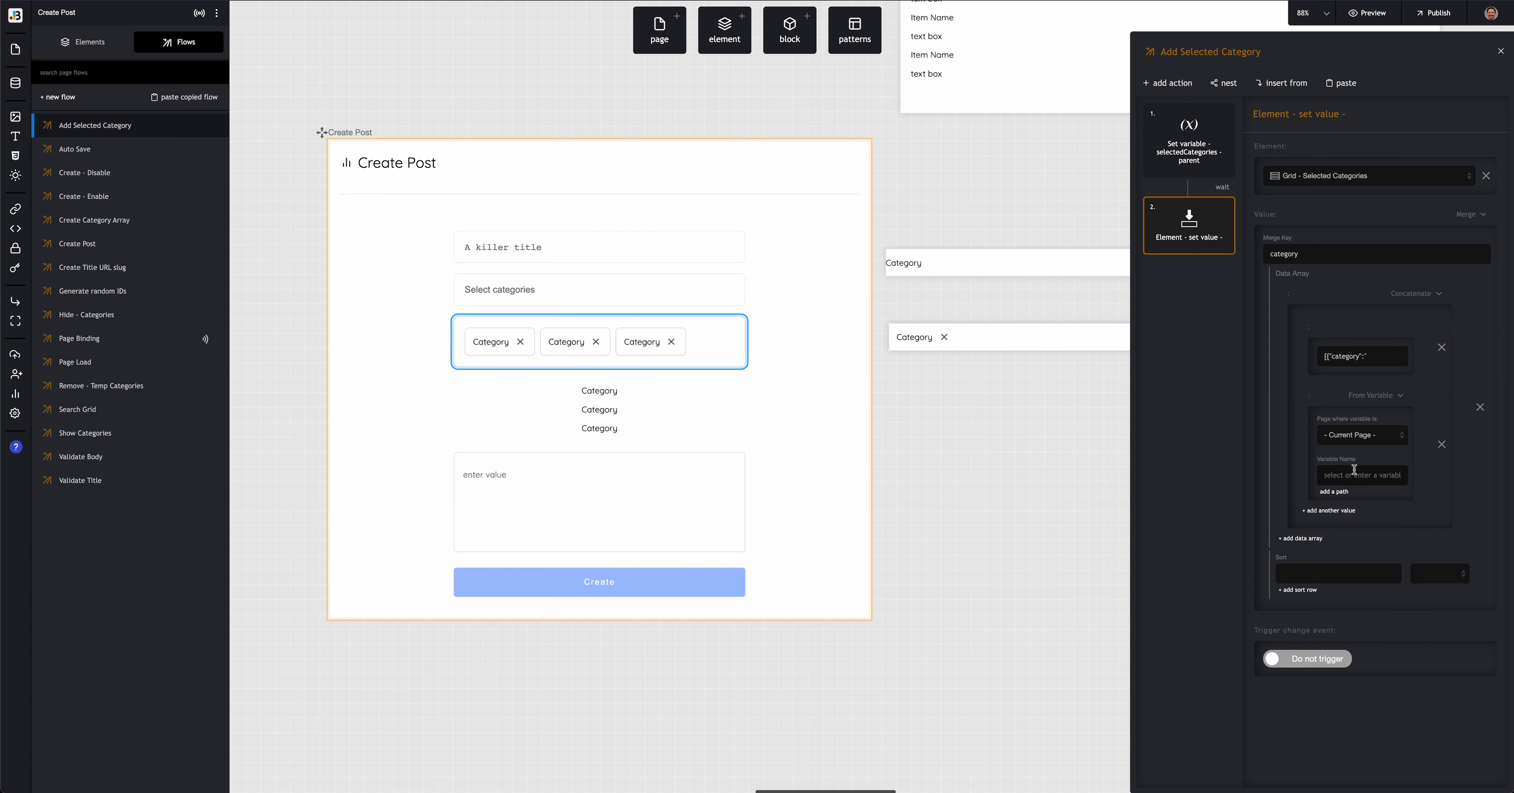
click(1354, 470)
key(super+v)
click(1286, 480)
click(1325, 509)
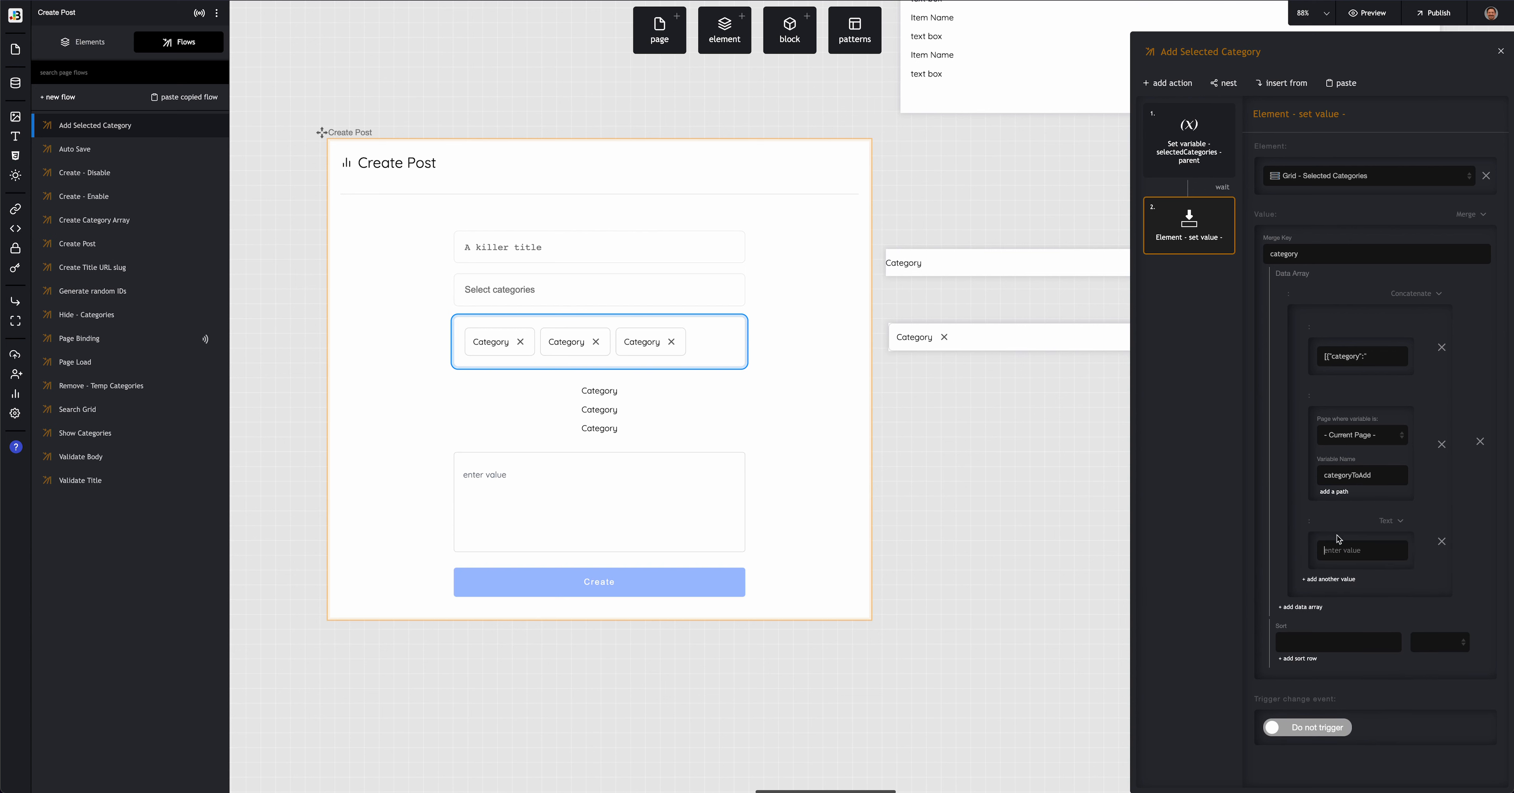
text(")
click(1282, 527)
Step: Add a second data array to the merge, taken from the value of the Grid - Selected Categories element on the Current Page
click(1302, 610)
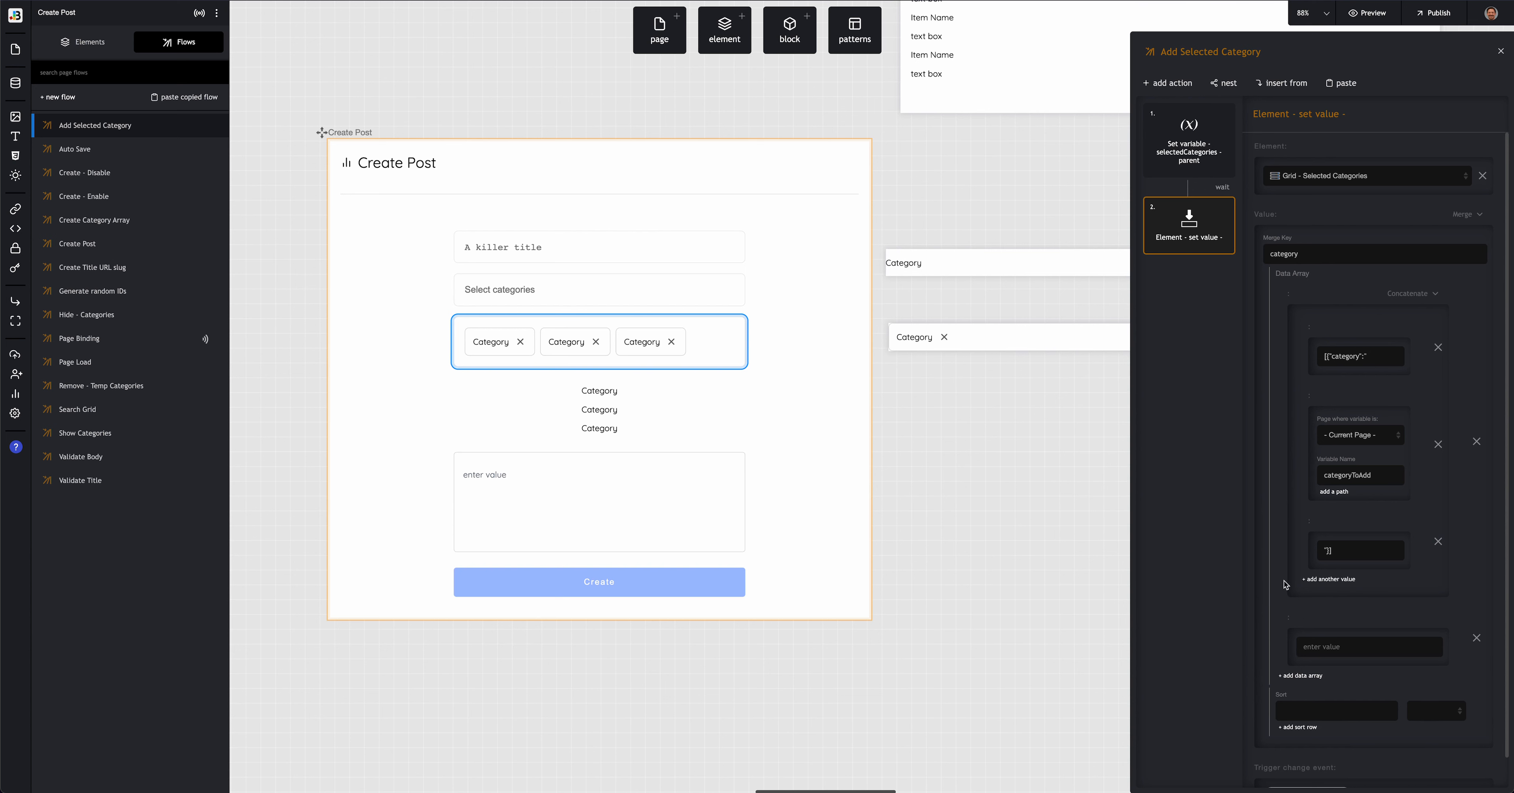
scroll(1287, 586, down, 1)
click(1428, 582)
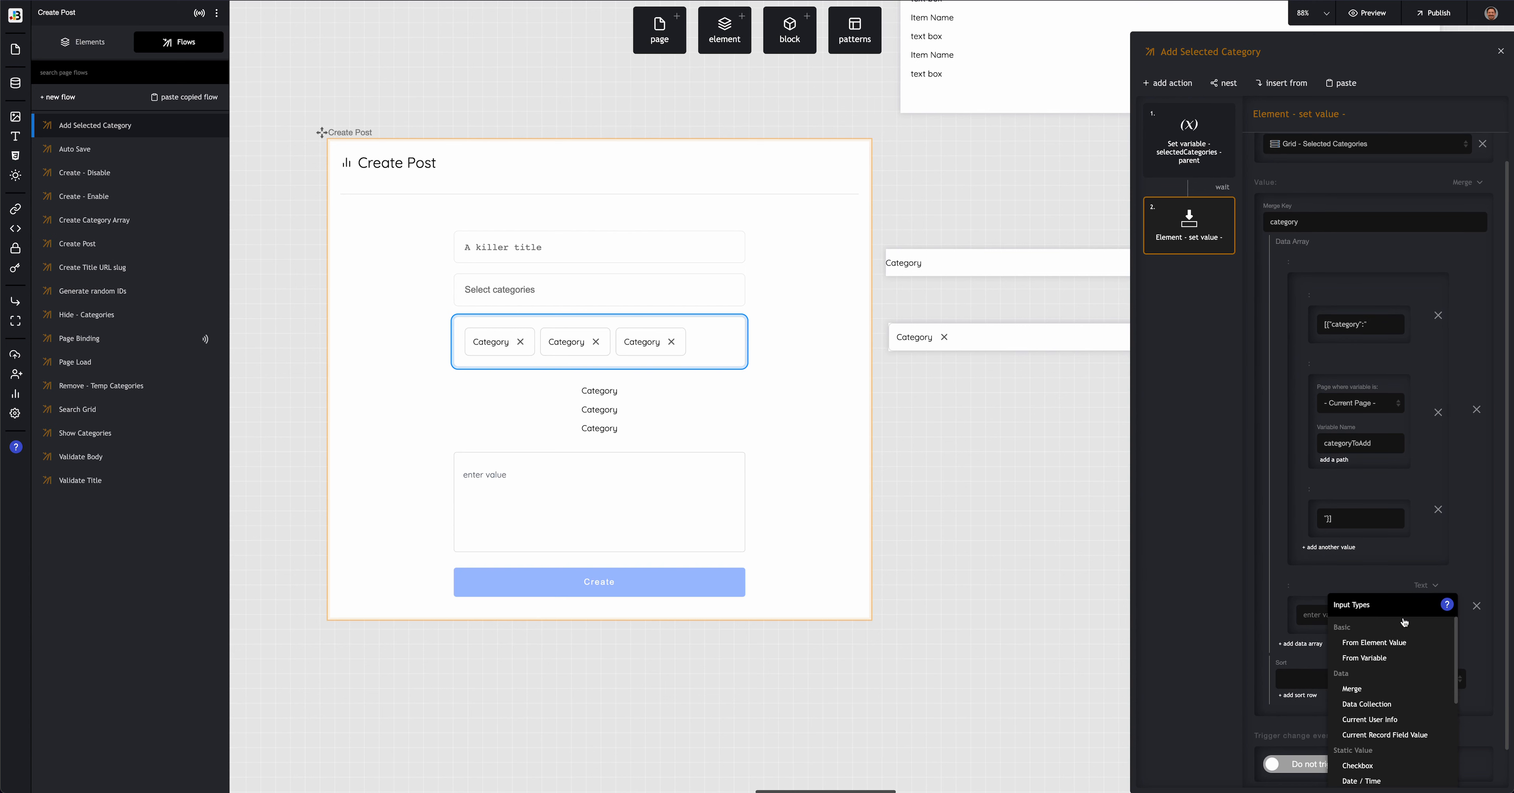
click(1378, 657)
click(1378, 658)
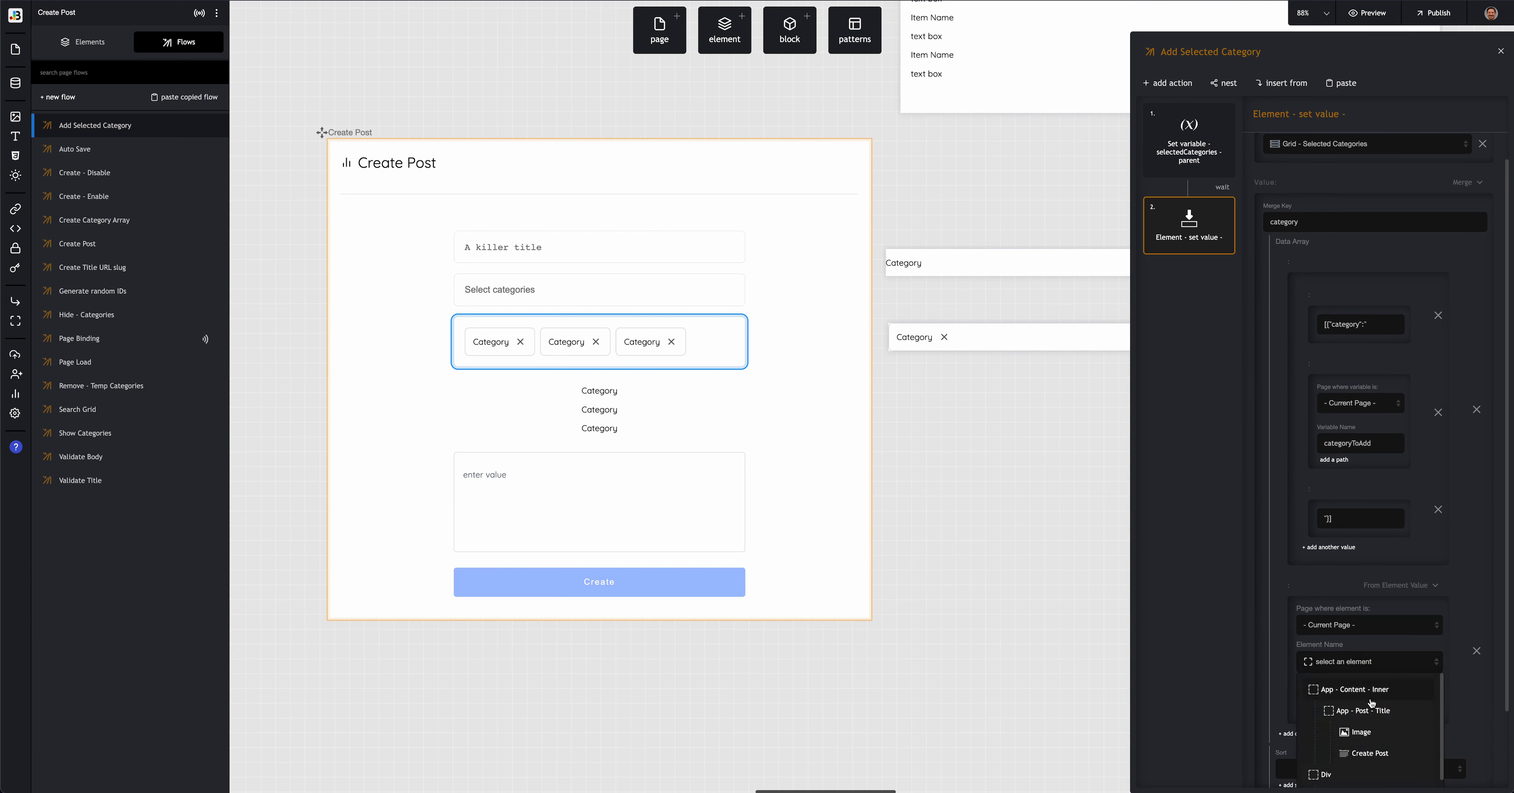
scroll(1373, 718, down, 2)
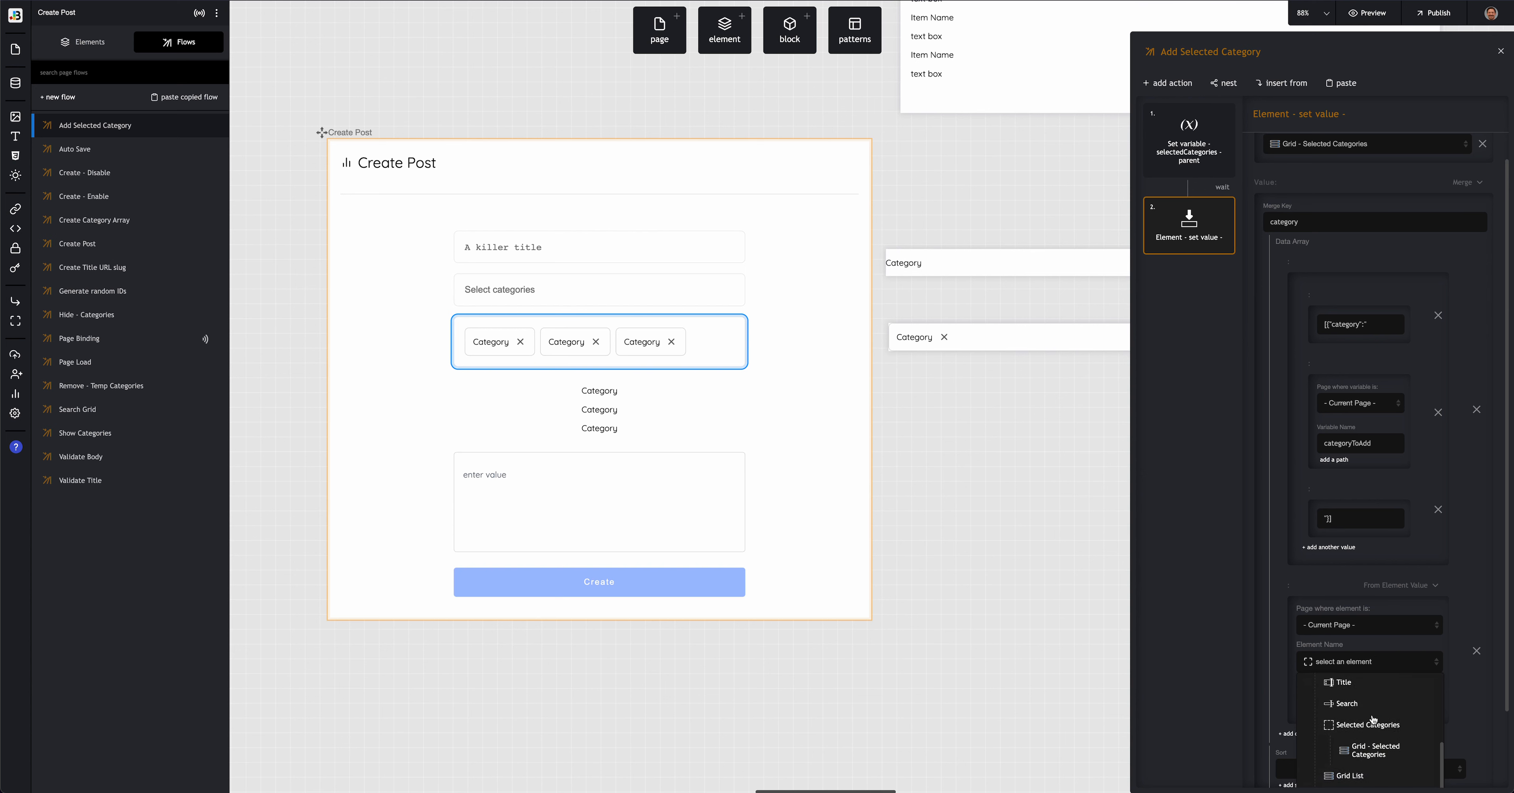
click(1372, 748)
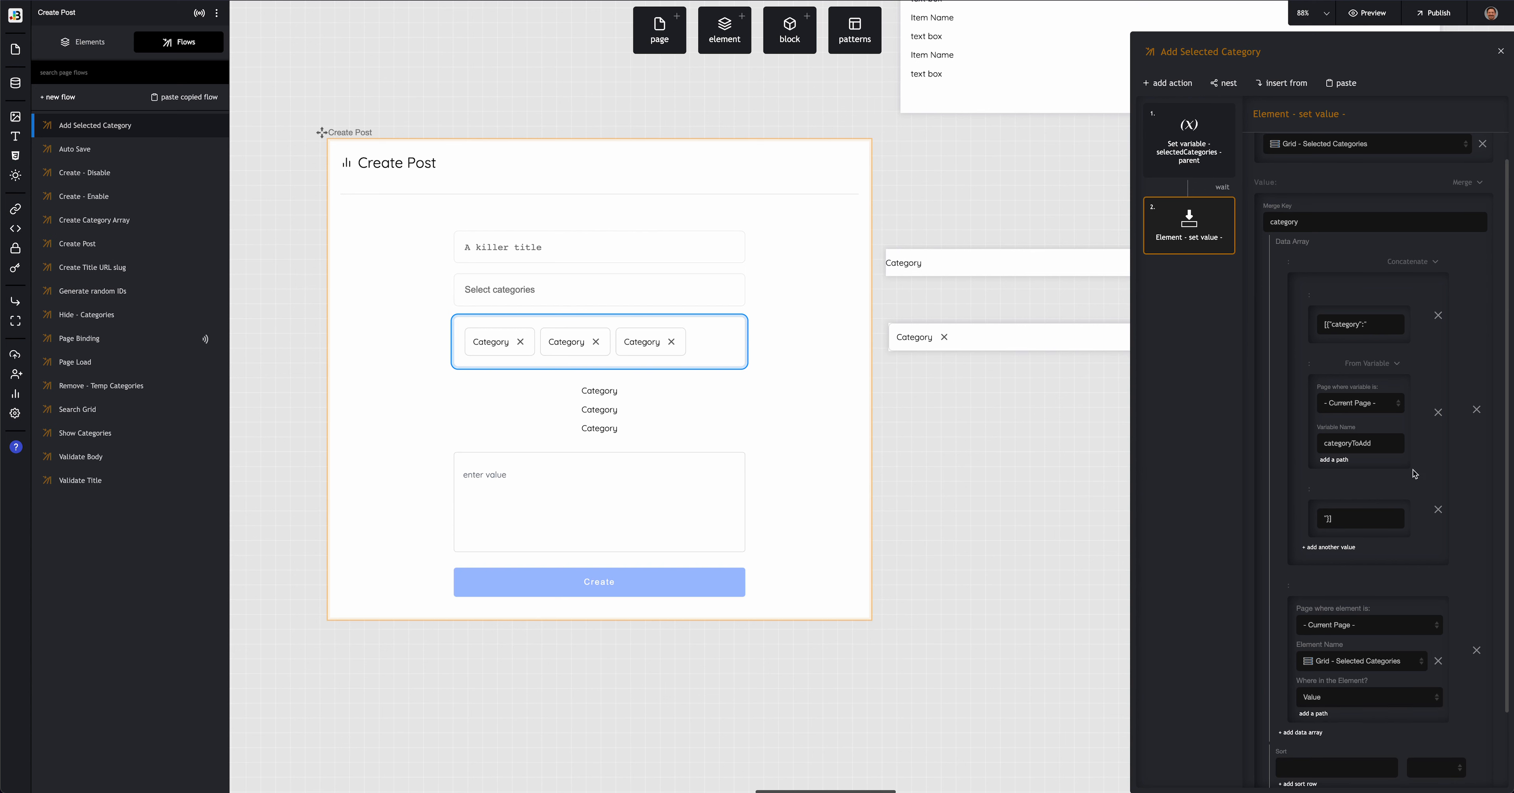
click(1254, 408)
Step: Delete the Set variable - selectedCategories - parent action from the Add Selected Category flow
click(1222, 114)
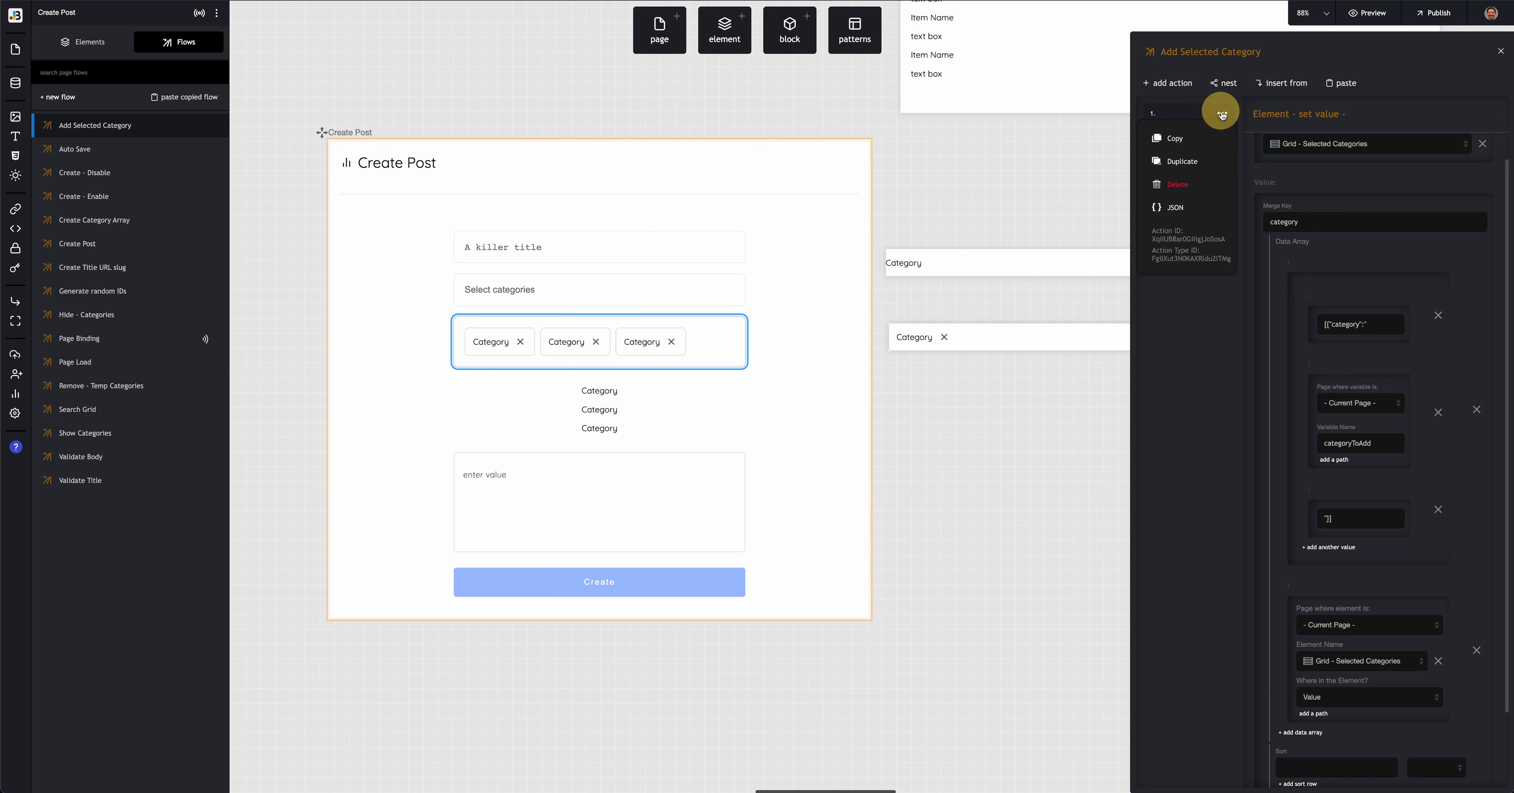
click(1187, 189)
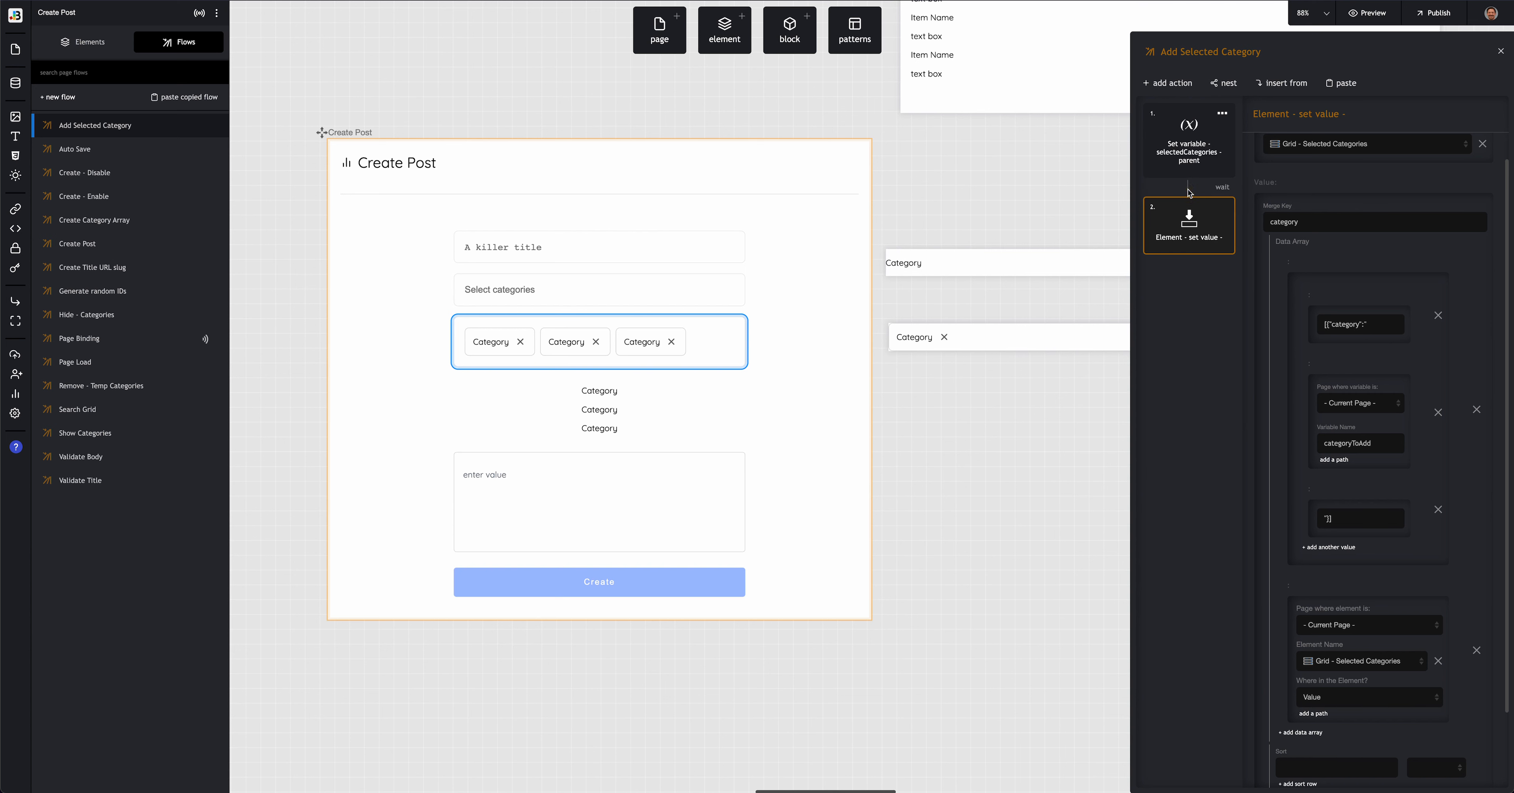
click(1203, 283)
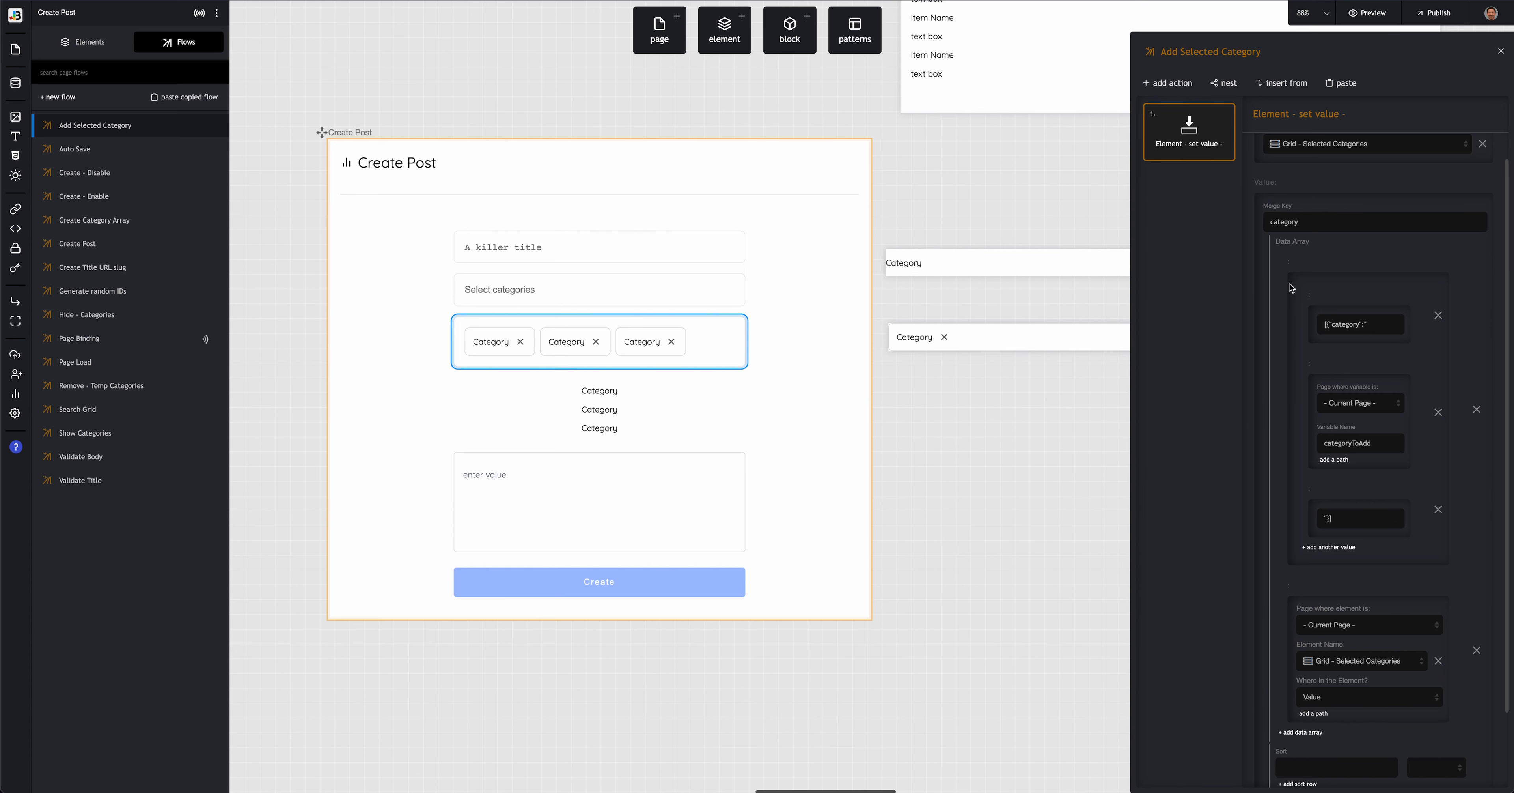
scroll(1271, 653, down, 2)
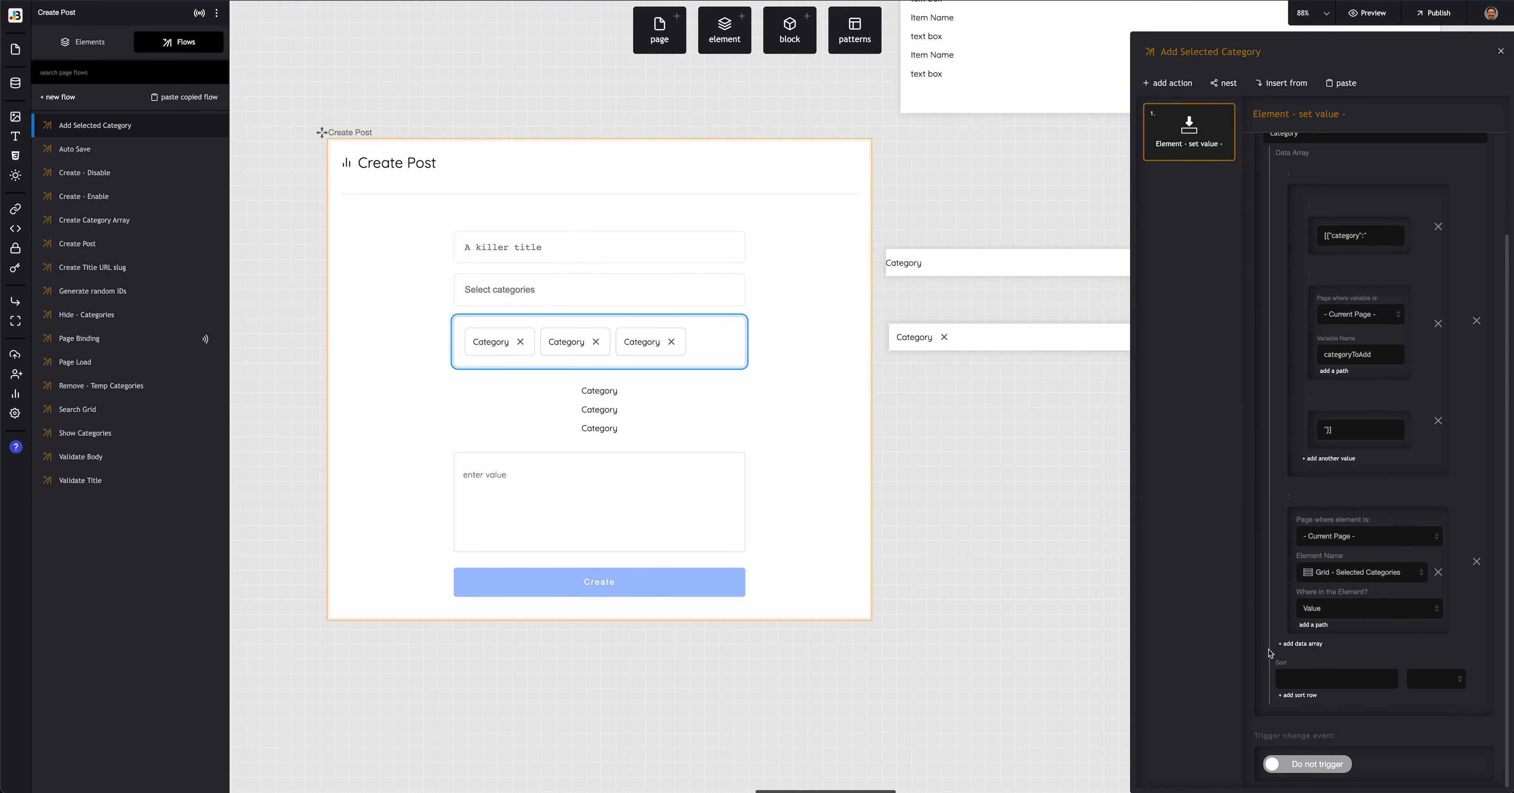
scroll(1271, 652, up, 3)
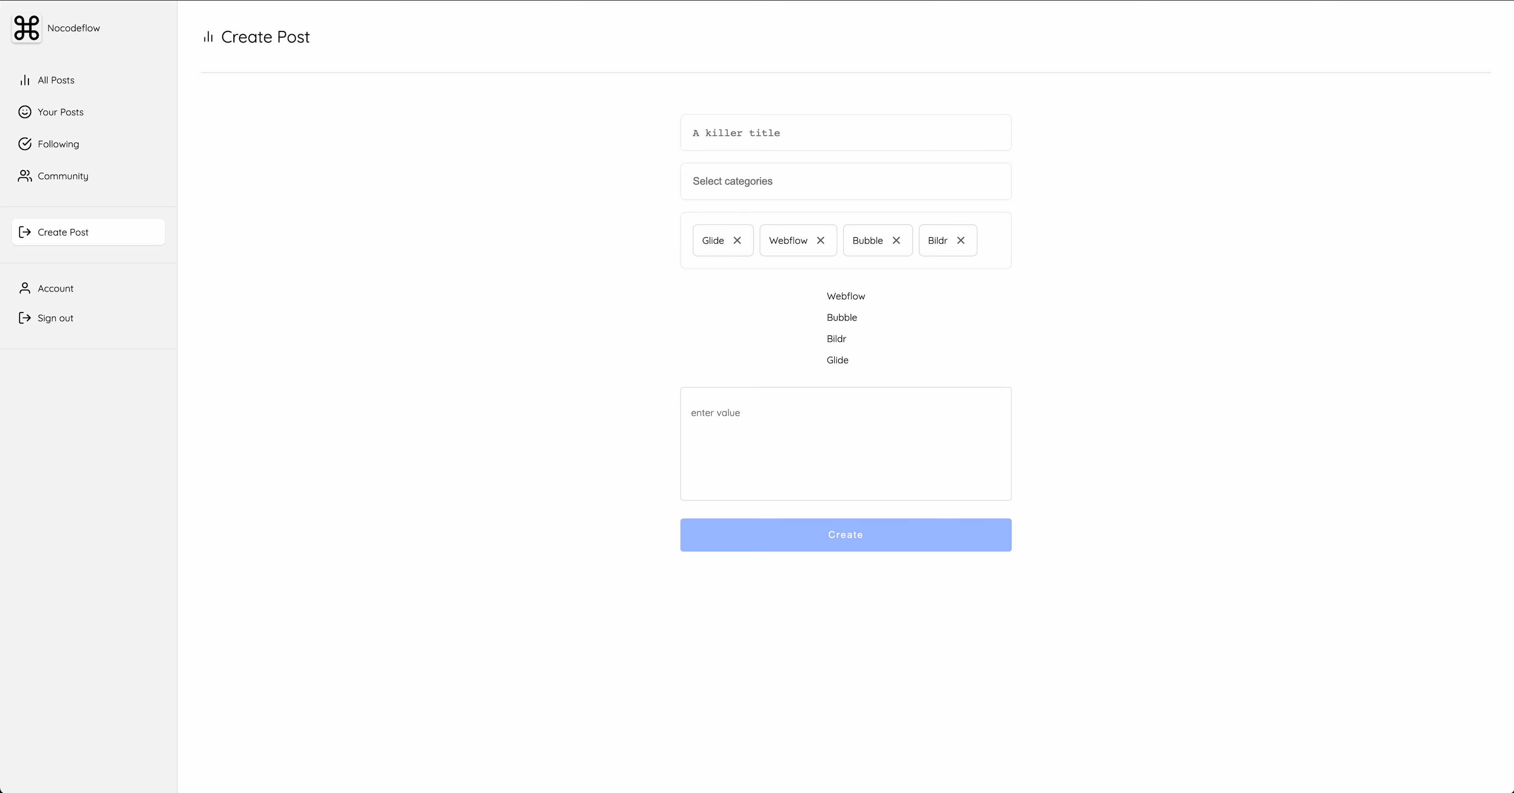
Step: Test chip removal in the running Create Post page by removing Webflow and Bubble, re-adding Bubble, and clearing every chip
click(820, 241)
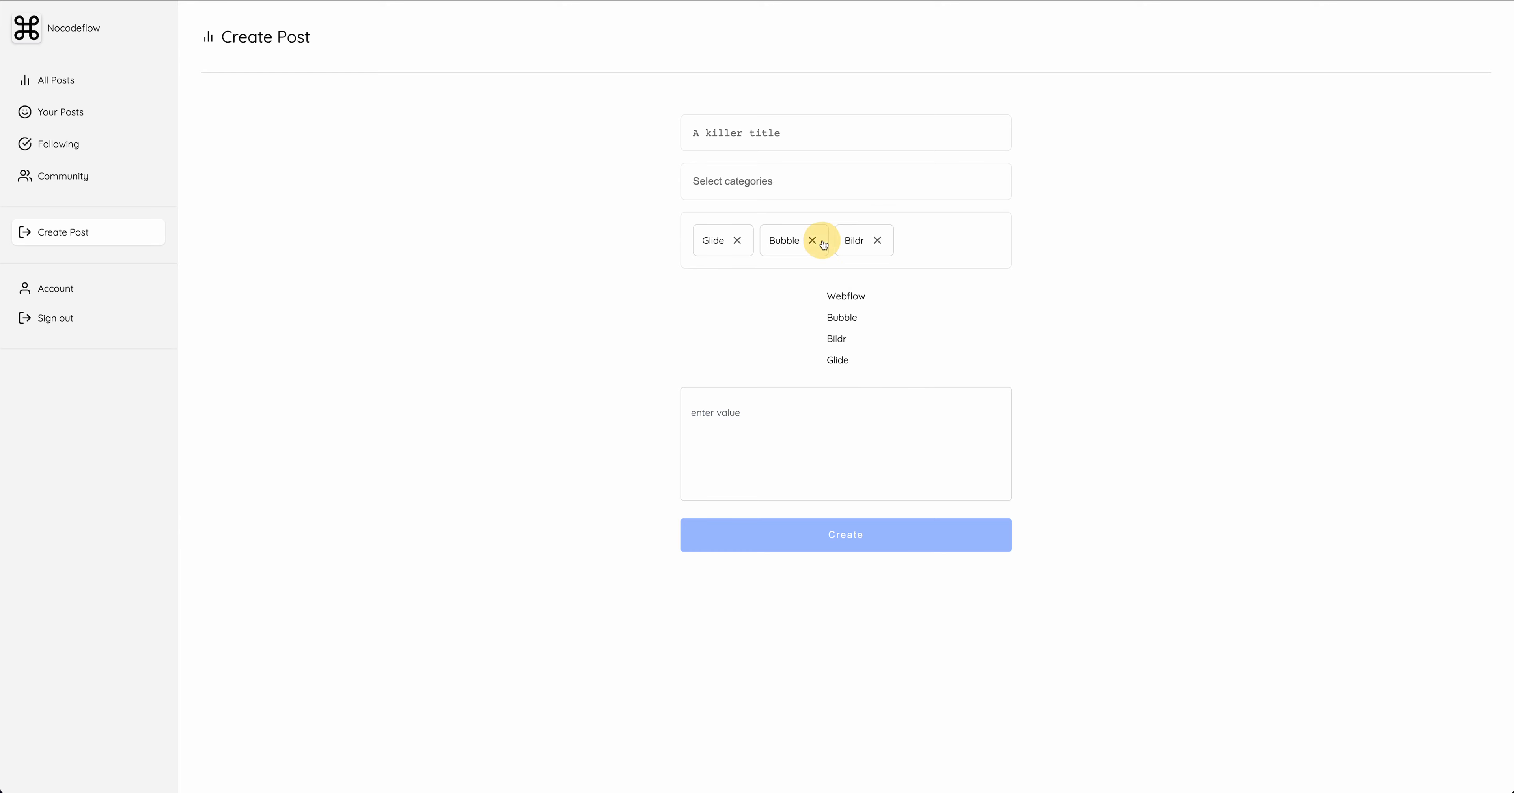
click(812, 240)
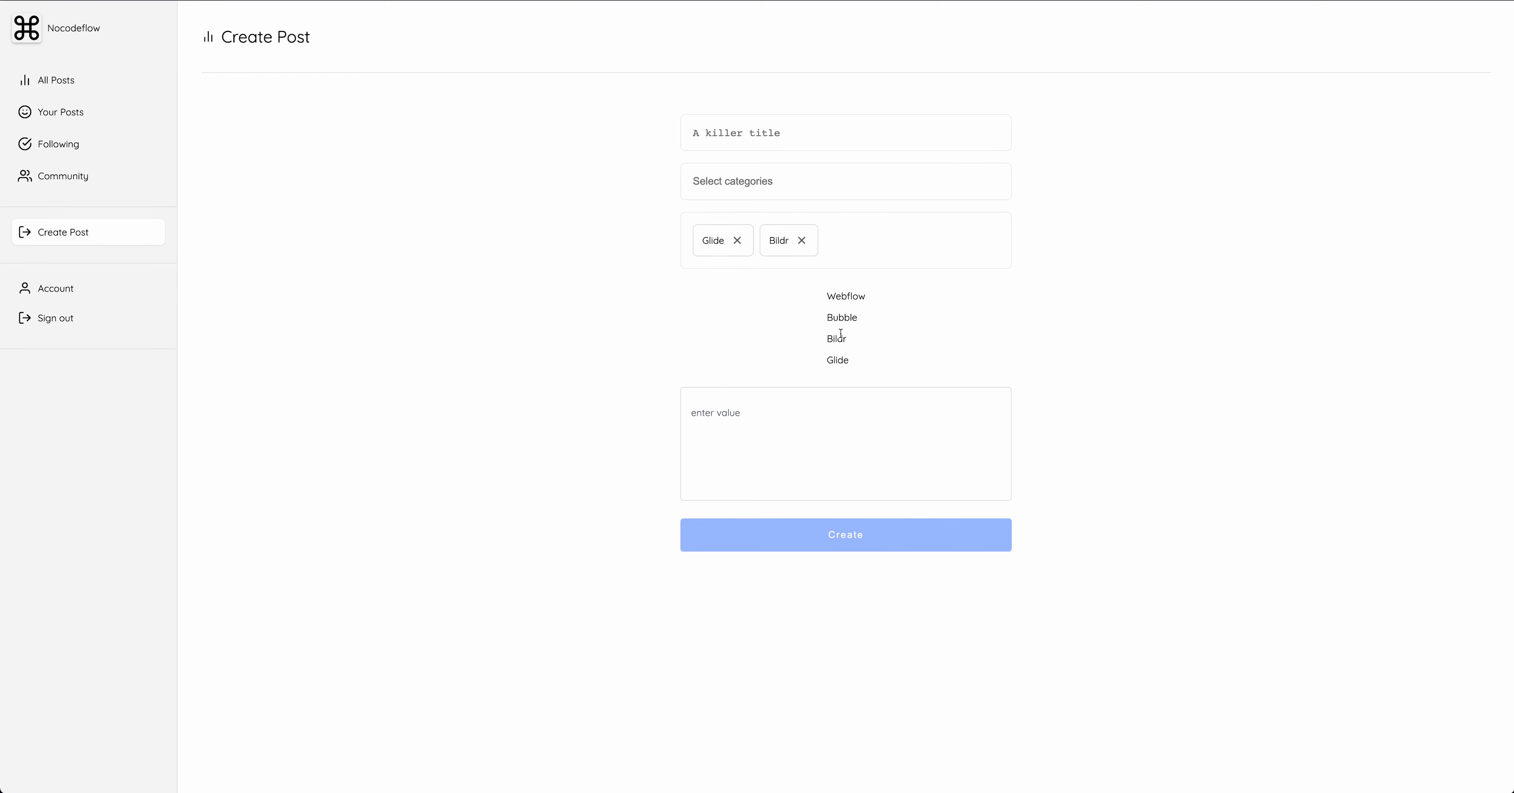
click(843, 318)
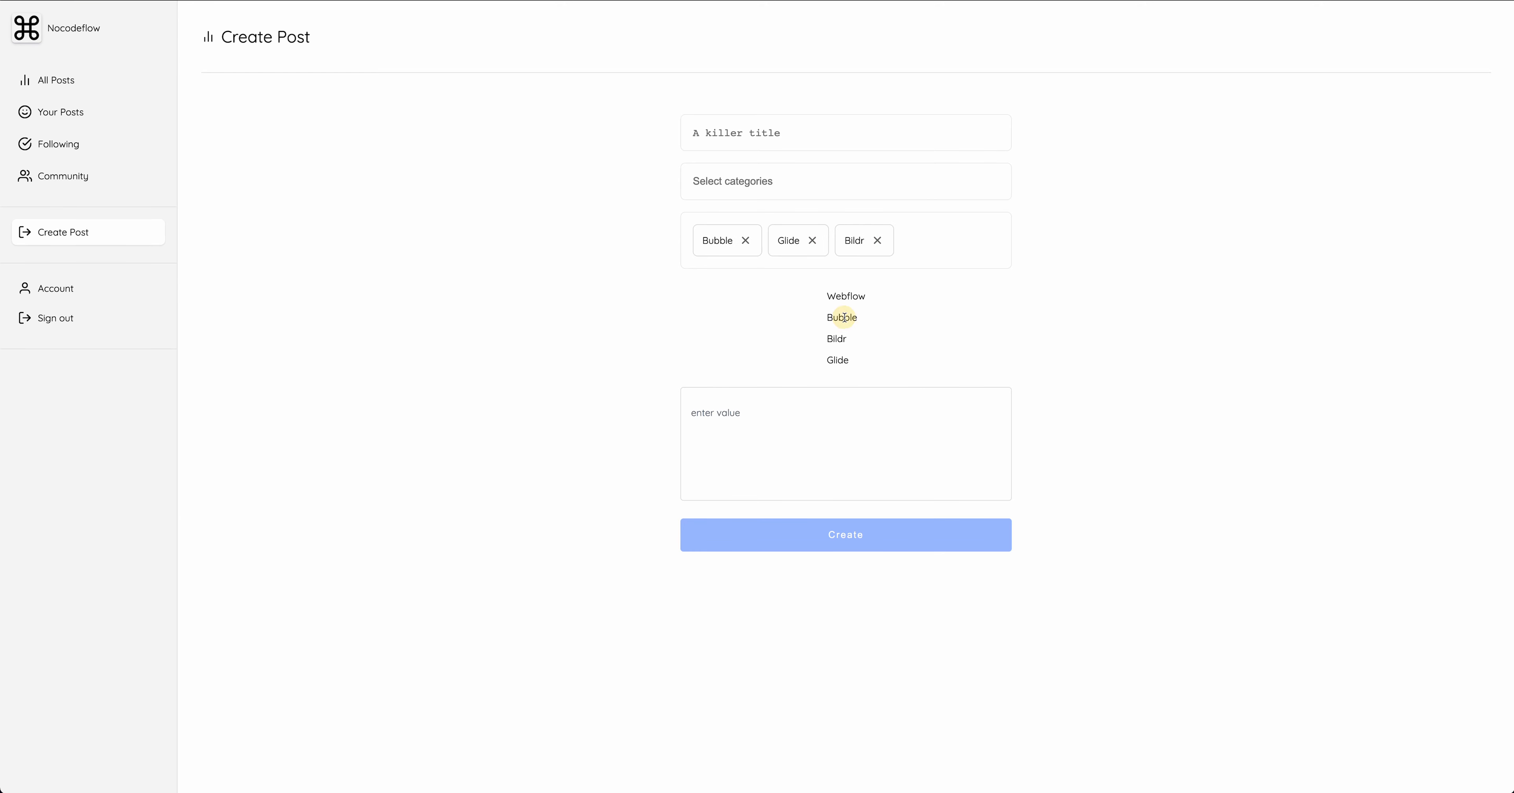
click(748, 241)
click(738, 241)
click(741, 241)
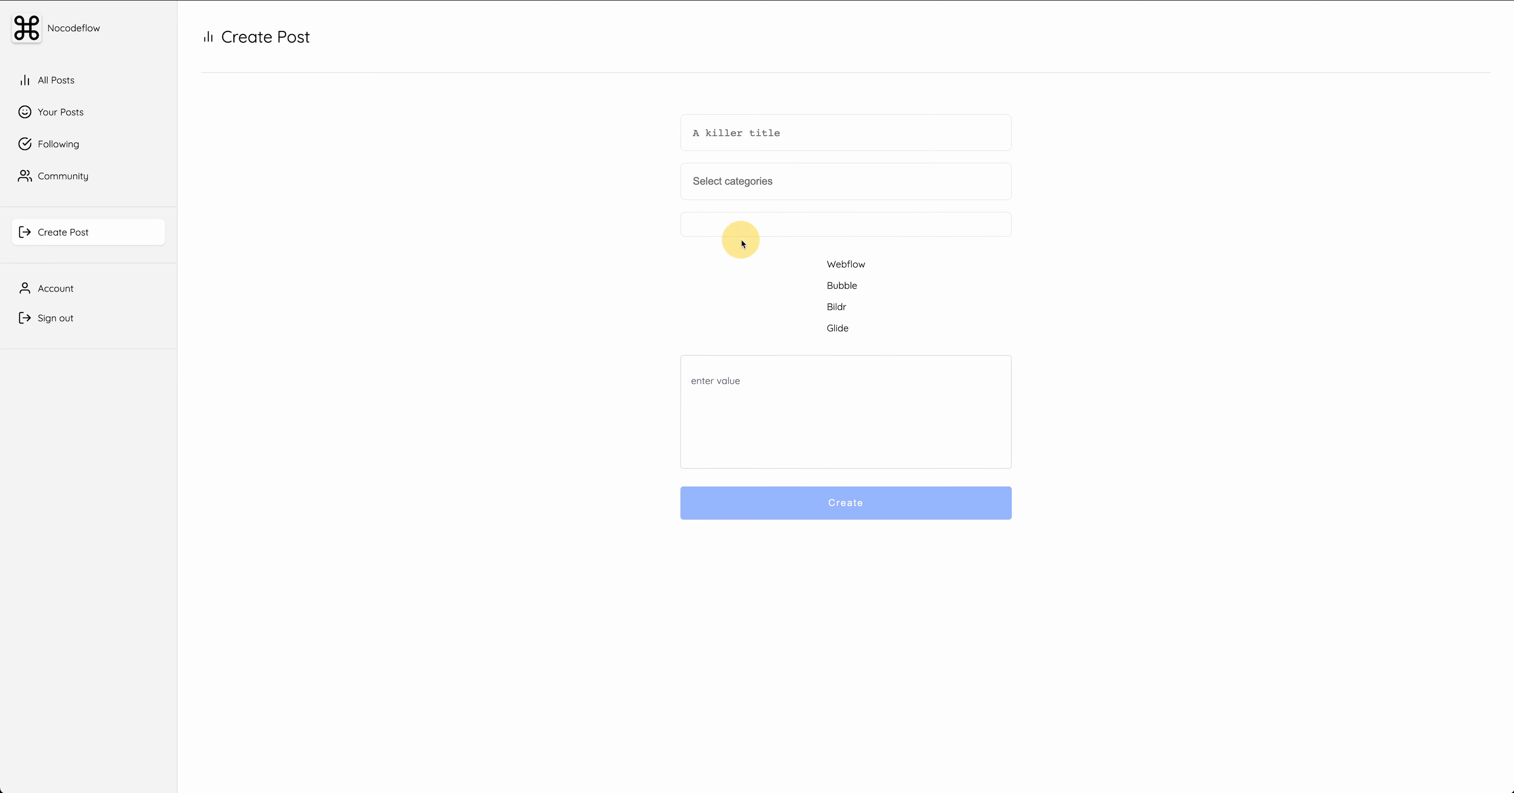
Step: Select the categories Bildr, Bubble and Webflow, then swap the Bubble chip for Glide
click(839, 306)
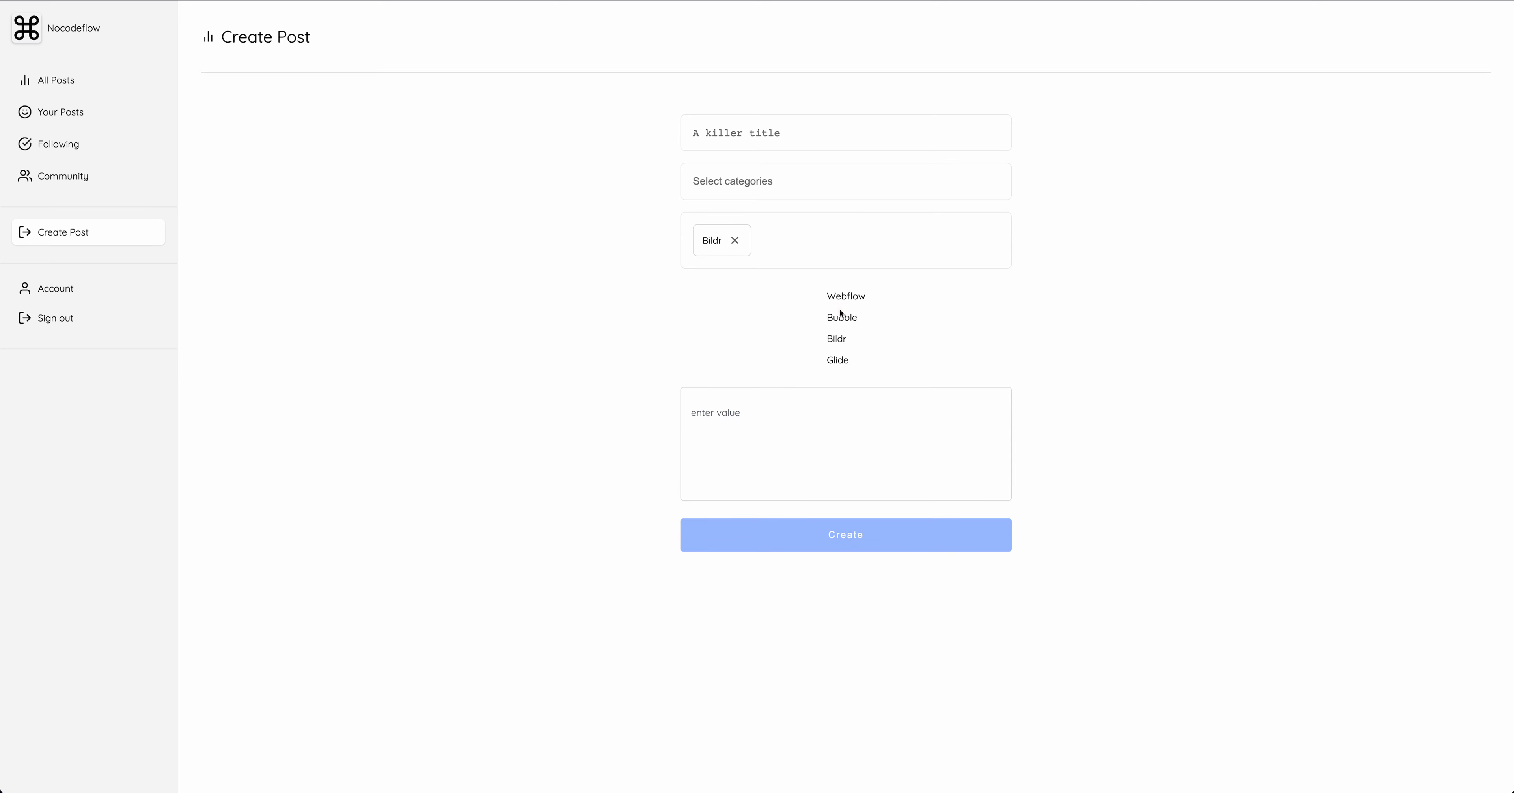
click(840, 317)
click(842, 297)
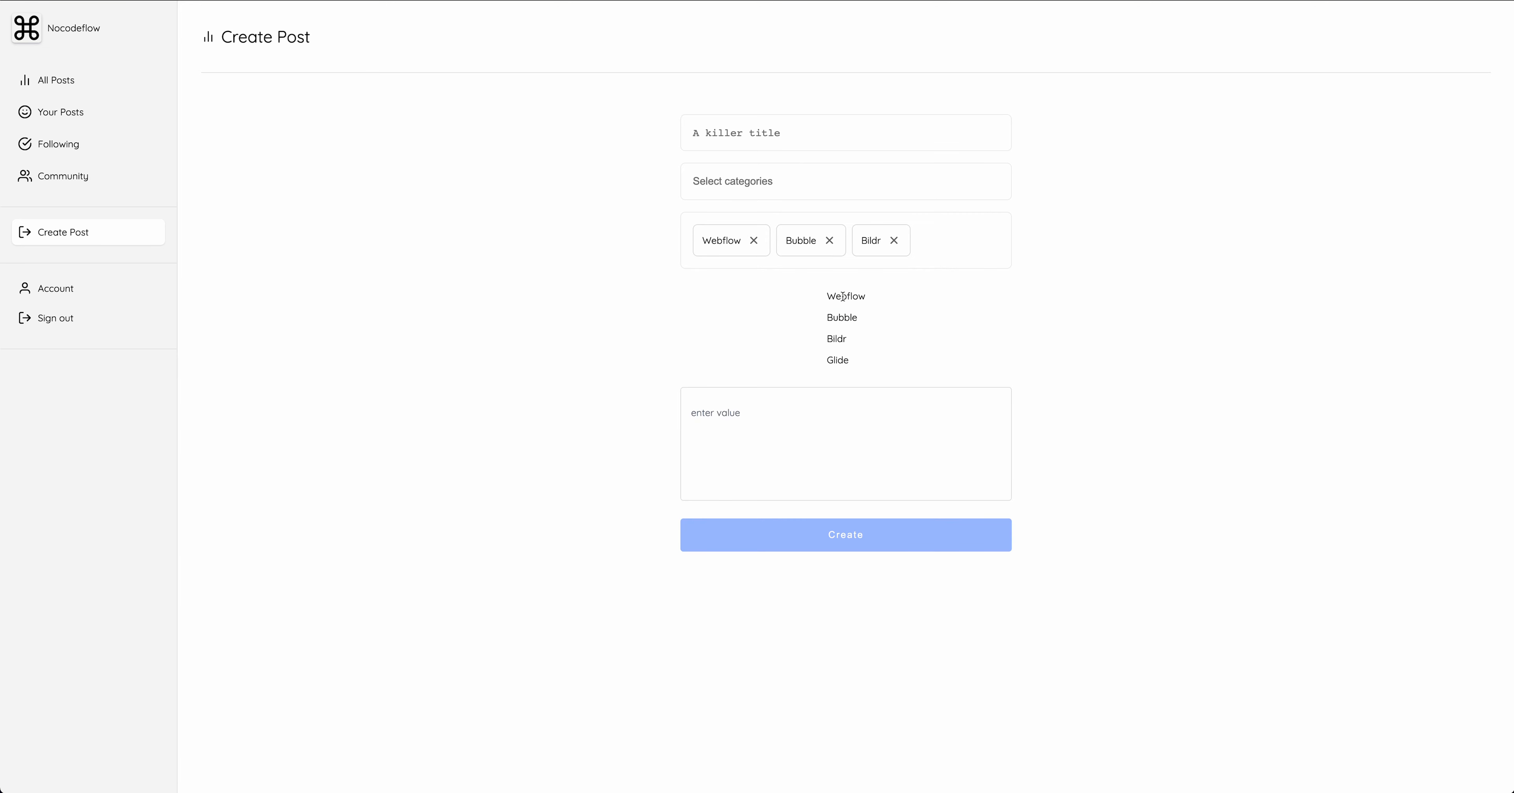
click(829, 241)
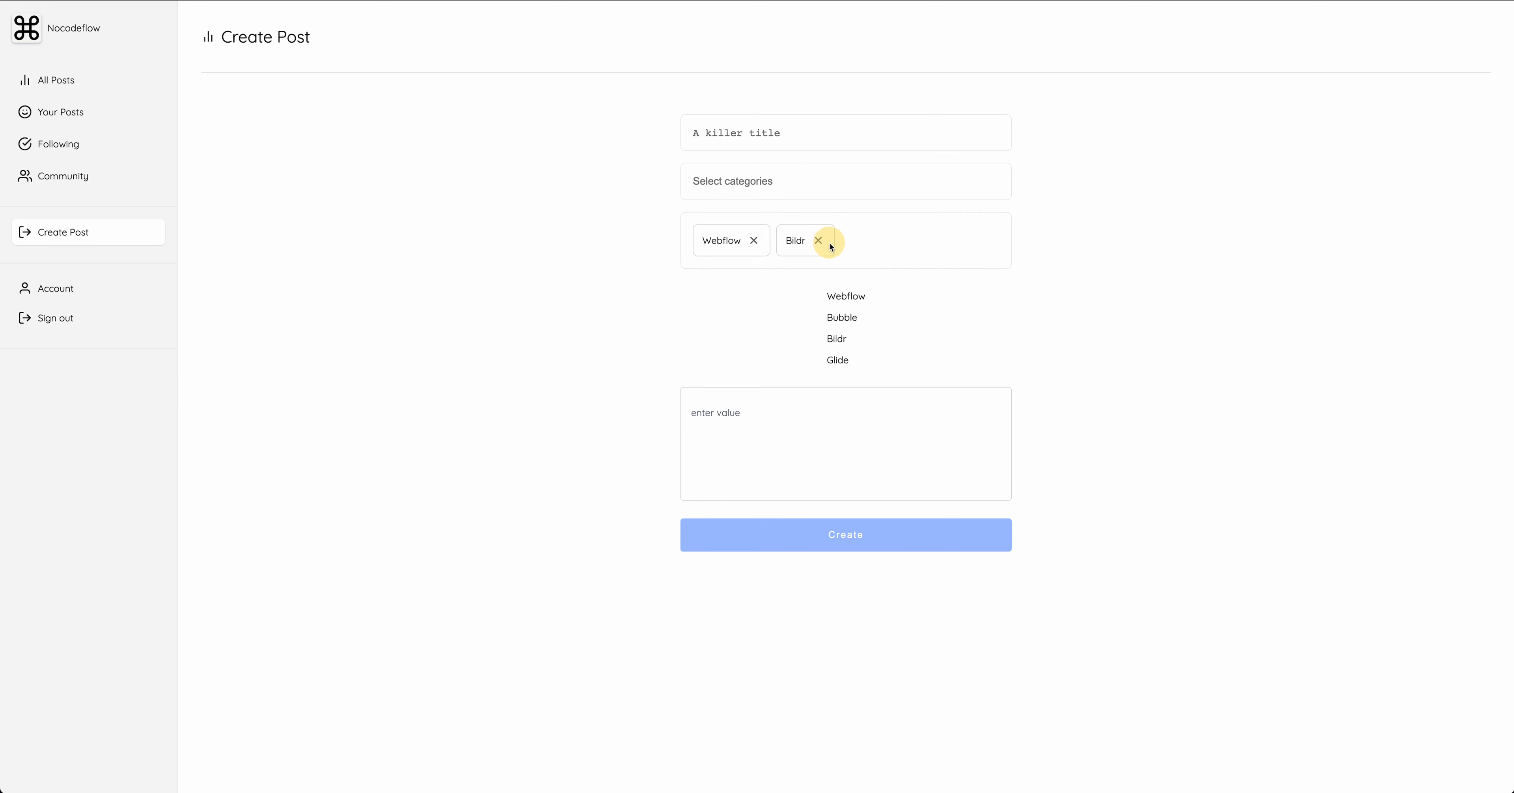
click(838, 357)
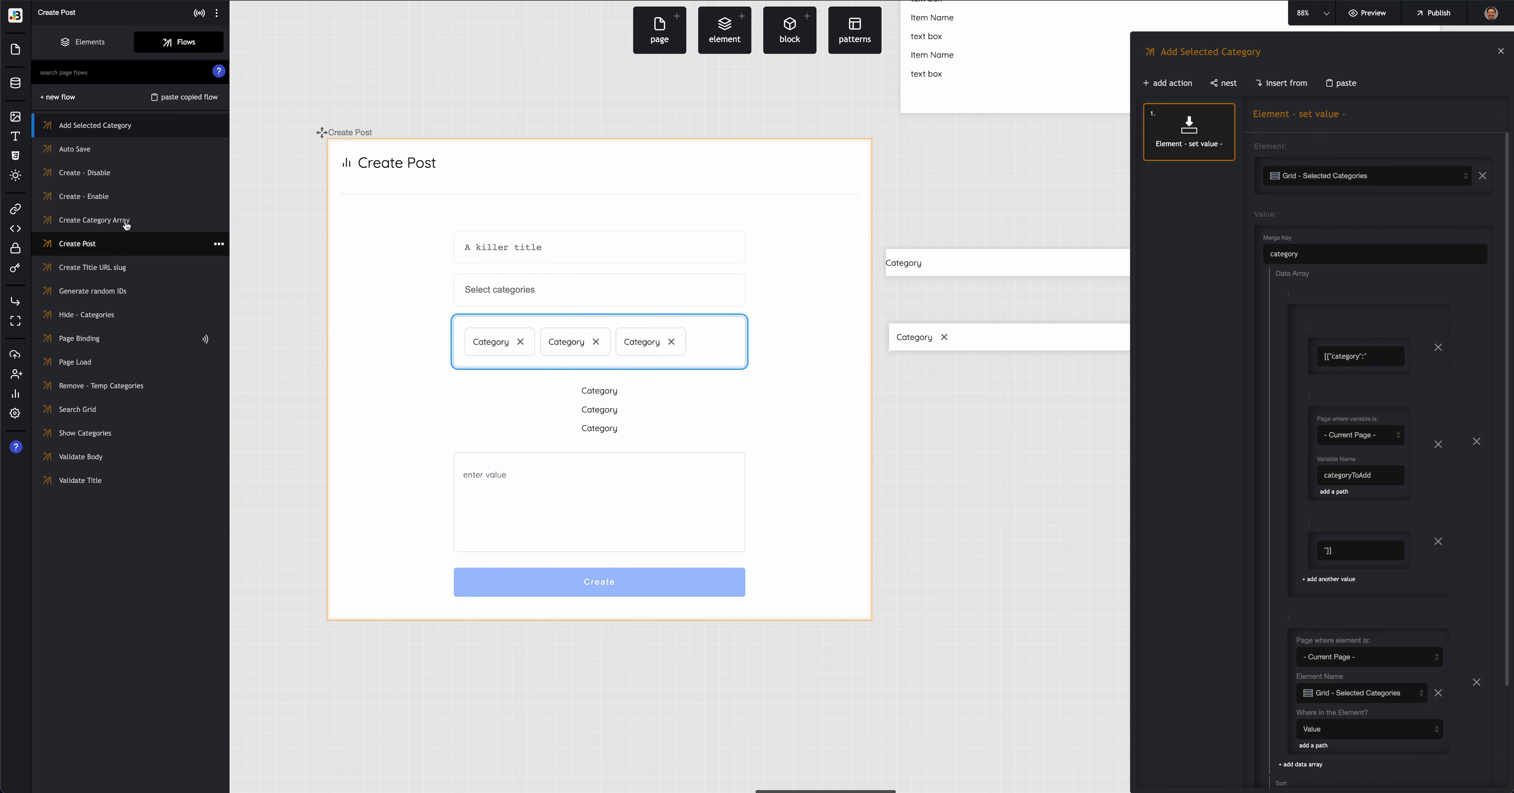
Step: In the Create Post flow's Data - update record action, replace the ID inside joinKeys with category in the categories value path
click(124, 244)
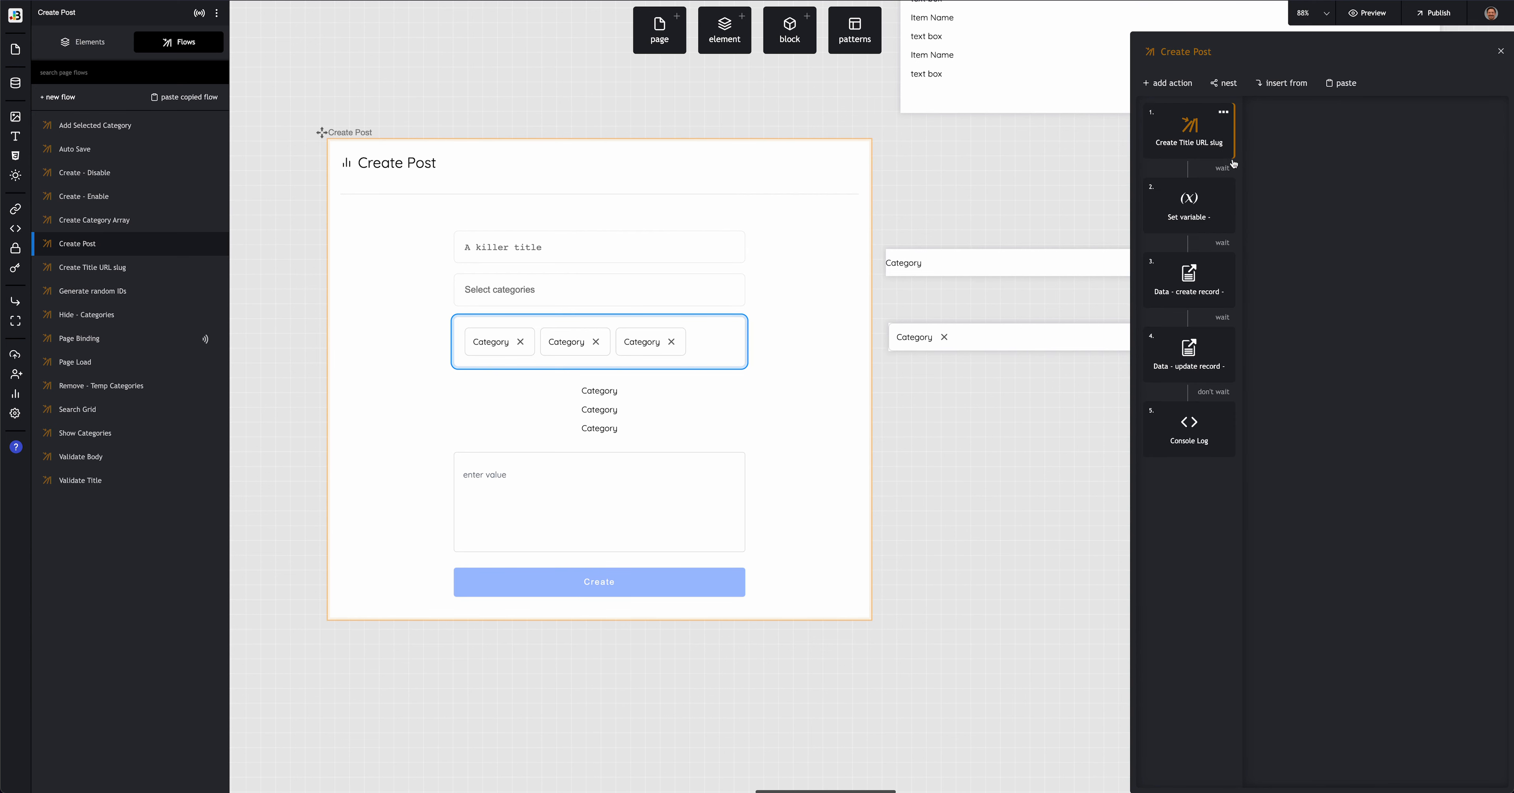
click(1184, 368)
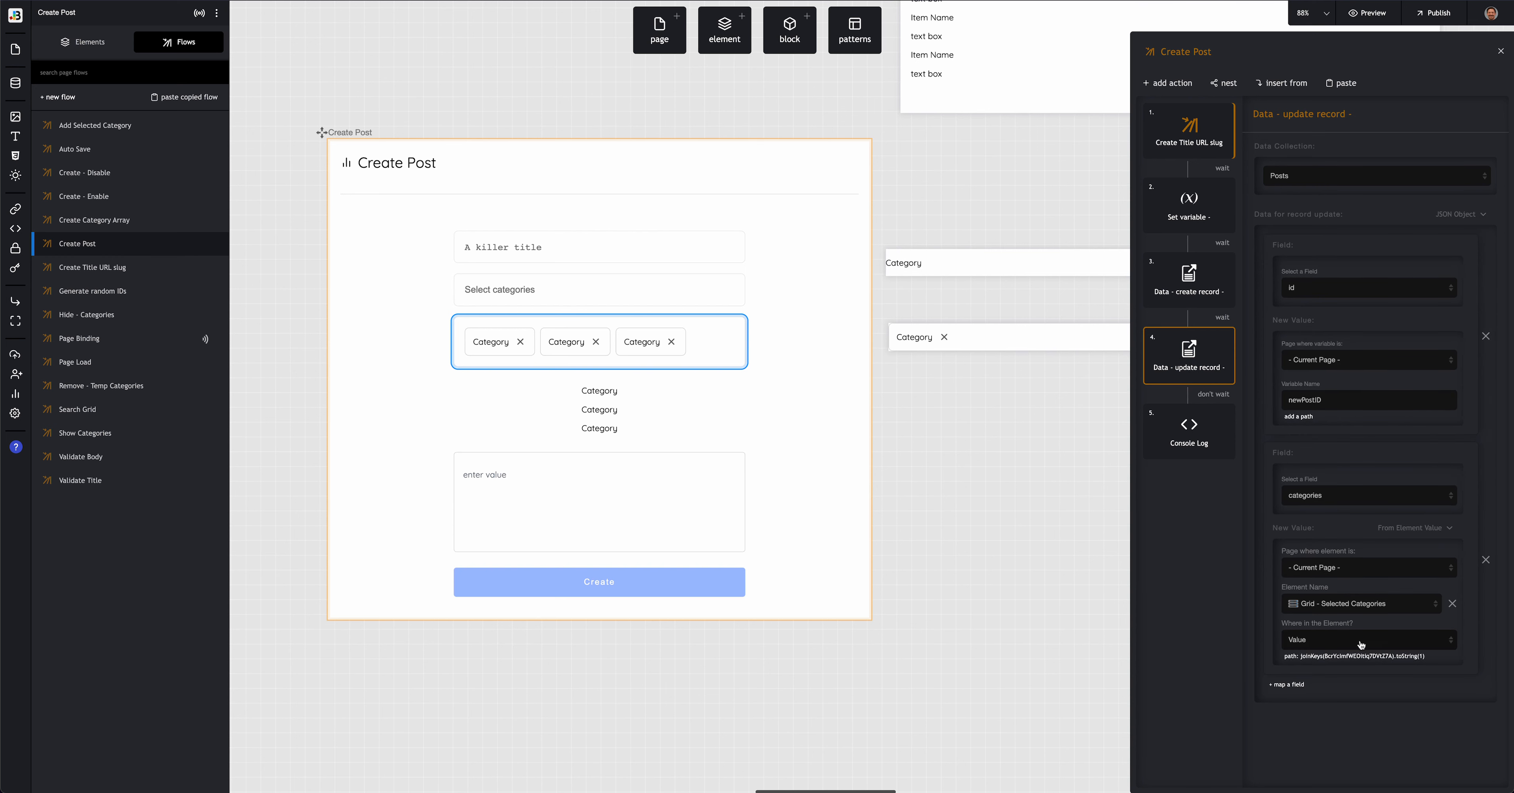
click(1354, 657)
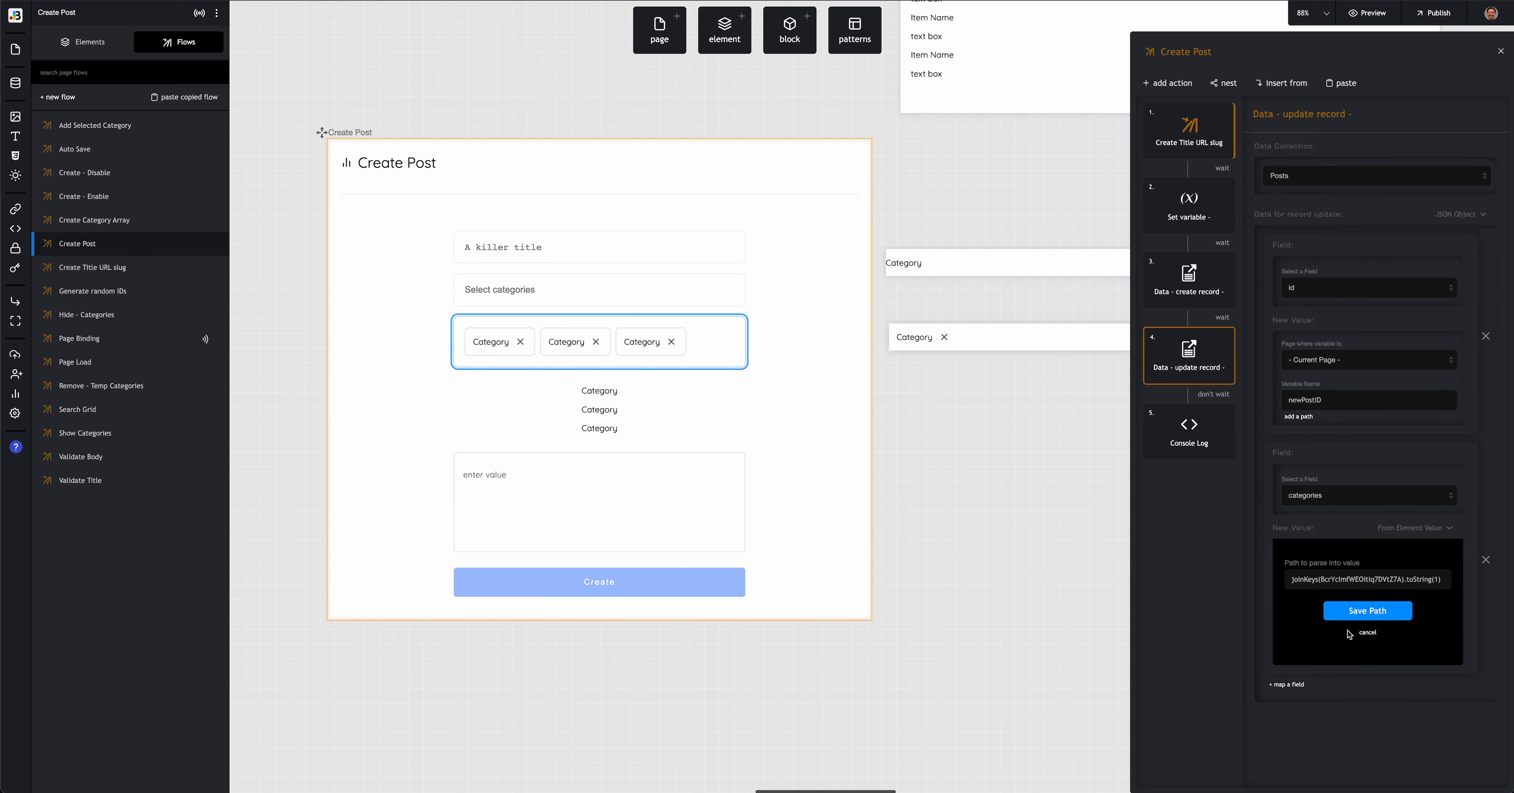
double_click(1339, 581)
text(category)
click(1355, 613)
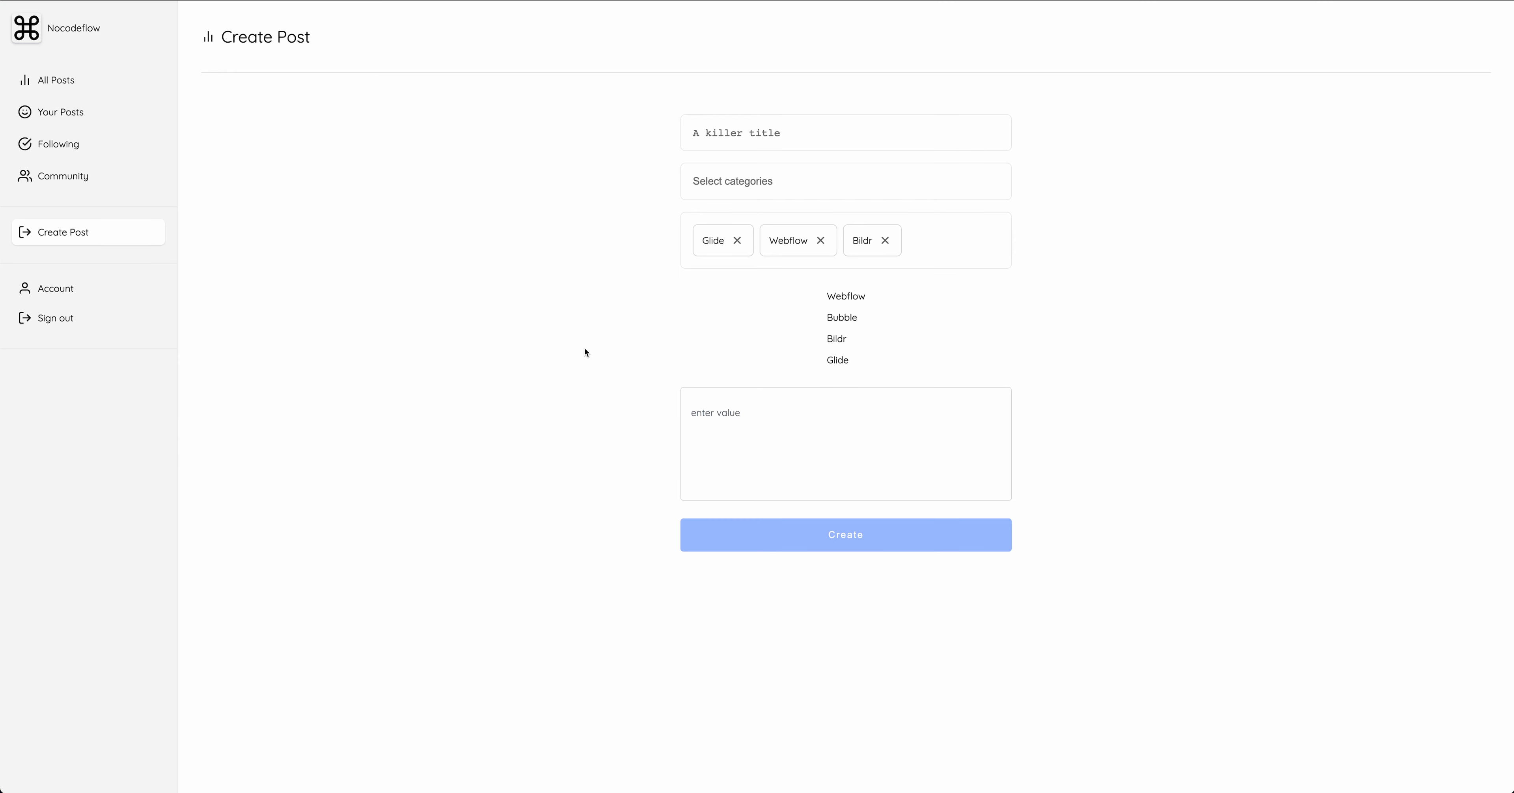
Step: Enter test as the title of the new post on the running Create Post page
click(583, 350)
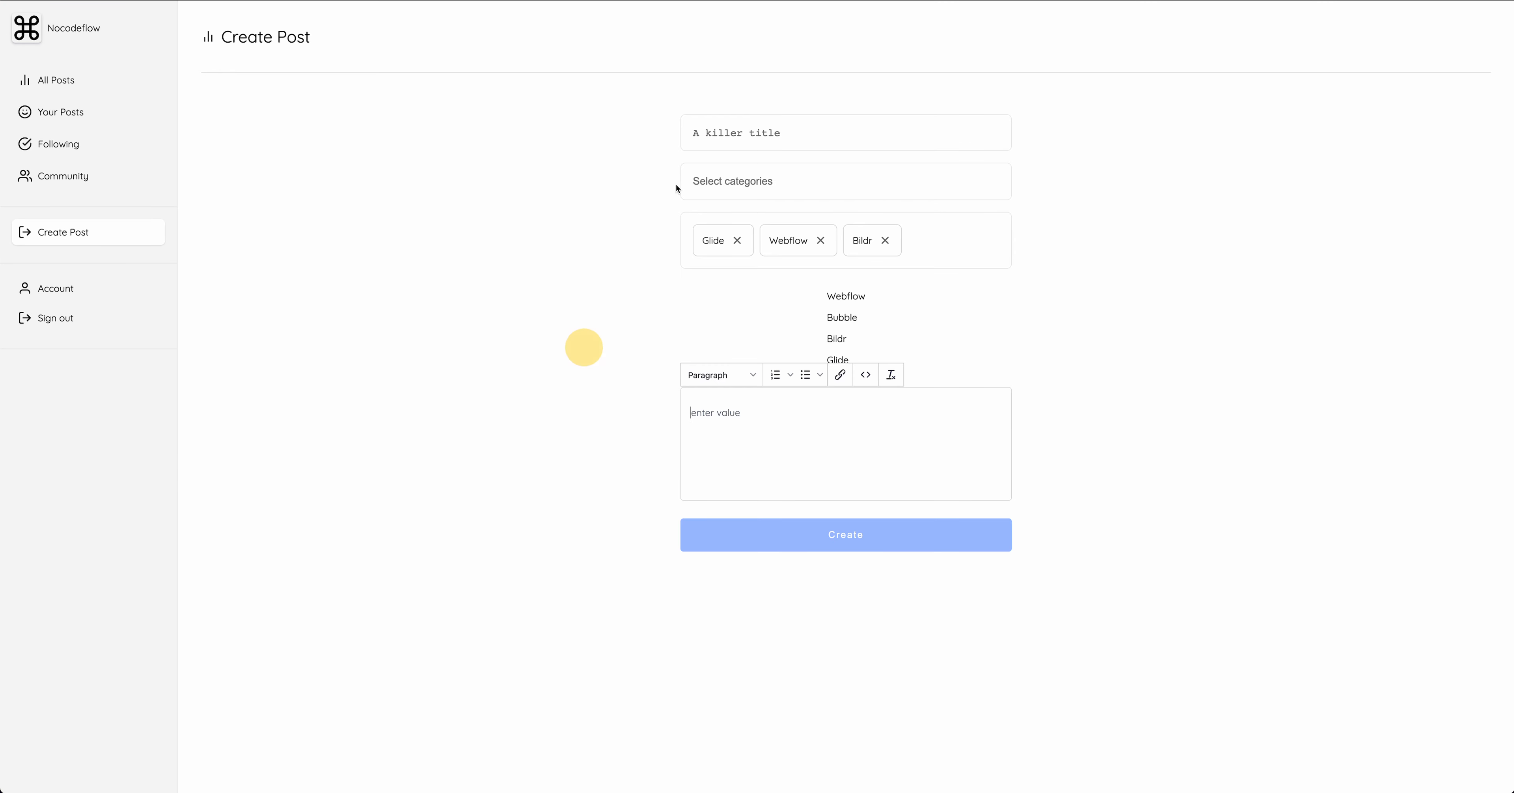
click(735, 121)
text(test)
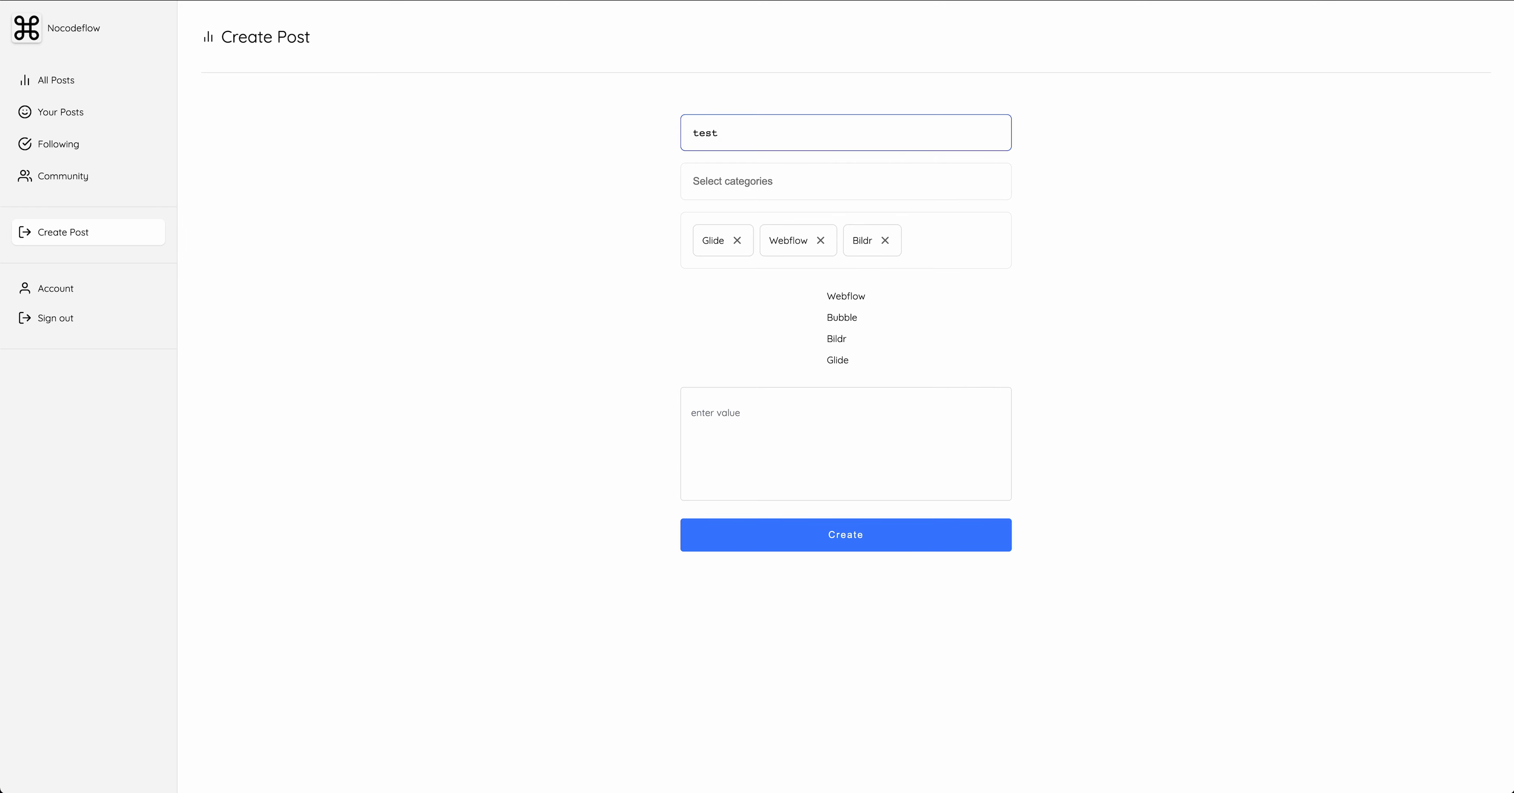
Step: Switch to the Bildr editor and delete the Search input, Select categories, from the Create Post page
key(ctrl+shift+Tab)
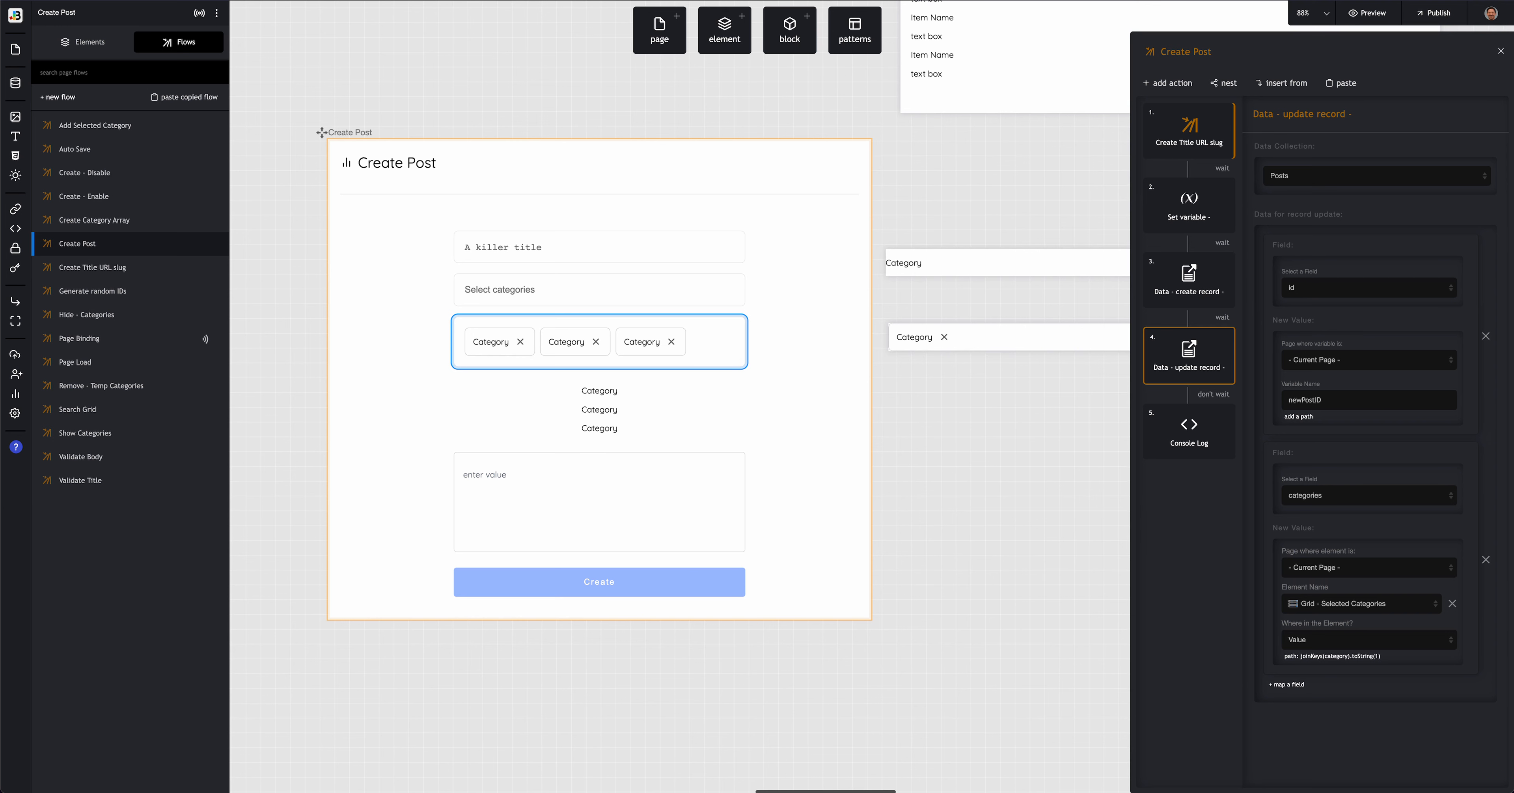
click(688, 289)
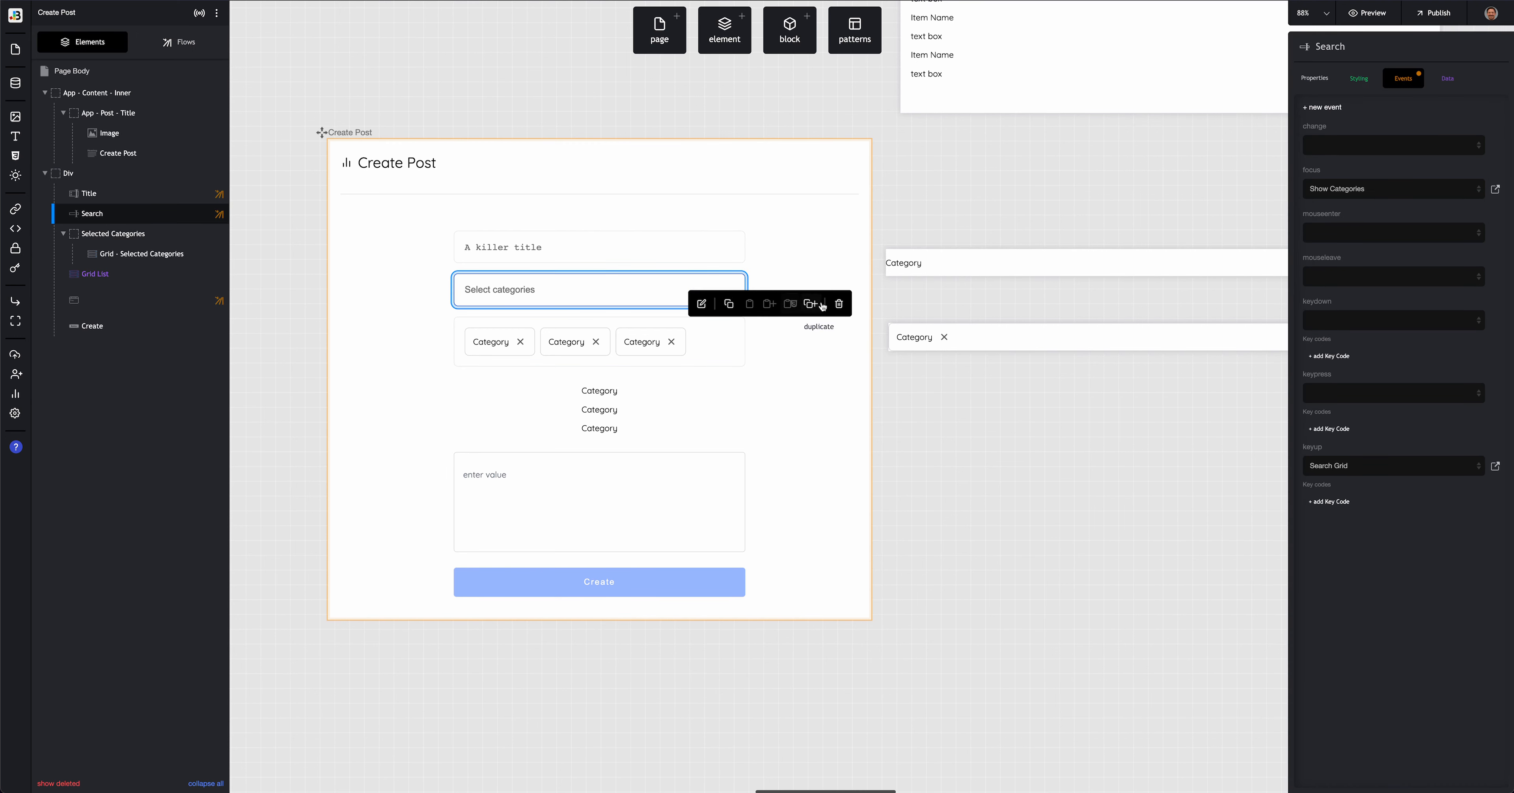
key(Delete)
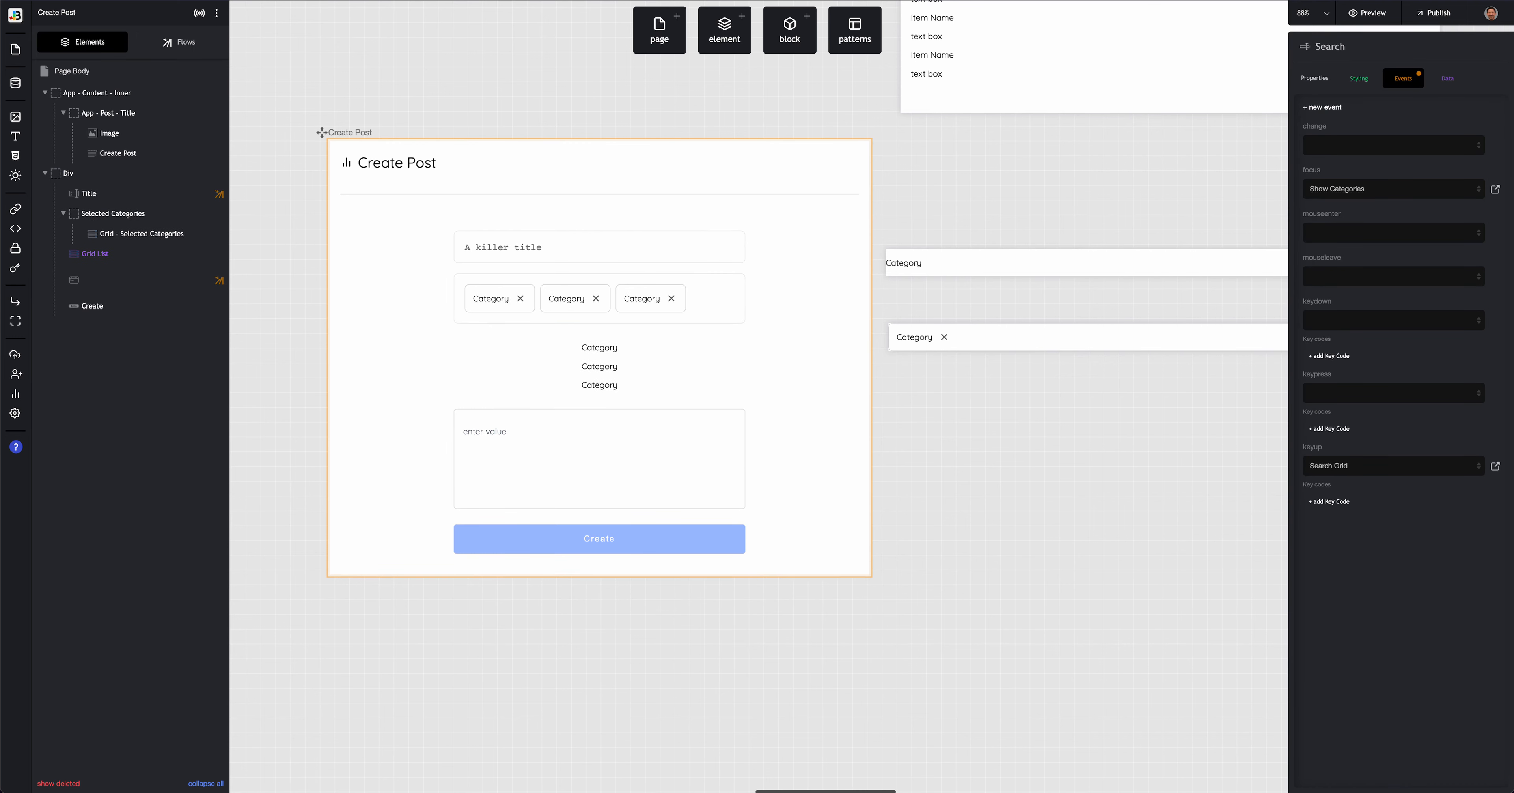
Step: Return to the running Create Post page and enter testing as the post body
key(ctrl+Tab)
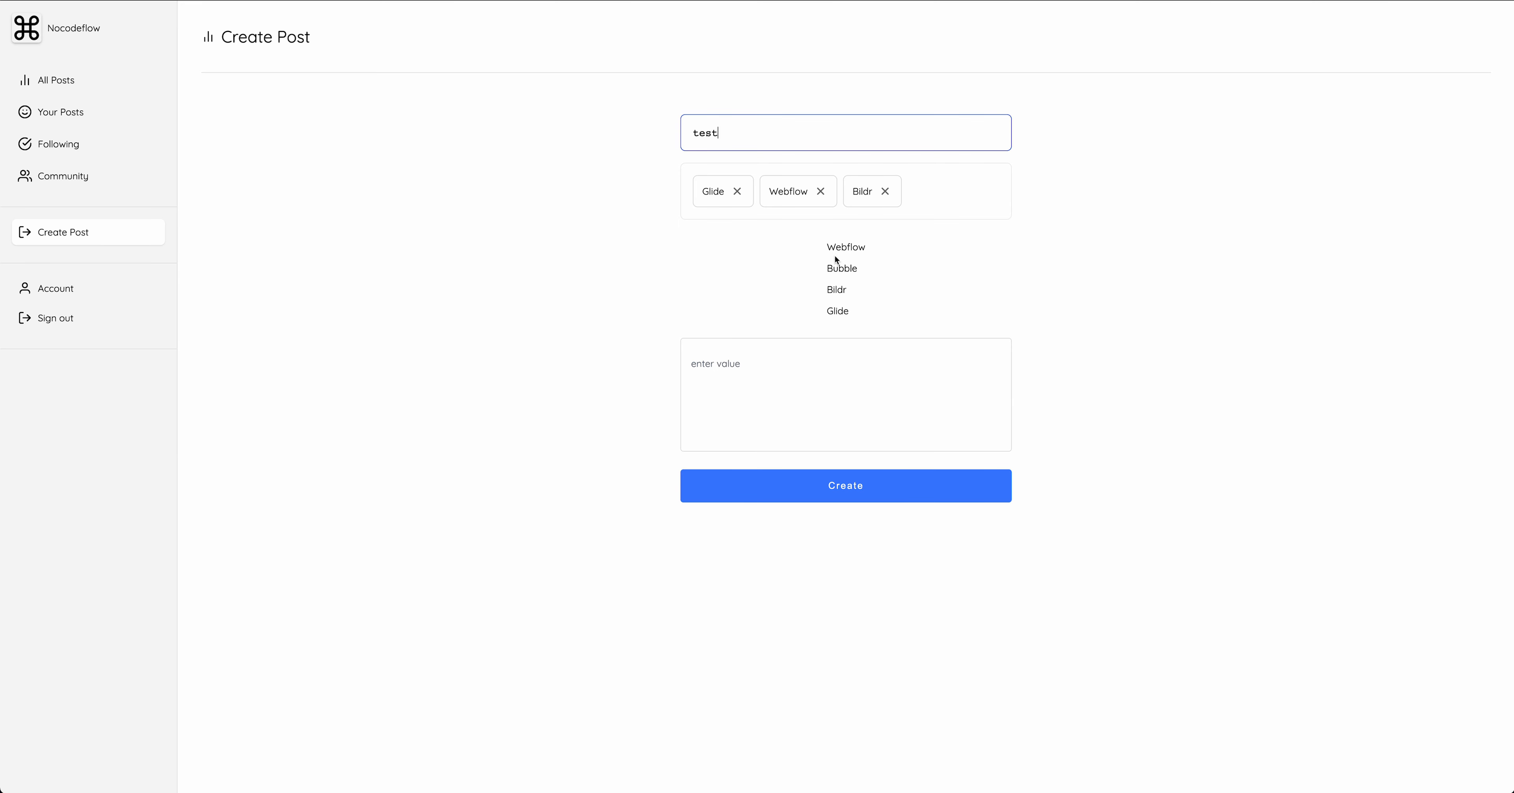
click(725, 368)
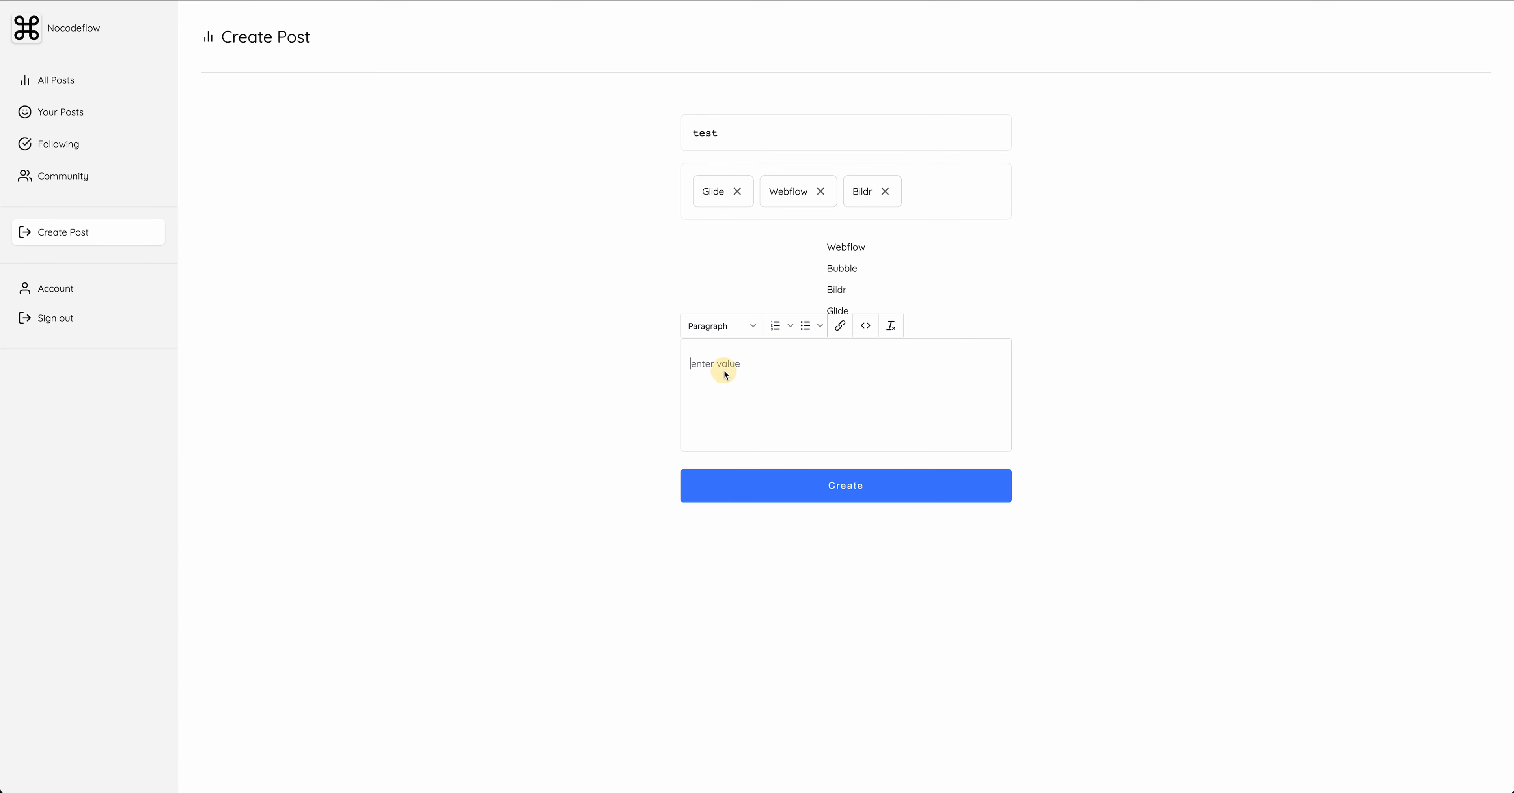
text(testing)
click(478, 522)
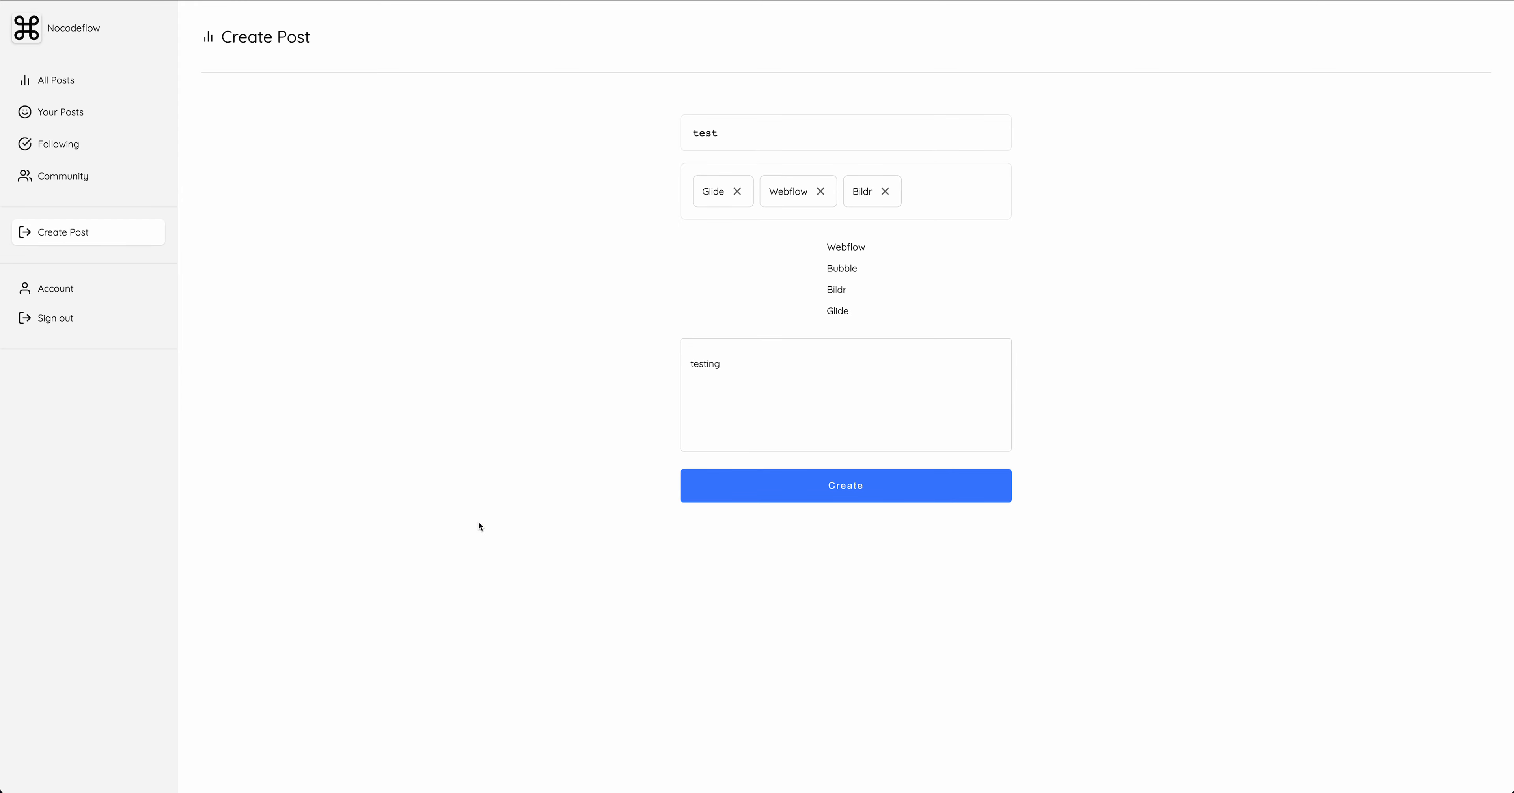
Step: Open the browser developer tools, create the test post, and show its network requests
key(super+alt+i)
scroll(632, 209, down, 4)
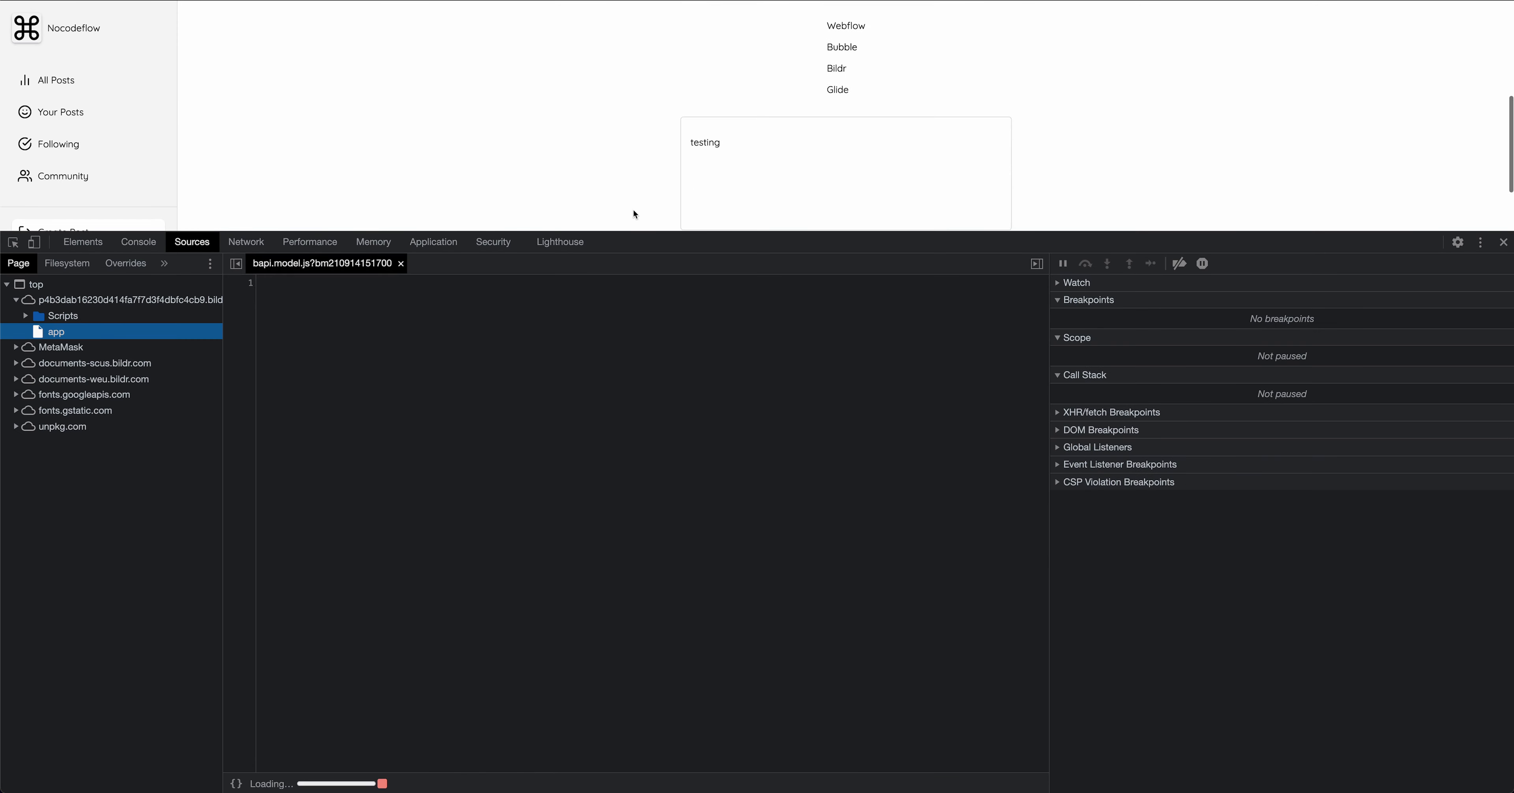
scroll(633, 210, down, 3)
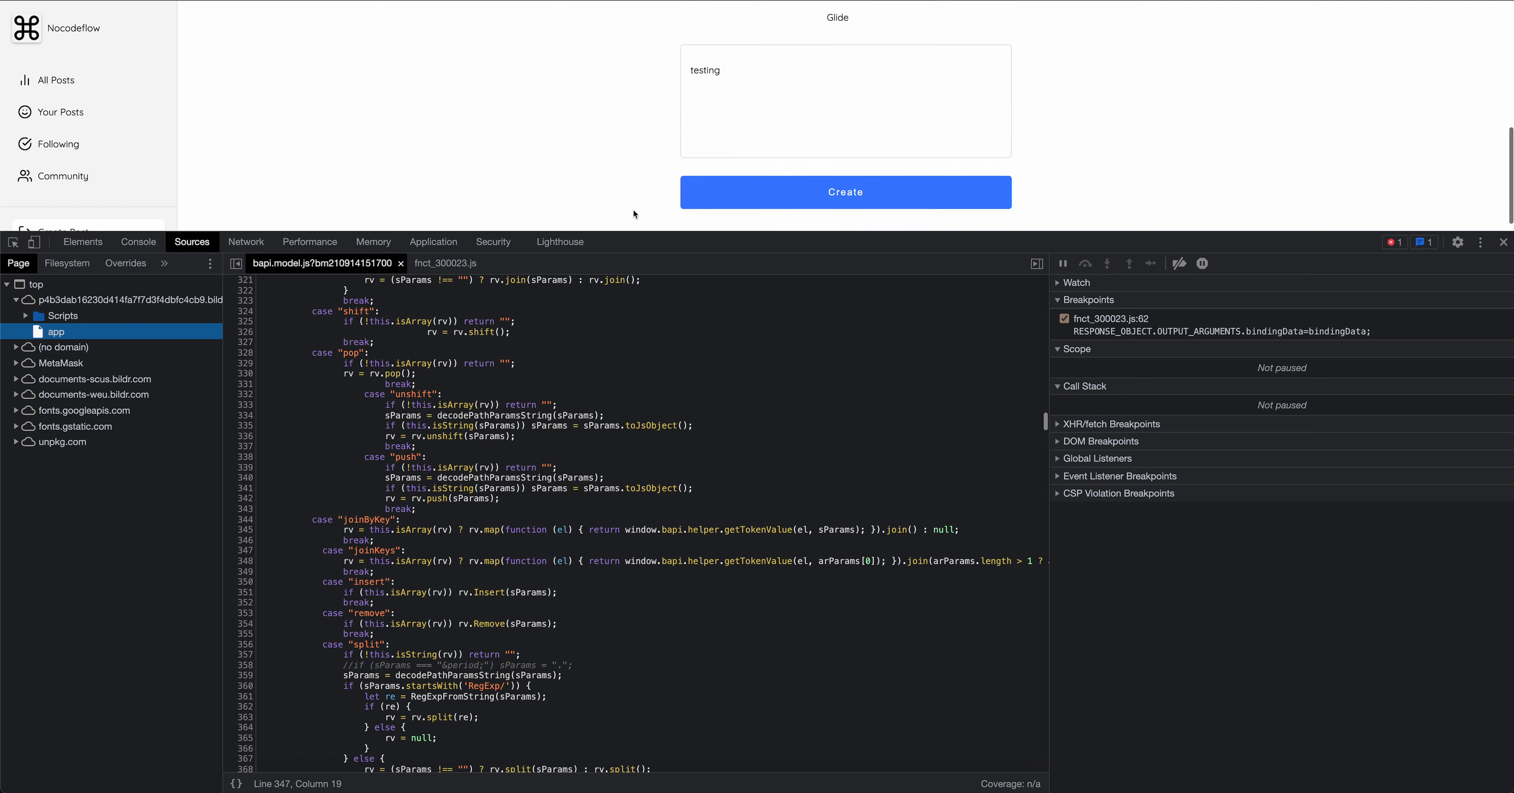
click(744, 192)
click(246, 241)
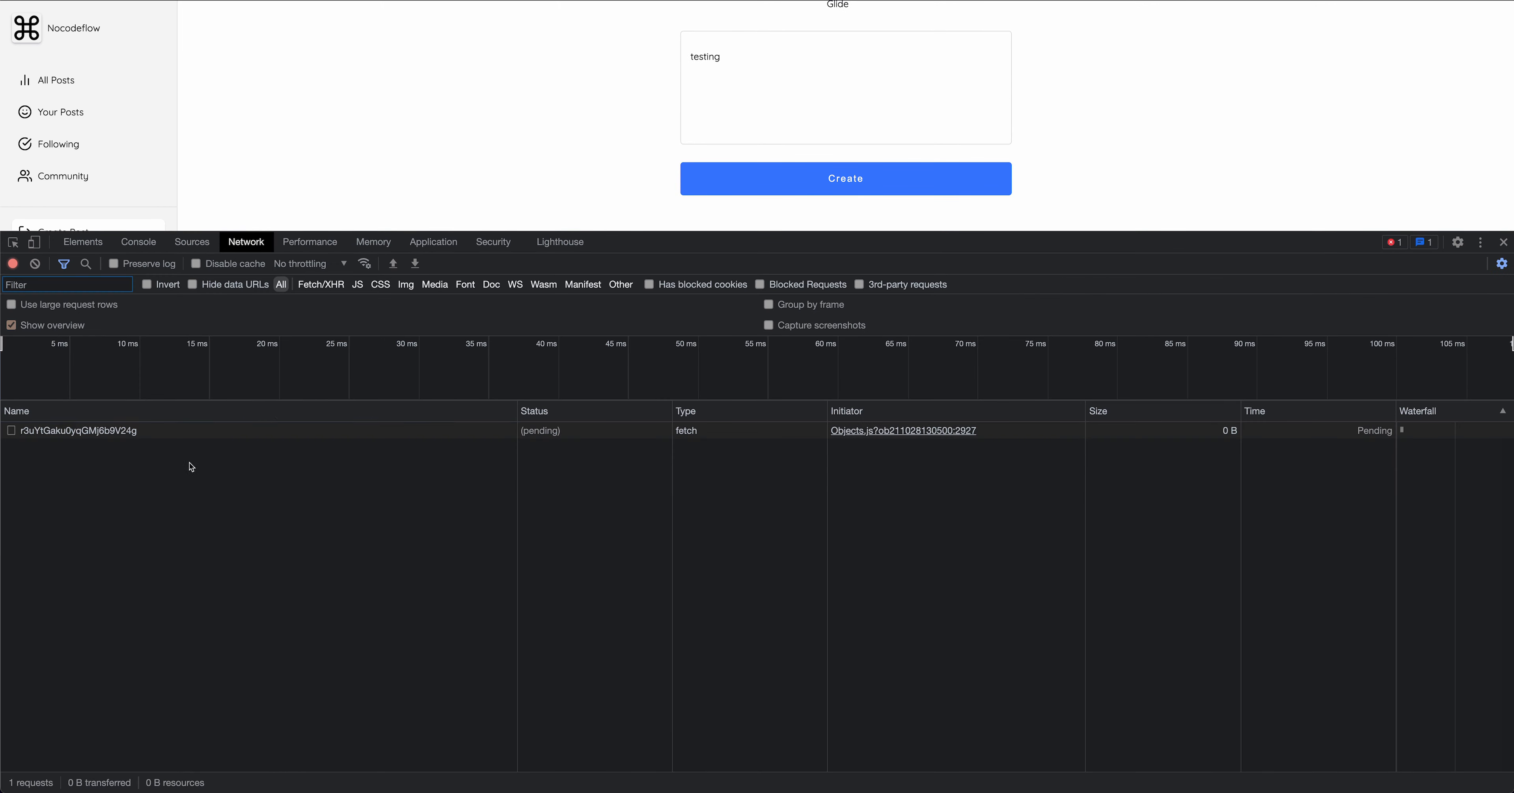
Step: Inspect the second request's response by expanding obj, recs and the first record to find the saved categories value
click(182, 432)
click(182, 448)
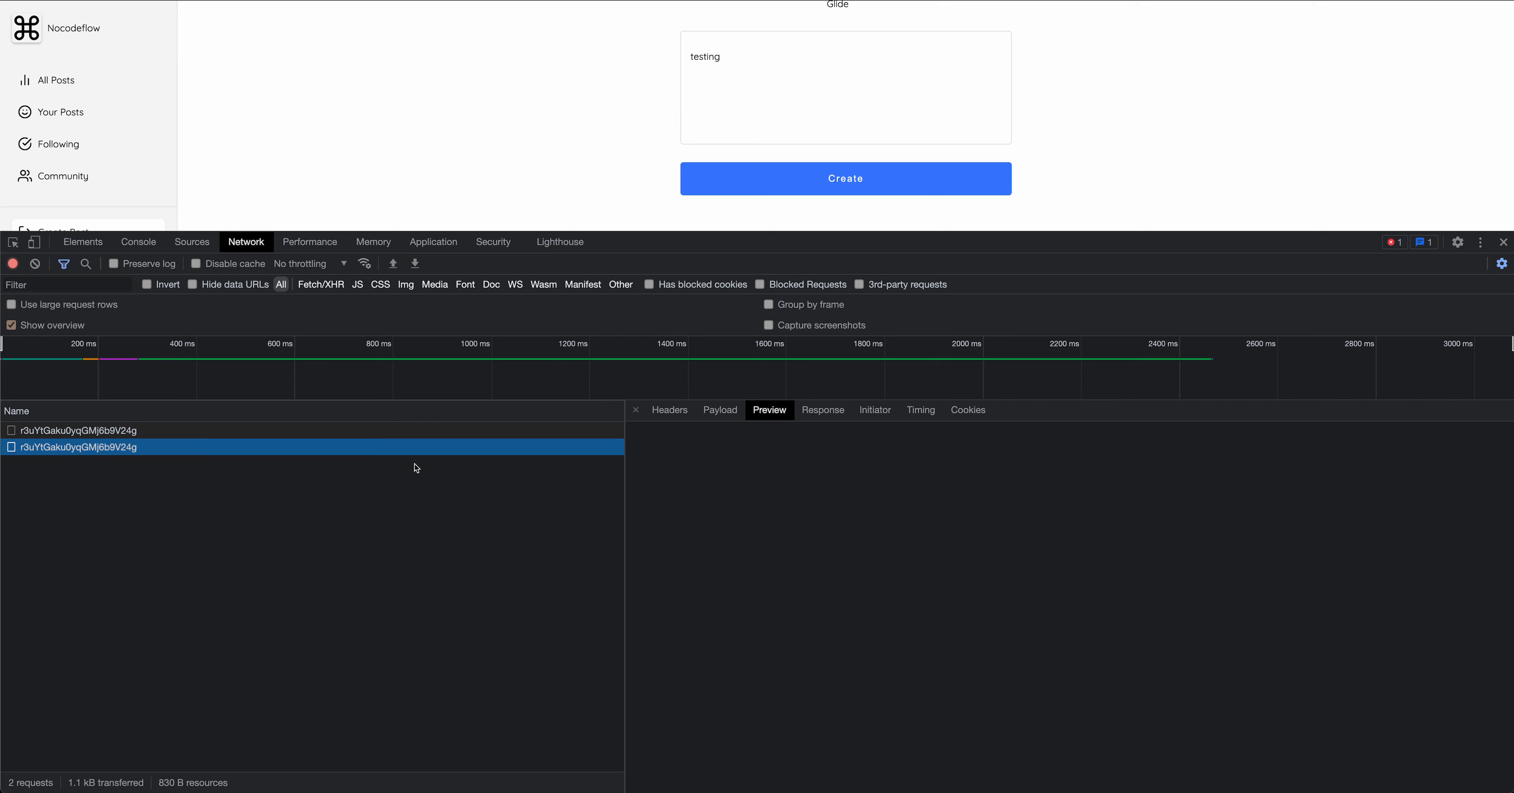
click(713, 506)
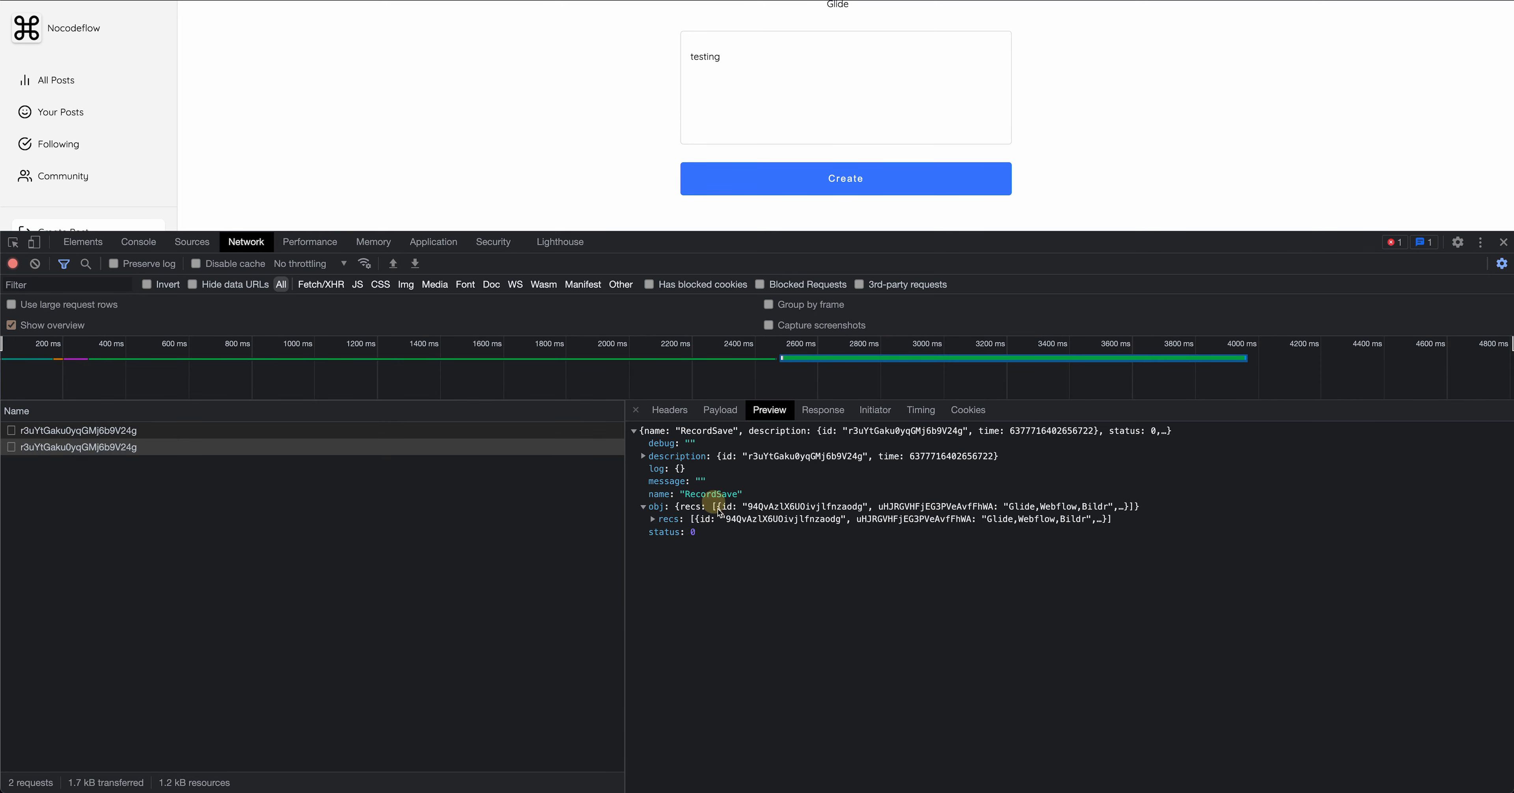
click(722, 519)
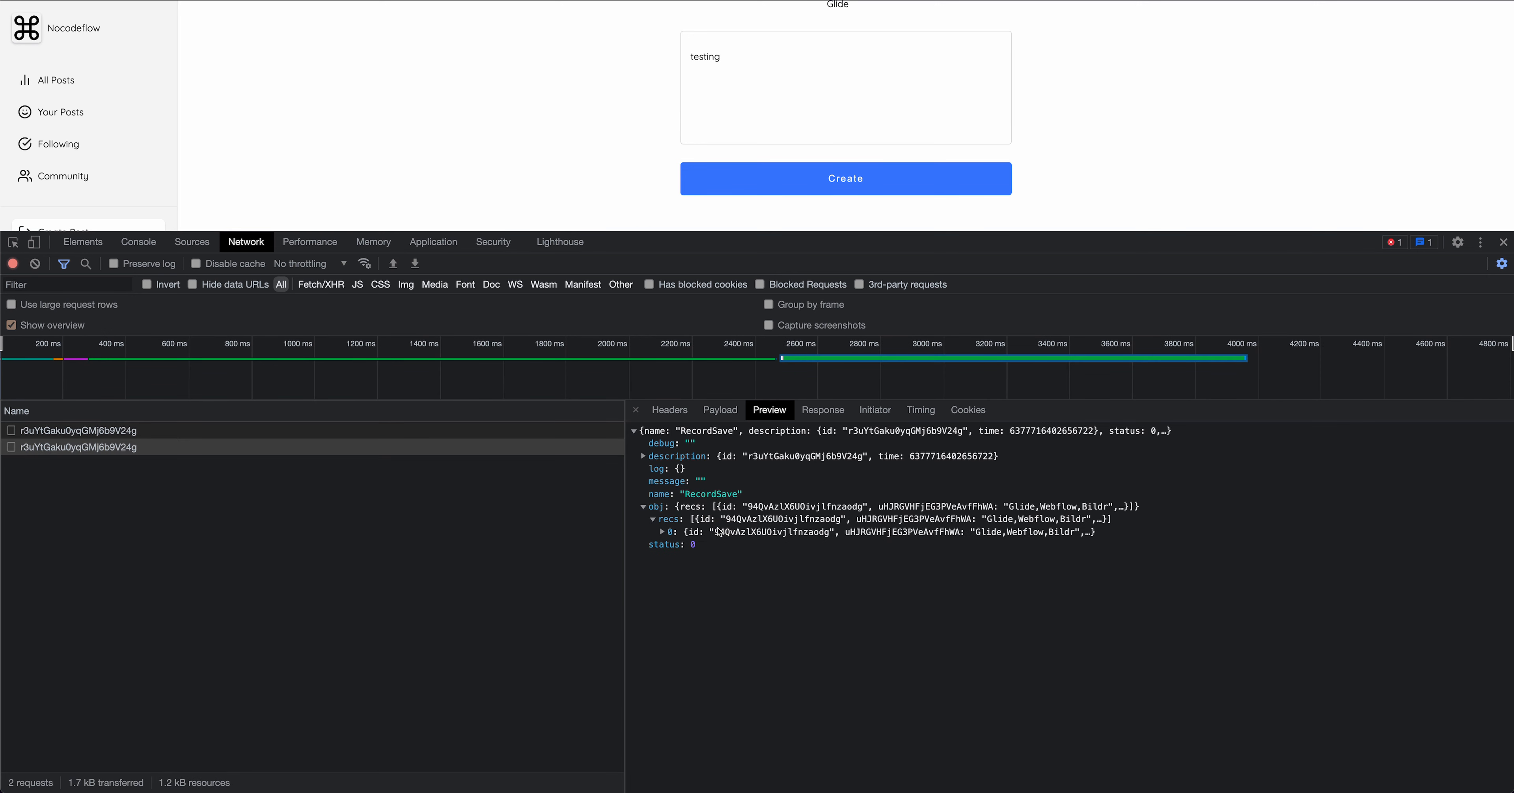
click(717, 531)
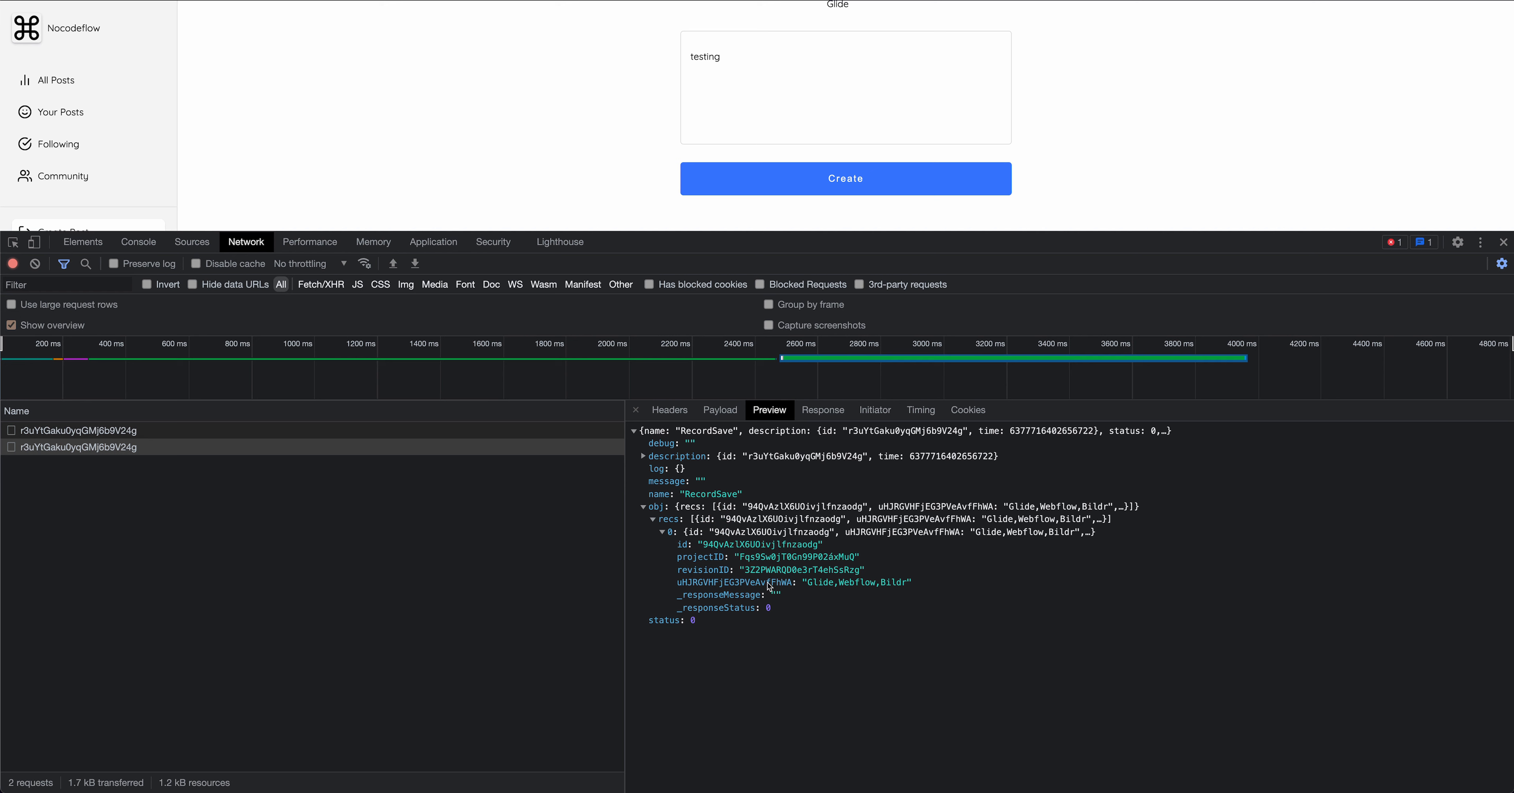
click(731, 585)
drag(810, 585, 907, 588)
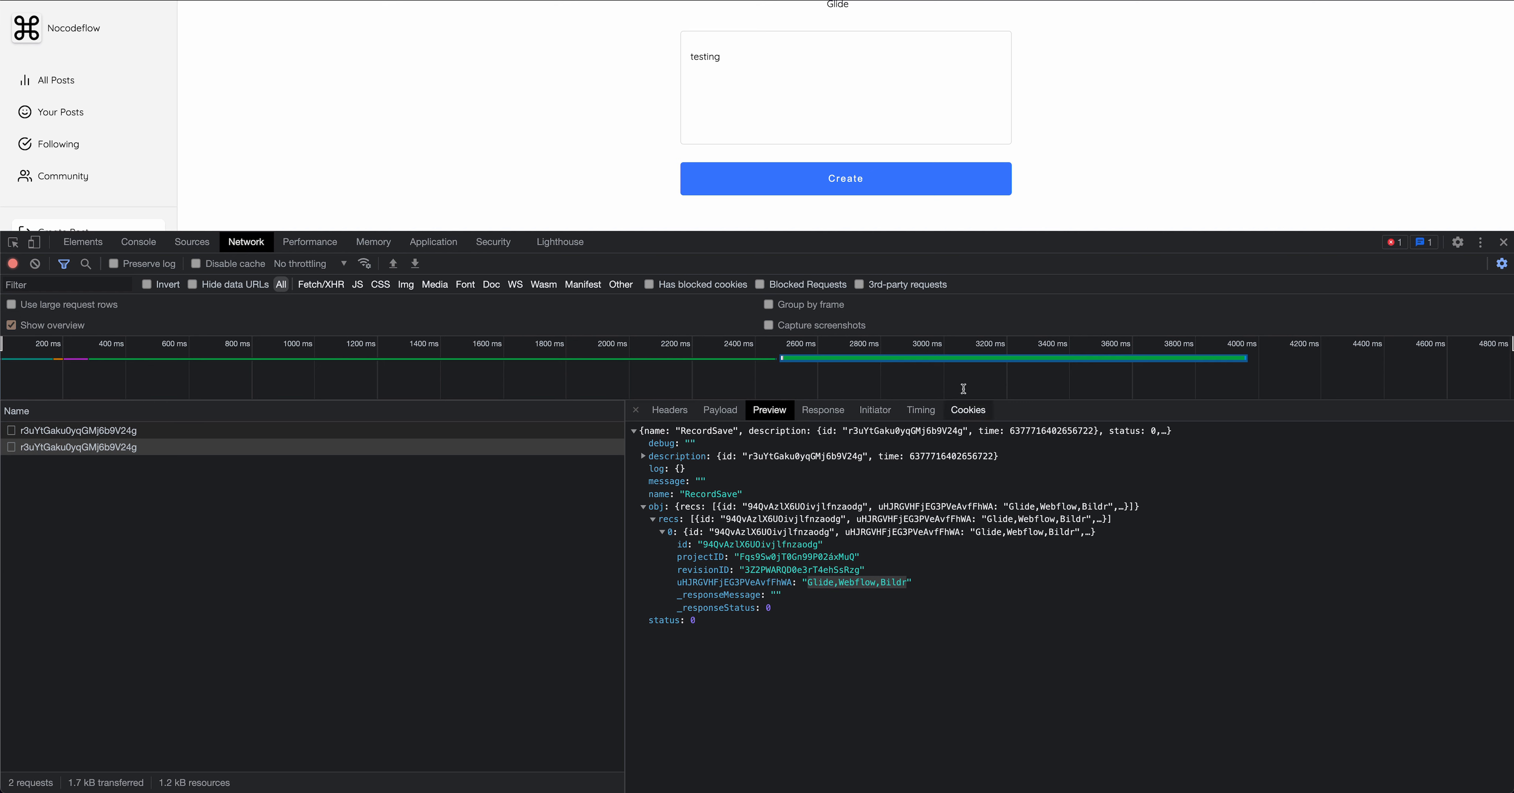
Step: Enlarge the page area above the developer tools and examine each category name in the saved record's categories string
drag(979, 234, 994, 351)
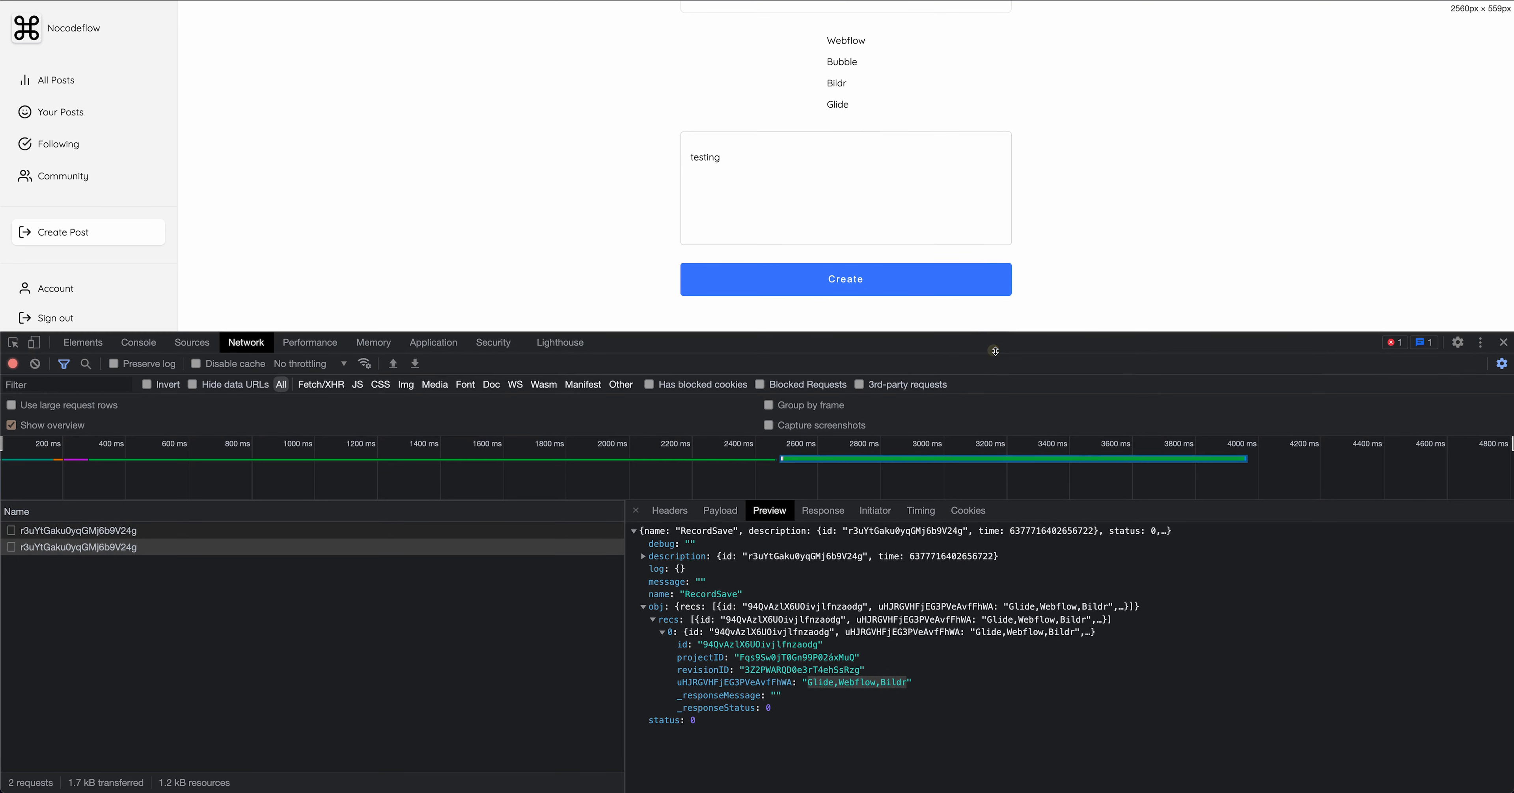
click(811, 683)
click(822, 686)
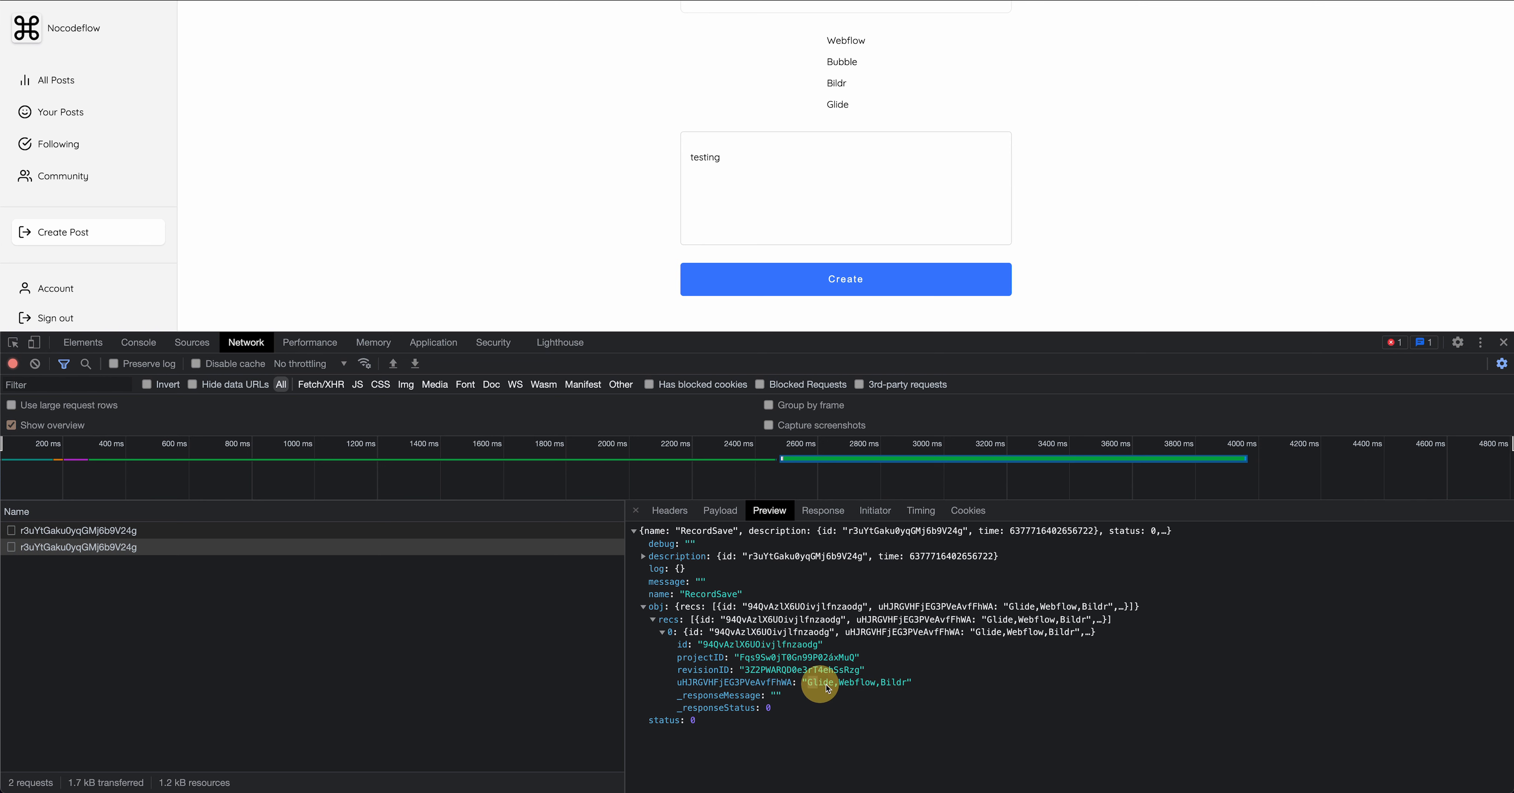
drag(828, 689, 908, 690)
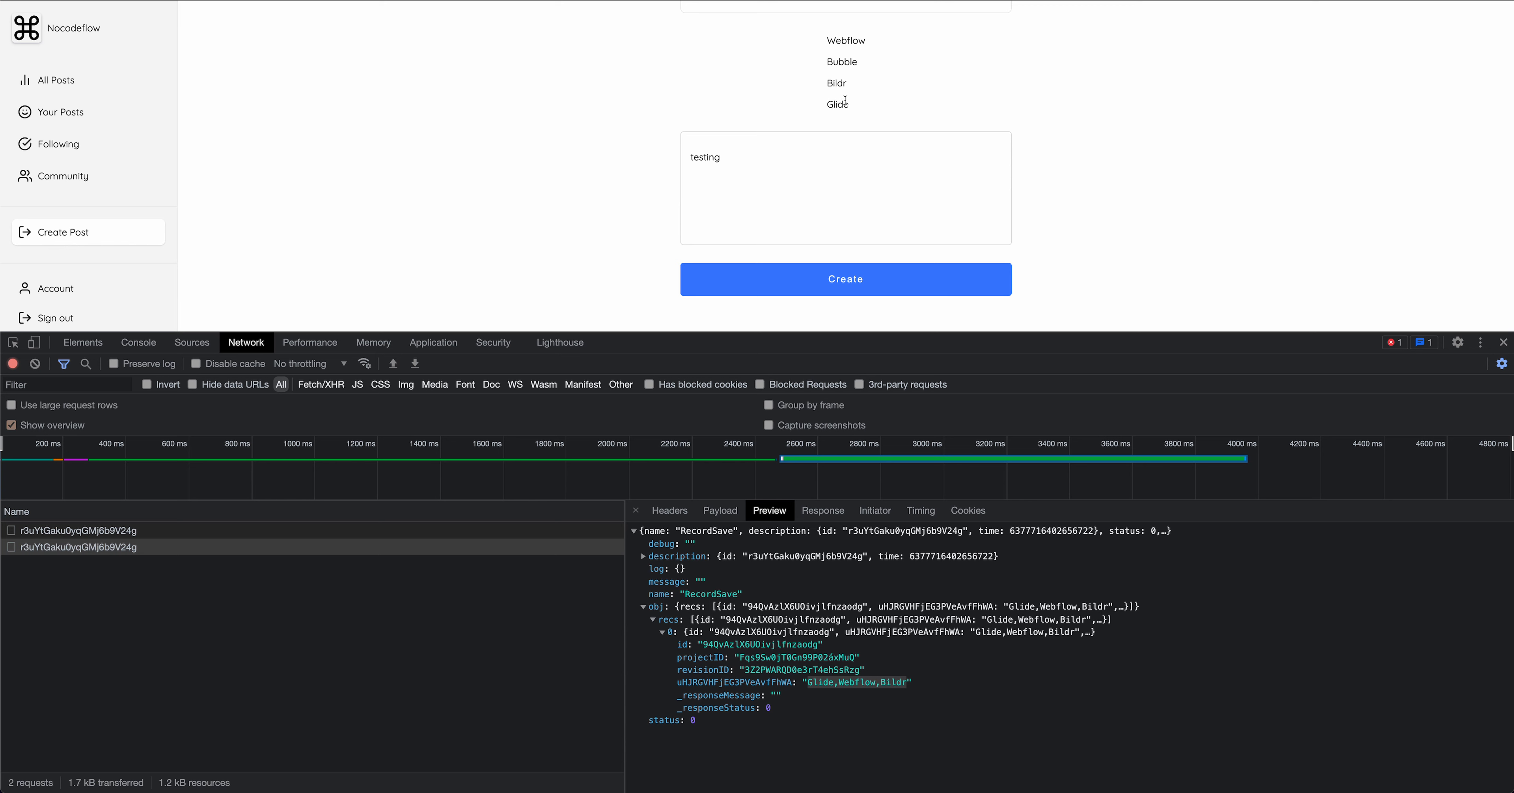
click(809, 682)
drag(812, 686, 908, 689)
double_click(811, 683)
double_click(857, 684)
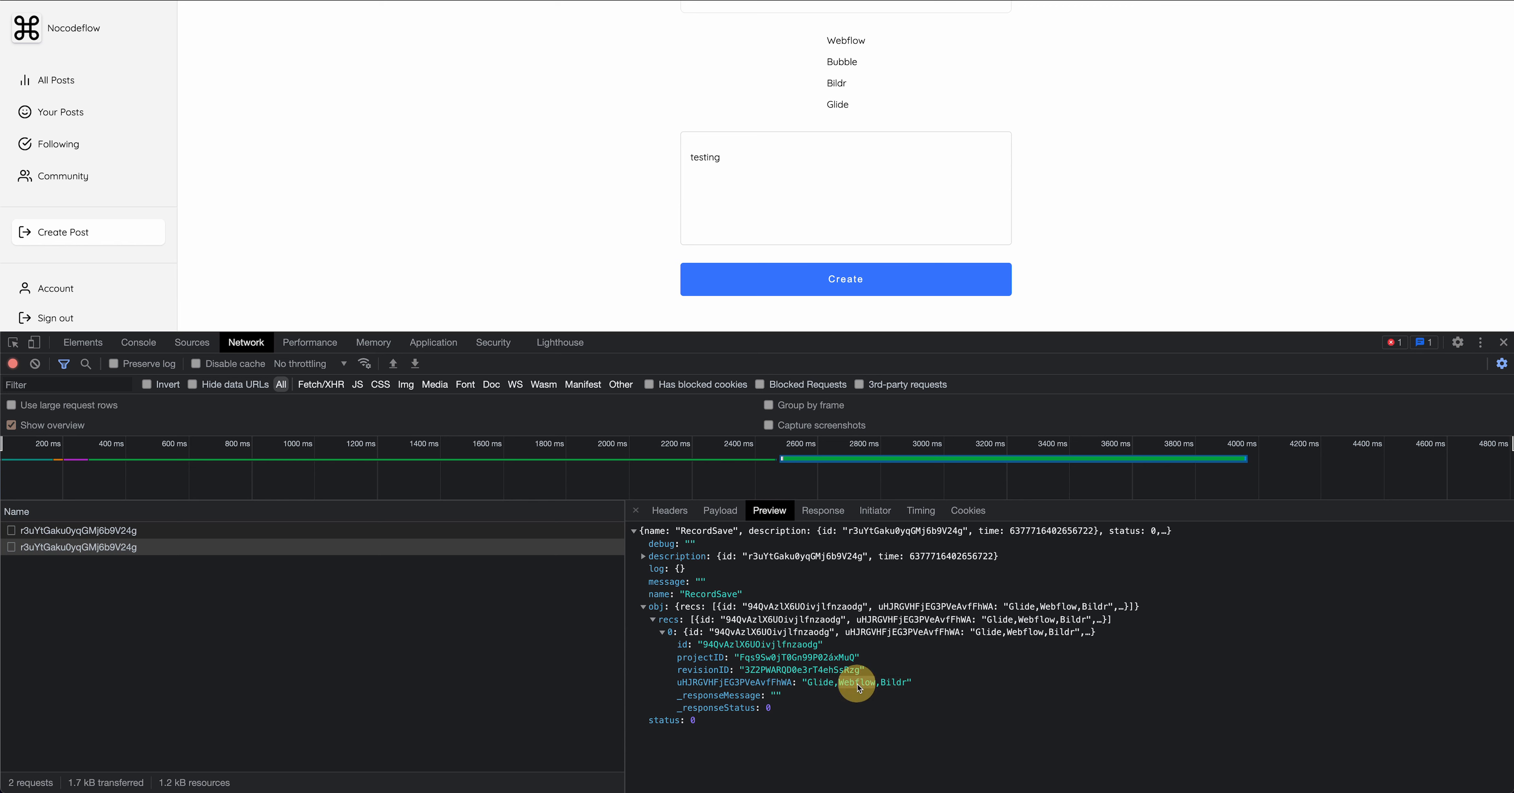
double_click(892, 682)
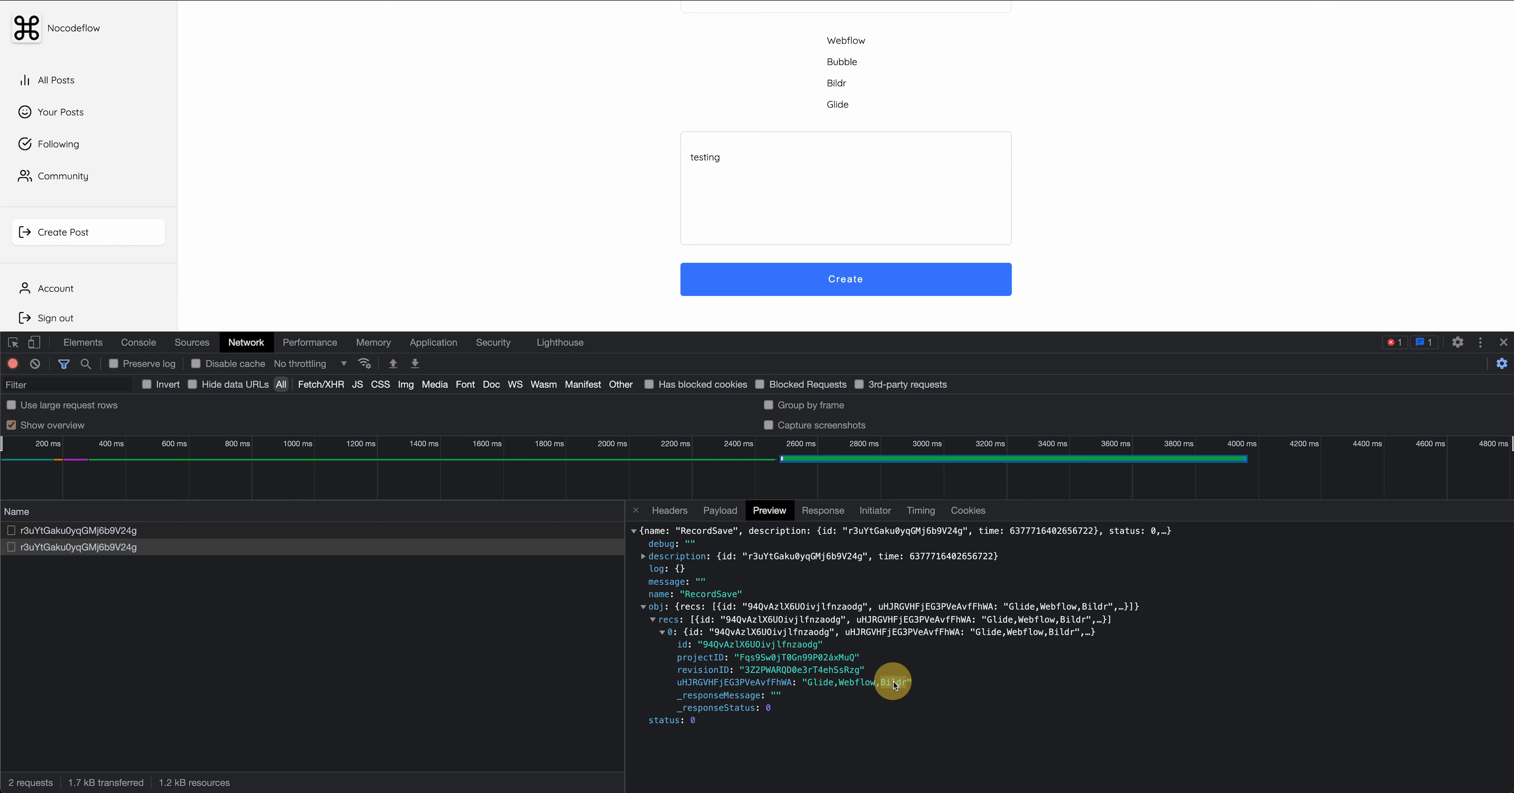
click(828, 688)
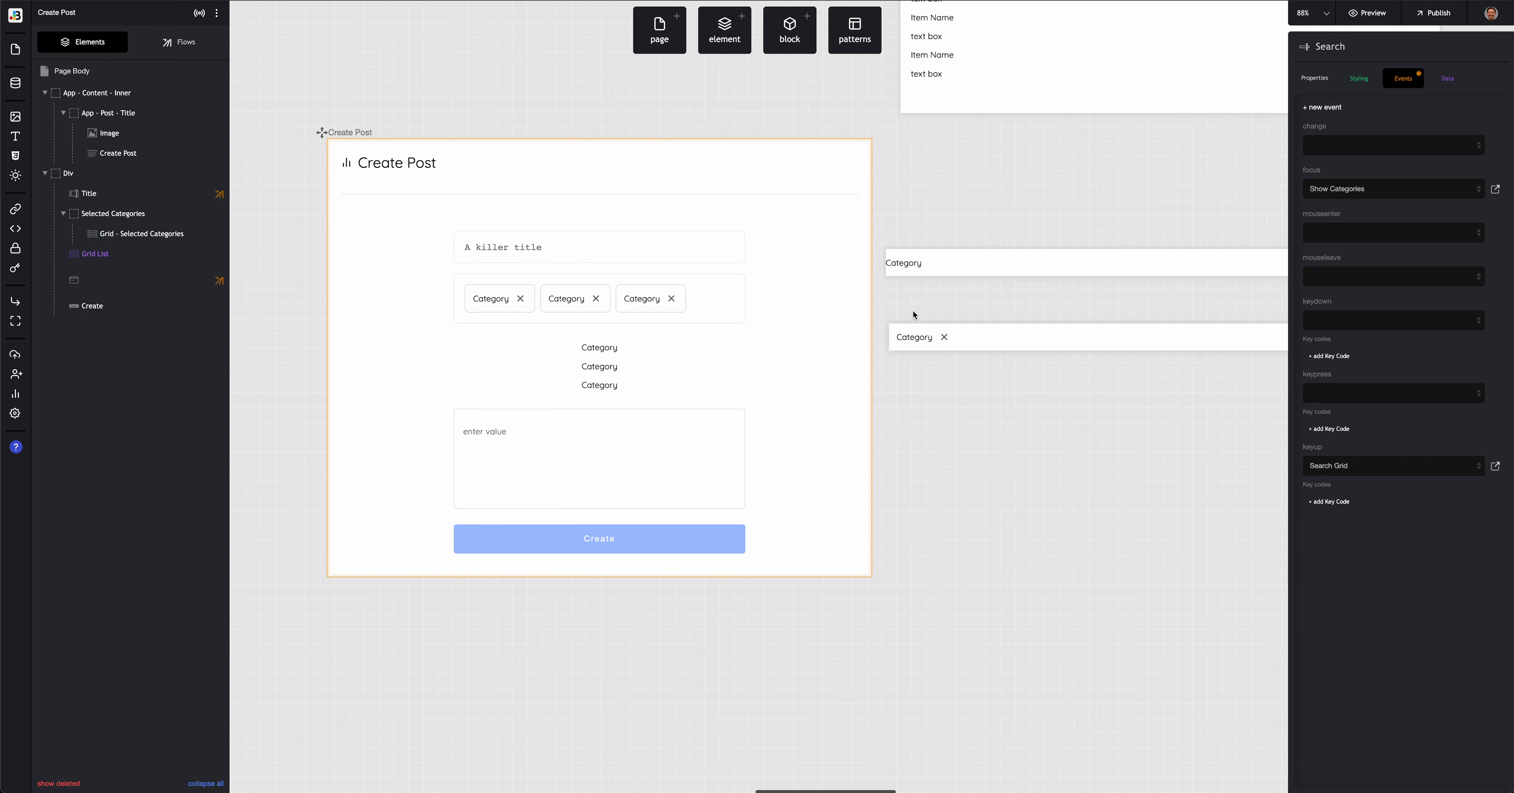
Step: In the Bildr editor, compare the data bindings of the Category text in Categories Search Grid and in Categories - Selected
click(910, 270)
click(907, 262)
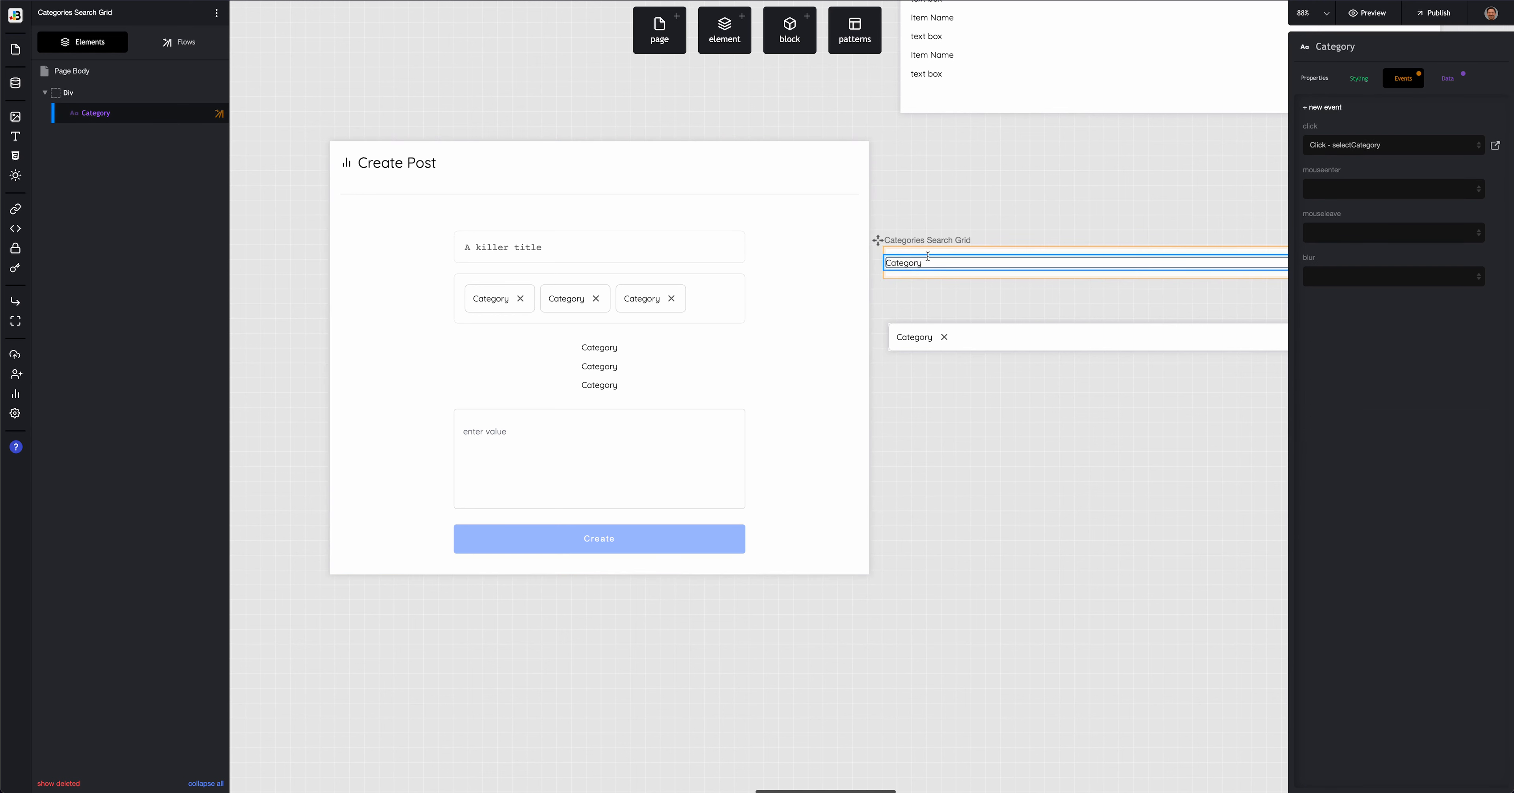
click(1447, 83)
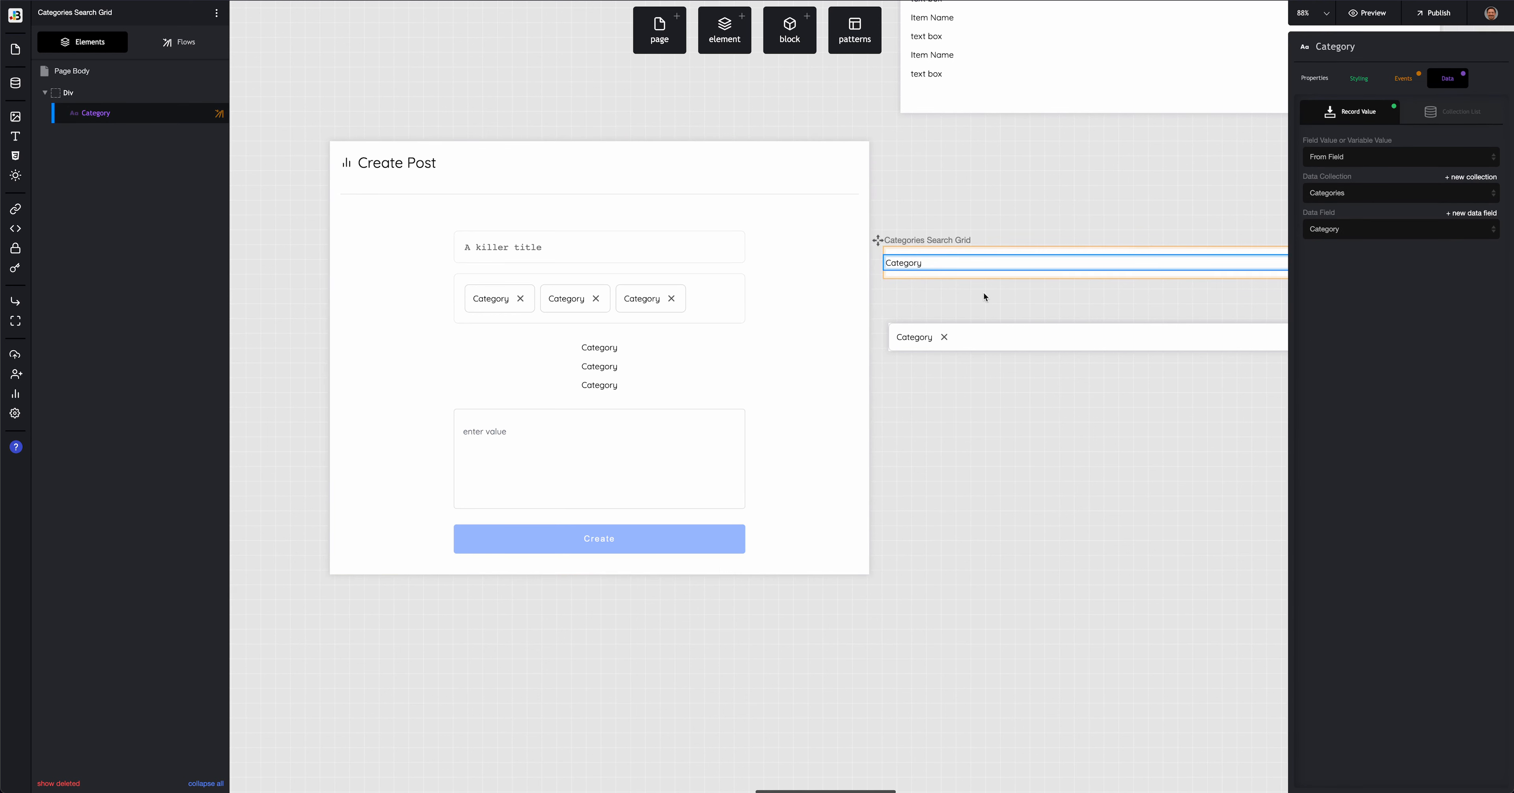
click(914, 337)
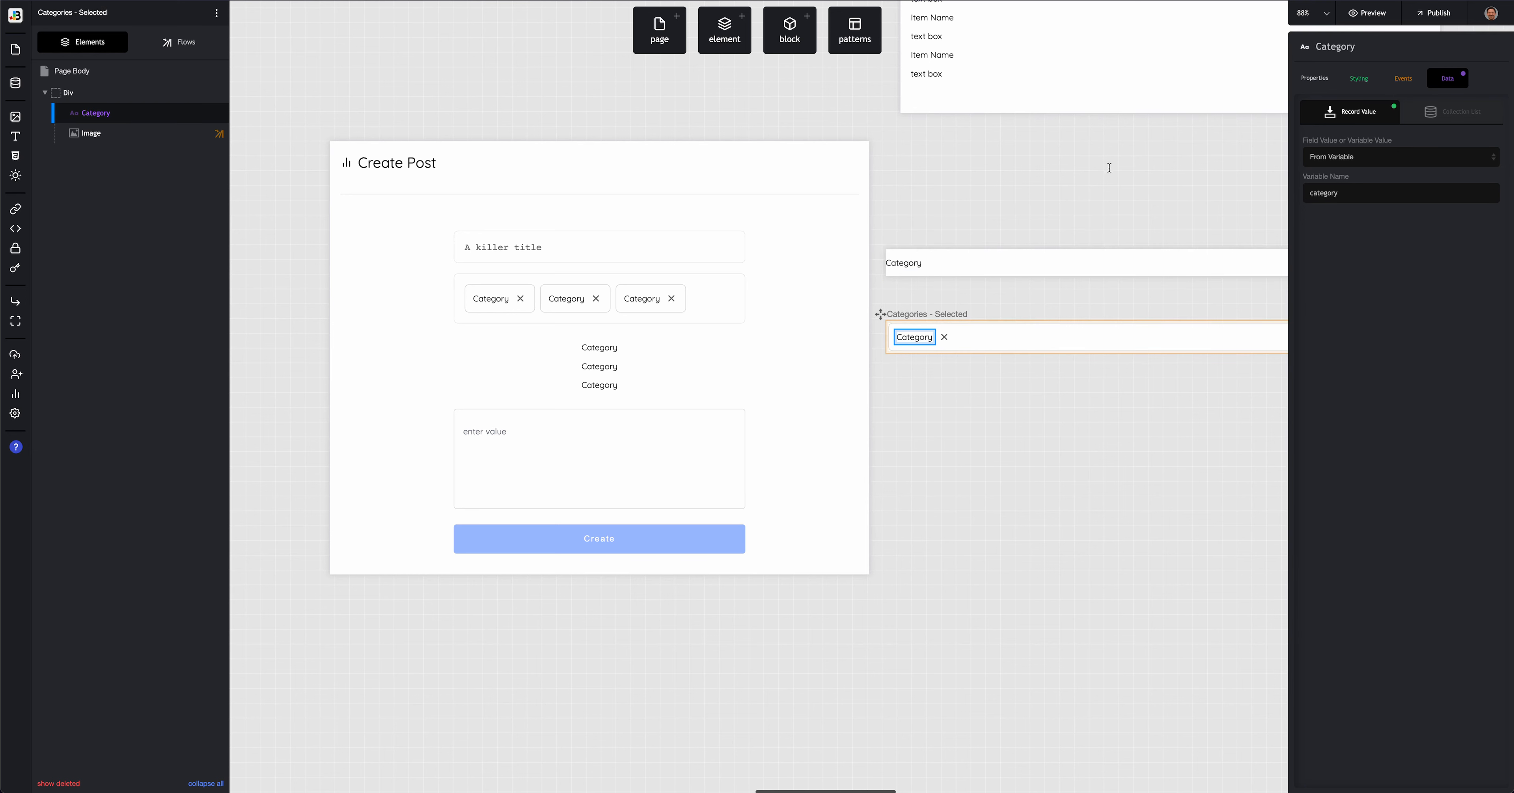
Step: Add an Element - set value action to the Page Binding flow of the Categories - Selected page
click(179, 41)
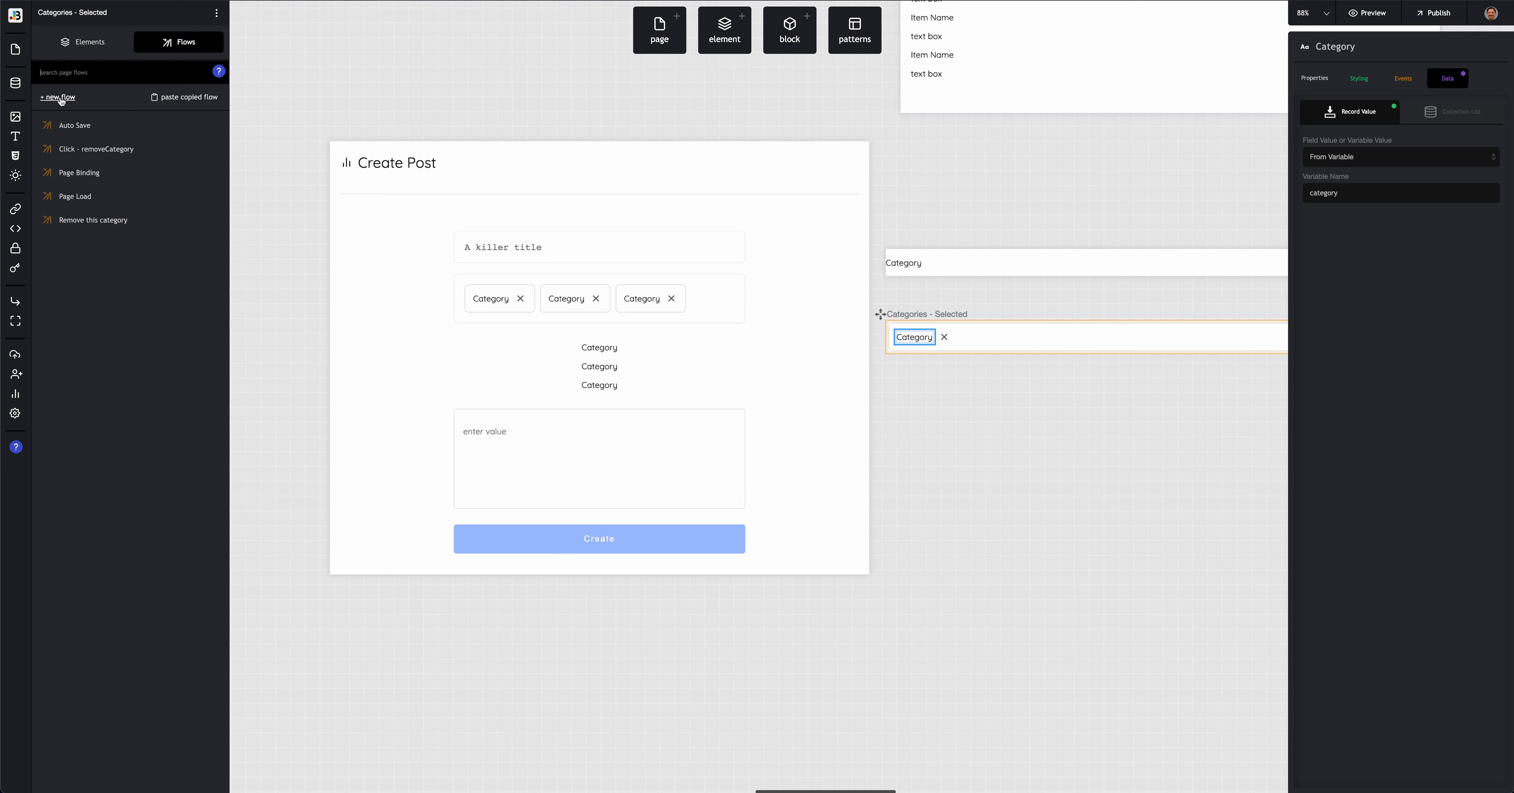
click(78, 172)
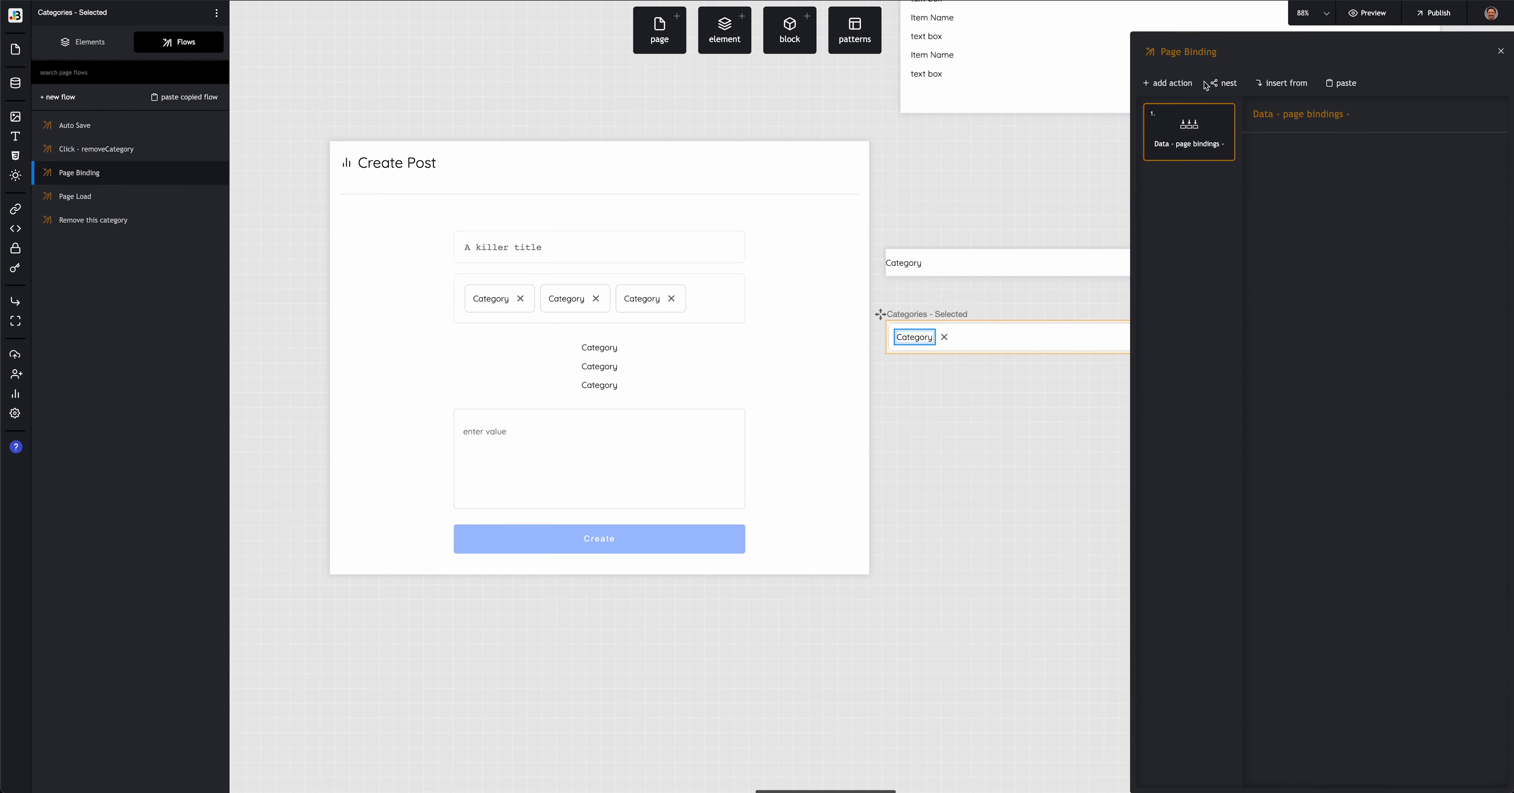
click(1183, 83)
text(set)
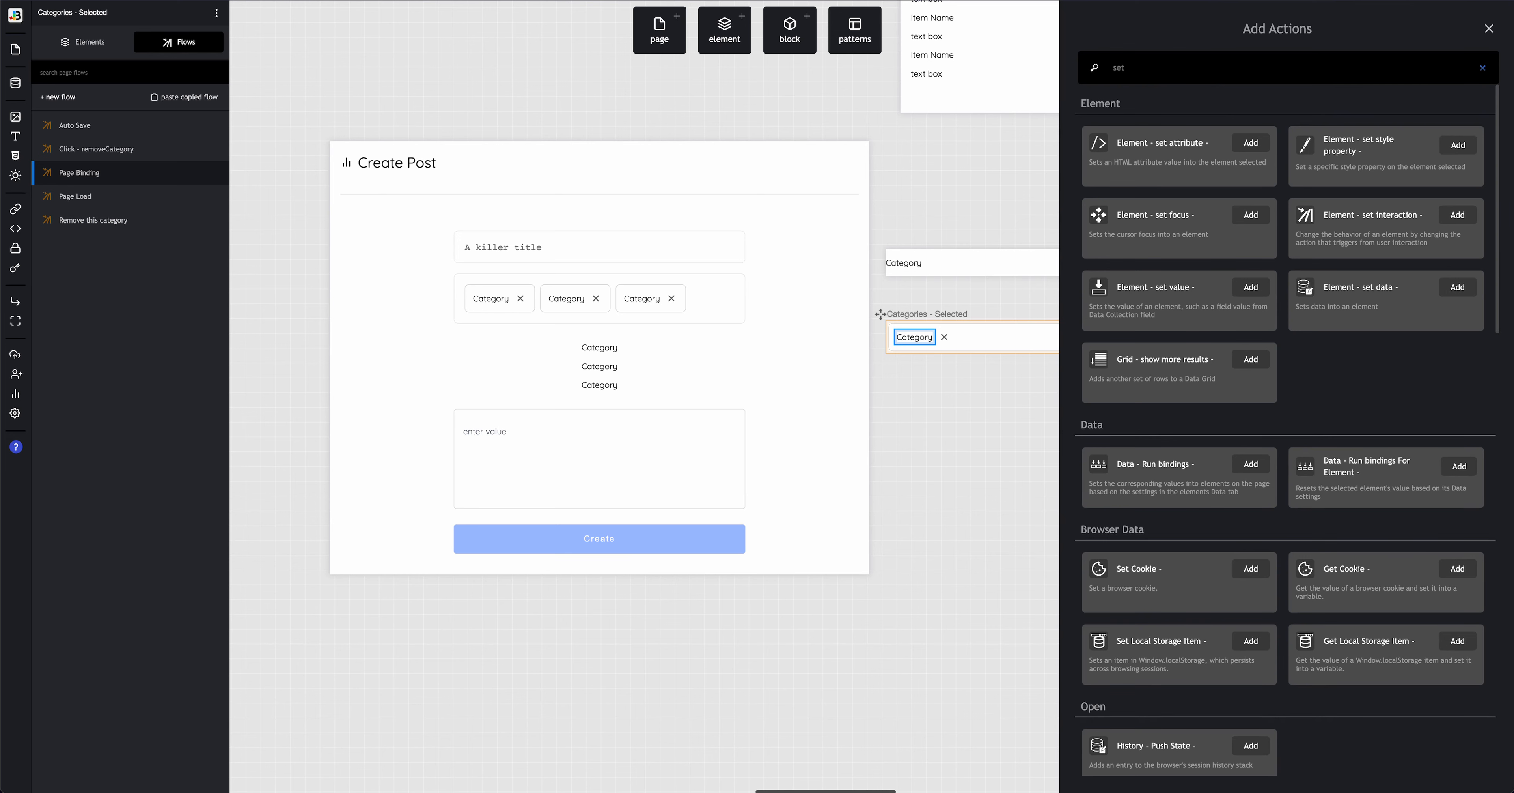
text( elem val)
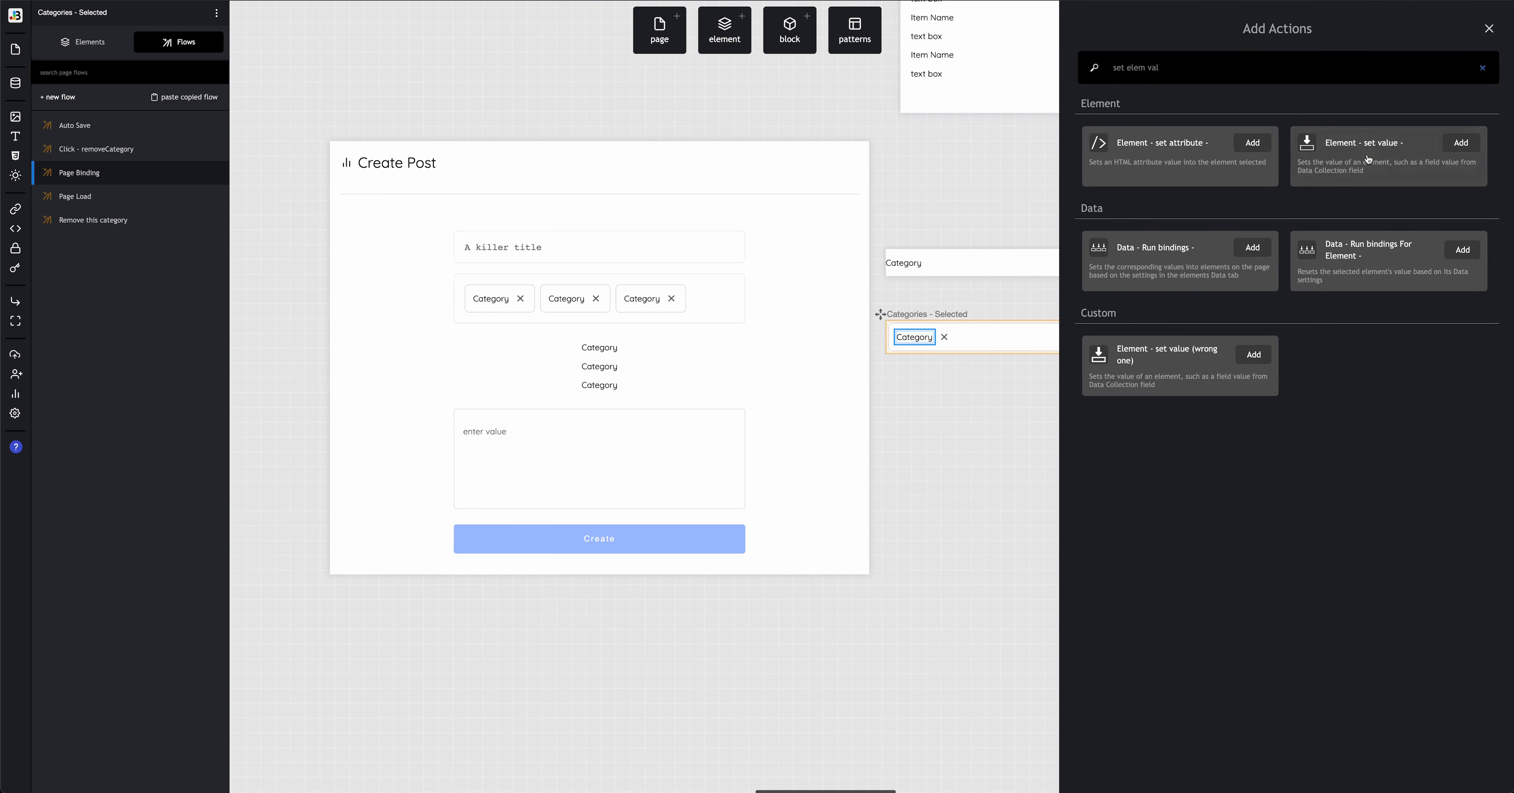
click(1367, 158)
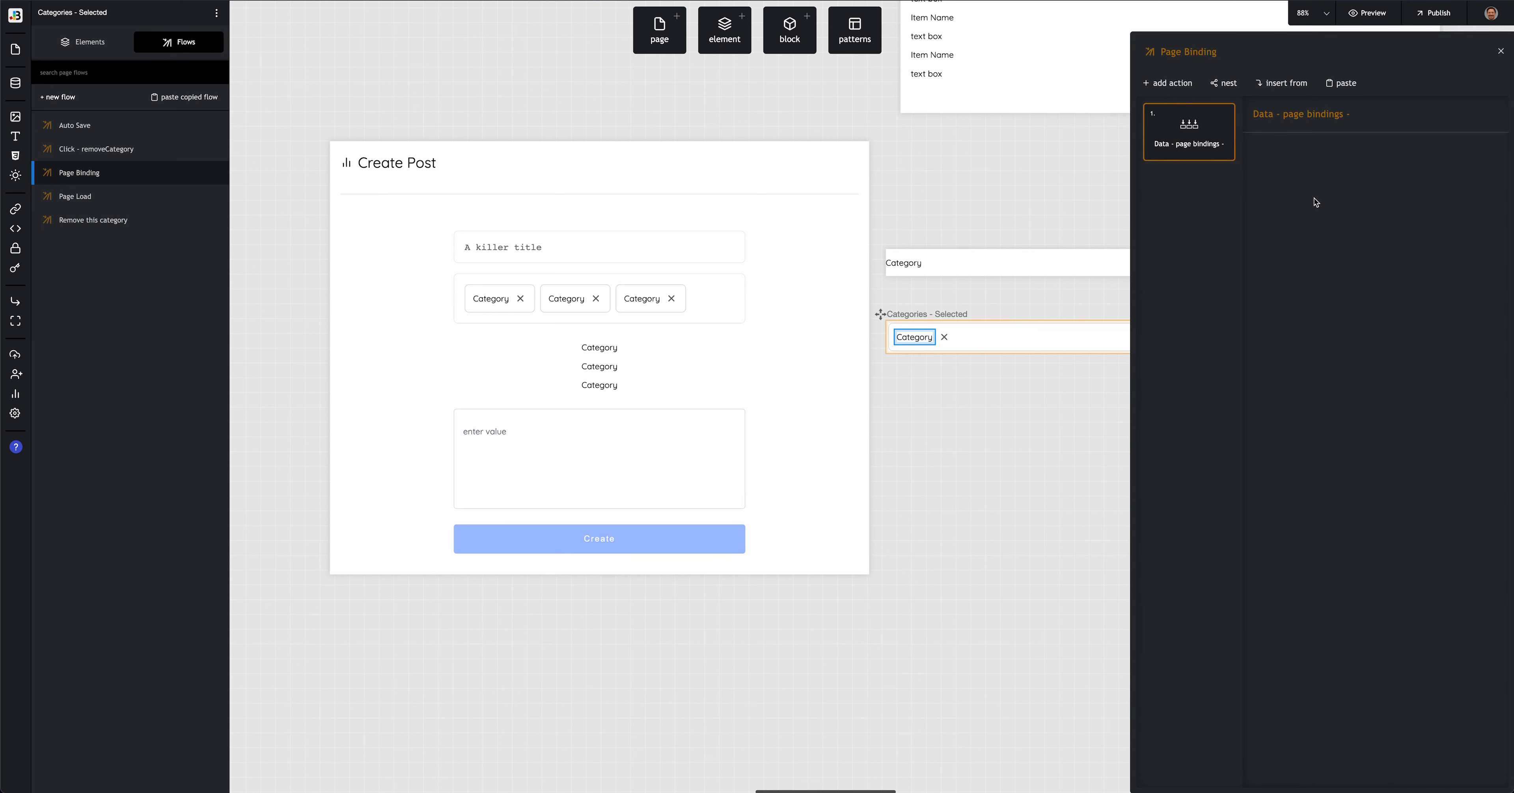
Step: Target the Category text element in the set value action and take its value from the Categories data collection
click(1316, 176)
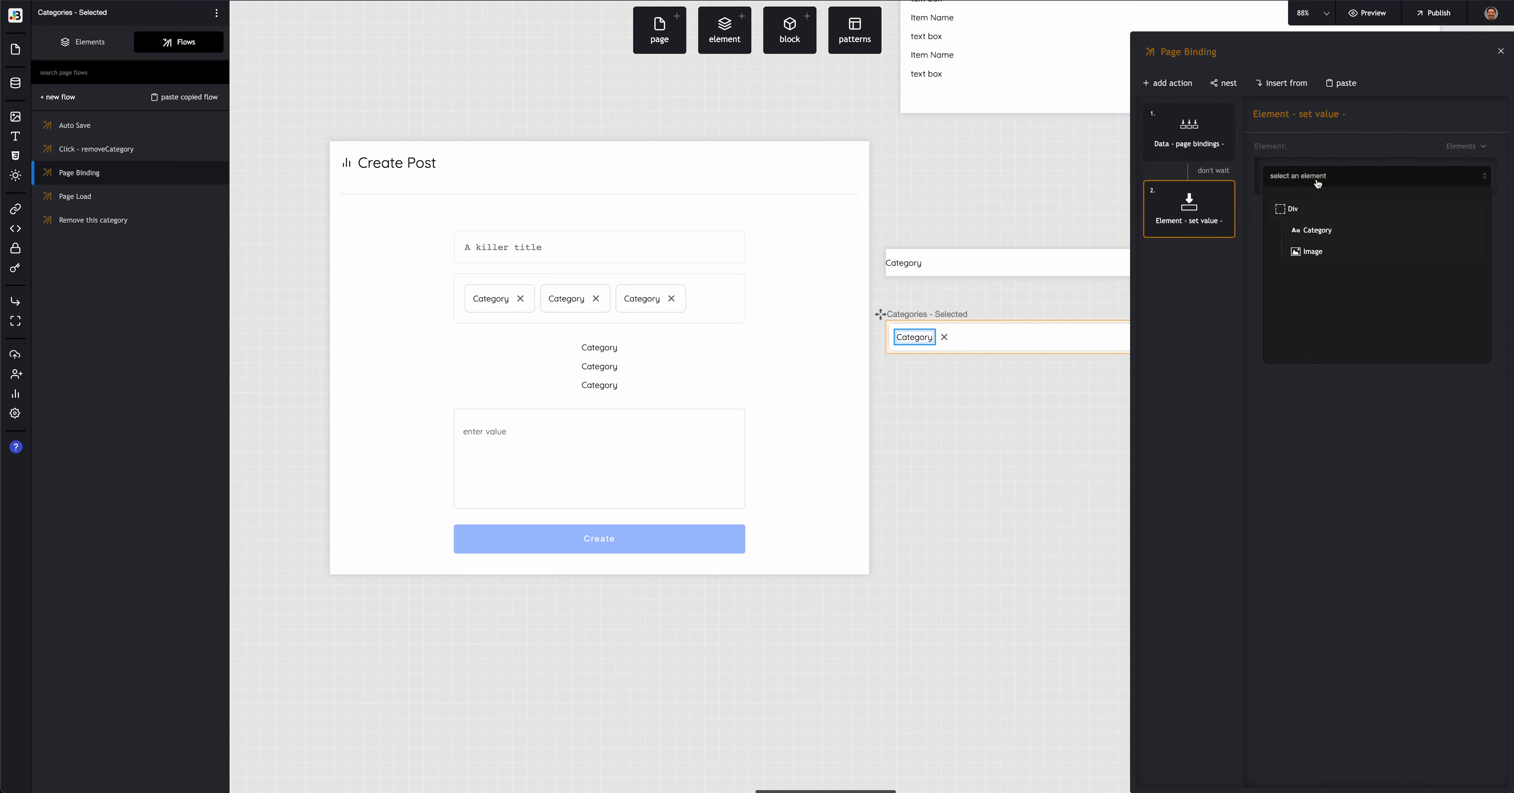
click(1325, 229)
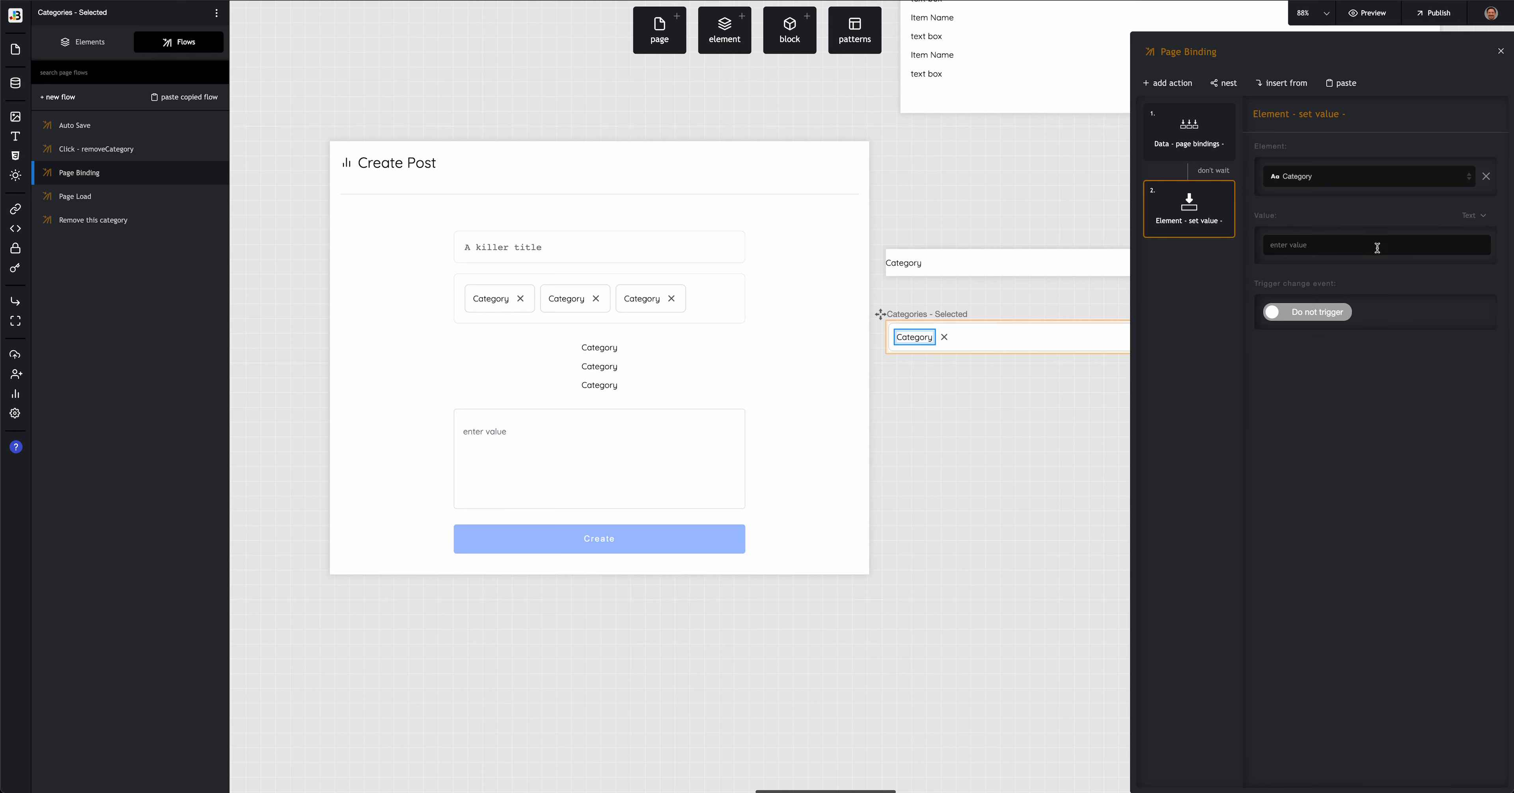
click(1479, 222)
click(1423, 336)
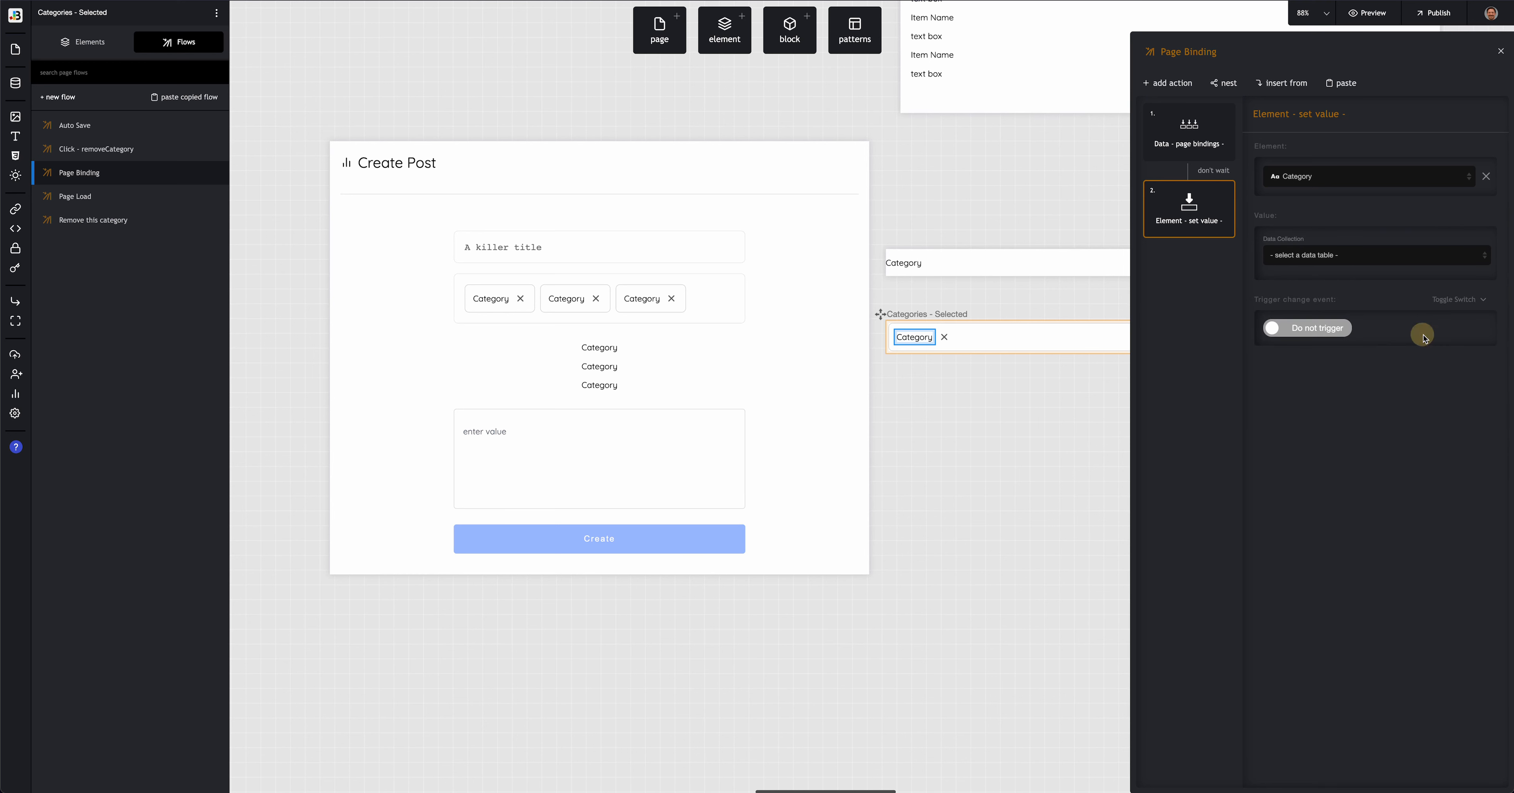
click(1345, 256)
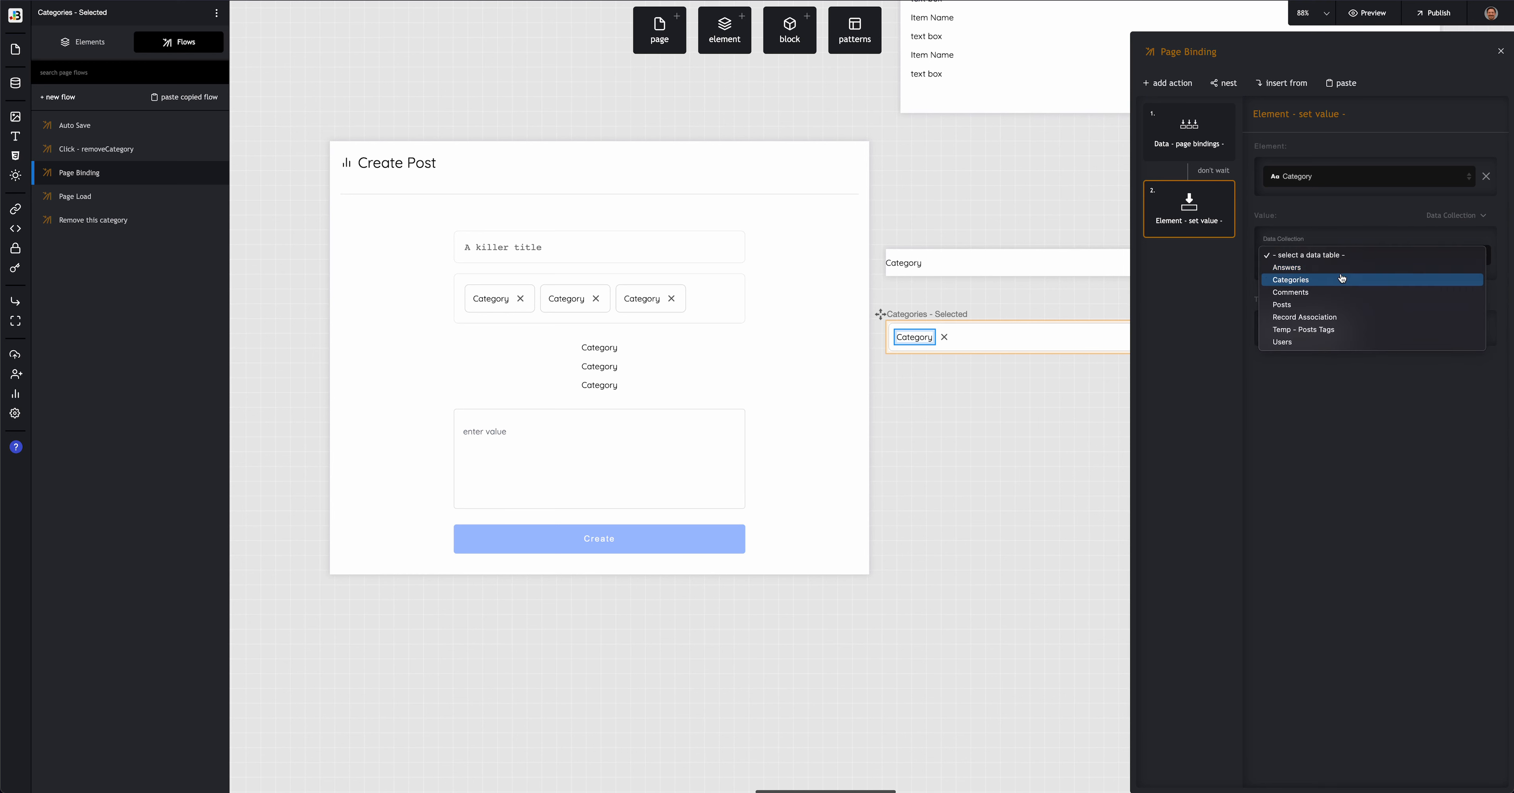
click(1345, 280)
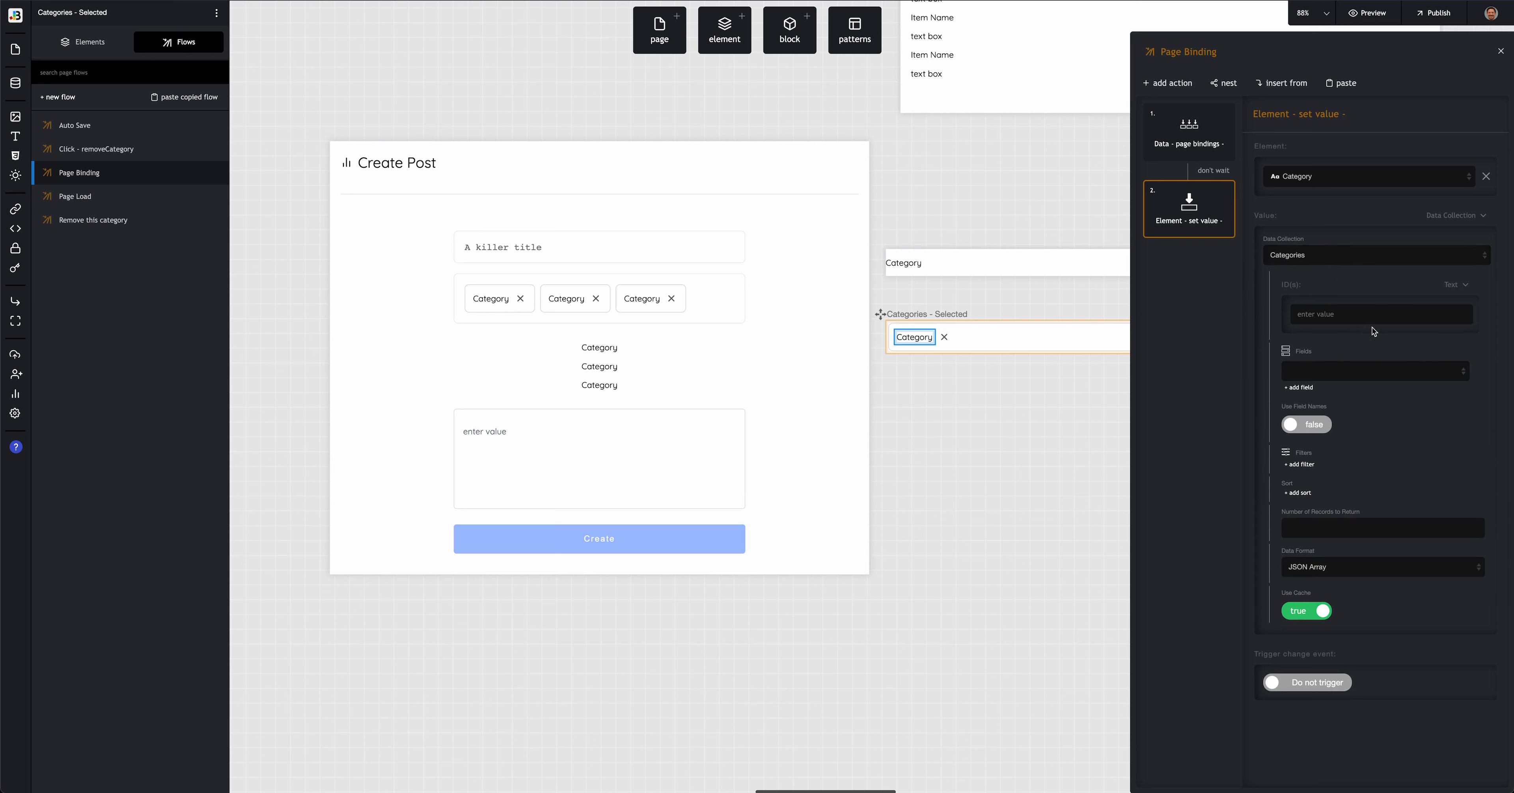
Step: Filter the Categories lookup in the set value action by the current page's category variable
click(1455, 287)
click(1413, 358)
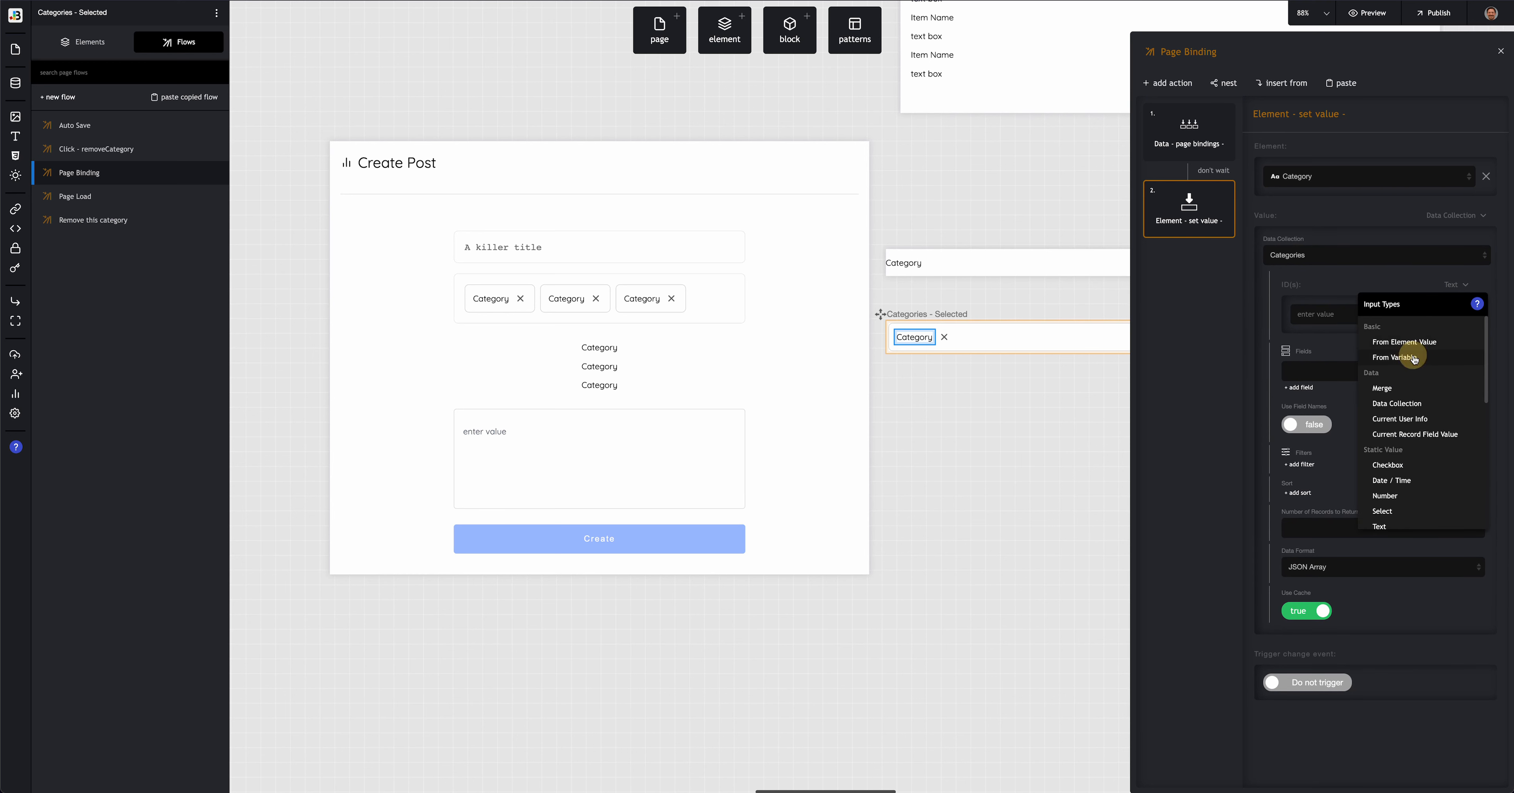
click(1340, 368)
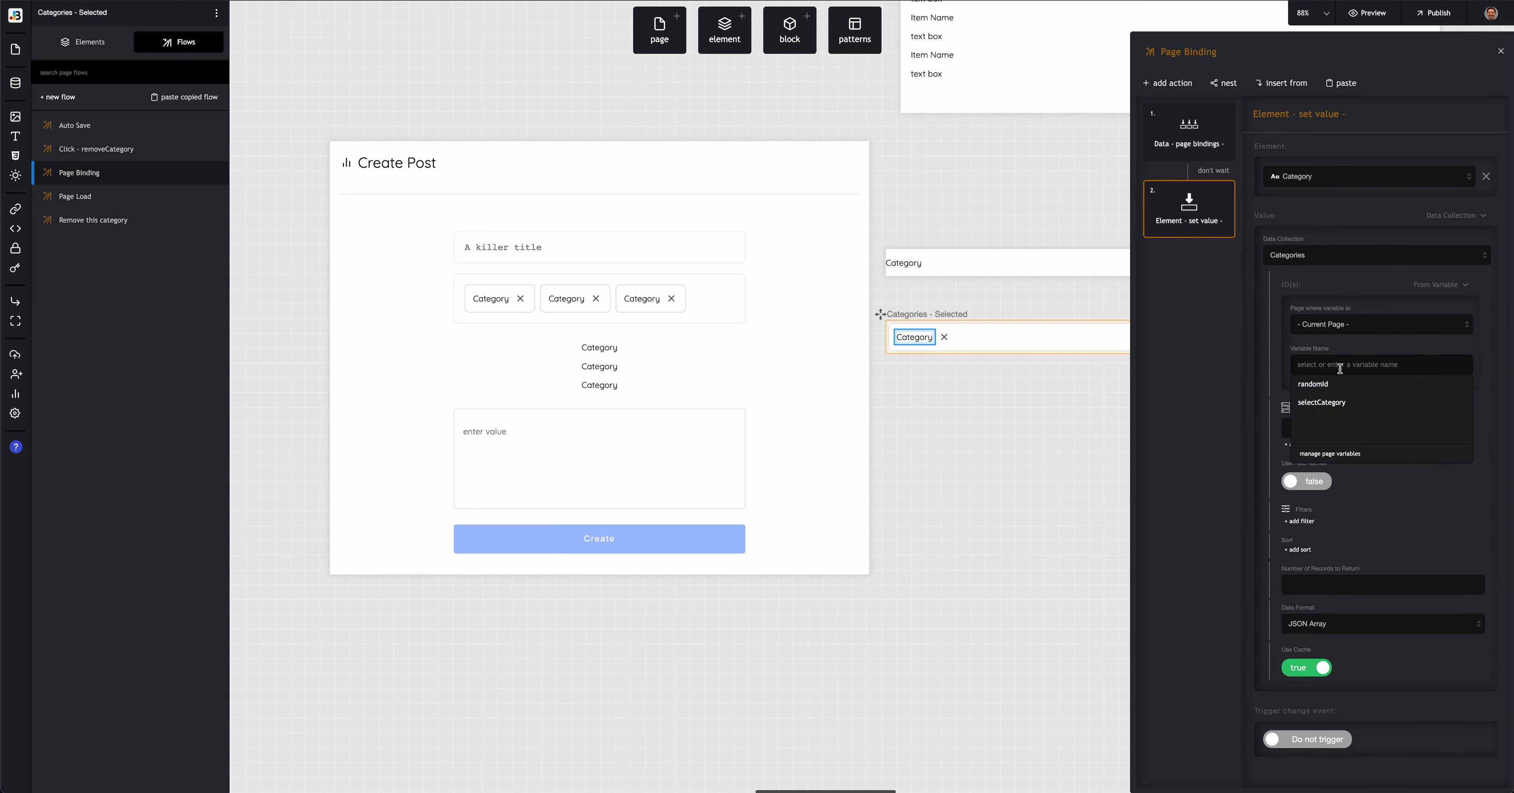
text(category)
click(1251, 364)
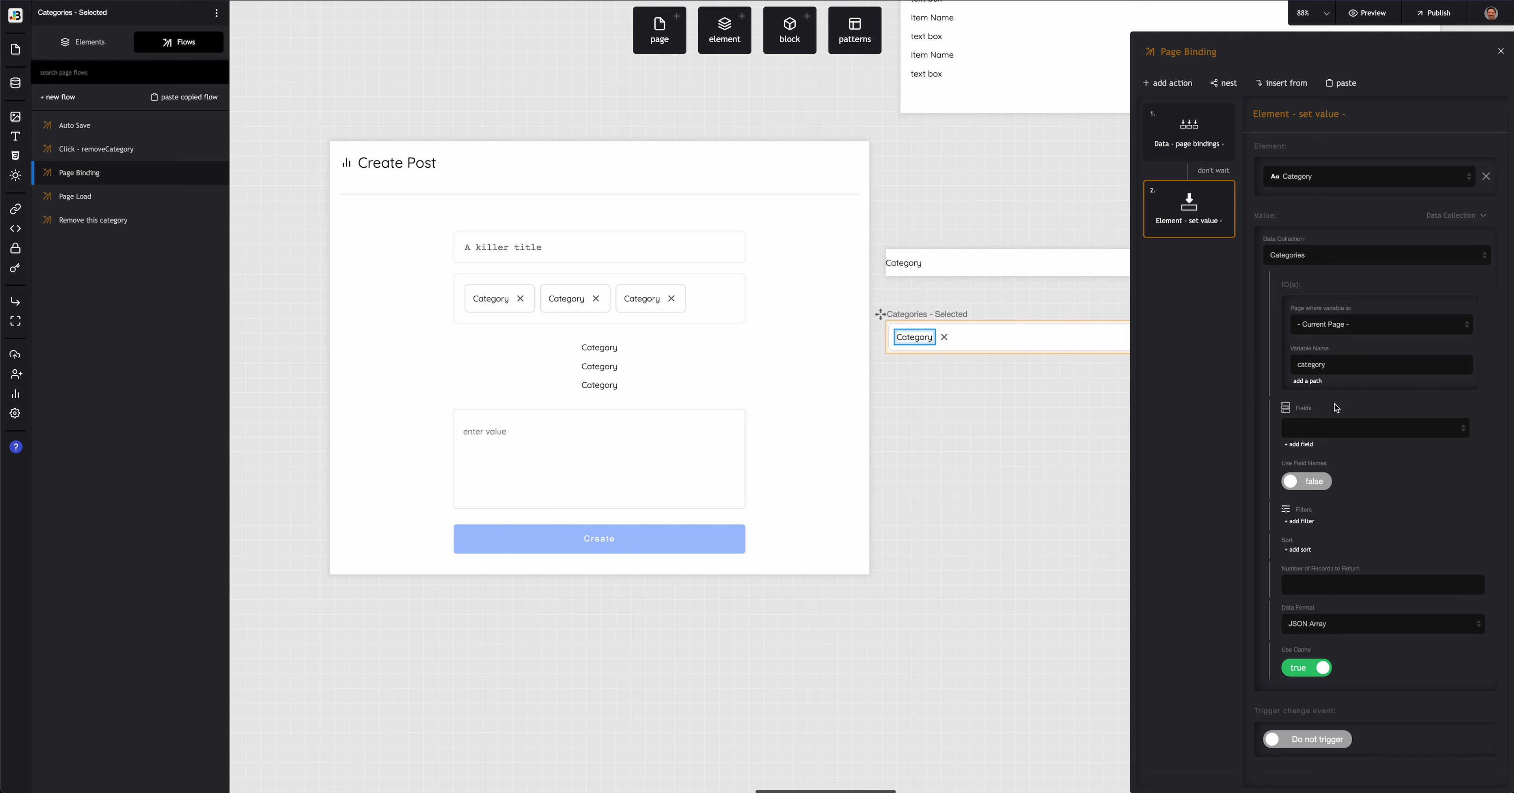
Step: Have the lookup return the Category field, limited to 1 record, in Comma Separated format
click(1334, 429)
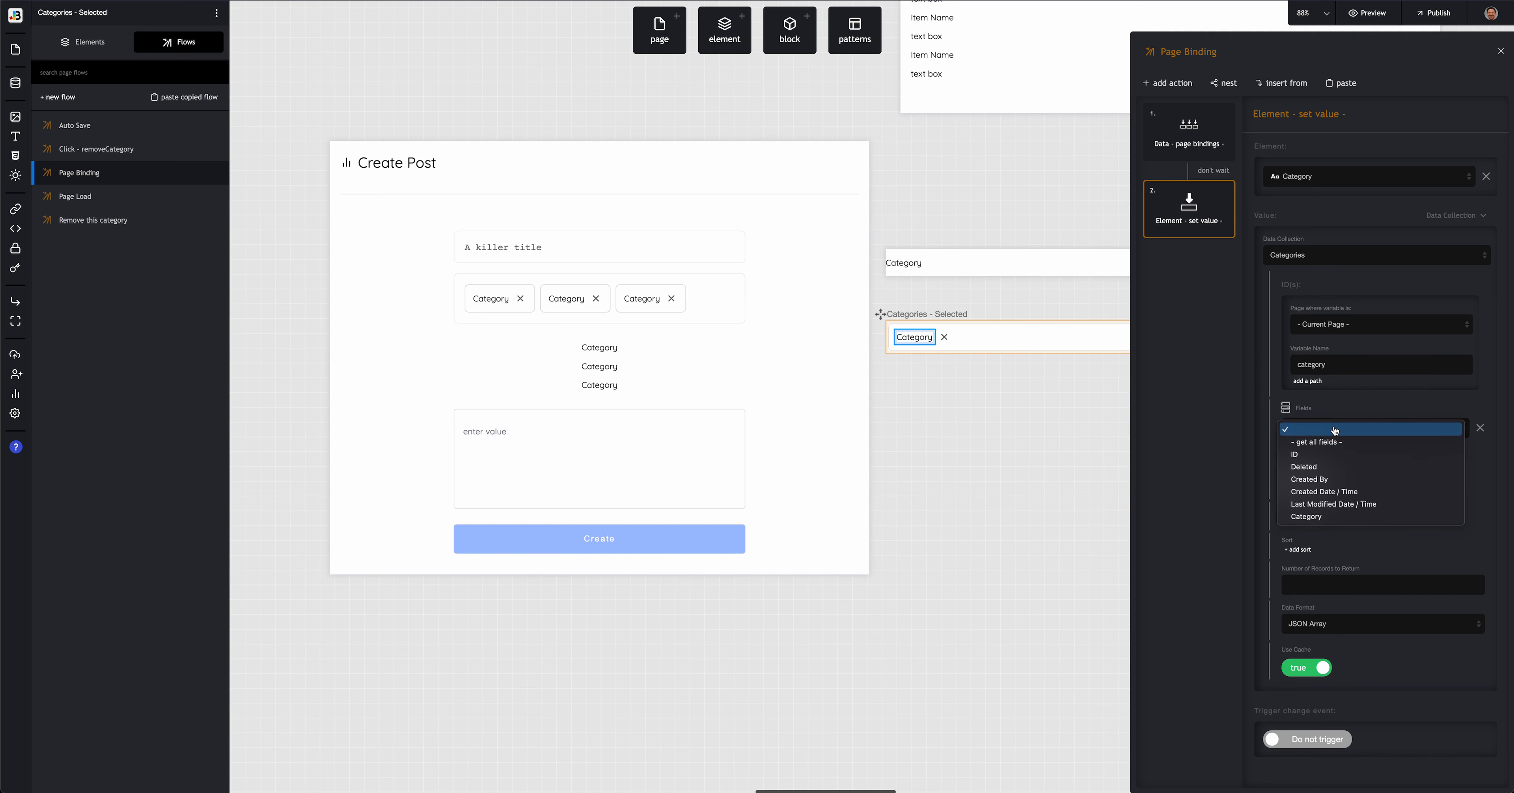
click(1337, 517)
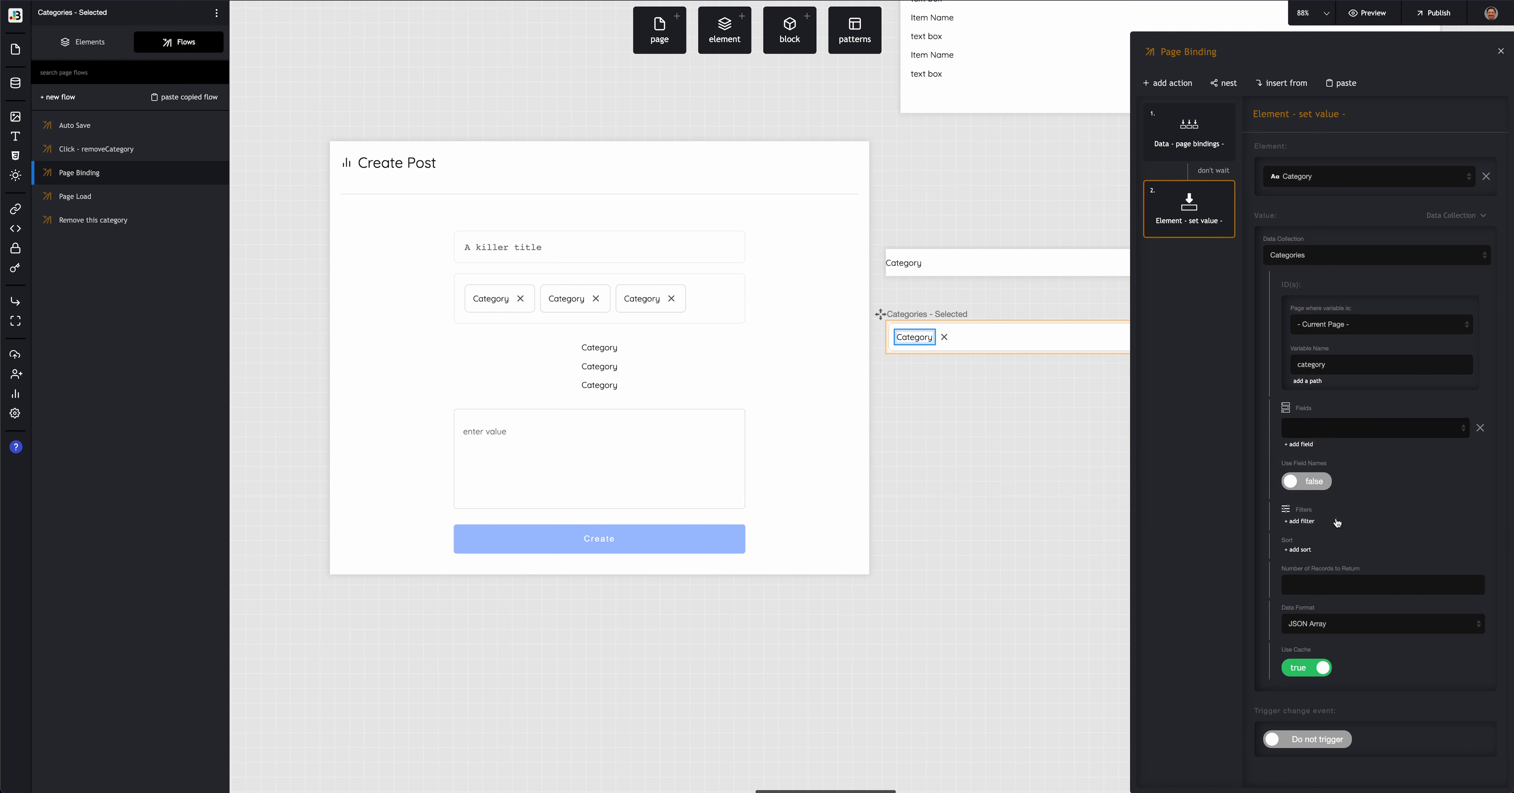
click(1317, 584)
text(1)
click(1319, 625)
click(1326, 642)
click(1191, 476)
Step: In the Click - selectCategory flow of Categories Search Grid, store the record's ID field in a variable named categoryIDToAdd
click(905, 271)
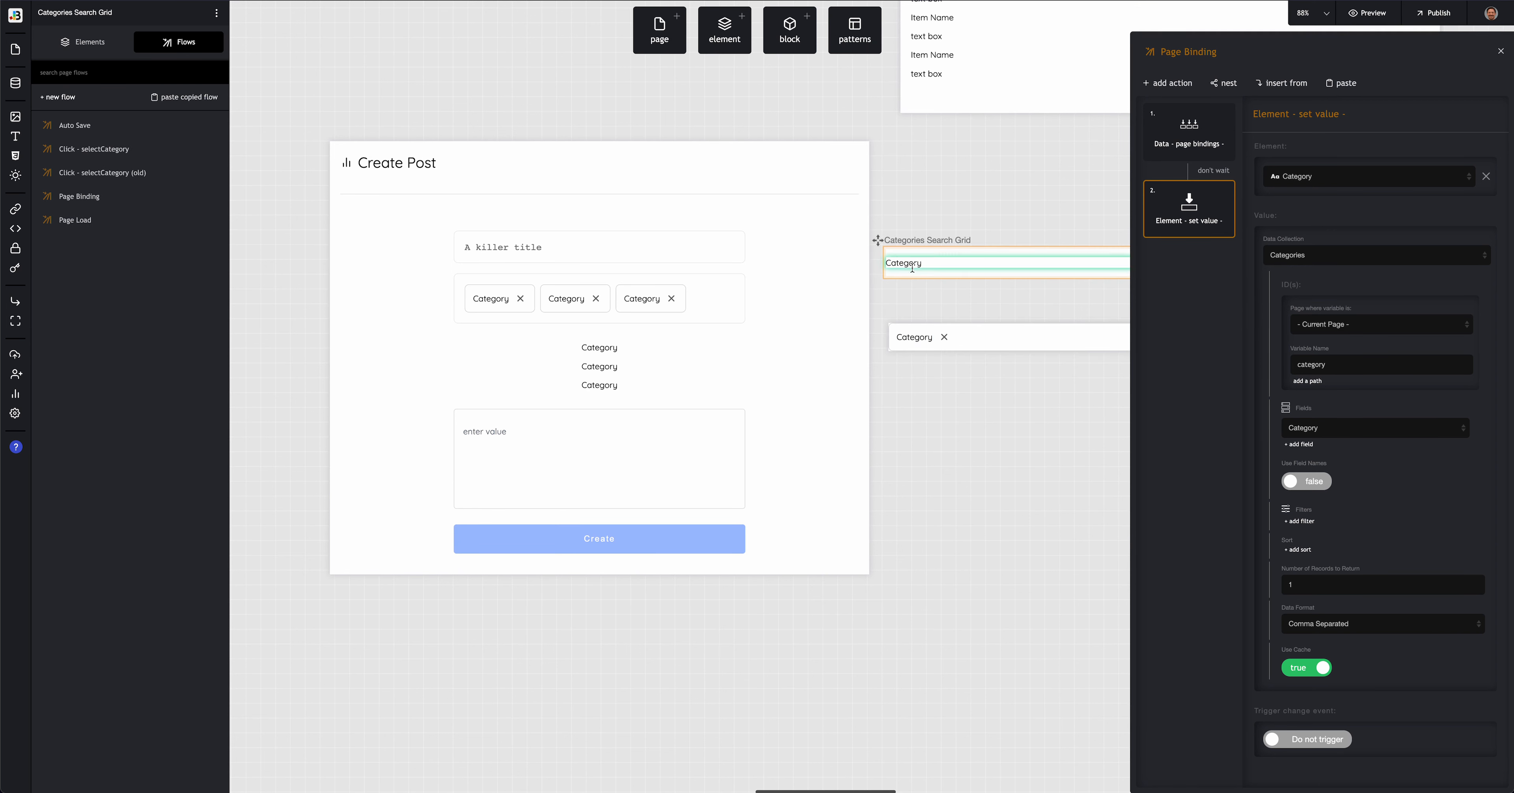
click(142, 154)
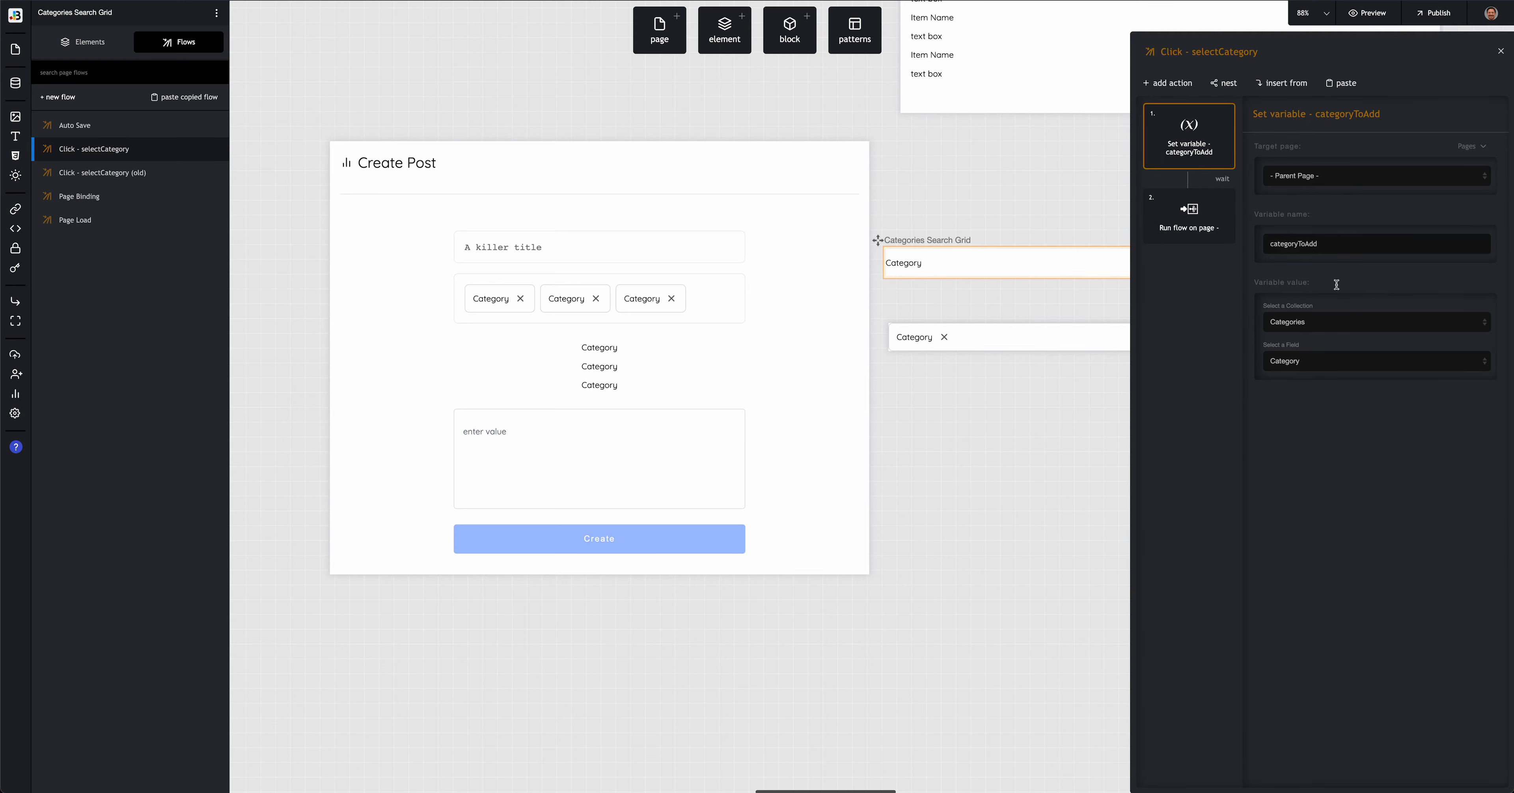
click(1312, 363)
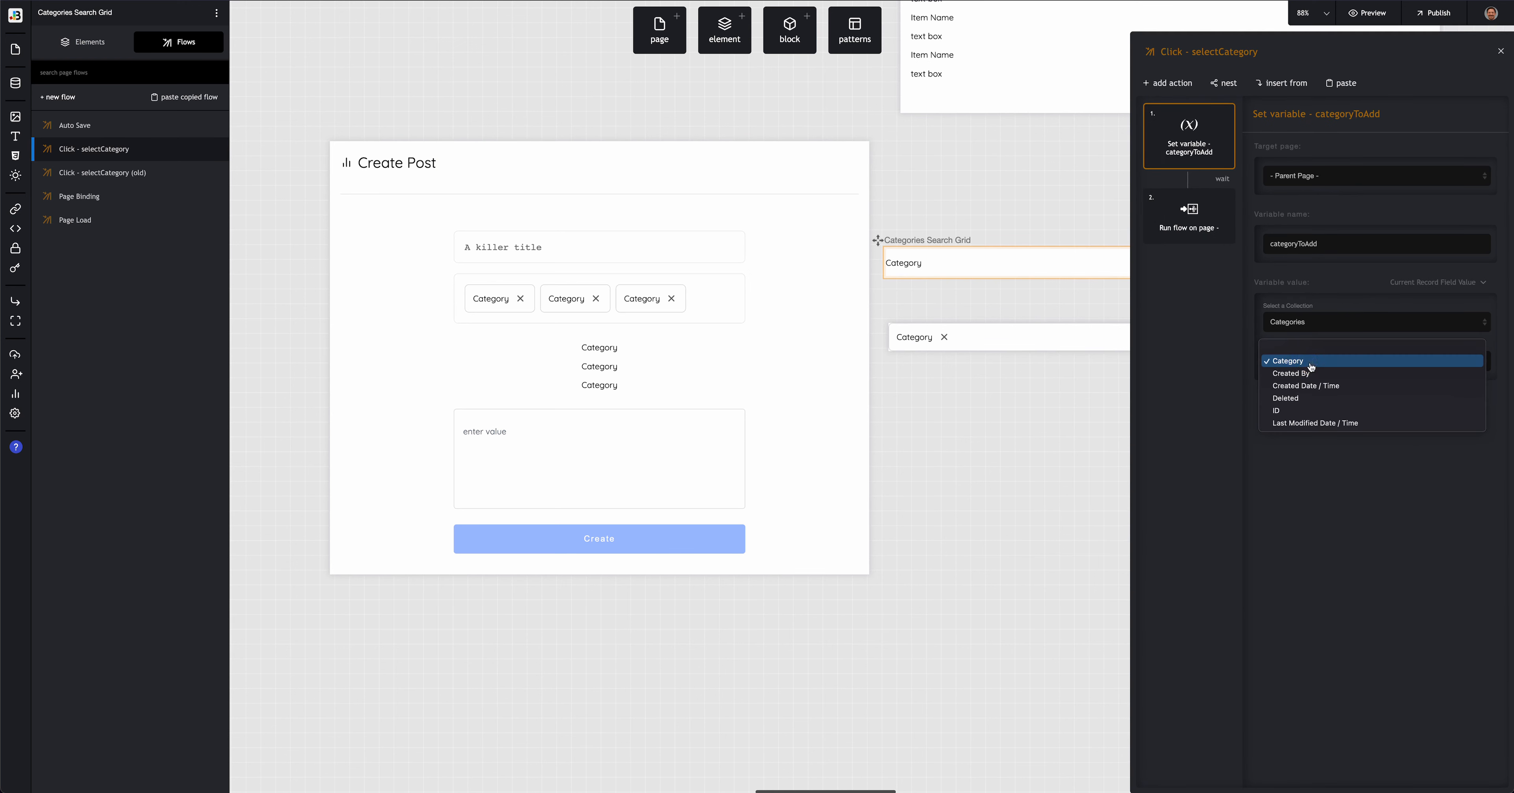
click(1308, 414)
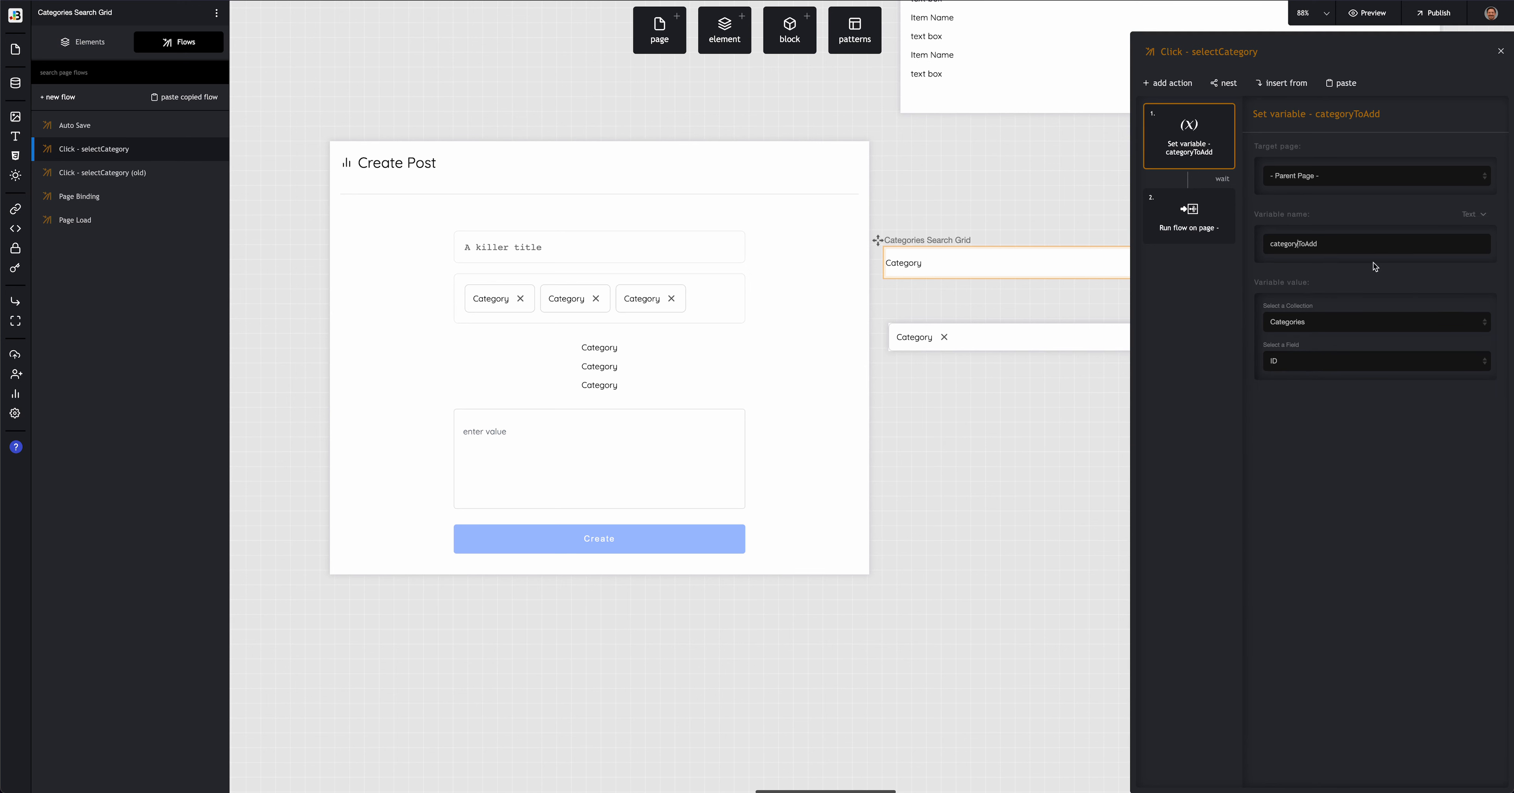
text(Id)
double_click(1301, 242)
click(1300, 242)
double_click(1301, 241)
click(1180, 312)
Step: In Create Post's Add Selected Category flow, change the concatenated JSON key to categoryID and its variable to categoryIDToAdd
click(514, 246)
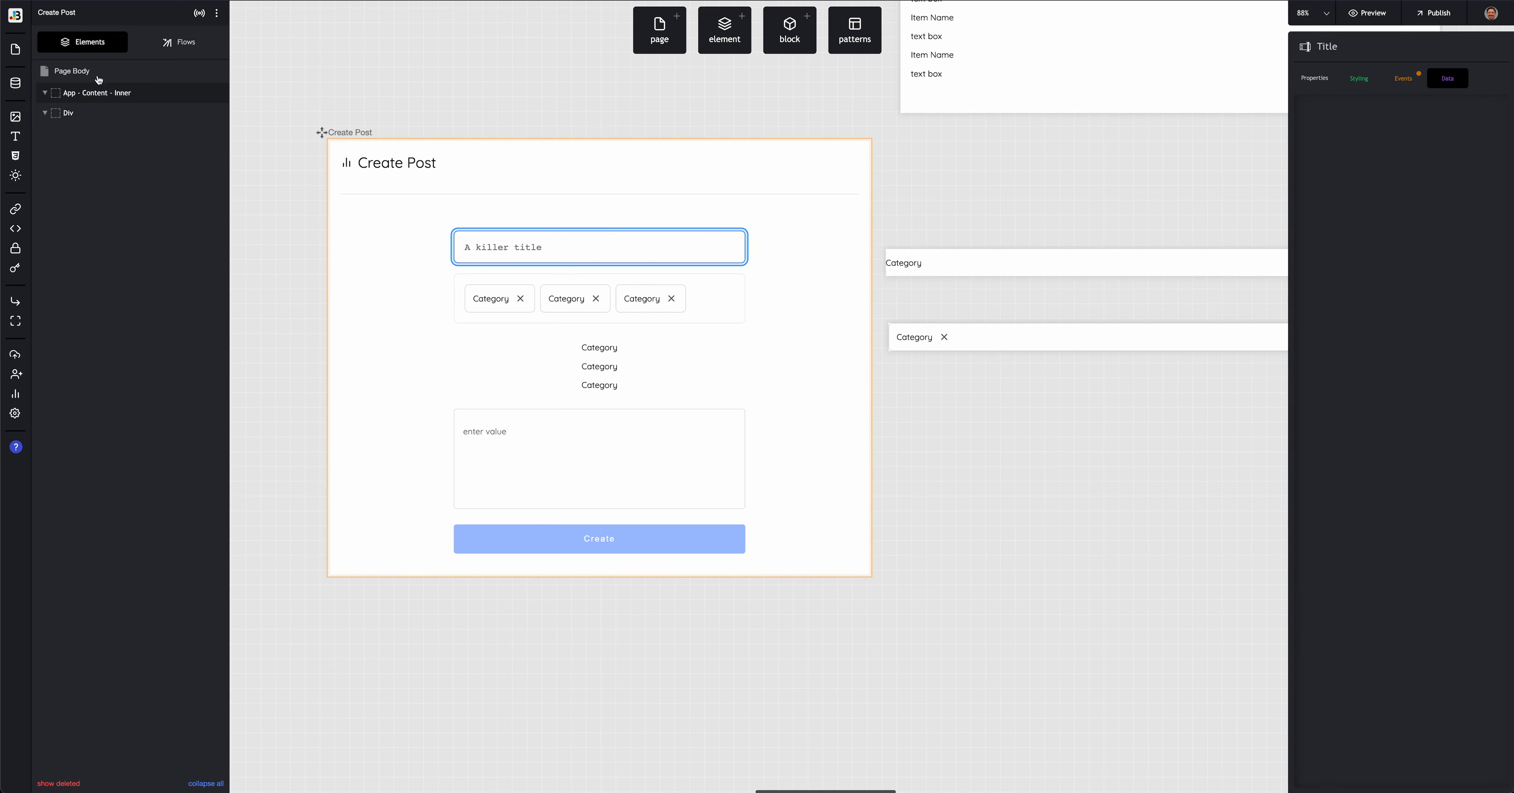
click(172, 46)
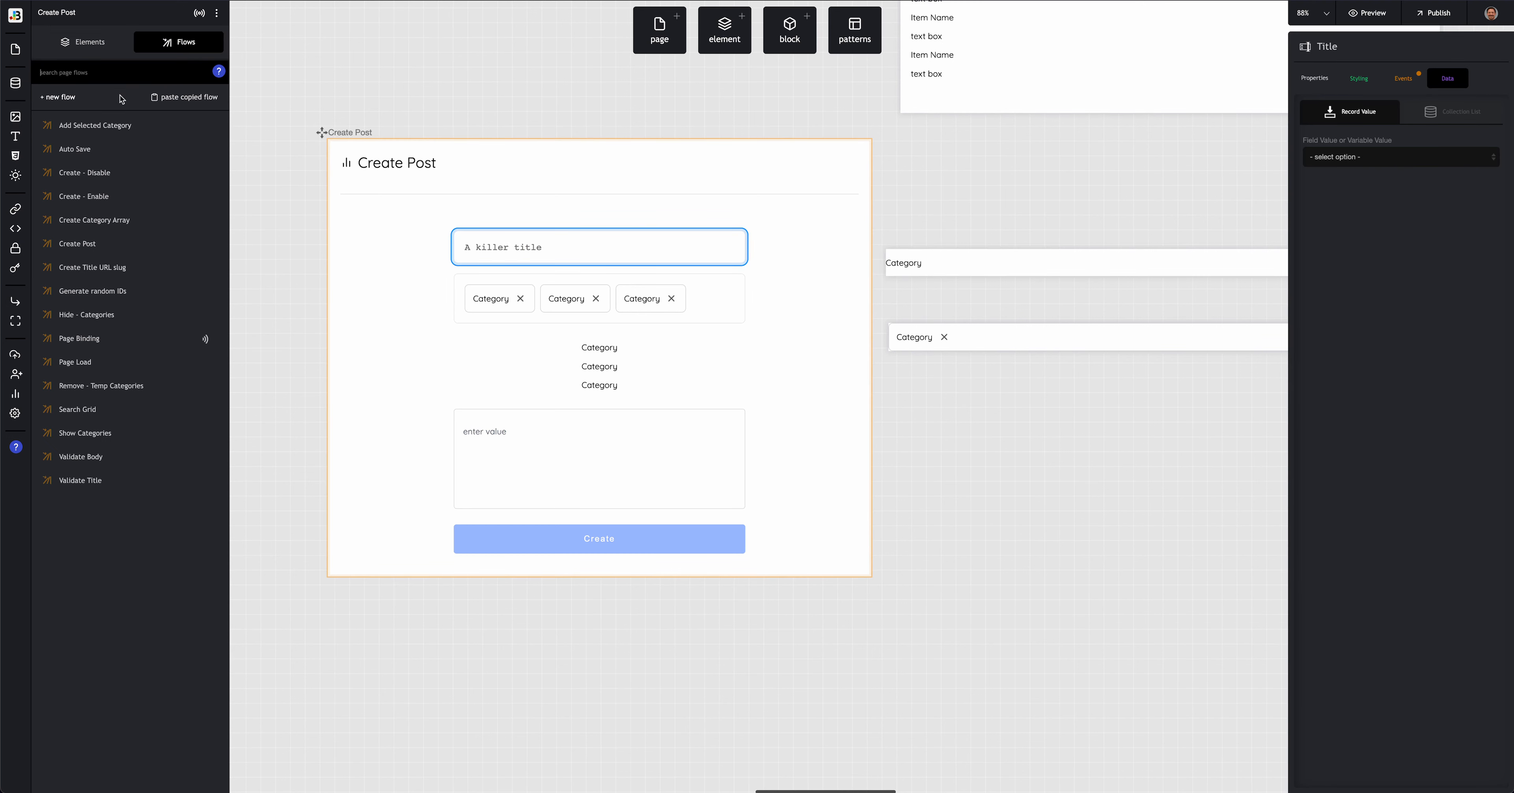
click(112, 122)
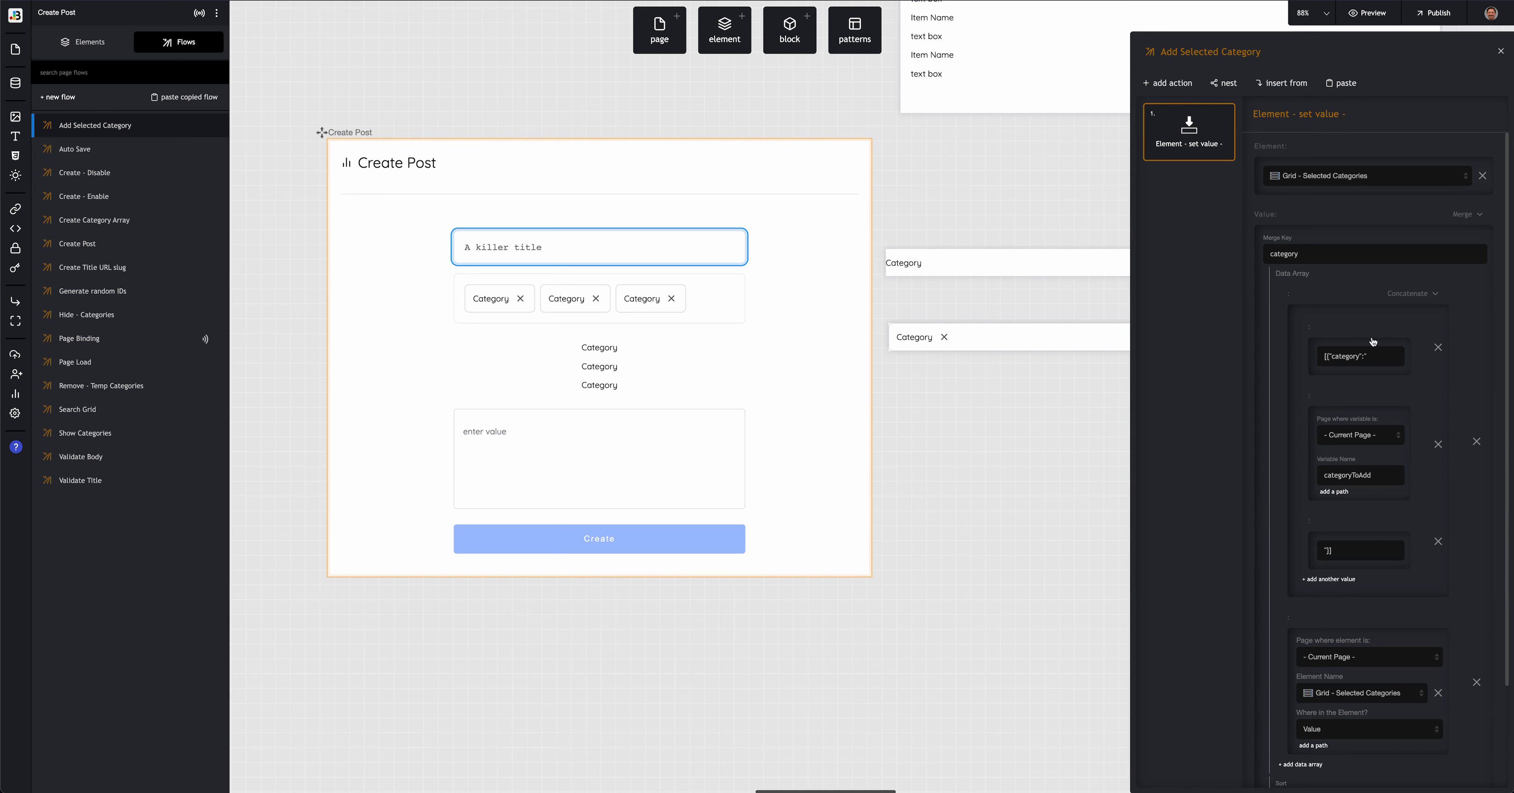
double_click(1346, 357)
key(Right)
click(1348, 474)
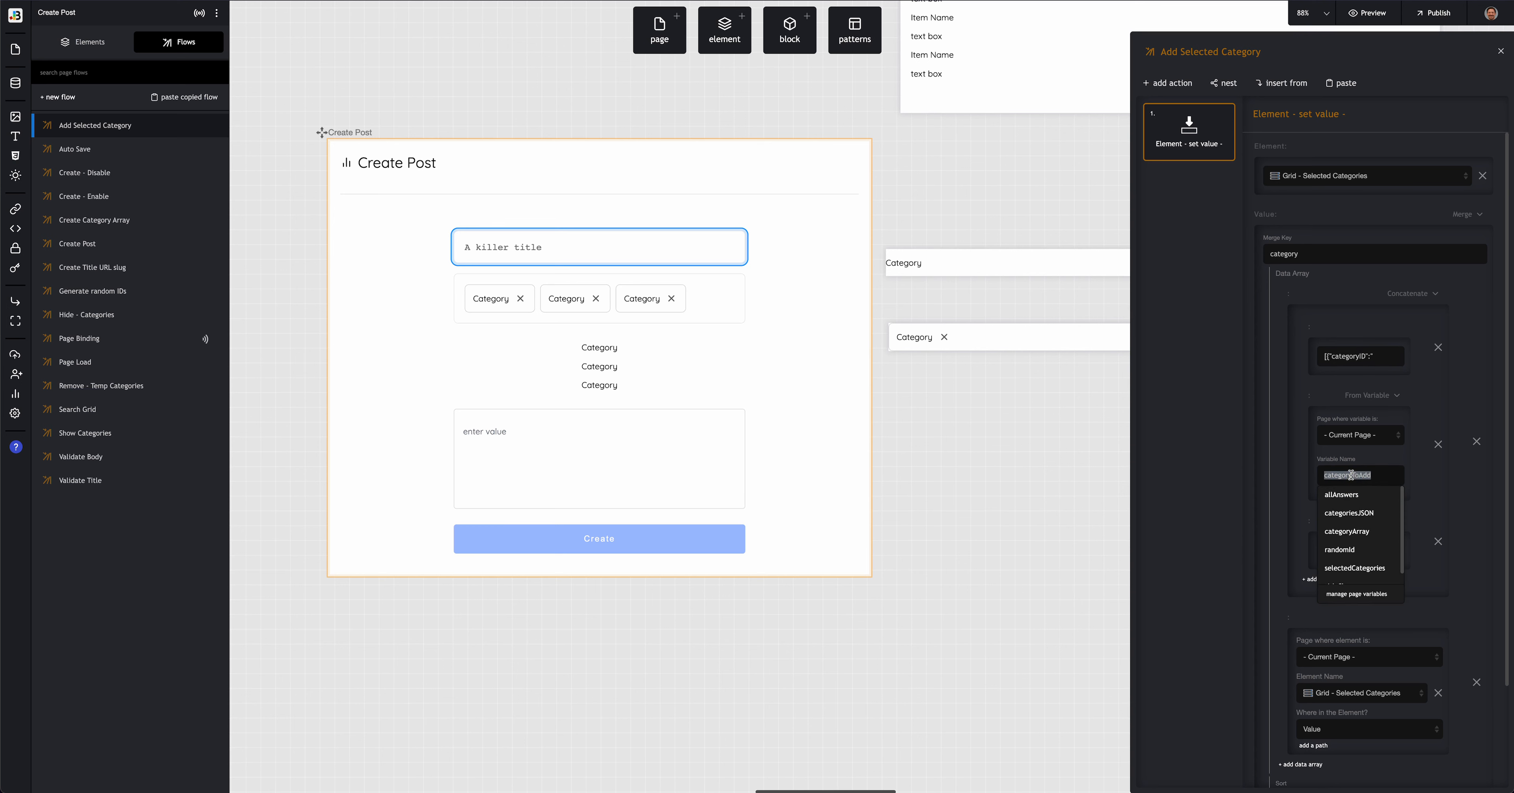
text(ID)
click(1217, 462)
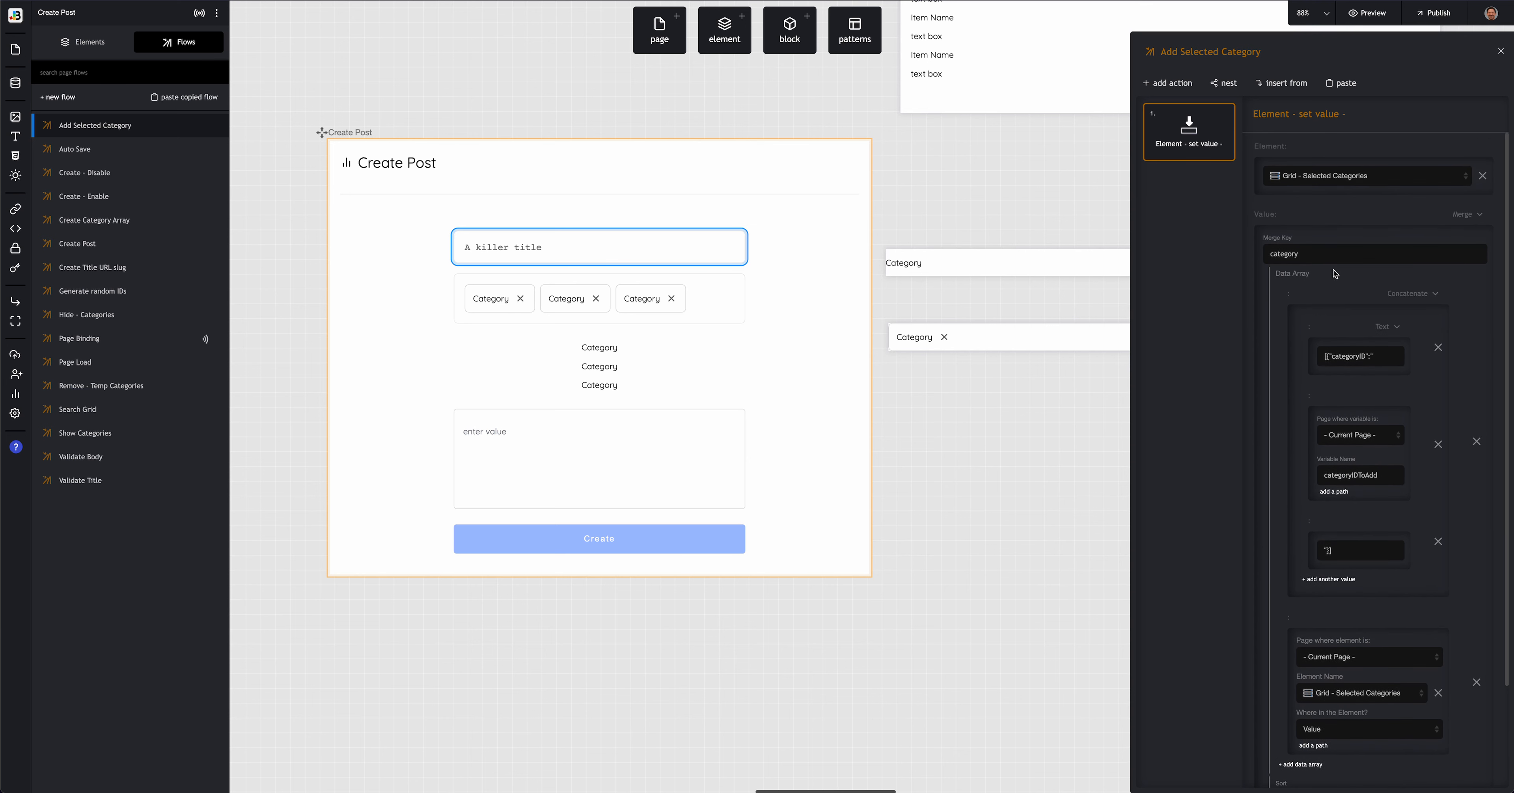
Step: Copy categoryID from the concatenated text and set it as the Merge Key
double_click(1343, 355)
key(ctrl+c)
double_click(1285, 254)
key(ctrl+v)
Step: Remove the variable binding from the Category text in Categories - Selected, and open the Categories data collection
click(915, 338)
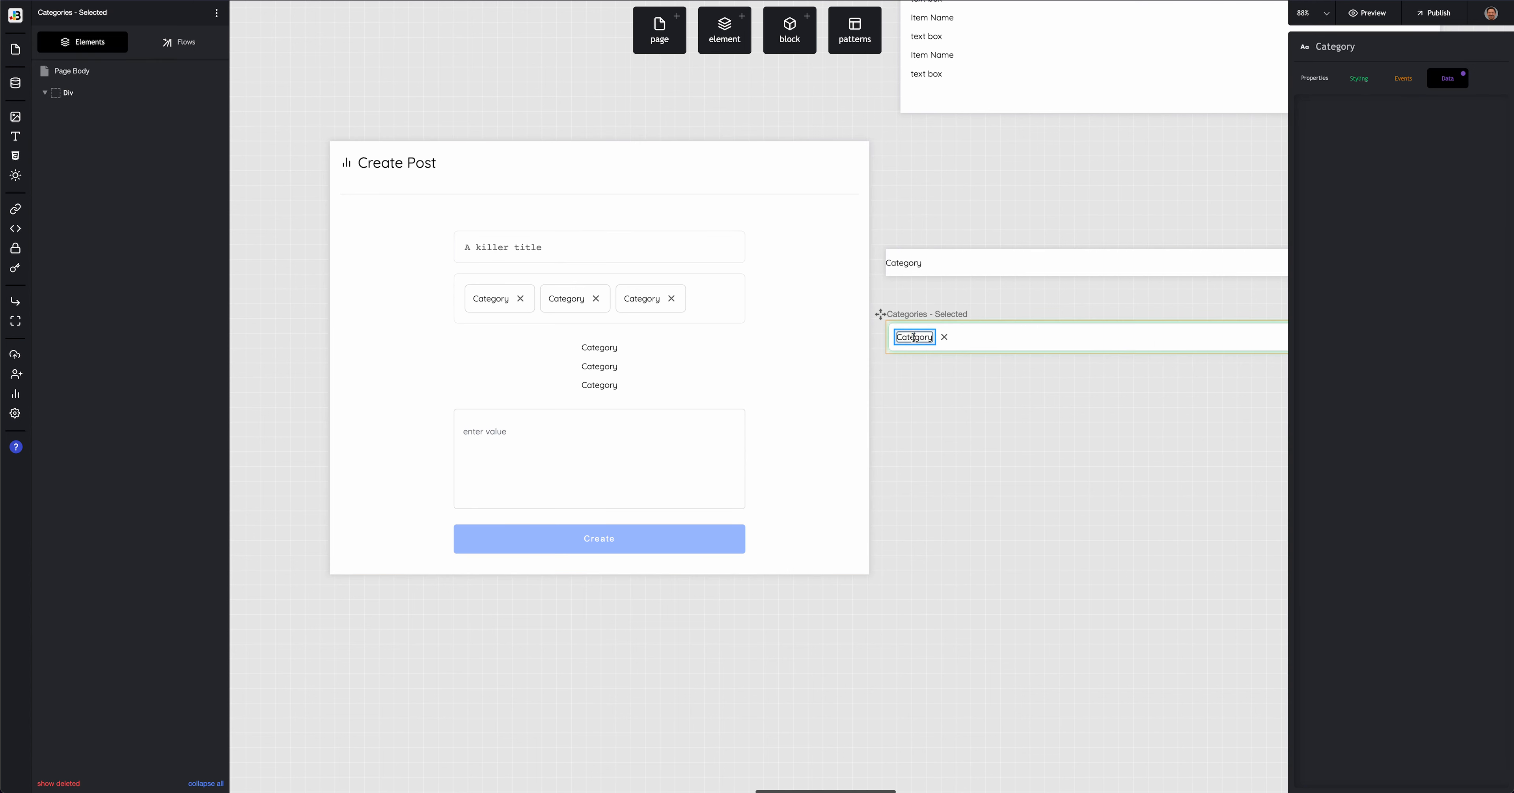
click(1422, 156)
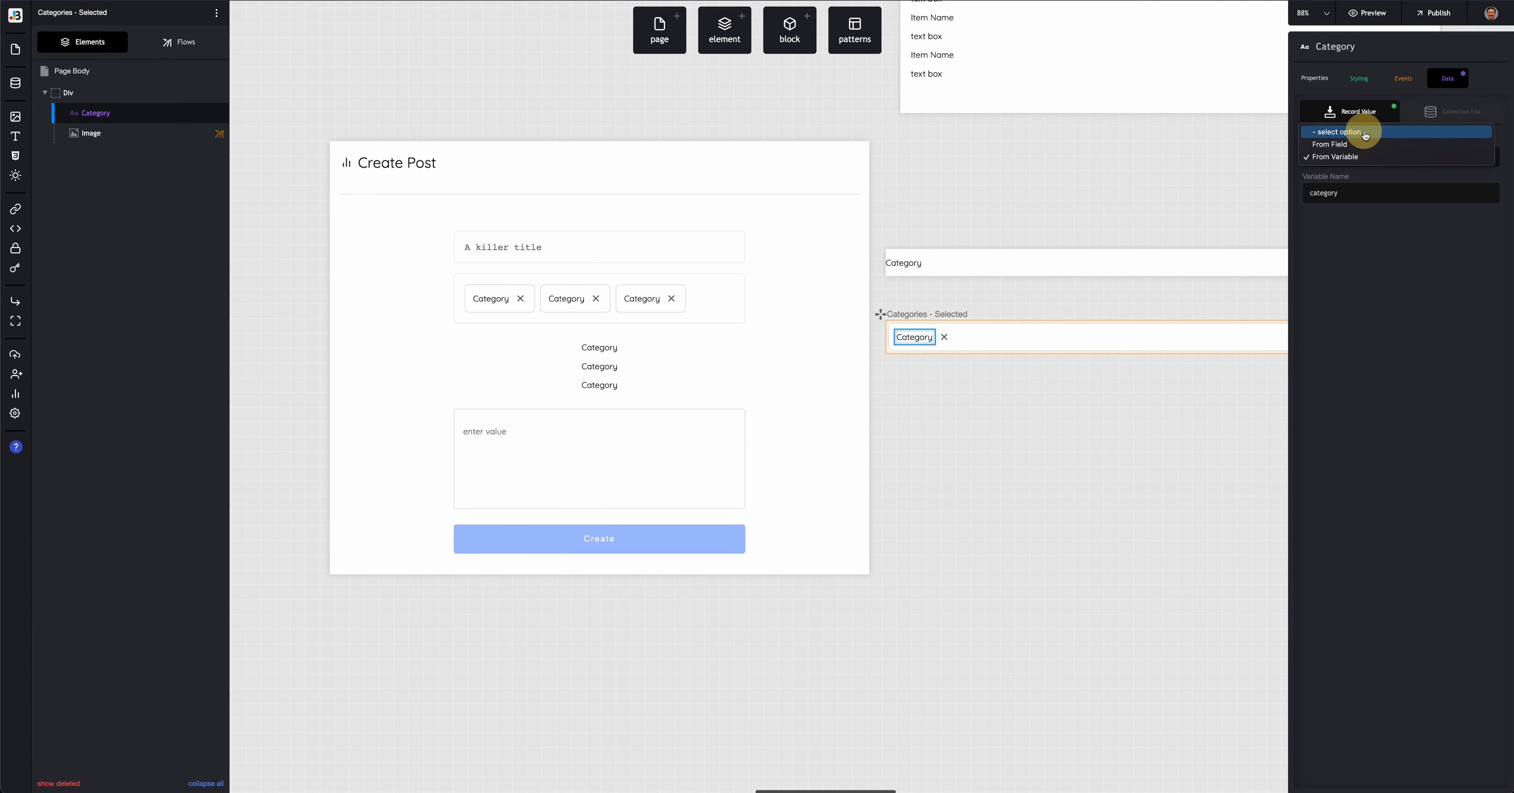
click(1366, 135)
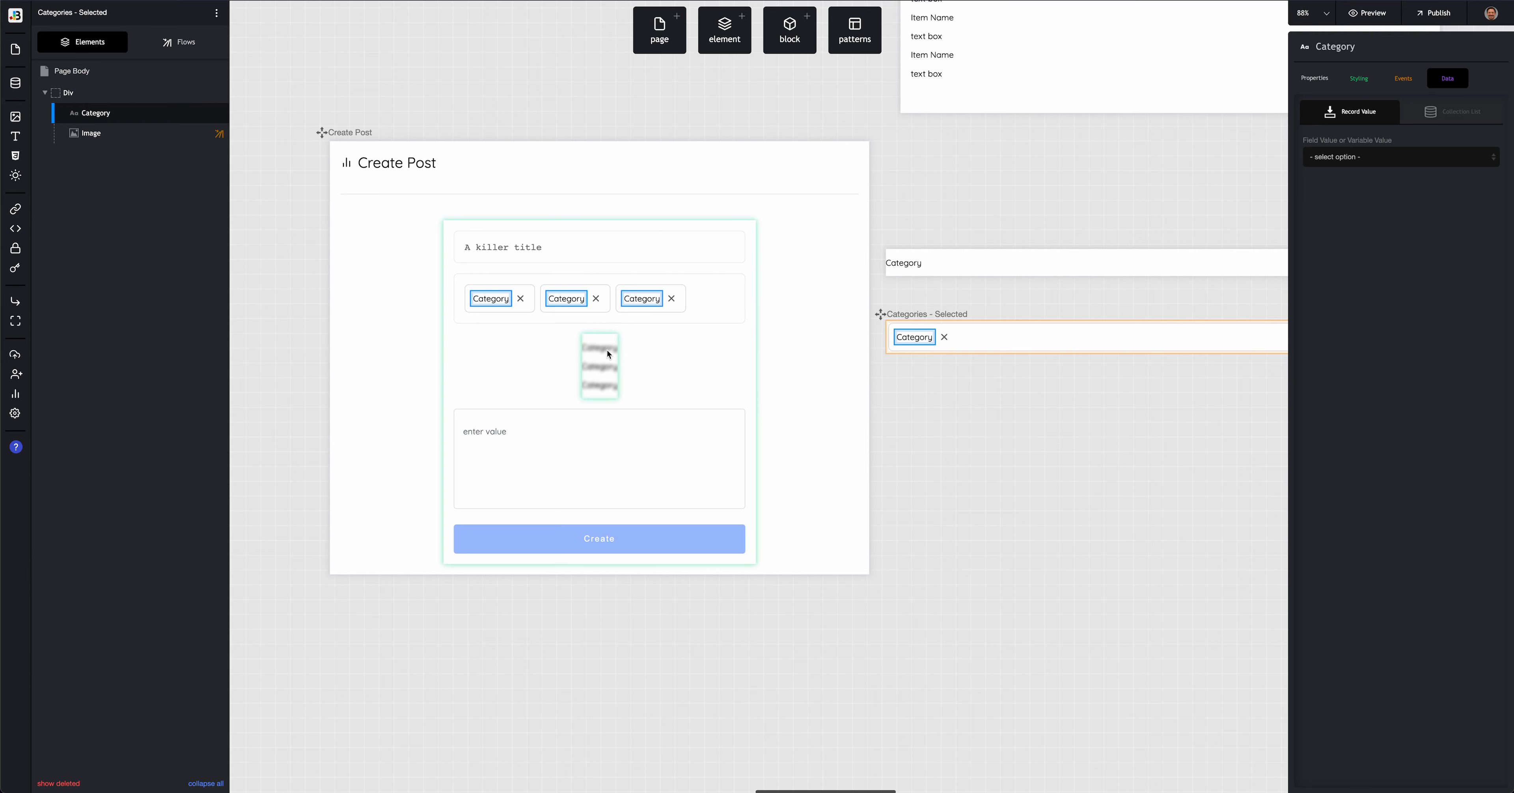
click(18, 88)
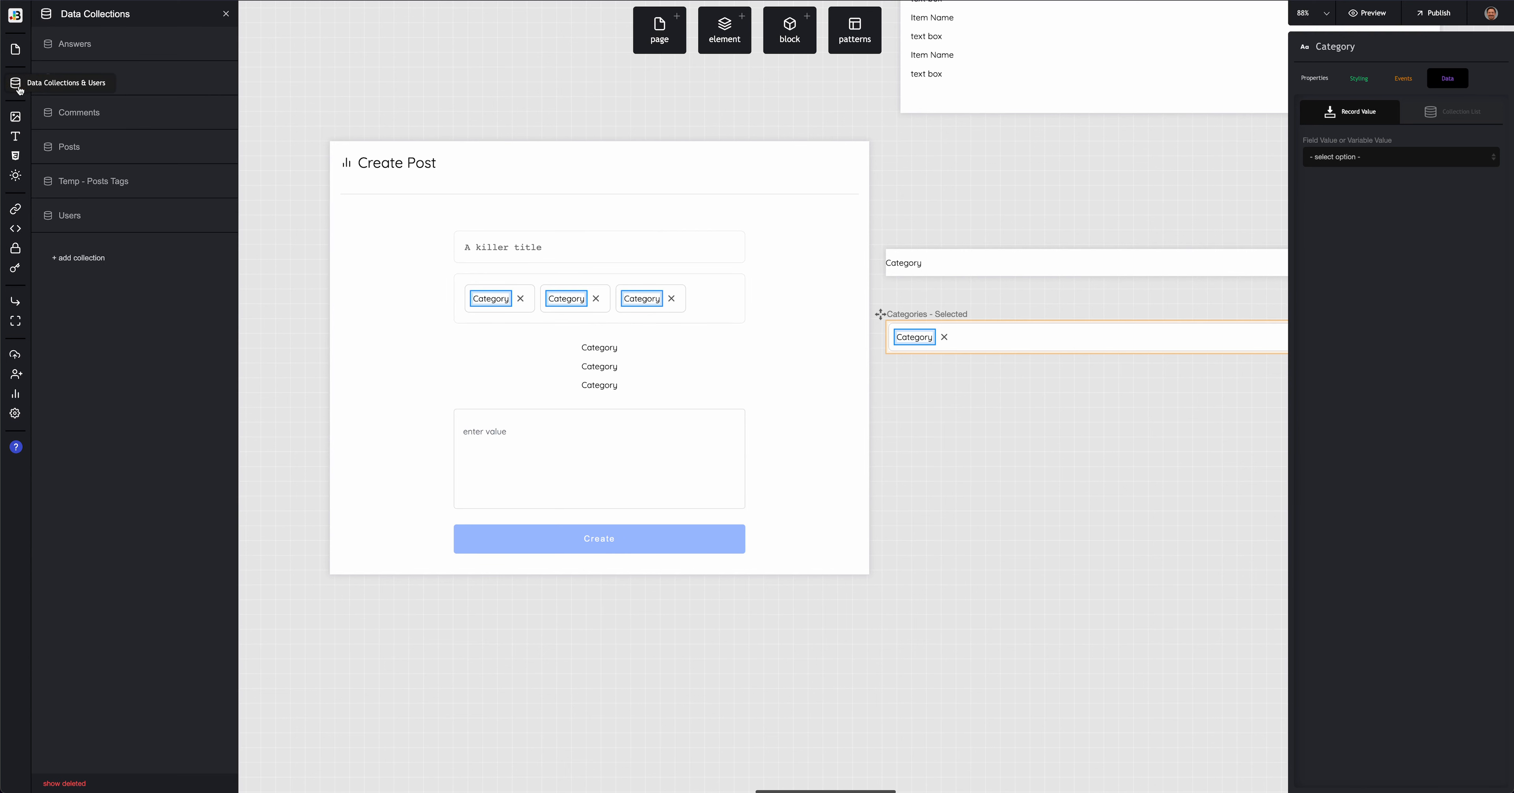
click(147, 77)
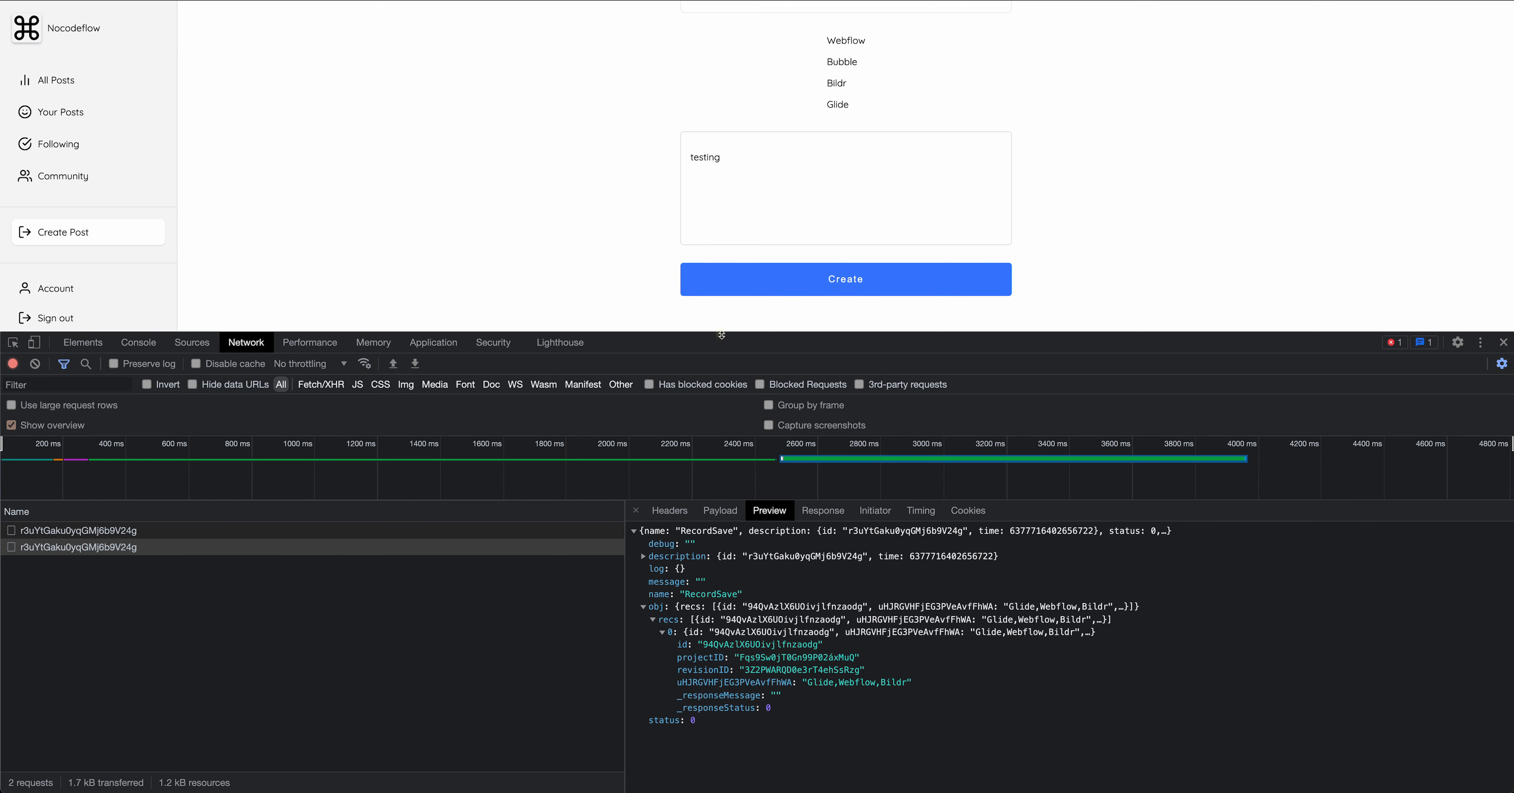
Step: Enlarge the preview page area, remove all the category chips, and select Webflow
drag(717, 335, 646, 531)
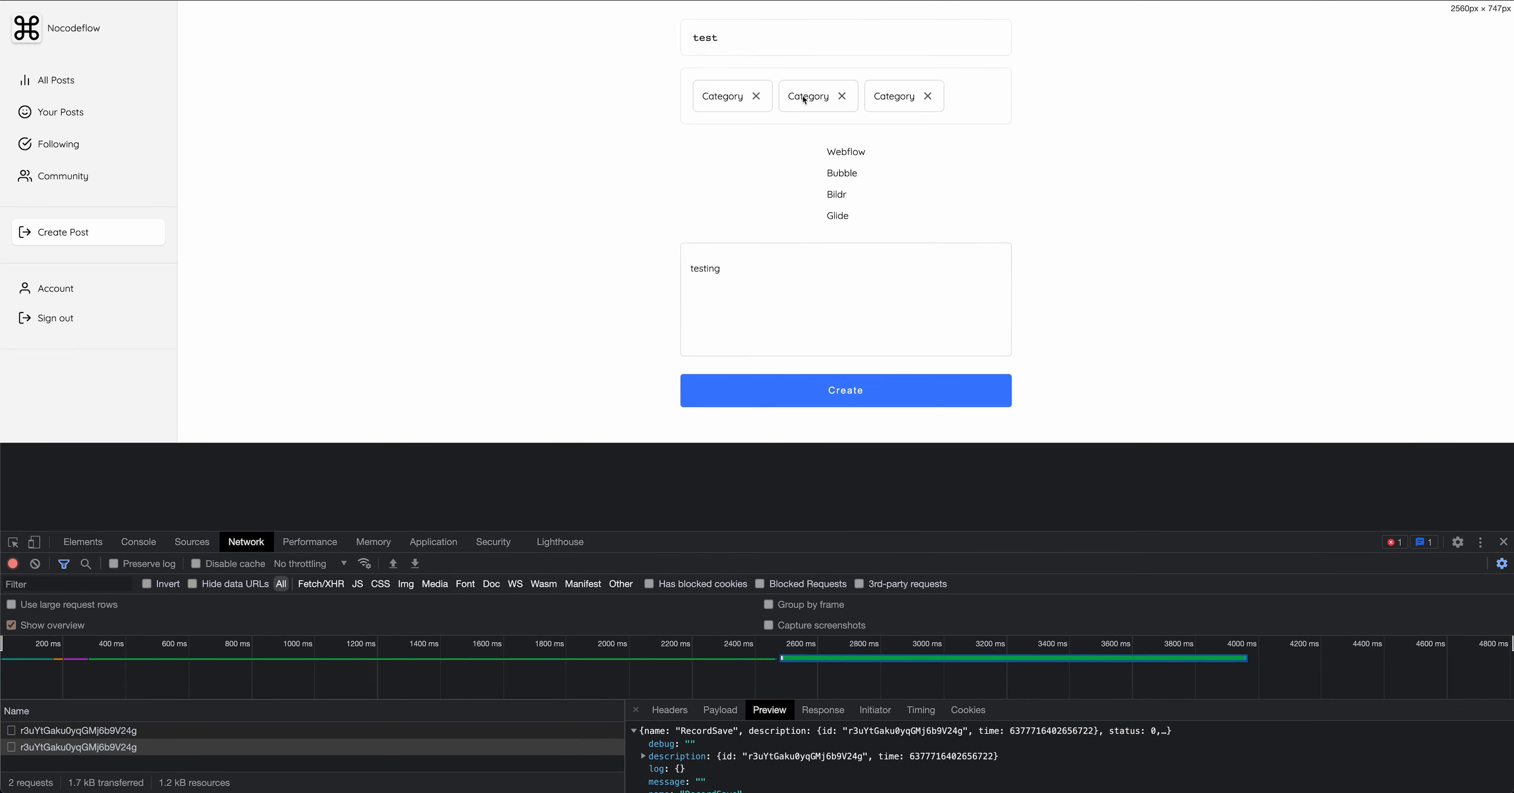
click(758, 186)
click(758, 185)
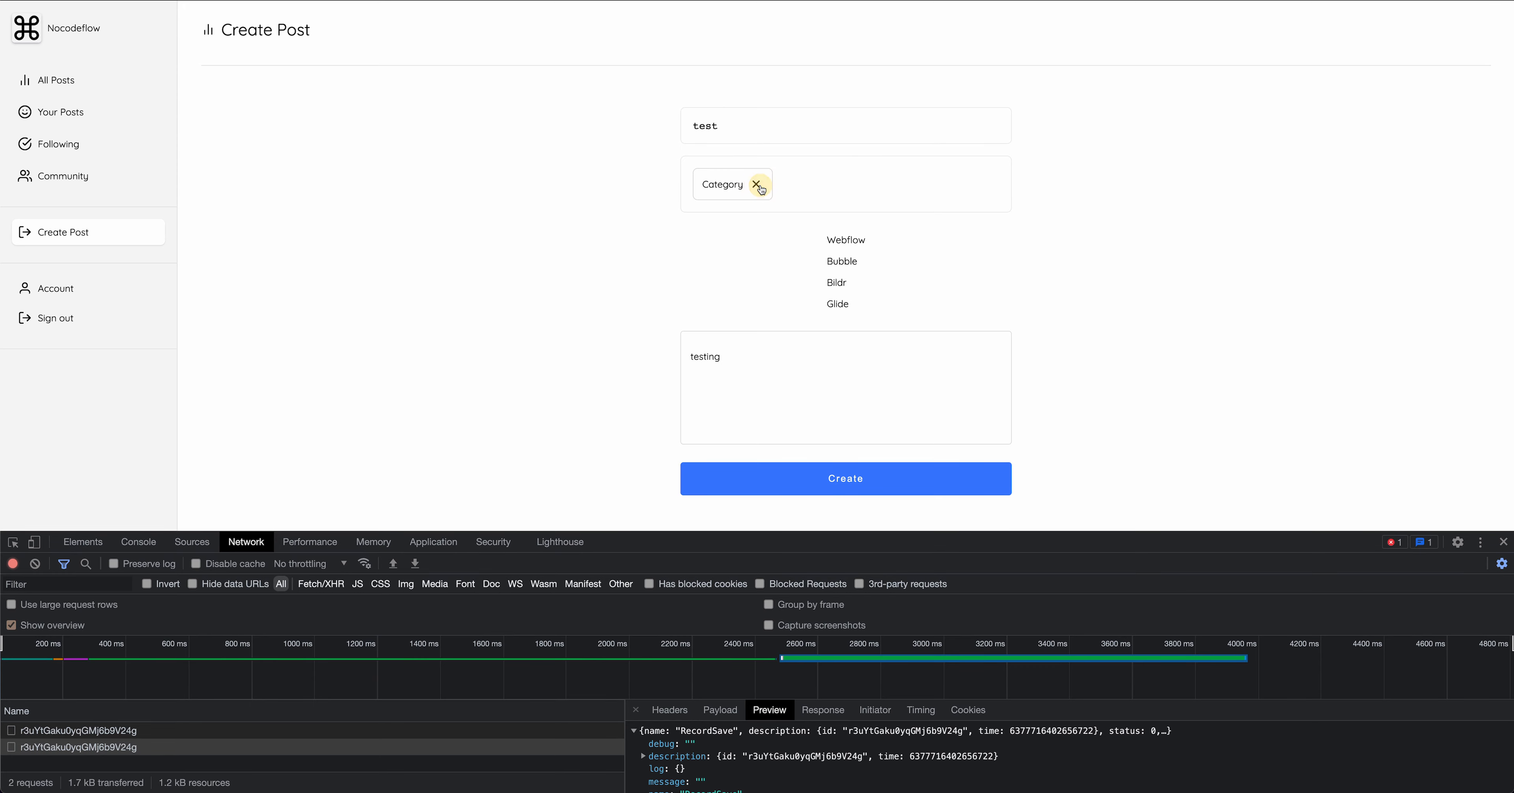
click(759, 185)
click(850, 216)
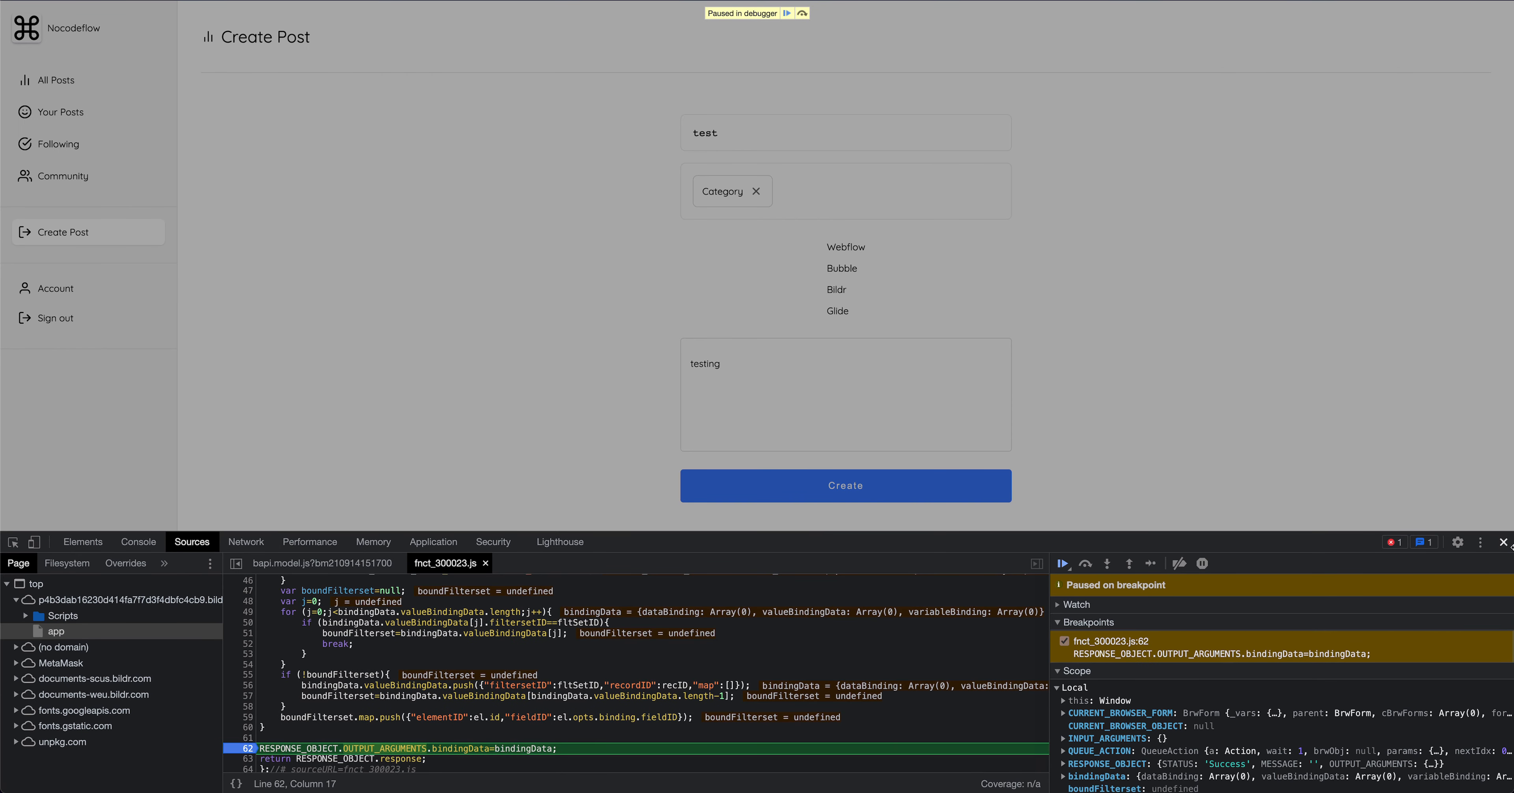
Step: Deactivate the breakpoints, resume script execution, and close the developer tools
click(1179, 563)
click(1062, 563)
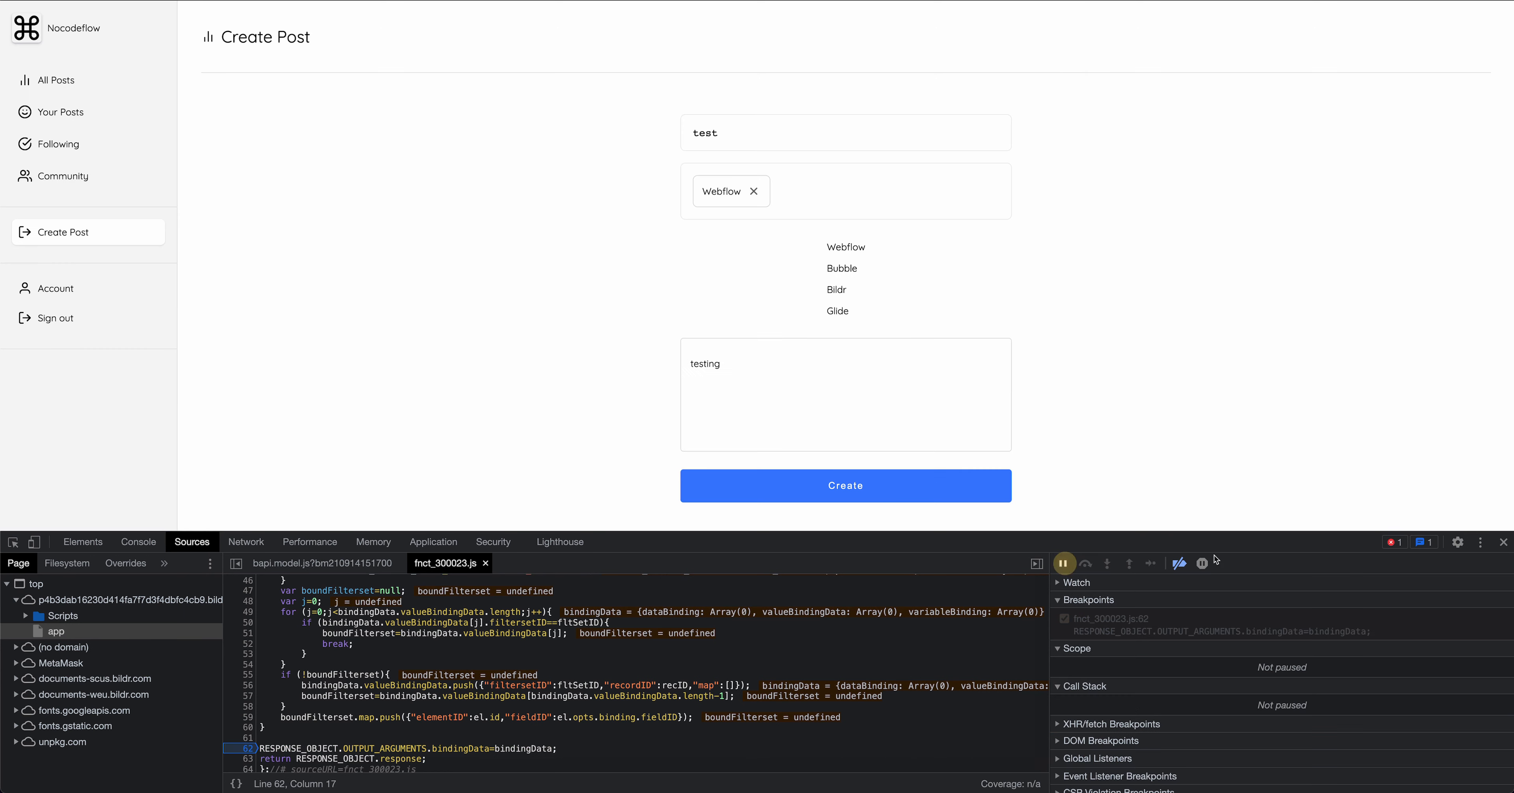
click(1503, 542)
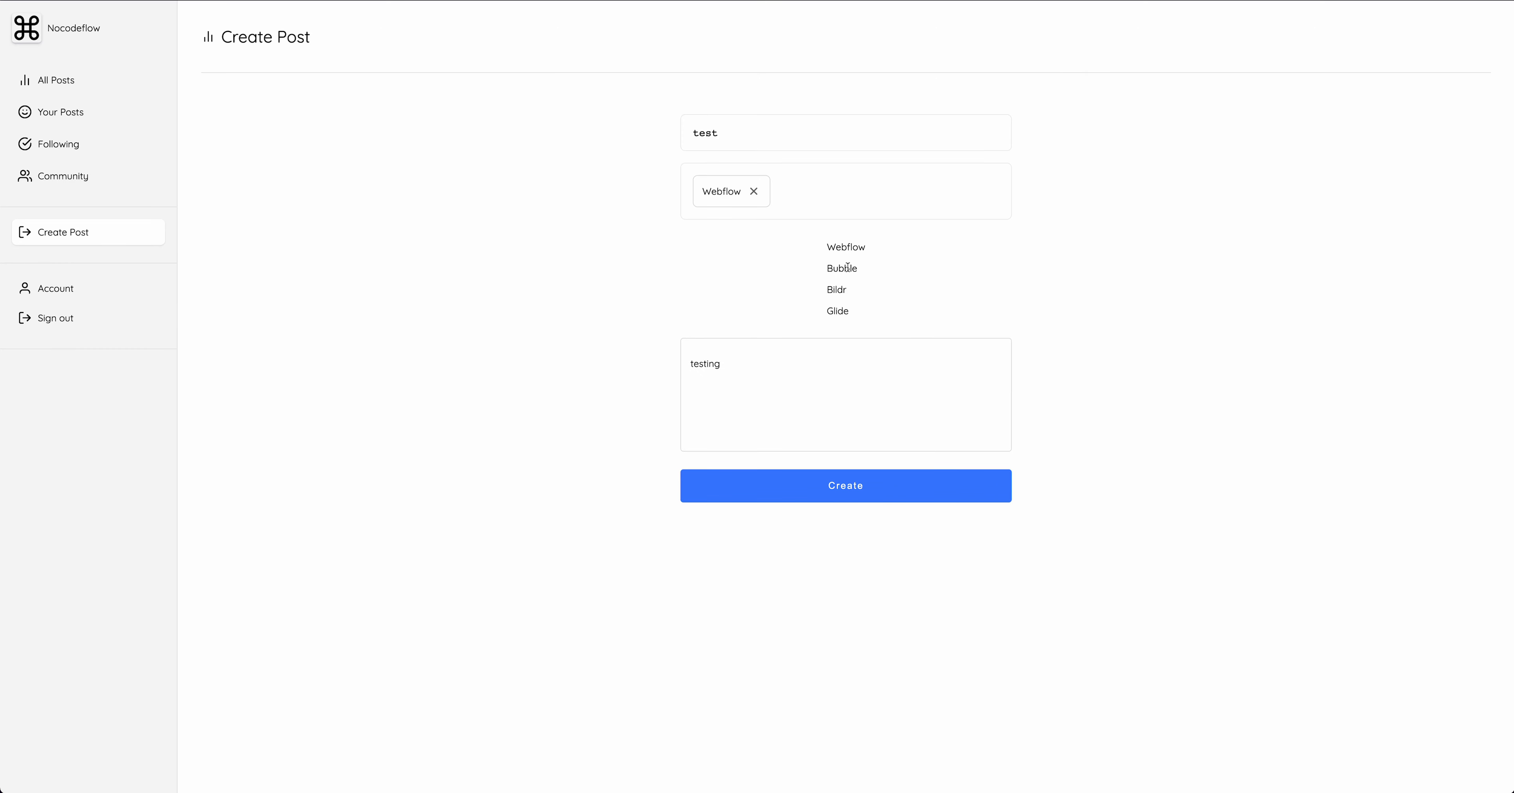
Step: Add Bubble and Bildr to the selected categories in the preview, and reload the page
click(847, 267)
click(837, 291)
key(super+r)
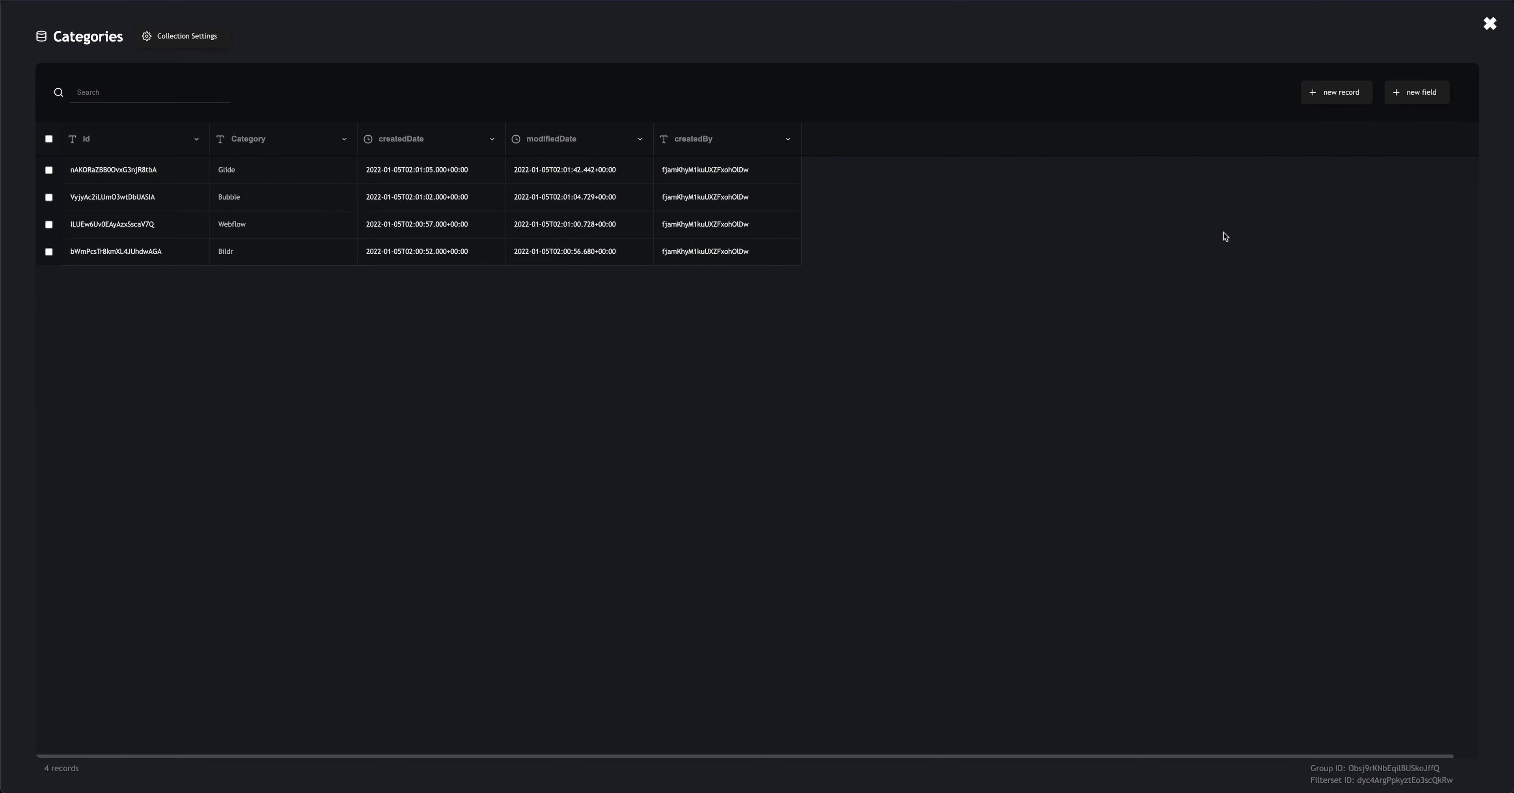
Step: Close the Categories collection and set the Diff key of Grid - Selected Categories to categoryID
click(1489, 24)
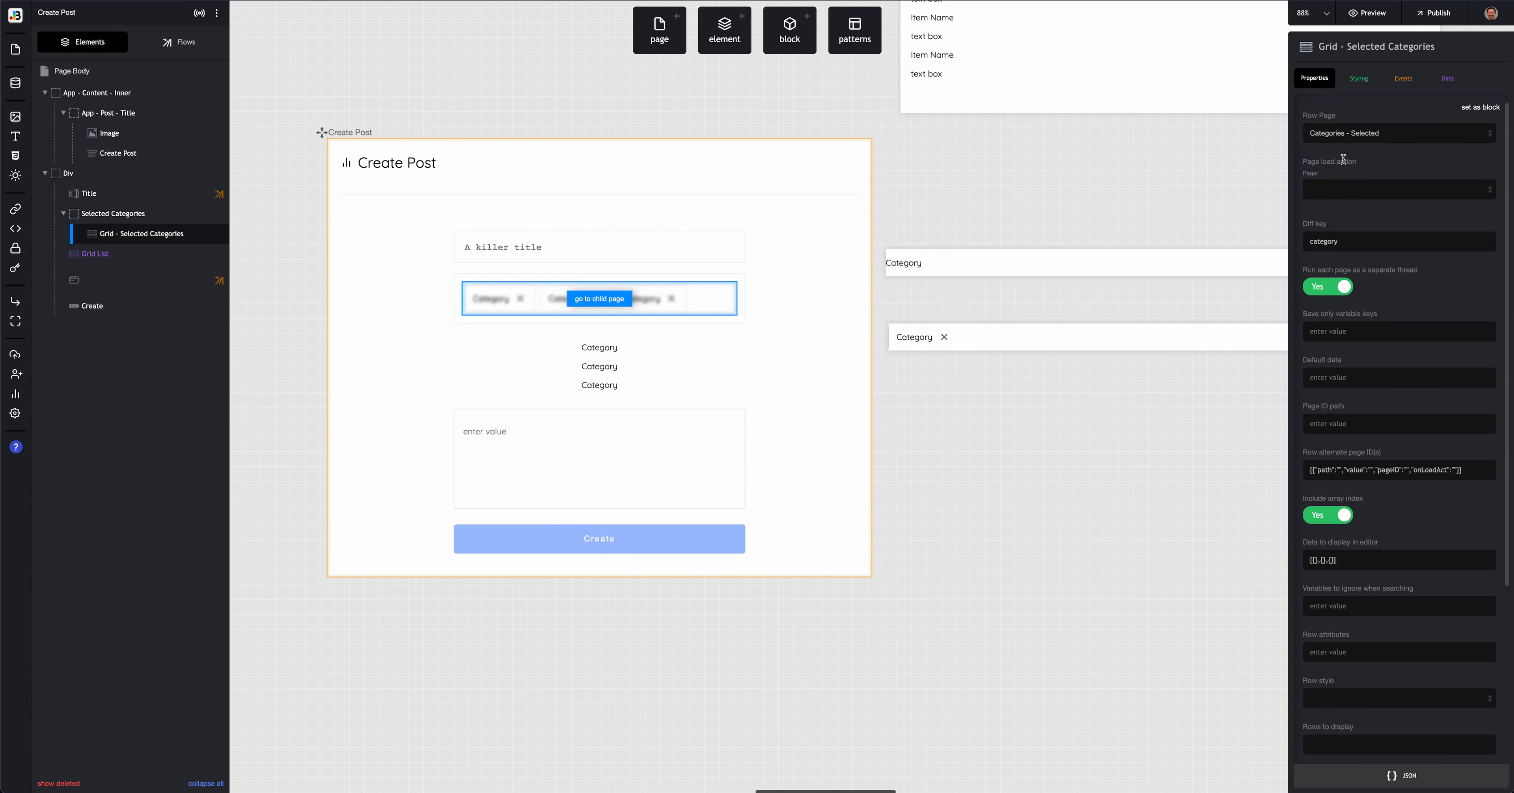
click(1340, 241)
click(1309, 221)
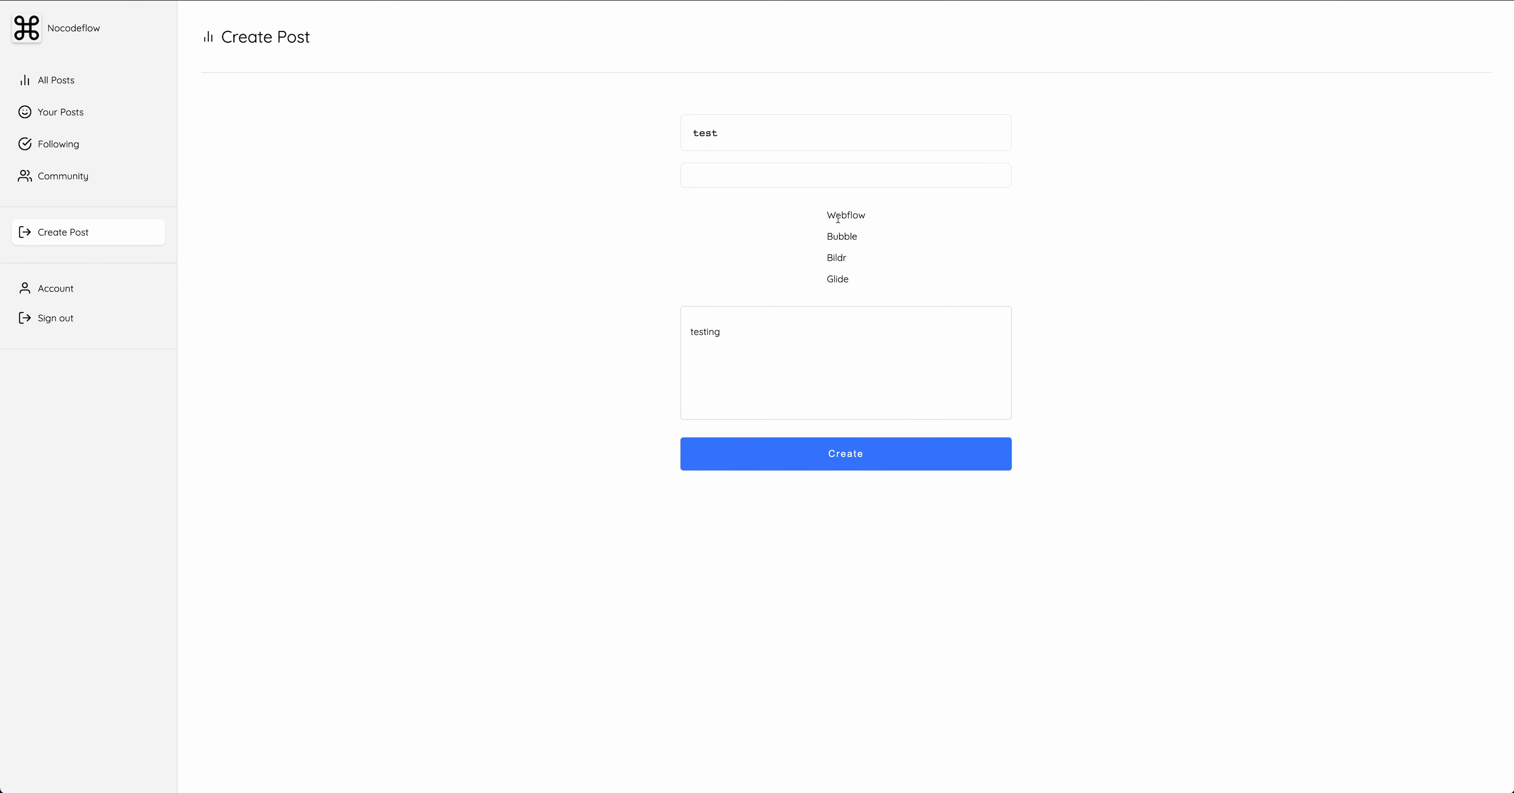
Step: Test the chips in the preview by selecting Webflow, Bubble and Bildr
click(838, 218)
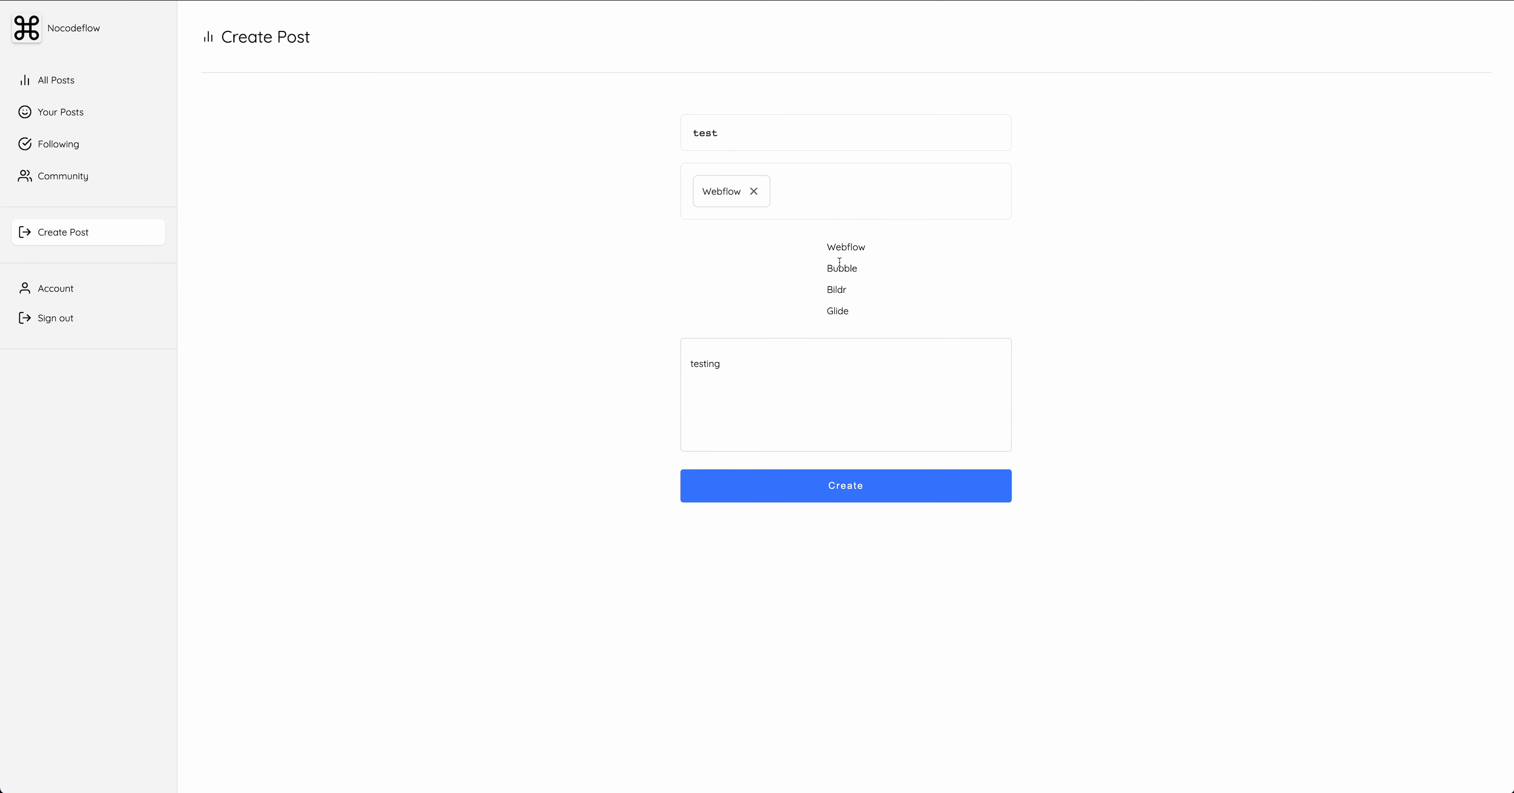
click(839, 267)
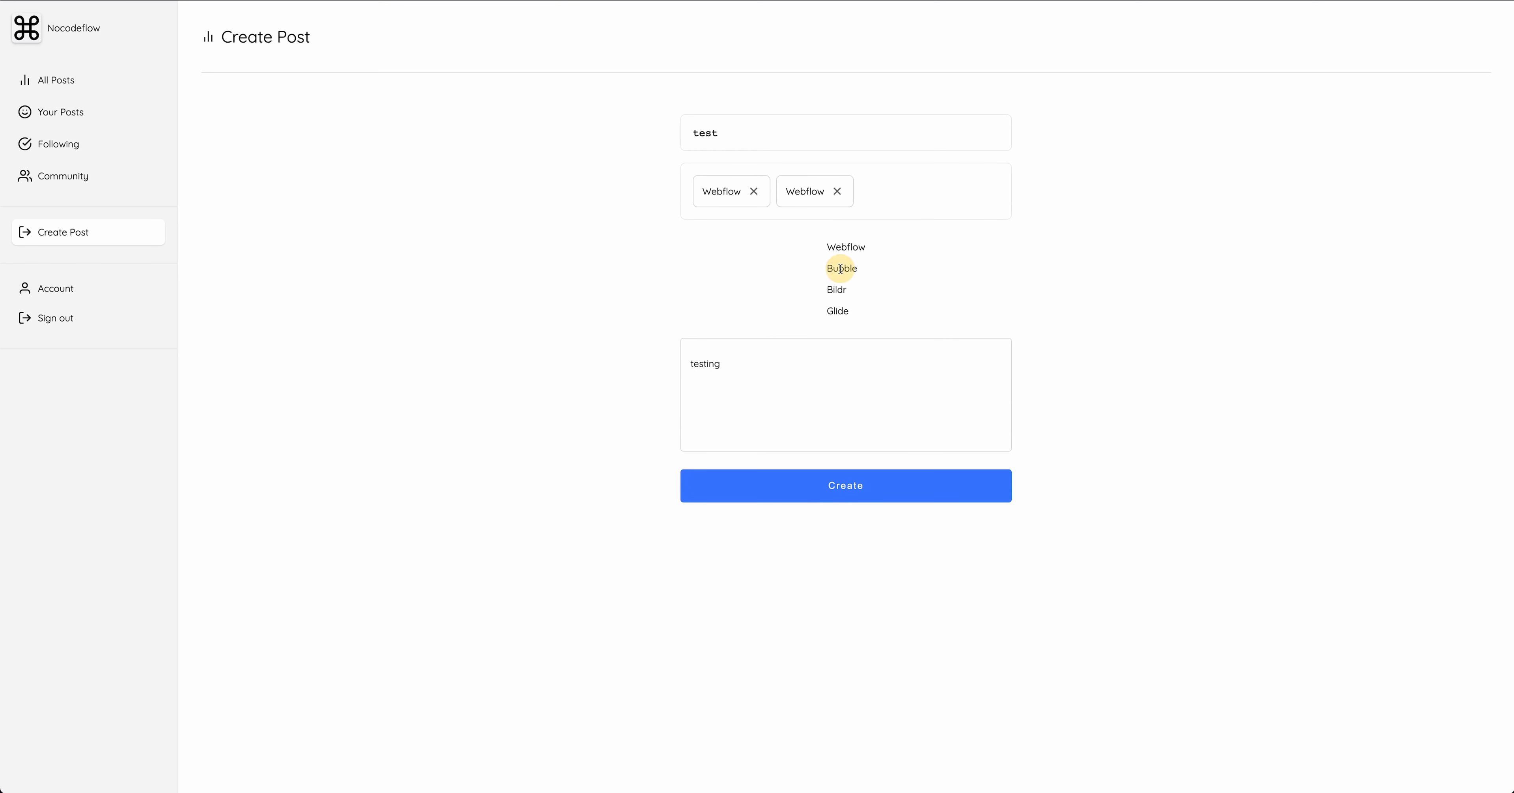
click(838, 290)
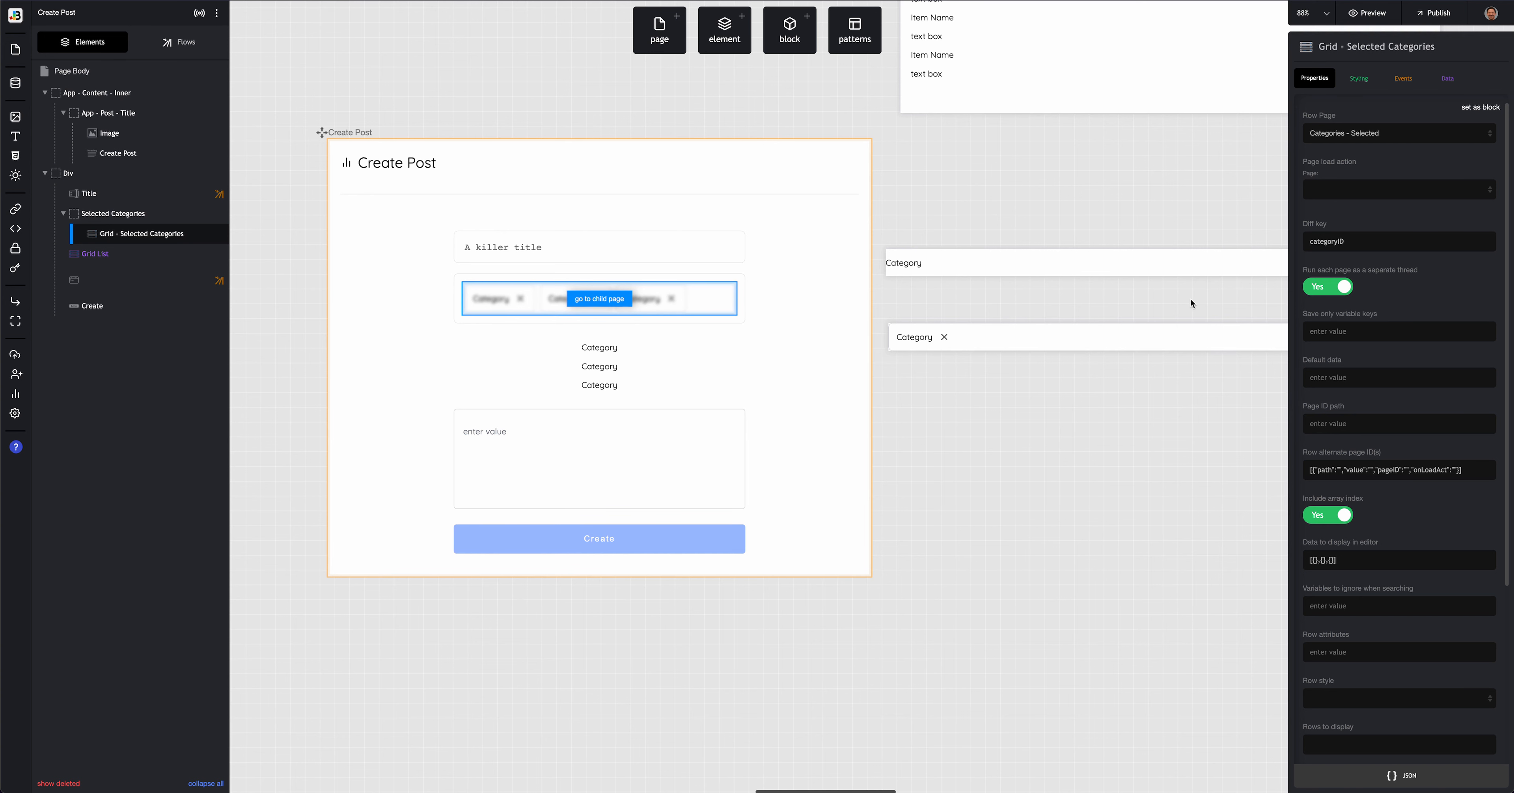
Step: In the editor, examine both actions of the Click - selectCategory flow attached to the Category text in Categories Search Grid
click(911, 265)
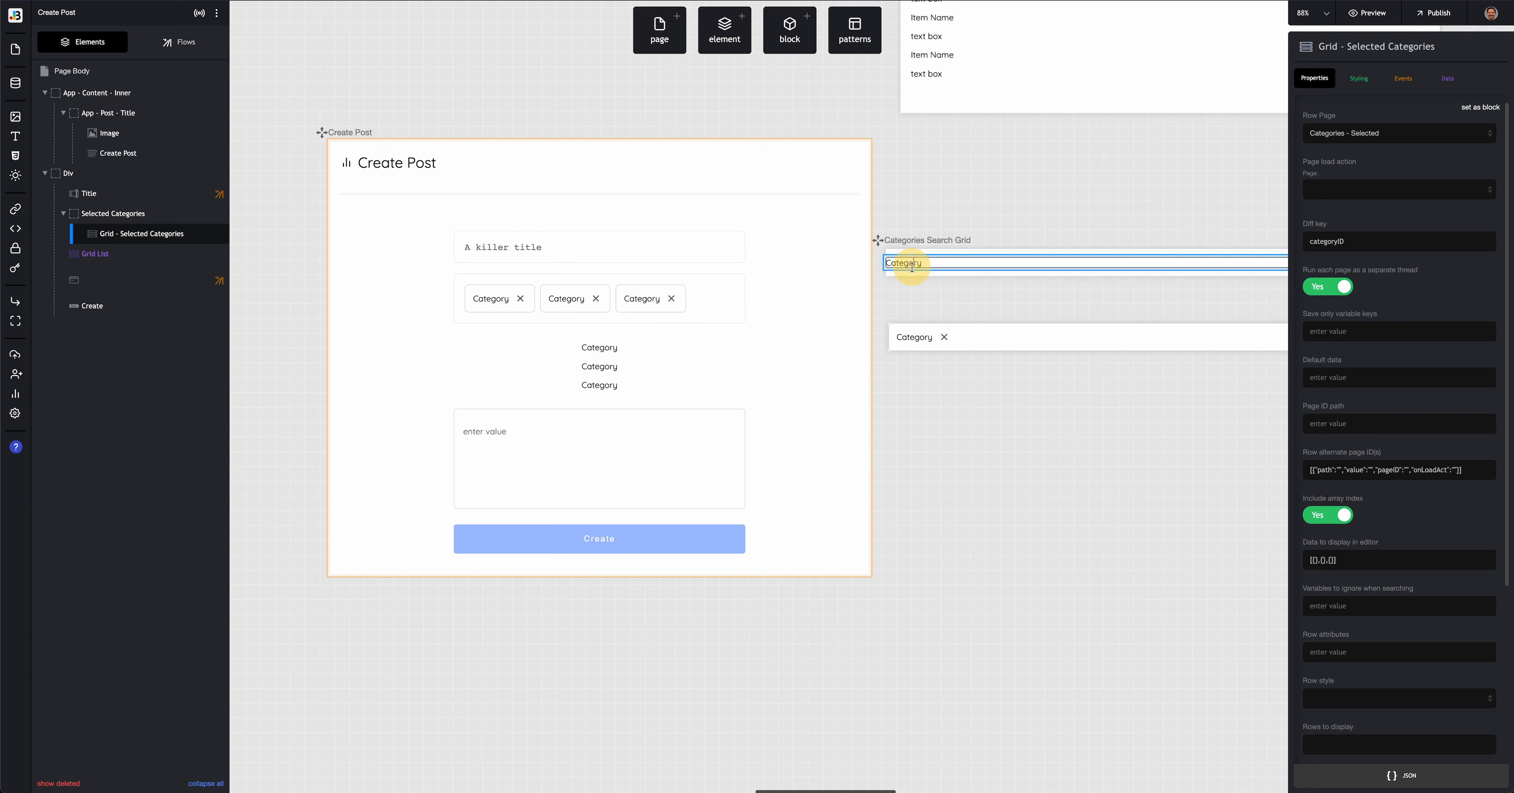
click(1408, 85)
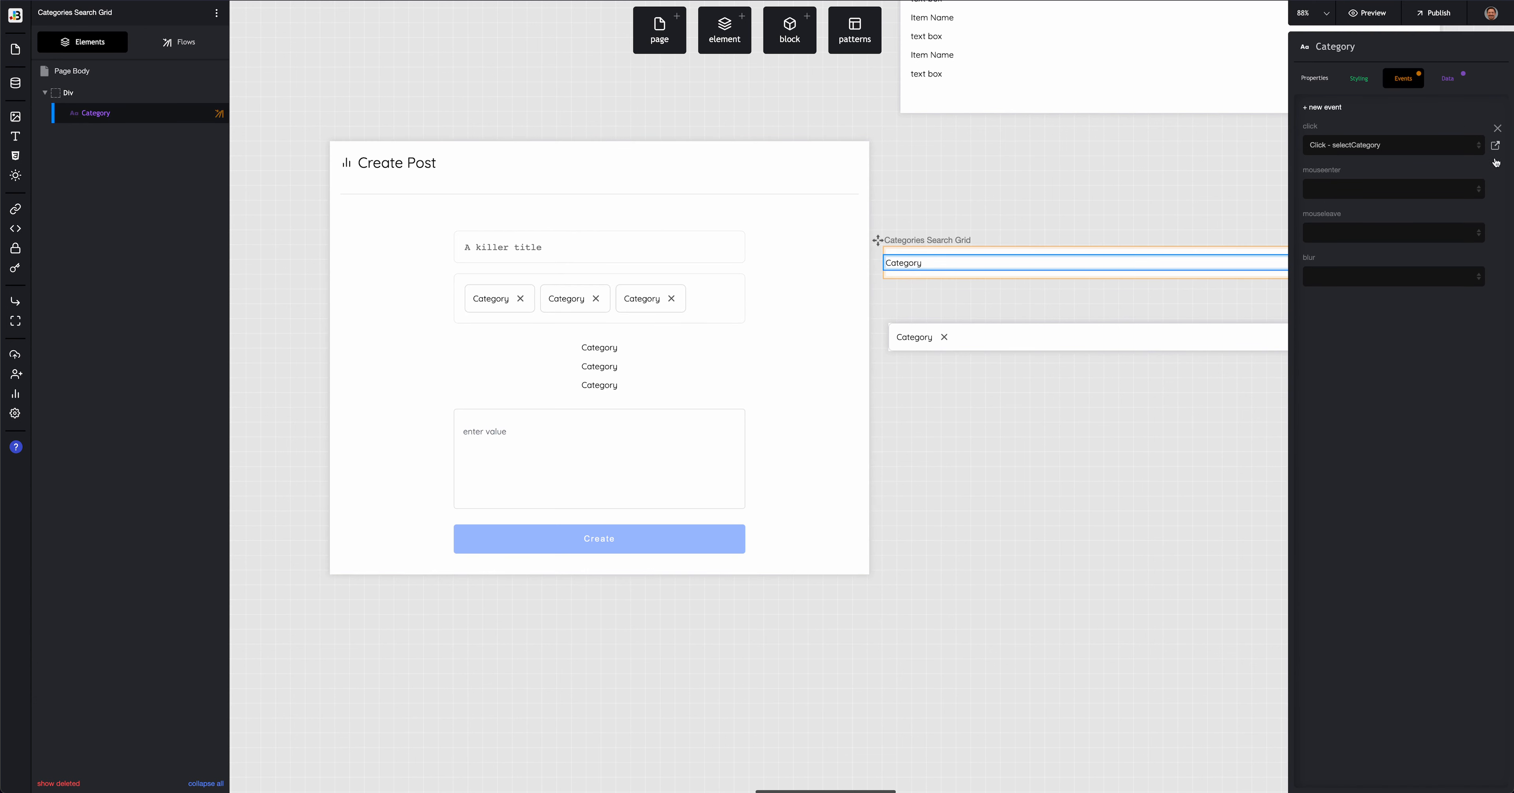
click(1496, 145)
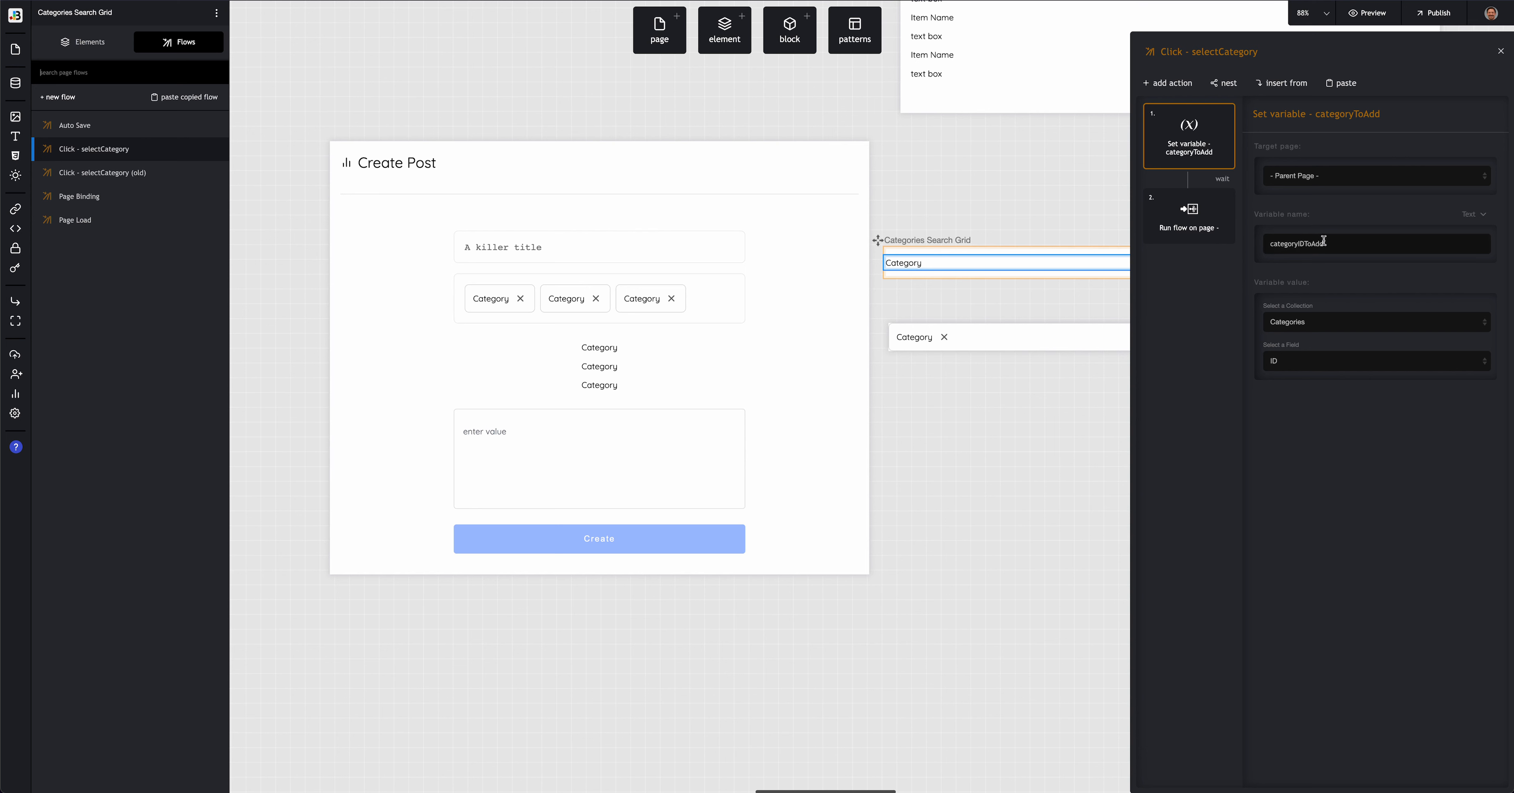
click(1172, 206)
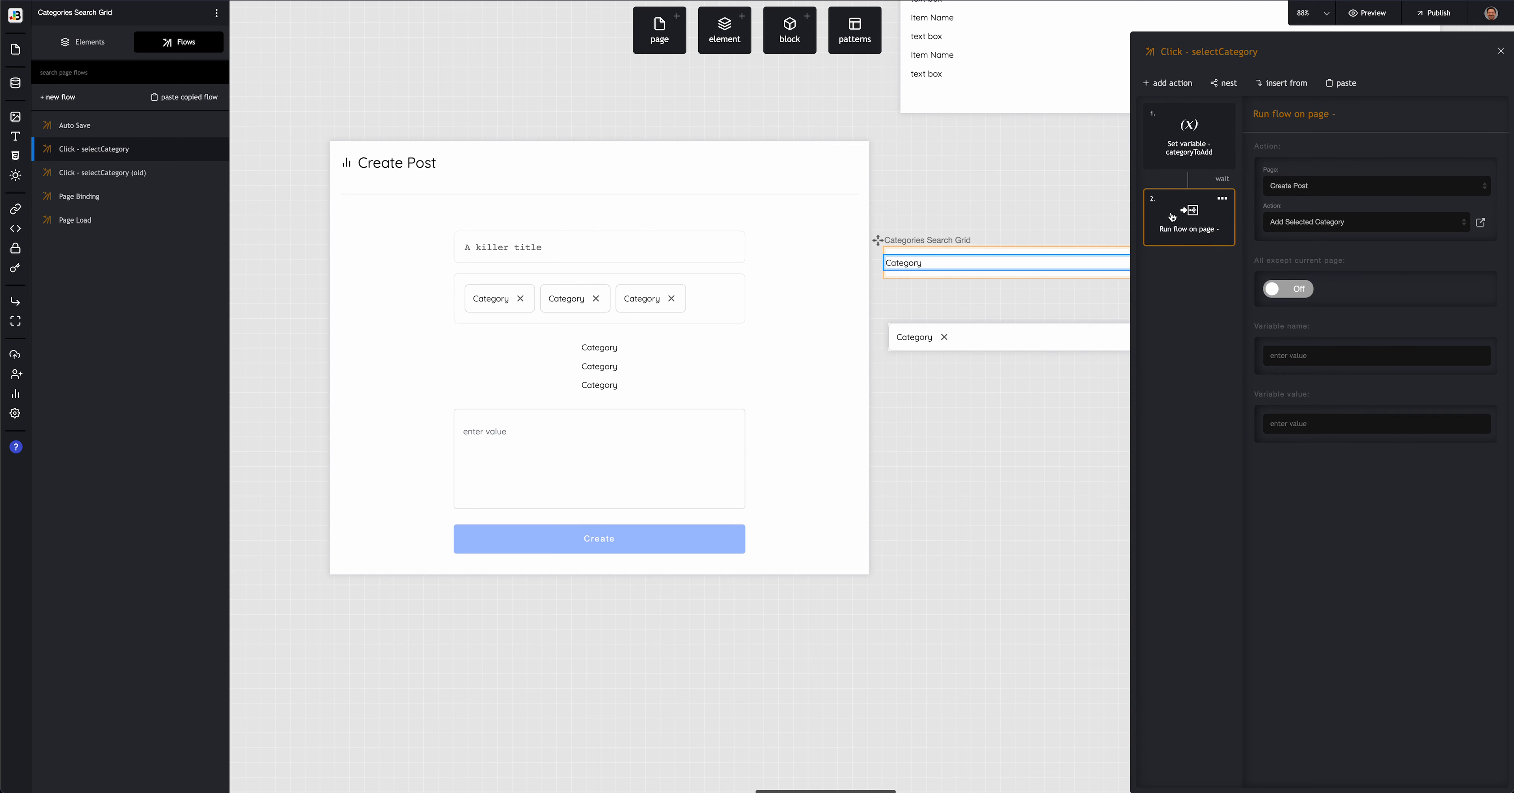
Step: Examine the Add Selected Category flow of the Create Post page, including its merge key and data array values
click(505, 216)
click(183, 36)
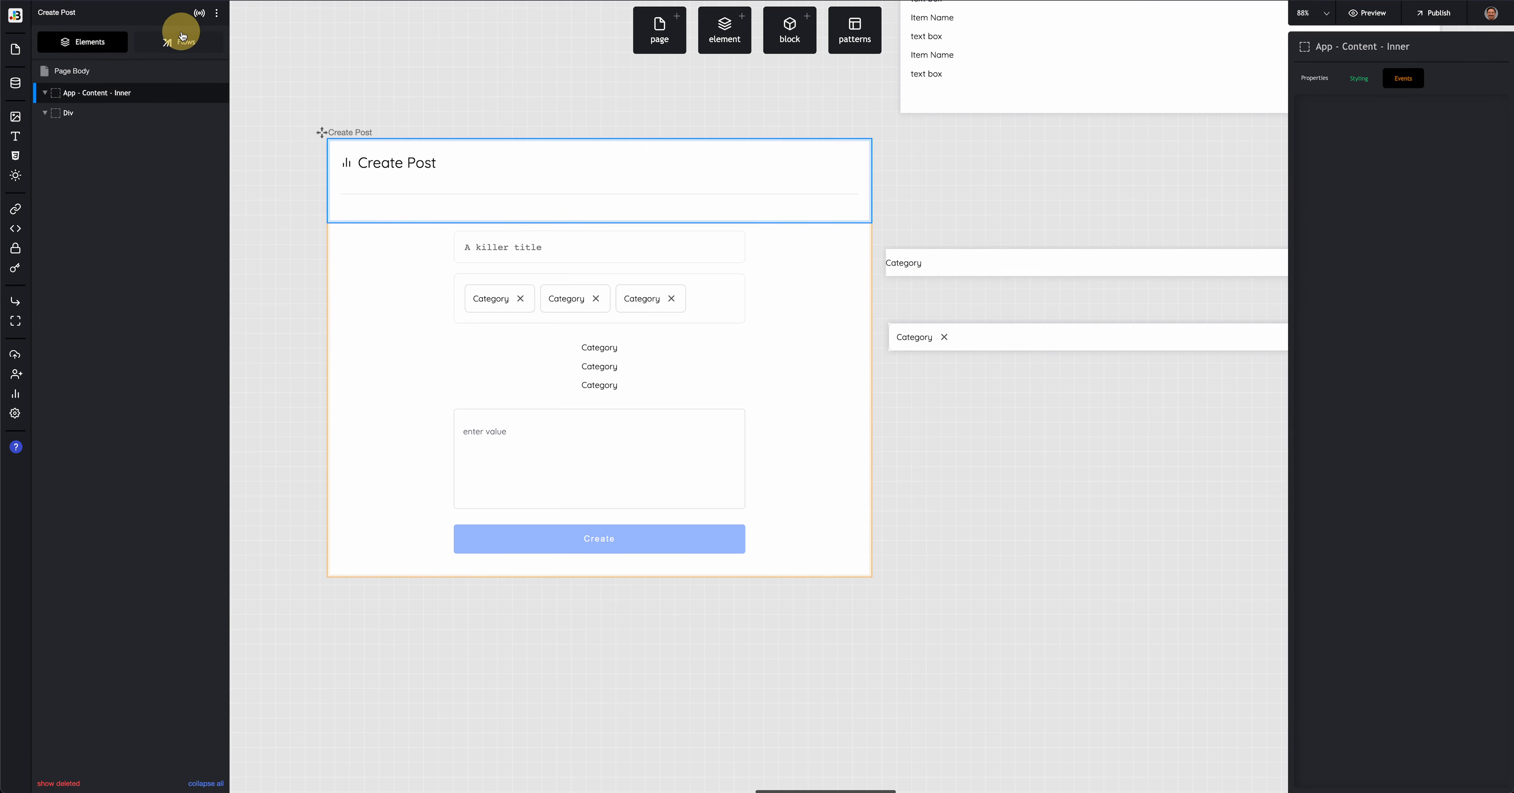
click(116, 127)
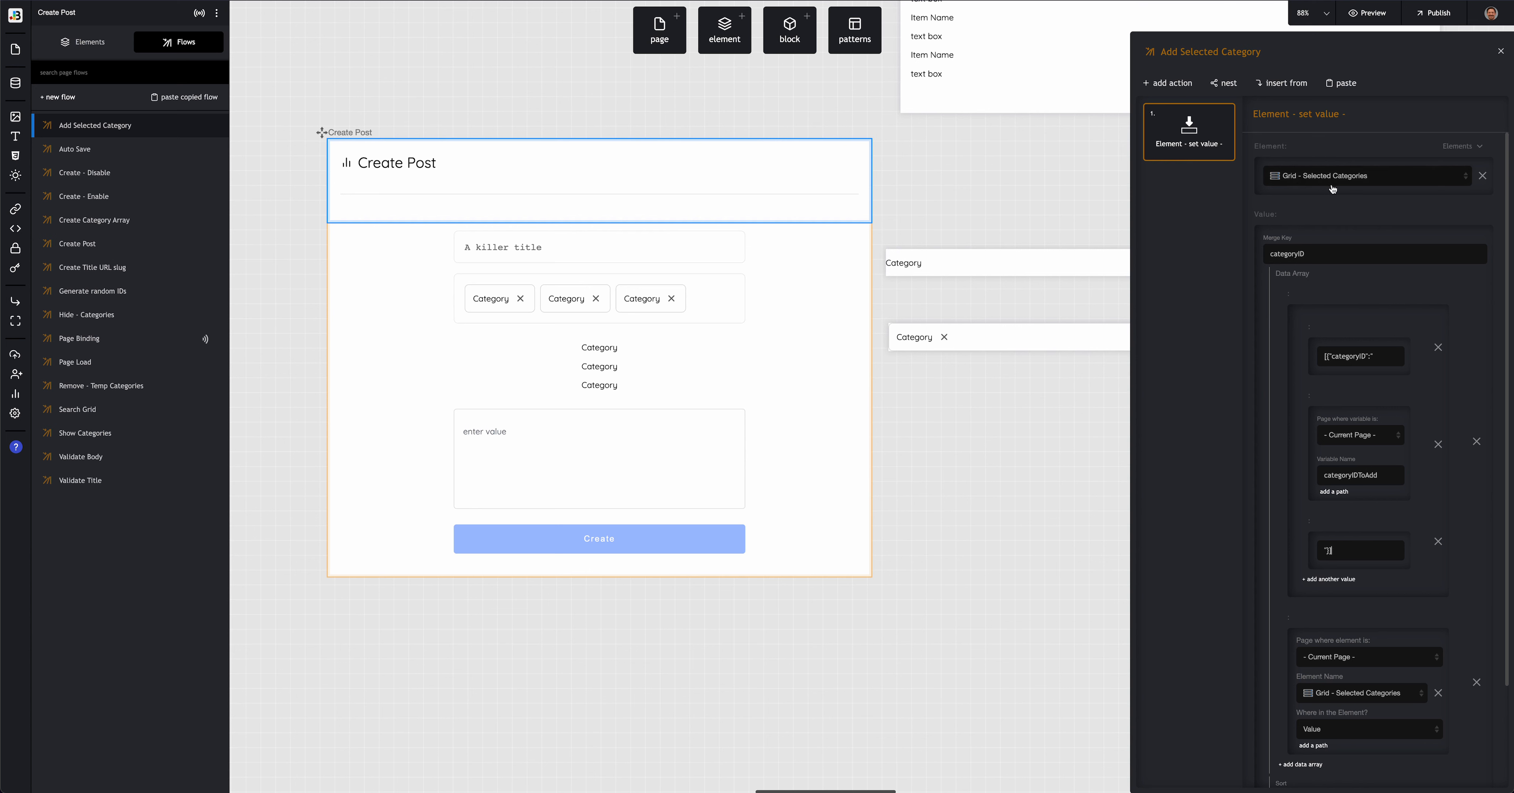
click(1315, 255)
click(1355, 356)
scroll(1284, 488, down, 2)
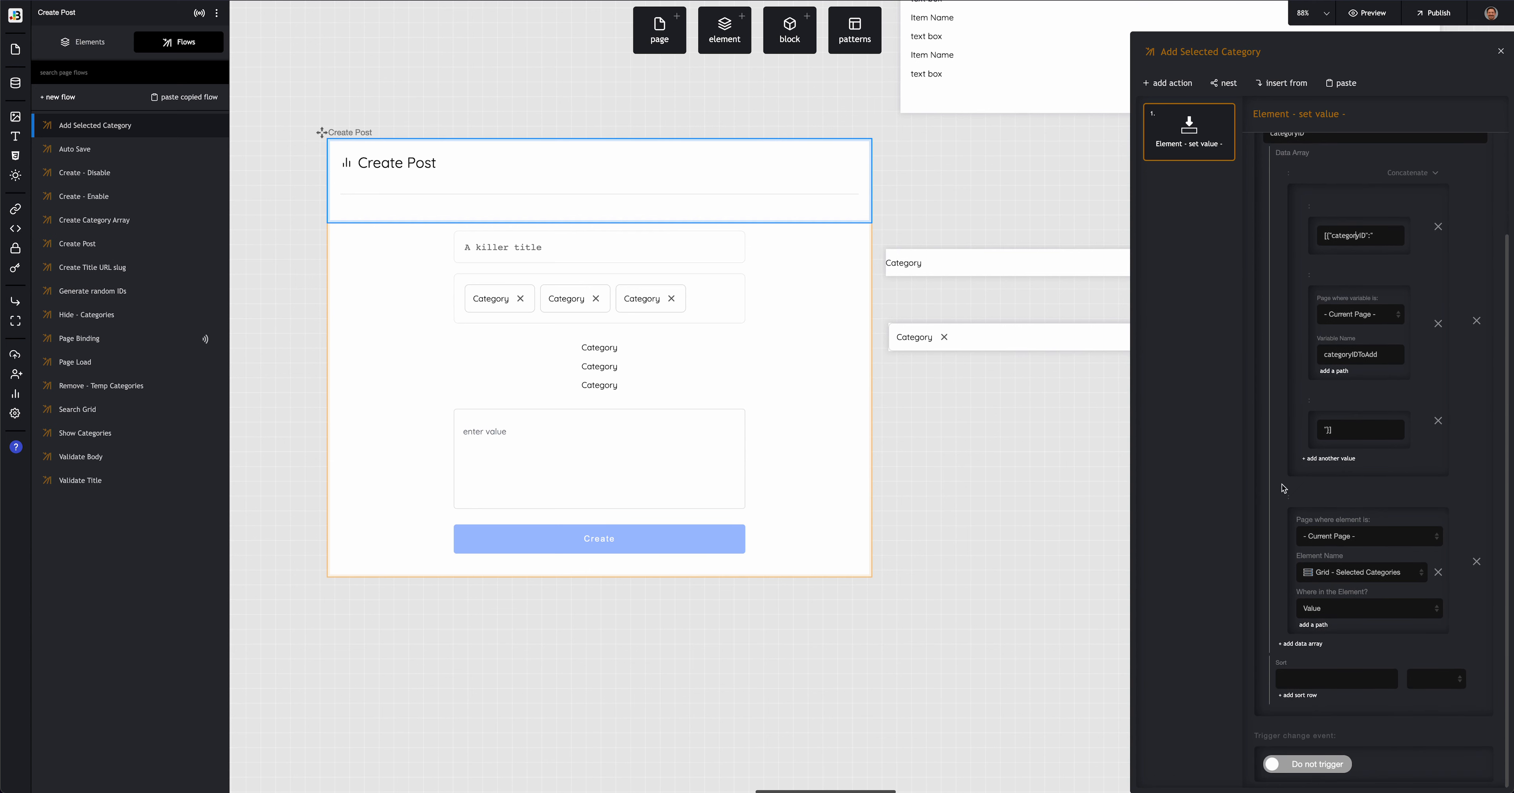
scroll(1285, 488, up, 2)
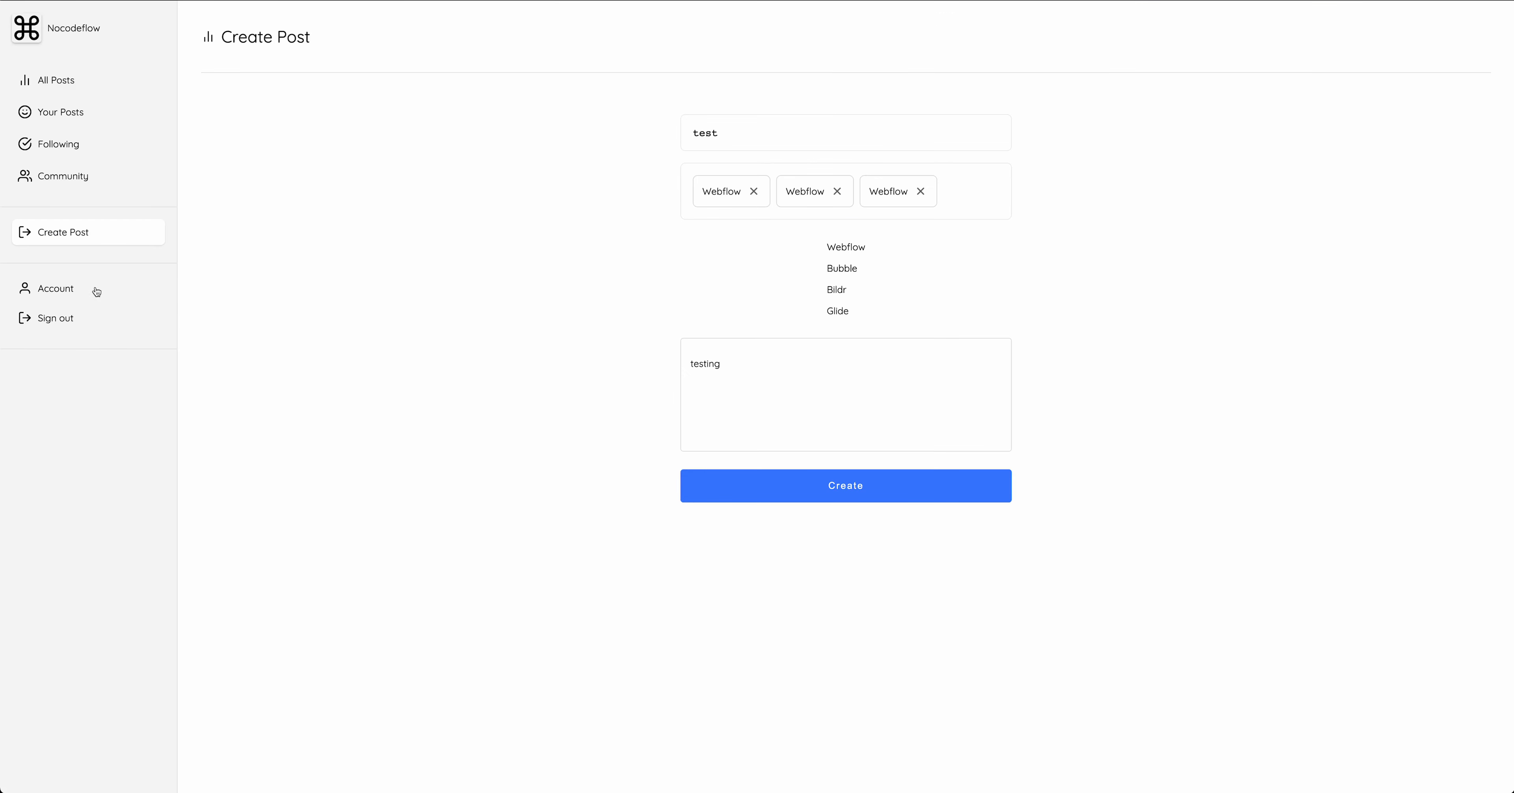
Step: In the preview, reopen Create Post, select a category to test its chip, and reload the page
click(47, 231)
click(834, 238)
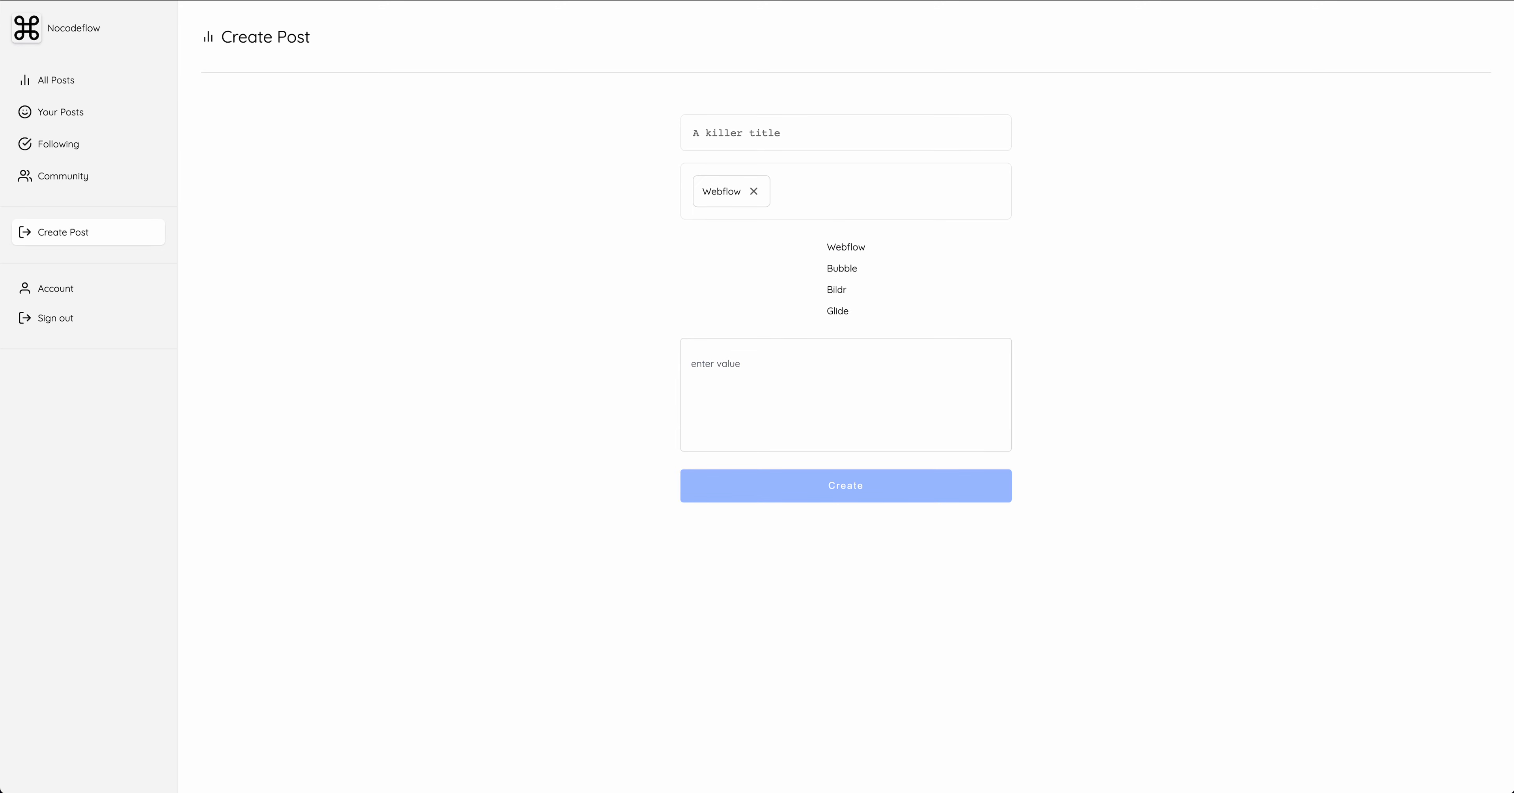
key(super+r)
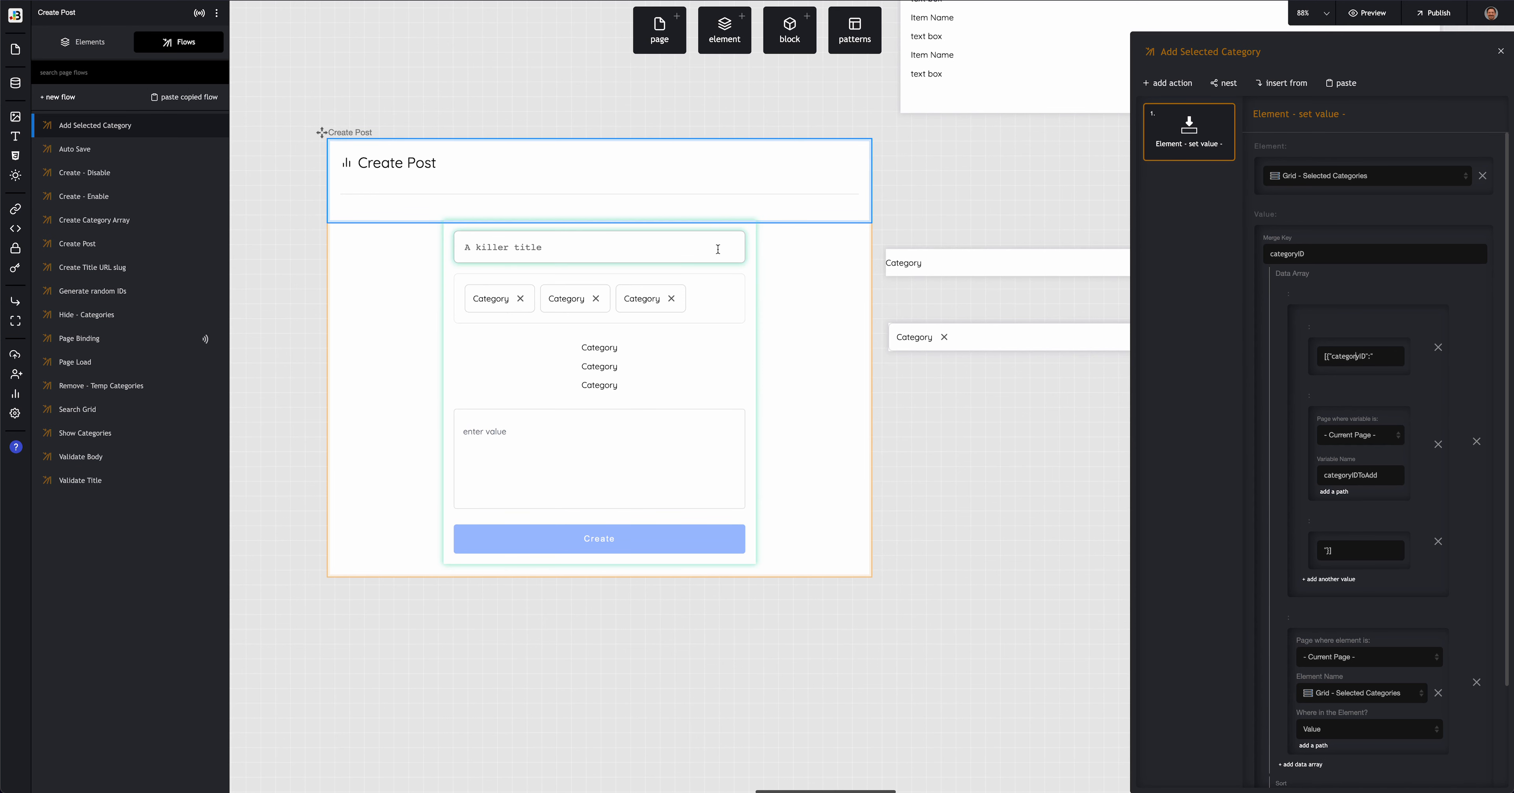
Step: In the editor, set the filter variable name to categoryID in the Element - set value action of Categories - Selected's Page Binding flow
click(912, 334)
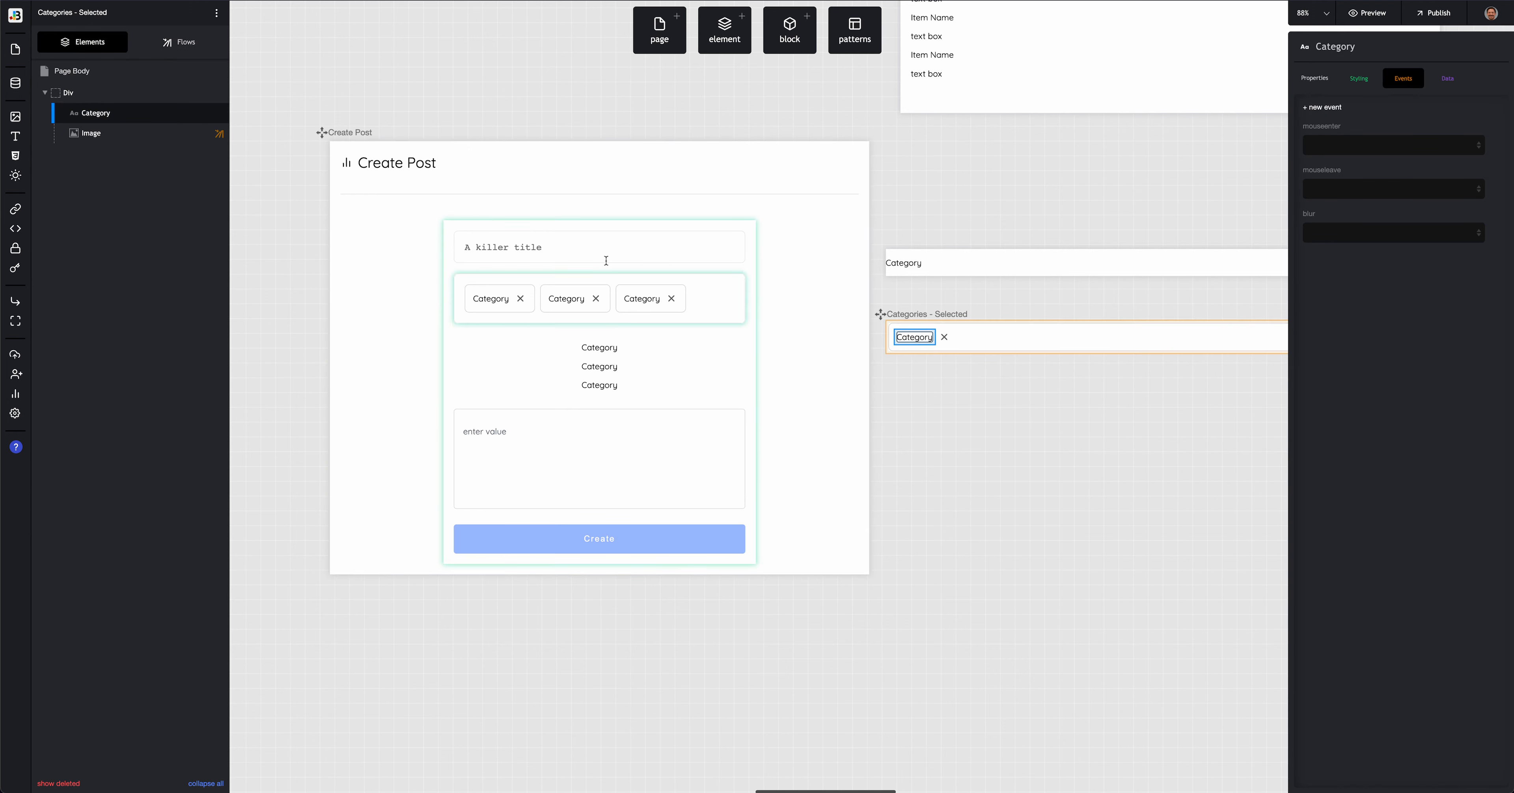
mouse_move(140, 94)
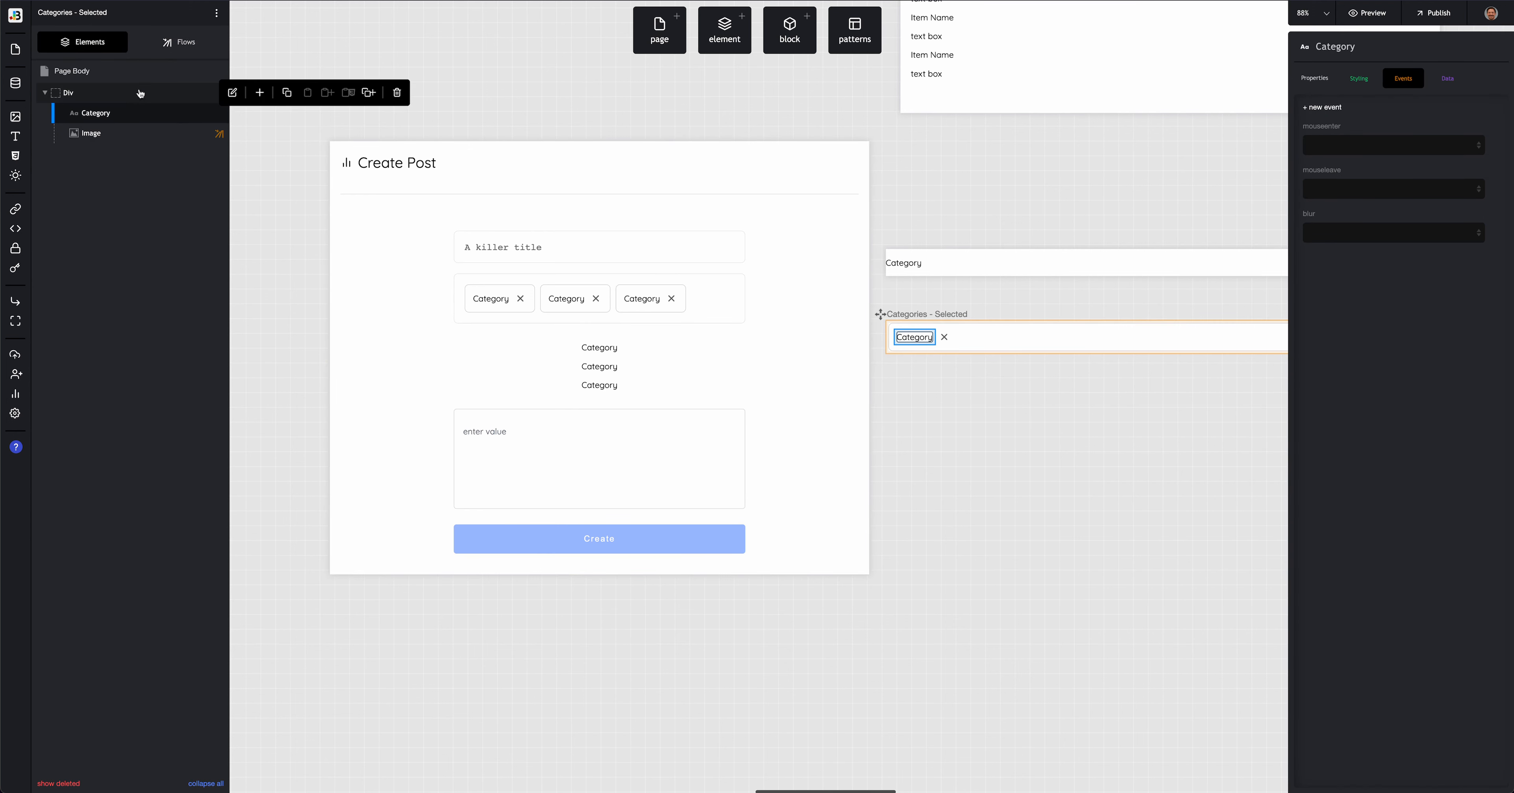
click(187, 50)
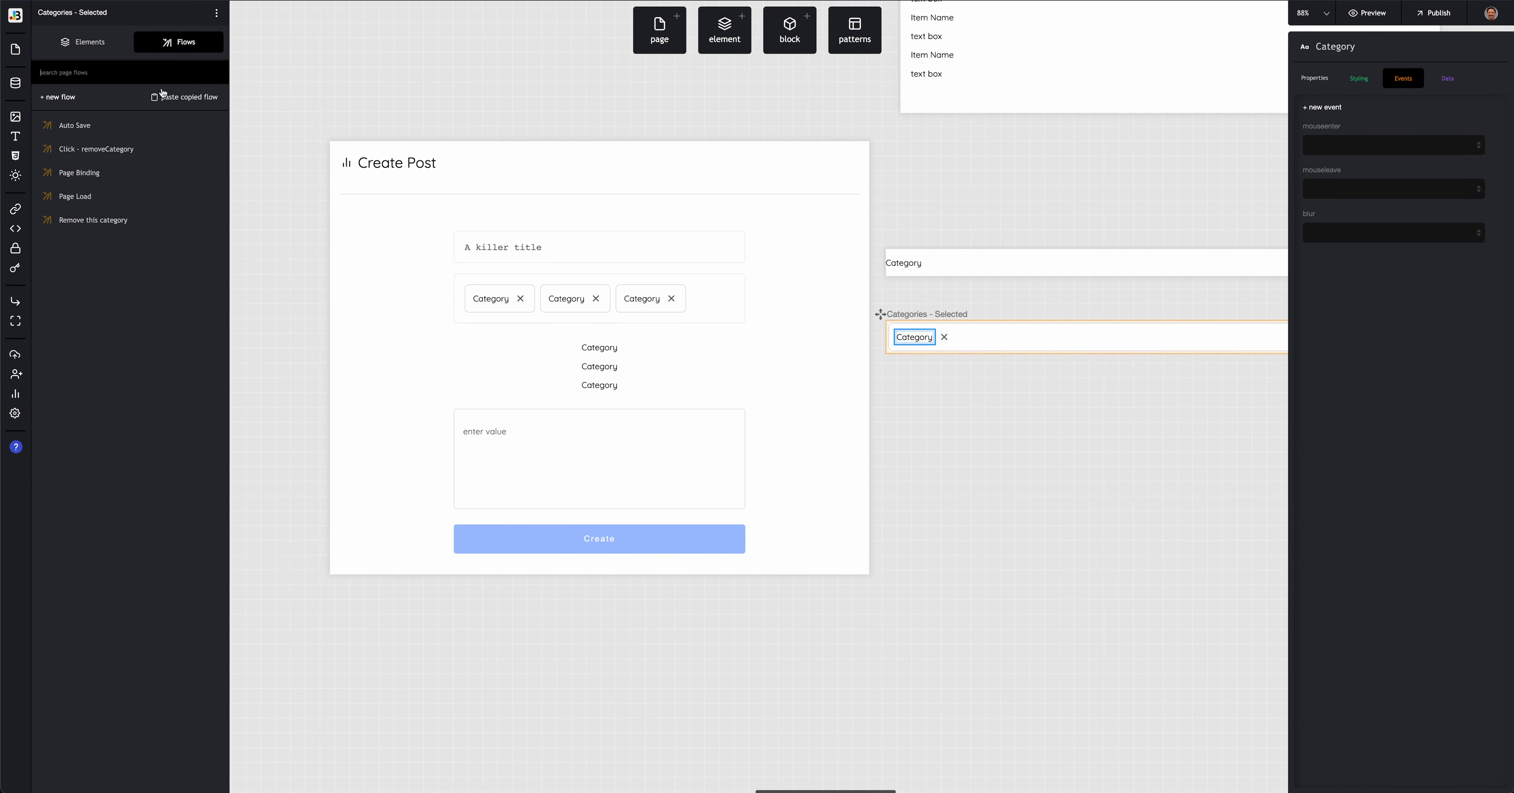
click(123, 173)
click(1190, 206)
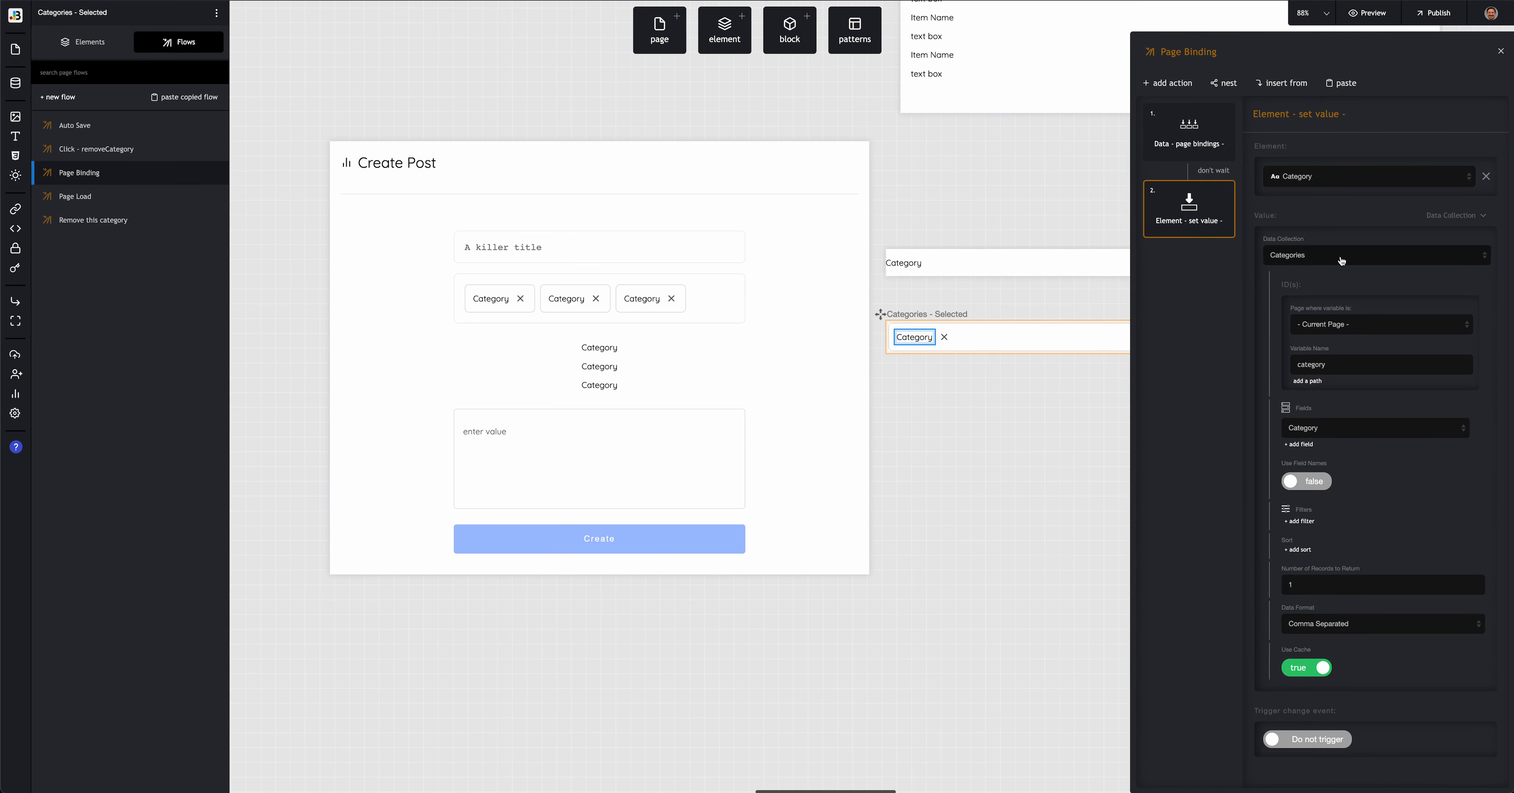
click(1337, 363)
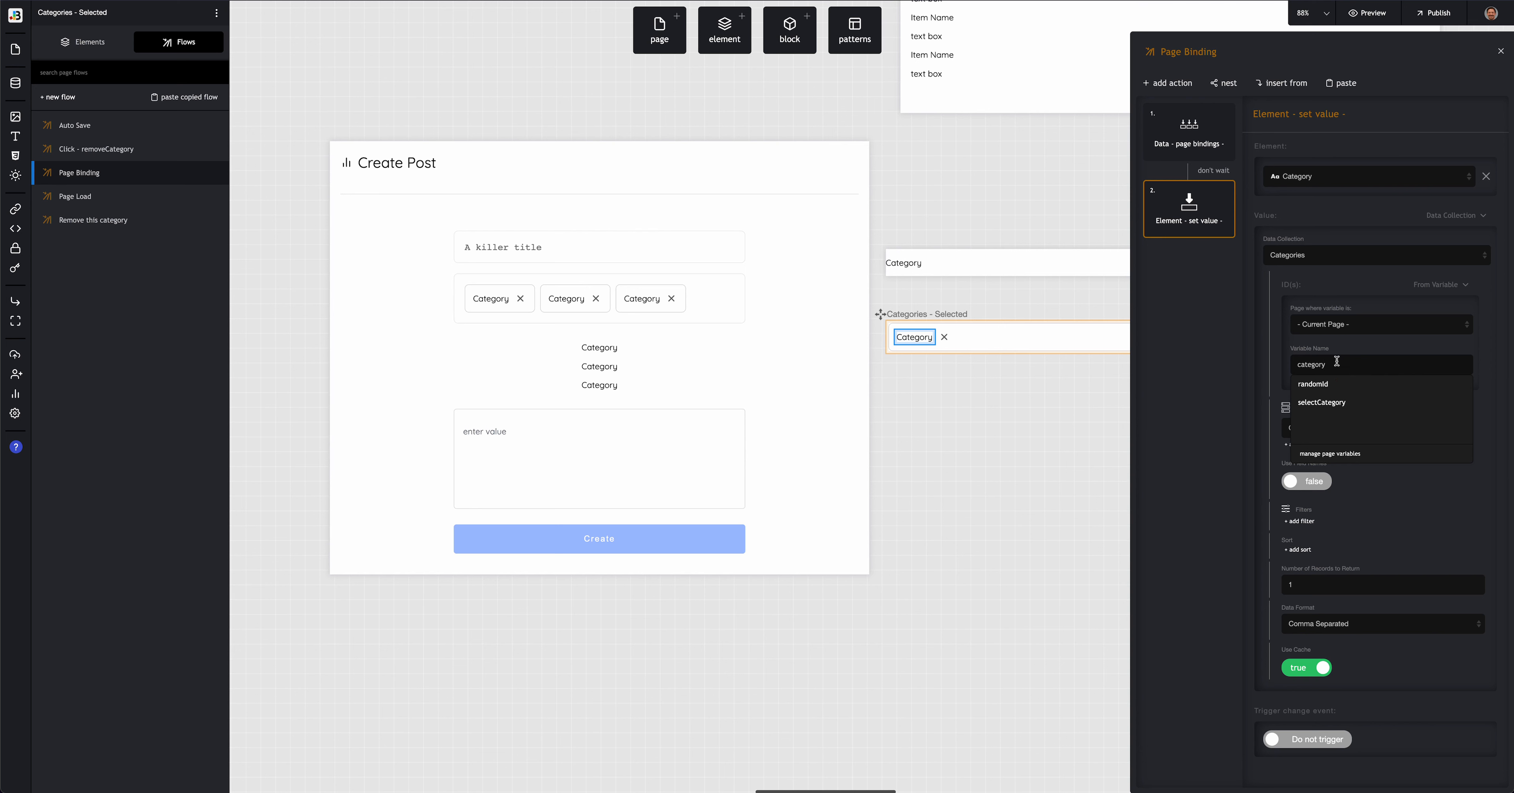
text(categoryID)
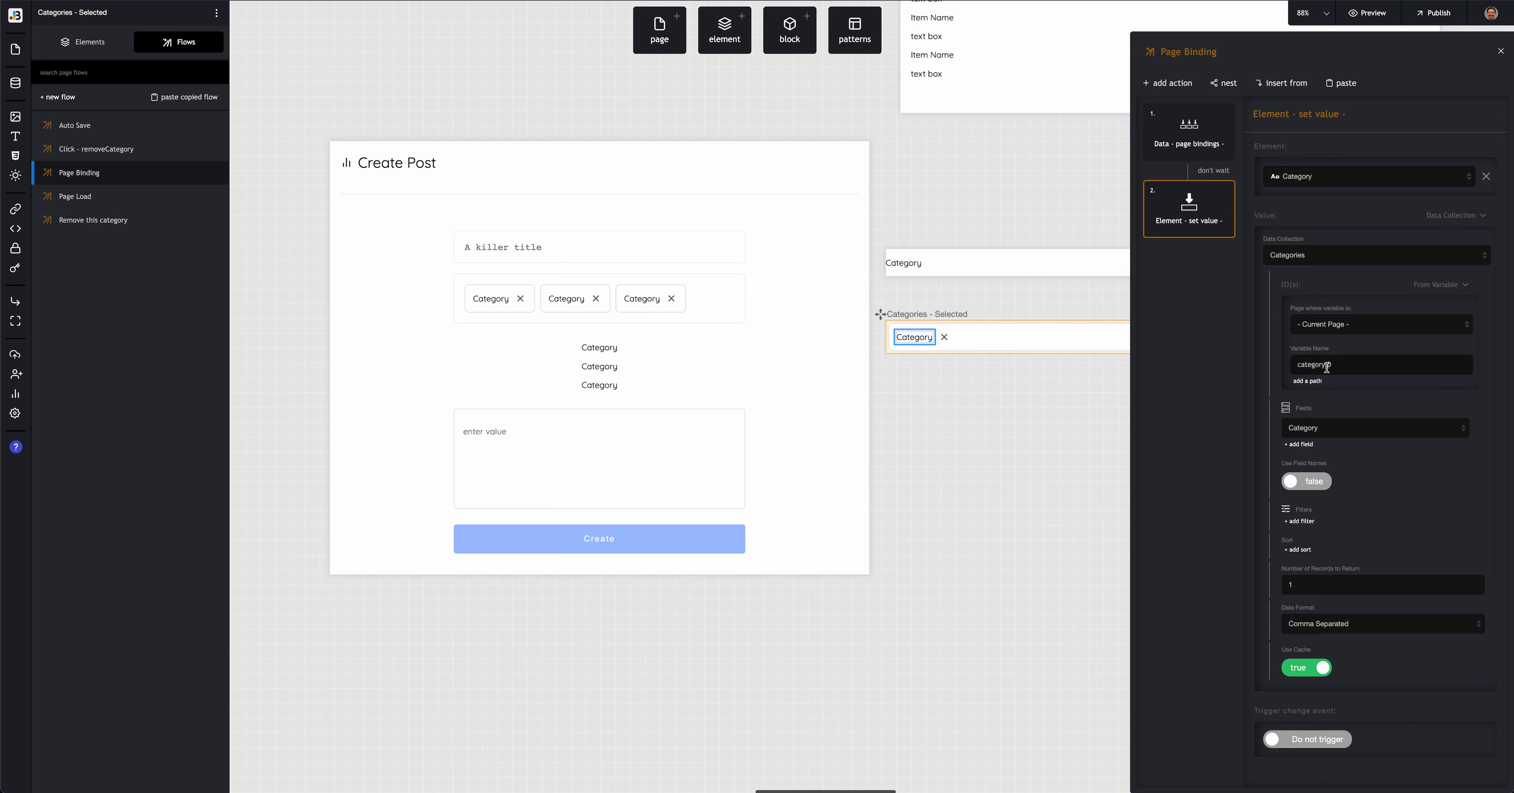
click(1219, 473)
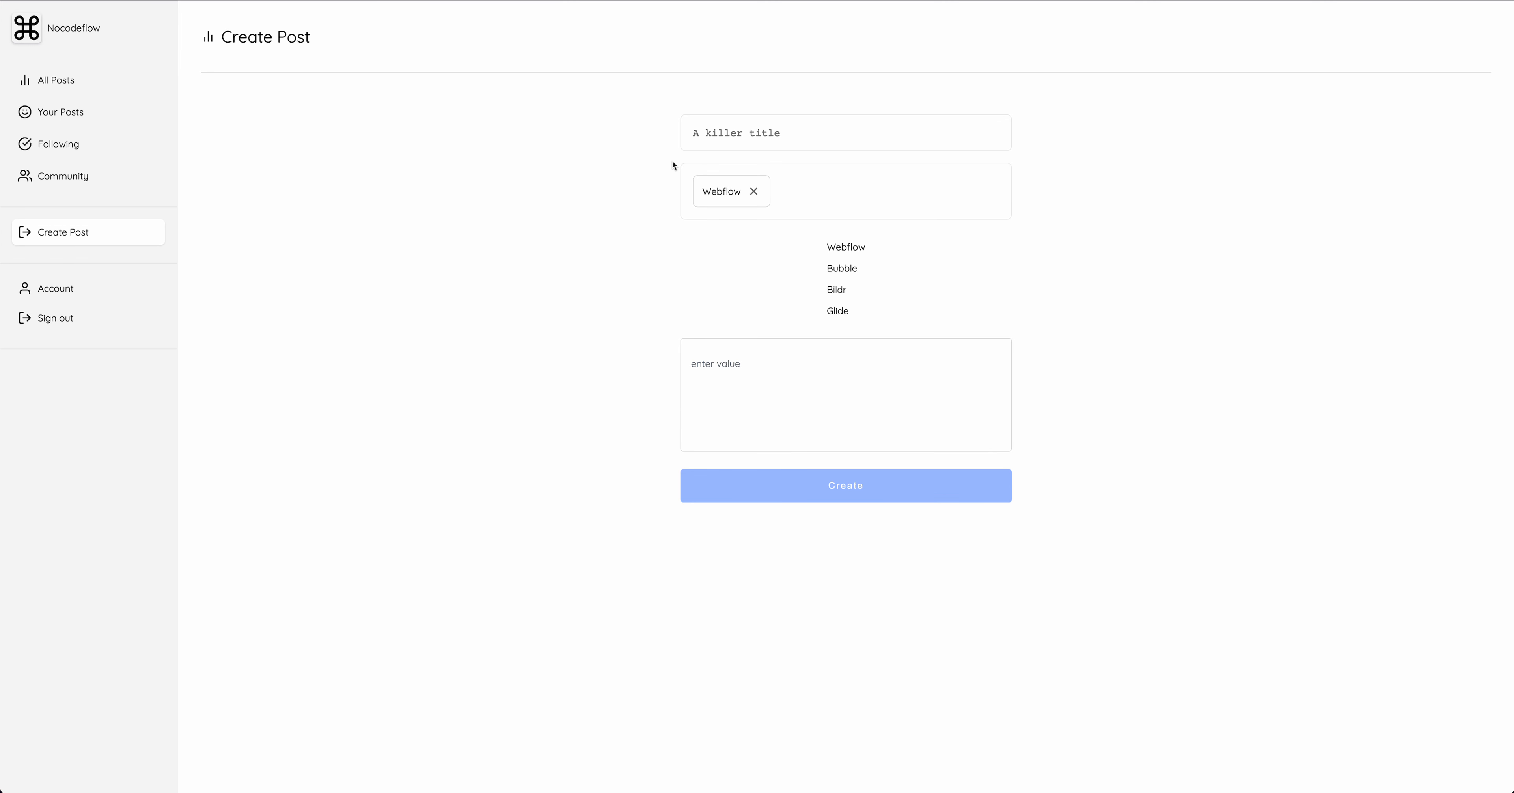
Step: In the preview, remove the Webflow chip and test the selector by adding Bildr, Bubble and Webflow
click(753, 191)
click(837, 257)
click(845, 268)
click(846, 252)
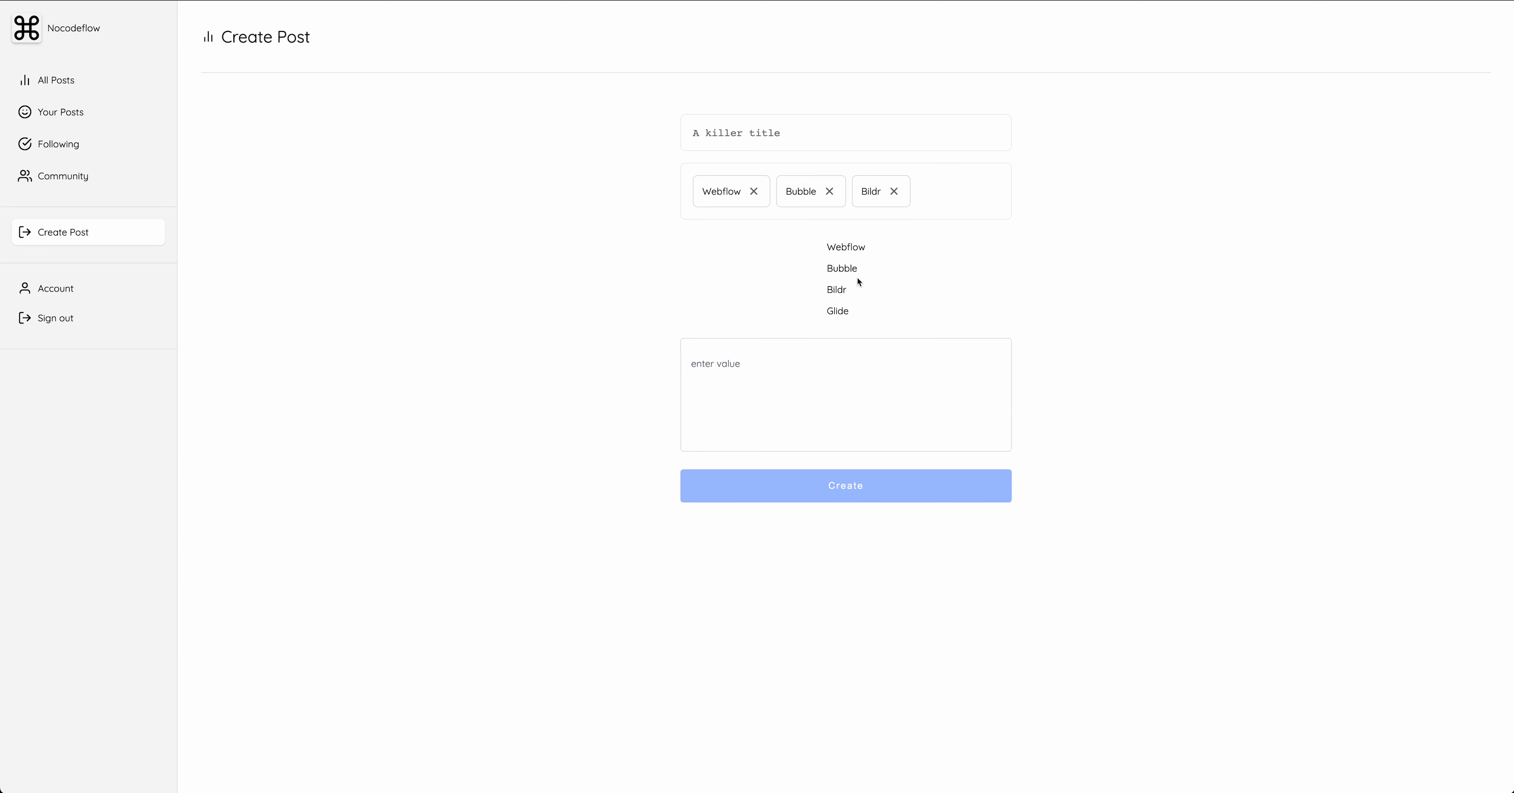
click(730, 317)
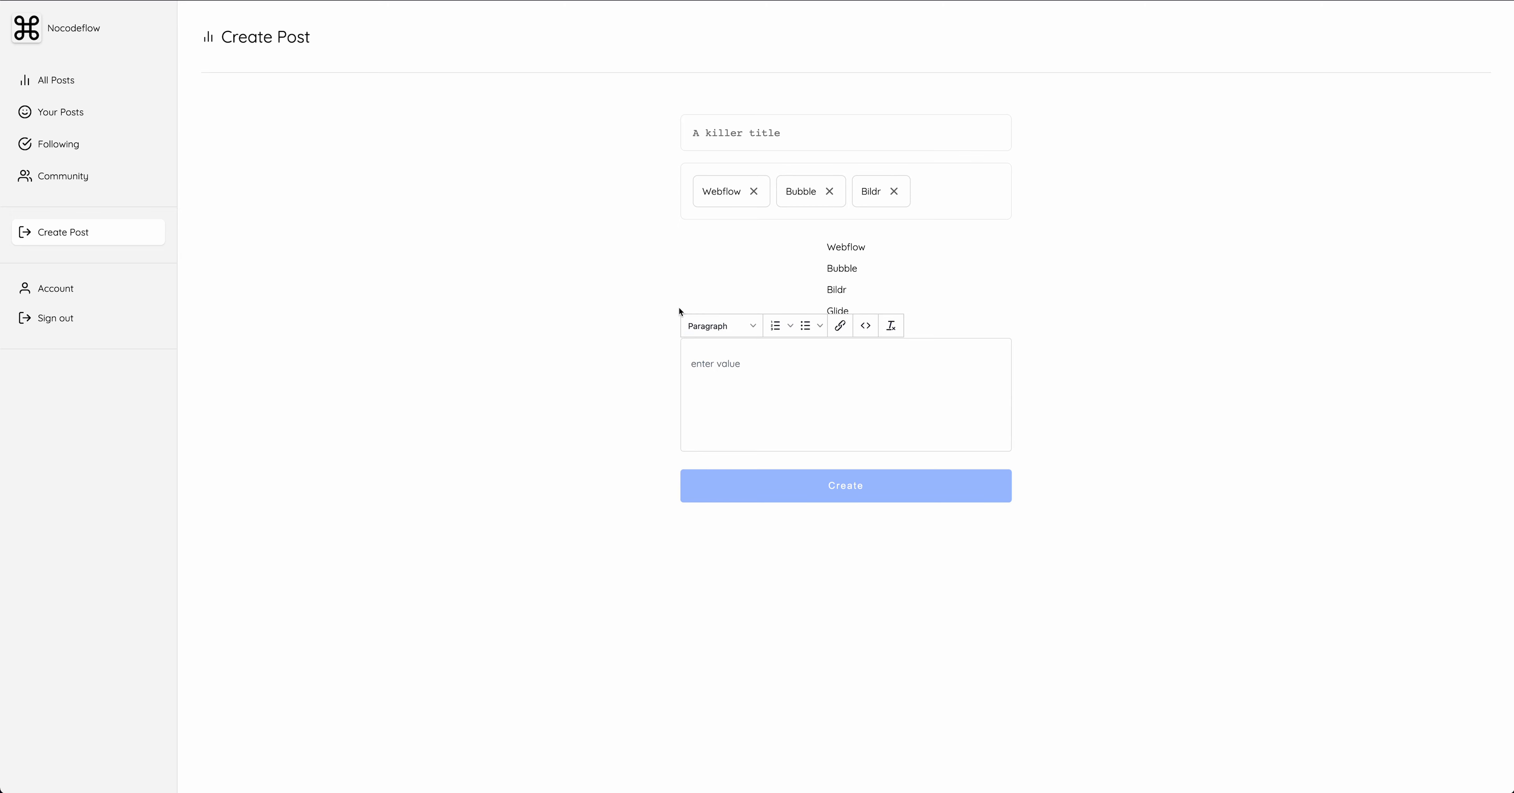
click(575, 300)
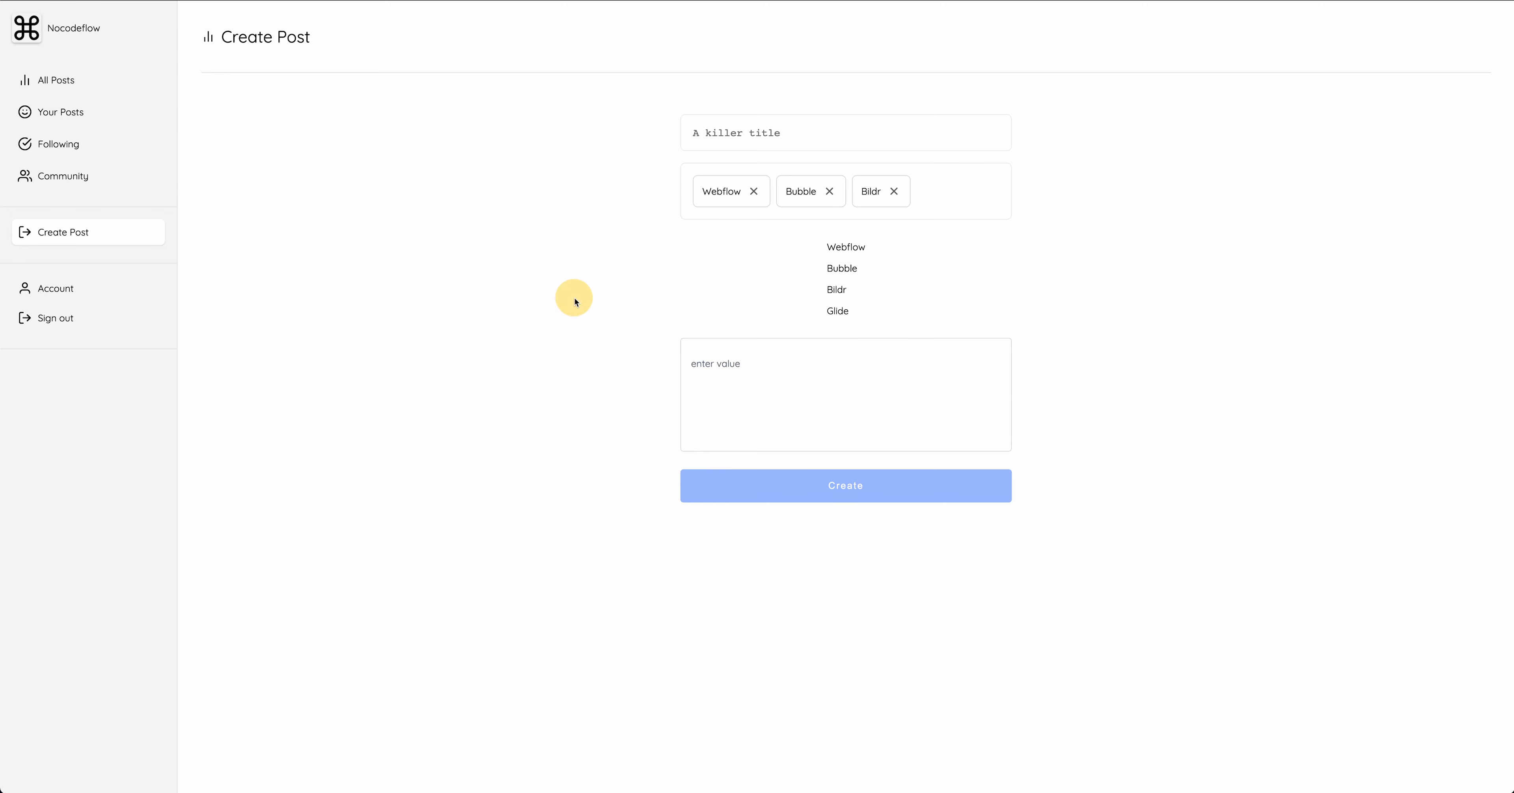
Step: View the Your Posts and All Posts pages in the preview, and return to Create Post
click(86, 115)
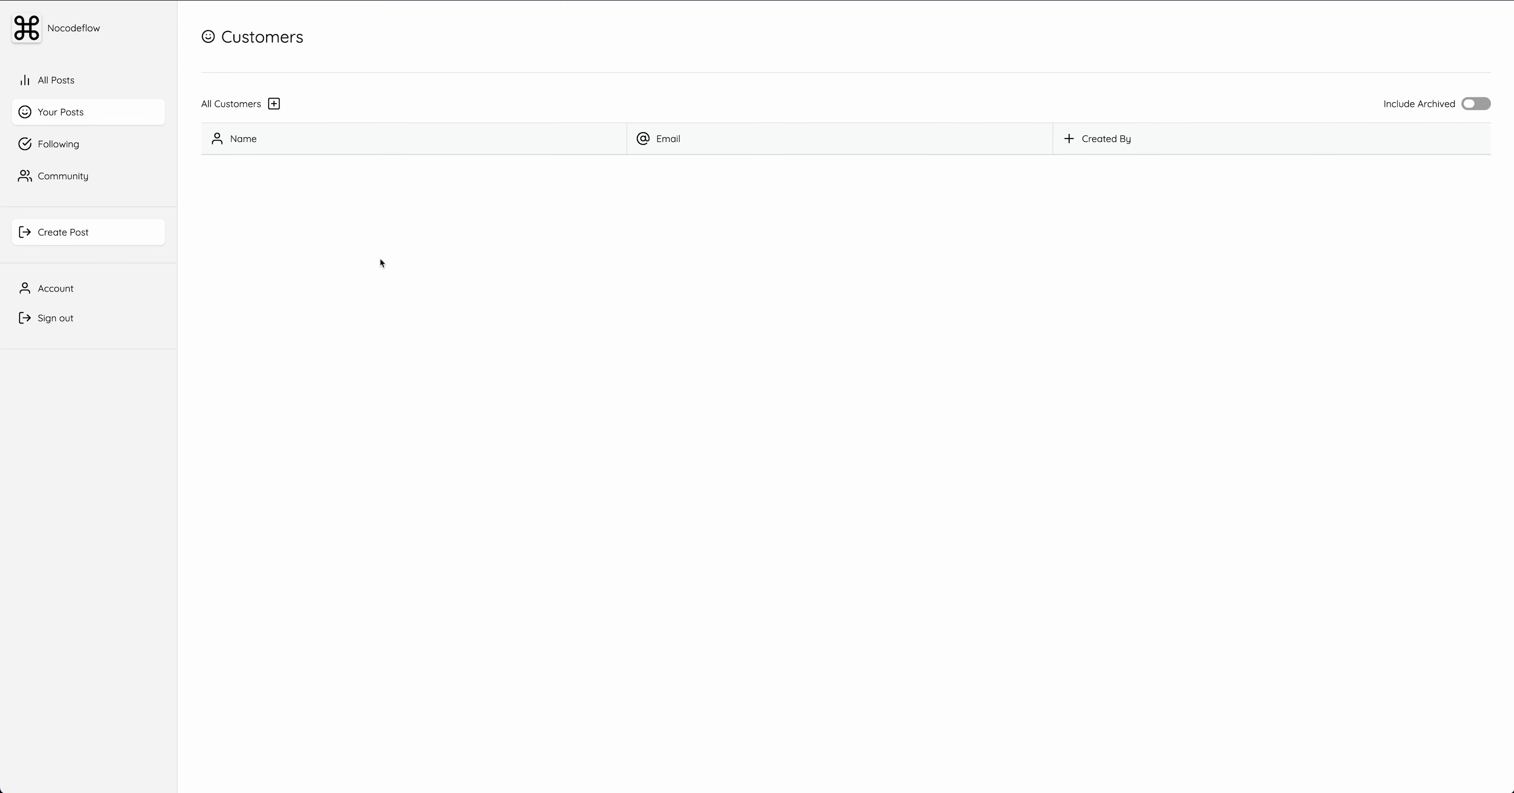
click(74, 84)
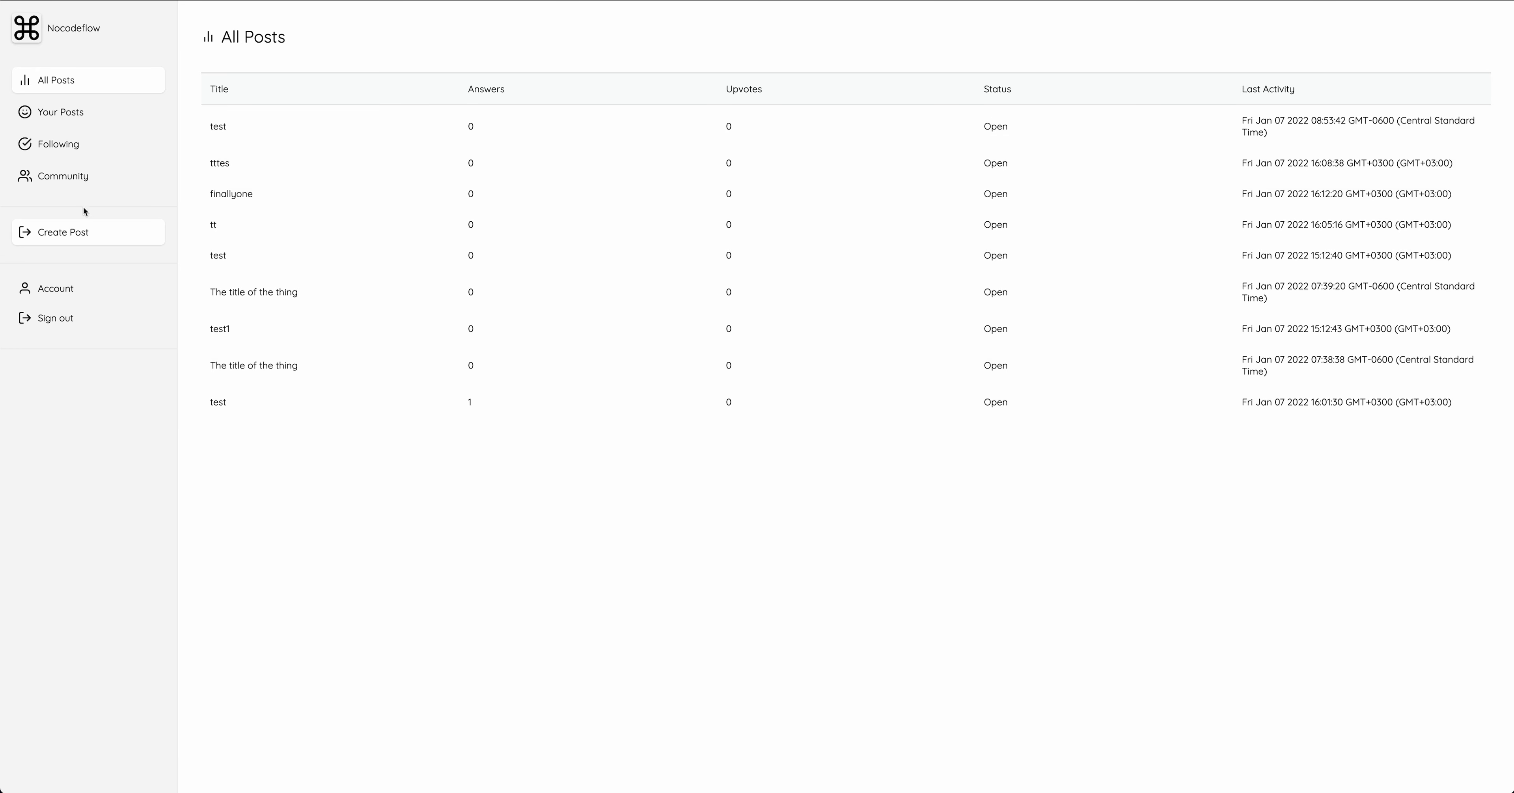
click(54, 237)
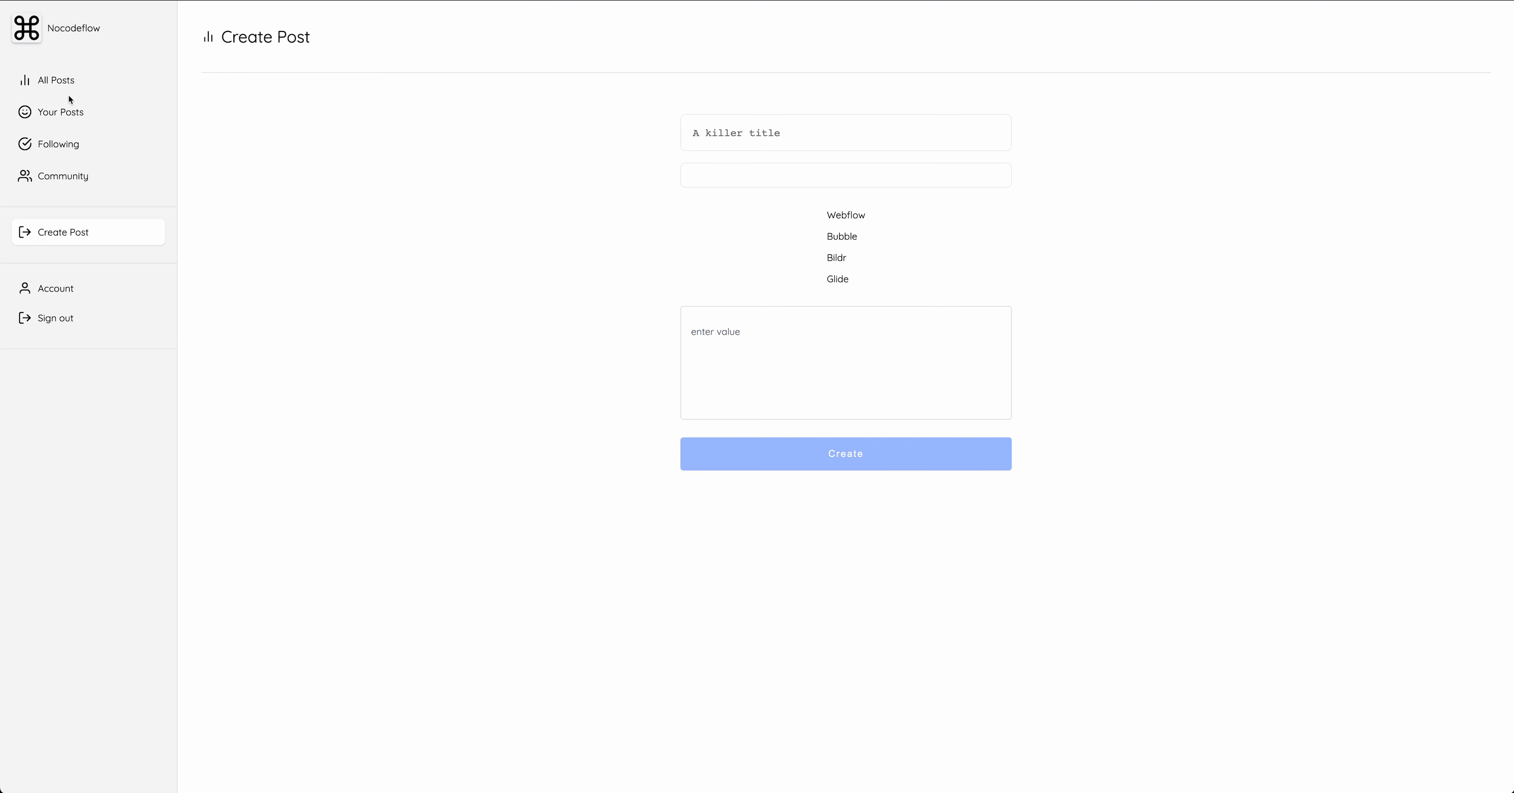
Step: Create a test post titled "fdsfds" with the Bildr and Bubble categories, and open All Posts
click(835, 259)
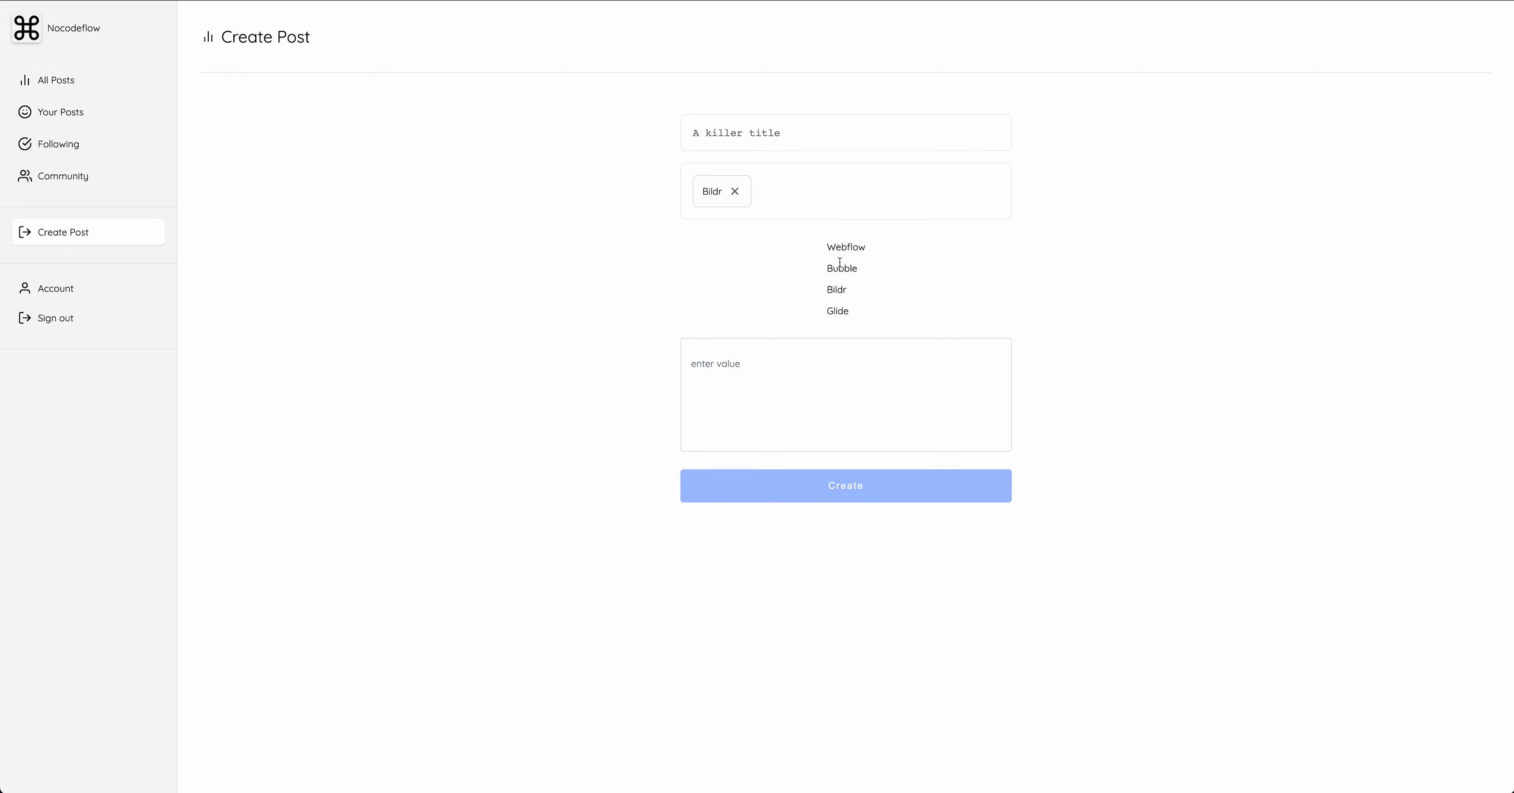
click(840, 267)
click(750, 376)
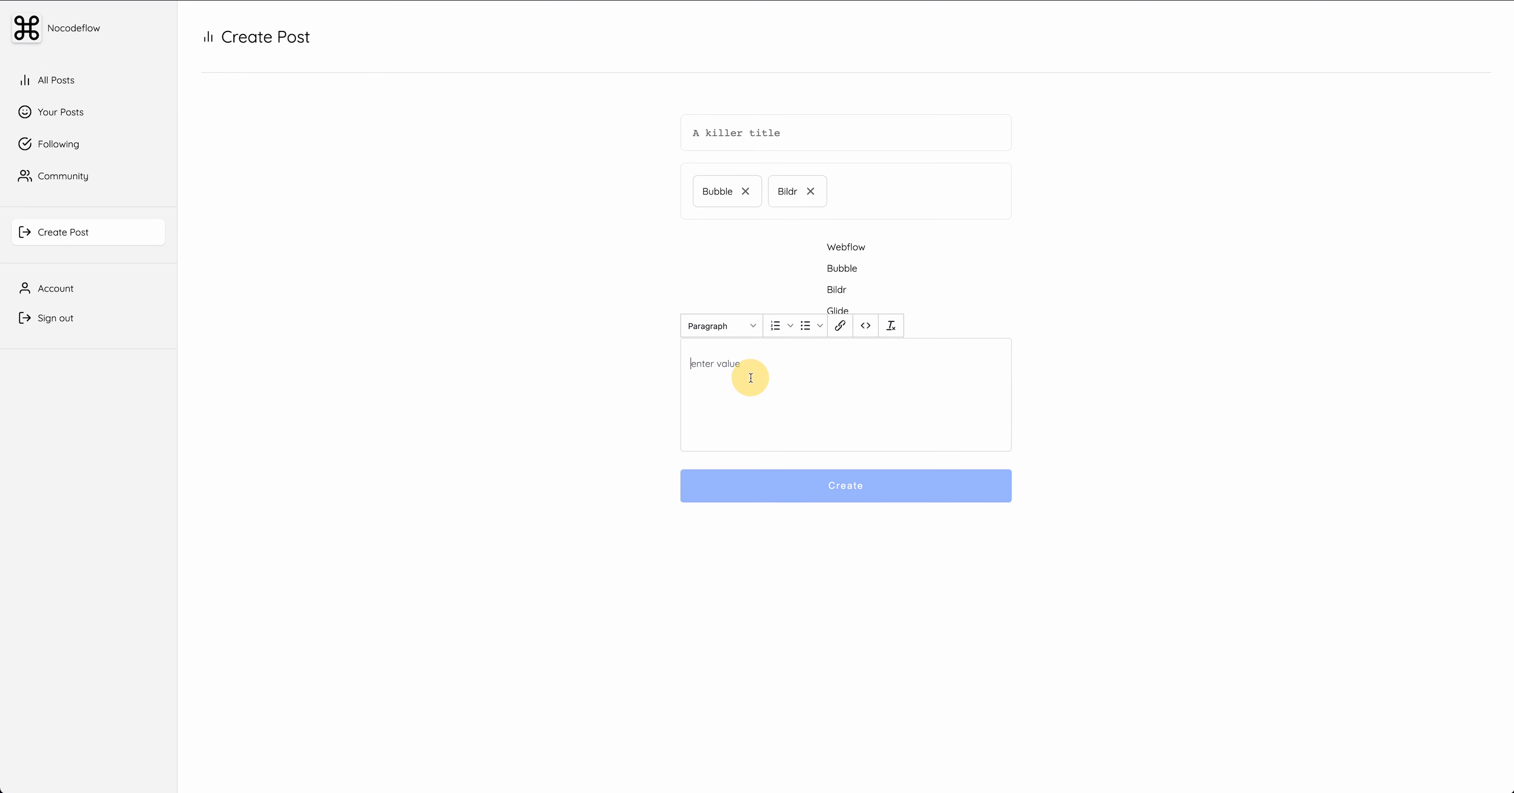
click(752, 147)
text(fdsfds)
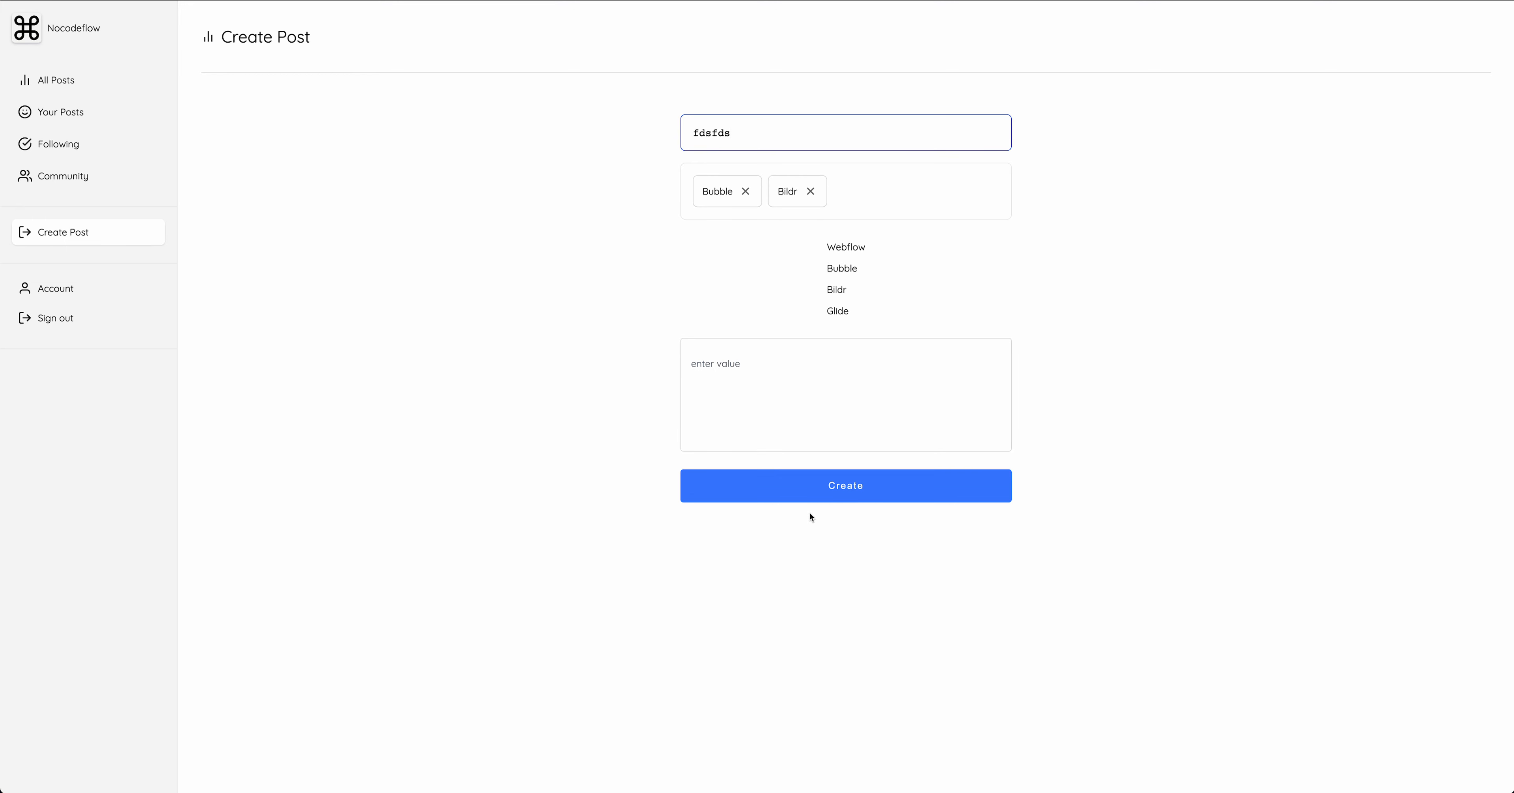
click(805, 487)
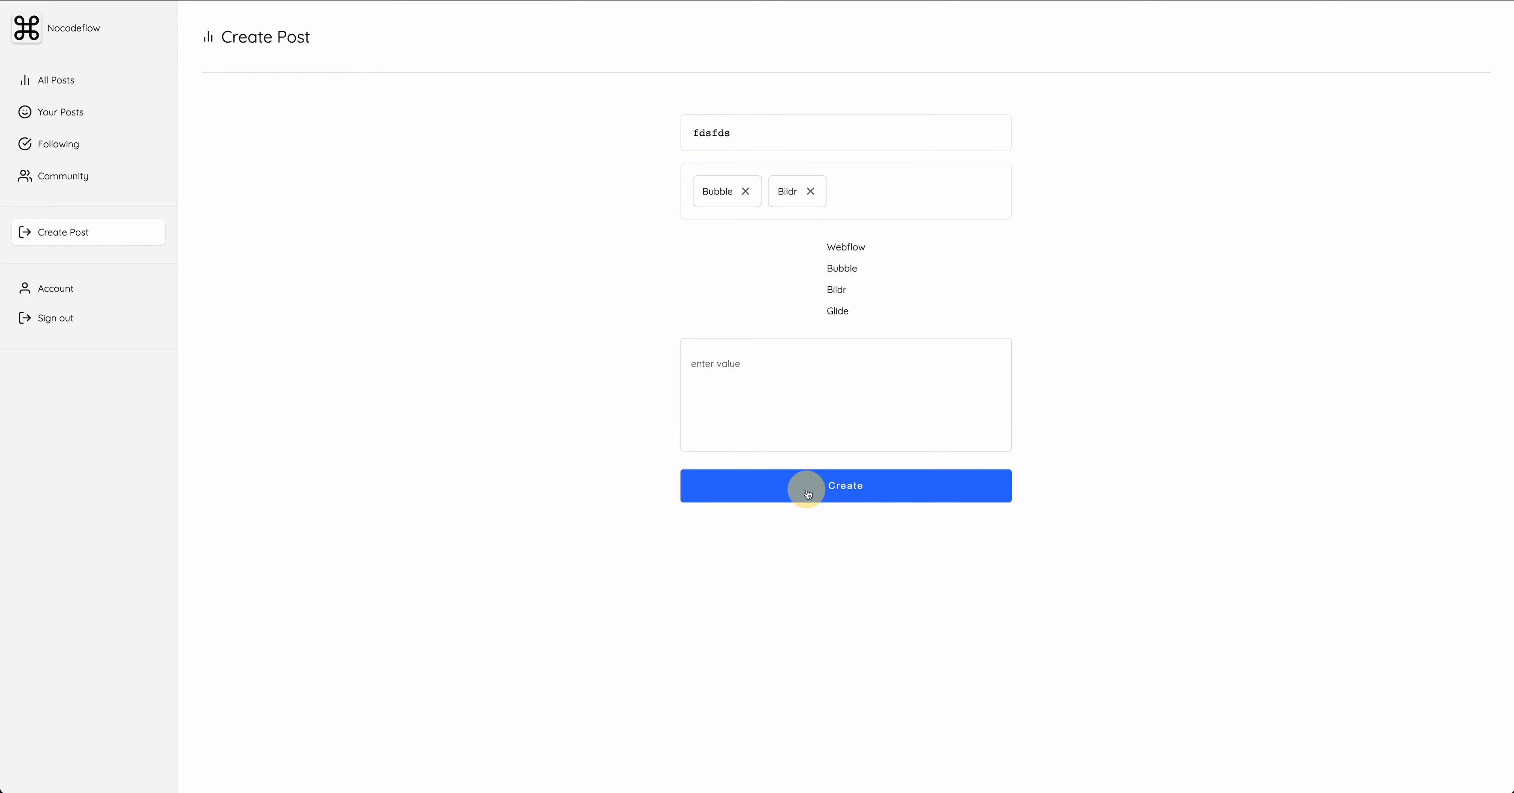
click(94, 92)
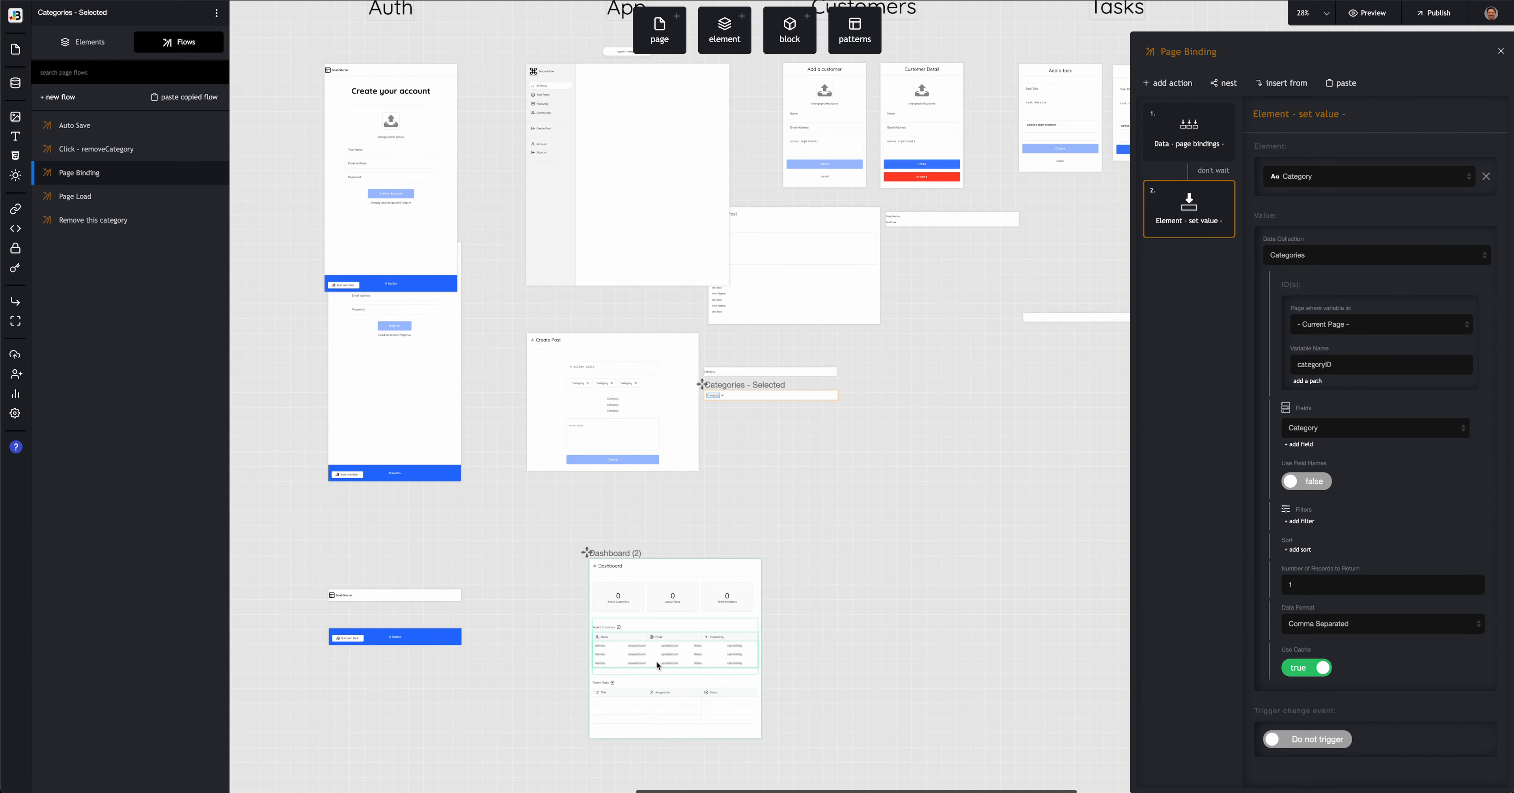
scroll(822, 468, right, 5)
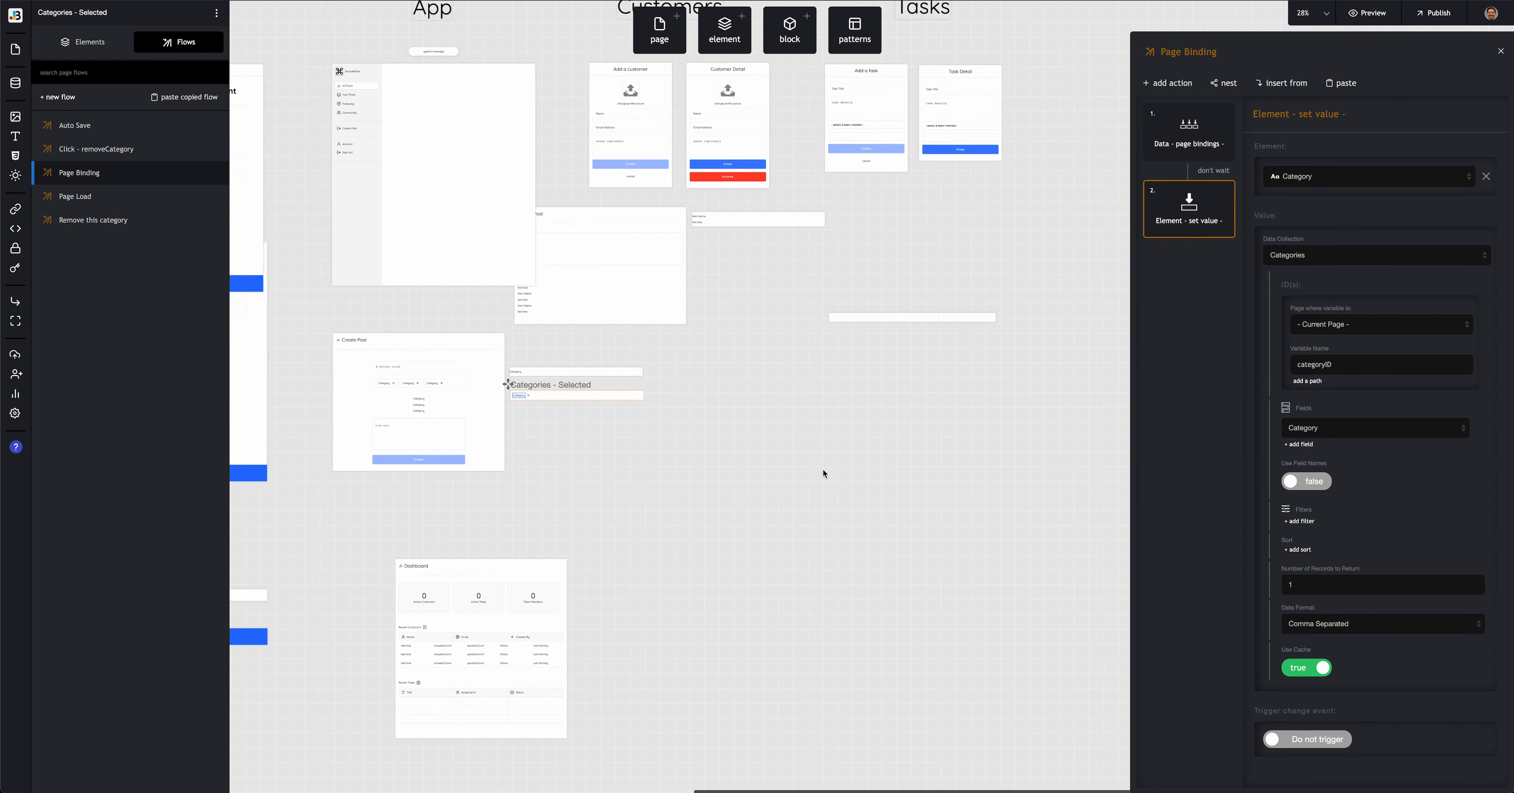
scroll(822, 469, left, 2)
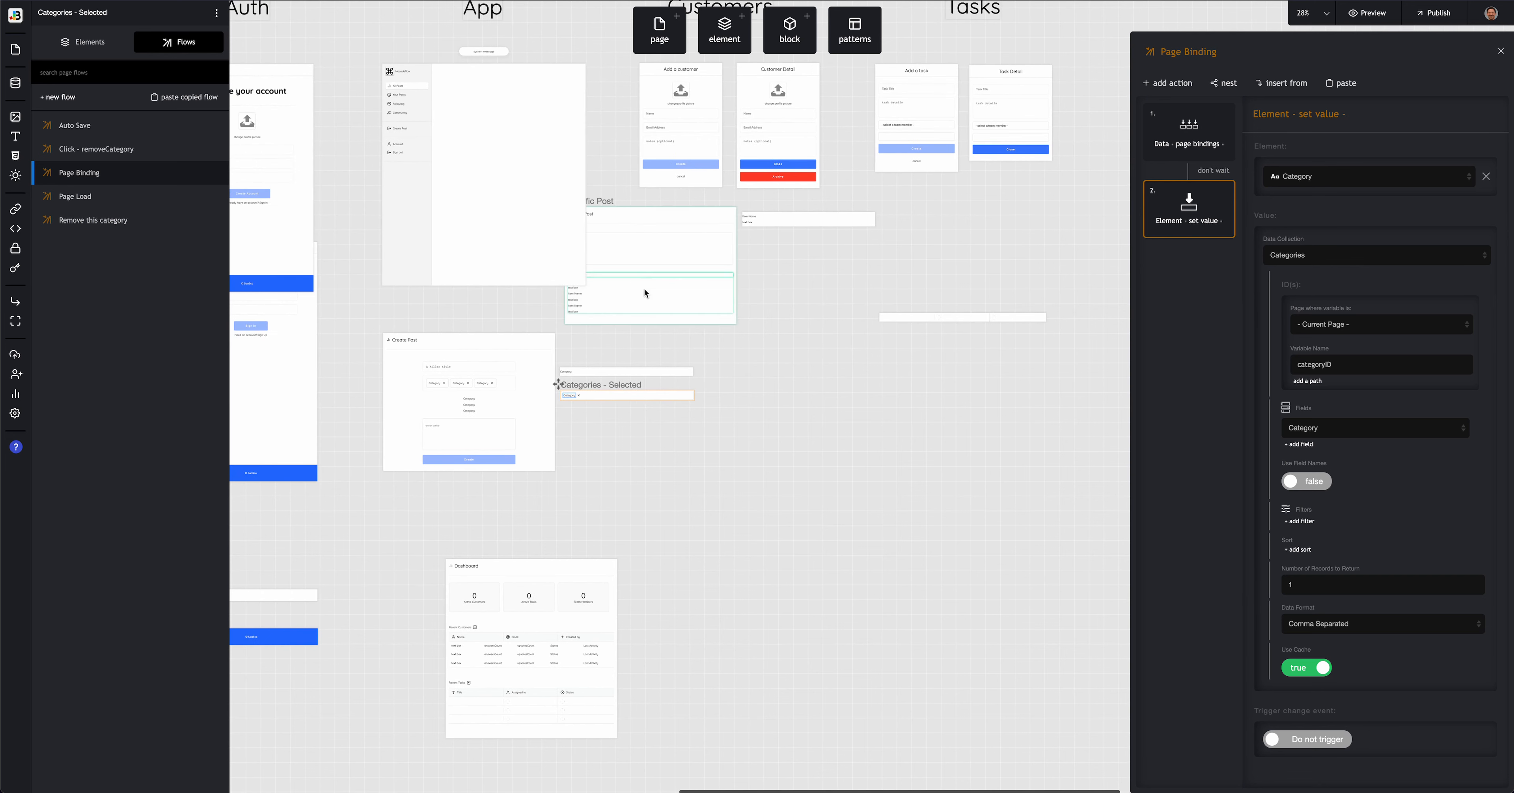
scroll(734, 345, left, 3)
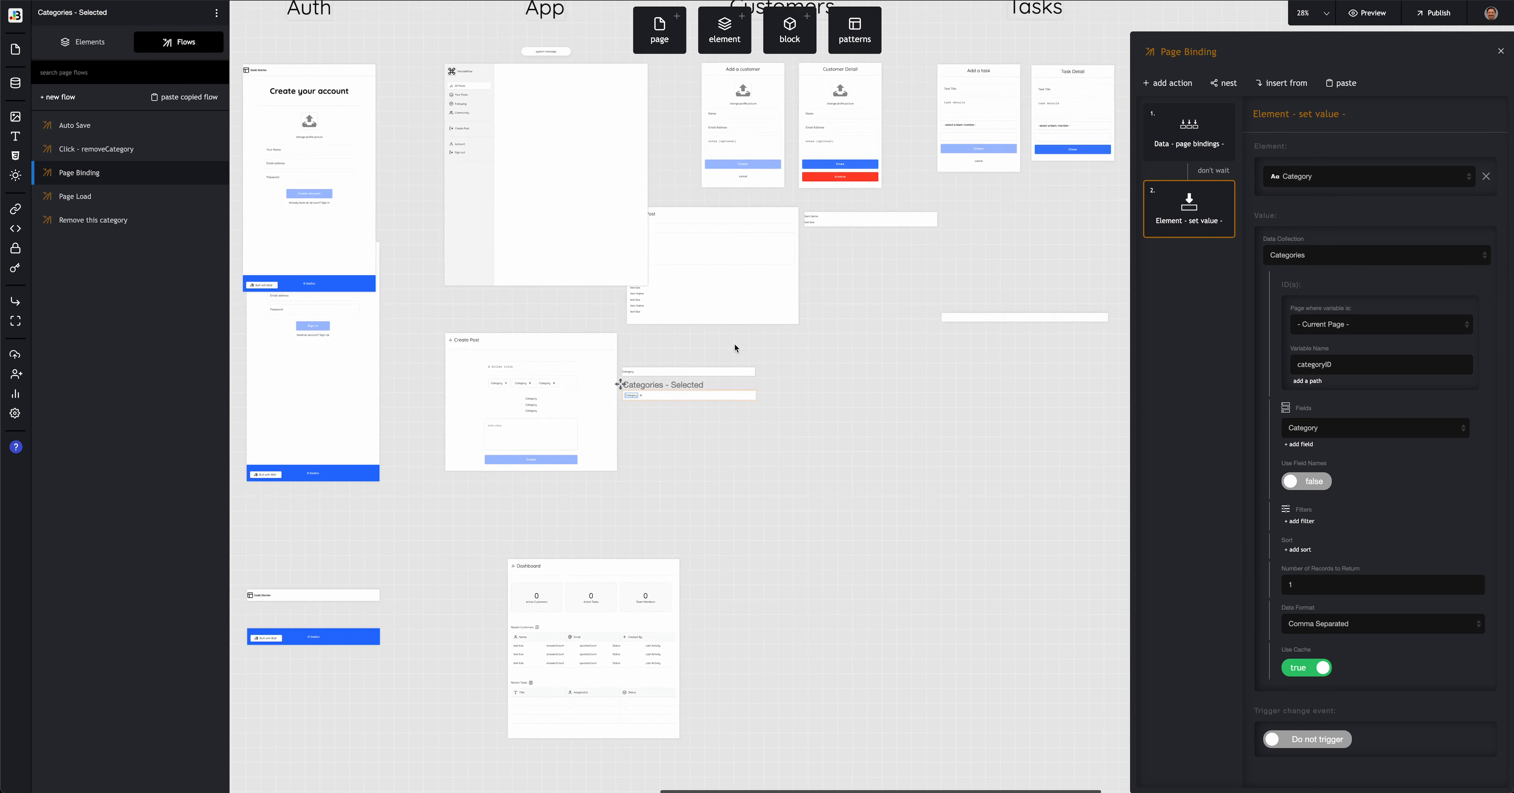
scroll(735, 344, up, 3)
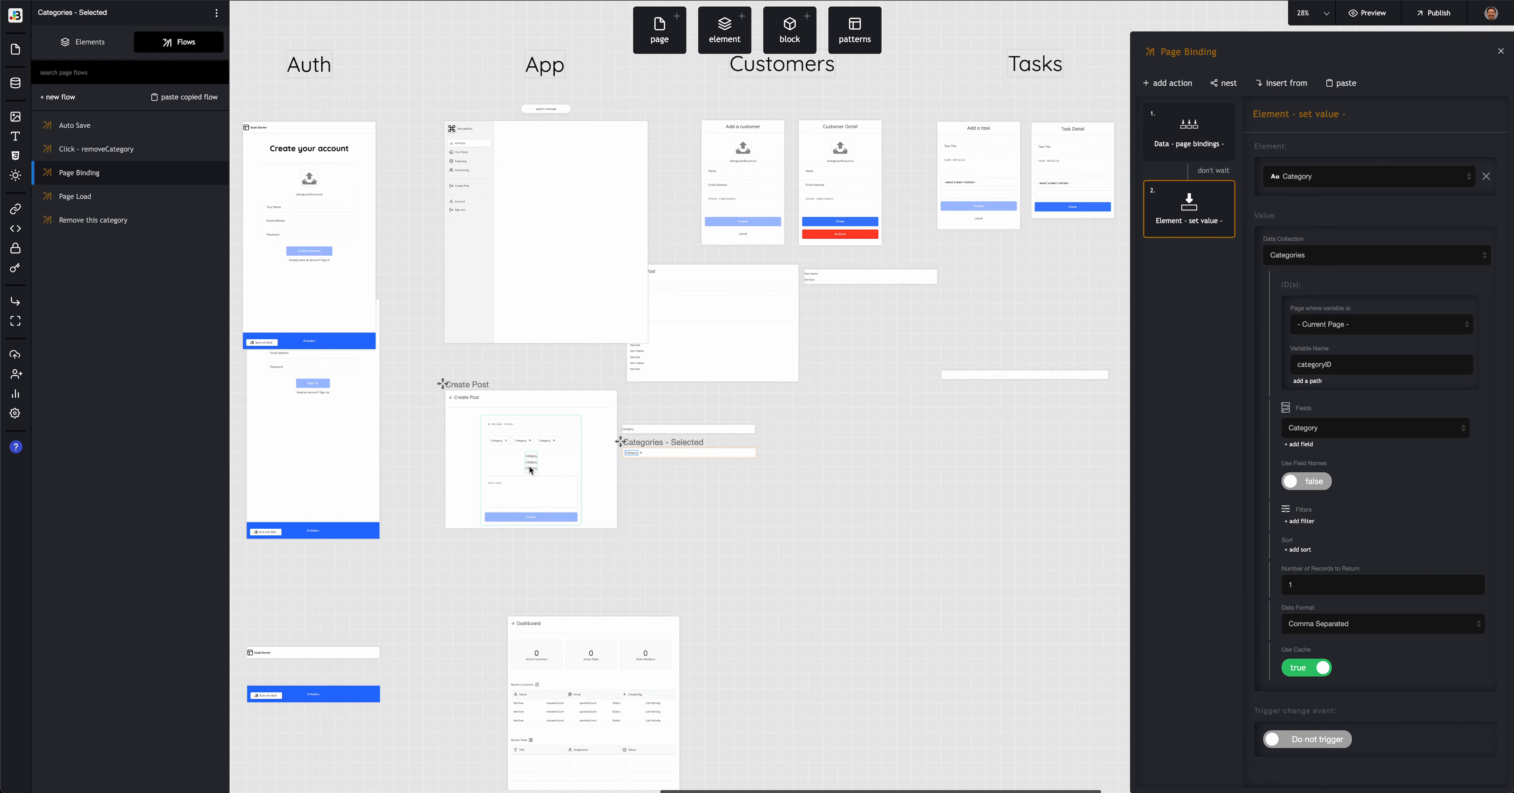
Step: In the editor, narrow the Categories - Selected page to fit tightly around its category chip
click(591, 458)
key(super+equal)
key(super+equal)
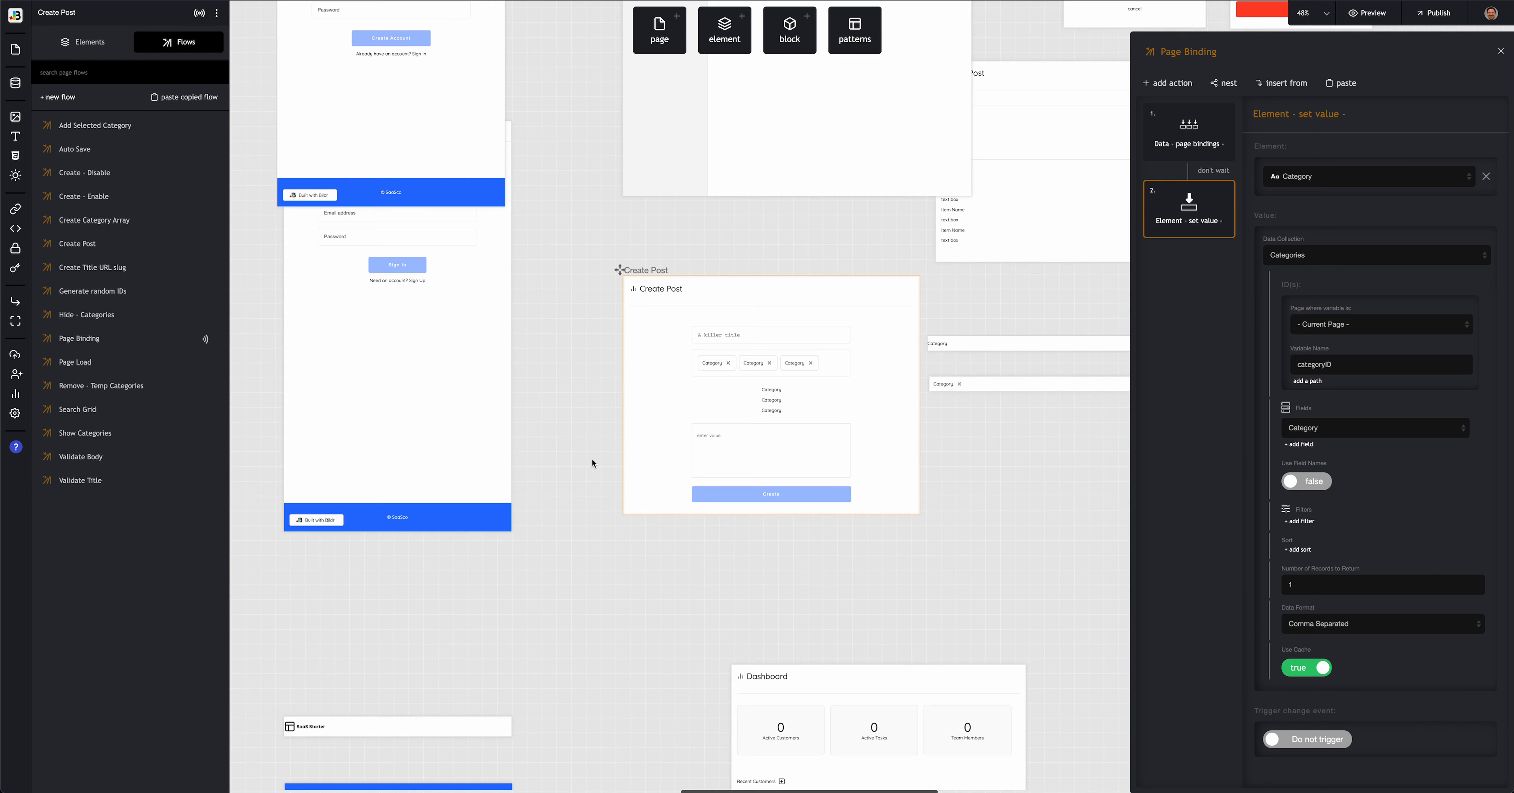
key(super+equal)
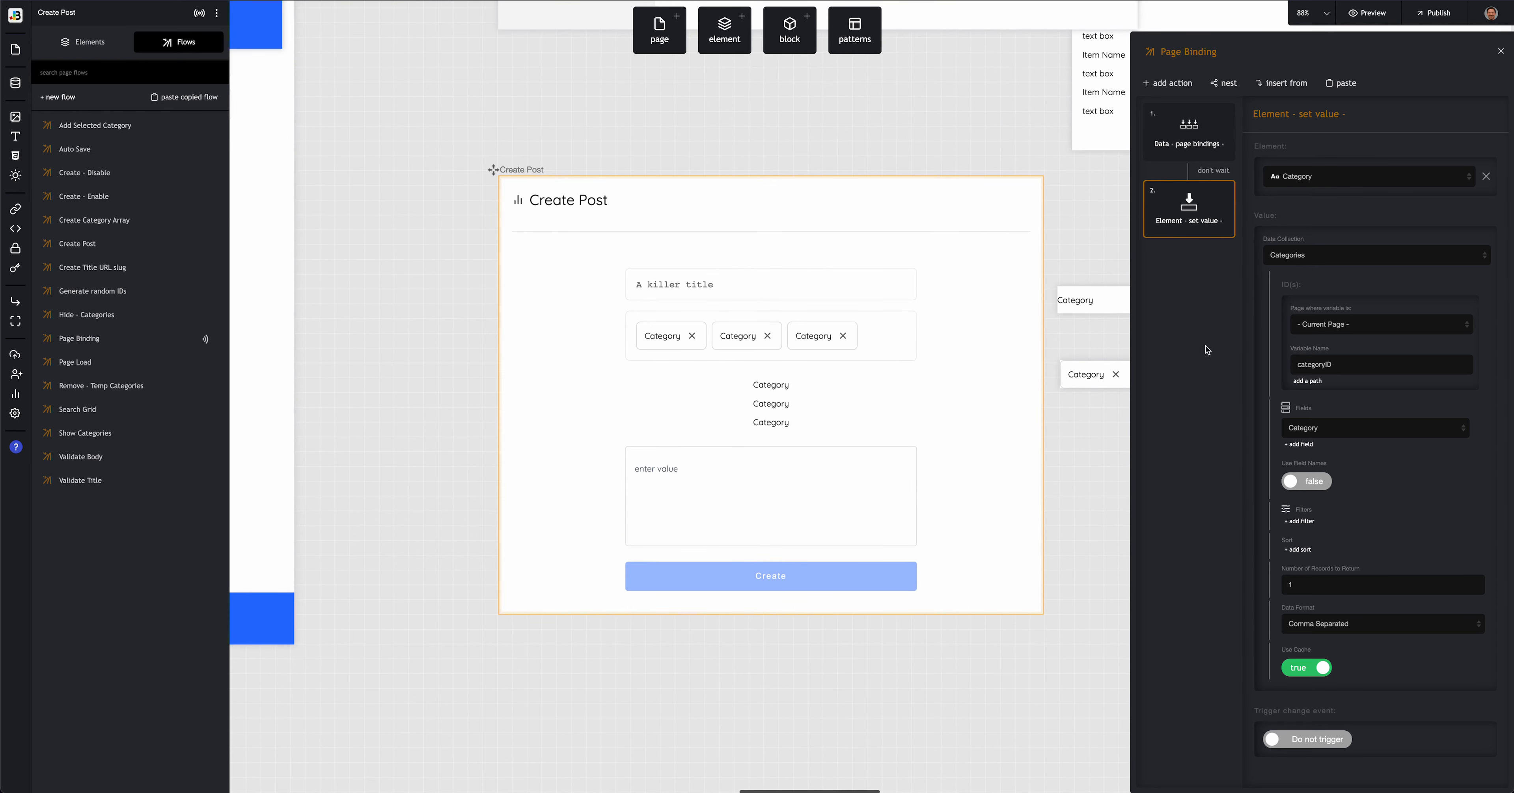
click(1212, 366)
scroll(994, 446, right, 2)
scroll(994, 445, down, 1)
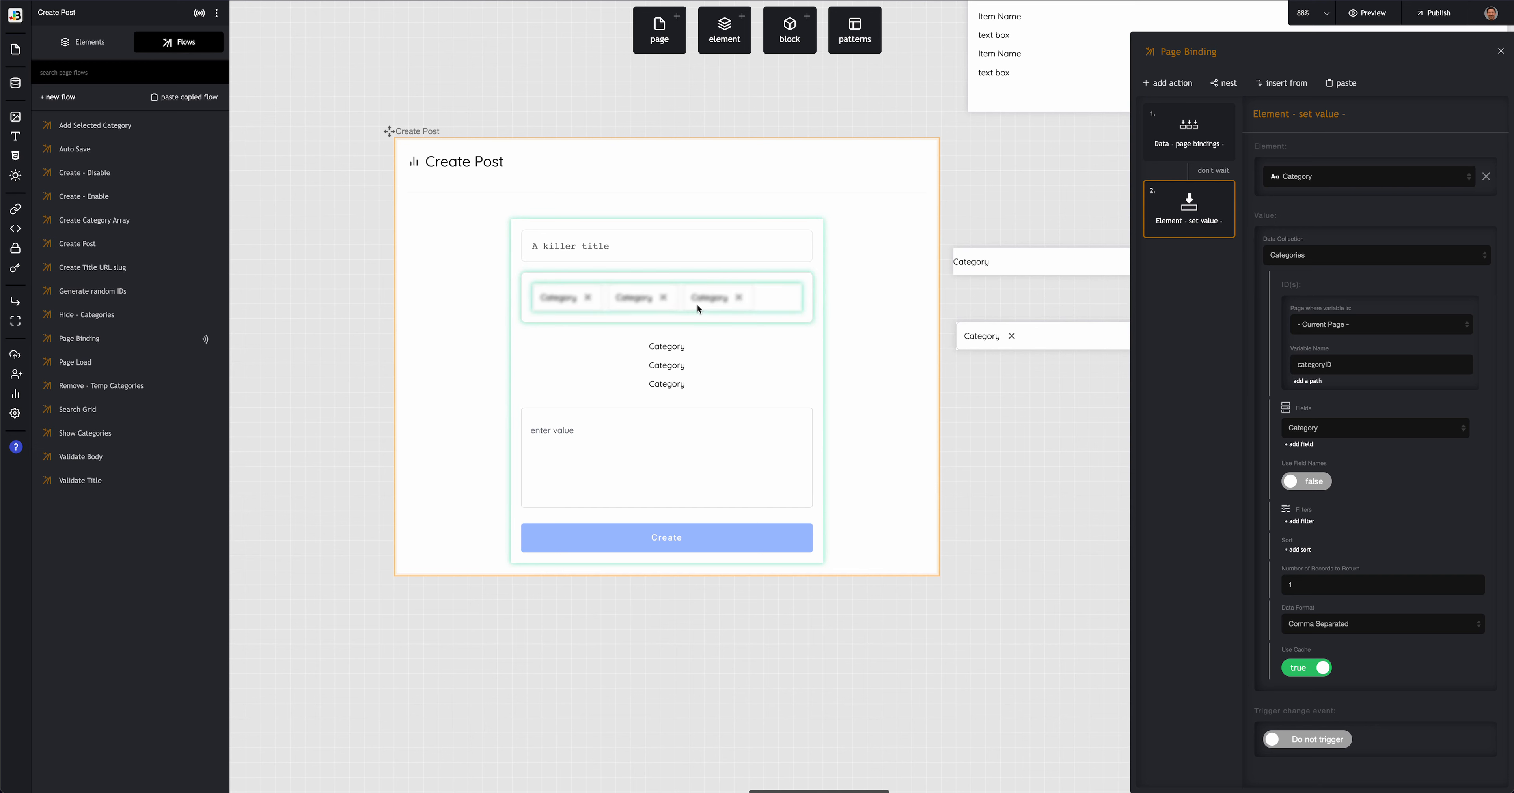
scroll(982, 380, right, 5)
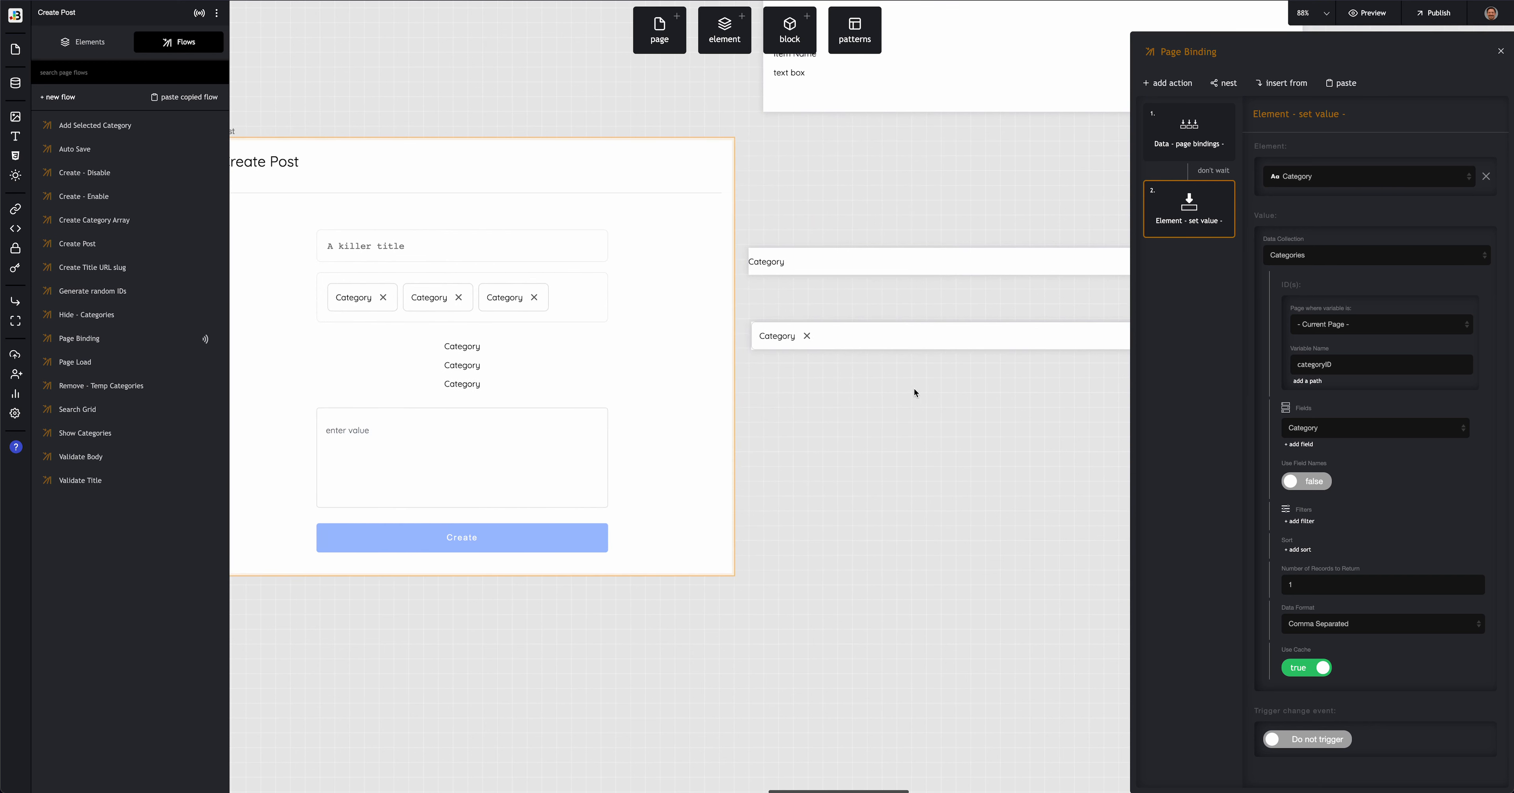
scroll(909, 388, right, 2)
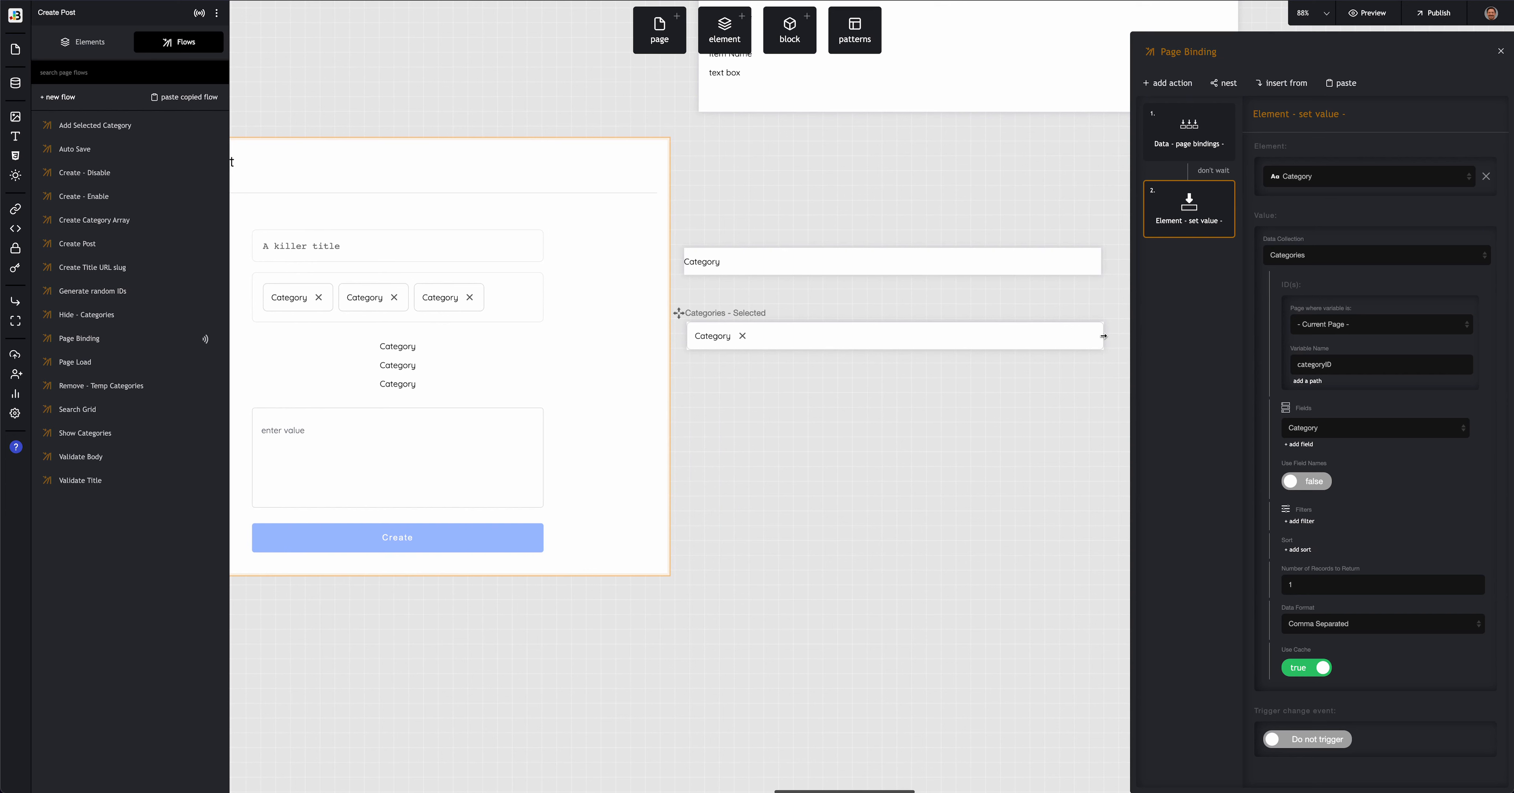
drag(1104, 336, 759, 346)
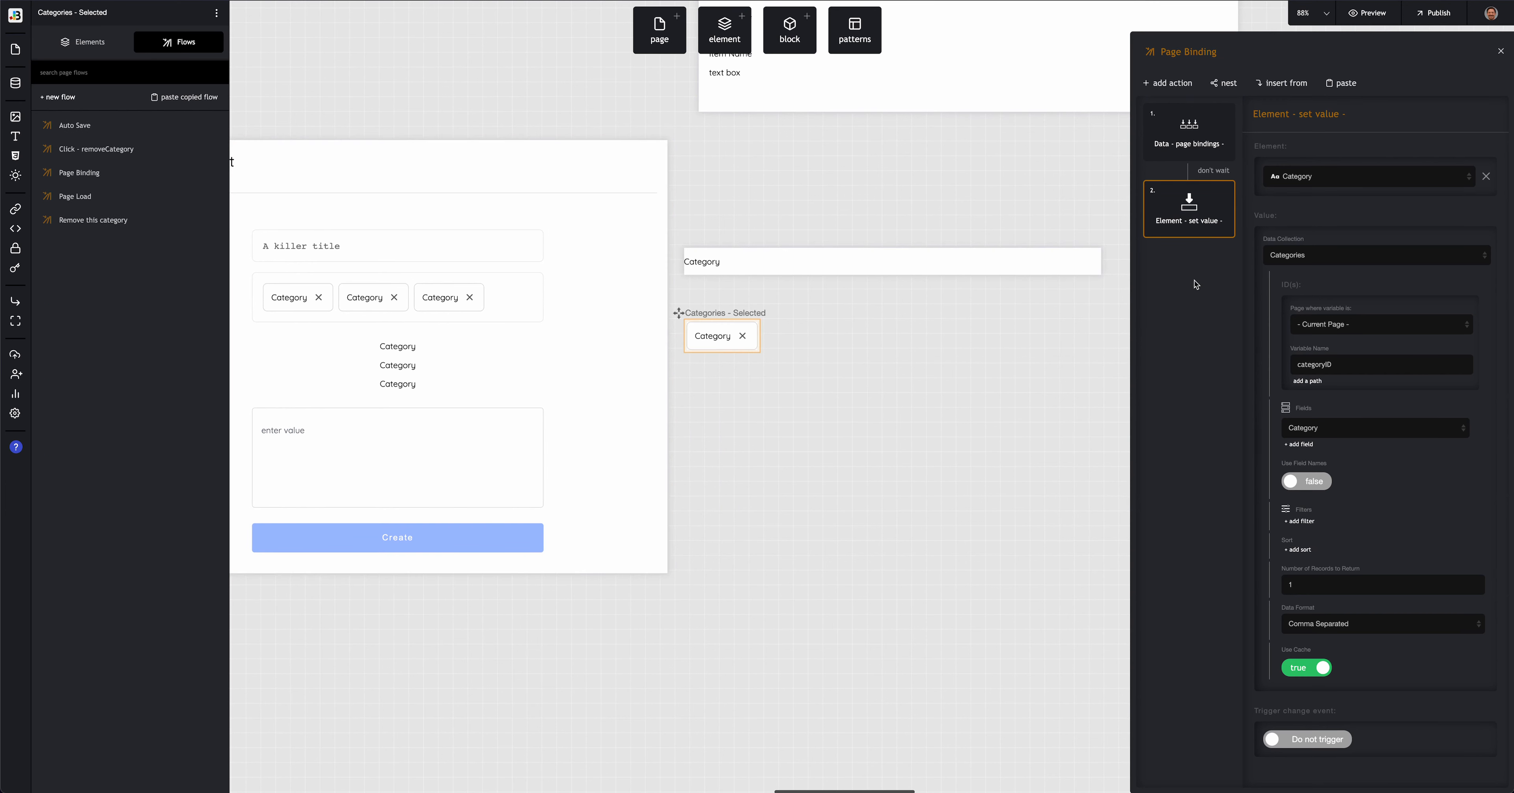